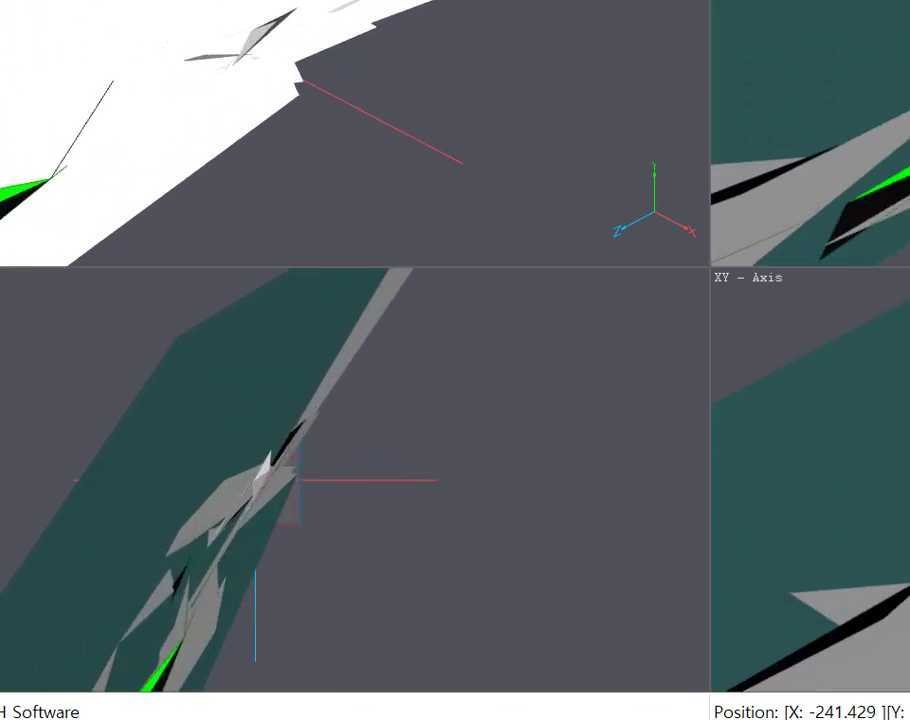
{"action": "right_click", "coordinate": [186, 60]}
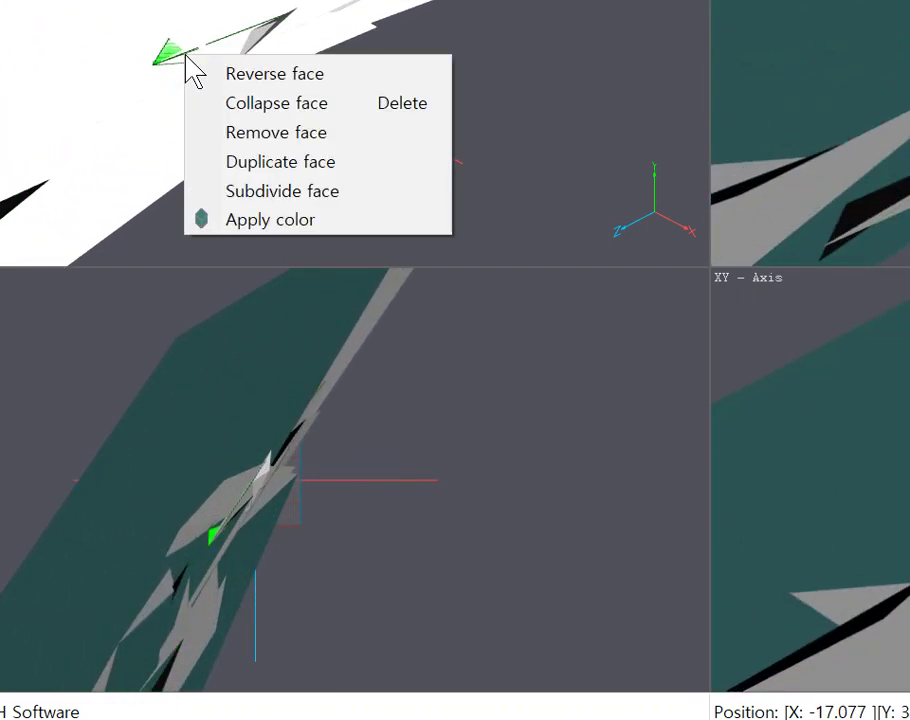
{"action": "left_click", "coordinate": [555, 140]}
{"action": "scroll", "coordinate": [538, 118], "scroll_direction": "down", "scroll_amount": 10}
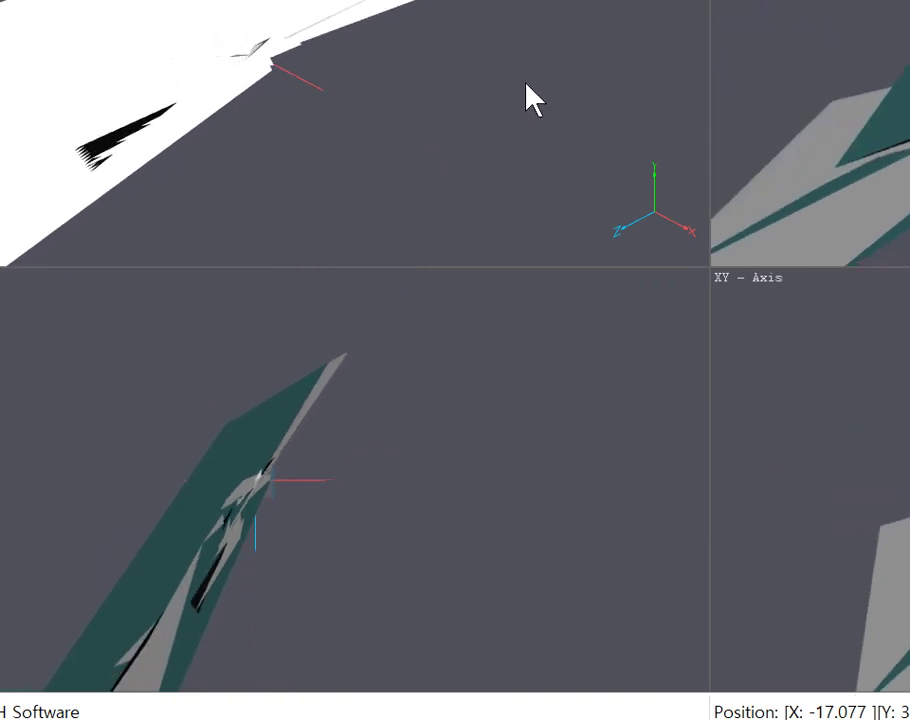
{"action": "scroll", "coordinate": [526, 84], "scroll_direction": "up", "scroll_amount": 4}
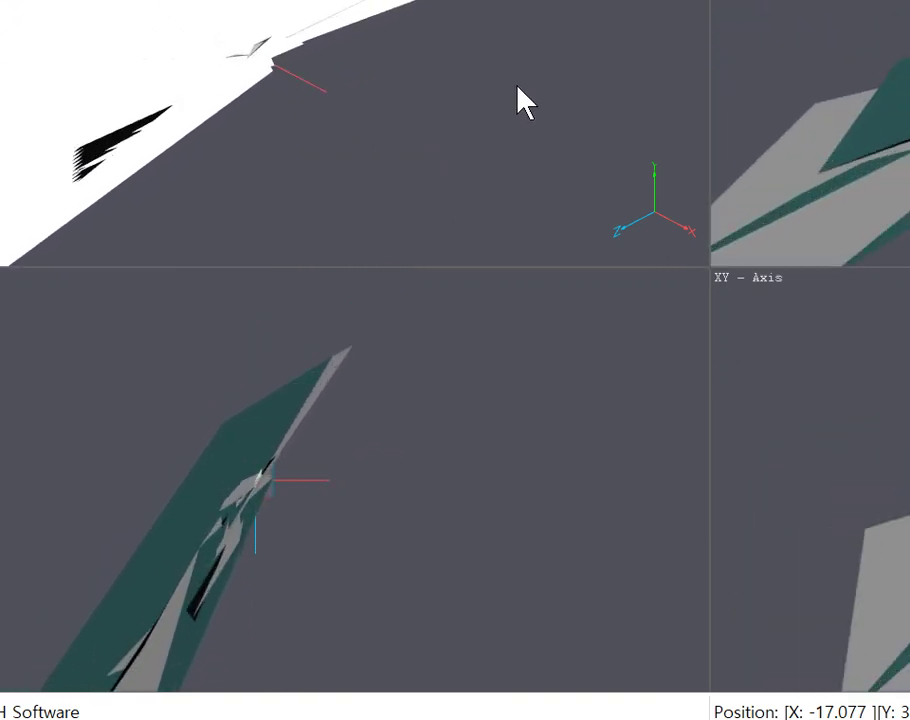
{"action": "scroll", "coordinate": [518, 90], "scroll_direction": "down", "scroll_amount": 2}
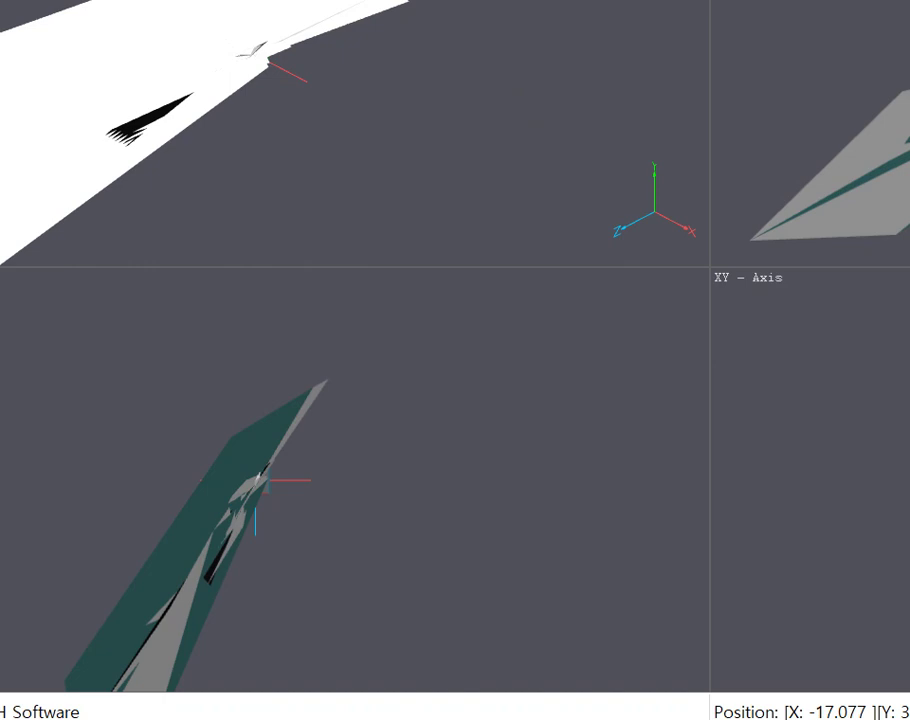
Save the untitled mesh as a file in STL format under a new name.
{"action": "key", "text": "ctrl+s"}
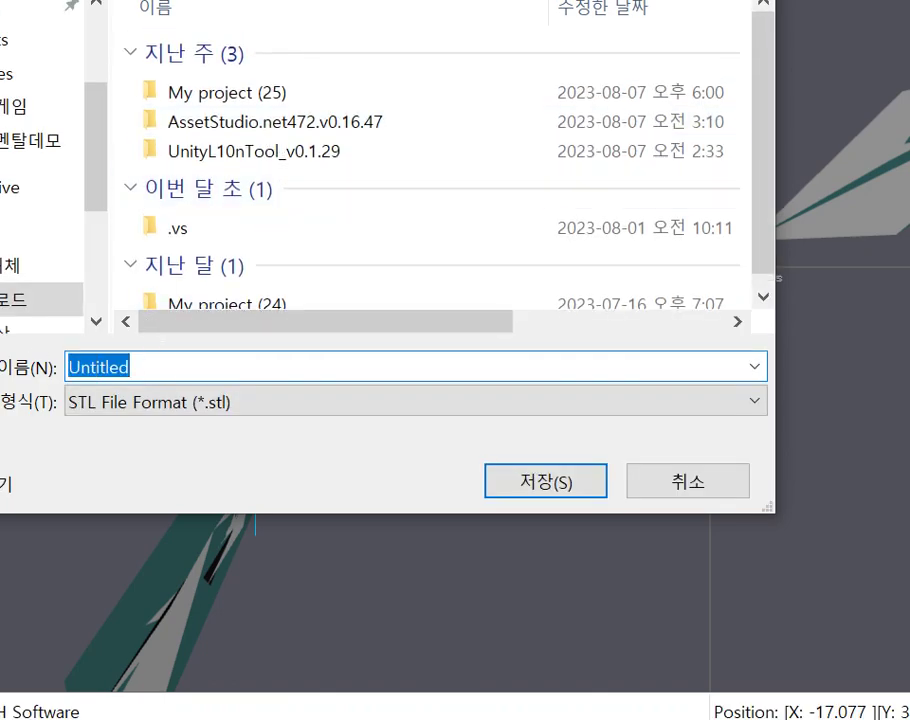
{"action": "type", "text": "배 벌ㅊㅕ"}
{"action": "left_click", "coordinate": [556, 467]}
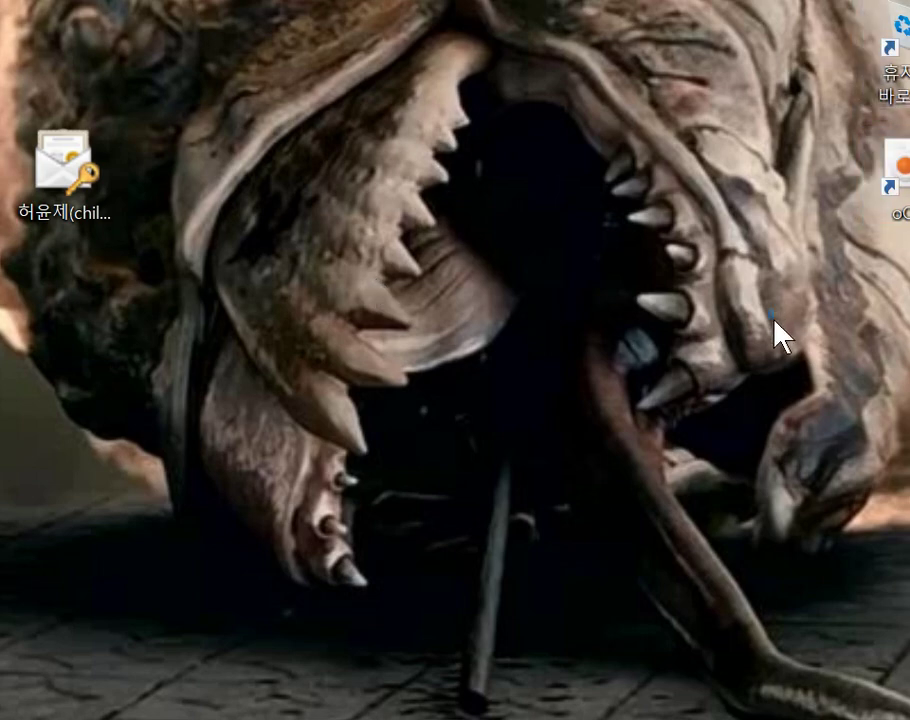
{"action": "key", "text": "super"}
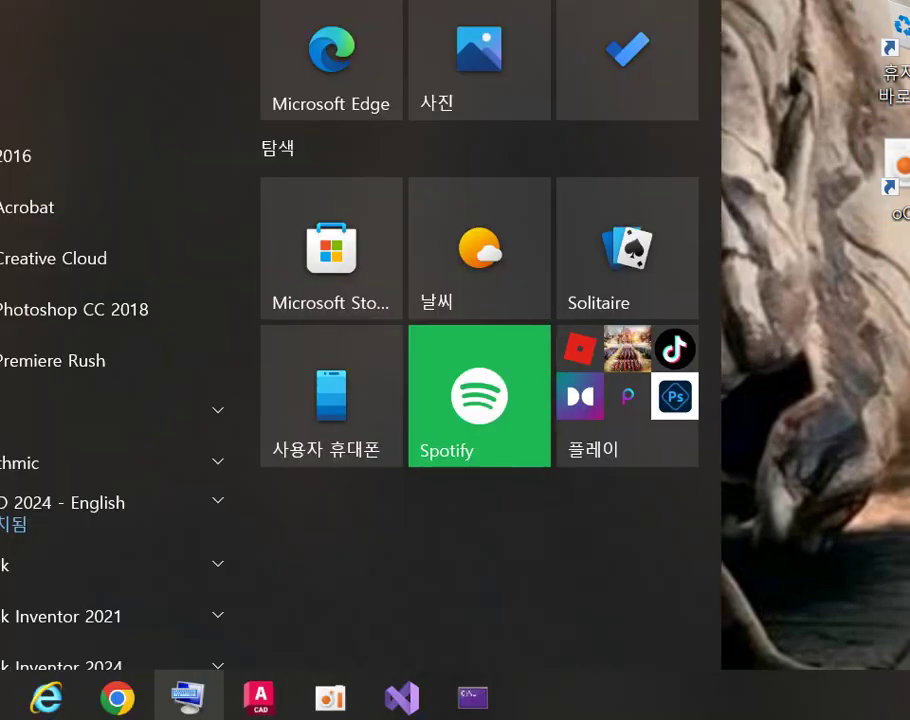
{"action": "key", "text": "super"}
{"action": "key", "text": "super"}
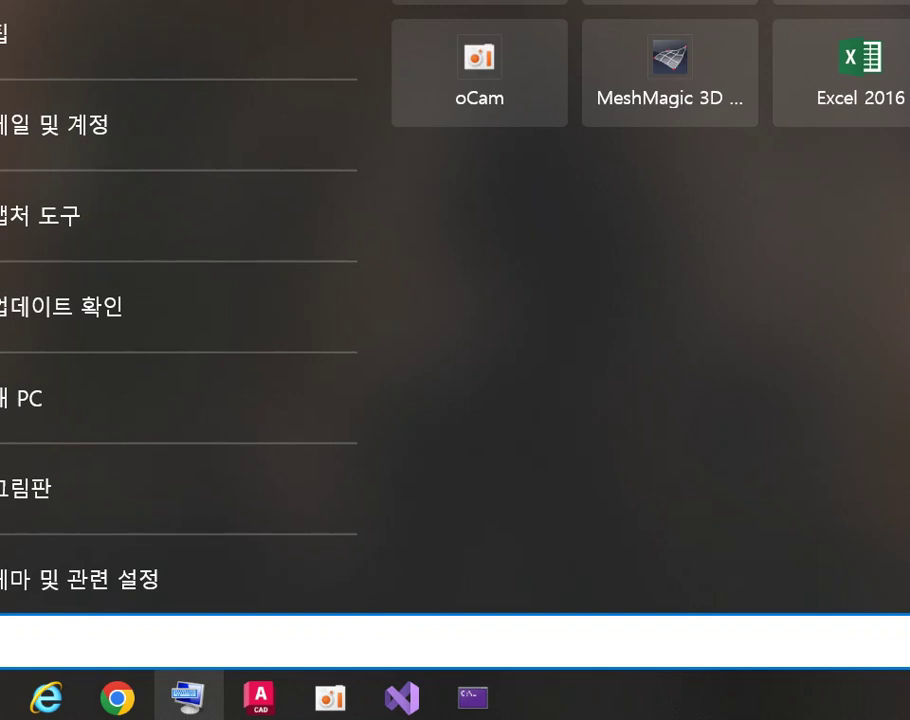
{"action": "type", "text": "z"}
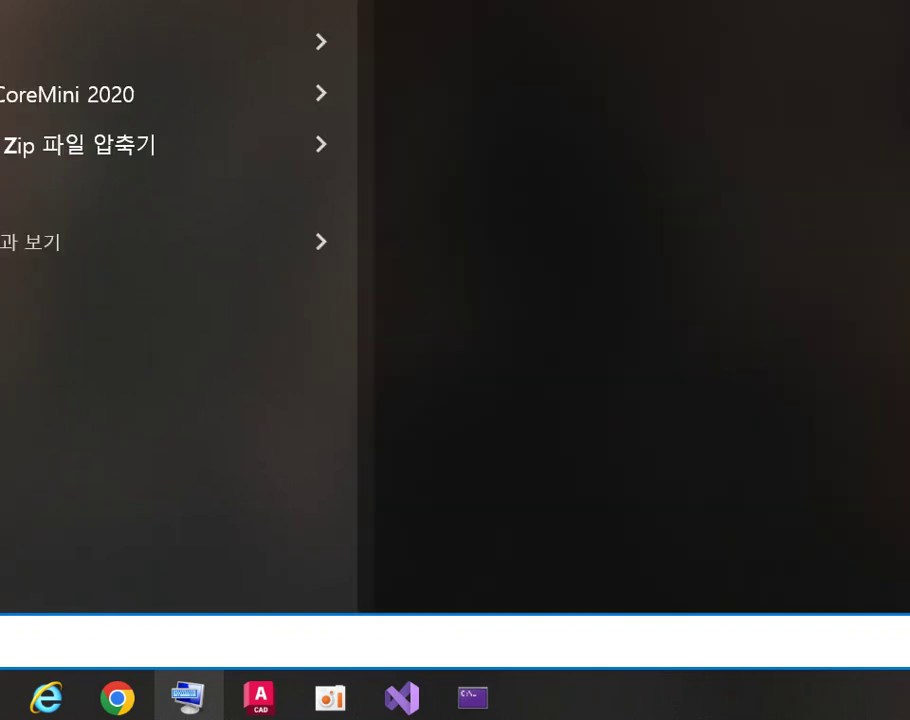
{"action": "type", "text": "brusgh"}
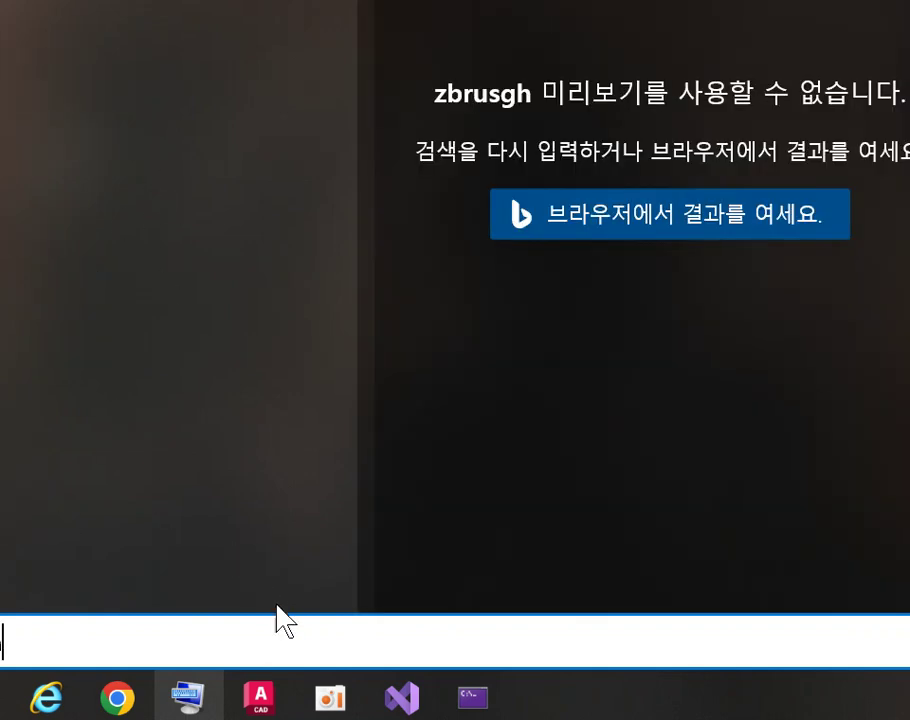
{"action": "left_click_drag", "start_coordinate": [263, 633], "coordinate": [2, 640]}
{"action": "key", "text": "Escape"}
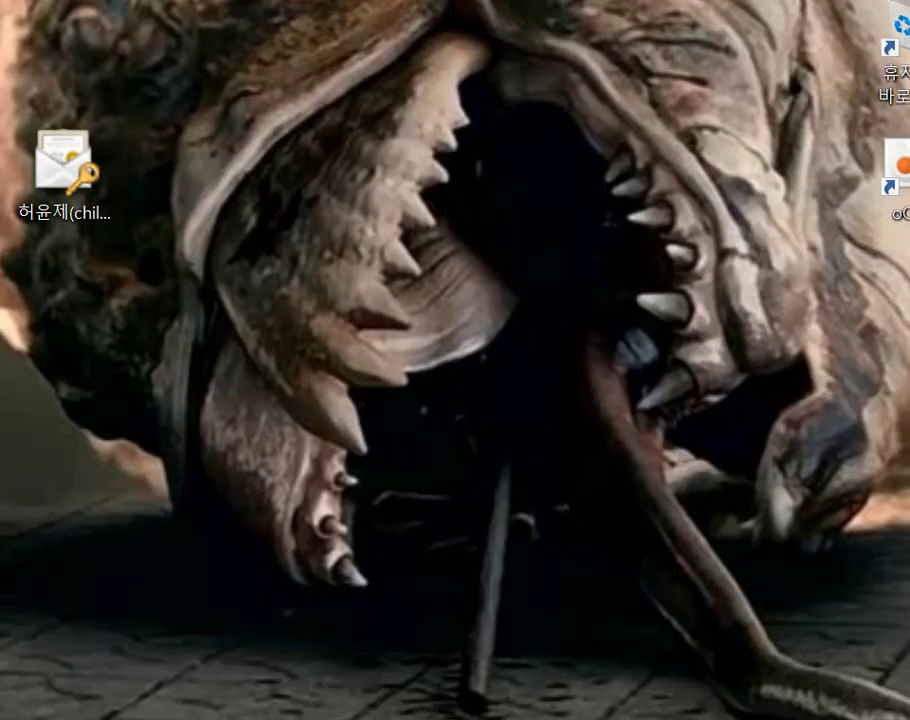
Find ZBrushCoreMini 2020 among the installed programs and launch it.
{"action": "key", "text": "super"}
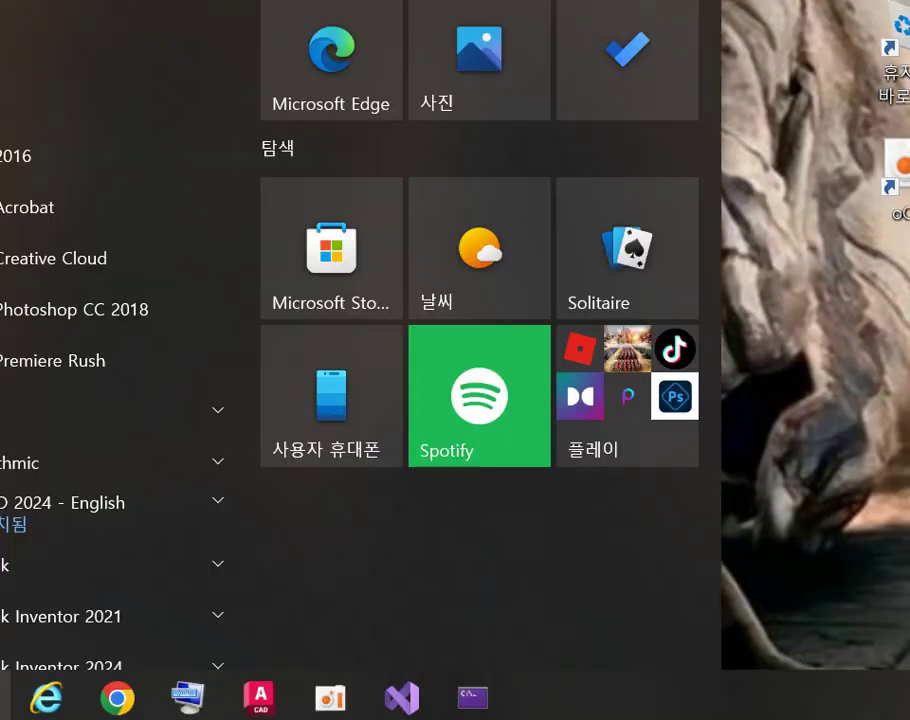
{"action": "type", "text": "z"}
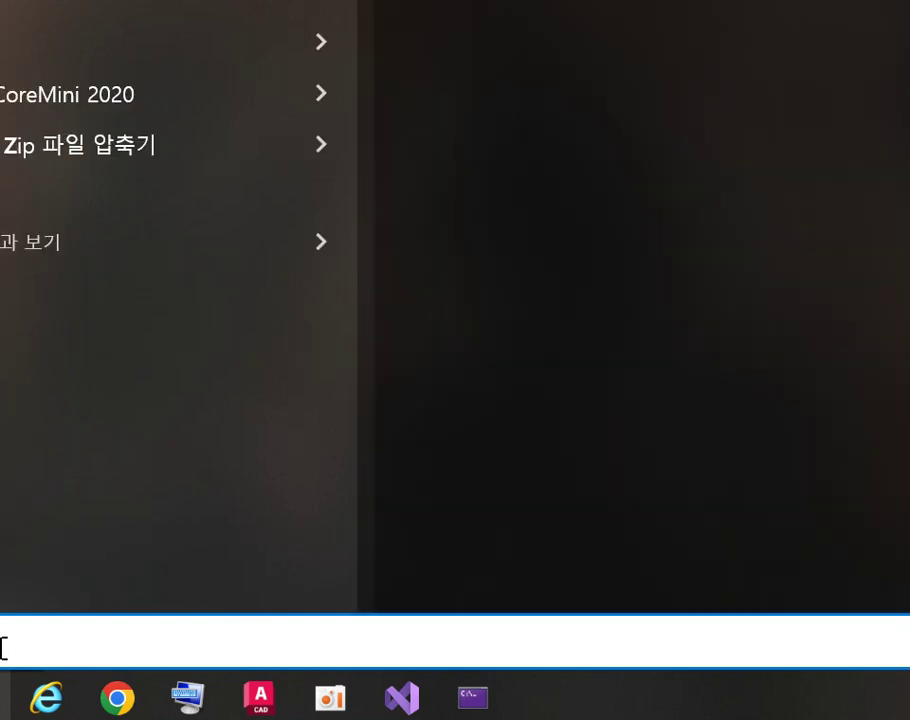
{"action": "type", "text": "b"}
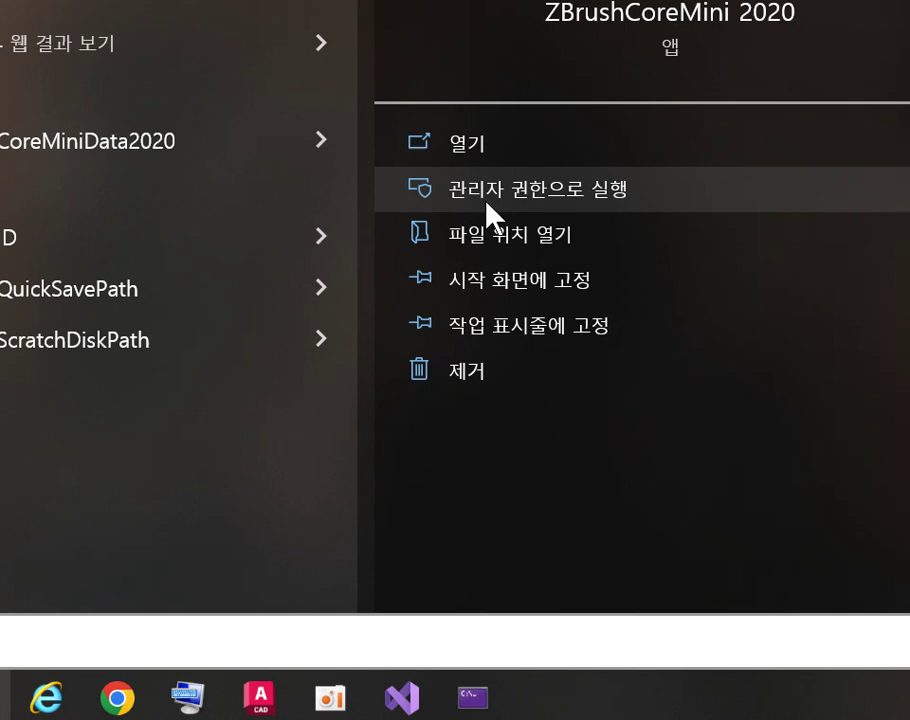
{"action": "left_click", "coordinate": [455, 143]}
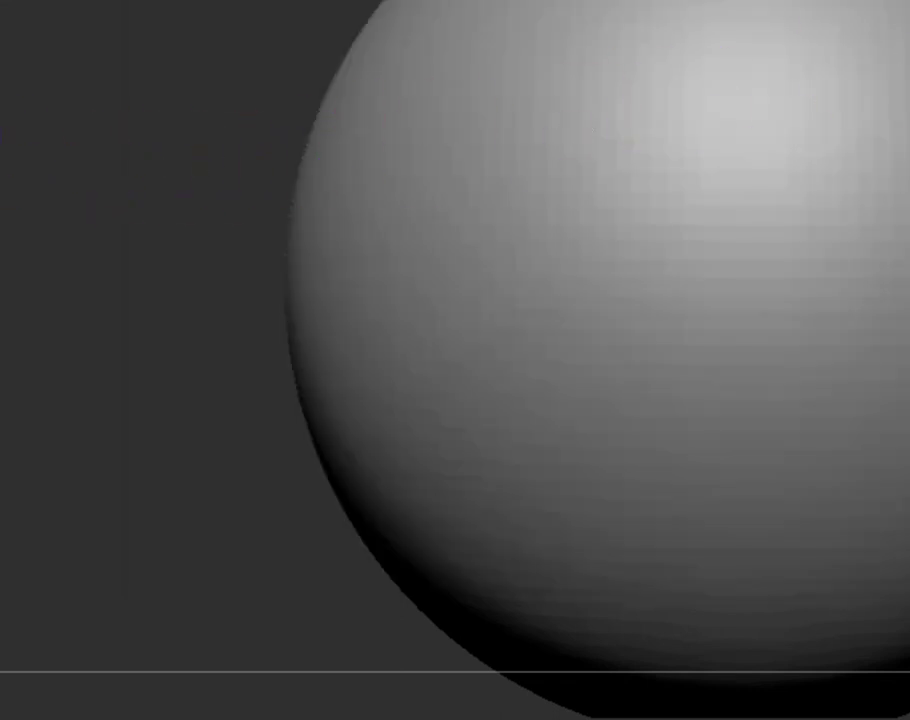
Pull three tapered tentacles out of the sphere's side, two of them curving down to thin tips.
{"action": "left_click_drag", "start_coordinate": [376, 213], "coordinate": [274, 242]}
{"action": "mouse_move", "coordinate": [329, 274]}
{"action": "left_mouse_down"}
{"action": "mouse_move", "coordinate": [247, 521]}
{"action": "mouse_move", "coordinate": [193, 549]}
{"action": "left_mouse_up"}
{"action": "mouse_move", "coordinate": [375, 415]}
{"action": "left_mouse_down"}
{"action": "mouse_move", "coordinate": [276, 545]}
{"action": "mouse_move", "coordinate": [290, 653]}
{"action": "left_mouse_up"}
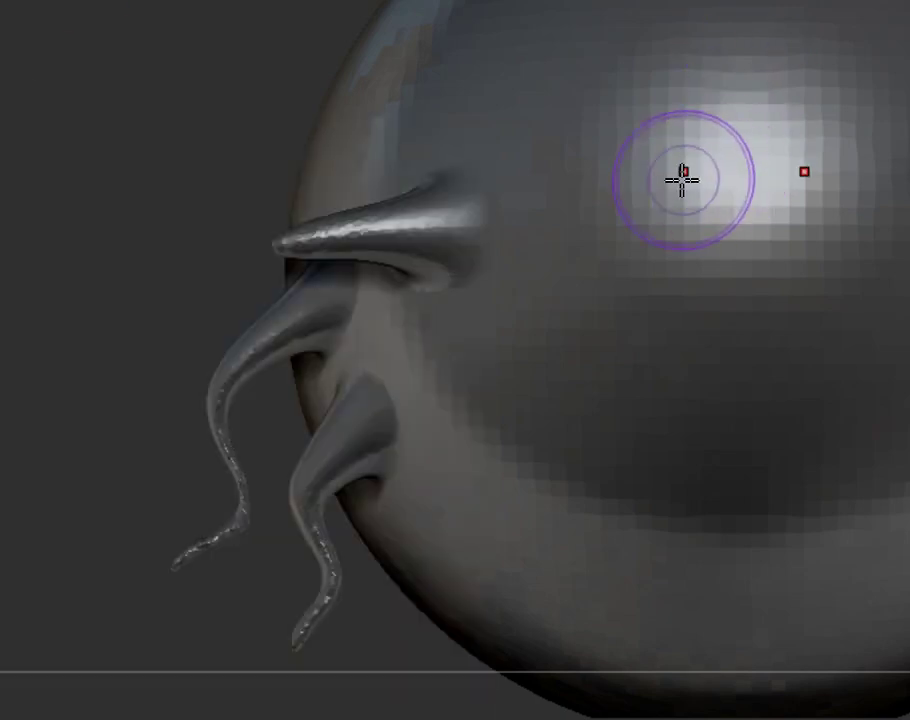
Sculpt mirrored curved brow ridges and eye details on the front of the sphere.
{"action": "left_click_drag", "start_coordinate": [683, 179], "coordinate": [475, 203]}
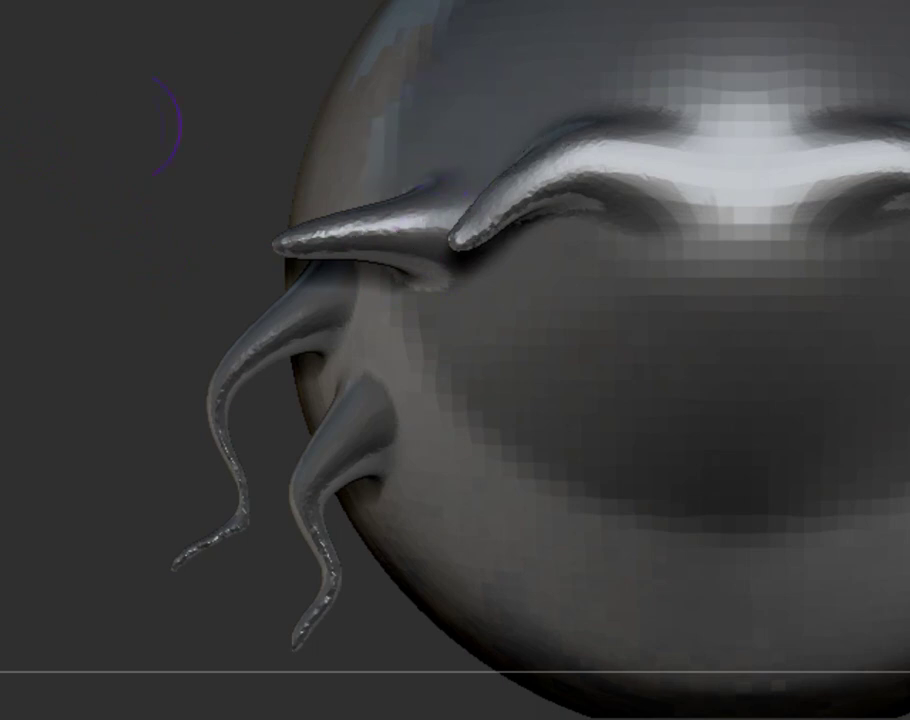
{"action": "mouse_move", "coordinate": [445, 240]}
{"action": "left_mouse_down"}
{"action": "mouse_move", "coordinate": [416, 366]}
{"action": "mouse_move", "coordinate": [676, 330]}
{"action": "mouse_move", "coordinate": [609, 364]}
{"action": "mouse_move", "coordinate": [601, 220]}
{"action": "mouse_move", "coordinate": [487, 189]}
{"action": "mouse_move", "coordinate": [660, 101]}
{"action": "mouse_move", "coordinate": [502, 179]}
{"action": "left_mouse_up"}
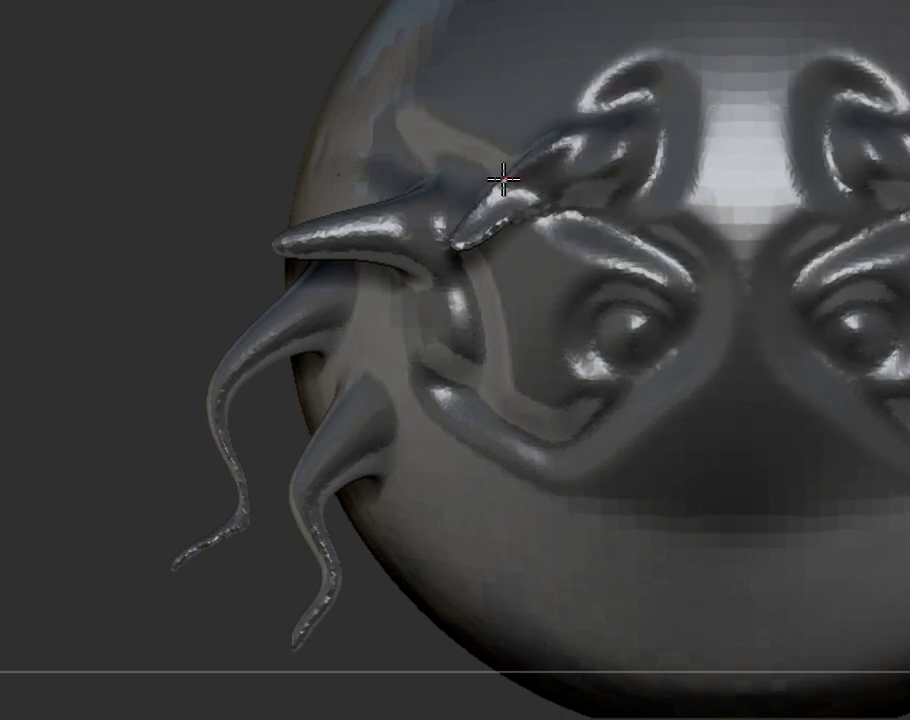
{"action": "left_click_drag", "start_coordinate": [234, 173], "coordinate": [412, 199]}
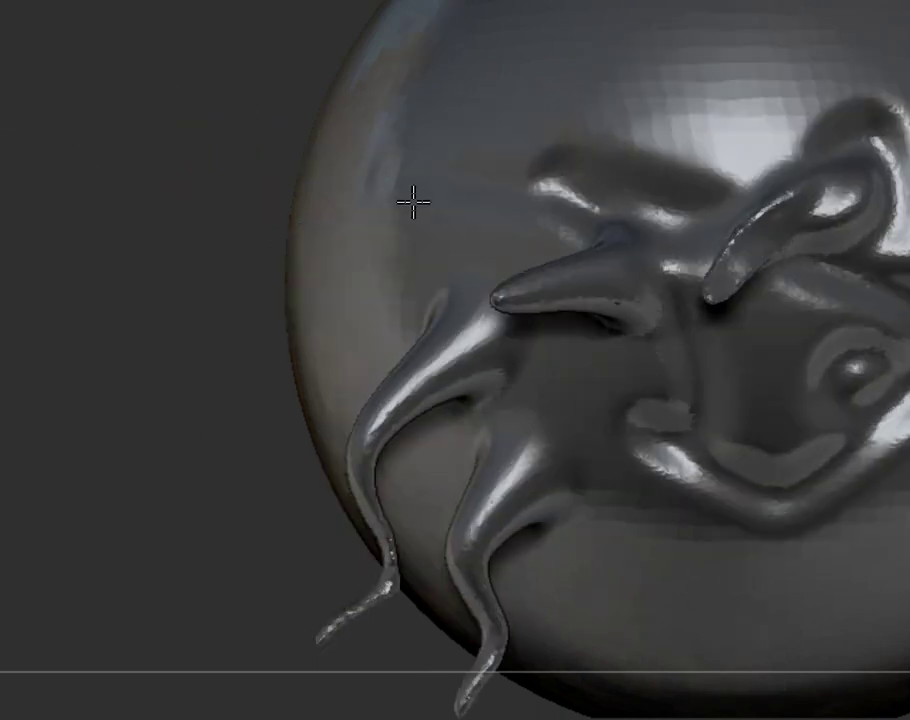
{"action": "right_click_drag", "start_coordinate": [453, 317], "coordinate": [398, 317], "text": "shift"}
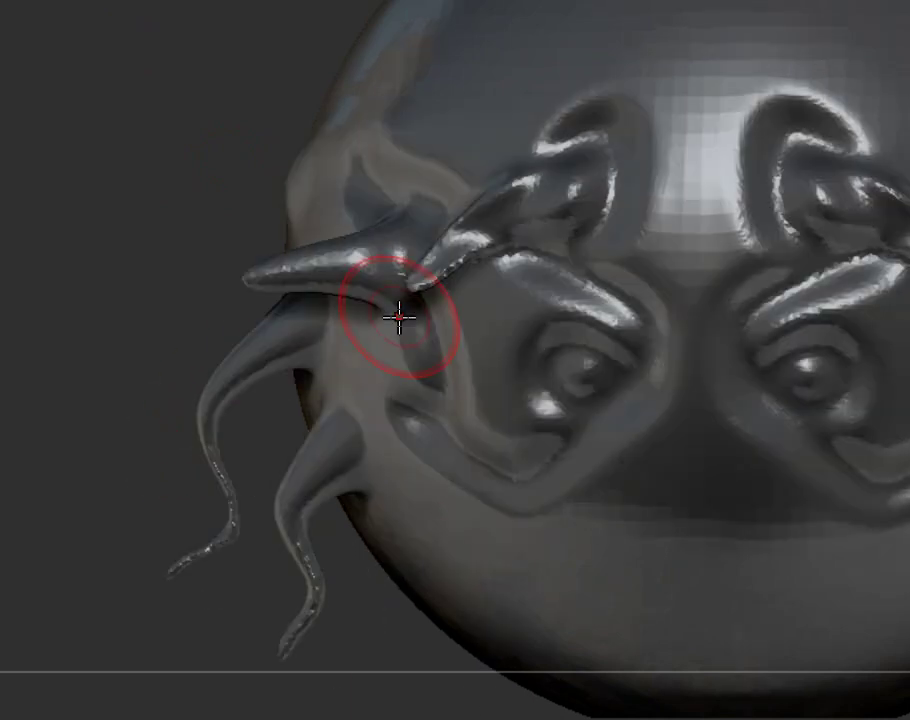
Pull additional horn-like tentacles out of the head's side and sculpt raised forms around the eyes and cheeks.
{"action": "left_click_drag", "start_coordinate": [331, 362], "coordinate": [203, 380]}
{"action": "mouse_move", "coordinate": [243, 141]}
{"action": "left_mouse_down"}
{"action": "mouse_move", "coordinate": [84, 226]}
{"action": "mouse_move", "coordinate": [79, 243]}
{"action": "left_mouse_up"}
{"action": "mouse_move", "coordinate": [357, 124]}
{"action": "left_mouse_down"}
{"action": "mouse_move", "coordinate": [272, 104]}
{"action": "mouse_move", "coordinate": [58, 186]}
{"action": "left_mouse_up"}
{"action": "mouse_move", "coordinate": [459, 322]}
{"action": "left_mouse_down"}
{"action": "mouse_move", "coordinate": [597, 338]}
{"action": "mouse_move", "coordinate": [556, 515]}
{"action": "mouse_move", "coordinate": [484, 628]}
{"action": "mouse_move", "coordinate": [642, 585]}
{"action": "mouse_move", "coordinate": [508, 431]}
{"action": "mouse_move", "coordinate": [351, 459]}
{"action": "mouse_move", "coordinate": [456, 541]}
{"action": "left_mouse_up"}
{"action": "right_click_drag", "start_coordinate": [597, 374], "coordinate": [628, 298]}
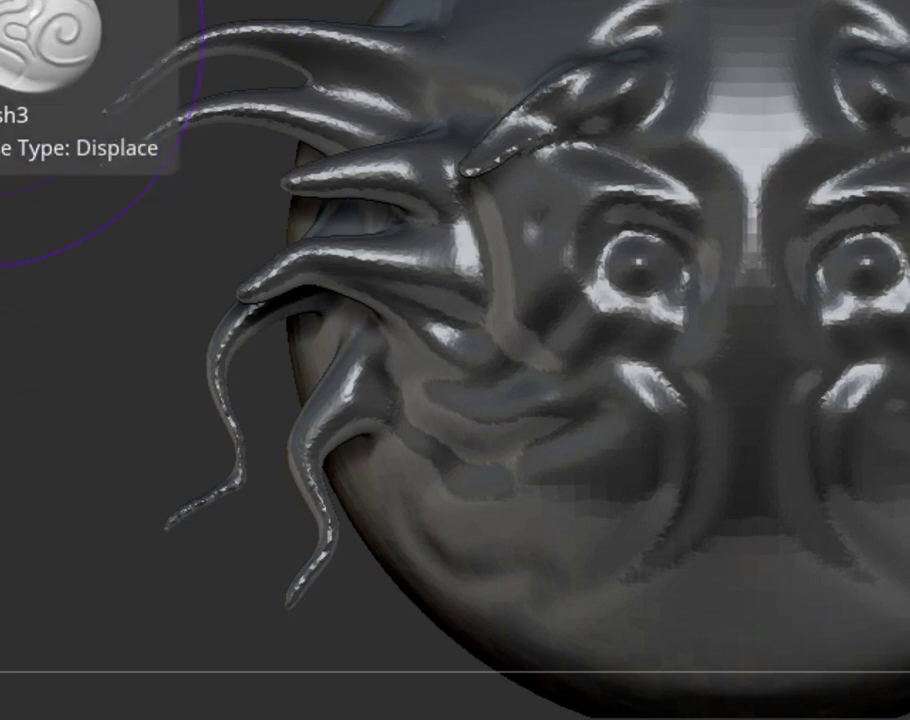
Undo the coarse stroke across the face and stretch the head's sides into broad, mirrored limb-like masses using a large brush.
{"action": "mouse_move", "coordinate": [490, 311]}
{"action": "left_mouse_down"}
{"action": "mouse_move", "coordinate": [558, 404]}
{"action": "mouse_move", "coordinate": [585, 319]}
{"action": "mouse_move", "coordinate": [112, 331]}
{"action": "left_mouse_up"}
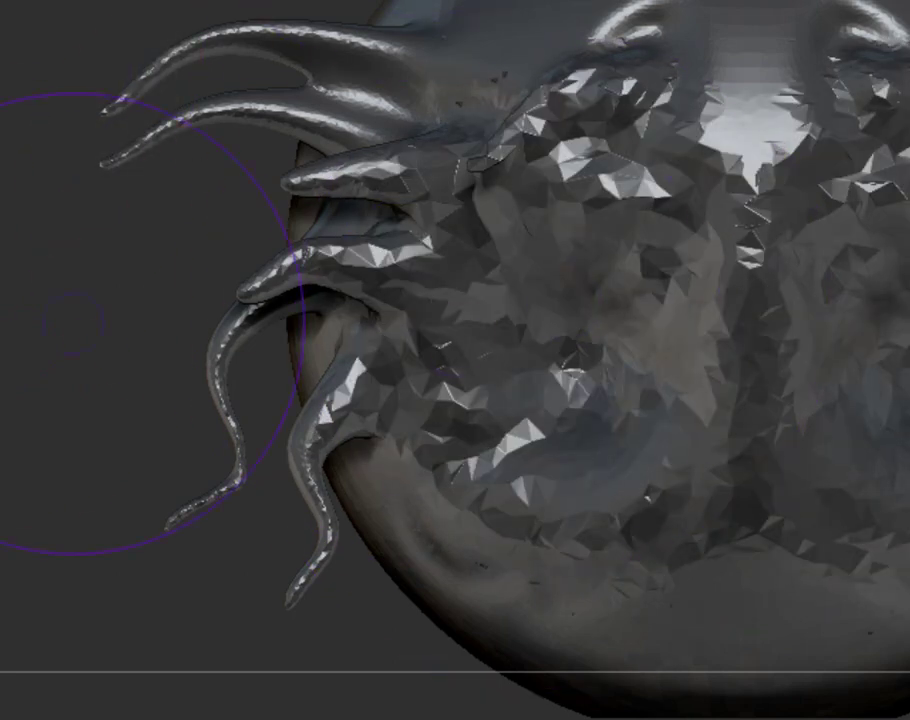
{"action": "key", "text": "ctrl+z"}
{"action": "mouse_move", "coordinate": [488, 321]}
{"action": "left_mouse_down"}
{"action": "mouse_move", "coordinate": [366, 402]}
{"action": "mouse_move", "coordinate": [386, 297]}
{"action": "mouse_move", "coordinate": [100, 458]}
{"action": "mouse_move", "coordinate": [122, 615]}
{"action": "mouse_move", "coordinate": [337, 544]}
{"action": "mouse_move", "coordinate": [386, 538]}
{"action": "mouse_move", "coordinate": [345, 620]}
{"action": "mouse_move", "coordinate": [473, 506]}
{"action": "mouse_move", "coordinate": [491, 583]}
{"action": "mouse_move", "coordinate": [479, 613]}
{"action": "mouse_move", "coordinate": [525, 598]}
{"action": "mouse_move", "coordinate": [508, 559]}
{"action": "mouse_move", "coordinate": [528, 544]}
{"action": "mouse_move", "coordinate": [623, 399]}
{"action": "mouse_move", "coordinate": [594, 431]}
{"action": "mouse_move", "coordinate": [228, 403]}
{"action": "mouse_move", "coordinate": [215, 408]}
{"action": "mouse_move", "coordinate": [203, 484]}
{"action": "left_mouse_up"}
{"action": "mouse_move", "coordinate": [362, 162]}
{"action": "left_mouse_down"}
{"action": "mouse_move", "coordinate": [286, 189]}
{"action": "mouse_move", "coordinate": [165, 345]}
{"action": "mouse_move", "coordinate": [142, 420]}
{"action": "mouse_move", "coordinate": [338, 93]}
{"action": "left_mouse_up"}
{"action": "left_click_drag", "start_coordinate": [388, 49], "coordinate": [290, 57]}
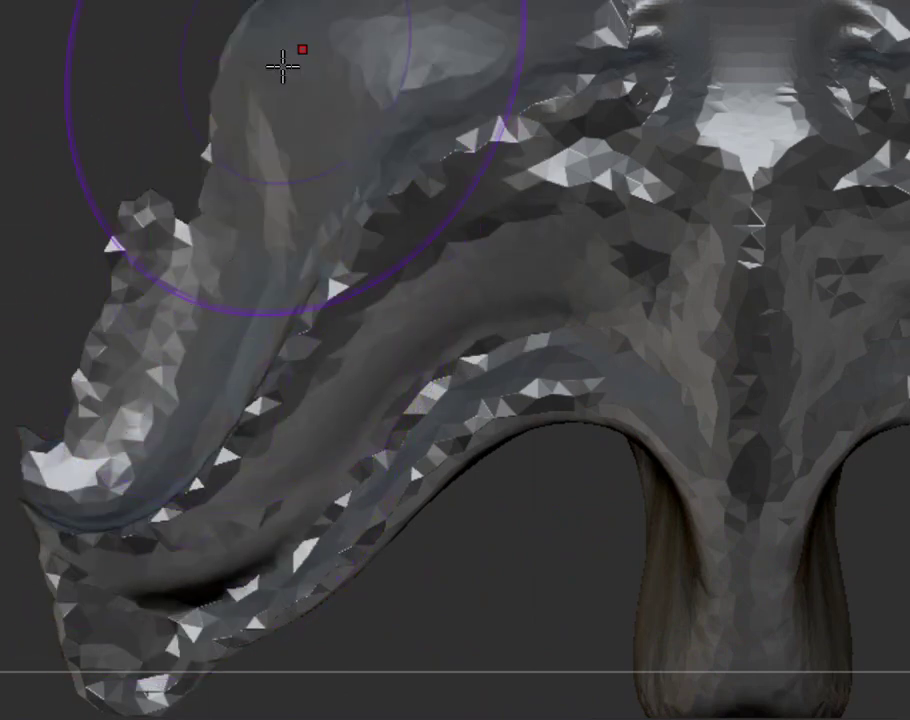
Reshape the upper sides and centre of the sculpture with large strokes, forming long ridges above the lower limbs.
{"action": "mouse_move", "coordinate": [211, 163]}
{"action": "left_mouse_down"}
{"action": "mouse_move", "coordinate": [360, 140]}
{"action": "mouse_move", "coordinate": [552, 207]}
{"action": "left_mouse_up"}
{"action": "right_click_drag", "start_coordinate": [552, 207], "coordinate": [487, 219]}
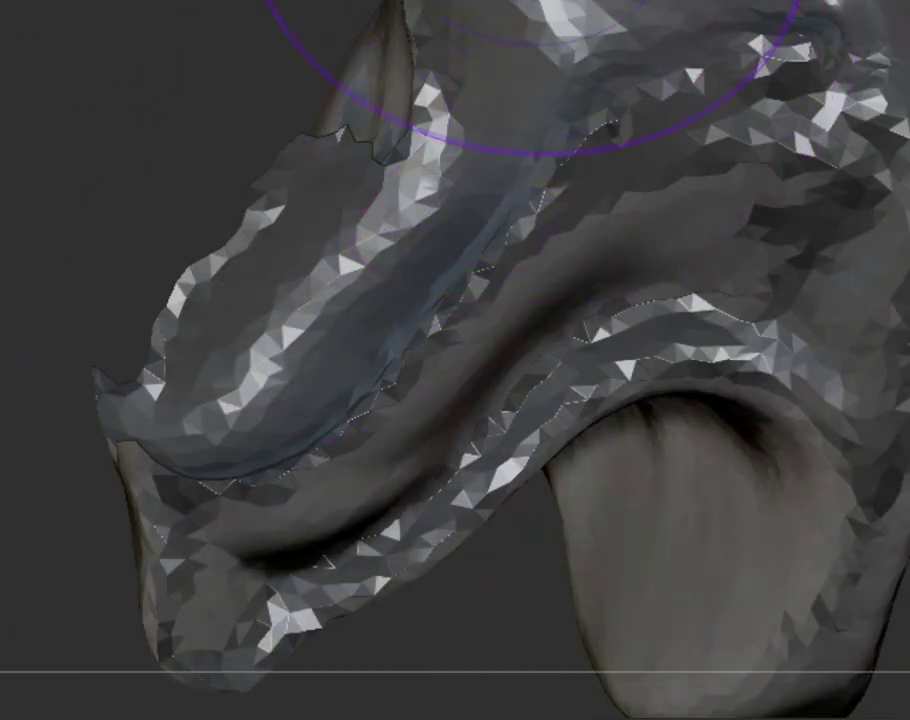
{"action": "left_click_drag", "start_coordinate": [800, 15], "coordinate": [760, 95]}
{"action": "right_click_drag", "start_coordinate": [671, 179], "coordinate": [646, 185]}
{"action": "left_click_drag", "start_coordinate": [909, 49], "coordinate": [909, 79]}
{"action": "mouse_move", "coordinate": [745, 92]}
{"action": "left_mouse_down"}
{"action": "mouse_move", "coordinate": [745, 114]}
{"action": "mouse_move", "coordinate": [654, 179]}
{"action": "mouse_move", "coordinate": [660, 328]}
{"action": "left_mouse_up"}
{"action": "mouse_move", "coordinate": [666, 182]}
{"action": "left_mouse_down"}
{"action": "mouse_move", "coordinate": [687, 91]}
{"action": "mouse_move", "coordinate": [668, 183]}
{"action": "mouse_move", "coordinate": [674, 166]}
{"action": "mouse_move", "coordinate": [642, 129]}
{"action": "left_mouse_up"}
{"action": "mouse_move", "coordinate": [644, 81]}
{"action": "left_mouse_down", "text": "shift"}
{"action": "mouse_move", "coordinate": [601, 207]}
{"action": "mouse_move", "coordinate": [611, 128]}
{"action": "left_mouse_up", "text": "shift"}
{"action": "mouse_move", "coordinate": [686, 430]}
{"action": "left_mouse_down"}
{"action": "mouse_move", "coordinate": [701, 341]}
{"action": "mouse_move", "coordinate": [683, 276]}
{"action": "mouse_move", "coordinate": [687, 71]}
{"action": "mouse_move", "coordinate": [676, 93]}
{"action": "mouse_move", "coordinate": [654, 98]}
{"action": "mouse_move", "coordinate": [651, 33]}
{"action": "mouse_move", "coordinate": [622, 124]}
{"action": "mouse_move", "coordinate": [563, 159]}
{"action": "left_mouse_up"}
{"action": "mouse_move", "coordinate": [392, 330]}
{"action": "left_mouse_down"}
{"action": "mouse_move", "coordinate": [372, 327]}
{"action": "mouse_move", "coordinate": [400, 350]}
{"action": "mouse_move", "coordinate": [433, 325]}
{"action": "mouse_move", "coordinate": [433, 337]}
{"action": "mouse_move", "coordinate": [408, 335]}
{"action": "left_mouse_up"}
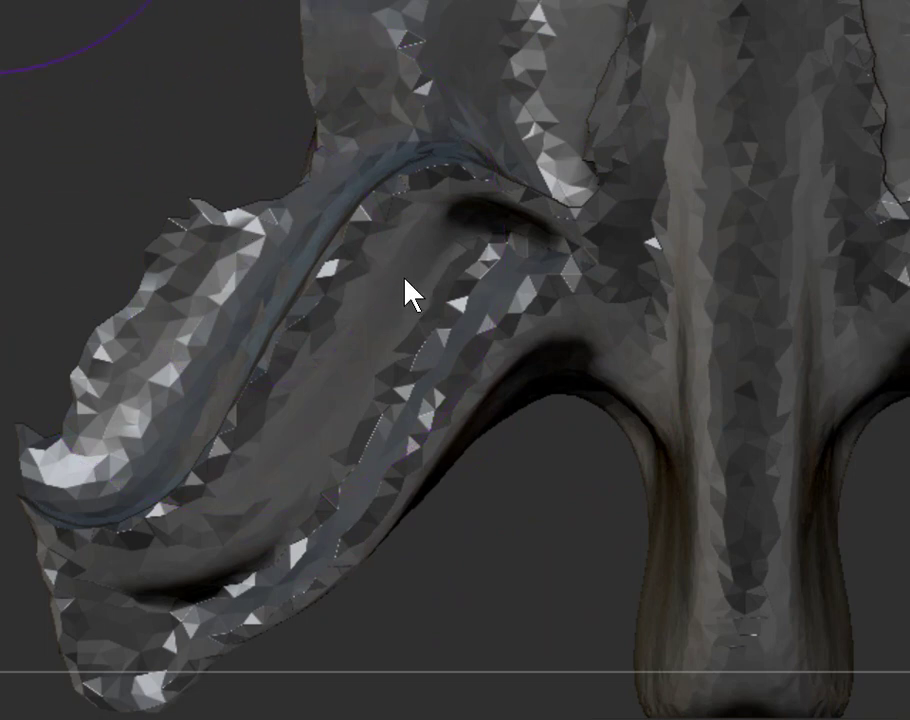
Try to save the project as 지브러쉬1 and let the program make its recovery save.
{"action": "key", "text": "ctrl+s"}
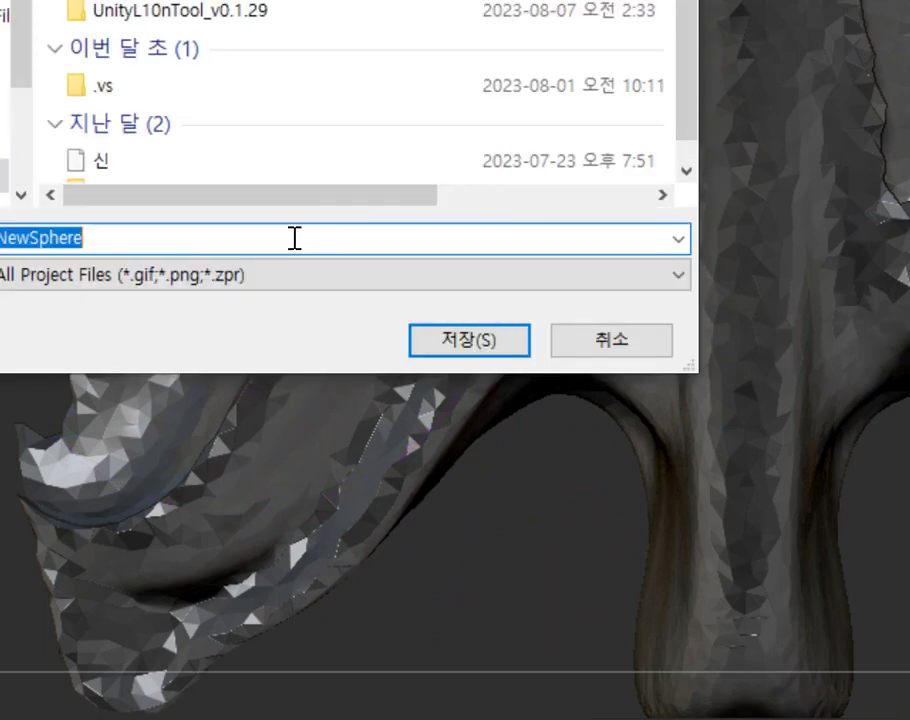
{"action": "scroll", "coordinate": [252, 138], "scroll_direction": "down", "scroll_amount": 1}
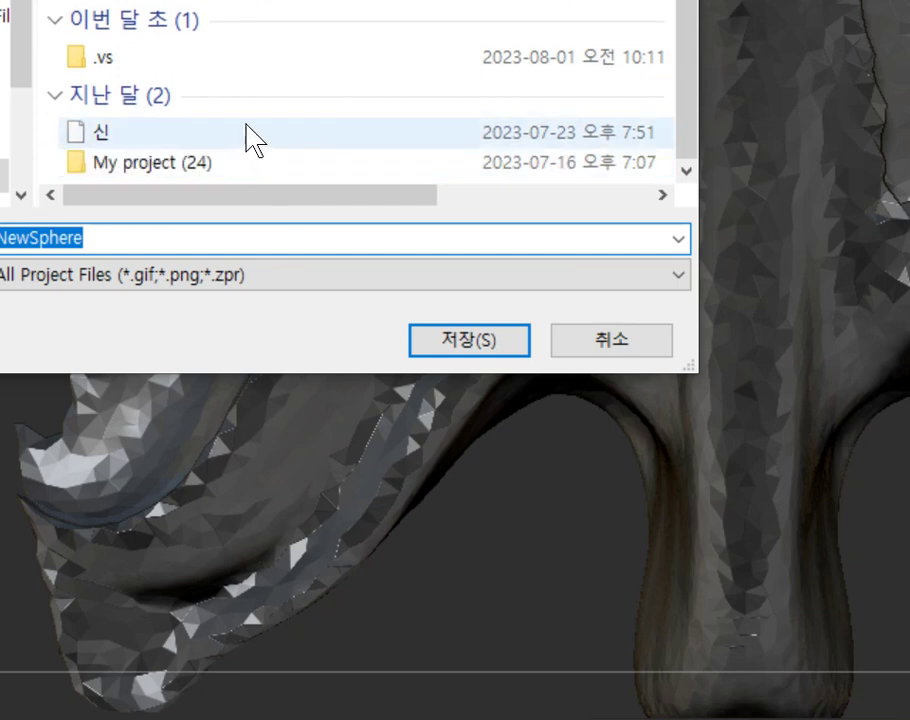
{"action": "scroll", "coordinate": [255, 138], "scroll_direction": "up", "scroll_amount": 1}
{"action": "type", "text": "wlqmfjtn"}
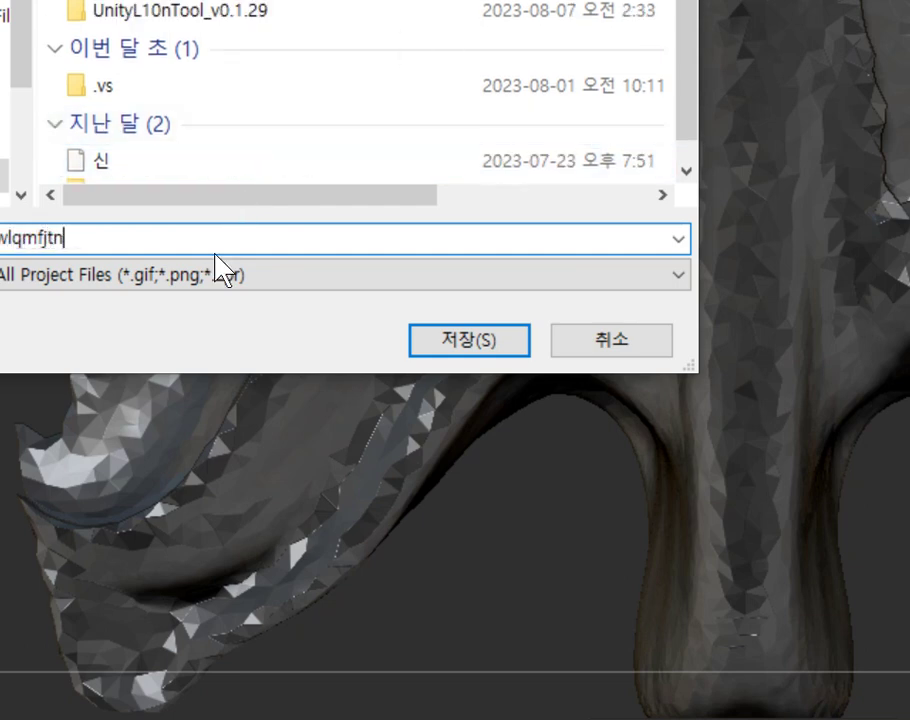
{"action": "key", "text": "ctrl+a"}
{"action": "type", "text": "지브러쉬"}
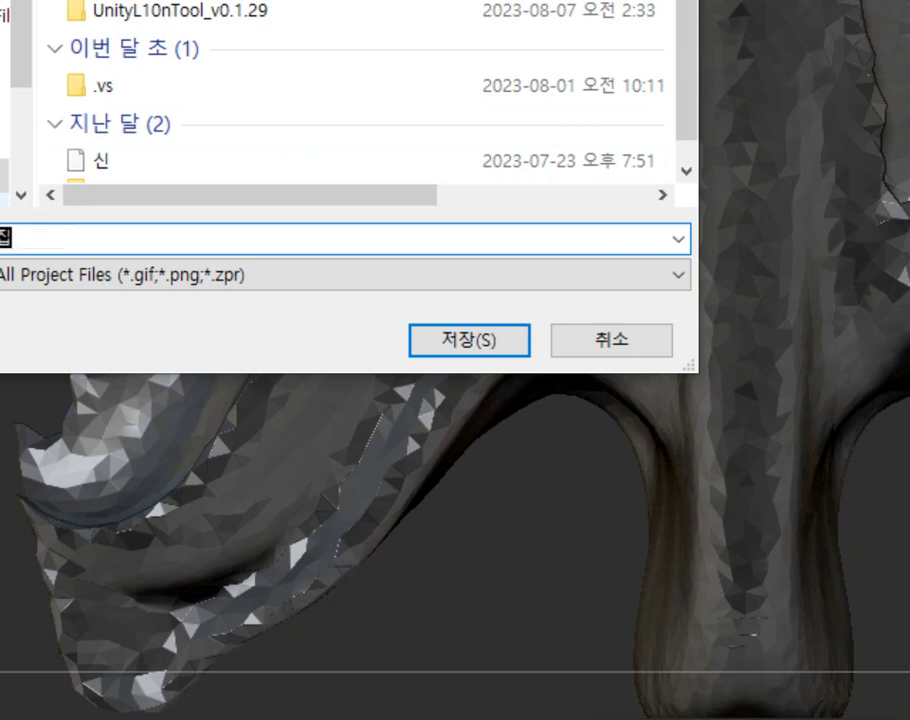
{"action": "type", "text": "1"}
{"action": "key", "text": "Return"}
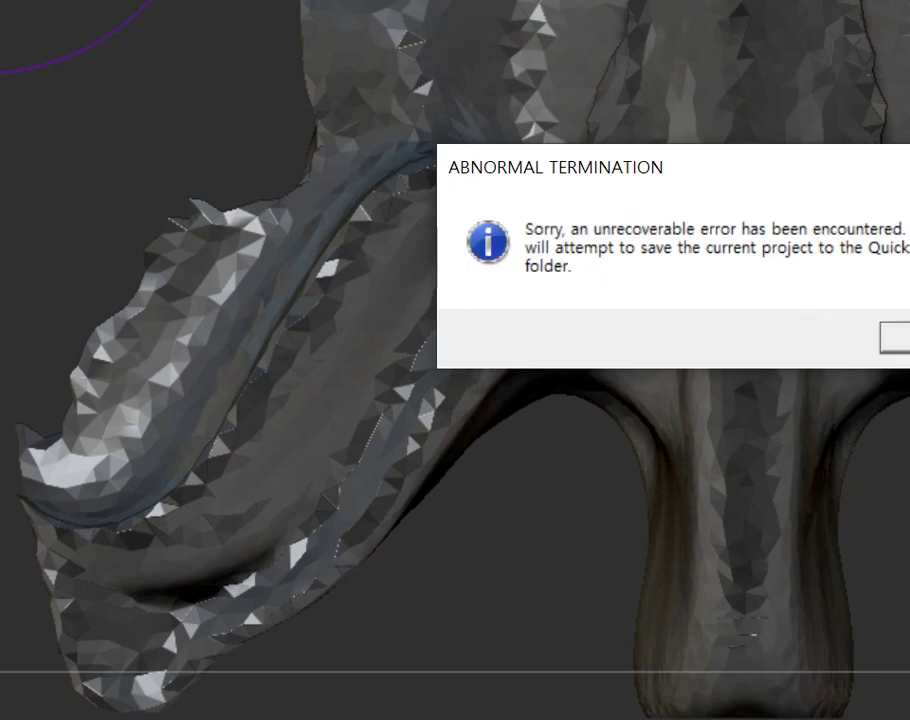
{"action": "key", "text": "Return"}
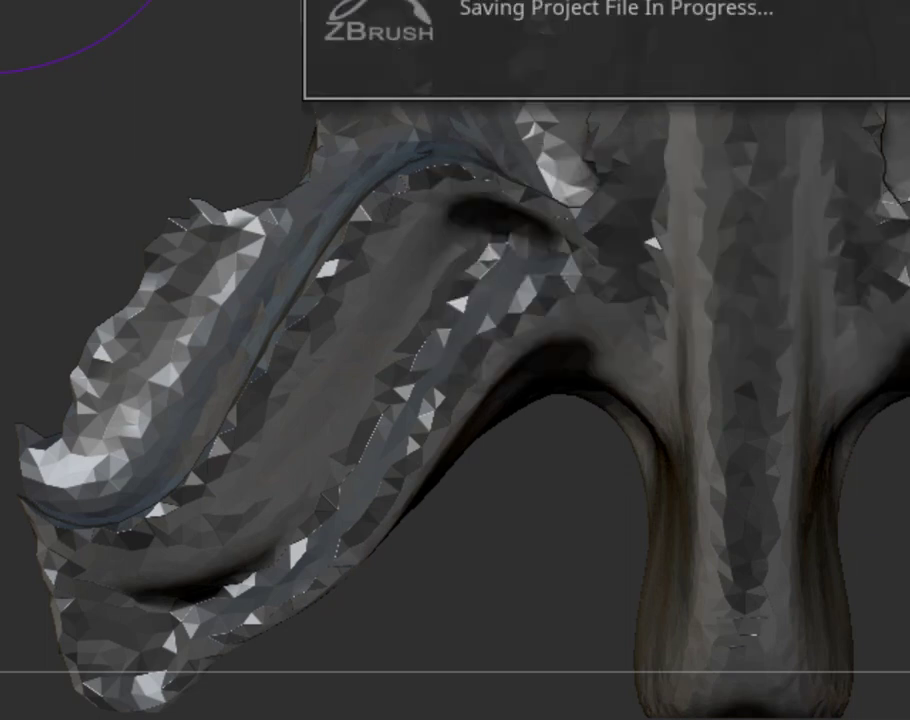
{"action": "left_click", "coordinate": [897, 328]}
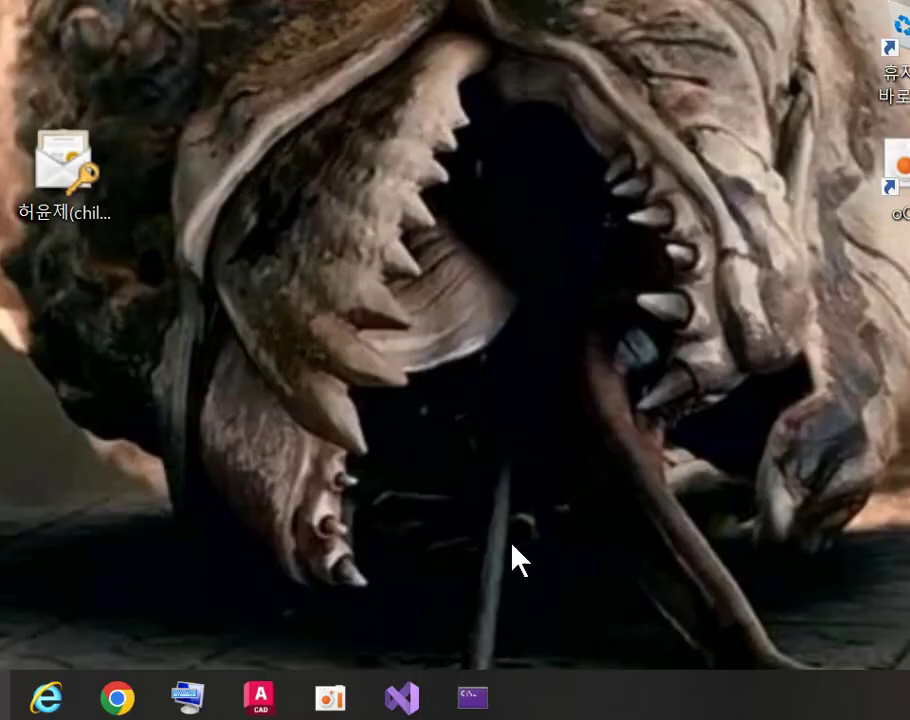
Switch to the leftover BlazorApp1 debug console and close it.
{"action": "left_click", "coordinate": [488, 702]}
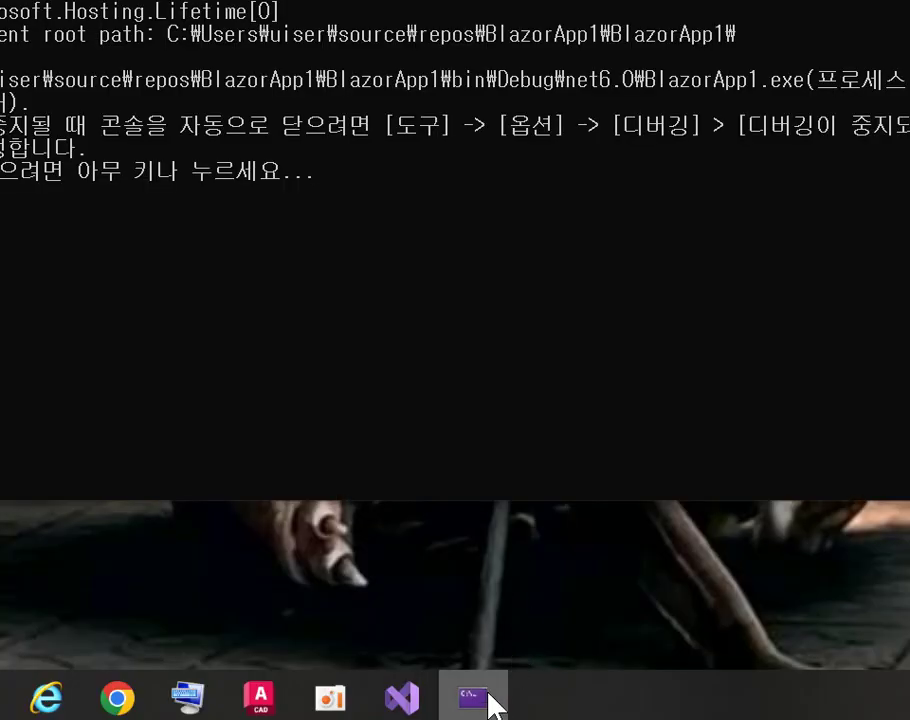
{"action": "key", "text": "Return"}
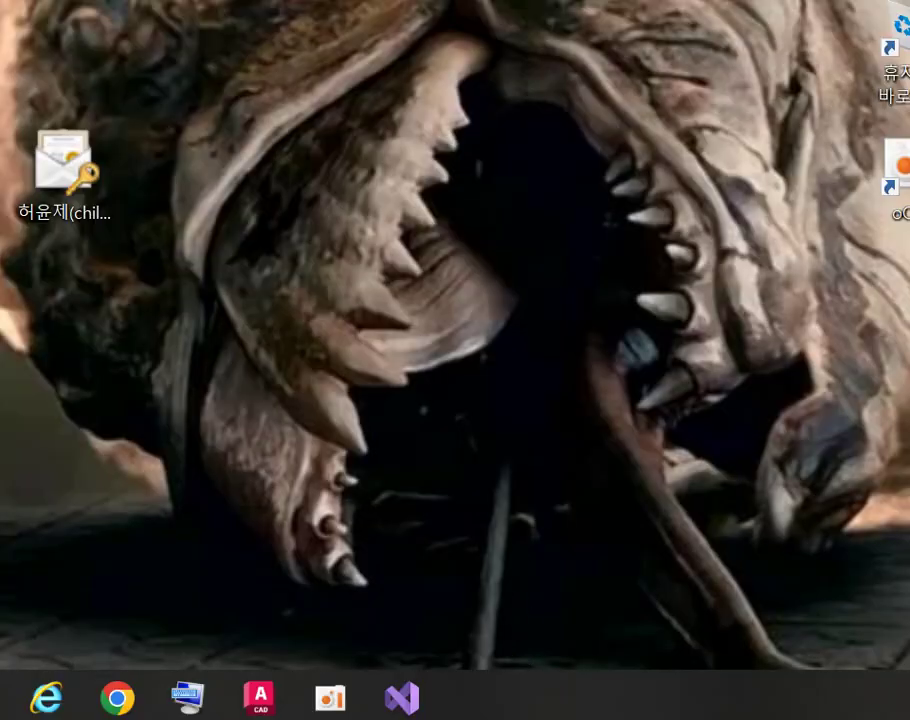
Find and launch Unity Hub among the installed programs, and open the project My project (25) in the Unity editor.
{"action": "key", "text": "super"}
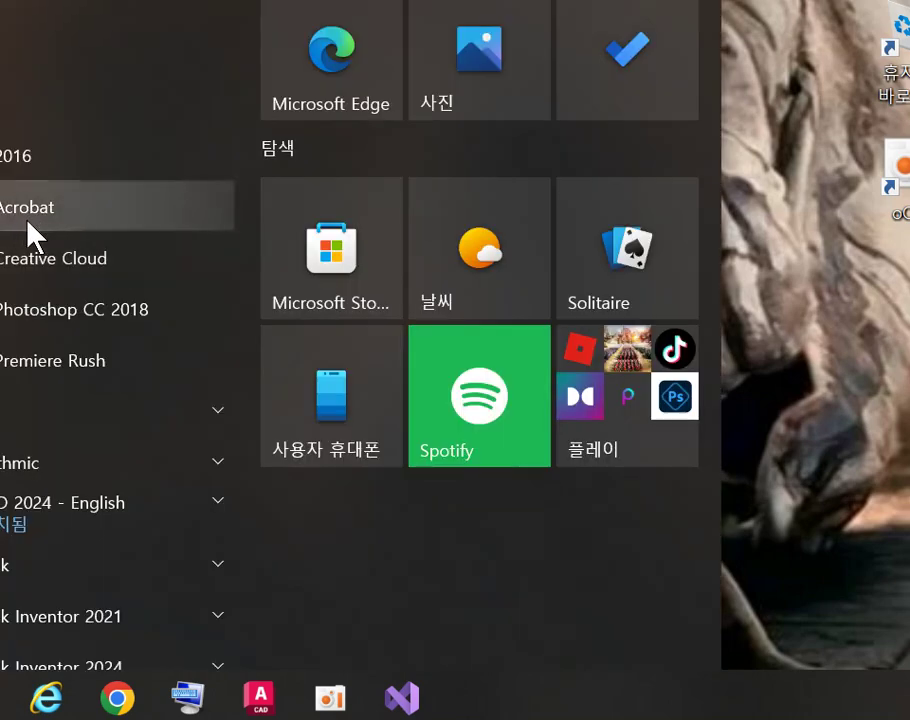
{"action": "scroll", "coordinate": [26, 221], "scroll_direction": "down", "scroll_amount": 15}
{"action": "scroll", "coordinate": [140, 120], "scroll_direction": "down", "scroll_amount": 15}
{"action": "scroll", "coordinate": [140, 125], "scroll_direction": "down", "scroll_amount": 15}
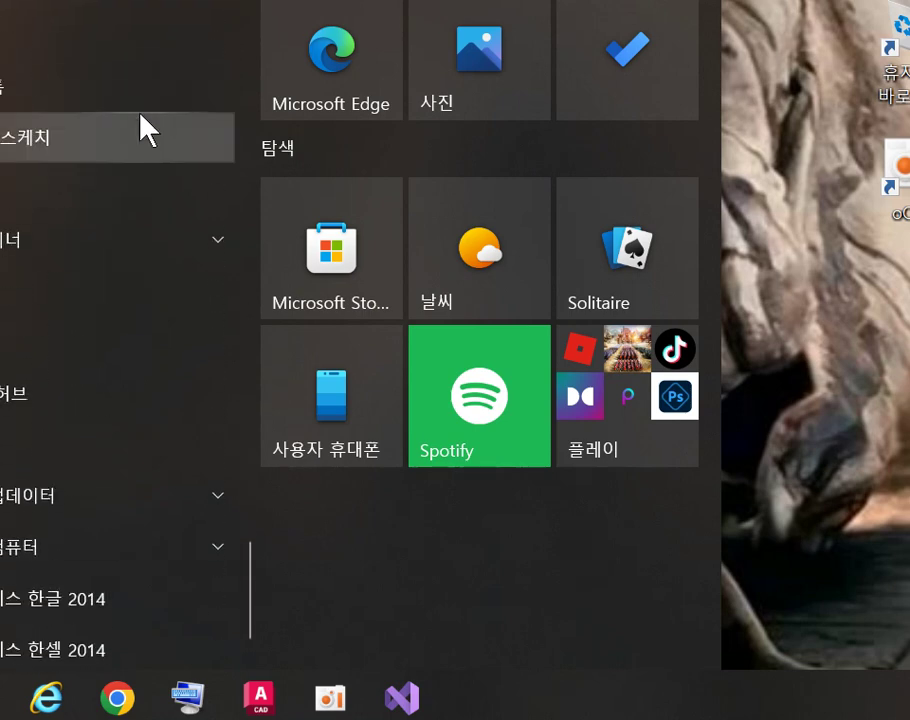
{"action": "scroll", "coordinate": [140, 116], "scroll_direction": "down", "scroll_amount": 3}
{"action": "scroll", "coordinate": [137, 119], "scroll_direction": "up", "scroll_amount": 8}
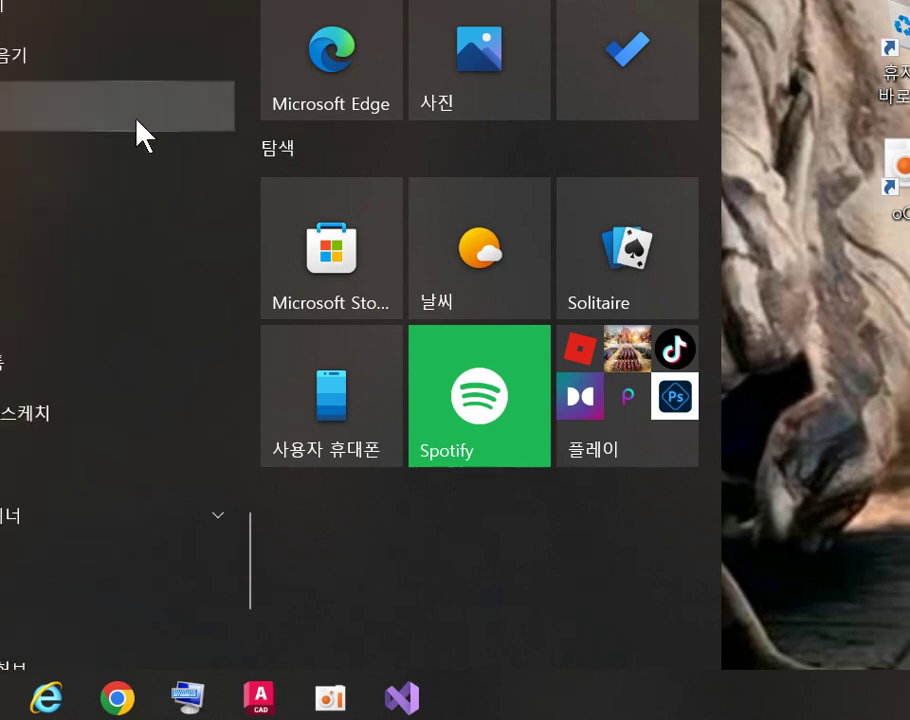
{"action": "scroll", "coordinate": [113, 200], "scroll_direction": "up", "scroll_amount": 20}
{"action": "scroll", "coordinate": [108, 185], "scroll_direction": "up", "scroll_amount": 10}
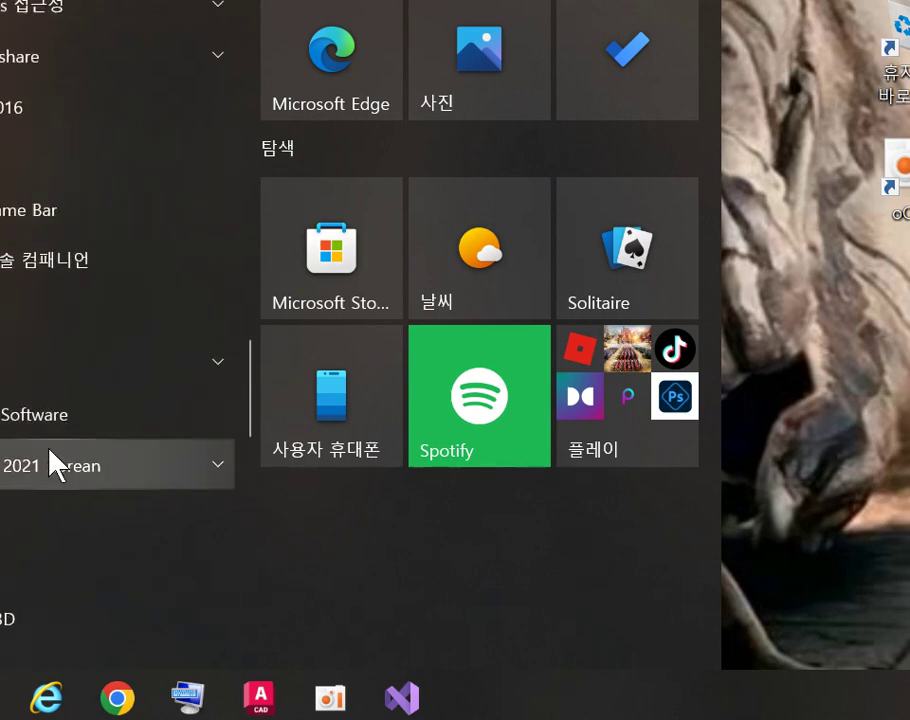
{"action": "scroll", "coordinate": [55, 300], "scroll_direction": "up", "scroll_amount": 17}
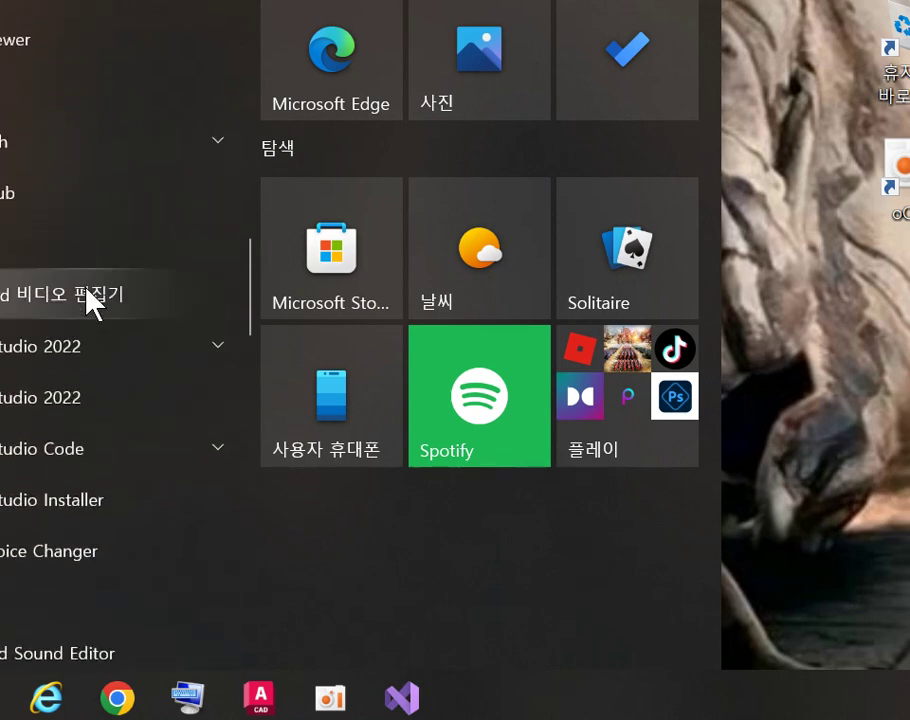
{"action": "scroll", "coordinate": [80, 295], "scroll_direction": "up", "scroll_amount": 5}
{"action": "scroll", "coordinate": [72, 285], "scroll_direction": "up", "scroll_amount": 5}
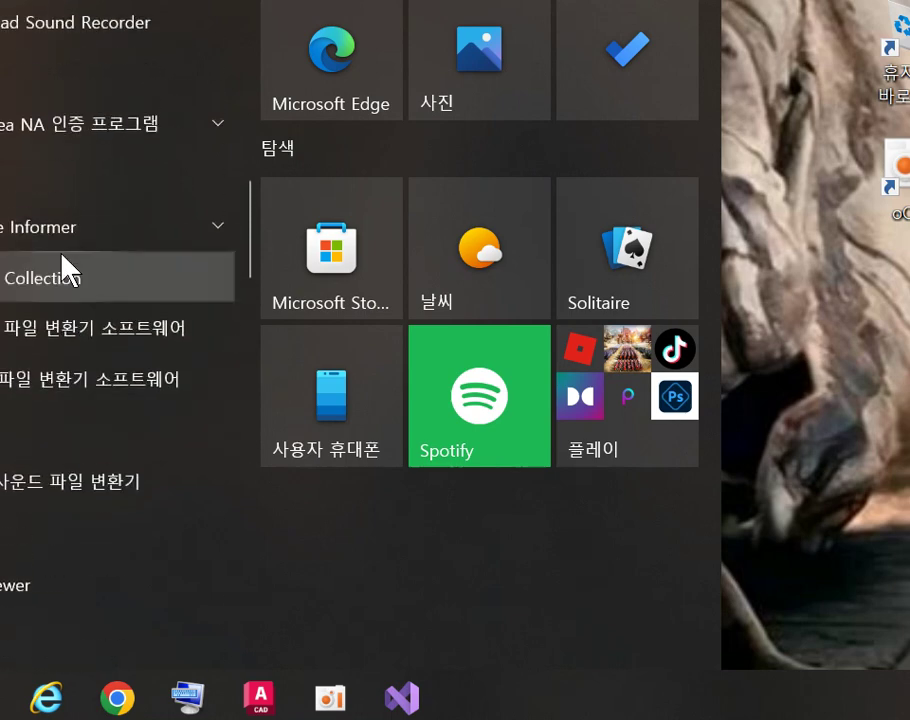
{"action": "scroll", "coordinate": [8, 620], "scroll_direction": "down", "scroll_amount": 5}
{"action": "scroll", "coordinate": [8, 420], "scroll_direction": "down", "scroll_amount": 16}
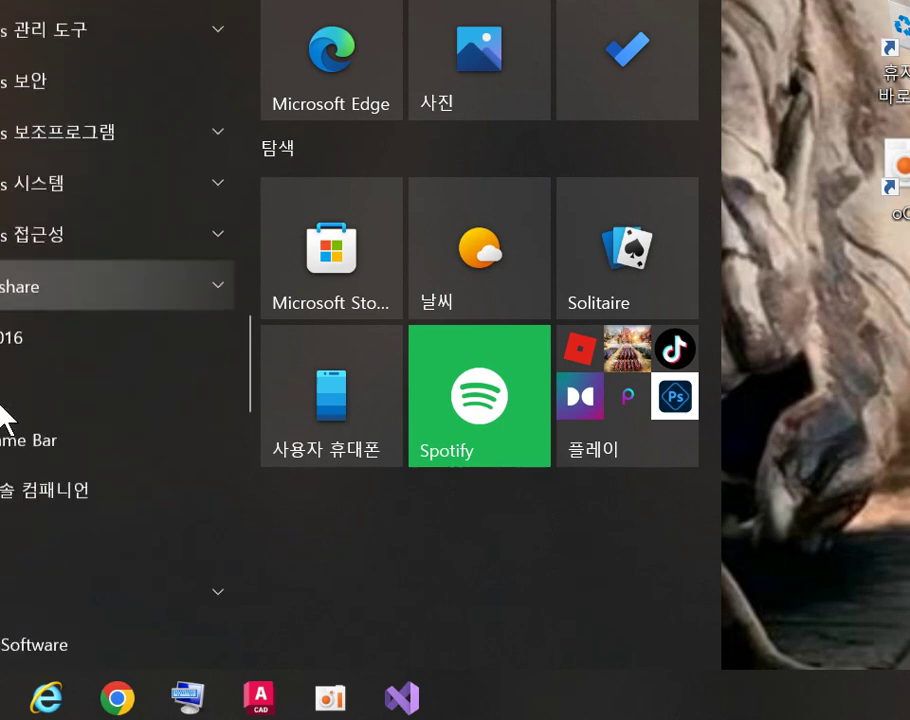
{"action": "scroll", "coordinate": [5, 410], "scroll_direction": "up", "scroll_amount": 10}
{"action": "scroll", "coordinate": [3, 412], "scroll_direction": "down", "scroll_amount": 20}
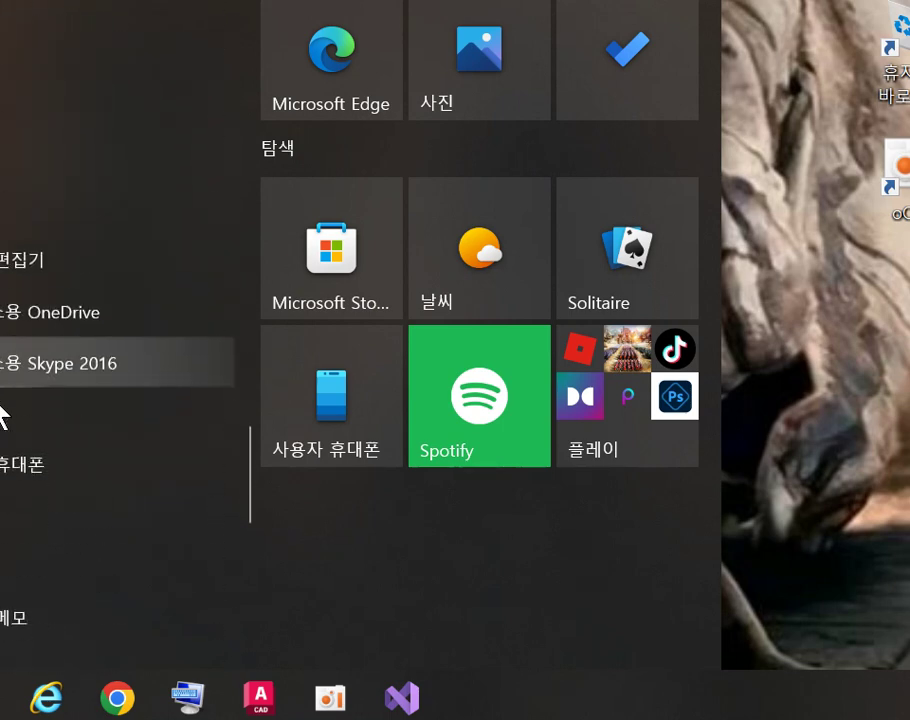
{"action": "scroll", "coordinate": [3, 415], "scroll_direction": "up", "scroll_amount": 12}
{"action": "scroll", "coordinate": [1, 432], "scroll_direction": "up", "scroll_amount": 8}
{"action": "scroll", "coordinate": [1, 434], "scroll_direction": "down", "scroll_amount": 4}
{"action": "left_click", "coordinate": [1, 478]}
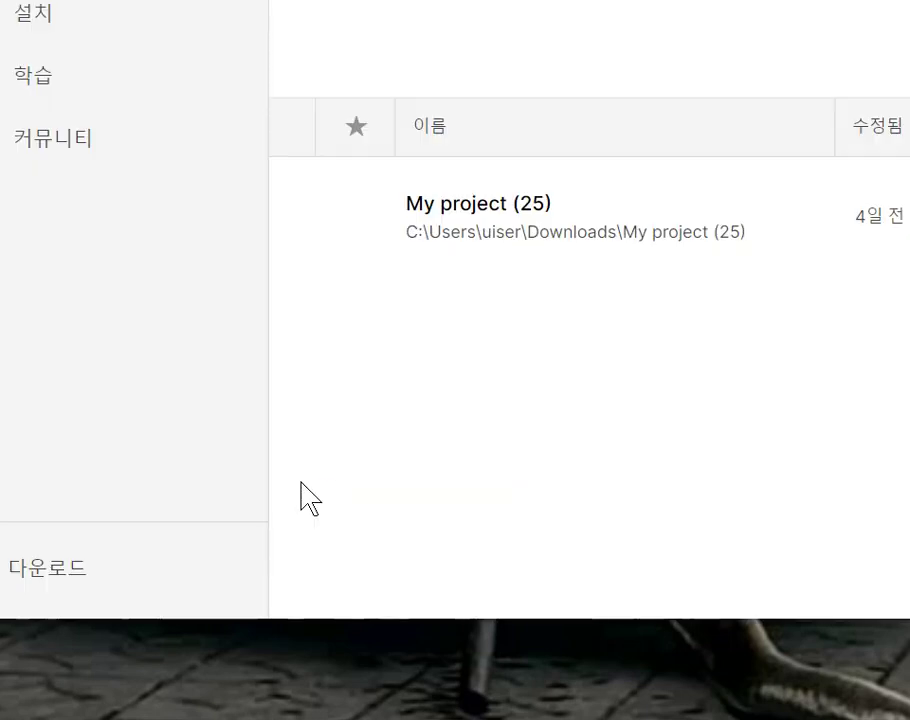
{"action": "left_click", "coordinate": [481, 240]}
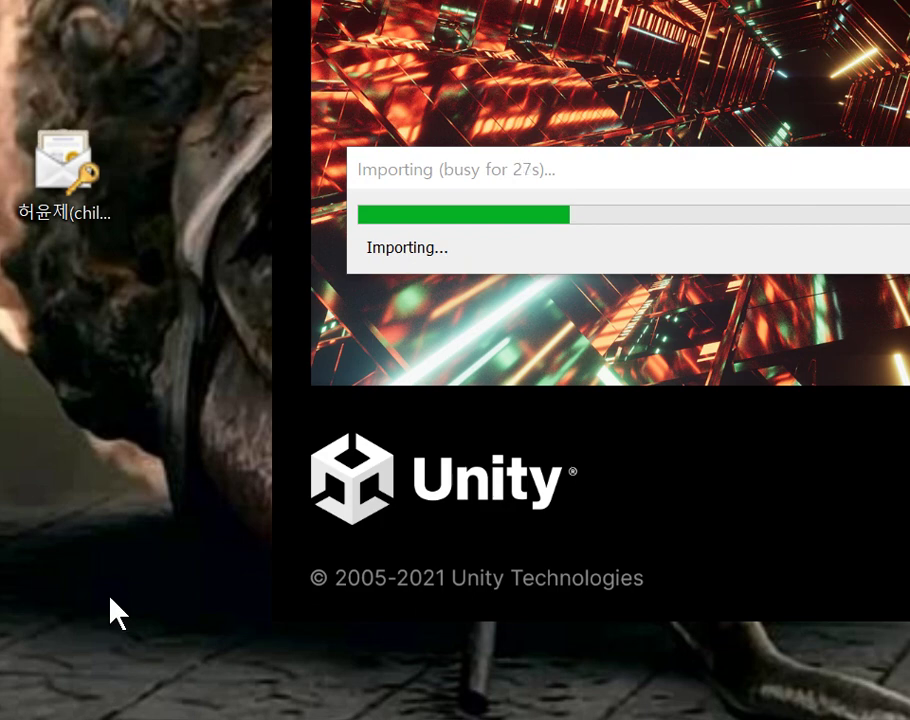
Open the screen recorder and close its ohsoft.net pop-up page.
{"action": "key", "text": "super"}
{"action": "left_click", "coordinate": [332, 699]}
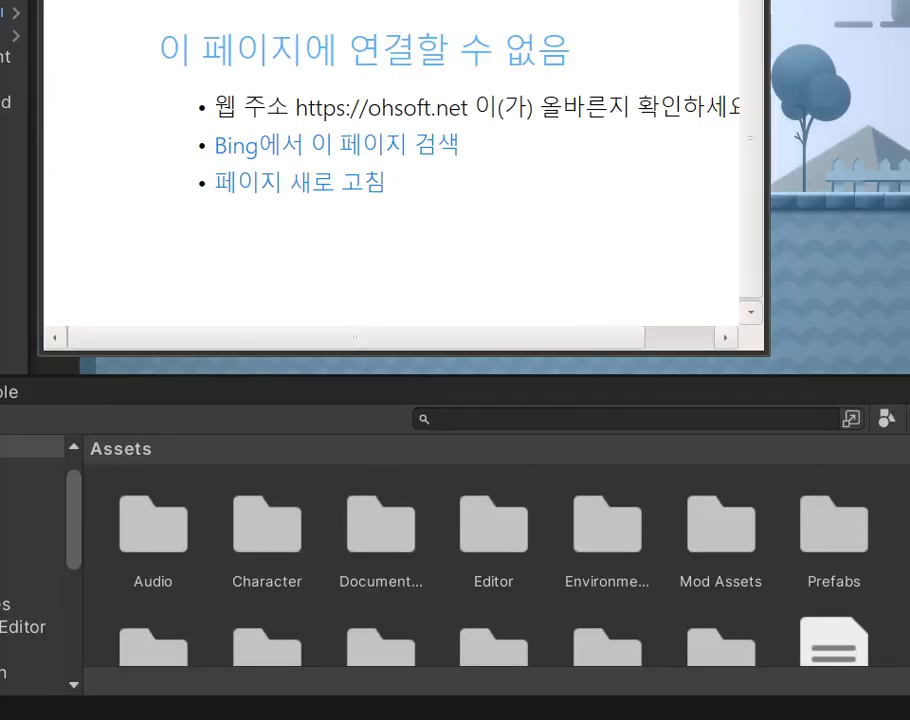
{"action": "key", "text": "alt+F4"}
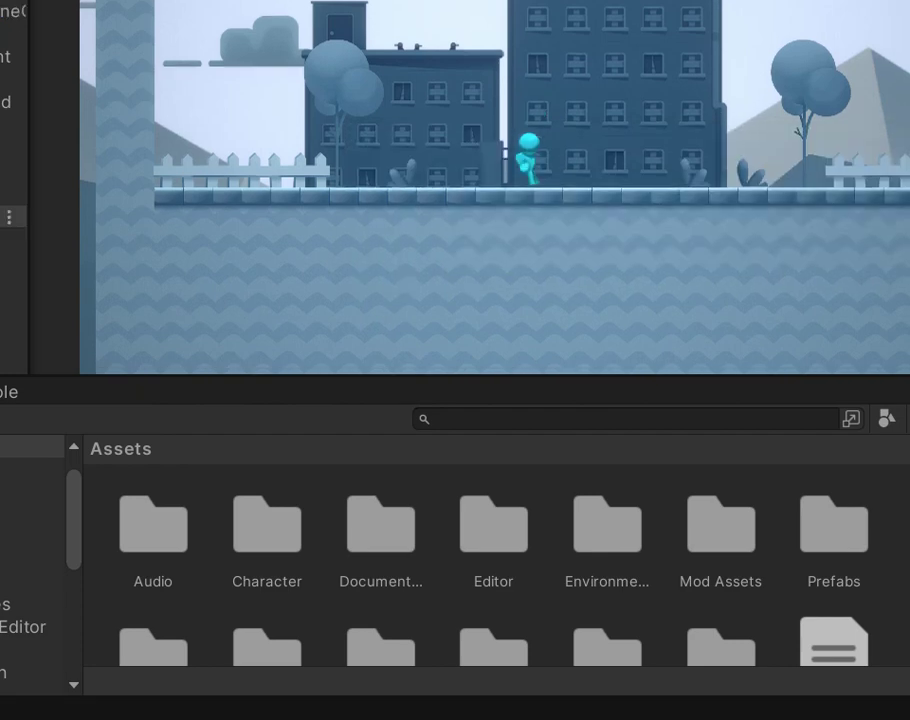
Playtest the platformer level by running the character to the right past the buildings.
{"action": "key", "text": "Right"}
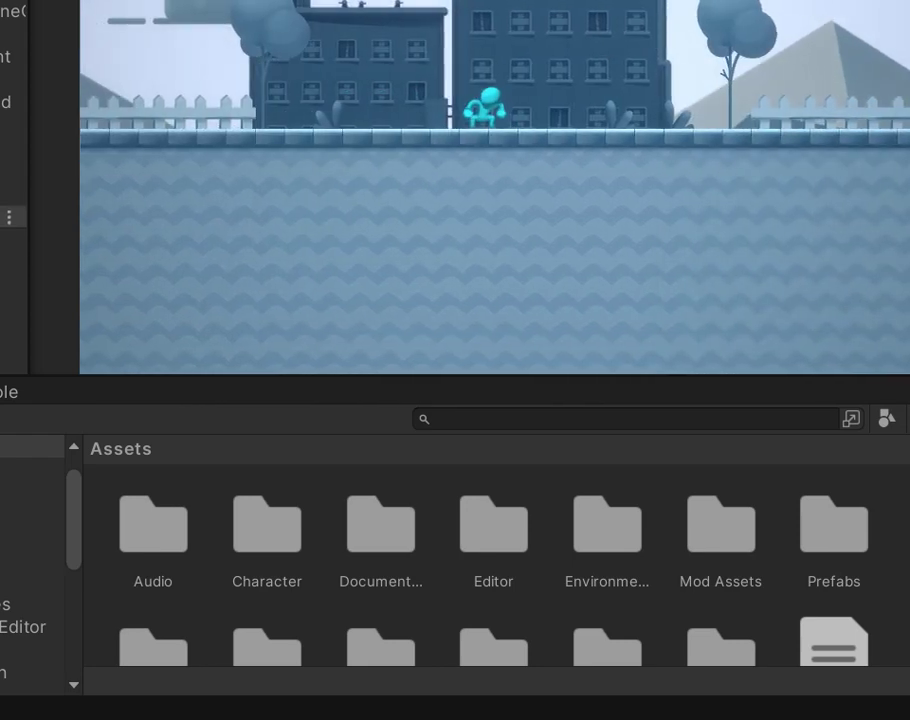
{"action": "key", "text": "Right"}
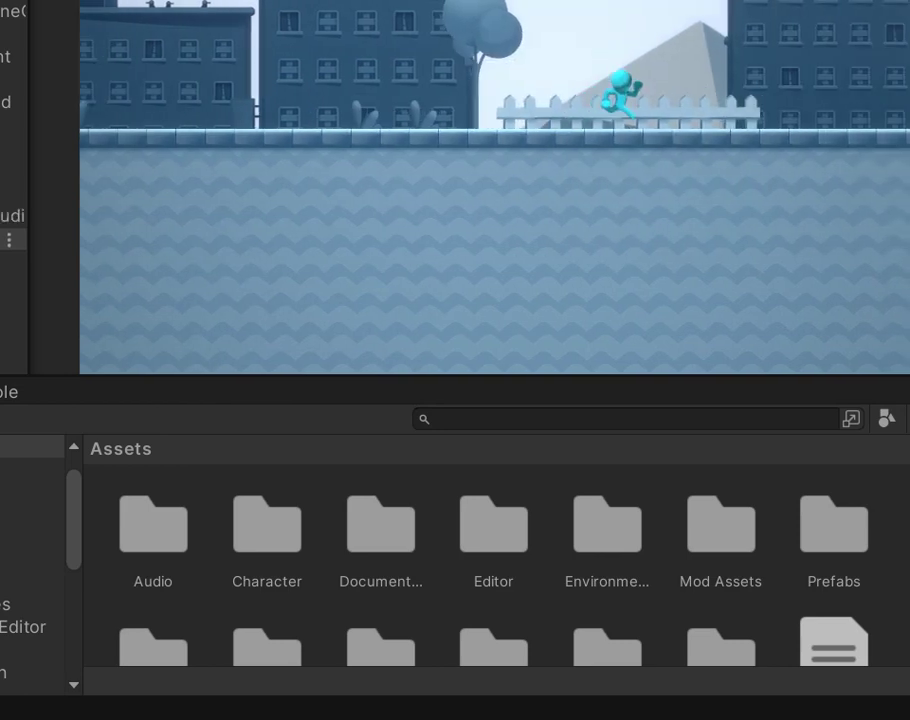
{"action": "key", "text": "Right"}
{"action": "key", "text": "Right"}
{"action": "key", "text": "Right"}
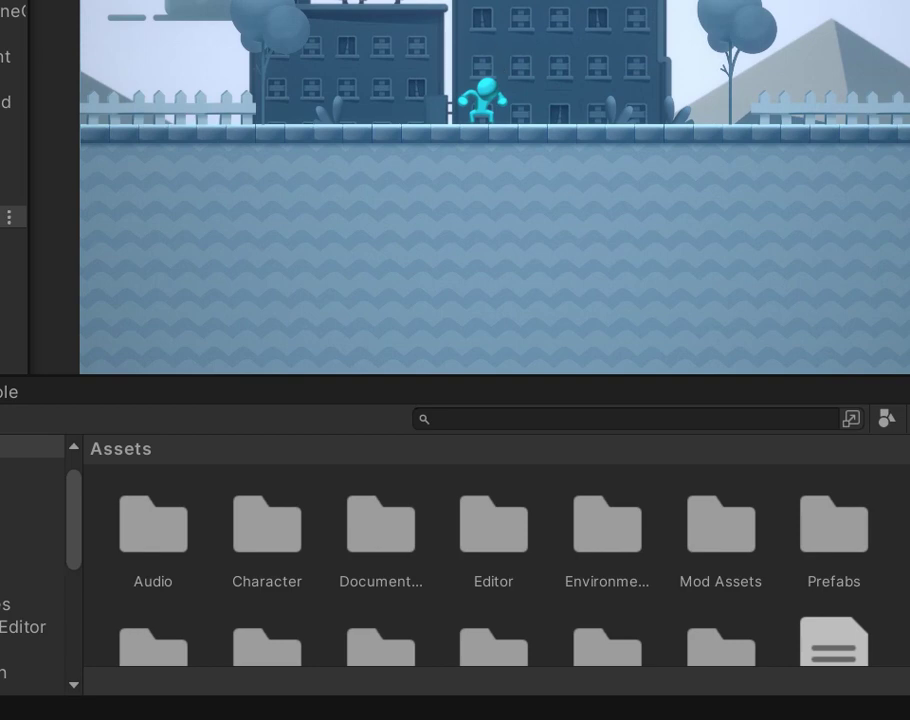
Switch to the Scene view and try to place the PlayerRun sprite from Character/Sprites in front of the buildings.
{"action": "key", "text": "ctrl+1"}
{"action": "scroll", "coordinate": [392, 167], "scroll_direction": "up", "scroll_amount": 6}
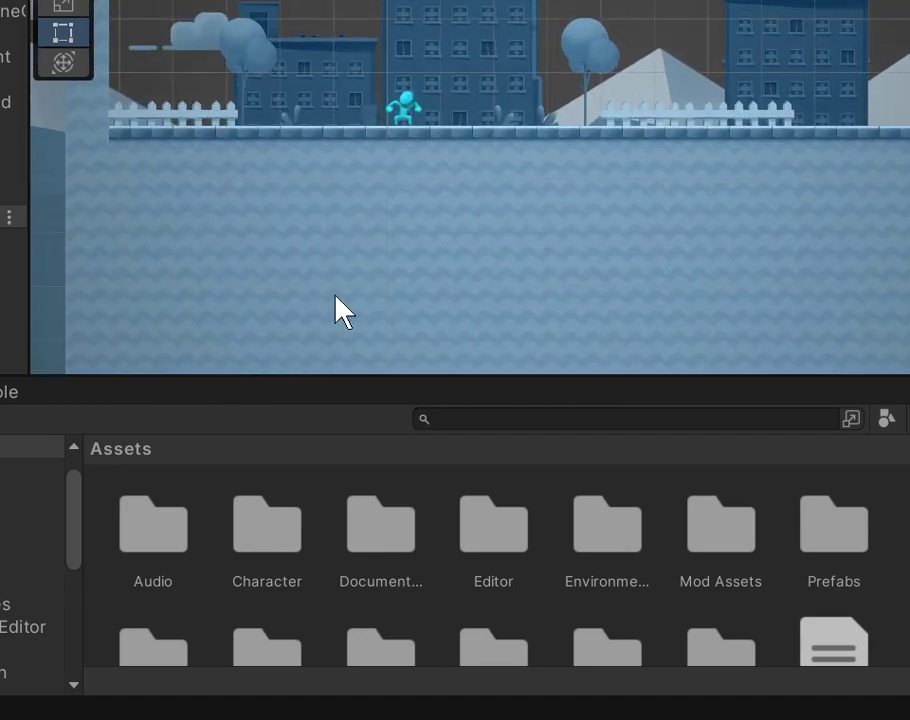
{"action": "double_click", "coordinate": [238, 540]}
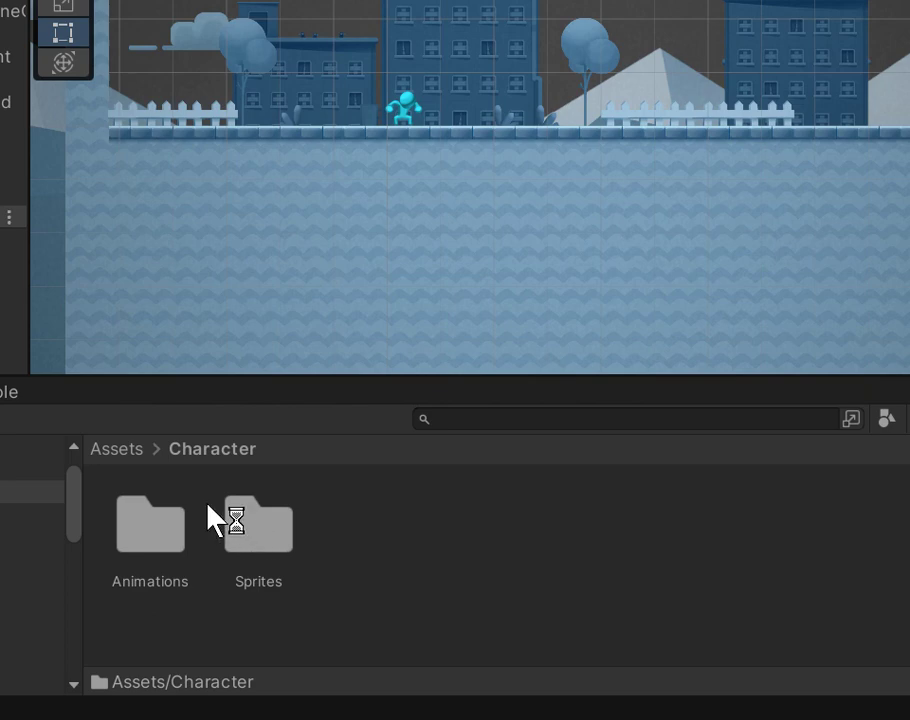
{"action": "double_click", "coordinate": [248, 534]}
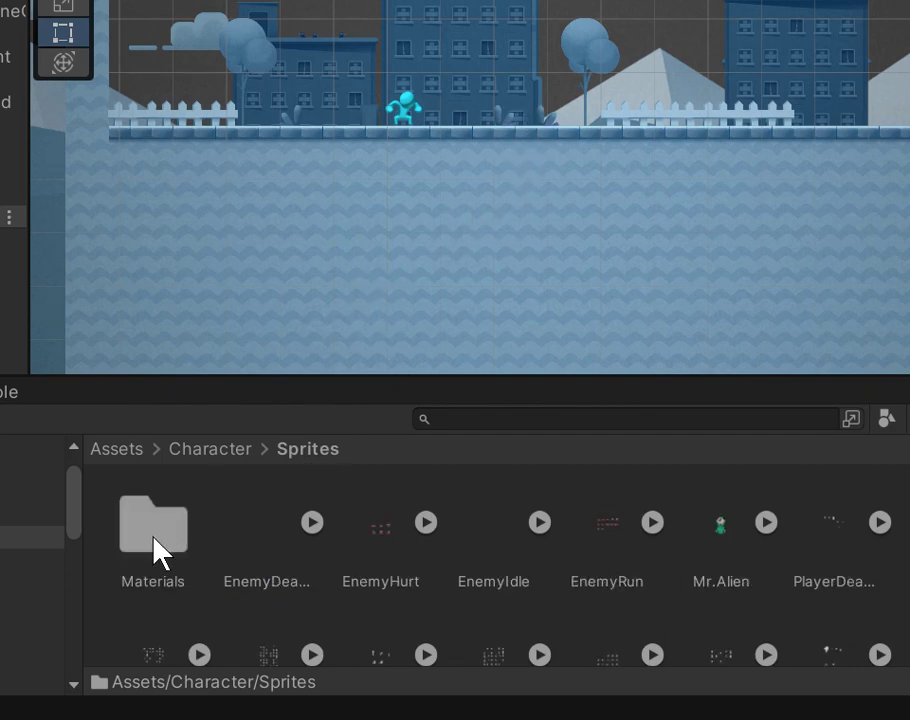
{"action": "scroll", "coordinate": [295, 532], "scroll_direction": "down", "scroll_amount": 2}
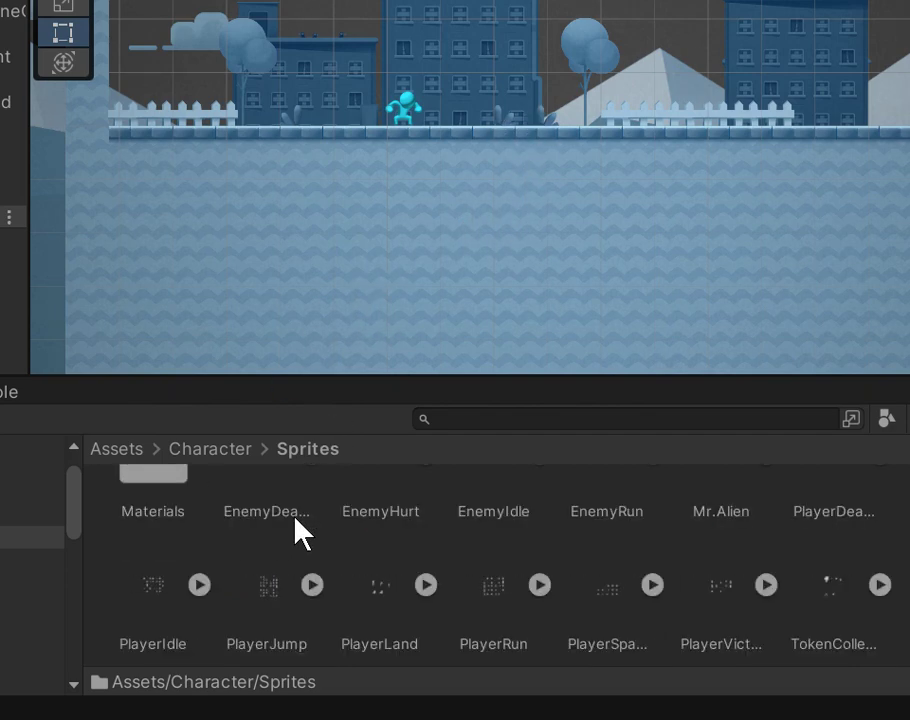
{"action": "left_click_drag", "start_coordinate": [496, 592], "coordinate": [506, 96]}
Place the Button and Cinemachine prefabs from the Prefabs folder into the scene beside the character.
{"action": "left_click", "coordinate": [20, 559]}
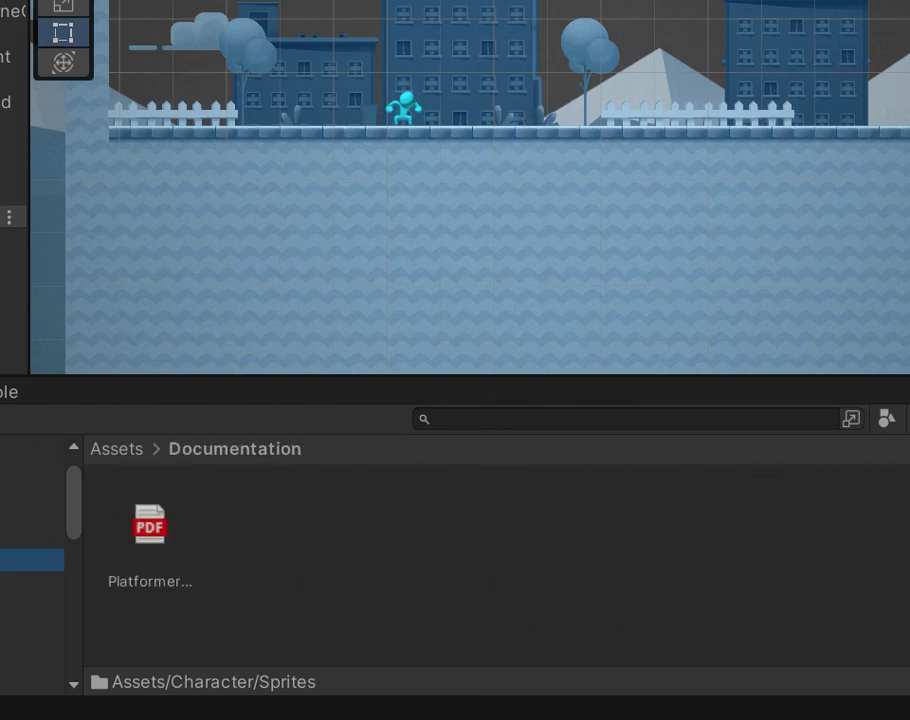
{"action": "left_click", "coordinate": [20, 582]}
{"action": "key", "text": "Down"}
{"action": "key", "text": "Down"}
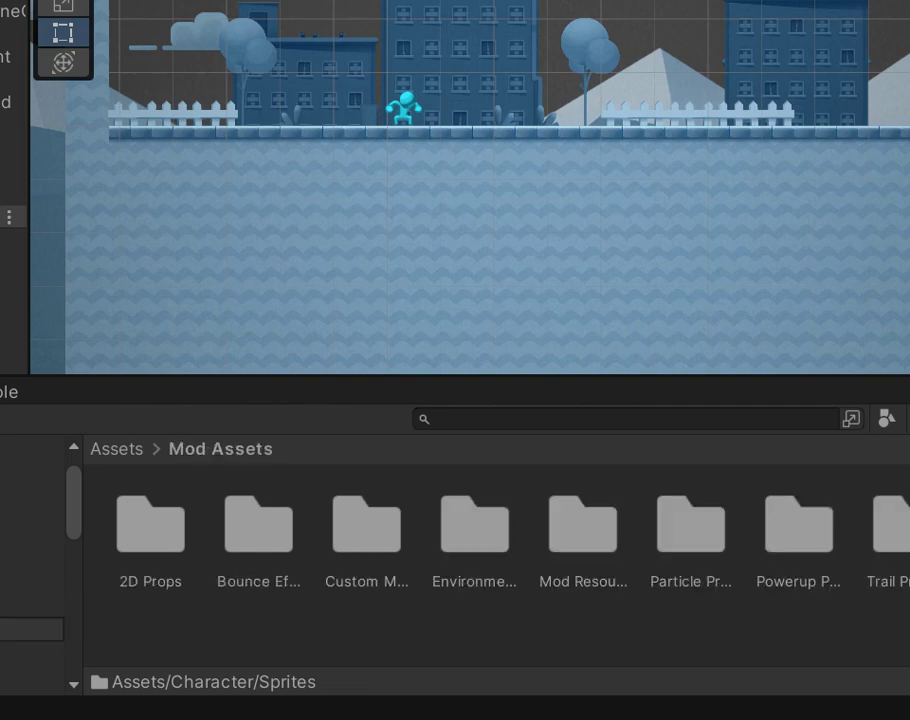
{"action": "left_click", "coordinate": [32, 650]}
{"action": "scroll", "coordinate": [32, 565], "scroll_direction": "down", "scroll_amount": 1}
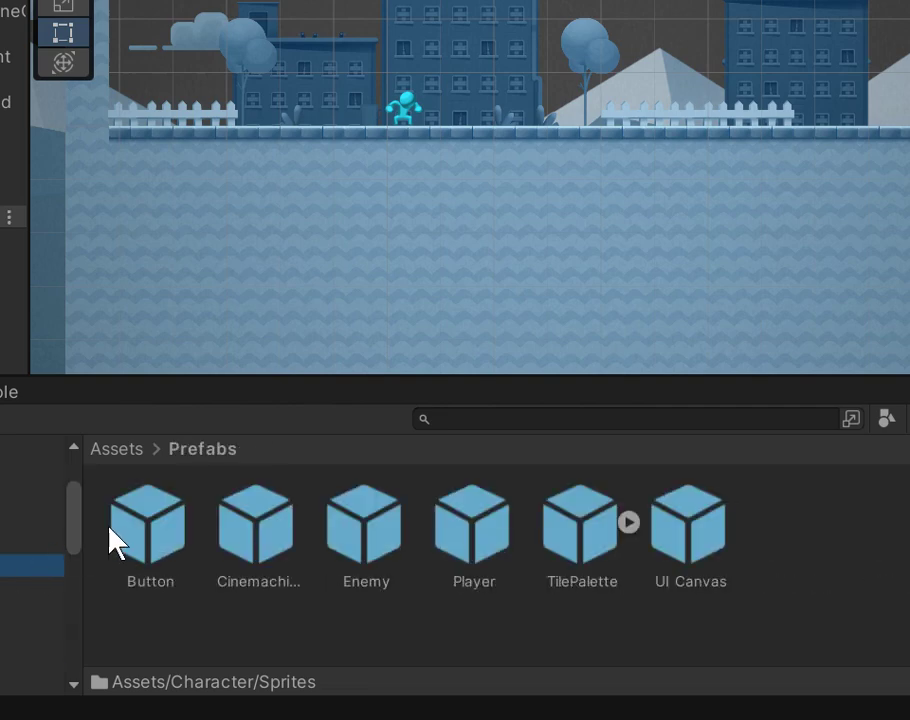
{"action": "left_click_drag", "start_coordinate": [138, 540], "coordinate": [471, 126]}
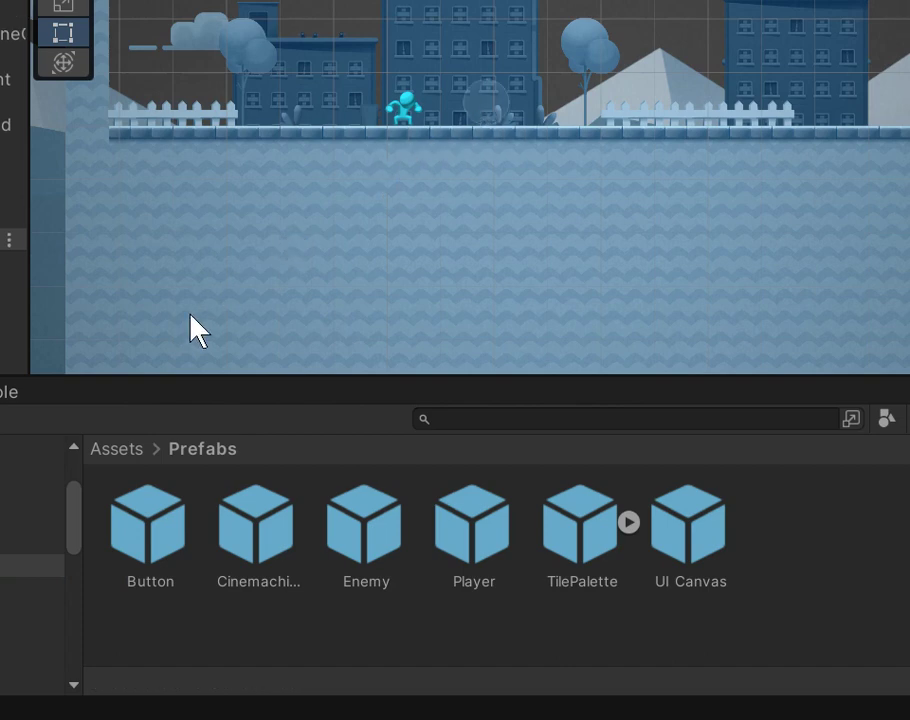
{"action": "left_click_drag", "start_coordinate": [230, 544], "coordinate": [532, 97]}
Look through the Rendering, Scripts and Settings asset folders, including the Gameplay, Mechanics and UI script subfolders.
{"action": "left_click", "coordinate": [30, 587]}
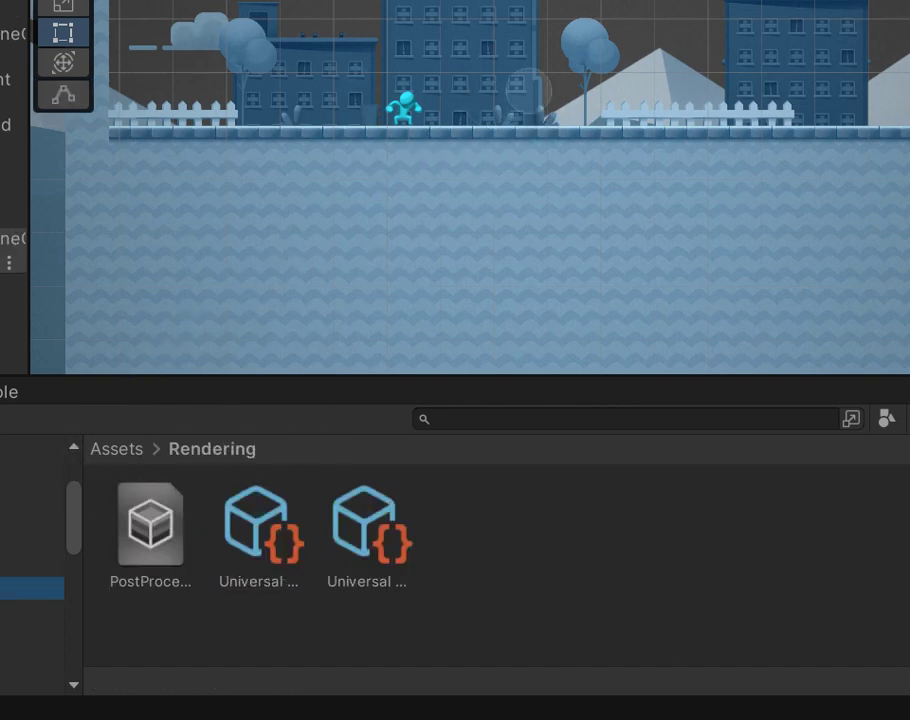
{"action": "left_click", "coordinate": [30, 610]}
{"action": "left_click", "coordinate": [30, 633]}
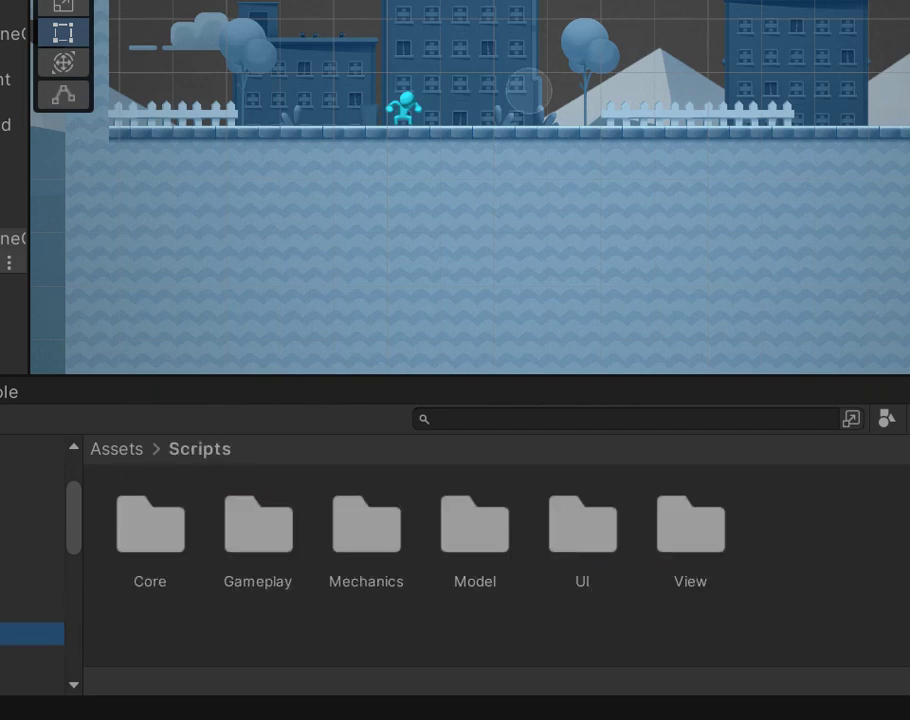
{"action": "left_click", "coordinate": [205, 523]}
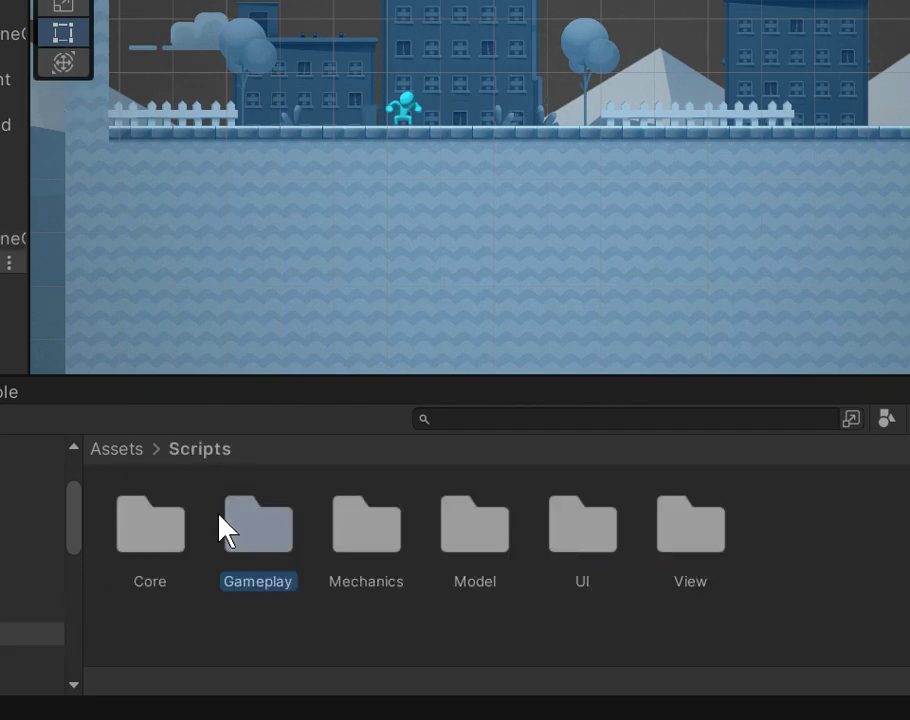
{"action": "double_click", "coordinate": [219, 520]}
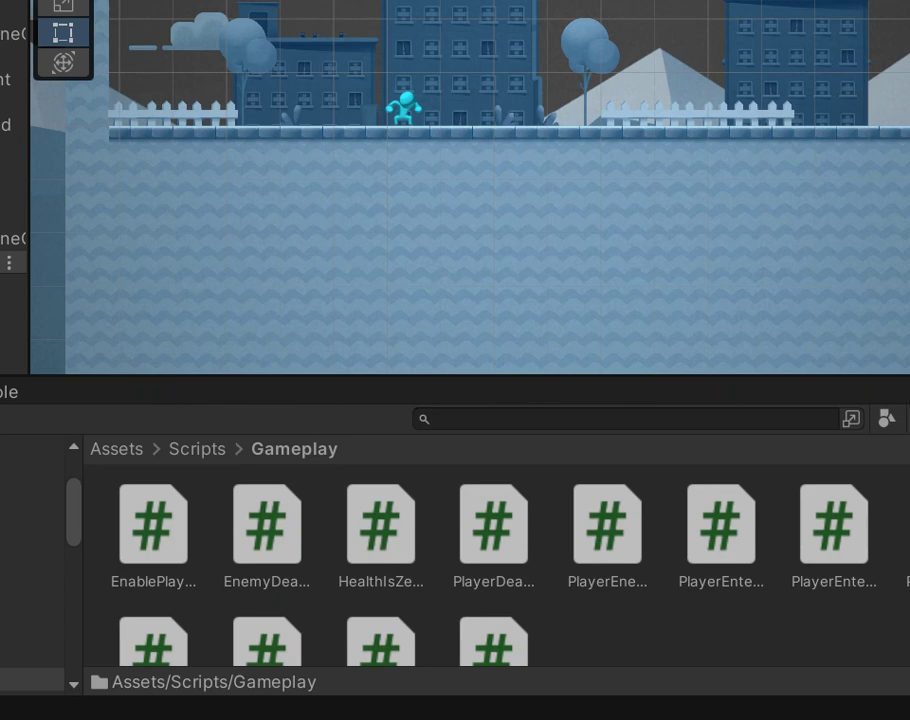
{"action": "left_click", "coordinate": [32, 531]}
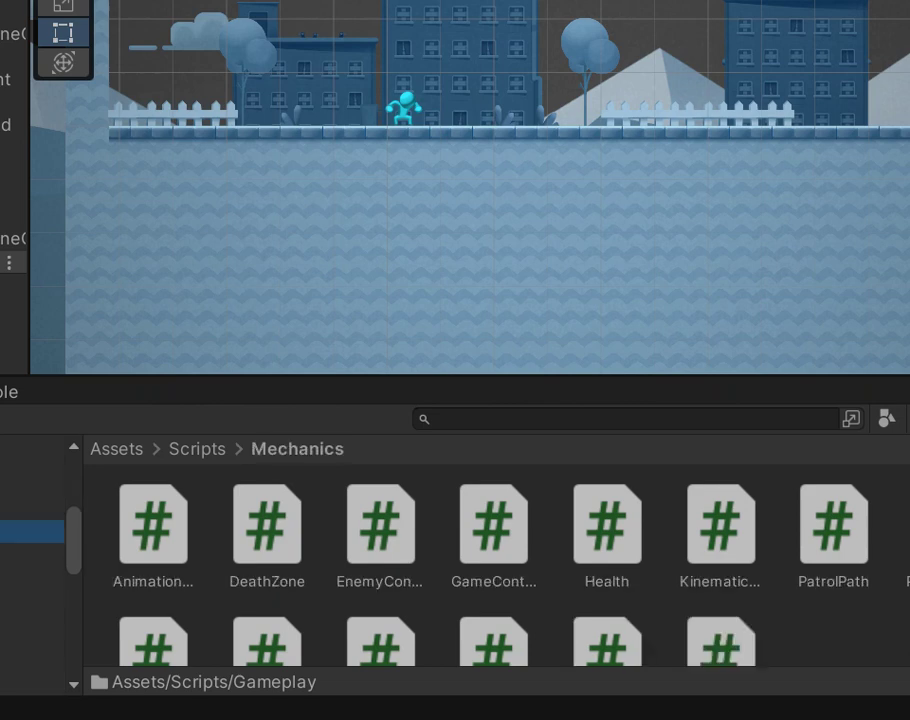
{"action": "left_click", "coordinate": [32, 554]}
{"action": "left_click", "coordinate": [32, 577]}
{"action": "left_click", "coordinate": [32, 600]}
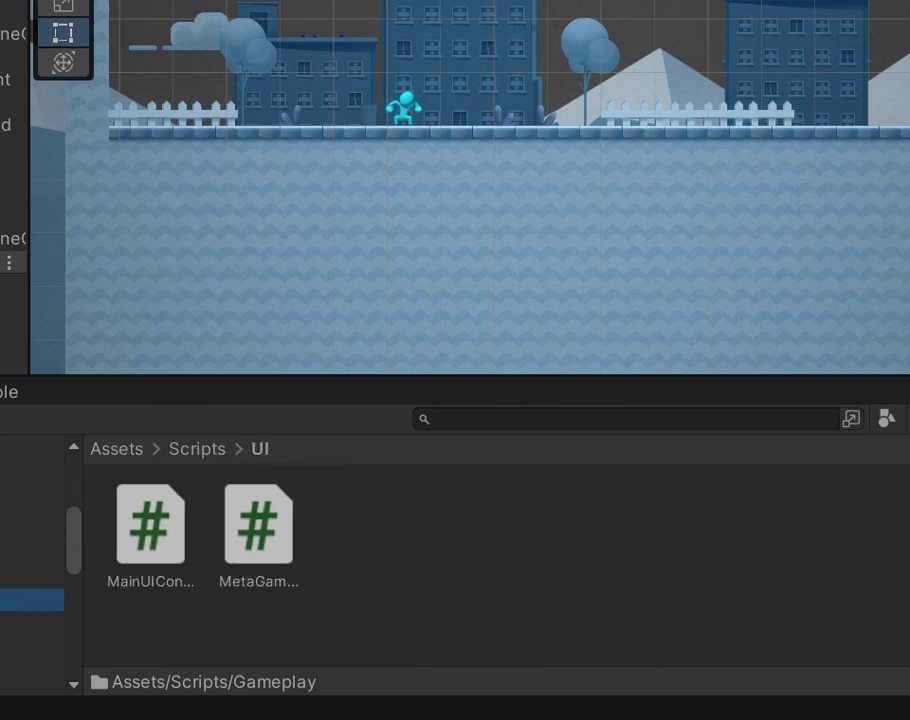
{"action": "left_click", "coordinate": [32, 622]}
{"action": "left_click", "coordinate": [32, 645]}
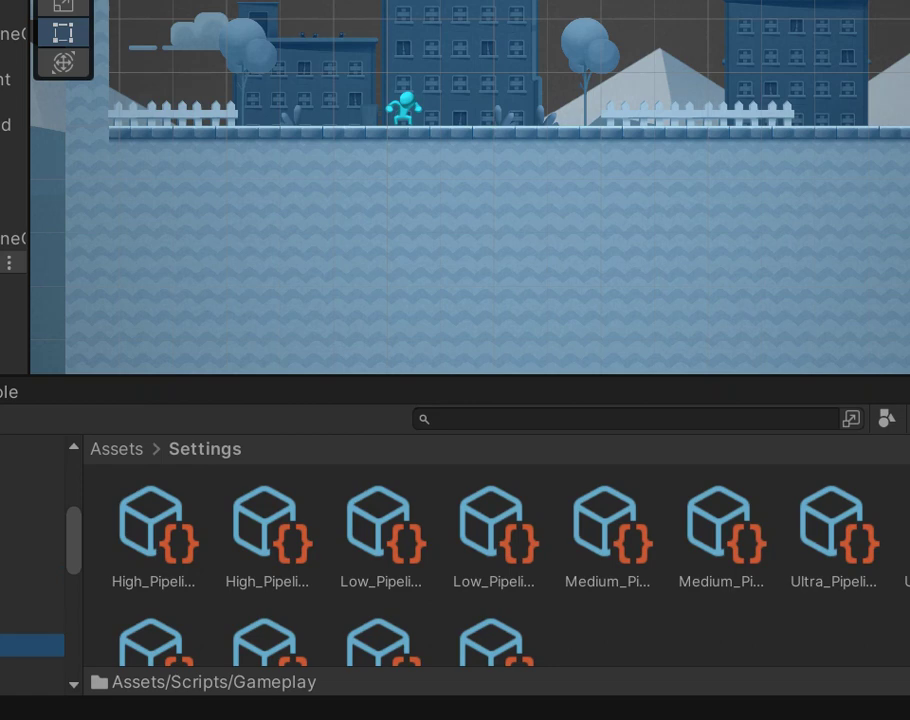
Drop the tutorial landscape image and the TutorialLa… asset from the Tutorials folder into the scene.
{"action": "scroll", "coordinate": [32, 560], "scroll_direction": "down", "scroll_amount": 1}
{"action": "left_click", "coordinate": [32, 605]}
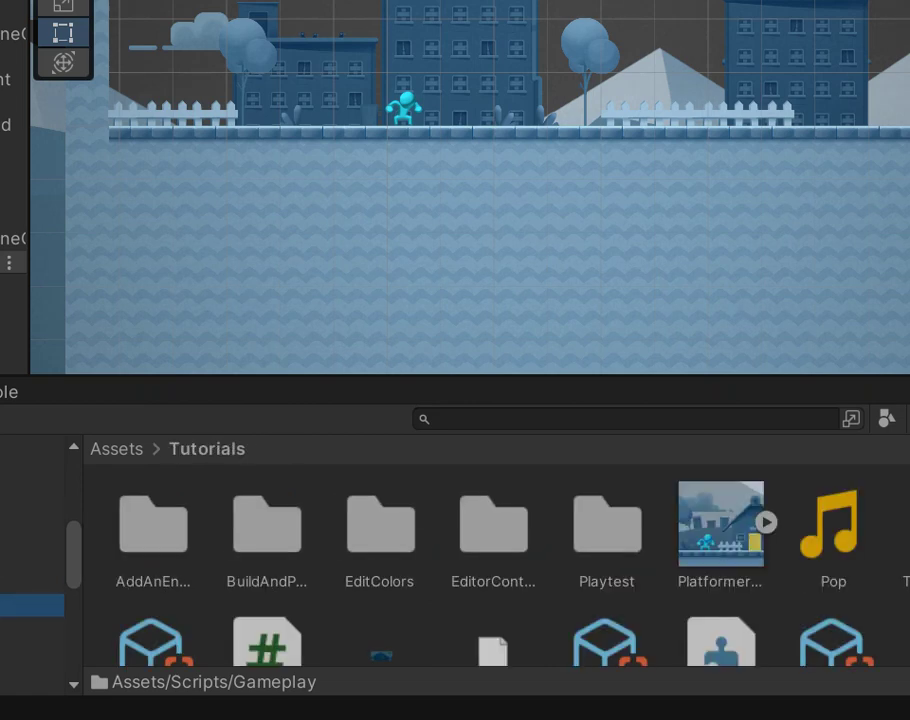
{"action": "scroll", "coordinate": [318, 580], "scroll_direction": "down", "scroll_amount": 2}
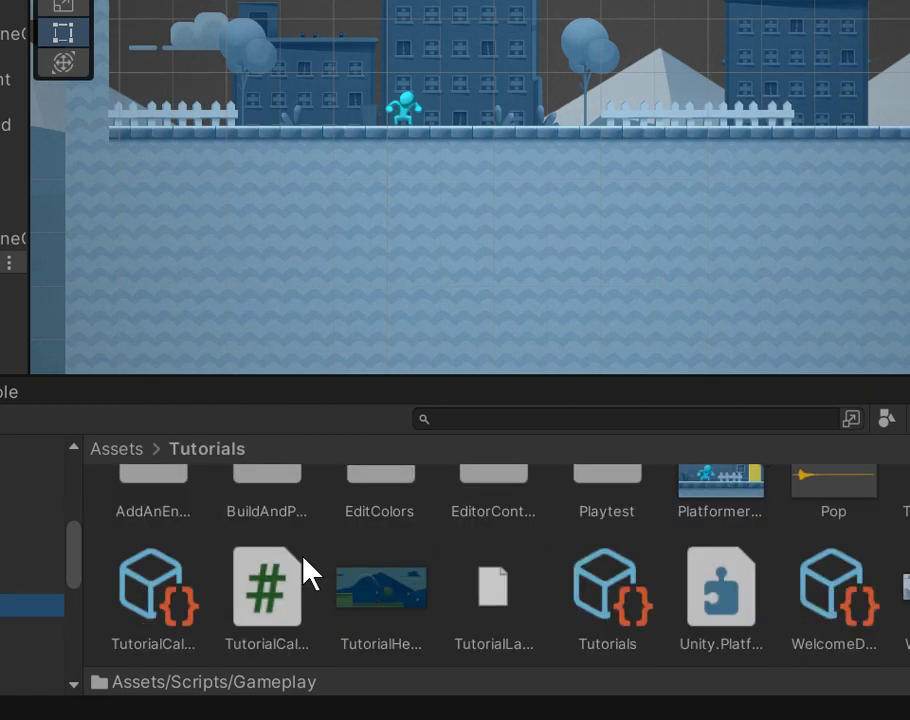
{"action": "left_click_drag", "start_coordinate": [381, 592], "coordinate": [479, 345]}
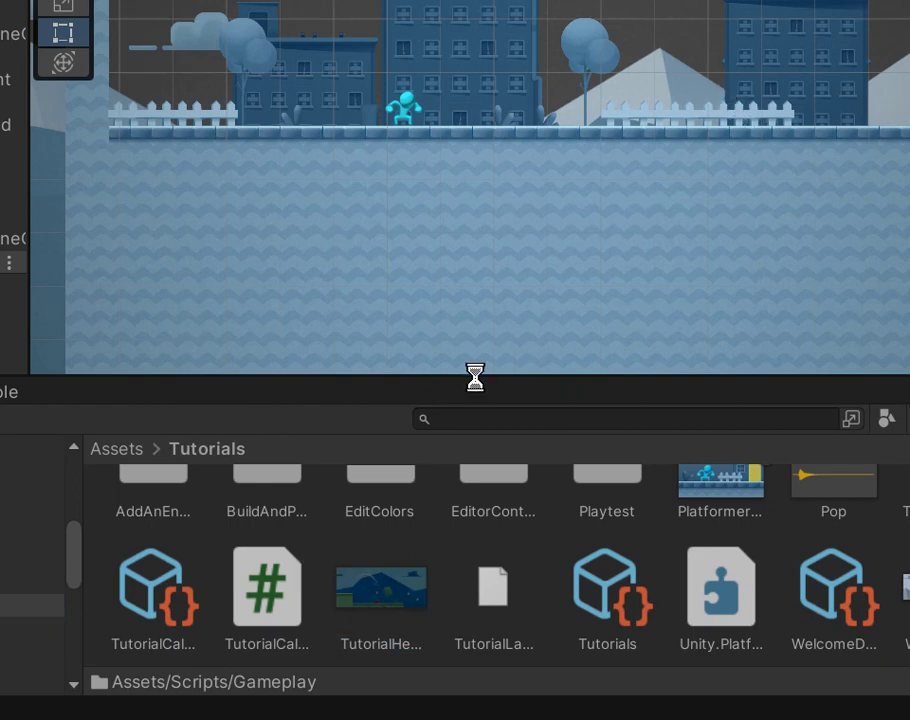
{"action": "left_click_drag", "start_coordinate": [494, 603], "coordinate": [624, 87]}
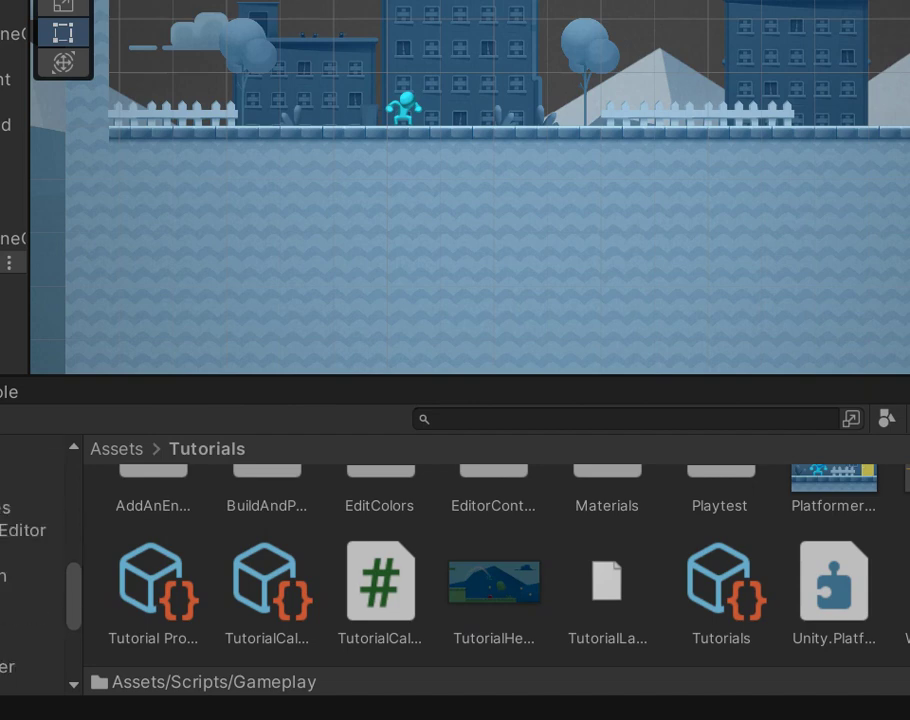
Try to add the PlatformerModel script from Scripts/Model to the scene and dismiss the message.
{"action": "double_click", "coordinate": [177, 536]}
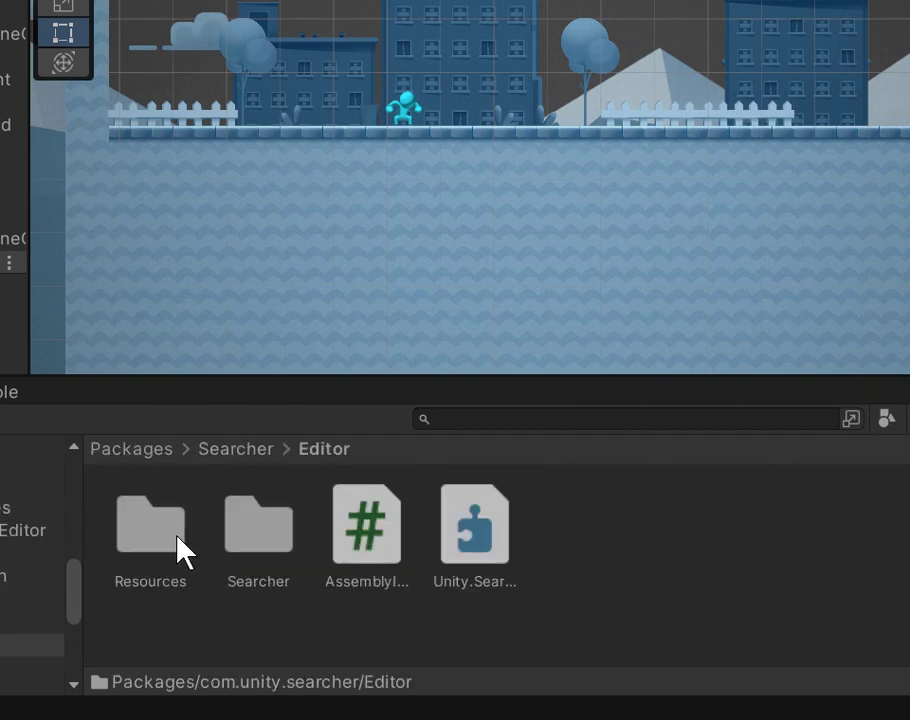
{"action": "scroll", "coordinate": [32, 563], "scroll_direction": "up", "scroll_amount": 2}
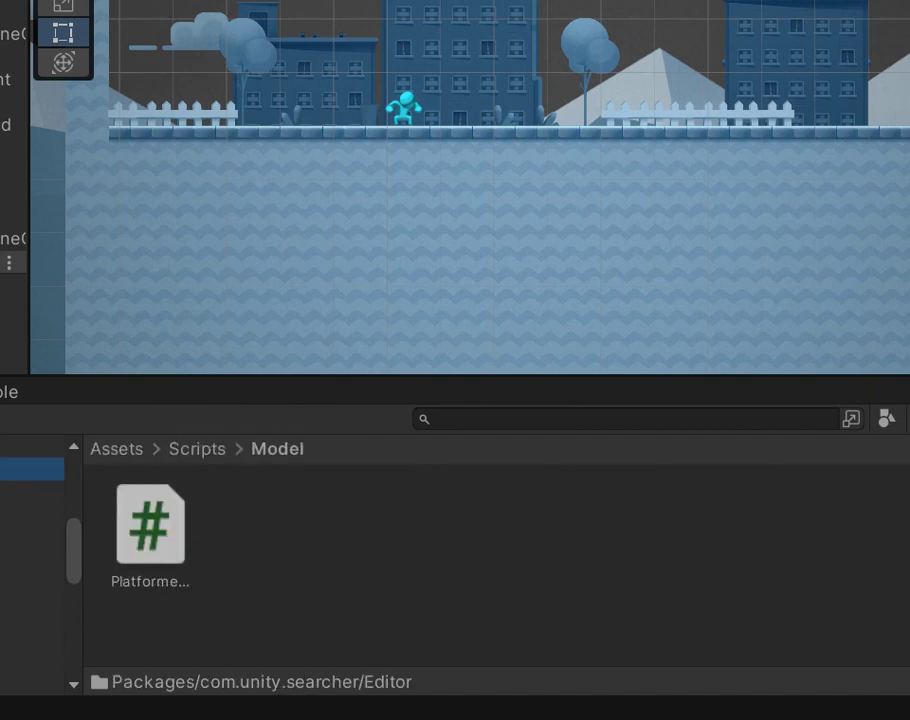
{"action": "left_click_drag", "start_coordinate": [126, 538], "coordinate": [504, 167]}
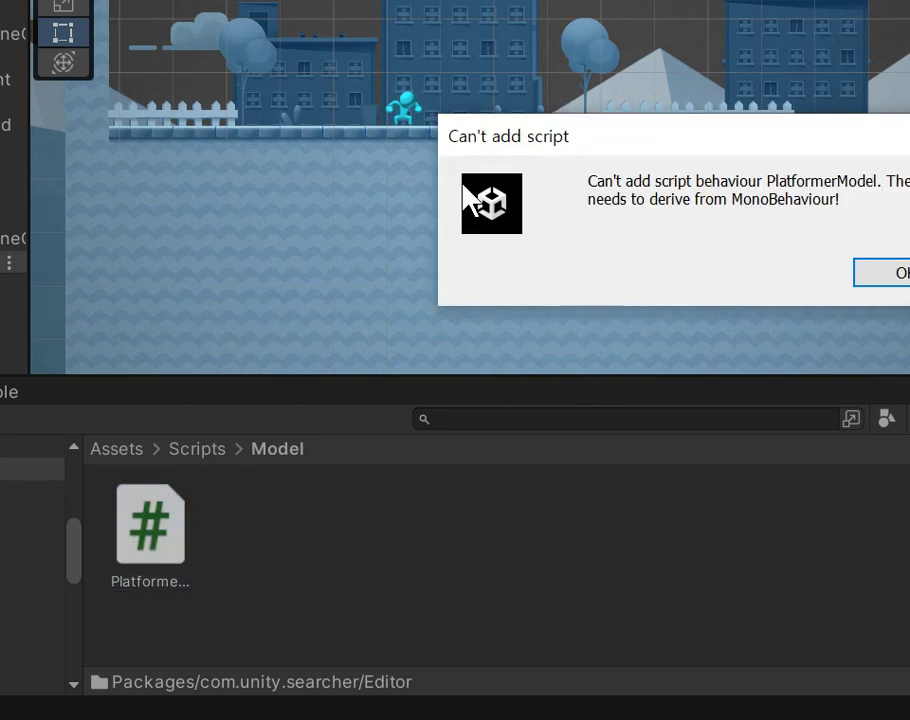
{"action": "left_click", "coordinate": [882, 254]}
Look through the Scripts folder and its subfolders, including the Gameplay scripts.
{"action": "scroll", "coordinate": [28, 600], "scroll_direction": "up", "scroll_amount": 2}
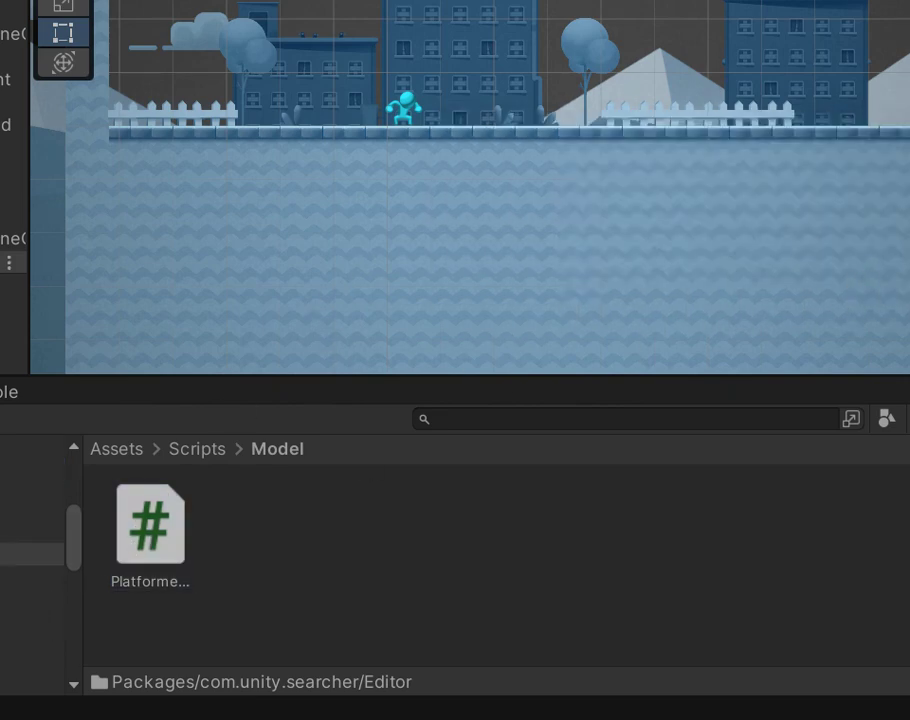
{"action": "left_click", "coordinate": [32, 531]}
{"action": "left_click", "coordinate": [32, 508]}
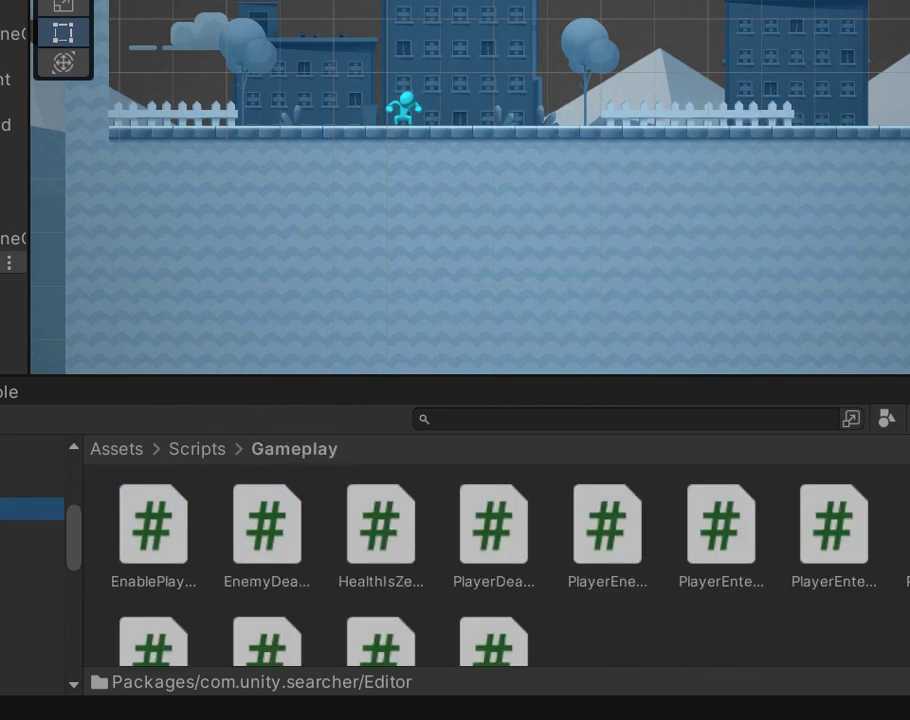
{"action": "left_click", "coordinate": [32, 486]}
{"action": "left_click", "coordinate": [32, 463]}
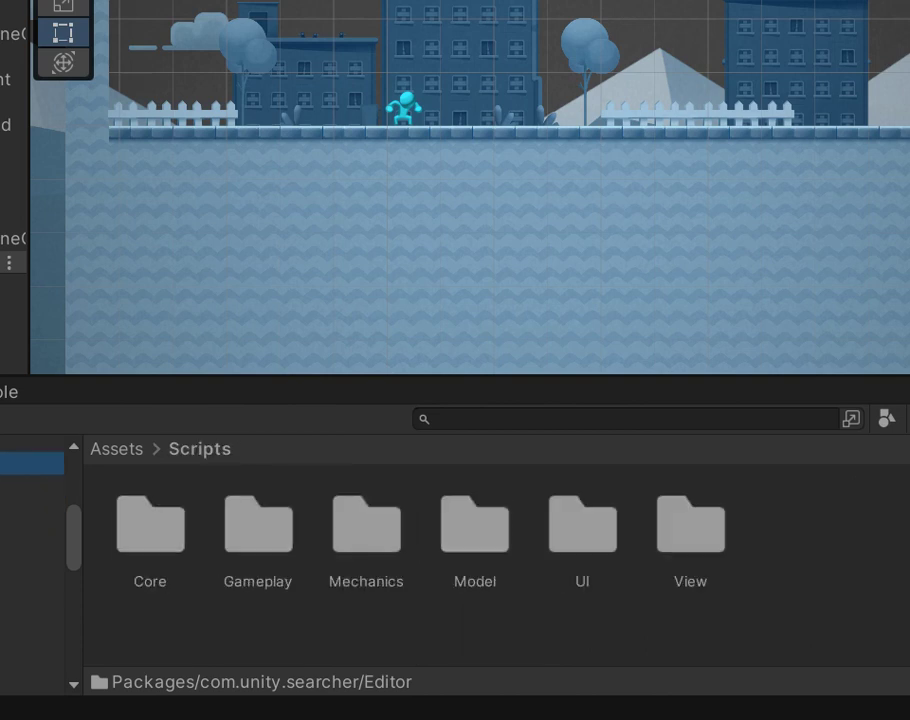
{"action": "scroll", "coordinate": [32, 560], "scroll_direction": "up", "scroll_amount": 3}
{"action": "double_click", "coordinate": [250, 537]}
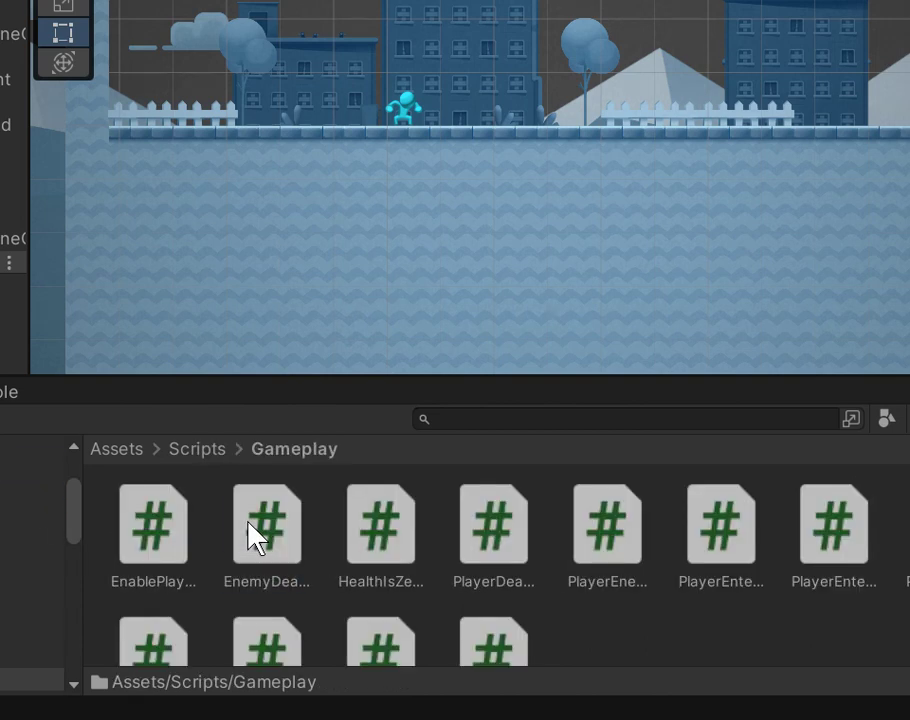
Place two Enemy prefabs from the Prefabs folder on the ground near the existing character and the fence.
{"action": "left_click", "coordinate": [5, 564]}
{"action": "left_click_drag", "start_coordinate": [335, 548], "coordinate": [635, 125]}
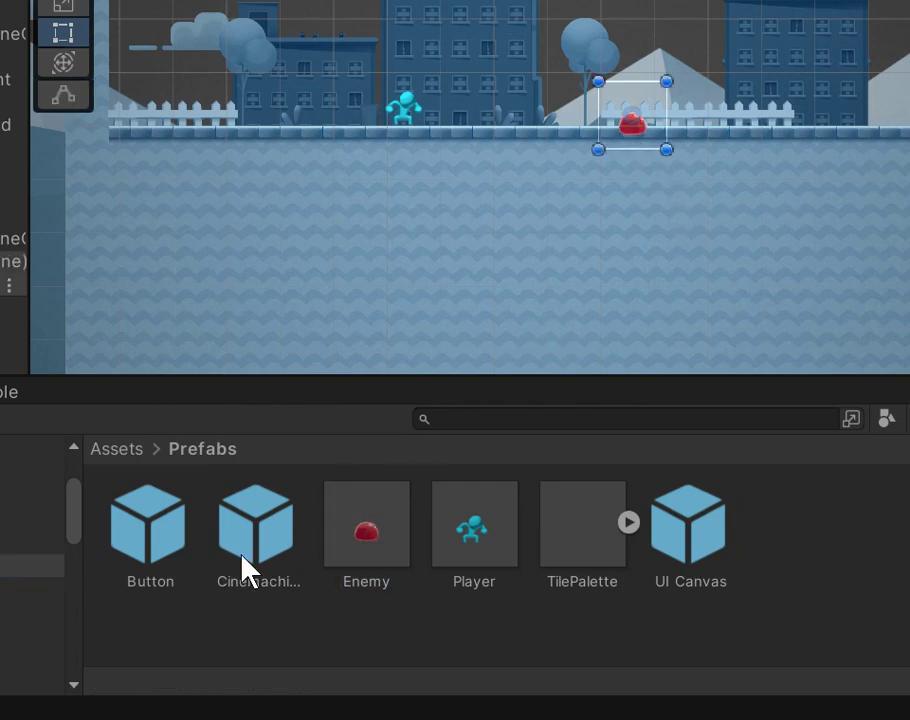
{"action": "left_click_drag", "start_coordinate": [366, 544], "coordinate": [484, 116]}
Place four Player prefabs in the air above the fence and beside the buildings.
{"action": "left_click_drag", "start_coordinate": [432, 524], "coordinate": [549, 85]}
{"action": "left_click_drag", "start_coordinate": [428, 500], "coordinate": [634, 80]}
{"action": "left_click", "coordinate": [486, 511]}
{"action": "left_click_drag", "start_coordinate": [490, 523], "coordinate": [779, 76]}
{"action": "left_click_drag", "start_coordinate": [443, 514], "coordinate": [795, 31]}
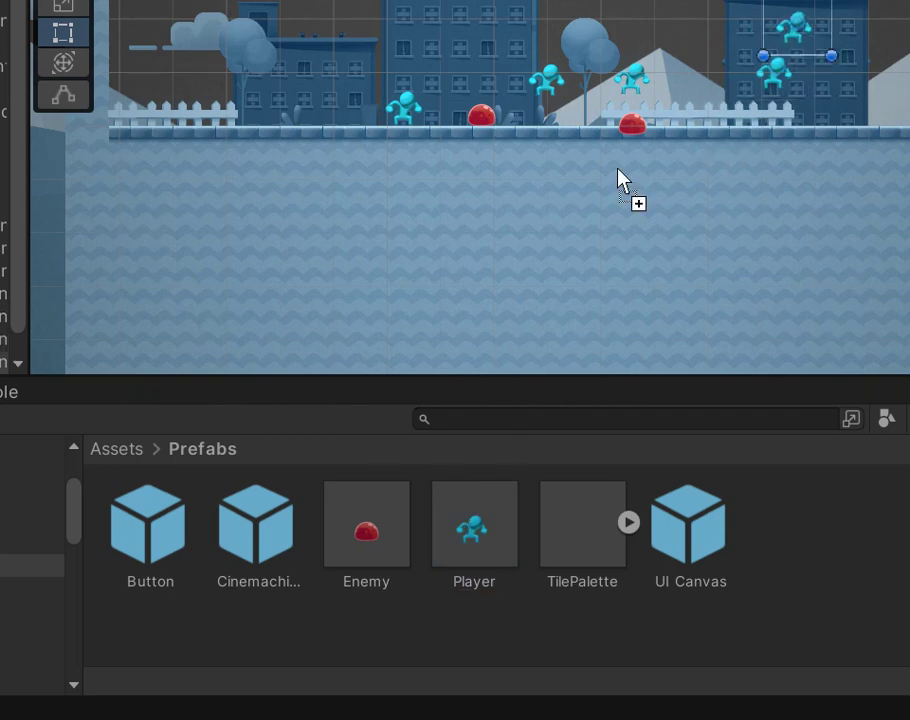
Place two Archway props from Mod Assets/2D Props/Ancient beyond the buildings, the second one lower than the first.
{"action": "left_click", "coordinate": [8, 542]}
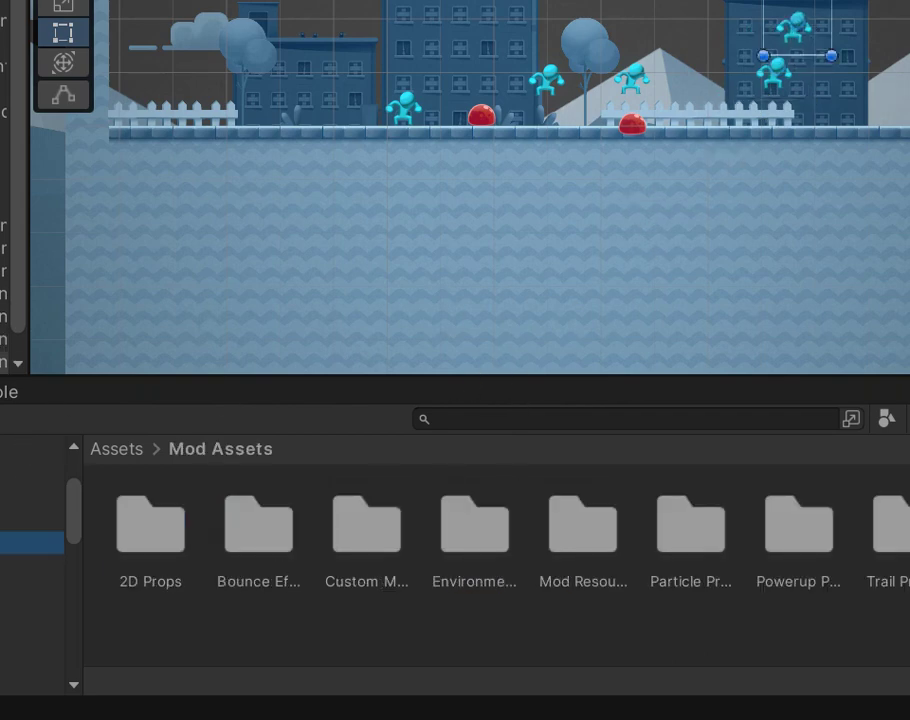
{"action": "double_click", "coordinate": [111, 533]}
{"action": "double_click", "coordinate": [111, 533]}
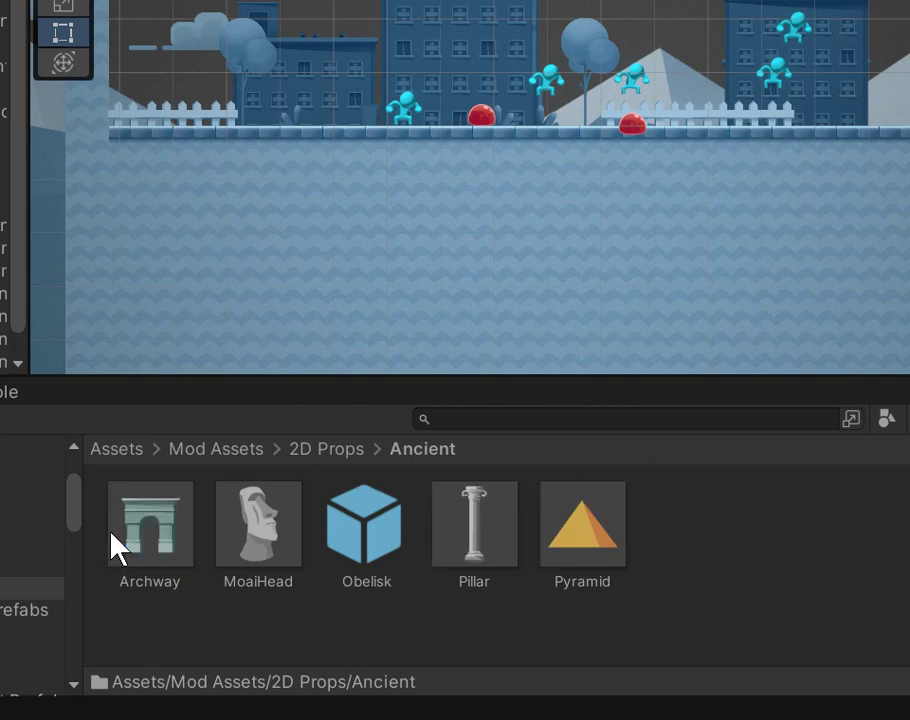
{"action": "left_click_drag", "start_coordinate": [150, 553], "coordinate": [909, 40]}
{"action": "scroll", "coordinate": [340, 285], "scroll_direction": "down", "scroll_amount": 1}
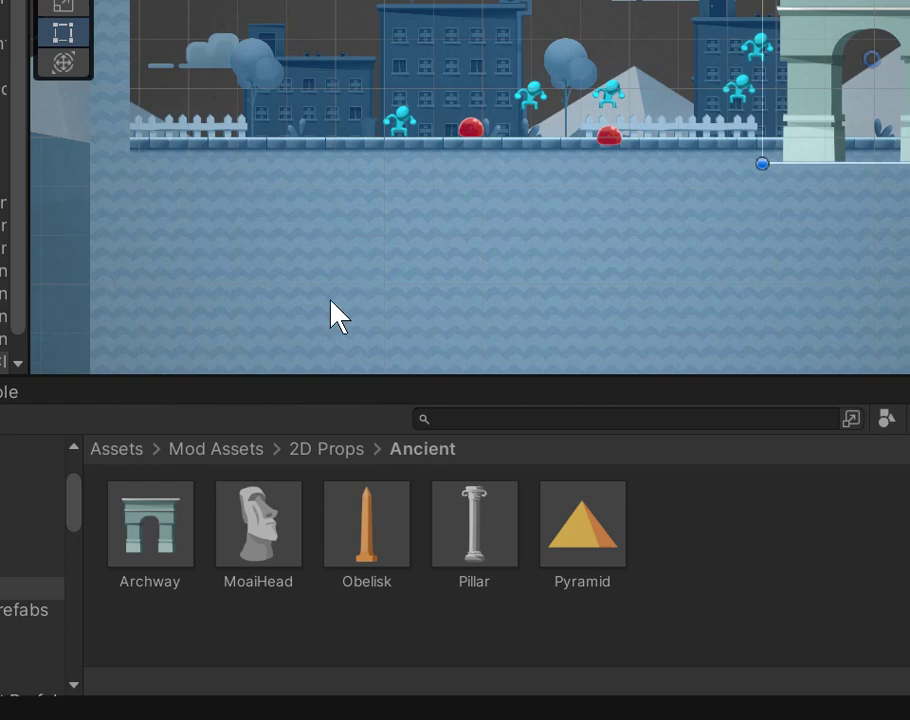
{"action": "left_click_drag", "start_coordinate": [175, 532], "coordinate": [845, 5]}
{"action": "left_click_drag", "start_coordinate": [906, 4], "coordinate": [909, 216]}
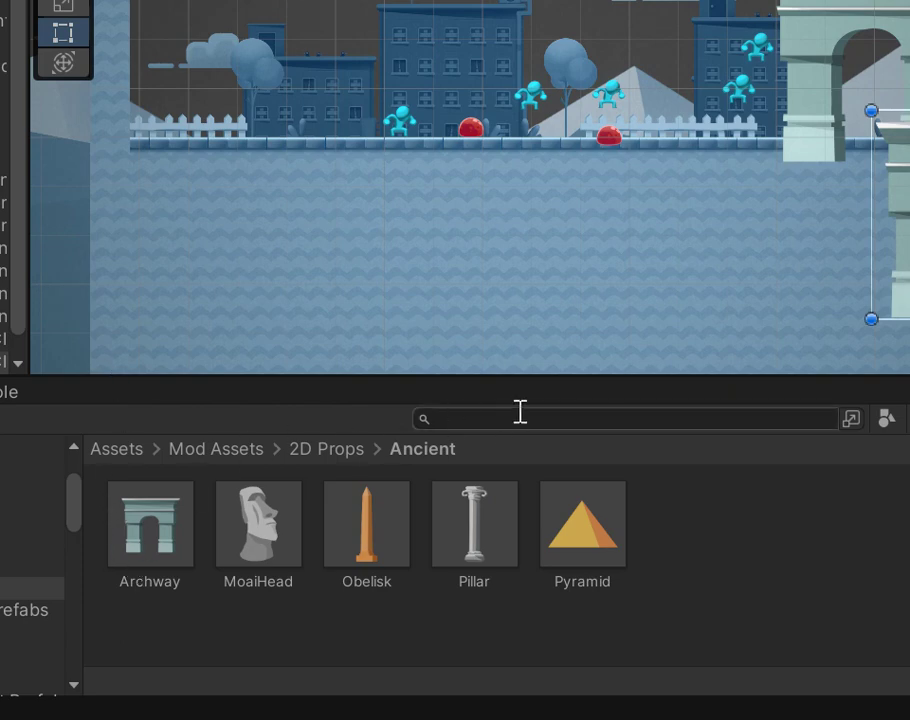
Place two Pyramid props beyond the archways, with a Pillar and a MoaiHead between the pyramids.
{"action": "scroll", "coordinate": [575, 341], "scroll_direction": "down", "scroll_amount": 6}
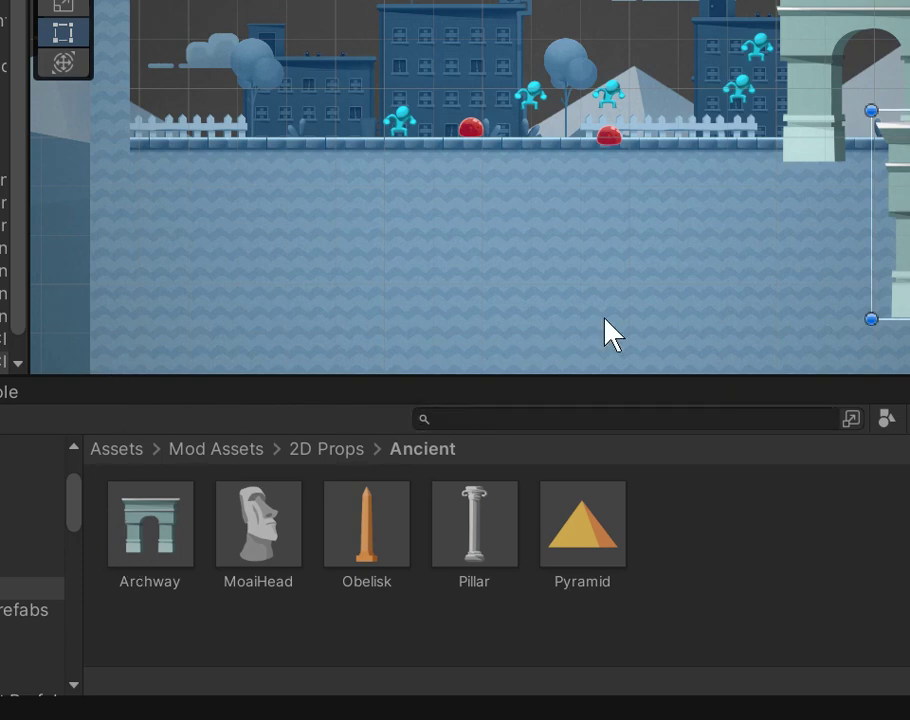
{"action": "middle_click_drag", "start_coordinate": [605, 307], "coordinate": [359, 289]}
{"action": "middle_click_drag", "start_coordinate": [510, 285], "coordinate": [295, 273]}
{"action": "left_click_drag", "start_coordinate": [567, 537], "coordinate": [524, 169]}
{"action": "left_click_drag", "start_coordinate": [580, 560], "coordinate": [662, 156]}
{"action": "left_click_drag", "start_coordinate": [473, 548], "coordinate": [579, 180]}
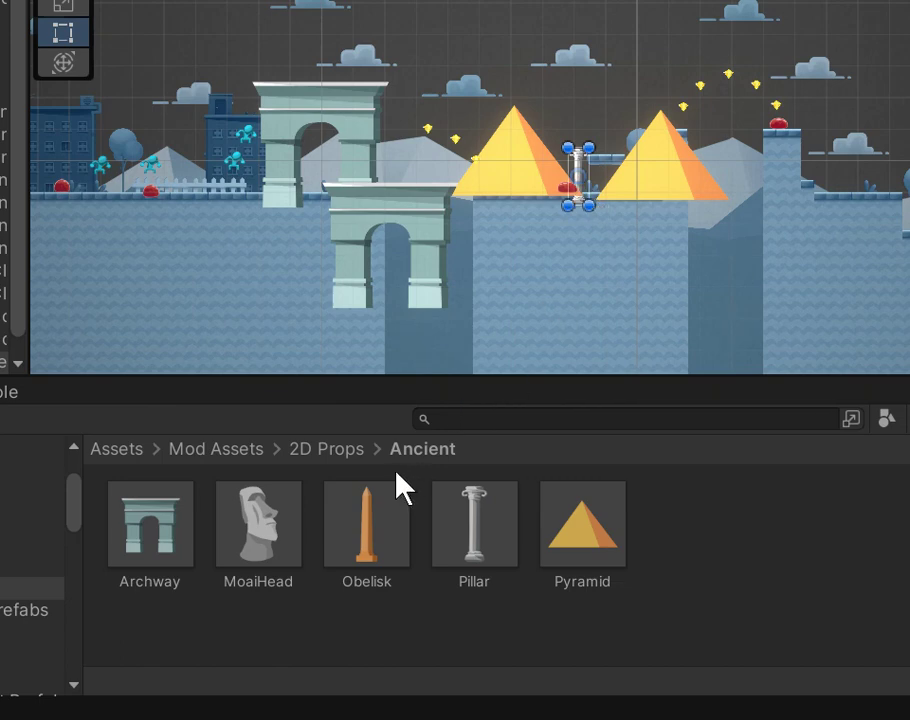
{"action": "left_click_drag", "start_coordinate": [254, 575], "coordinate": [171, 624]}
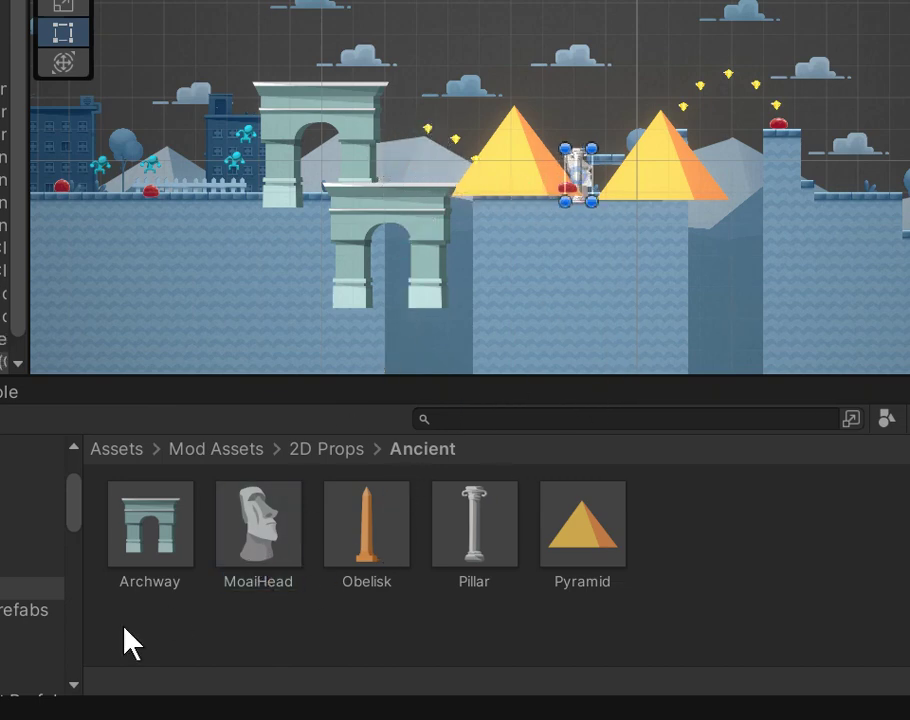
Place two Cookies and one each of the Licorice, Mushroom, Lollipop, Donut and gummy bear props from 2D Props/Food beyond the pyramids.
{"action": "left_click", "coordinate": [20, 617]}
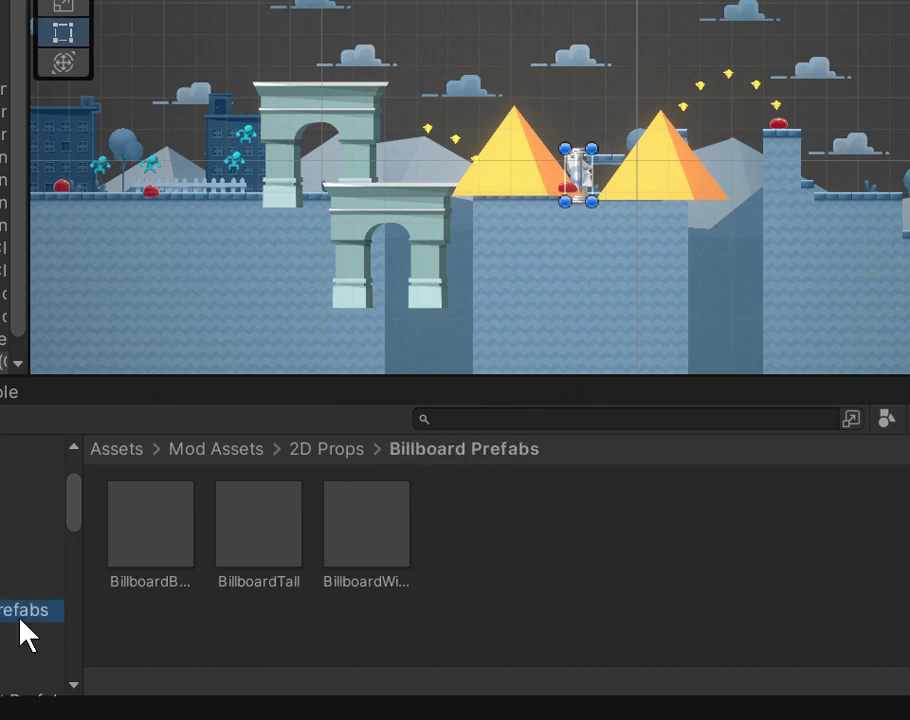
{"action": "left_click", "coordinate": [20, 636]}
{"action": "left_click_drag", "start_coordinate": [162, 548], "coordinate": [855, 180]}
{"action": "left_click_drag", "start_coordinate": [470, 530], "coordinate": [815, 150]}
{"action": "left_click_drag", "start_coordinate": [679, 515], "coordinate": [906, 130]}
{"action": "left_click_drag", "start_coordinate": [573, 505], "coordinate": [909, 205]}
{"action": "left_click_drag", "start_coordinate": [266, 538], "coordinate": [908, 222]}
{"action": "left_click_drag", "start_coordinate": [330, 524], "coordinate": [825, 171]}
{"action": "left_click_drag", "start_coordinate": [172, 528], "coordinate": [756, 122]}
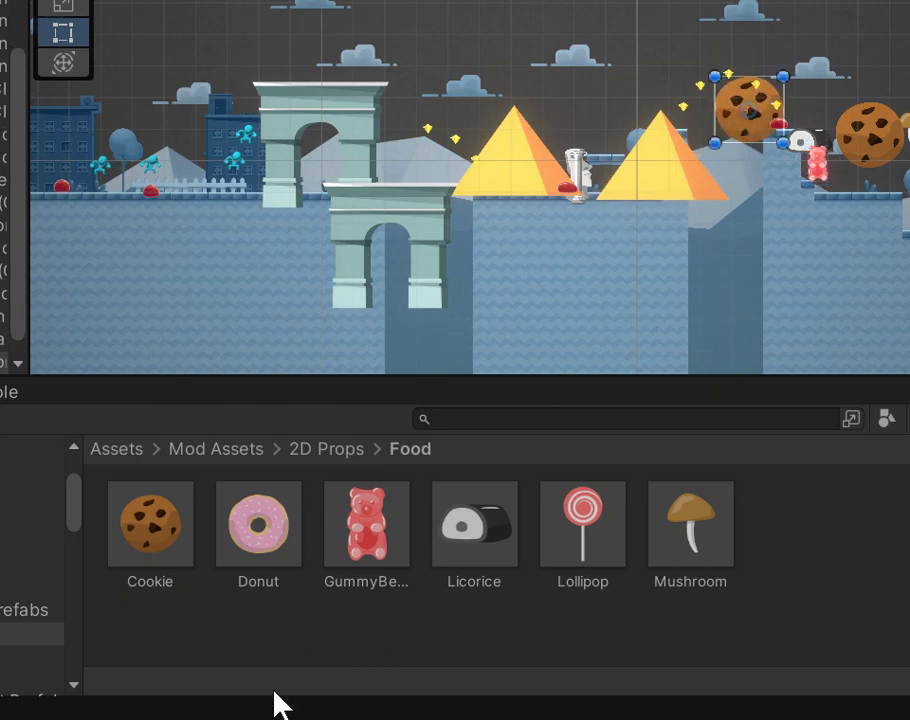
Place a Cactus and two ChoppedT… trees from 2D Props/Nature on the platforms around the tall building.
{"action": "middle_click_drag", "start_coordinate": [546, 183], "coordinate": [372, 209]}
{"action": "left_click", "coordinate": [20, 610]}
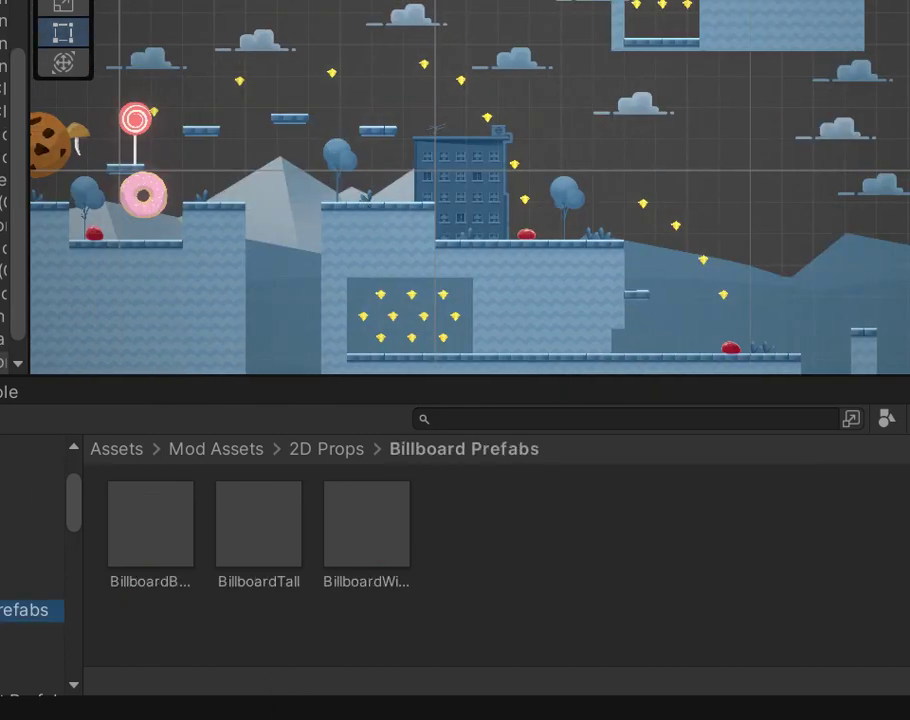
{"action": "left_click", "coordinate": [20, 588]}
{"action": "left_click", "coordinate": [20, 565]}
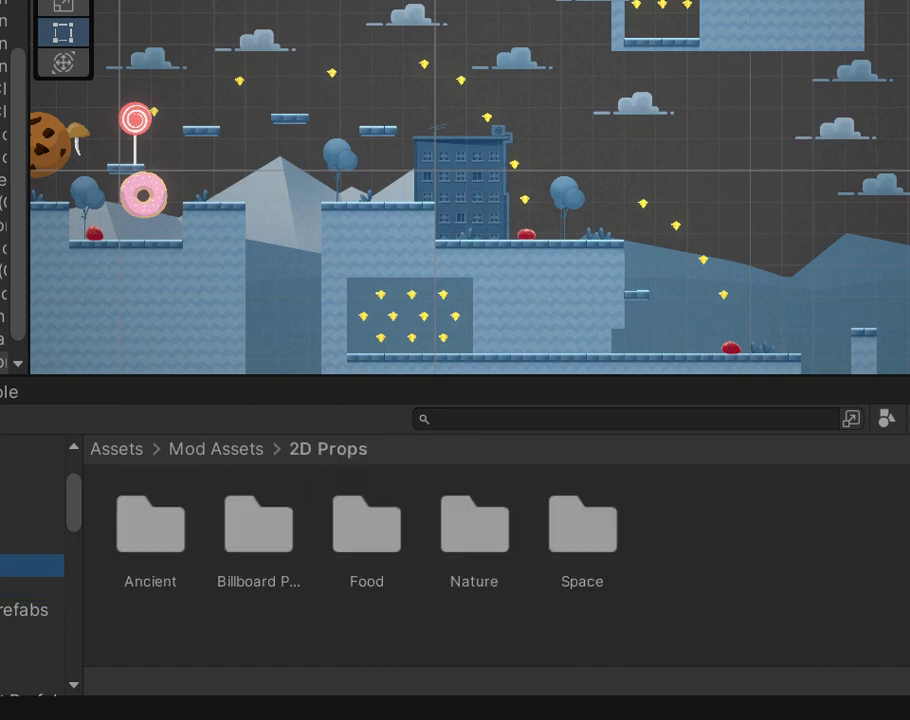
{"action": "double_click", "coordinate": [496, 532]}
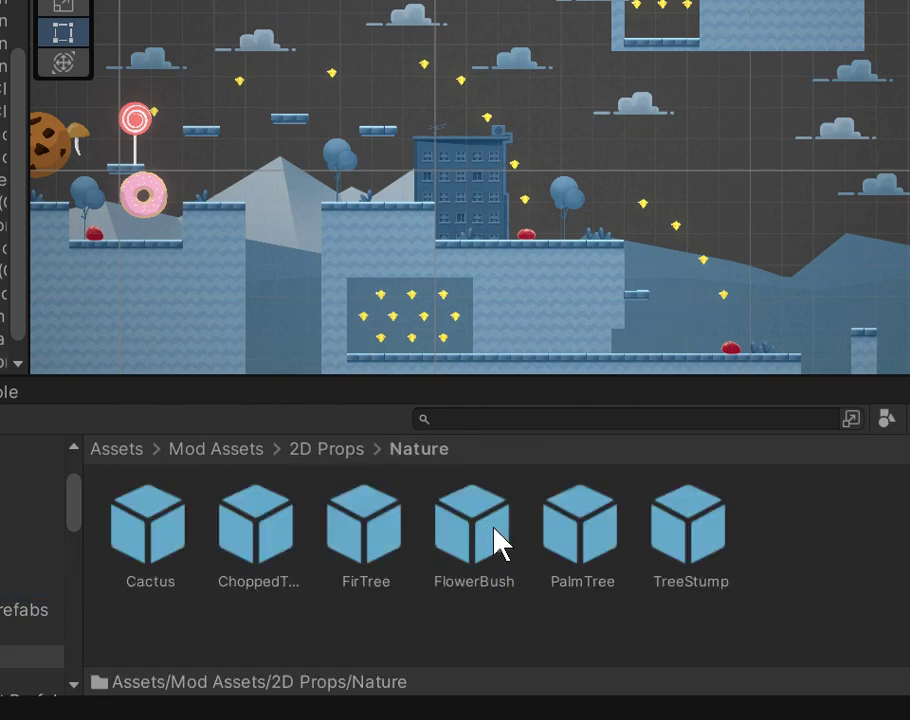
{"action": "left_click_drag", "start_coordinate": [238, 538], "coordinate": [613, 215]}
{"action": "left_click_drag", "start_coordinate": [150, 525], "coordinate": [473, 233]}
{"action": "left_click_drag", "start_coordinate": [260, 555], "coordinate": [382, 169]}
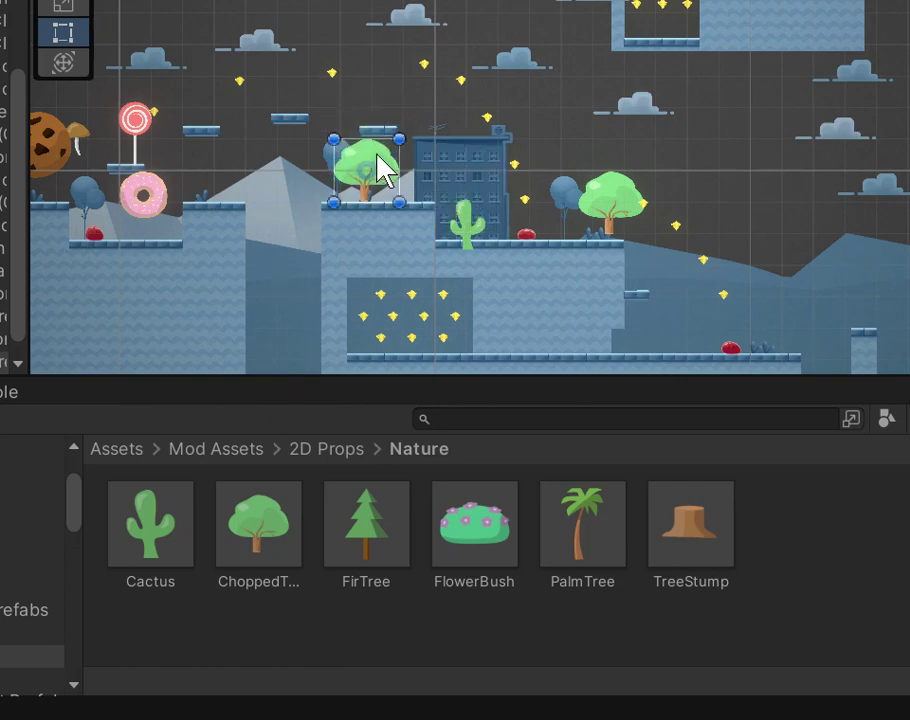
Place a PalmTree beside the green tree, and a TreeStump with a second PalmTree above the lower platform.
{"action": "left_click_drag", "start_coordinate": [583, 525], "coordinate": [567, 196]}
{"action": "left_click_drag", "start_coordinate": [694, 538], "coordinate": [715, 321]}
{"action": "left_click_drag", "start_coordinate": [591, 524], "coordinate": [702, 307]}
Place three Asteroid props from 2D Props/Space, one above the tall building, one behind the trees and one over the hills.
{"action": "left_click", "coordinate": [30, 588]}
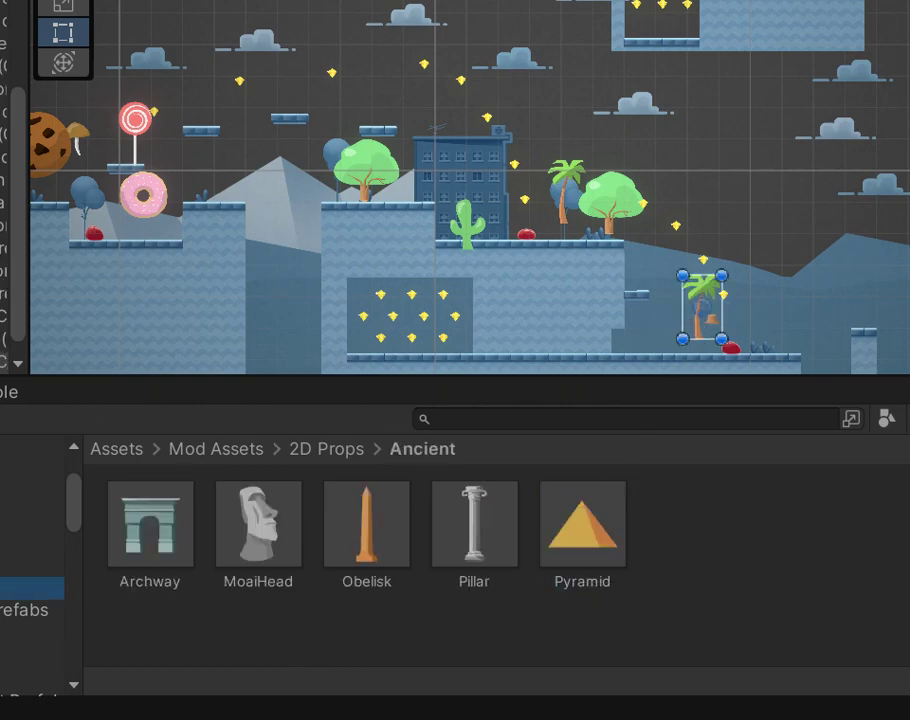
{"action": "left_click", "coordinate": [30, 610]}
{"action": "left_click", "coordinate": [30, 634]}
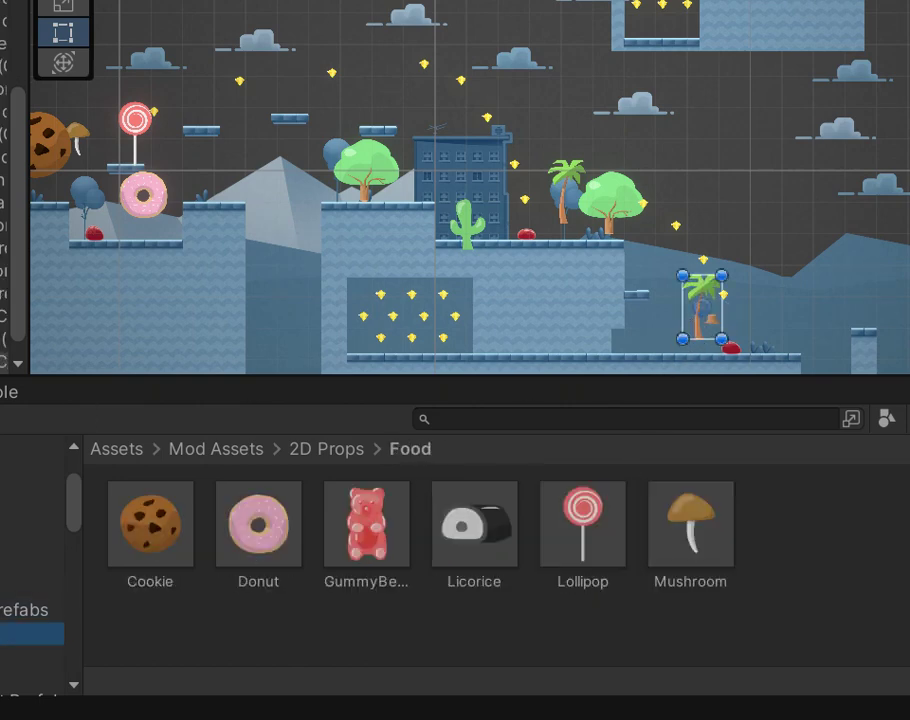
{"action": "left_click", "coordinate": [30, 656]}
{"action": "left_click", "coordinate": [30, 679]}
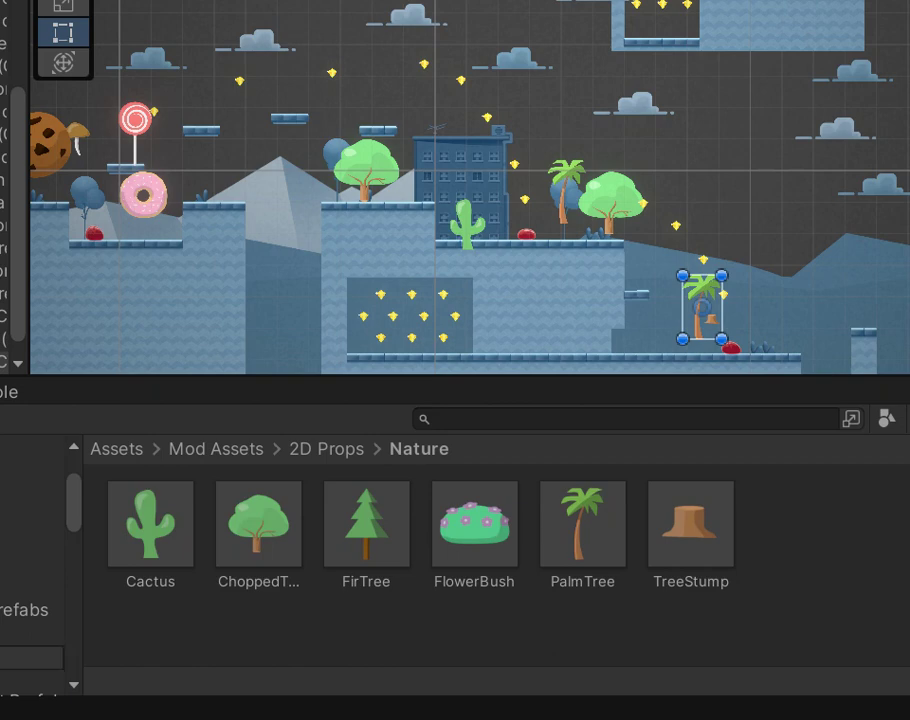
{"action": "left_click_drag", "start_coordinate": [113, 525], "coordinate": [390, 72]}
{"action": "left_click_drag", "start_coordinate": [150, 522], "coordinate": [612, 195]}
{"action": "left_click_drag", "start_coordinate": [160, 528], "coordinate": [810, 215]}
Place three Crystal props in a cluster at the step beside the gem chamber.
{"action": "left_click", "coordinate": [270, 540]}
{"action": "left_click_drag", "start_coordinate": [270, 545], "coordinate": [625, 345]}
{"action": "left_click_drag", "start_coordinate": [308, 533], "coordinate": [646, 358]}
{"action": "left_click_drag", "start_coordinate": [314, 520], "coordinate": [646, 330]}
Browse the Mod Assets folders to Environment Sprites Colored/Brown and place the TallBuilding sprite beneath the asteroid over the hills.
{"action": "scroll", "coordinate": [32, 565], "scroll_direction": "down", "scroll_amount": 2}
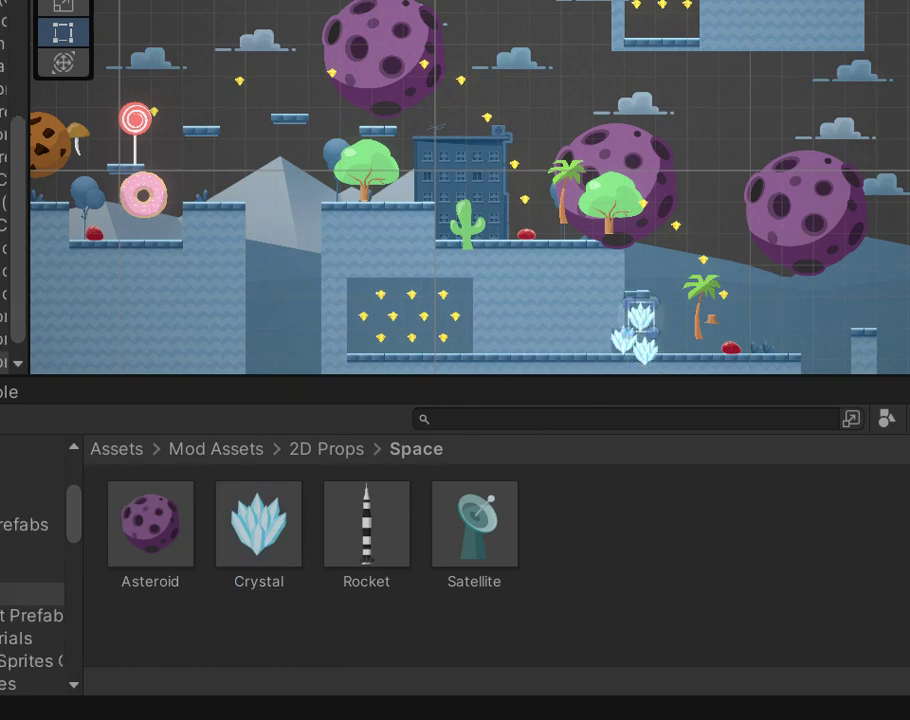
{"action": "left_click", "coordinate": [32, 615]}
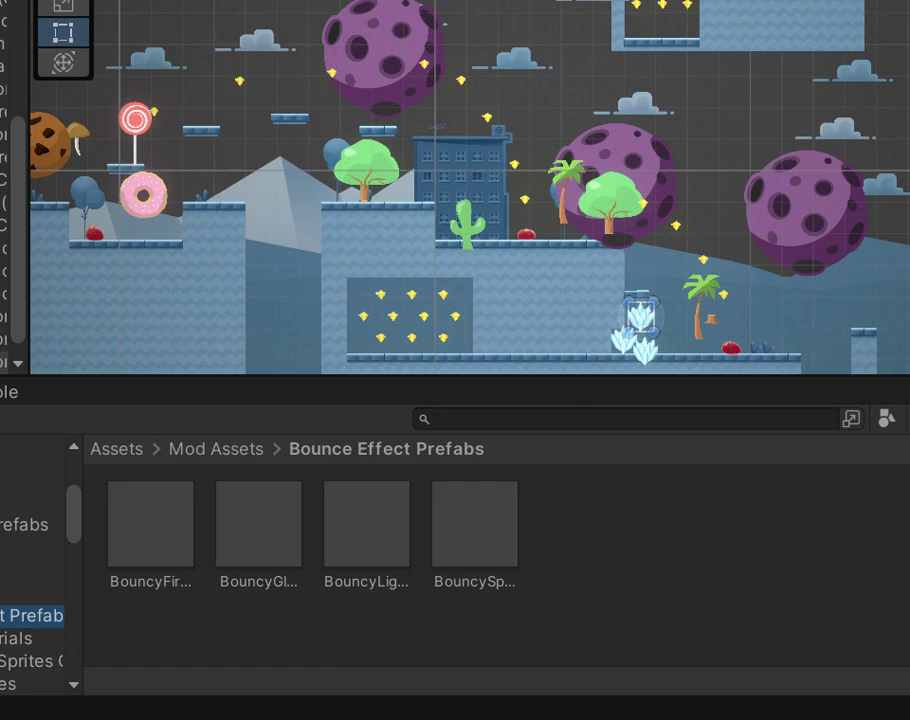
{"action": "left_click", "coordinate": [32, 638]}
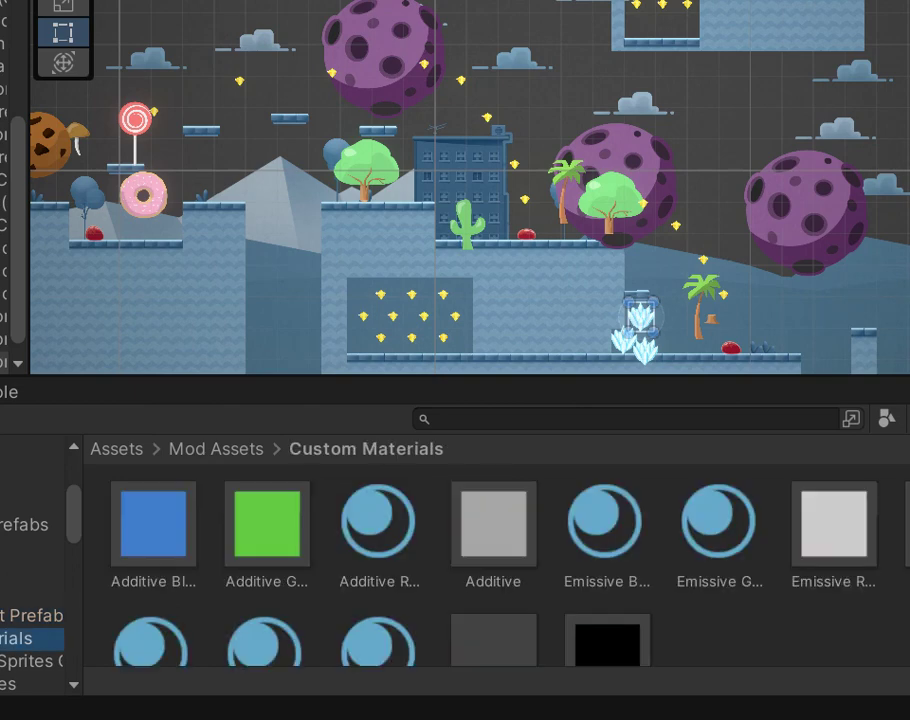
{"action": "scroll", "coordinate": [32, 560], "scroll_direction": "down", "scroll_amount": 2}
{"action": "left_click", "coordinate": [32, 490]}
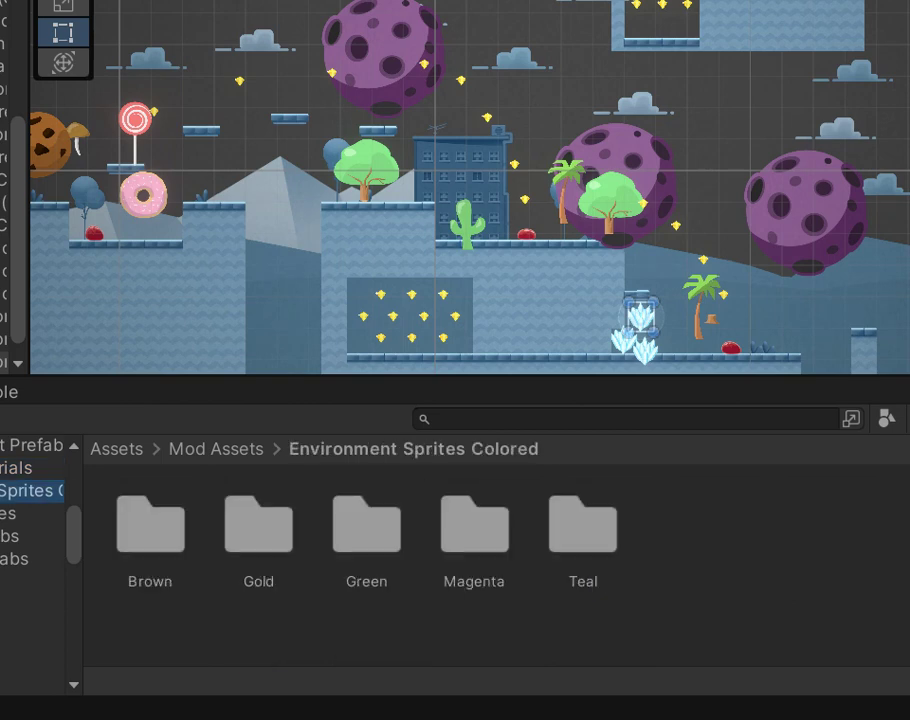
{"action": "double_click", "coordinate": [122, 532]}
{"action": "scroll", "coordinate": [137, 560], "scroll_direction": "down", "scroll_amount": 1}
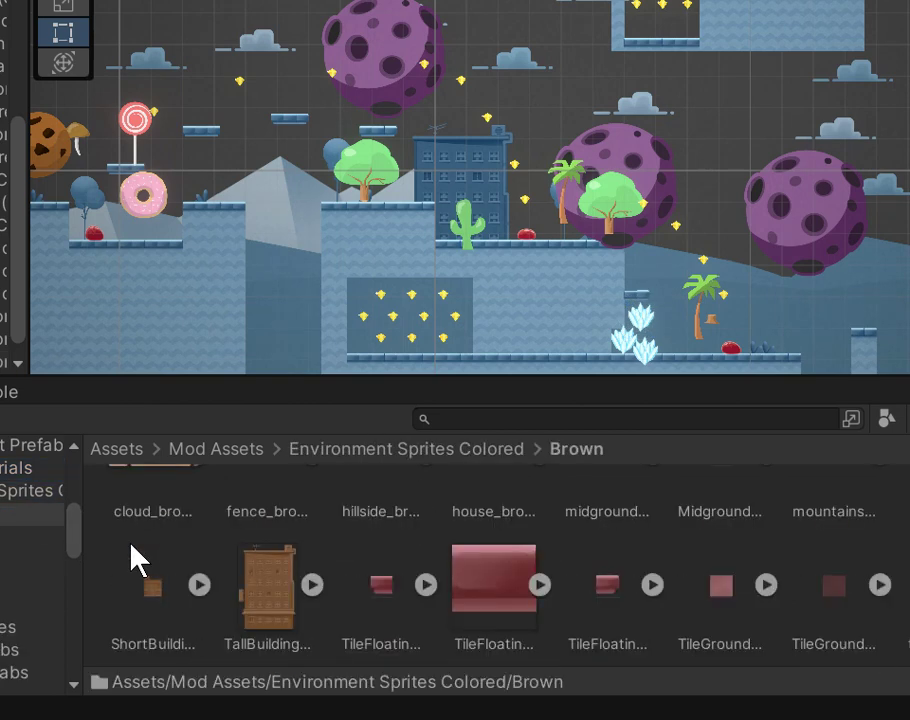
{"action": "left_click_drag", "start_coordinate": [262, 590], "coordinate": [805, 273]}
Try to place the brown set's TileFloating and TileGround sprites in the dark cave area further along the level.
{"action": "middle_click_drag", "start_coordinate": [606, 265], "coordinate": [424, 255]}
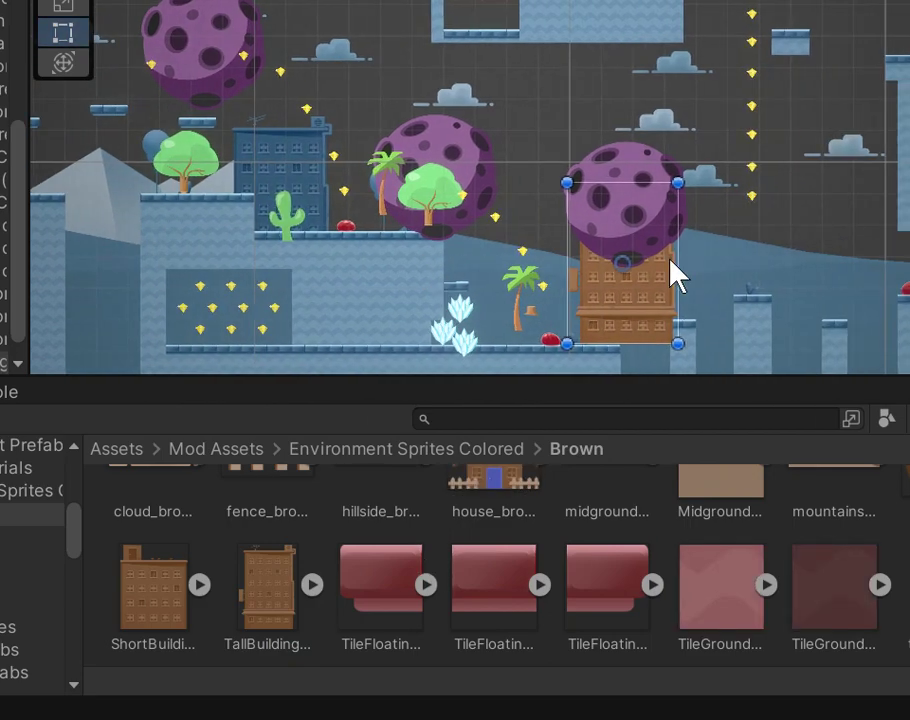
{"action": "middle_click_drag", "start_coordinate": [676, 275], "coordinate": [372, 258]}
{"action": "middle_click_drag", "start_coordinate": [628, 240], "coordinate": [390, 220]}
{"action": "middle_click_drag", "start_coordinate": [603, 205], "coordinate": [375, 183]}
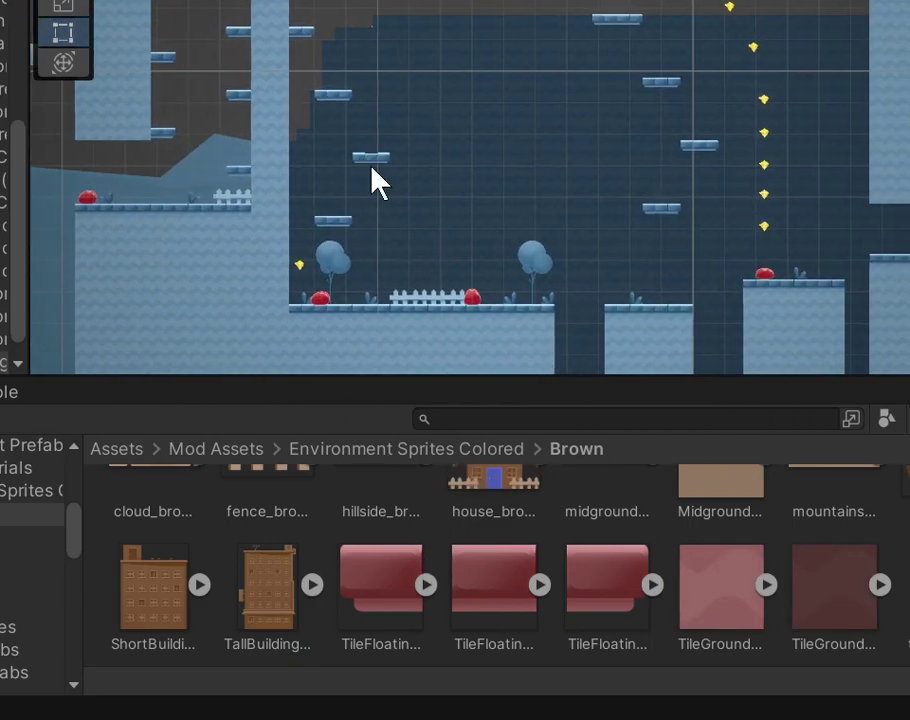
{"action": "left_click_drag", "start_coordinate": [408, 553], "coordinate": [414, 285]}
{"action": "left_click_drag", "start_coordinate": [372, 575], "coordinate": [440, 238]}
{"action": "left_click_drag", "start_coordinate": [500, 574], "coordinate": [436, 248]}
{"action": "left_click_drag", "start_coordinate": [850, 597], "coordinate": [690, 420]}
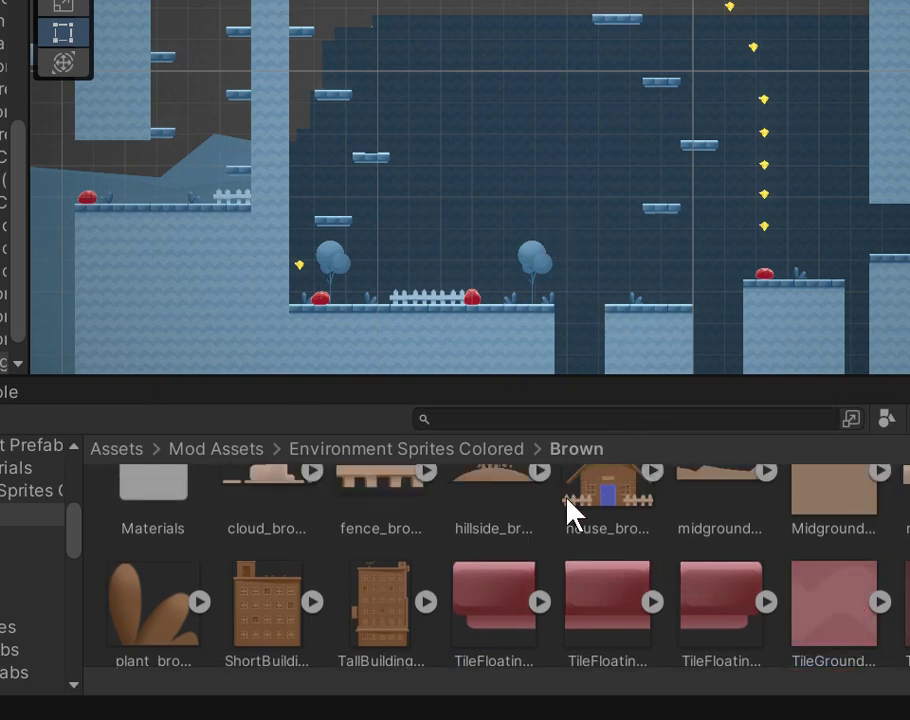
Look through the Brown sprites, including the house and hillside, and open the Materials subfolder.
{"action": "scroll", "coordinate": [548, 548], "scroll_direction": "down", "scroll_amount": 2}
{"action": "scroll", "coordinate": [542, 544], "scroll_direction": "up", "scroll_amount": 3}
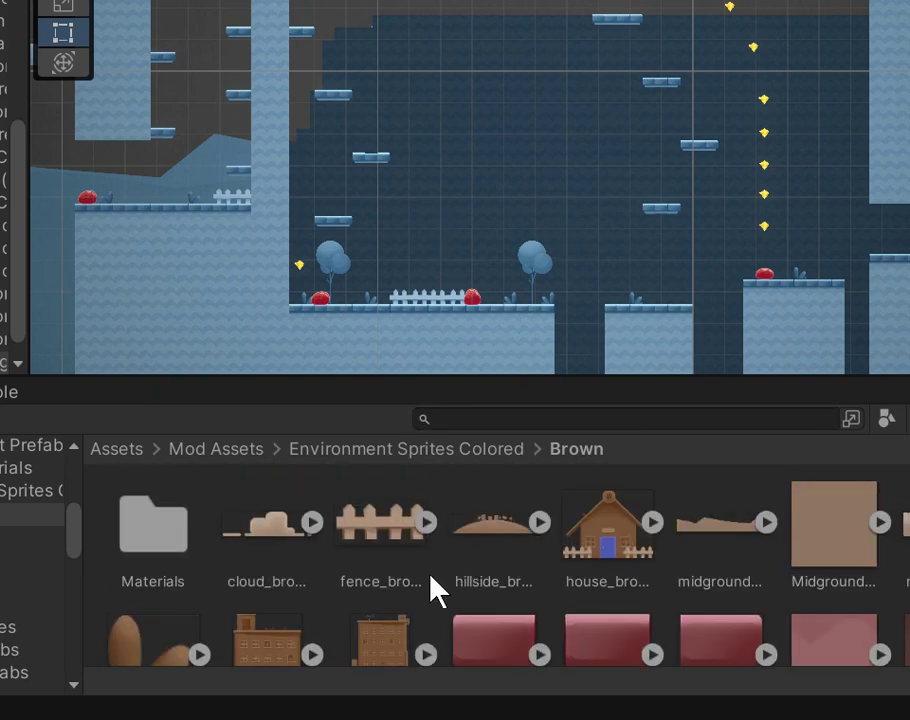
{"action": "left_click", "coordinate": [624, 504]}
{"action": "left_click", "coordinate": [534, 546]}
{"action": "double_click", "coordinate": [153, 541]}
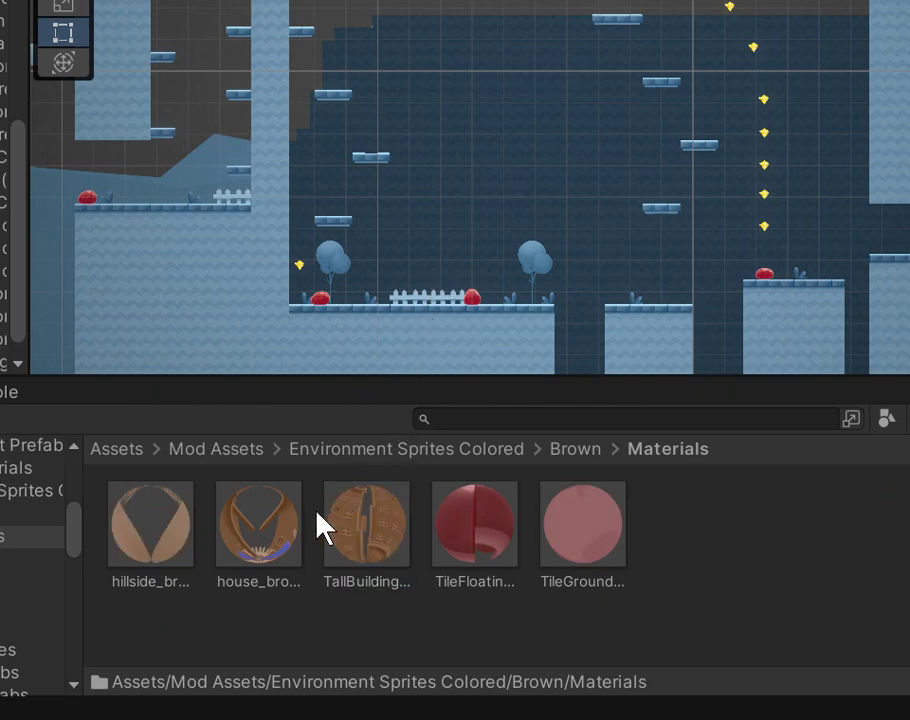
Try to place the brown TallBuilding and house materials and a sprite from the Brown folder in the dark cave area.
{"action": "left_click_drag", "start_coordinate": [352, 532], "coordinate": [385, 280]}
{"action": "left_click_drag", "start_coordinate": [276, 526], "coordinate": [380, 267]}
{"action": "left_click", "coordinate": [30, 514]}
{"action": "left_click_drag", "start_coordinate": [583, 560], "coordinate": [467, 319]}
Try to place the Brown folder's ShortBuilding sprite in the dark cave area above the fence.
{"action": "scroll", "coordinate": [375, 515], "scroll_direction": "down", "scroll_amount": 2}
{"action": "scroll", "coordinate": [375, 515], "scroll_direction": "down", "scroll_amount": 2}
{"action": "left_click_drag", "start_coordinate": [270, 518], "coordinate": [380, 241]}
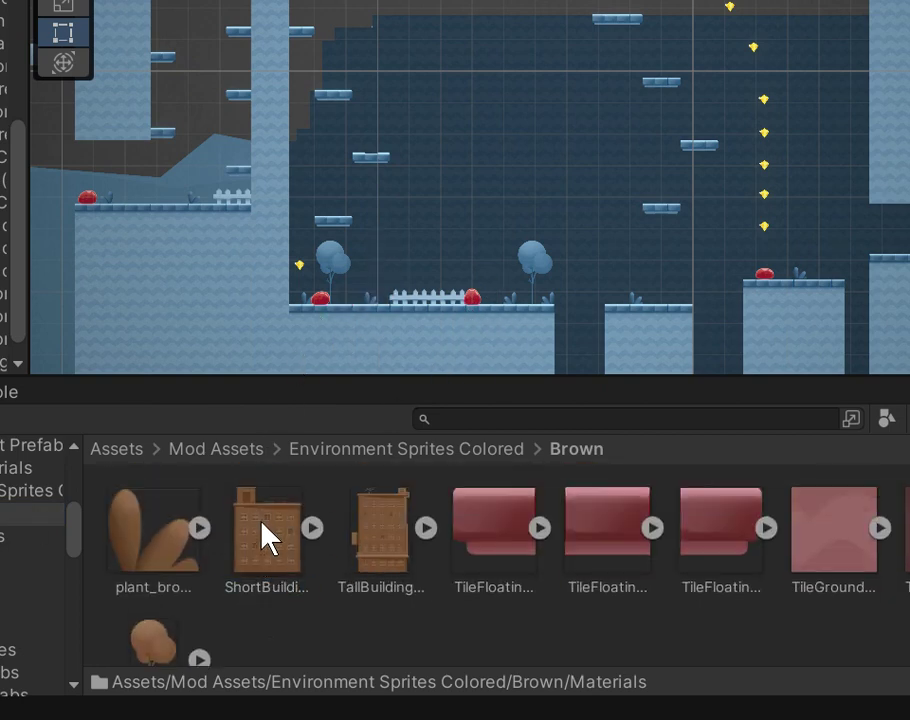
{"action": "left_click_drag", "start_coordinate": [264, 532], "coordinate": [501, 214]}
{"action": "left_click", "coordinate": [318, 288]}
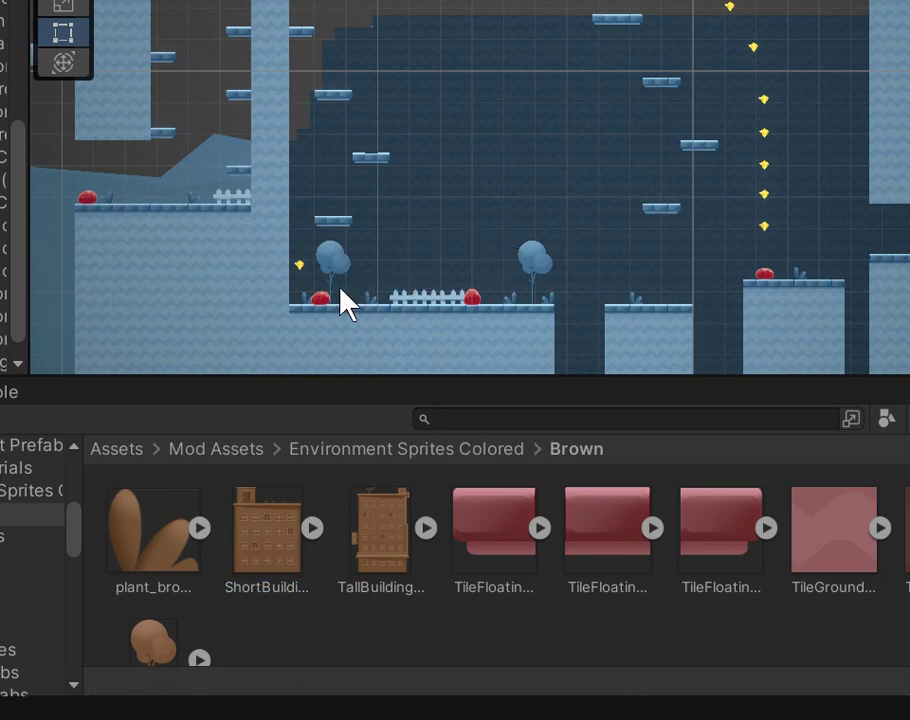
Open the Magenta sprites in Environment Sprites Colored and try to place building and TileFloating sprites in the cave area.
{"action": "left_click", "coordinate": [42, 491]}
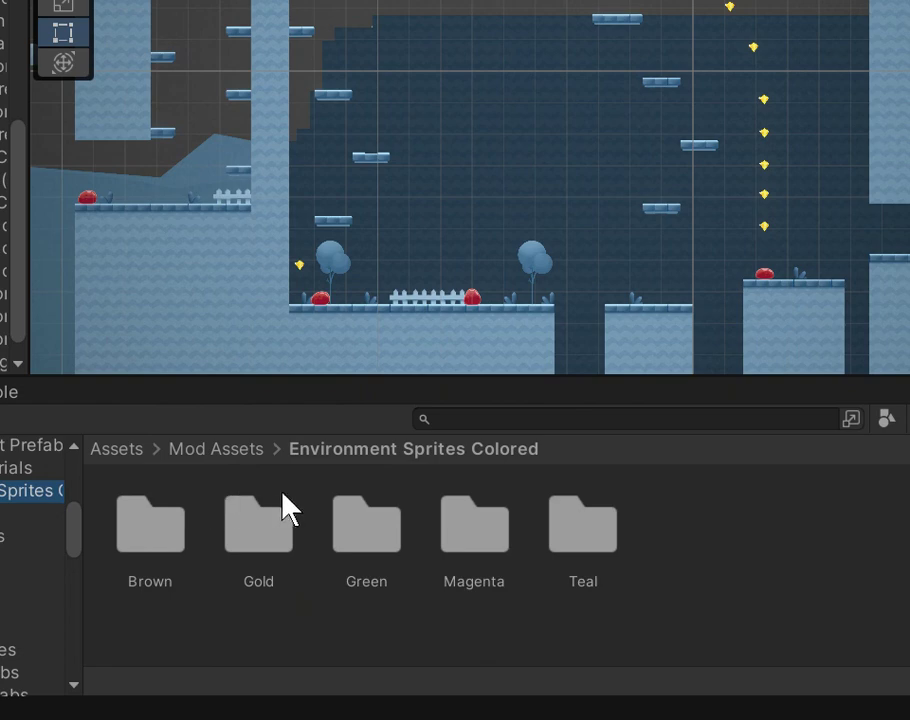
{"action": "double_click", "coordinate": [436, 510]}
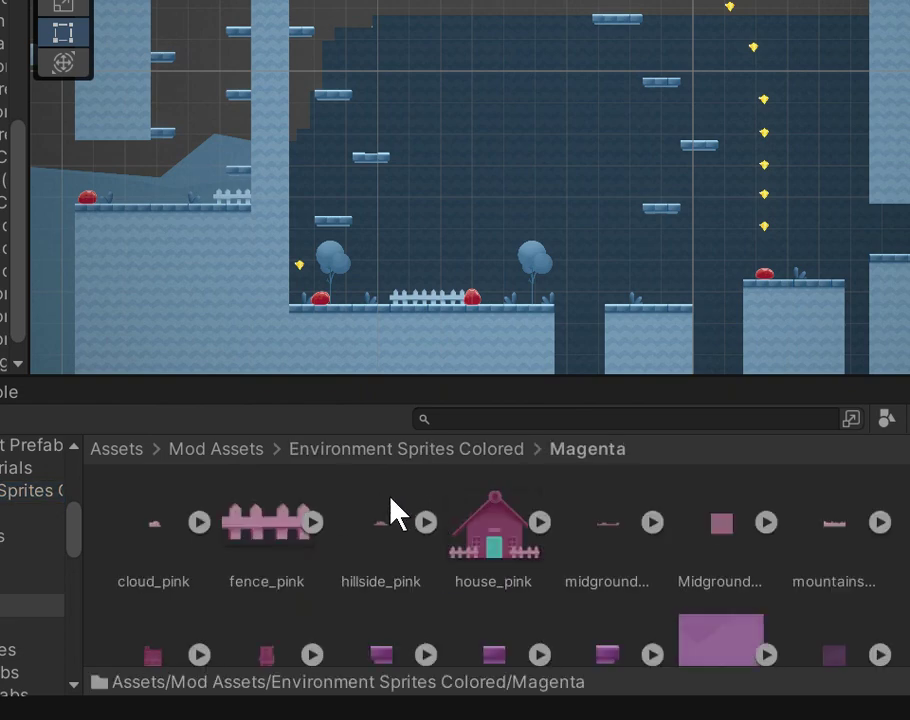
{"action": "scroll", "coordinate": [400, 508], "scroll_direction": "down", "scroll_amount": 2}
{"action": "left_click_drag", "start_coordinate": [473, 552], "coordinate": [455, 245]}
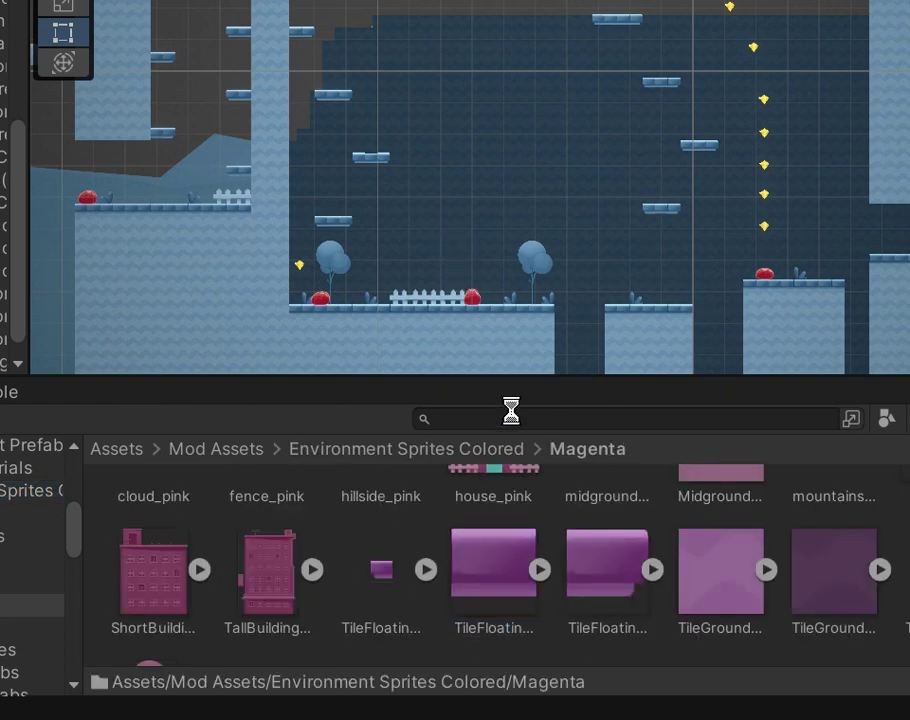
{"action": "left_click_drag", "start_coordinate": [263, 568], "coordinate": [305, 270]}
{"action": "left_click_drag", "start_coordinate": [481, 559], "coordinate": [413, 254]}
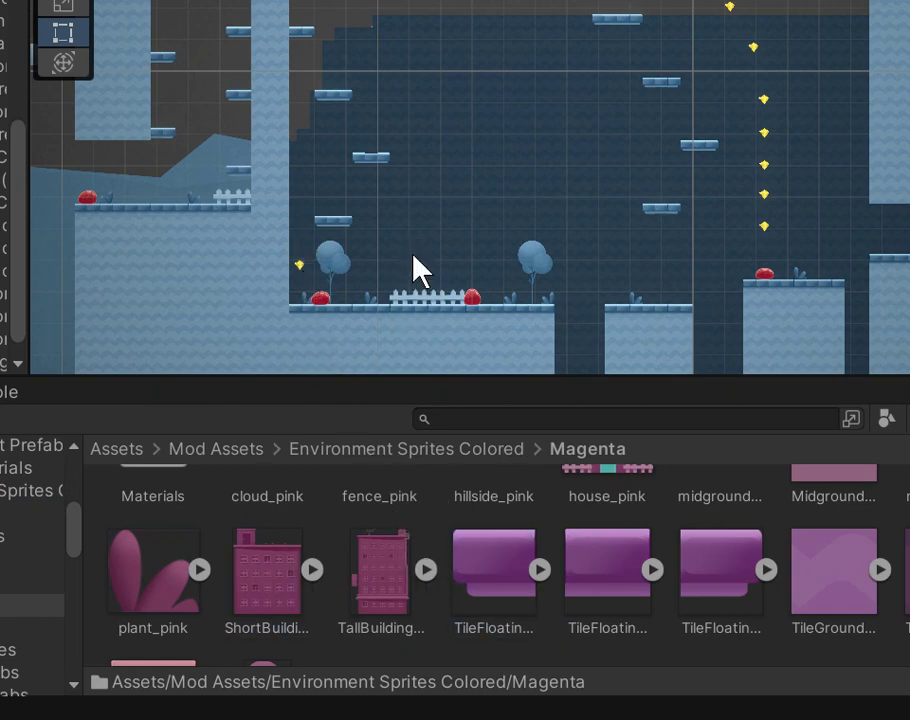
Look through the Brown Materials folder and the Gold, Green and Magenta sprite folders.
{"action": "left_click", "coordinate": [8, 536]}
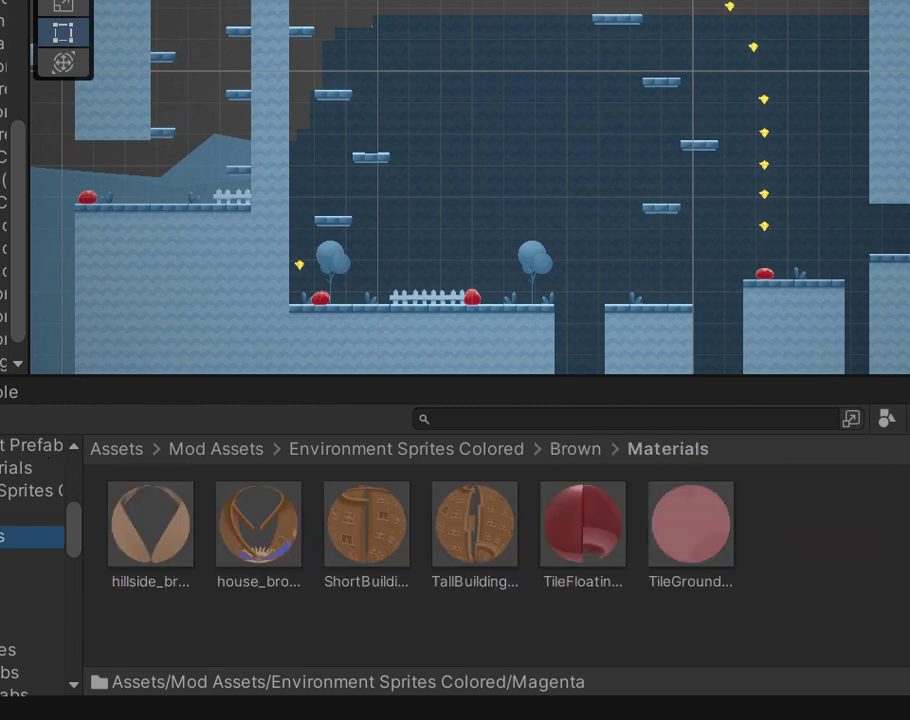
{"action": "left_click", "coordinate": [30, 559]}
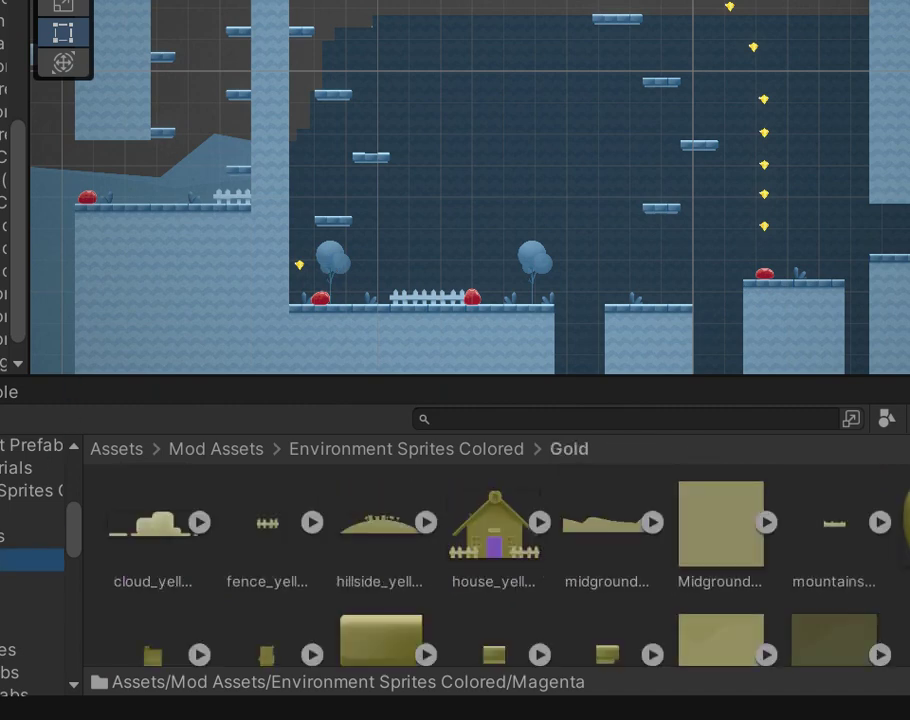
{"action": "left_click", "coordinate": [30, 582]}
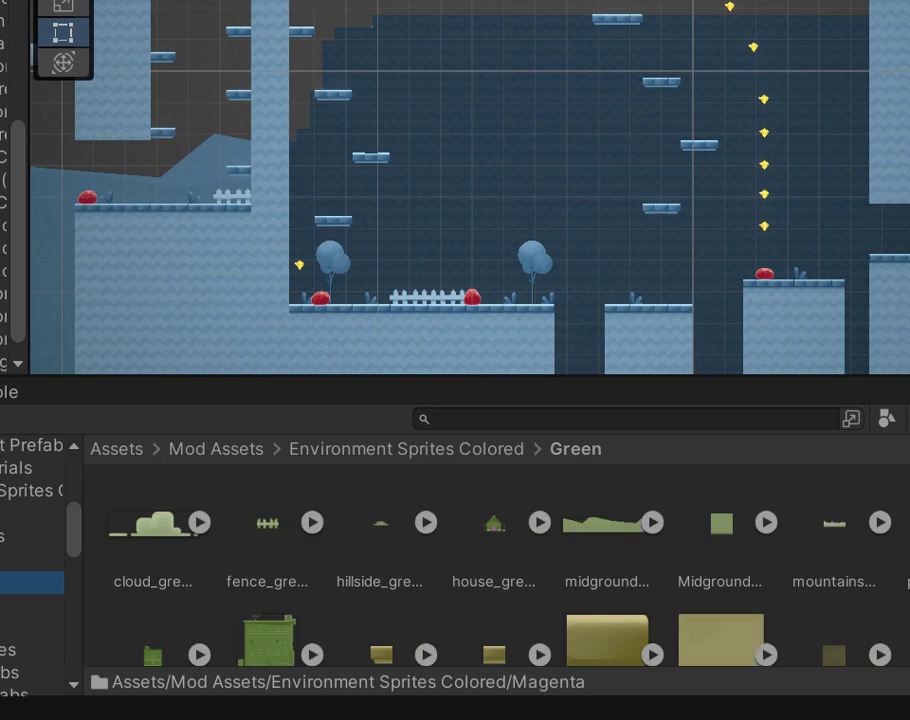
{"action": "left_click", "coordinate": [30, 604]}
{"action": "scroll", "coordinate": [30, 565], "scroll_direction": "down", "scroll_amount": 2}
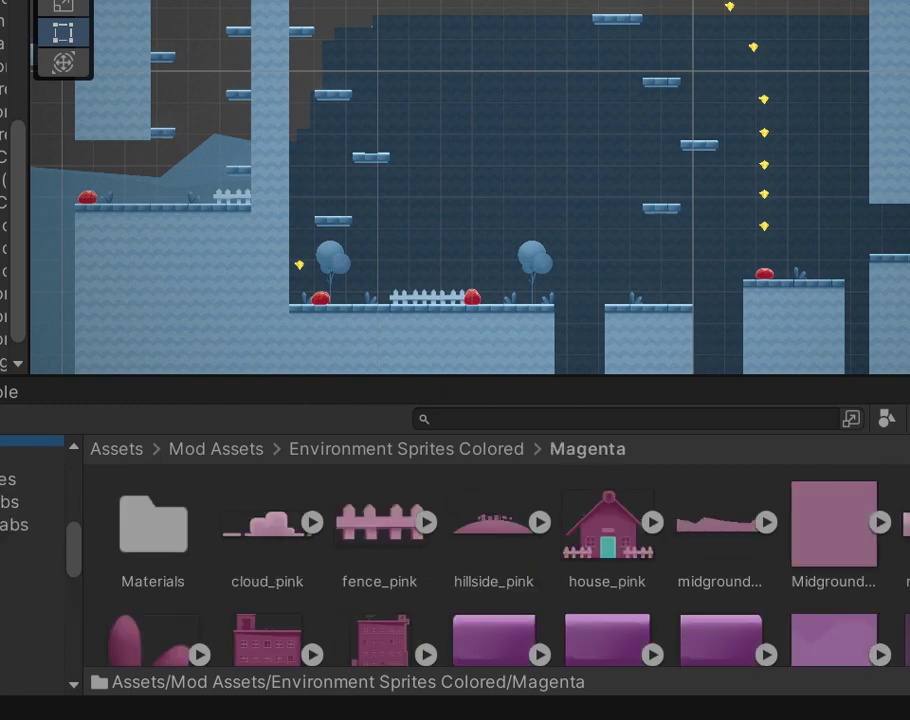
Look through the Rendering, Trail Prefabs, Powerup Prefabs and Particle Prefabs folders.
{"action": "left_click", "coordinate": [30, 594]}
{"action": "left_click", "coordinate": [30, 571]}
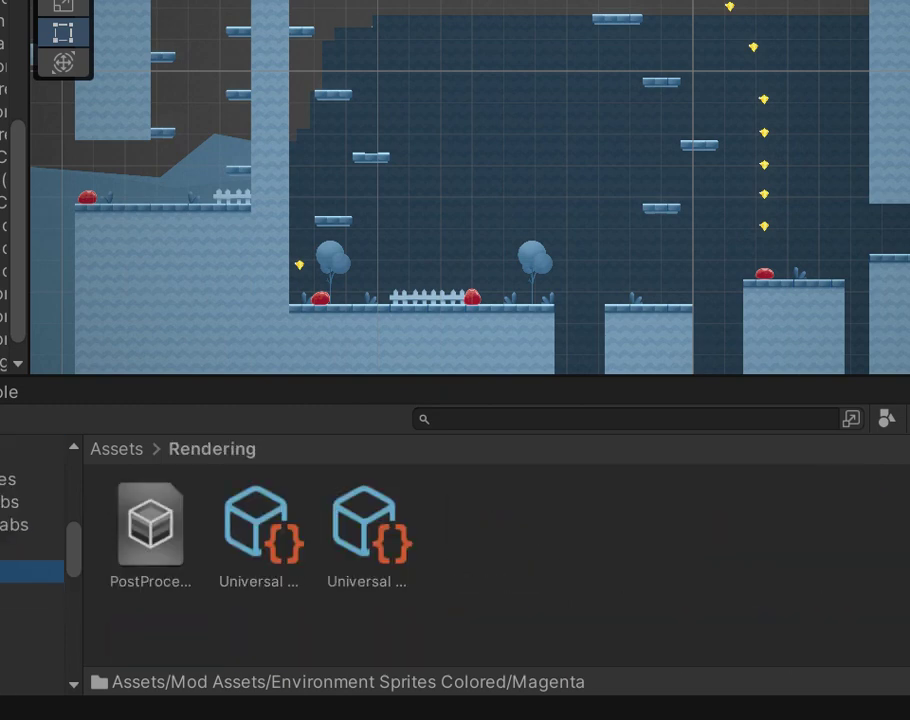
{"action": "left_click", "coordinate": [30, 548]}
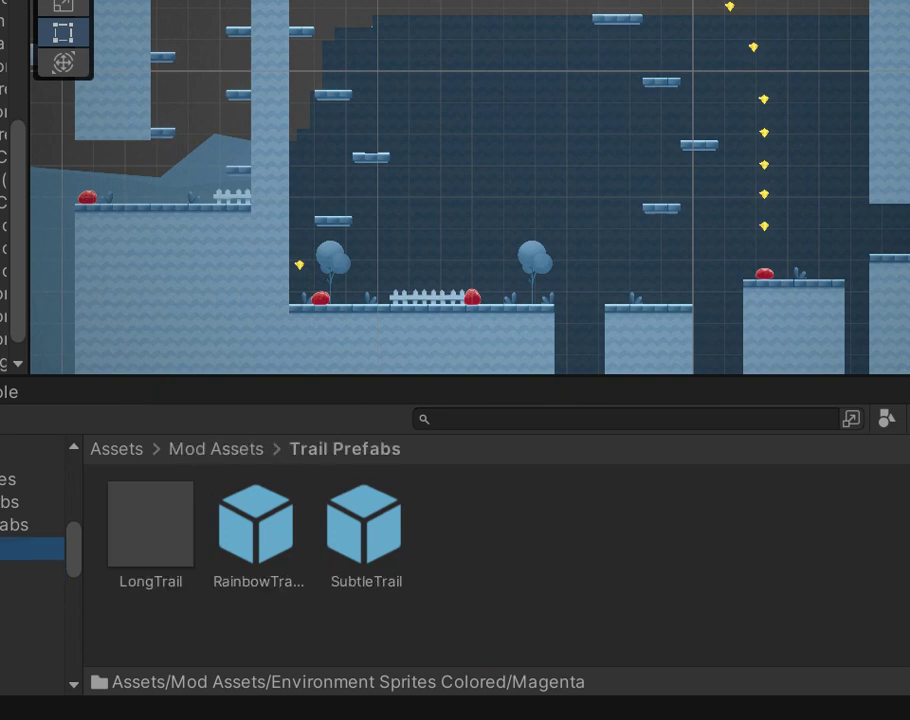
{"action": "left_click", "coordinate": [30, 525]}
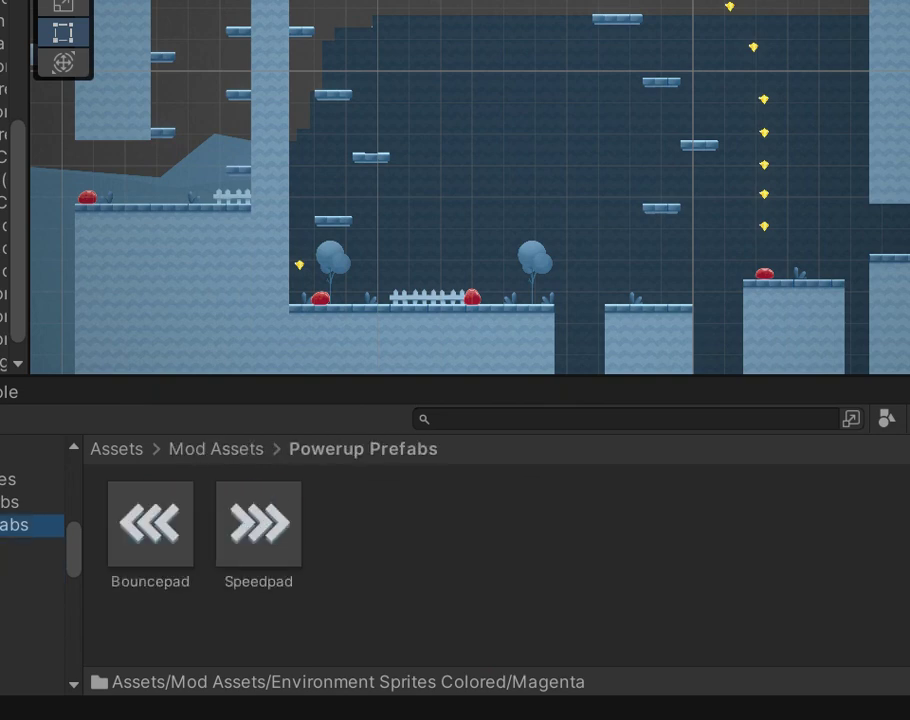
{"action": "left_click", "coordinate": [30, 502]}
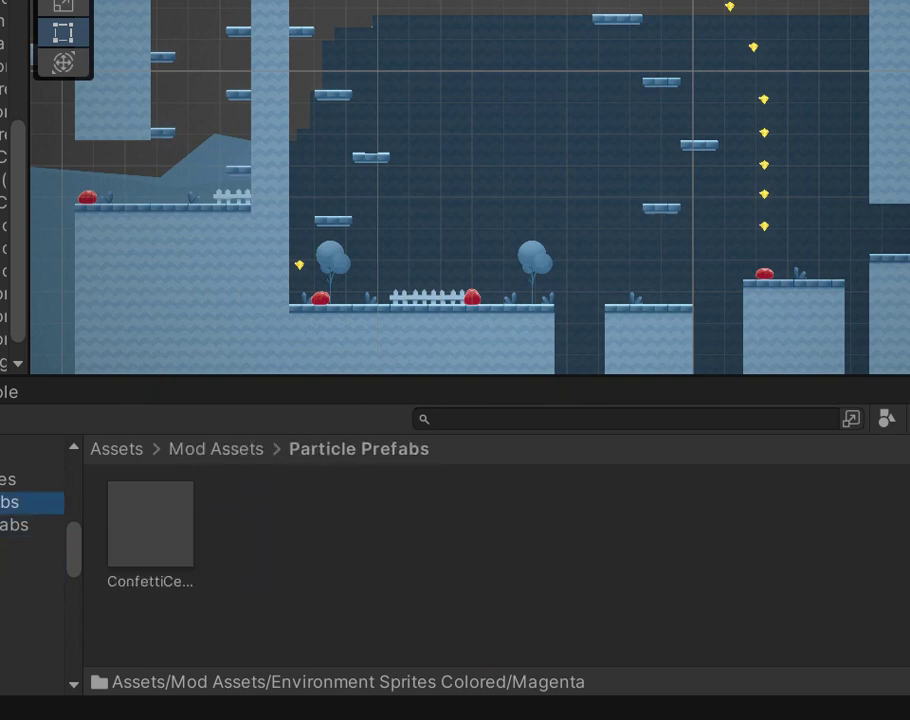
Examine the Platformer scripts in Mod Resources and the Mechanics, UI and Model folders of the project's Scripts.
{"action": "left_click", "coordinate": [30, 479]}
{"action": "double_click", "coordinate": [372, 545]}
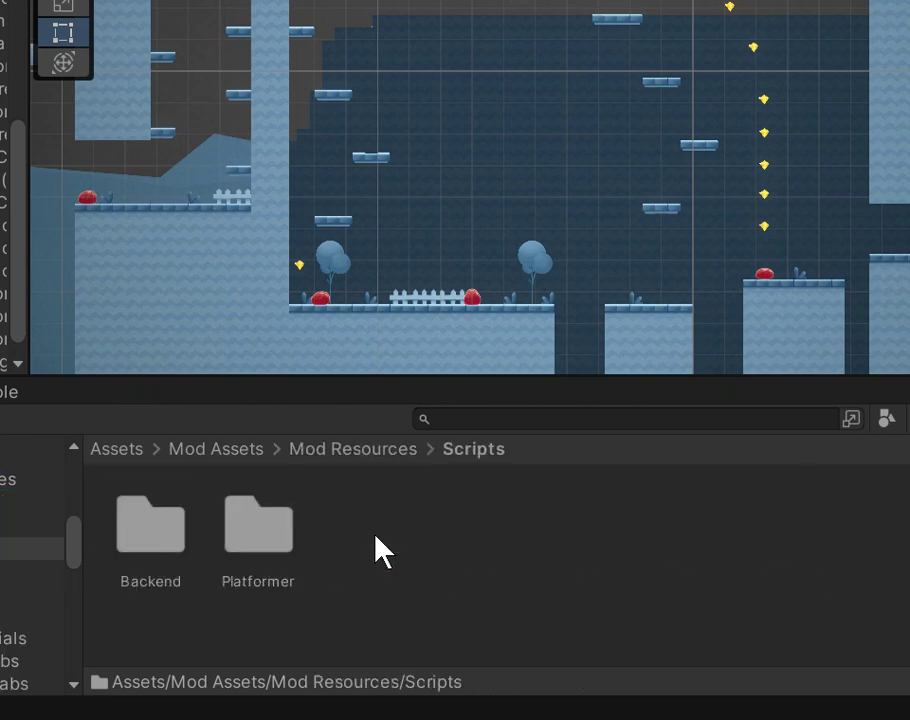
{"action": "double_click", "coordinate": [284, 545]}
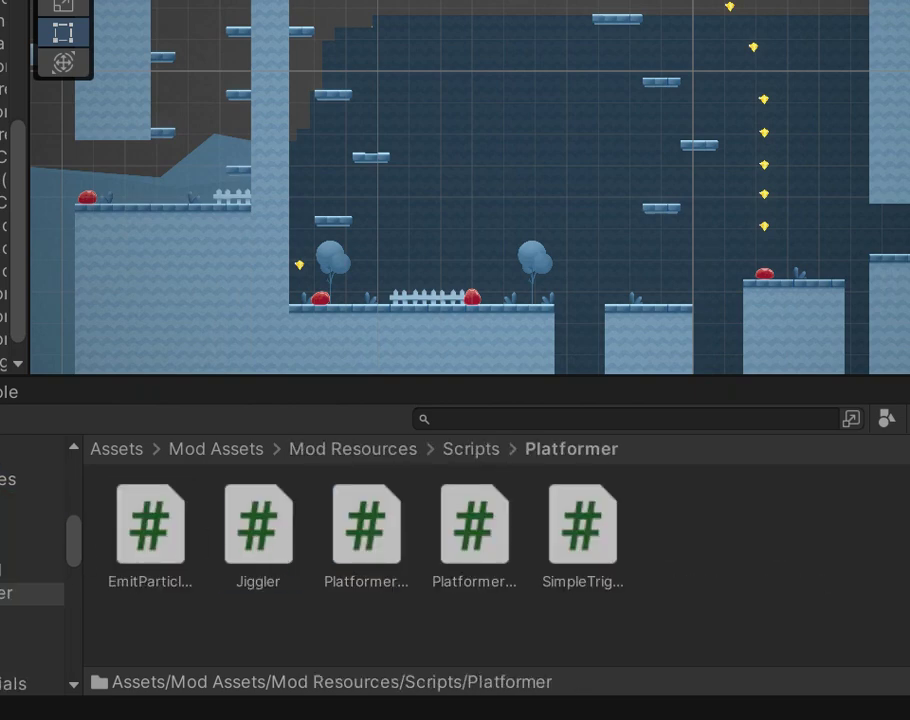
{"action": "scroll", "coordinate": [30, 560], "scroll_direction": "down", "scroll_amount": 2}
{"action": "left_click", "coordinate": [30, 633]}
{"action": "left_click", "coordinate": [30, 657]}
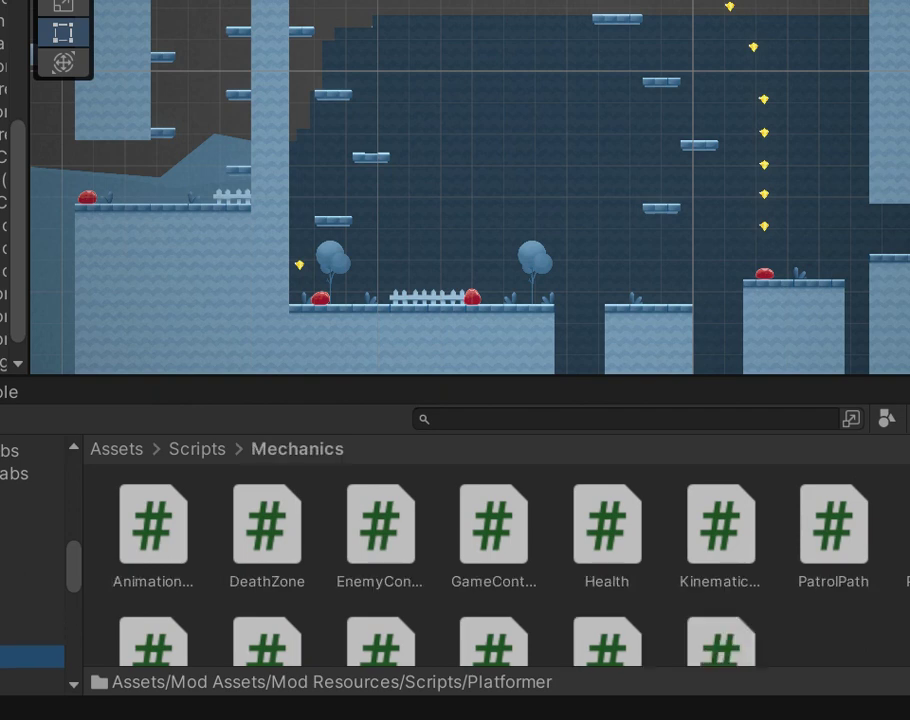
{"action": "scroll", "coordinate": [30, 560], "scroll_direction": "down", "scroll_amount": 2}
{"action": "left_click", "coordinate": [30, 617]}
{"action": "left_click", "coordinate": [30, 617]}
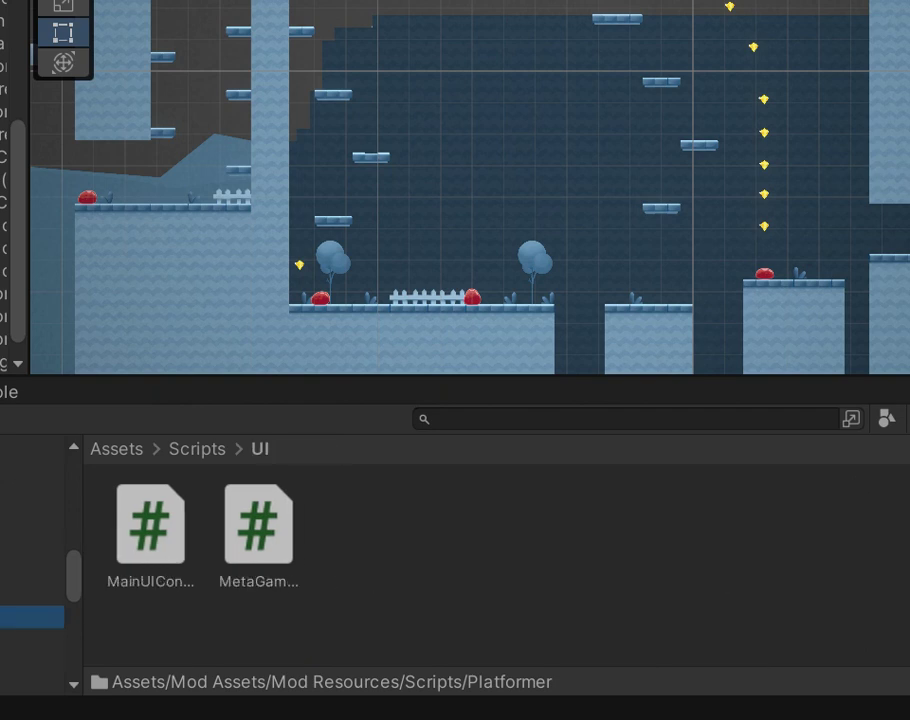
{"action": "left_click", "coordinate": [30, 594]}
{"action": "scroll", "coordinate": [30, 560], "scroll_direction": "down", "scroll_amount": 5}
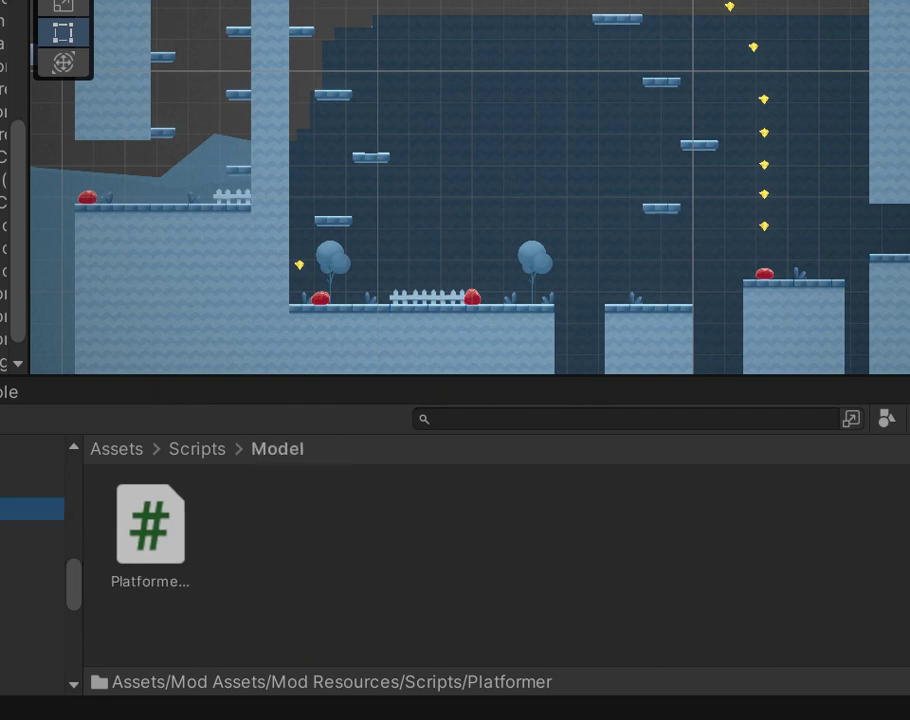
Look through the Packages list and the Tutorial Framework package's Runtime and Editor folders.
{"action": "left_click", "coordinate": [30, 497]}
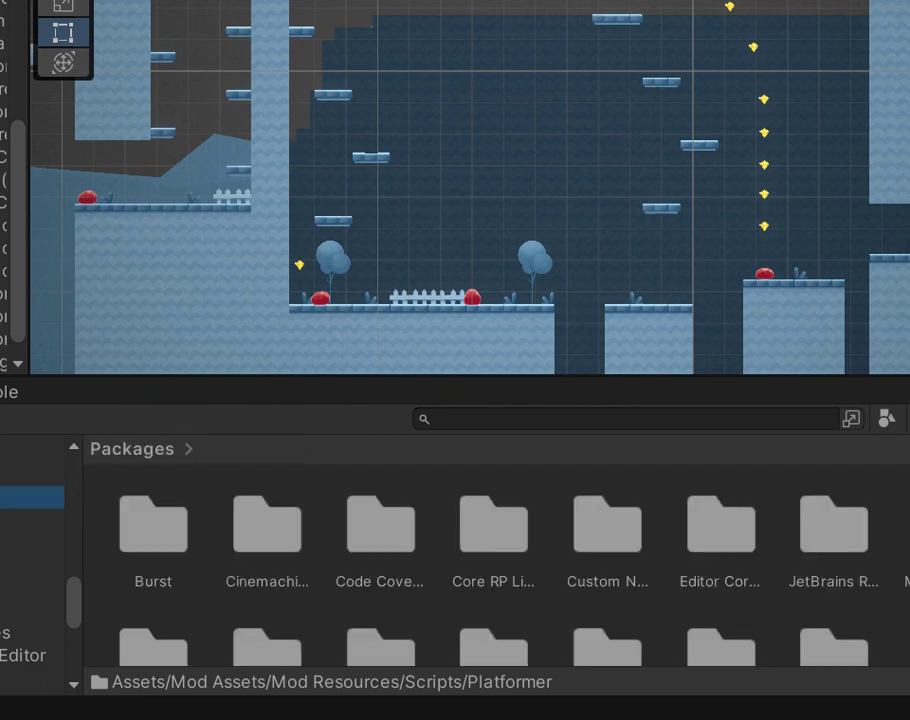
{"action": "scroll", "coordinate": [209, 532], "scroll_direction": "down", "scroll_amount": 5}
{"action": "double_click", "coordinate": [246, 556]}
{"action": "double_click", "coordinate": [251, 517]}
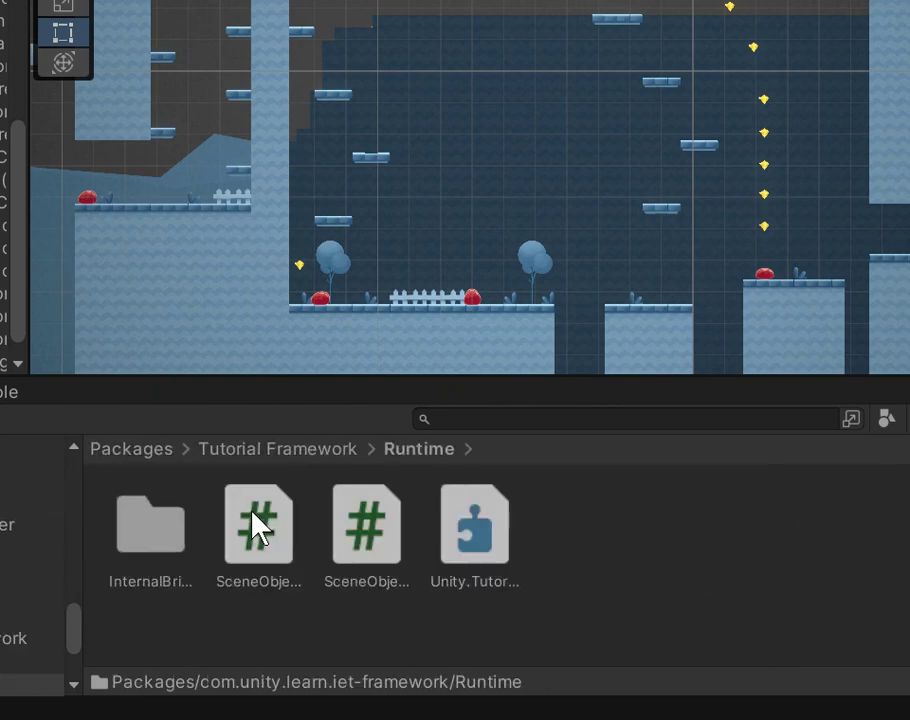
{"action": "left_click", "coordinate": [27, 638]}
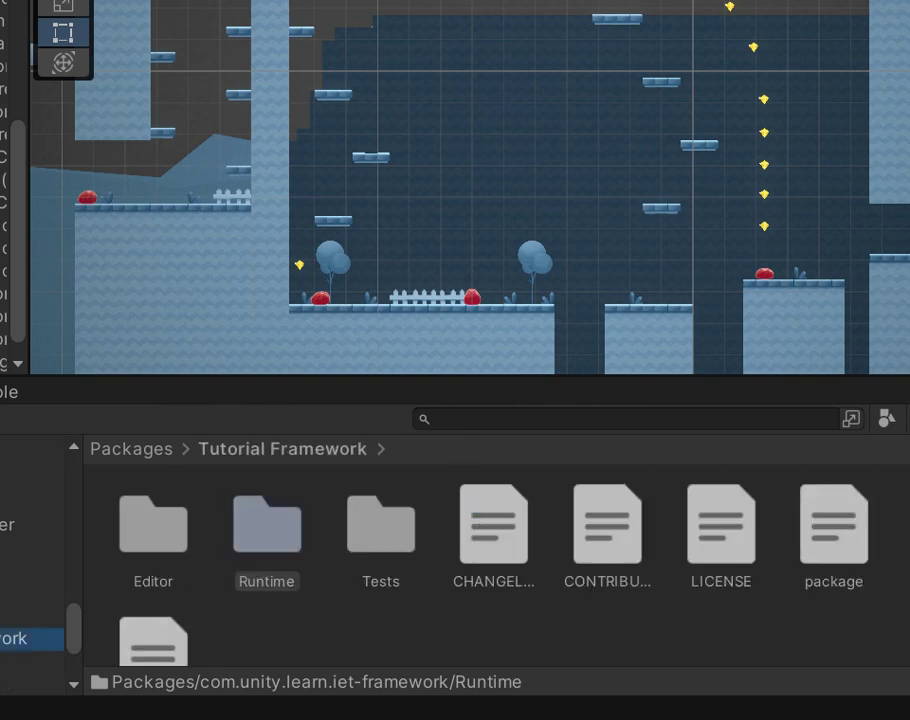
{"action": "left_click", "coordinate": [27, 662]}
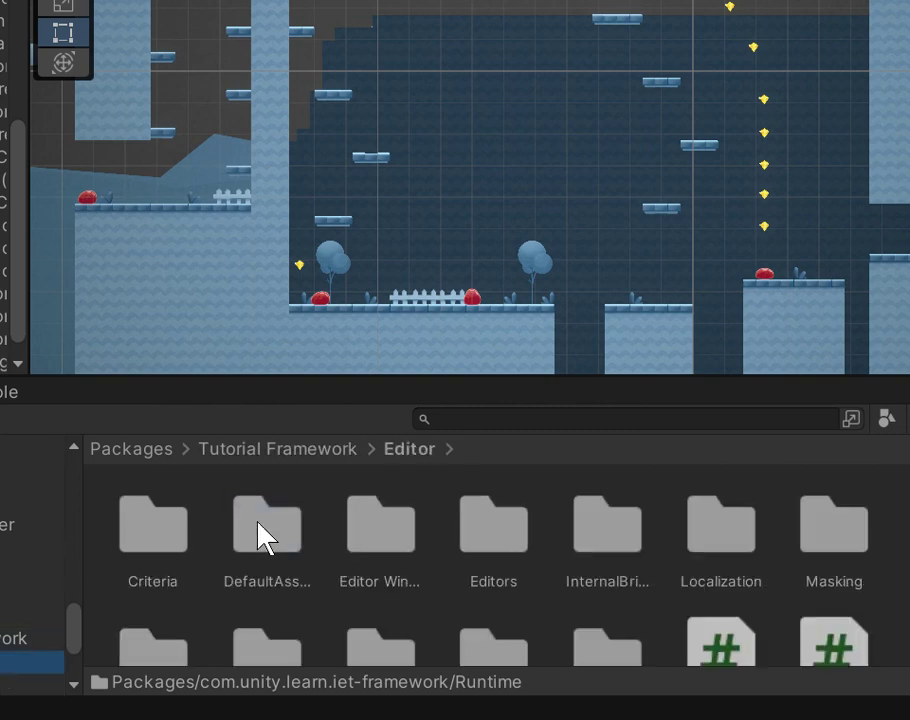
{"action": "scroll", "coordinate": [258, 532], "scroll_direction": "down", "scroll_amount": 5}
{"action": "scroll", "coordinate": [3, 617], "scroll_direction": "down", "scroll_amount": 3}
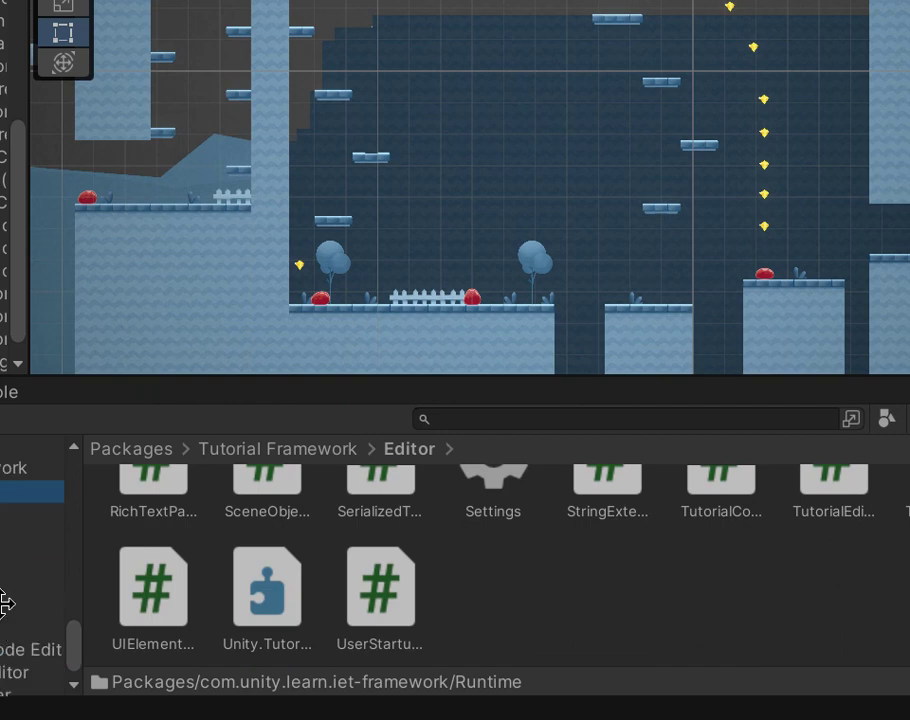
Check the contents of the Version Control, Tutorial Framework Runtime and Profile Analyzer package folders.
{"action": "left_click", "coordinate": [8, 649]}
{"action": "key", "text": "Up"}
{"action": "key", "text": "Up"}
{"action": "key", "text": "Up"}
{"action": "key", "text": "Up"}
{"action": "key", "text": "Up"}
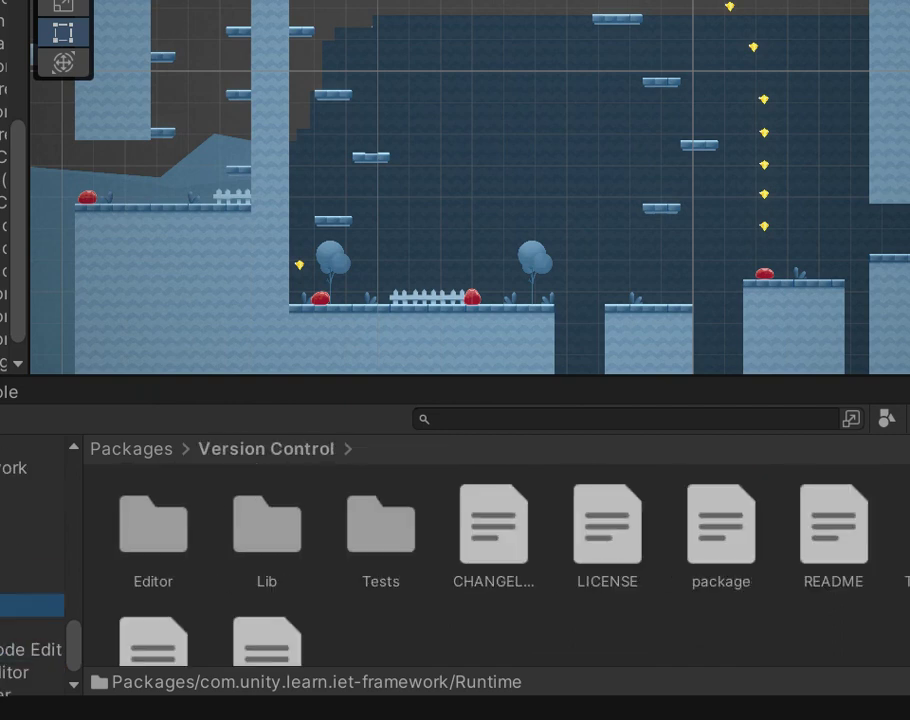
{"action": "key", "text": "Up"}
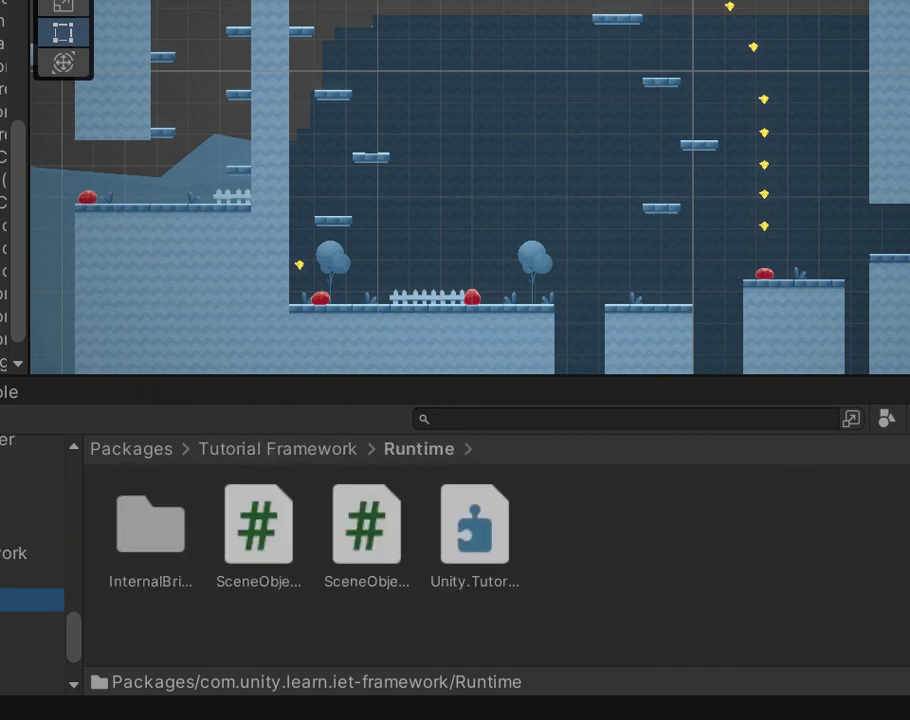
{"action": "scroll", "coordinate": [32, 565], "scroll_direction": "up", "scroll_amount": 1}
{"action": "scroll", "coordinate": [30, 550], "scroll_direction": "up", "scroll_amount": 2}
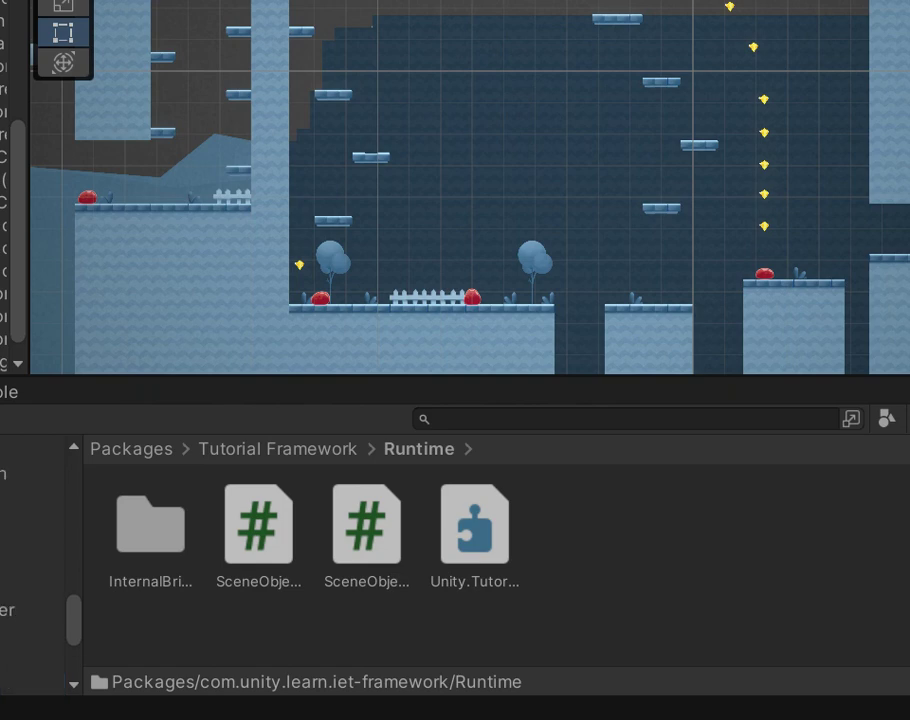
{"action": "left_click", "coordinate": [30, 497]}
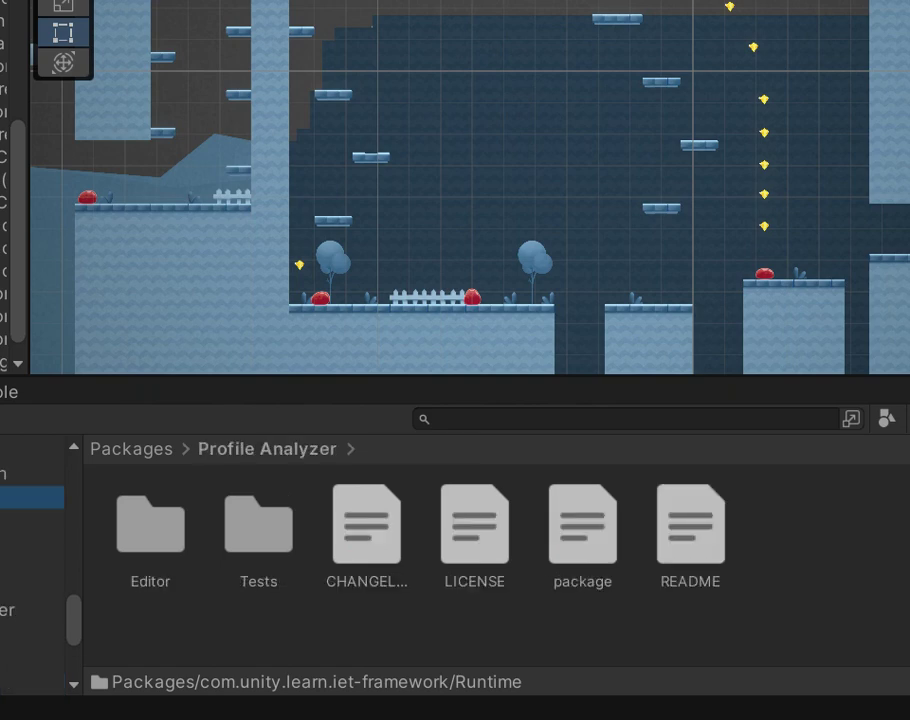
Return to the Gold sprites folder and try to place its cloud sprite in the dark cave area near the fence.
{"action": "scroll", "coordinate": [30, 550], "scroll_direction": "up", "scroll_amount": 6}
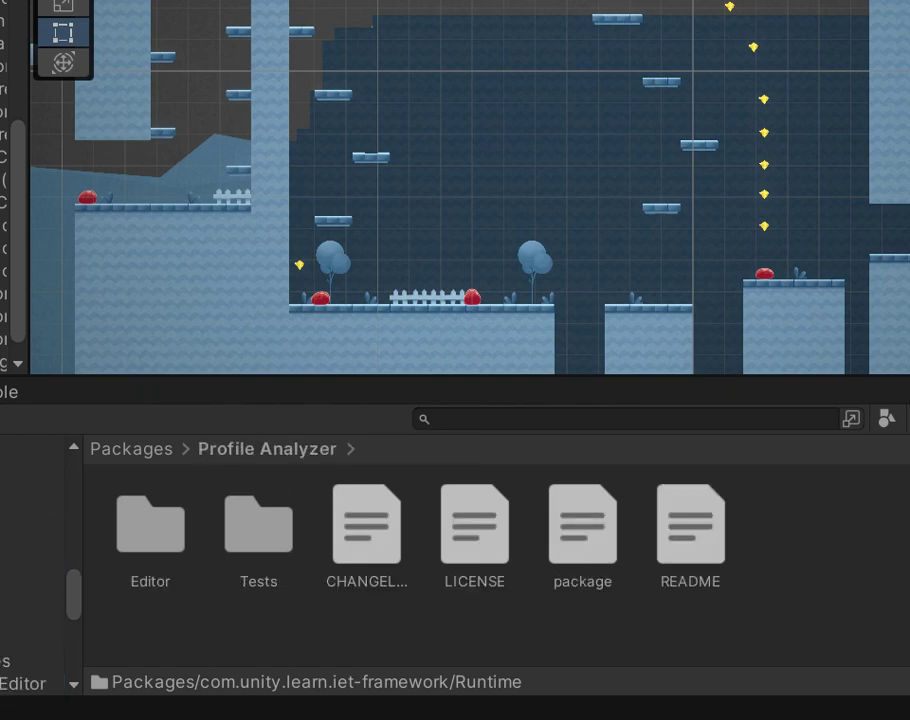
{"action": "scroll", "coordinate": [30, 550], "scroll_direction": "up", "scroll_amount": 2}
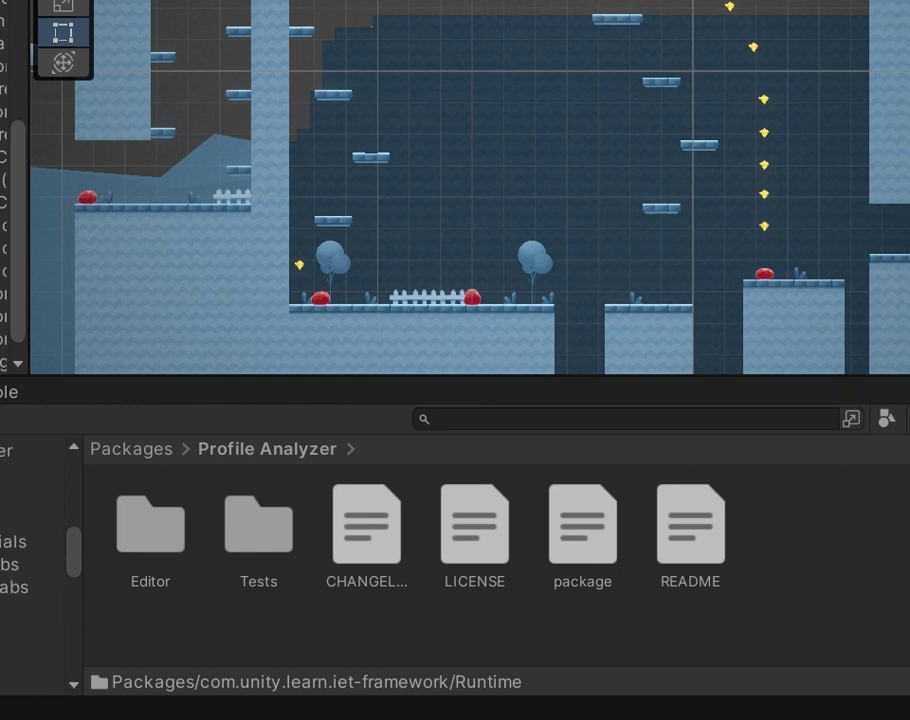
{"action": "scroll", "coordinate": [30, 550], "scroll_direction": "up", "scroll_amount": 5}
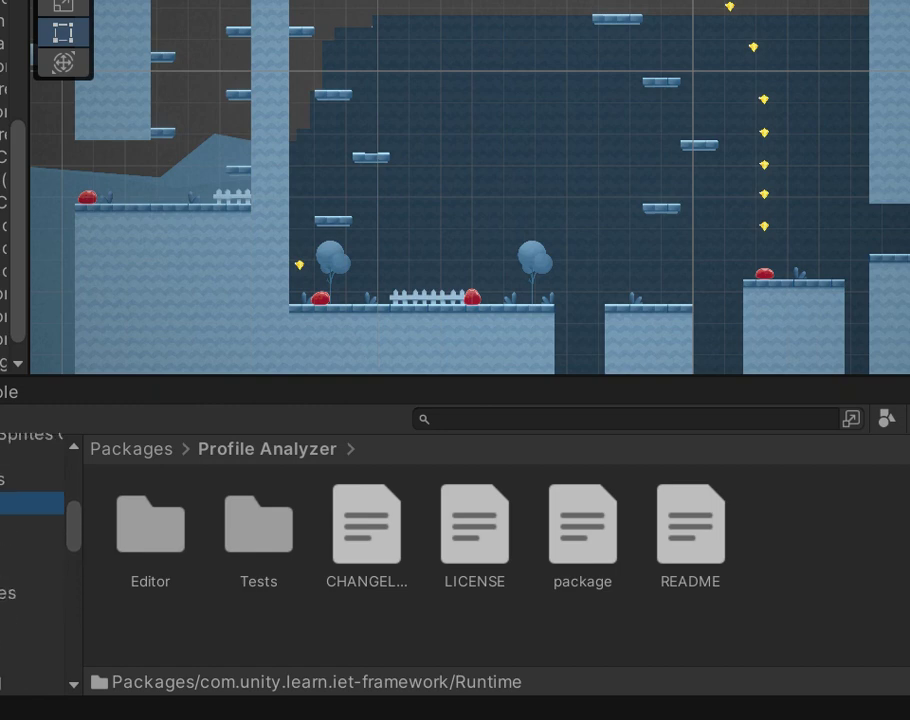
{"action": "left_click_drag", "start_coordinate": [139, 538], "coordinate": [374, 302]}
{"action": "left_click_drag", "start_coordinate": [266, 549], "coordinate": [455, 283]}
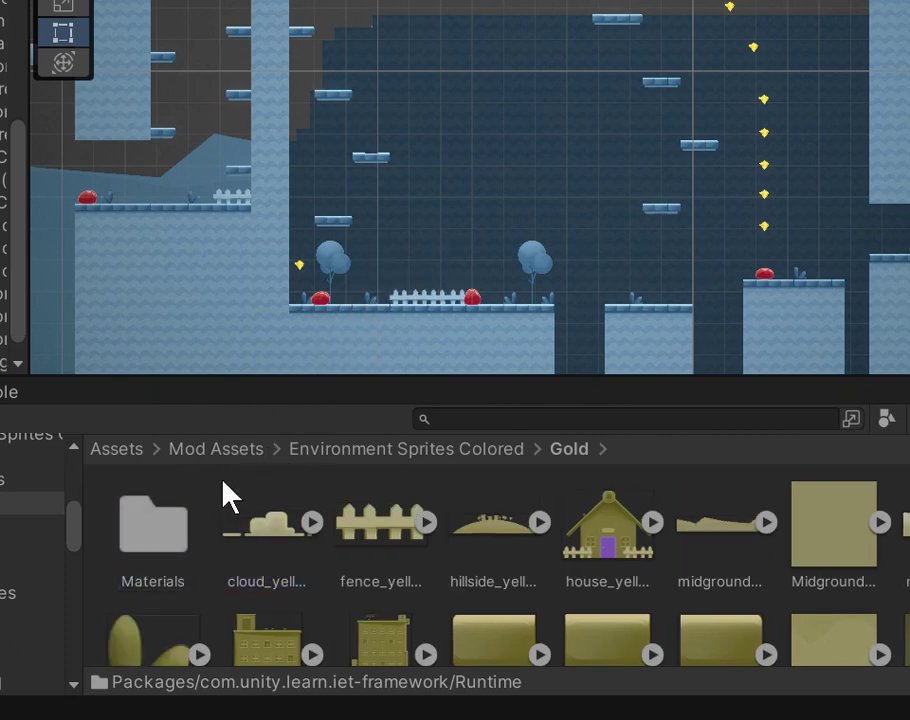
Check the Gold and Brown Materials subfolders and go back up to the Environment Sprites Colored folder.
{"action": "double_click", "coordinate": [130, 530]}
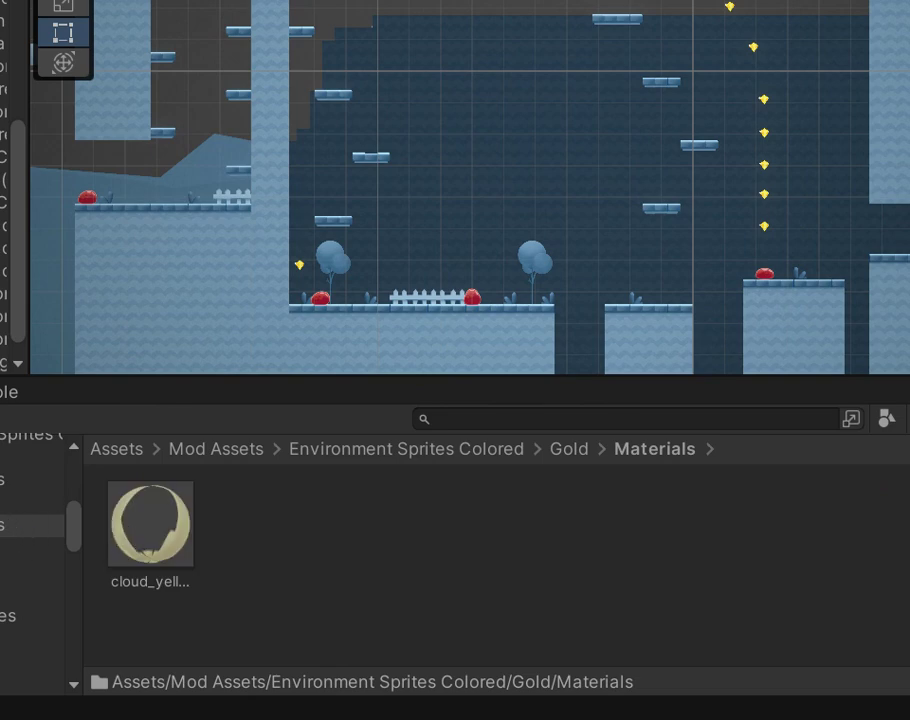
{"action": "left_click", "coordinate": [30, 502]}
{"action": "left_click", "coordinate": [30, 479]}
{"action": "left_click", "coordinate": [30, 457]}
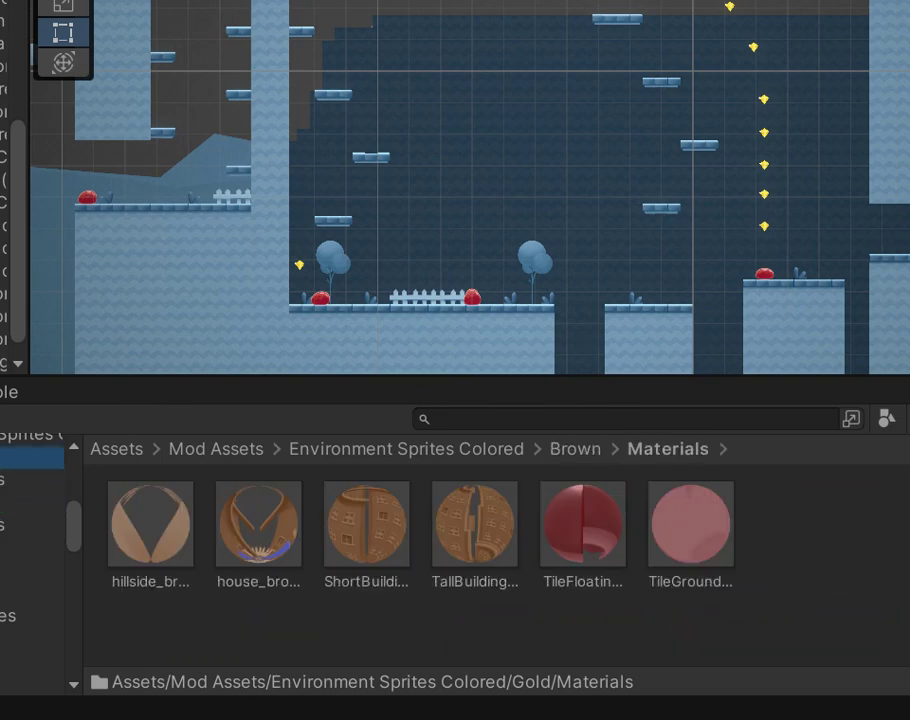
{"action": "scroll", "coordinate": [36, 550], "scroll_direction": "up", "scroll_amount": 1}
{"action": "key", "text": "Up"}
{"action": "key", "text": "Up"}
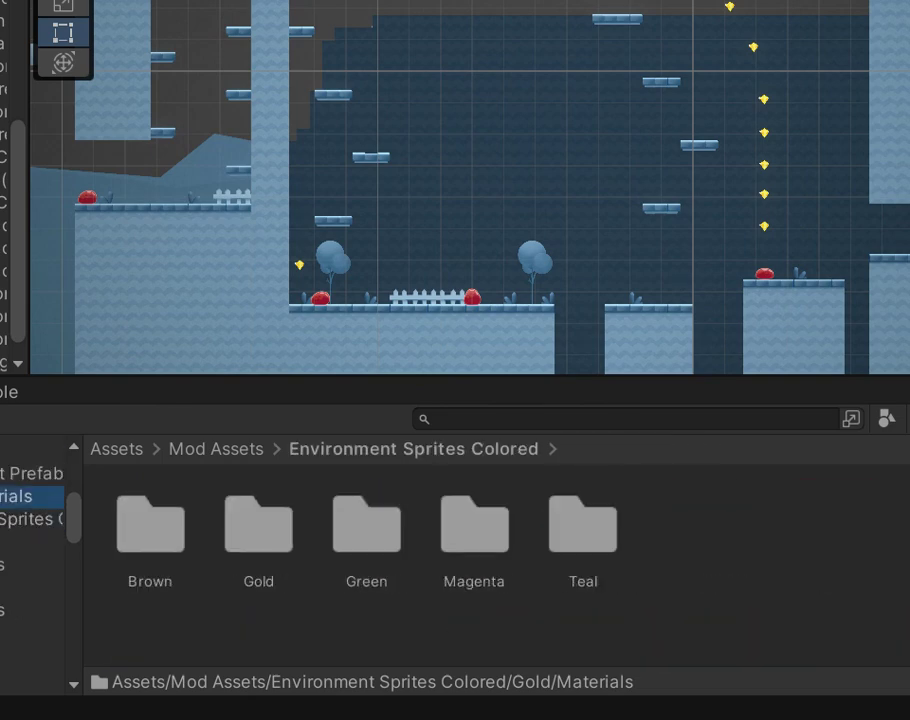
Open the Space props folder and scatter four asteroids across the dark cave area.
{"action": "key", "text": "Up"}
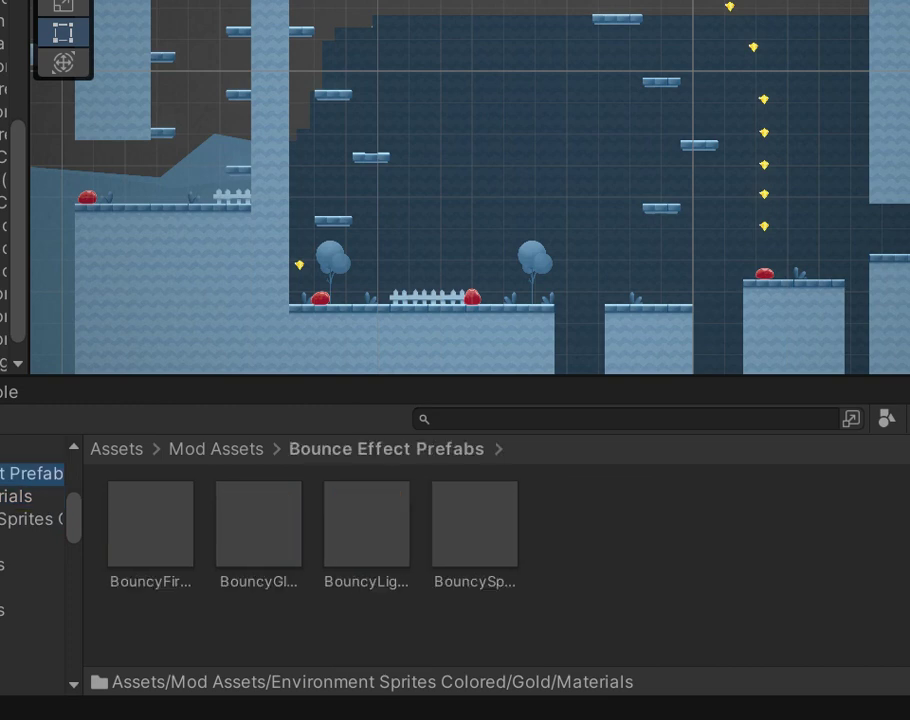
{"action": "key", "text": "Up"}
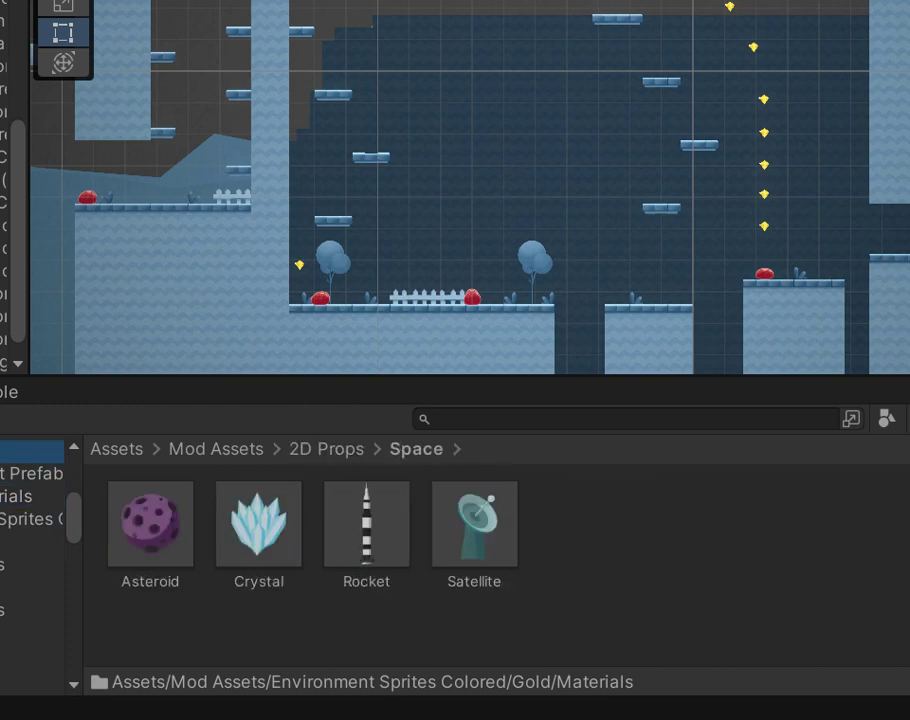
{"action": "left_click_drag", "start_coordinate": [158, 535], "coordinate": [392, 195]}
{"action": "left_click_drag", "start_coordinate": [152, 550], "coordinate": [609, 40]}
{"action": "left_click_drag", "start_coordinate": [110, 530], "coordinate": [672, 190]}
Place two crystals on the small cave platform and satellite dishes on the platforms to its right.
{"action": "left_click", "coordinate": [280, 532]}
{"action": "left_click_drag", "start_coordinate": [283, 543], "coordinate": [630, 303]}
{"action": "left_click_drag", "start_coordinate": [430, 436], "coordinate": [650, 301]}
{"action": "left_click_drag", "start_coordinate": [445, 540], "coordinate": [792, 255]}
{"action": "left_click_drag", "start_coordinate": [465, 540], "coordinate": [895, 250]}
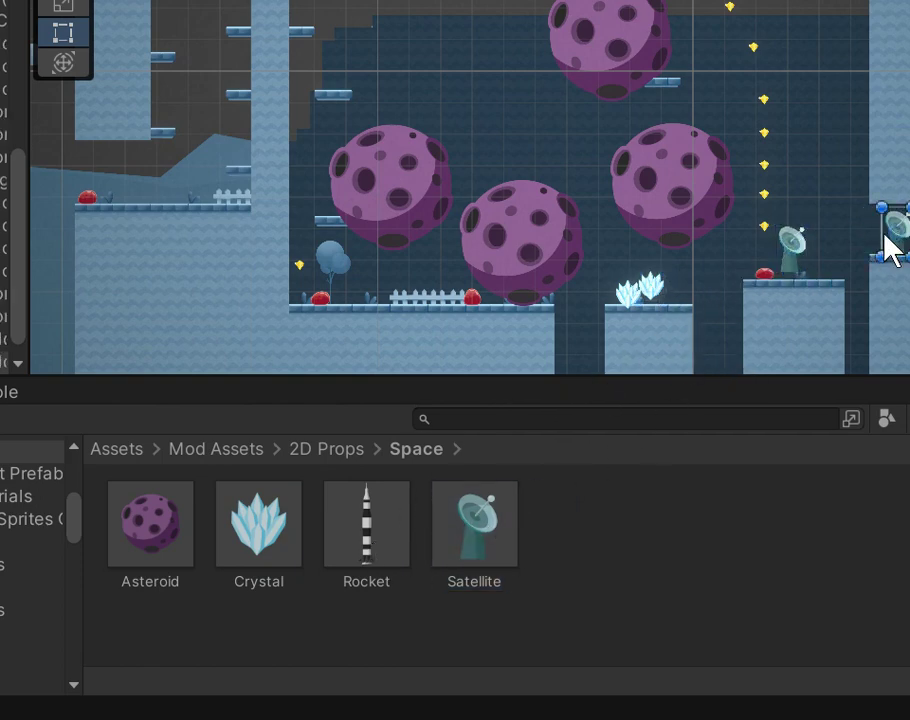
{"action": "left_click_drag", "start_coordinate": [465, 535], "coordinate": [909, 300]}
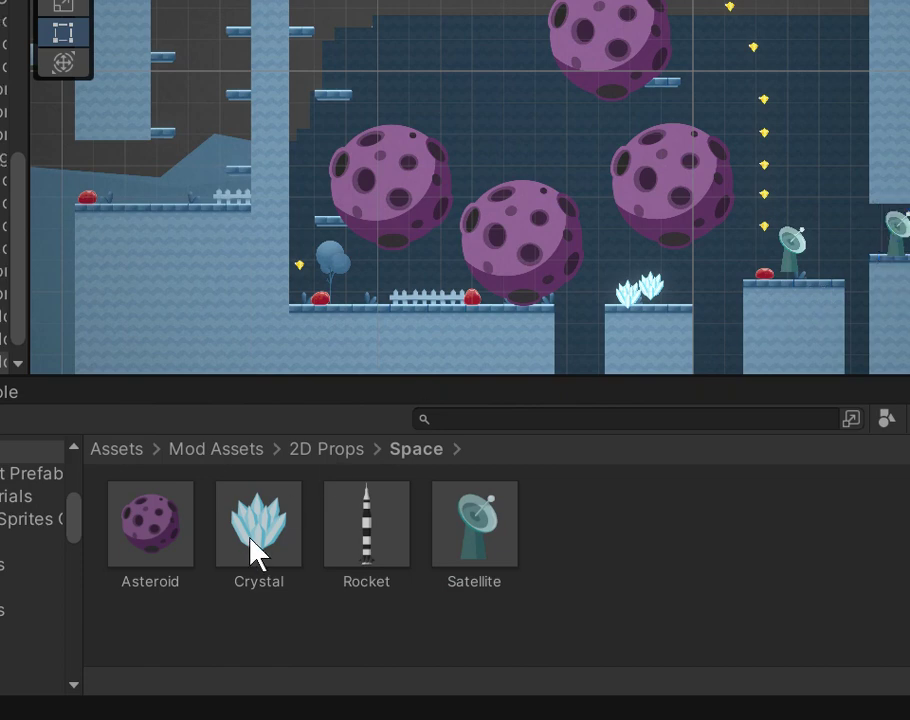
Place three asteroids in the empty sky around the top of the large blue ground block.
{"action": "middle_click_drag", "start_coordinate": [386, 324], "coordinate": [76, 460]}
{"action": "middle_click_drag", "start_coordinate": [298, 201], "coordinate": [208, 302]}
{"action": "scroll", "coordinate": [213, 283], "scroll_direction": "right", "scroll_amount": 5}
{"action": "scroll", "coordinate": [213, 283], "scroll_direction": "up", "scroll_amount": 3}
{"action": "left_click_drag", "start_coordinate": [126, 498], "coordinate": [197, 232]}
{"action": "left_click_drag", "start_coordinate": [163, 480], "coordinate": [479, 152]}
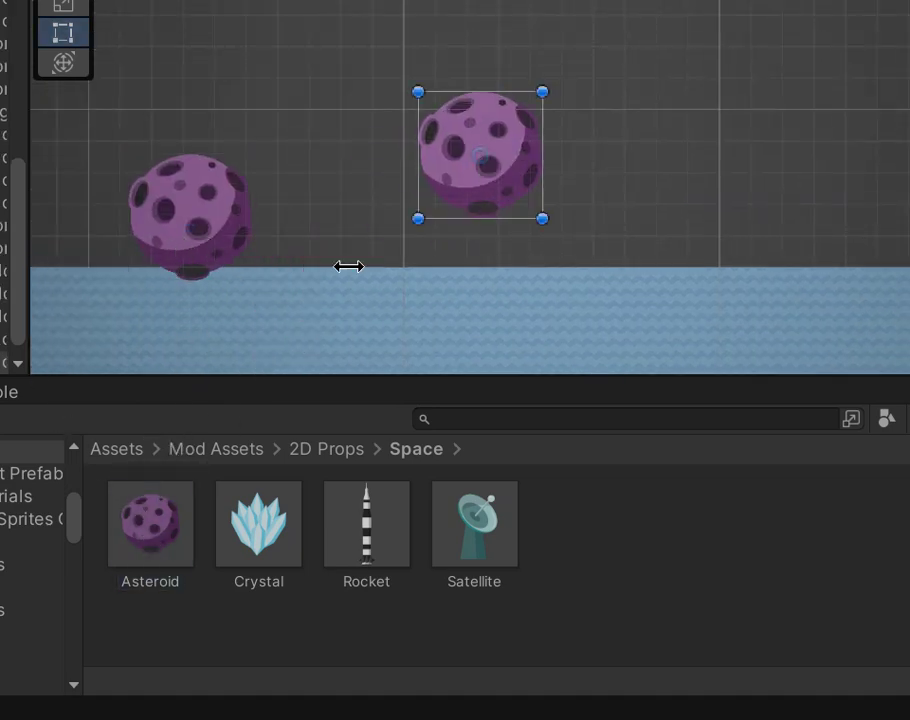
{"action": "left_click_drag", "start_coordinate": [138, 532], "coordinate": [101, 104]}
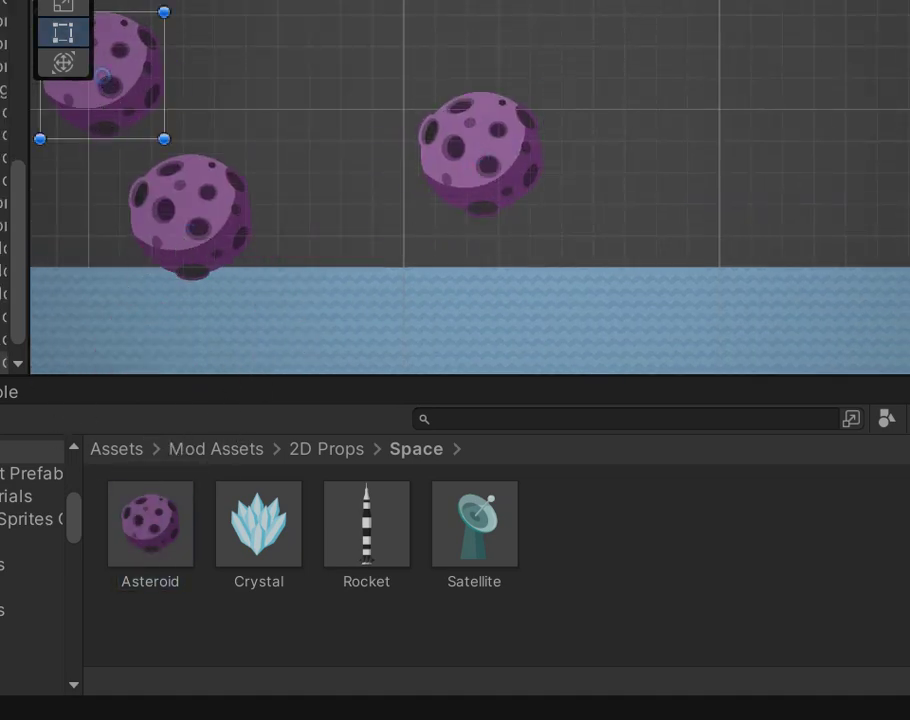
Open the Ancient props folder and stand two archways along the top edge of the large blue ground block.
{"action": "scroll", "coordinate": [32, 565], "scroll_direction": "up", "scroll_amount": 3}
{"action": "left_click", "coordinate": [32, 514]}
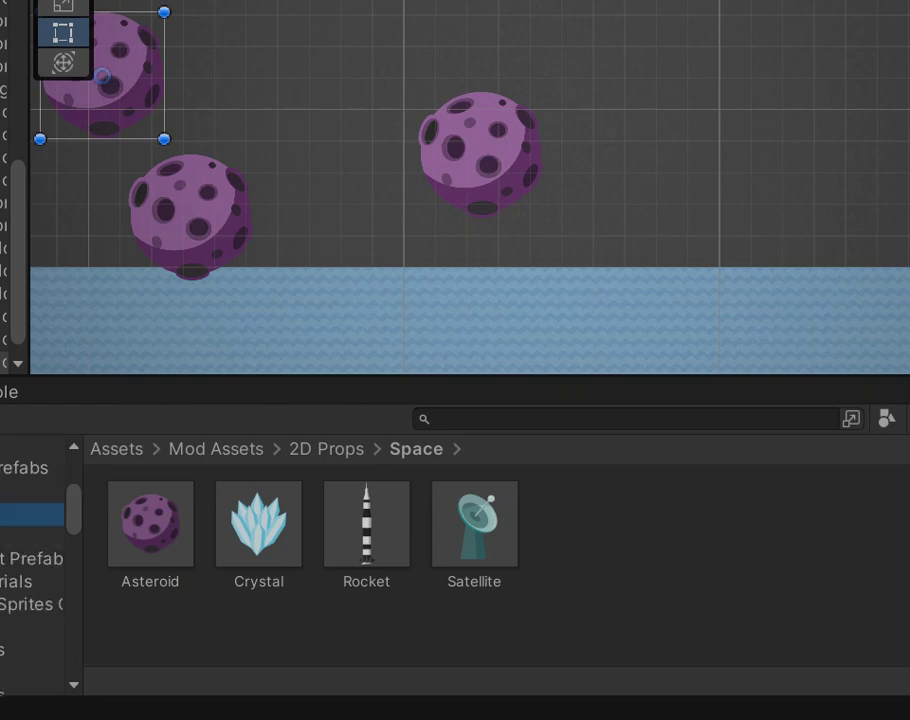
{"action": "left_click", "coordinate": [32, 491]}
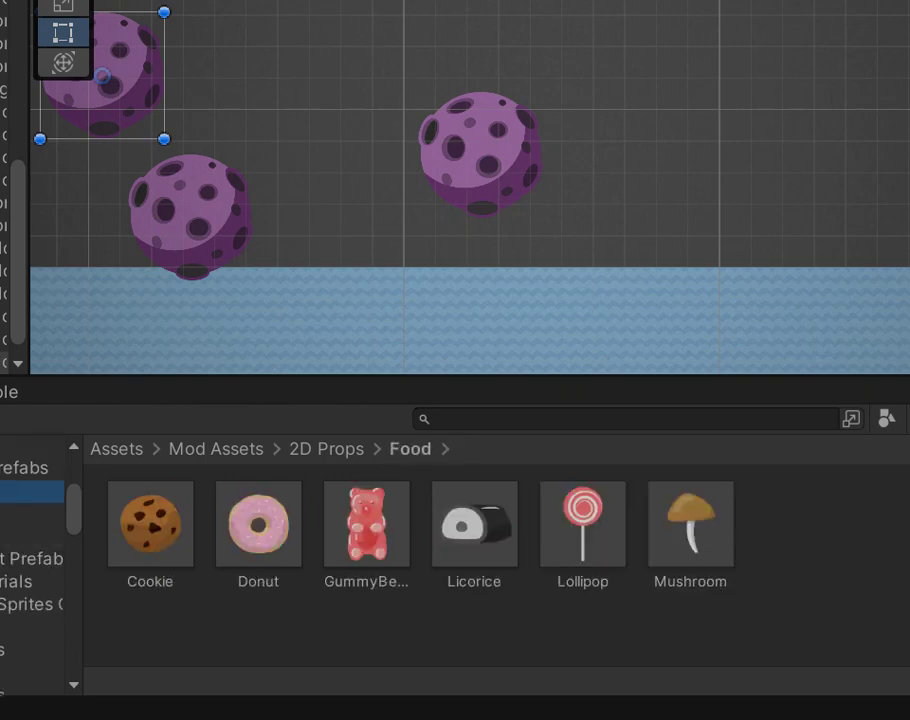
{"action": "left_click", "coordinate": [32, 468]}
{"action": "left_click", "coordinate": [30, 444]}
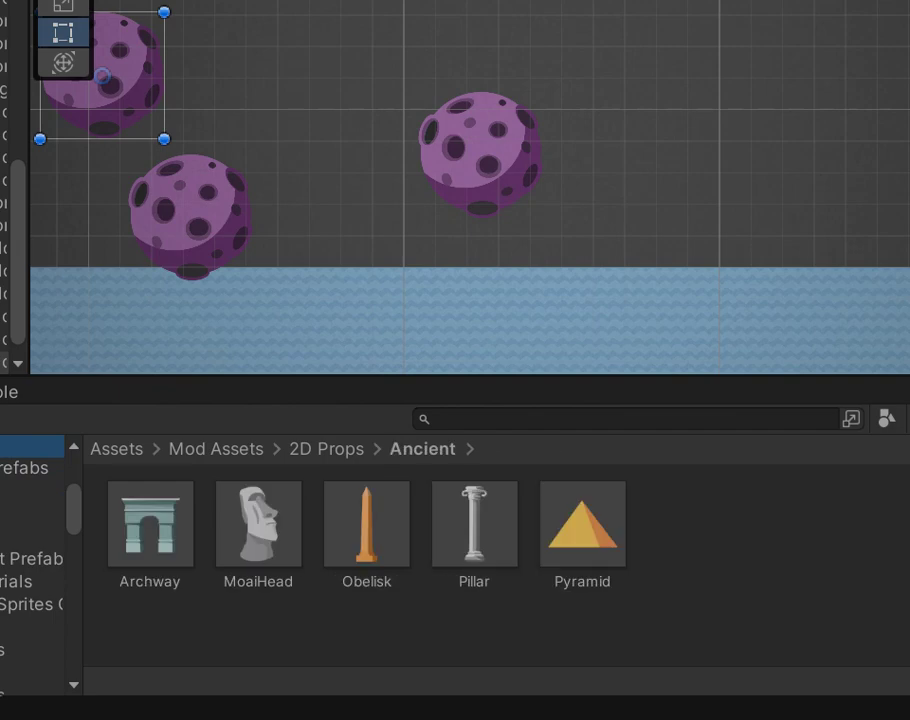
{"action": "left_click_drag", "start_coordinate": [152, 536], "coordinate": [341, 233]}
{"action": "left_click_drag", "start_coordinate": [152, 518], "coordinate": [590, 230]}
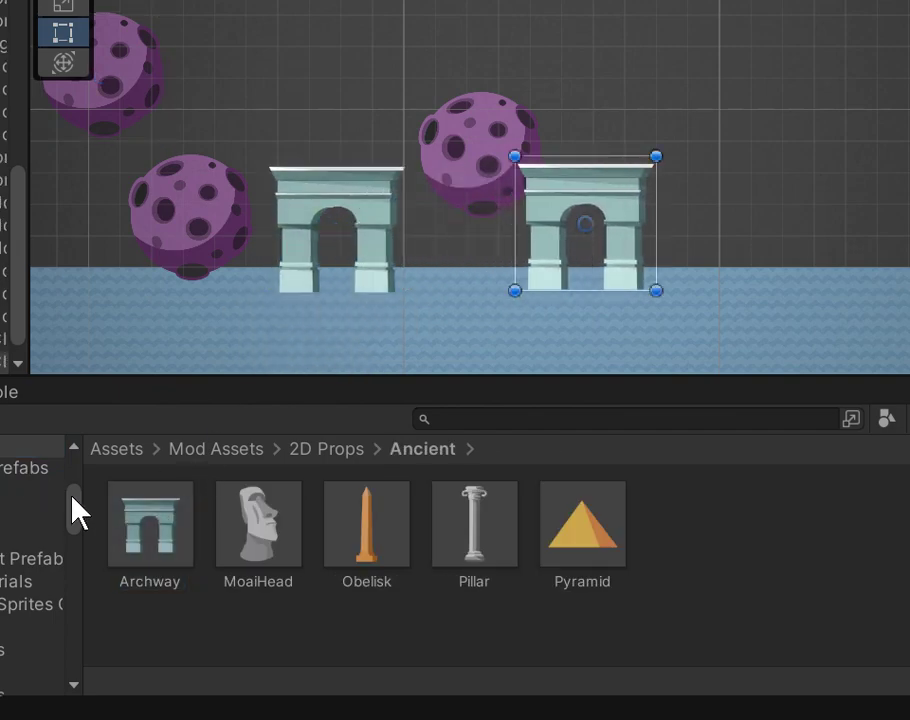
Add two obelisks and a pyramid beside the right-hand archway.
{"action": "left_click_drag", "start_coordinate": [345, 530], "coordinate": [676, 218]}
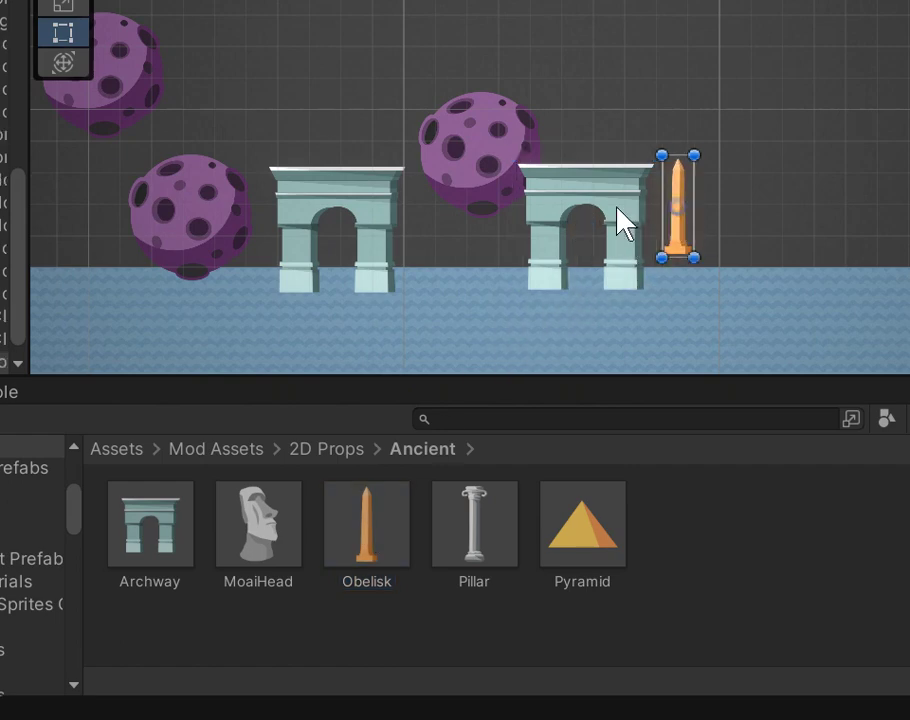
{"action": "left_click_drag", "start_coordinate": [404, 534], "coordinate": [720, 200]}
{"action": "left_click_drag", "start_coordinate": [548, 535], "coordinate": [802, 199]}
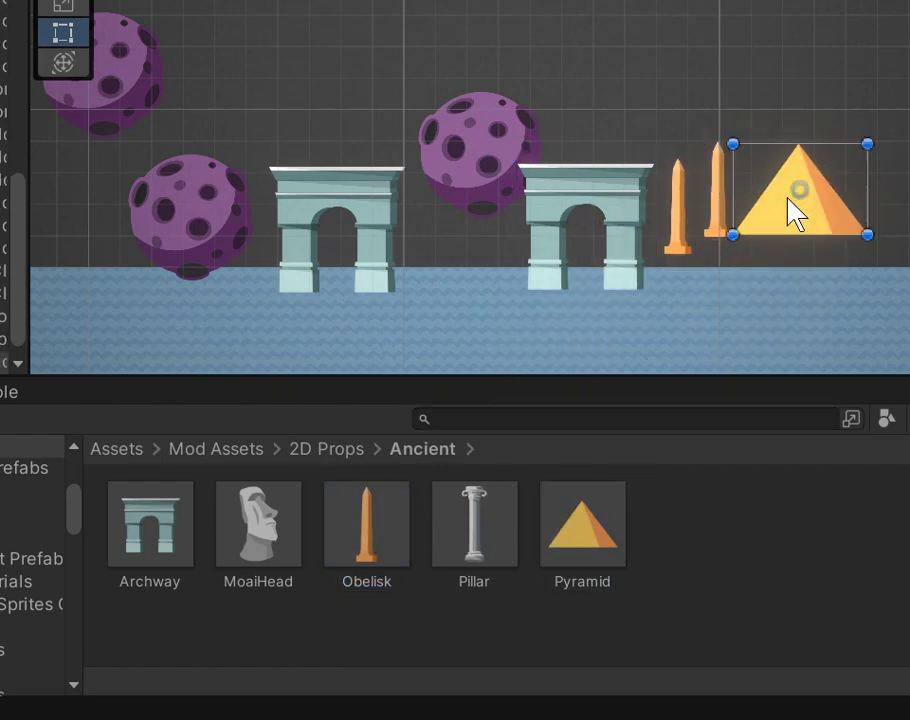
Scatter four more pyramids in the sky above the far right end of the level.
{"action": "scroll", "coordinate": [686, 361], "scroll_direction": "down", "scroll_amount": 3}
{"action": "scroll", "coordinate": [686, 345], "scroll_direction": "down", "scroll_amount": 1}
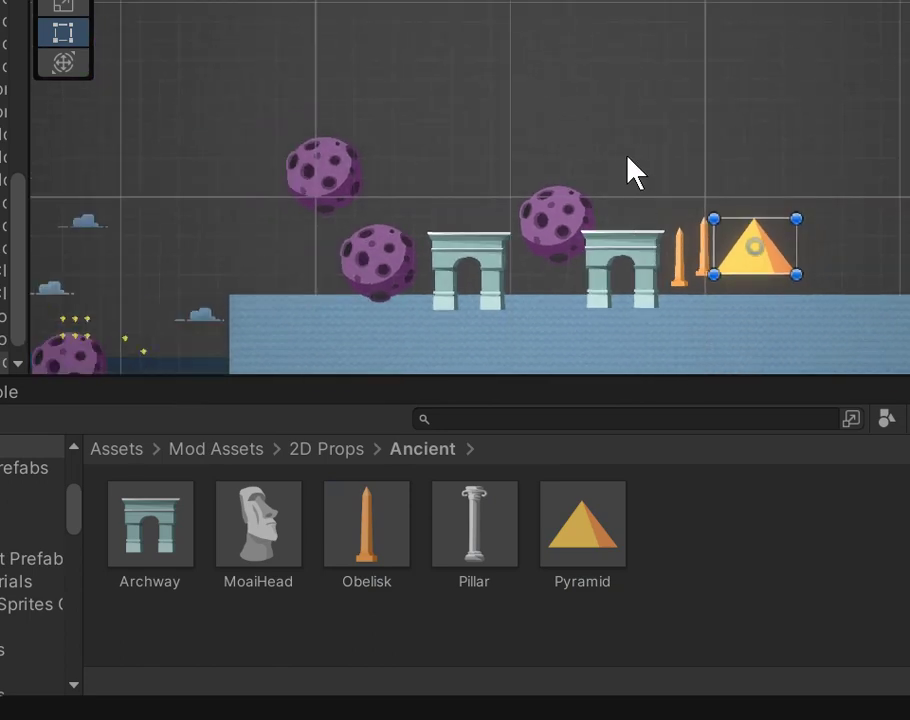
{"action": "scroll", "coordinate": [407, 200], "scroll_direction": "down", "scroll_amount": 8}
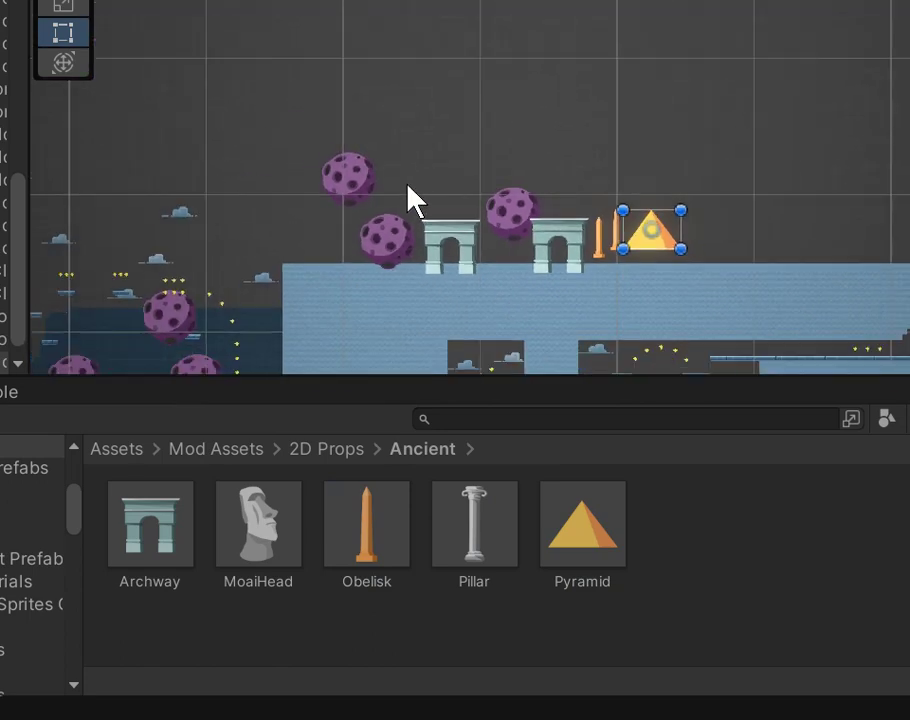
{"action": "scroll", "coordinate": [407, 195], "scroll_direction": "down", "scroll_amount": 1}
{"action": "left_click_drag", "start_coordinate": [566, 538], "coordinate": [705, 204]}
{"action": "left_click_drag", "start_coordinate": [579, 563], "coordinate": [770, 226]}
{"action": "left_click_drag", "start_coordinate": [575, 573], "coordinate": [810, 84]}
{"action": "left_click_drag", "start_coordinate": [572, 580], "coordinate": [692, 152]}
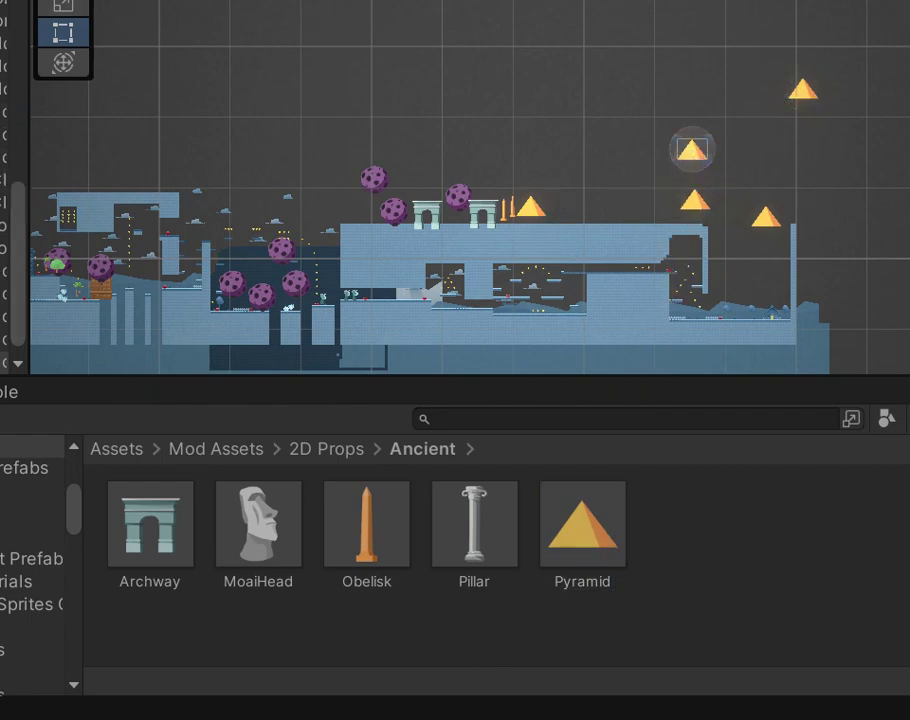
Return to the Space props folder and add three asteroids in the sky between the archways and the floating pyramids.
{"action": "left_click", "coordinate": [31, 536]}
{"action": "left_click_drag", "start_coordinate": [97, 522], "coordinate": [574, 118]}
{"action": "left_click_drag", "start_coordinate": [200, 518], "coordinate": [613, 192]}
{"action": "left_click_drag", "start_coordinate": [150, 520], "coordinate": [549, 168]}
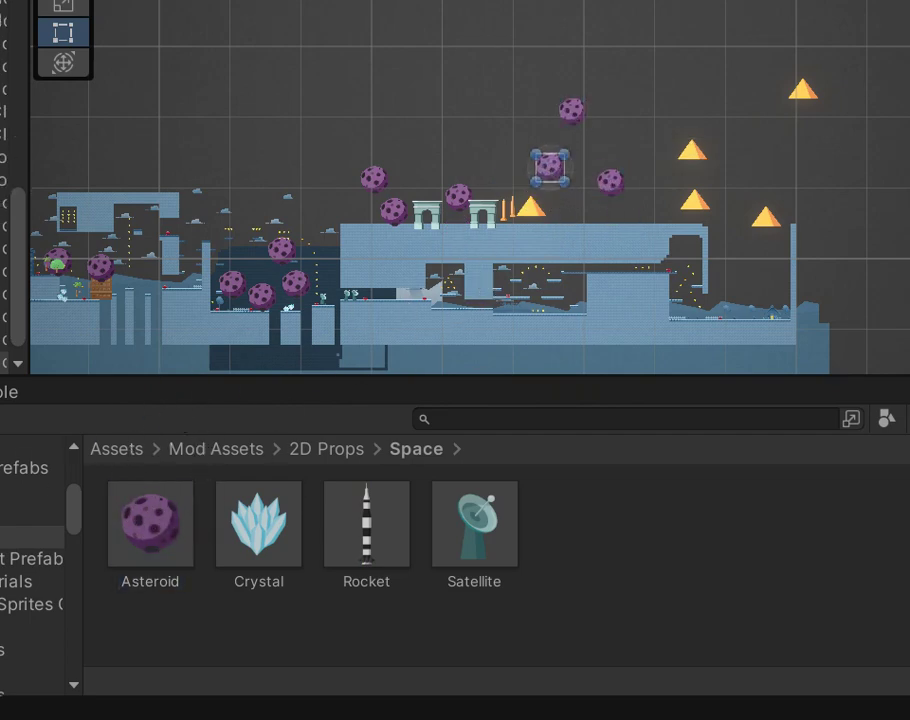
Look through the package folders from Core RP Library and Editor Coroutines to Mathematics and Profile Analyzer.
{"action": "scroll", "coordinate": [35, 560], "scroll_direction": "down", "scroll_amount": 5}
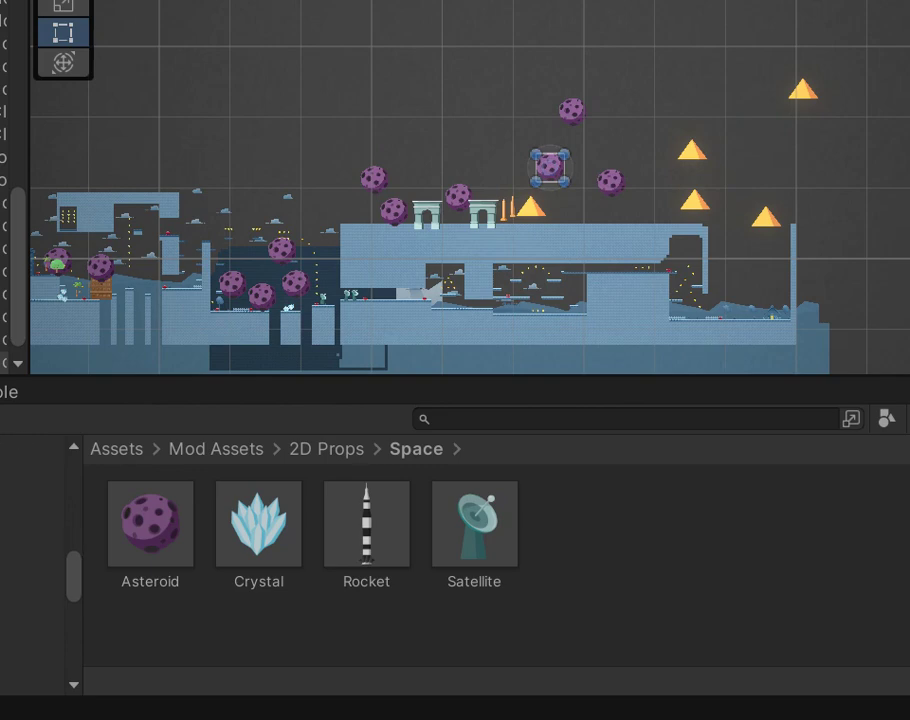
{"action": "scroll", "coordinate": [35, 560], "scroll_direction": "down", "scroll_amount": 3}
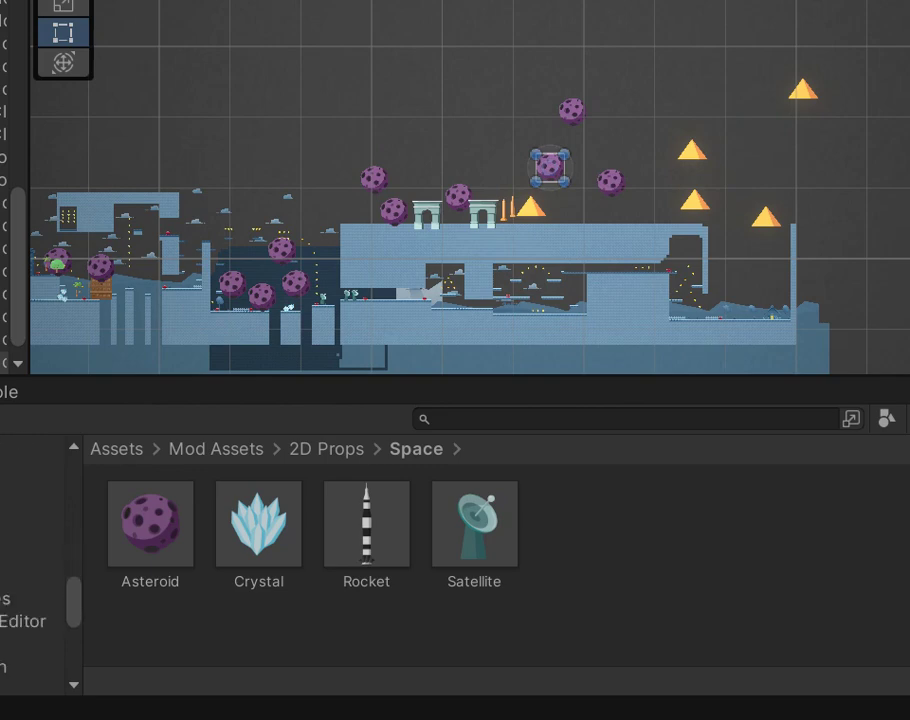
{"action": "left_click", "coordinate": [30, 508]}
{"action": "left_click", "coordinate": [30, 531]}
{"action": "left_click", "coordinate": [30, 554]}
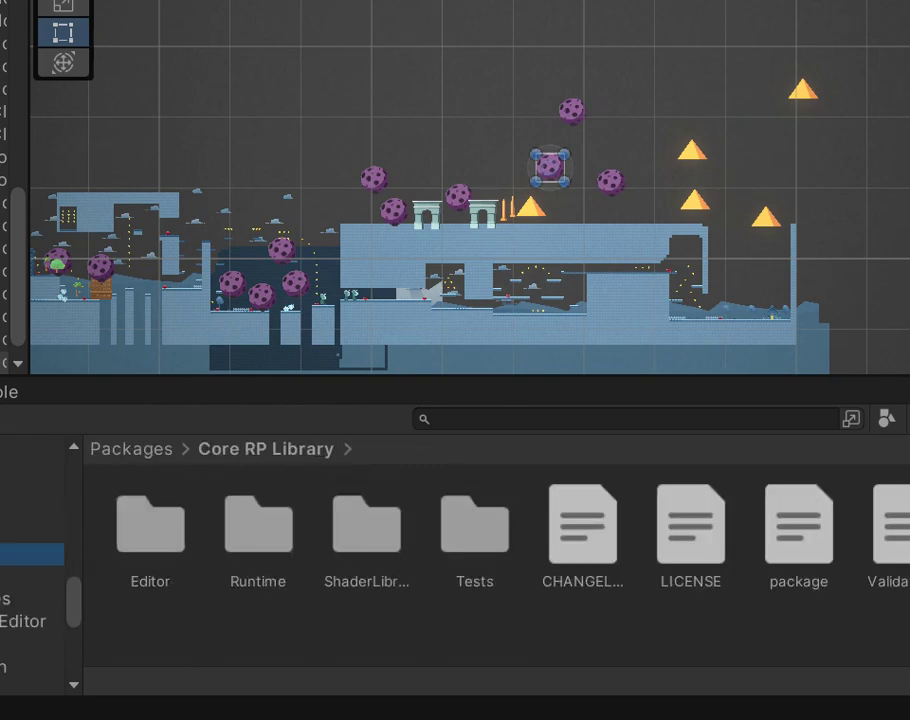
{"action": "left_click", "coordinate": [30, 576]}
{"action": "left_click", "coordinate": [30, 599]}
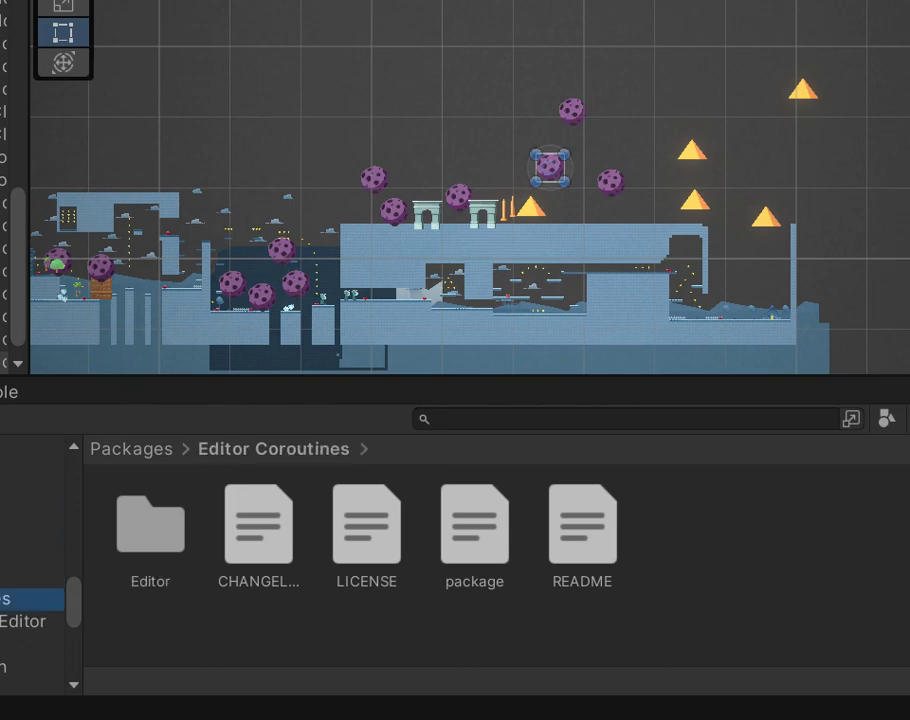
{"action": "left_click", "coordinate": [30, 644]}
{"action": "left_click", "coordinate": [30, 621]}
{"action": "left_click", "coordinate": [30, 644]}
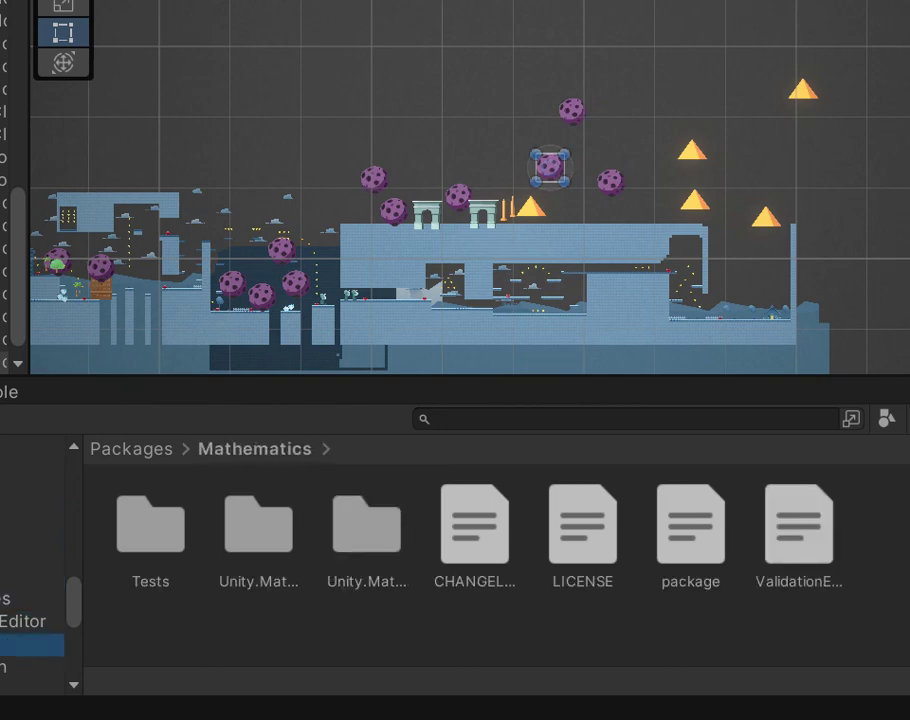
{"action": "left_click", "coordinate": [30, 666]}
{"action": "left_click", "coordinate": [30, 686]}
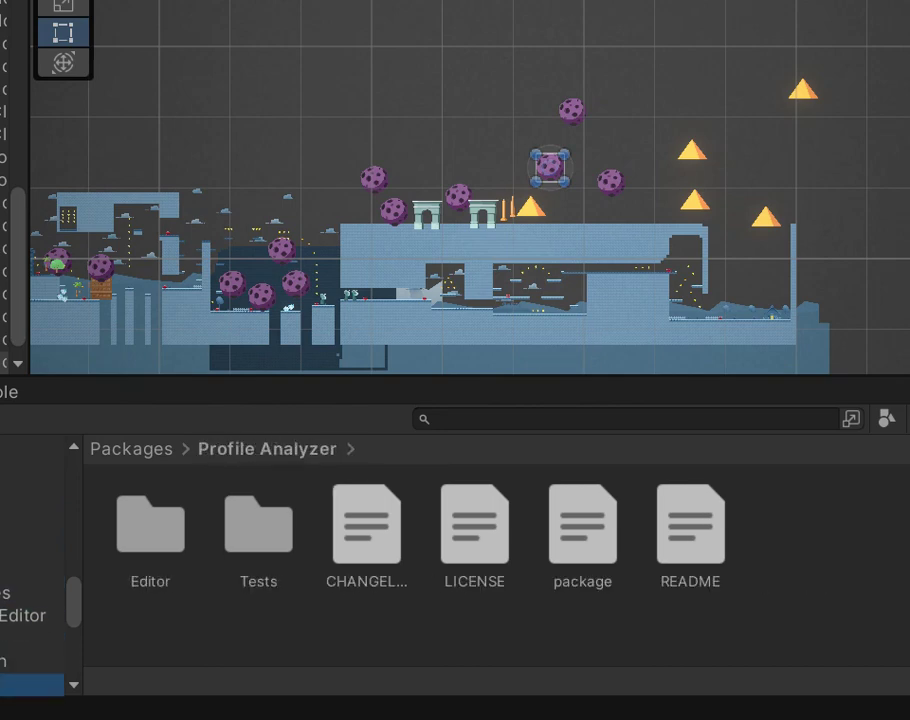
Check the Searcher Editor, Services Core and Tutorial Framework Runtime package folders.
{"action": "scroll", "coordinate": [32, 565], "scroll_direction": "down", "scroll_amount": 1}
{"action": "left_click", "coordinate": [30, 622]}
{"action": "left_click", "coordinate": [30, 644]}
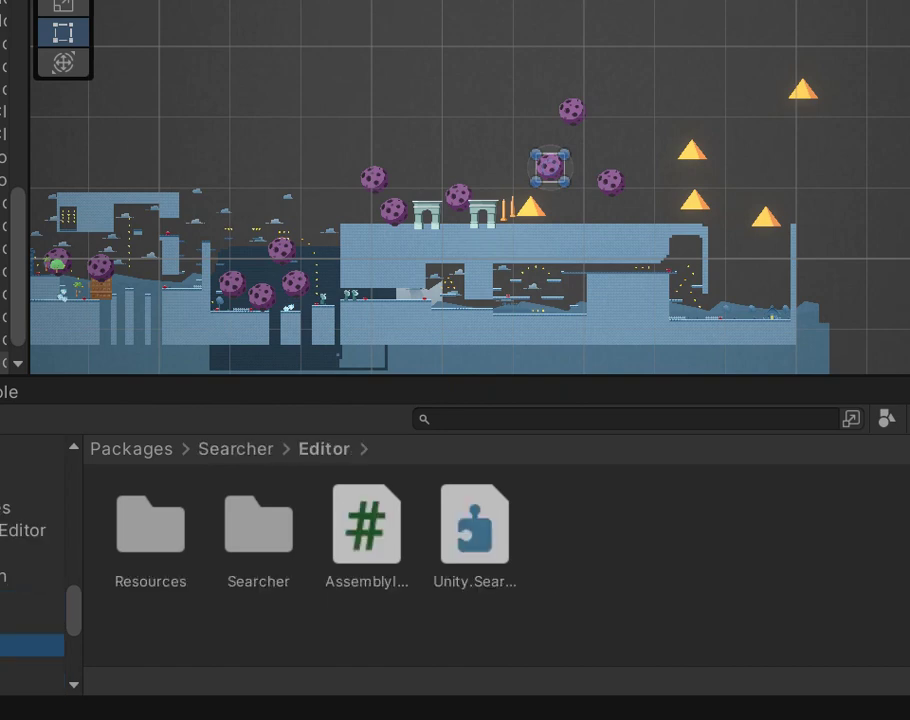
{"action": "scroll", "coordinate": [32, 565], "scroll_direction": "down", "scroll_amount": 1}
{"action": "left_click", "coordinate": [30, 627]}
{"action": "left_click", "coordinate": [30, 605]}
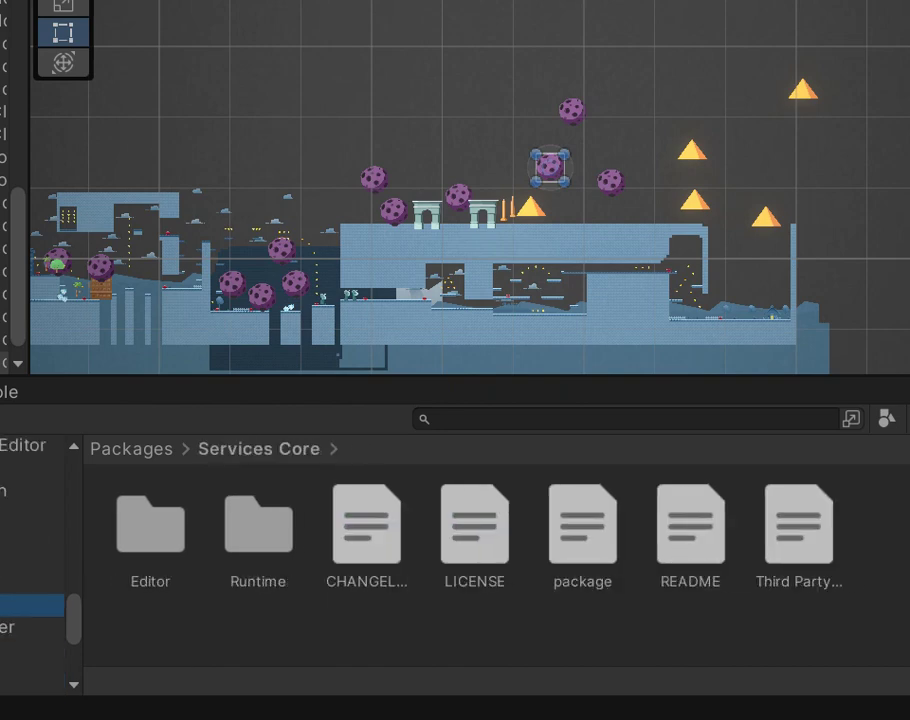
{"action": "scroll", "coordinate": [32, 565], "scroll_direction": "down", "scroll_amount": 2}
{"action": "left_click", "coordinate": [30, 616]}
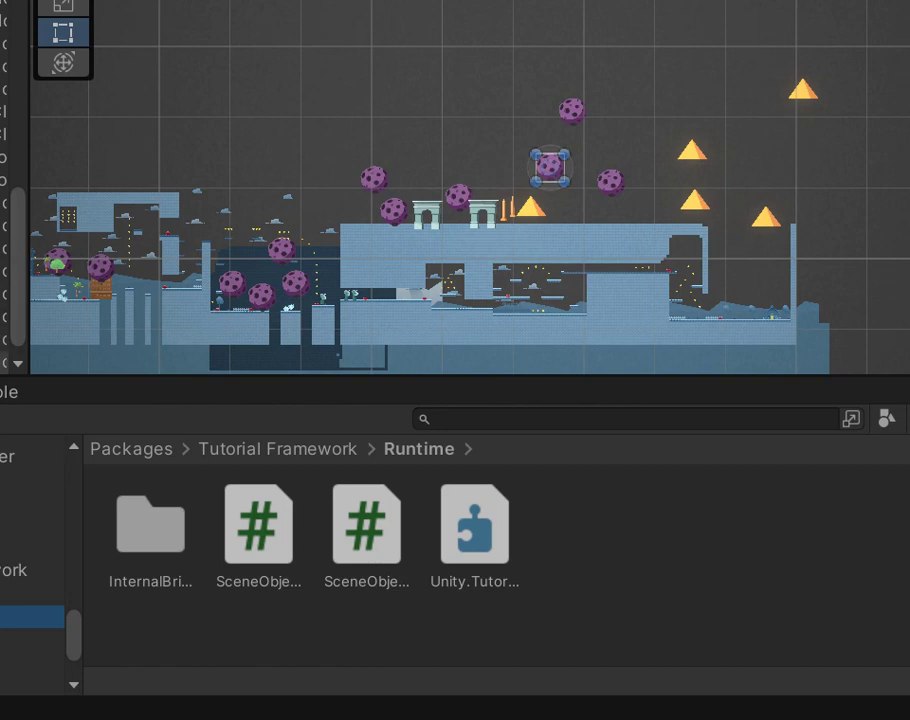
Inspect TextMeshPro's Package Resources, the Shader Graph package and the Searcher package's Tests/Editor scripts.
{"action": "left_click", "coordinate": [30, 525]}
{"action": "double_click", "coordinate": [269, 516]}
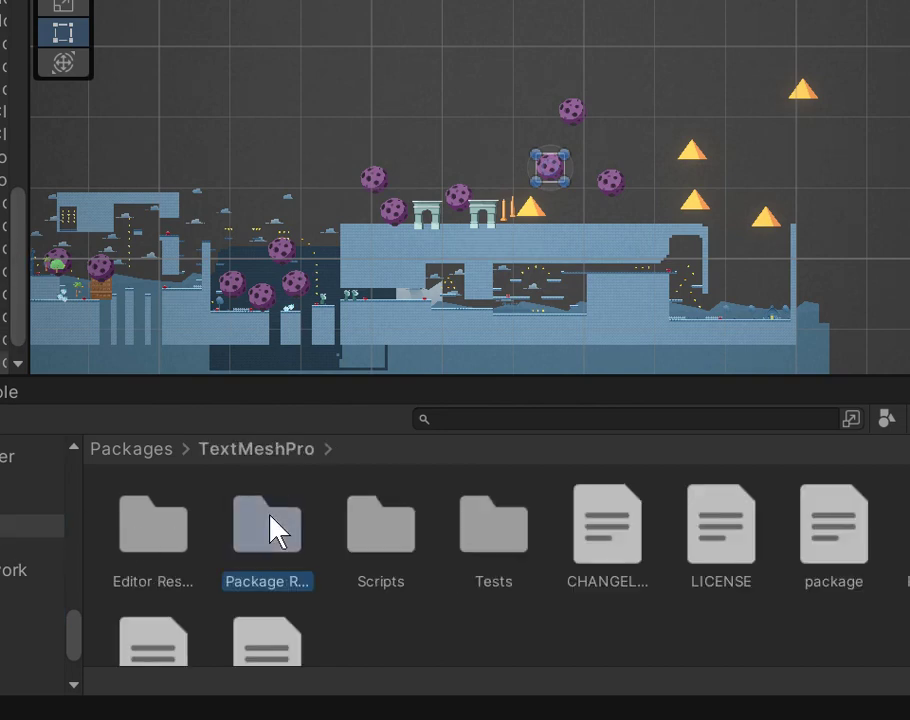
{"action": "left_click", "coordinate": [258, 518]}
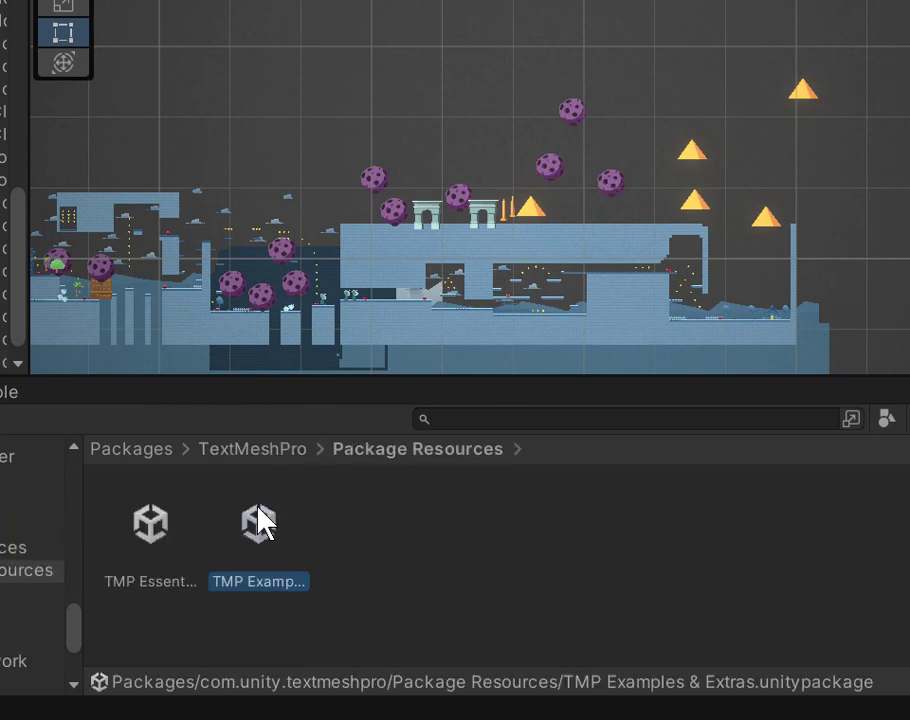
{"action": "left_click", "coordinate": [30, 503]}
{"action": "key", "text": "Up"}
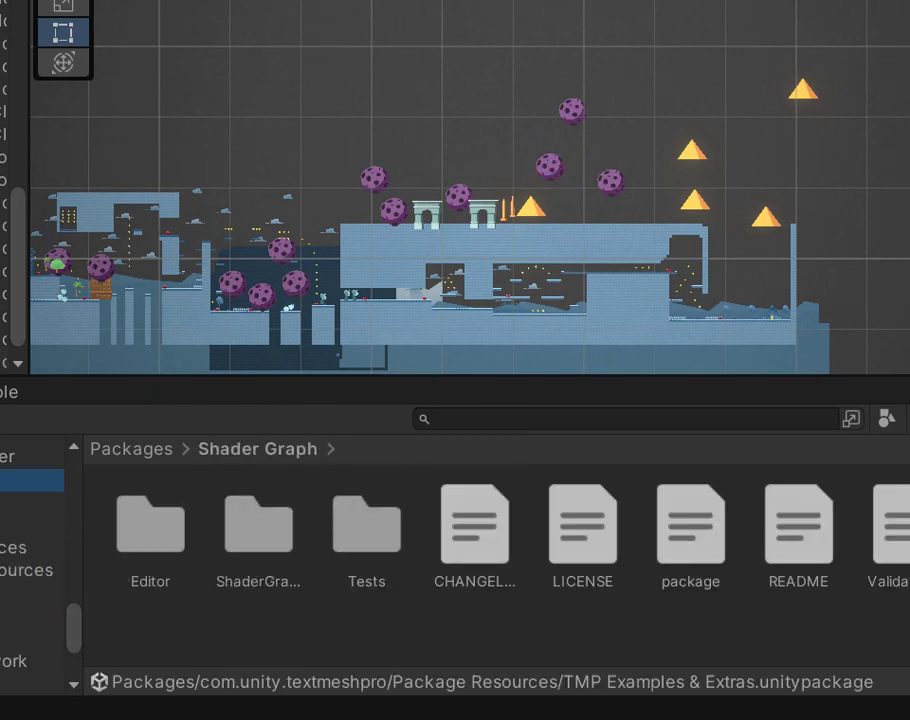
{"action": "key", "text": "Up"}
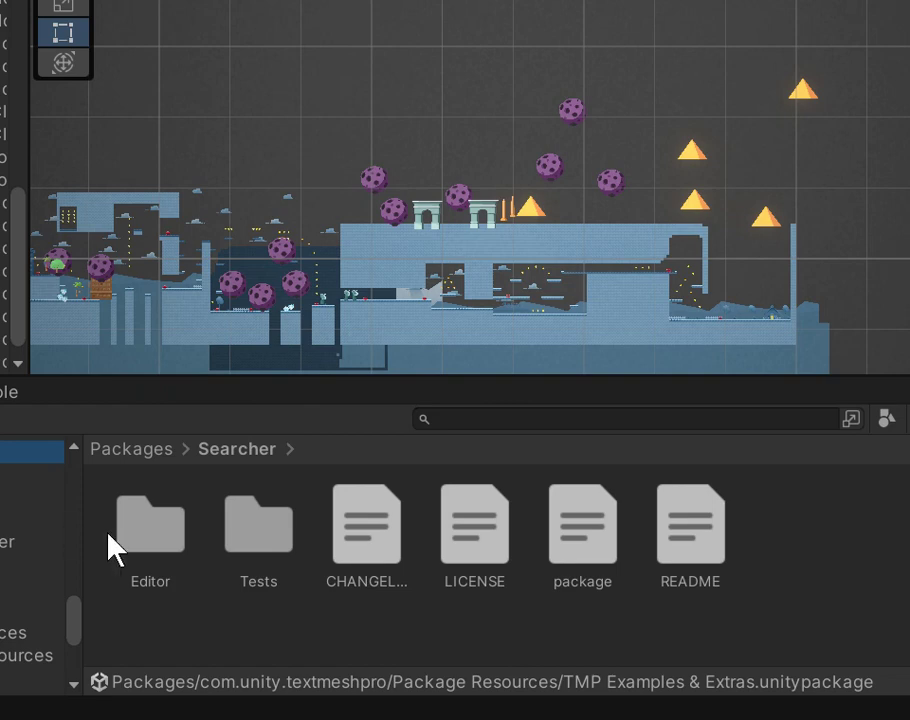
{"action": "left_click", "coordinate": [278, 534]}
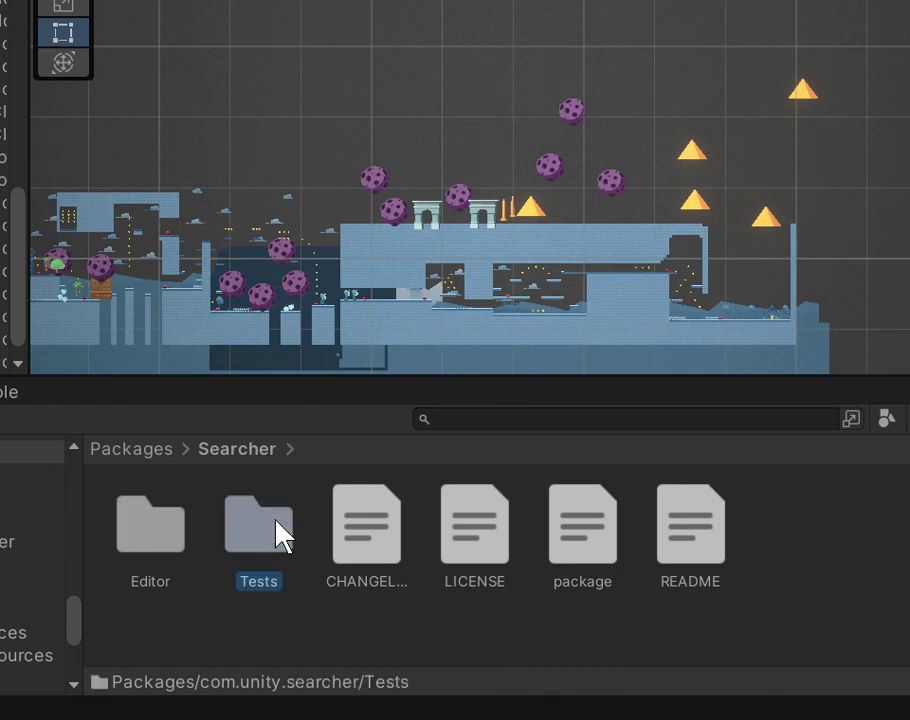
{"action": "double_click", "coordinate": [279, 534]}
{"action": "double_click", "coordinate": [165, 530]}
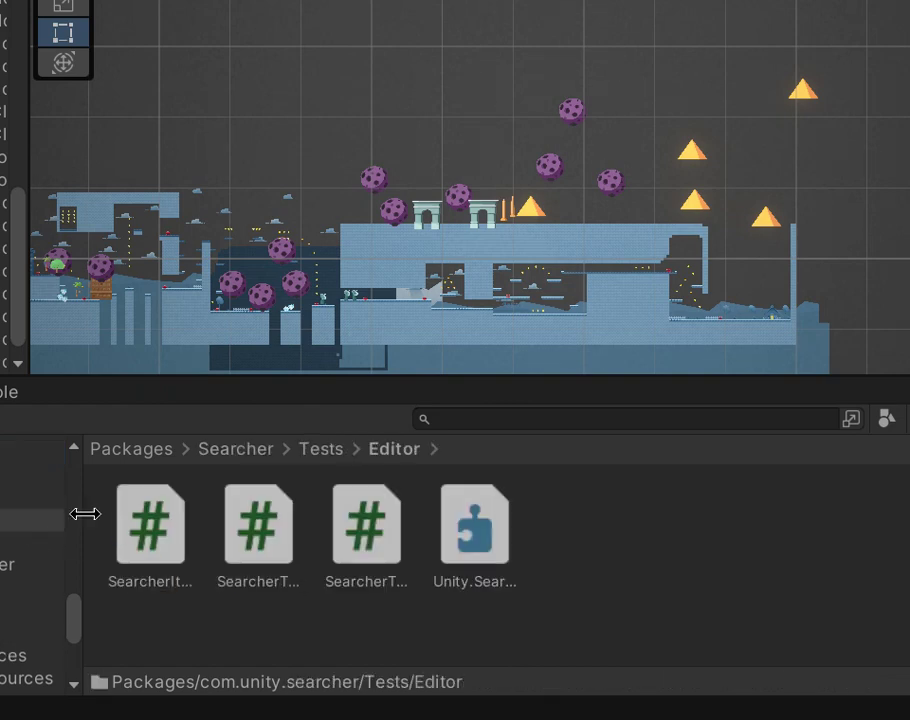
Go back up the package list to view the contents of Searcher's Editor folder, Newtonsoft Json and Cinemachine.
{"action": "left_click", "coordinate": [30, 473]}
{"action": "scroll", "coordinate": [30, 560], "scroll_direction": "up", "scroll_amount": 2}
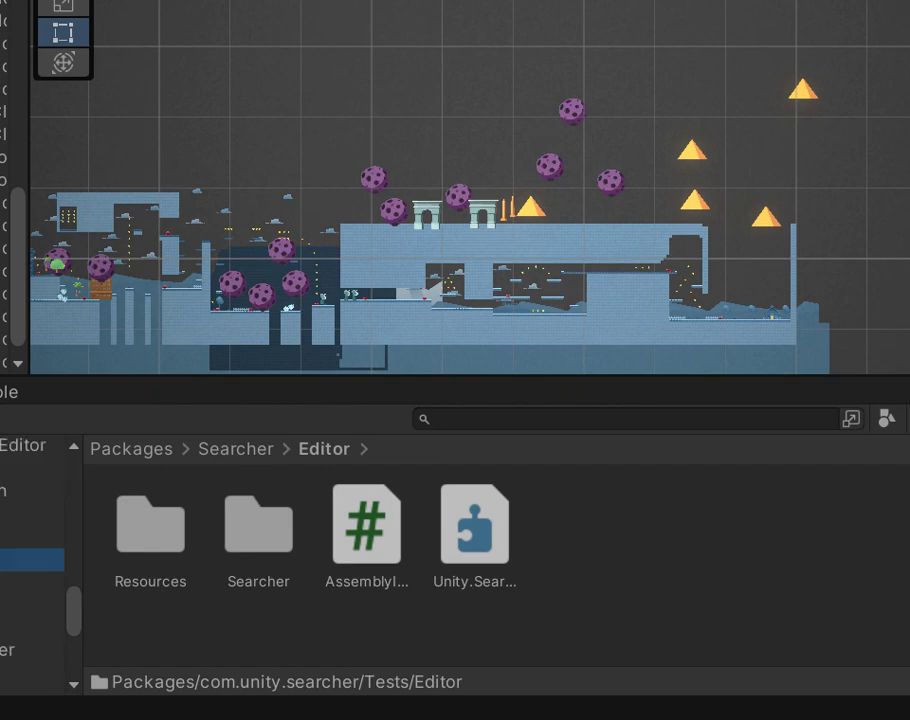
{"action": "left_click", "coordinate": [30, 491]}
{"action": "scroll", "coordinate": [30, 560], "scroll_direction": "up", "scroll_amount": 2}
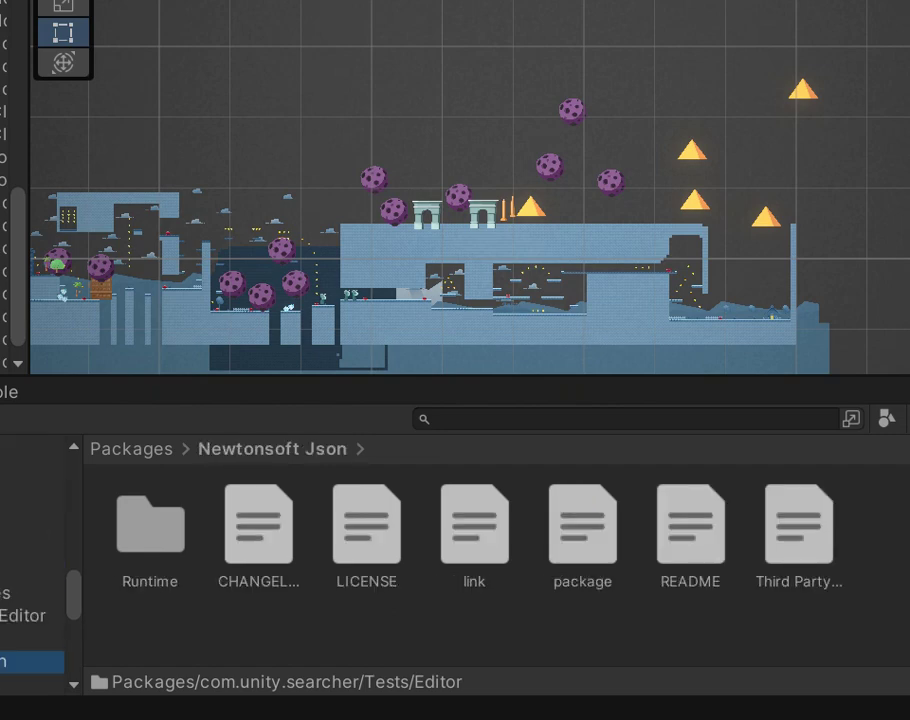
{"action": "left_click", "coordinate": [30, 525]}
{"action": "left_click", "coordinate": [30, 503]}
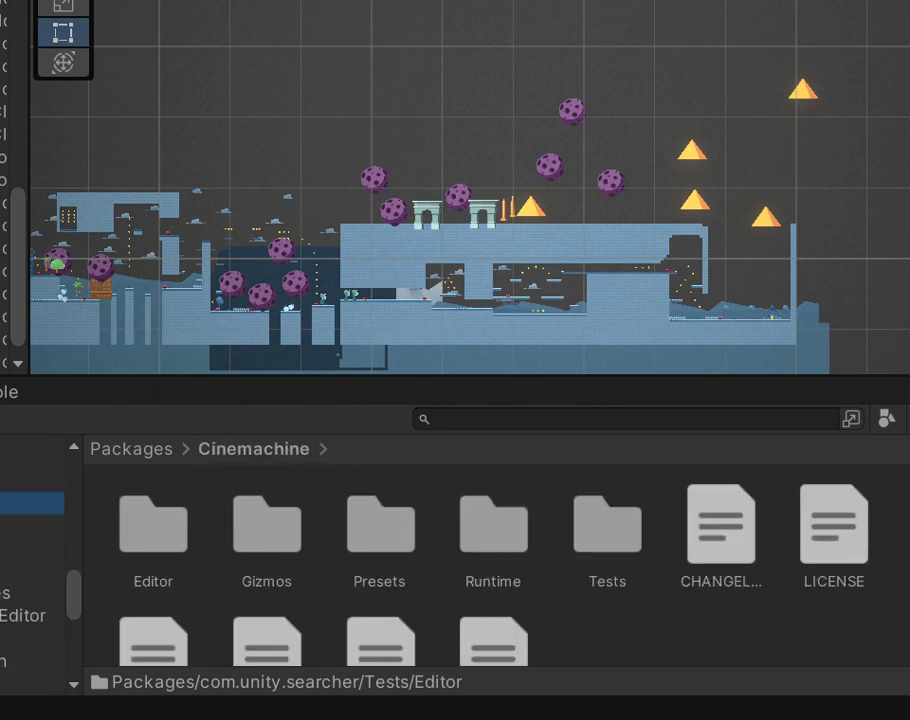
{"action": "scroll", "coordinate": [168, 532], "scroll_direction": "down", "scroll_amount": 2}
{"action": "scroll", "coordinate": [4, 514], "scroll_direction": "up", "scroll_amount": 1}
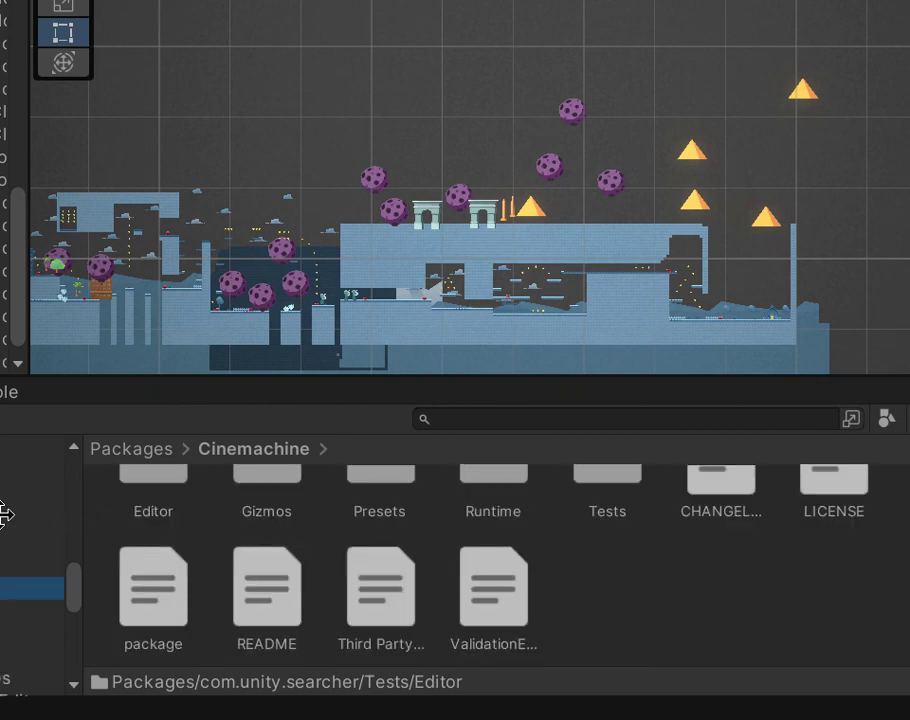
View the Burst package's contents and go back to the project's Tiles assets folder.
{"action": "left_click", "coordinate": [8, 565]}
{"action": "scroll", "coordinate": [30, 550], "scroll_direction": "up", "scroll_amount": 2}
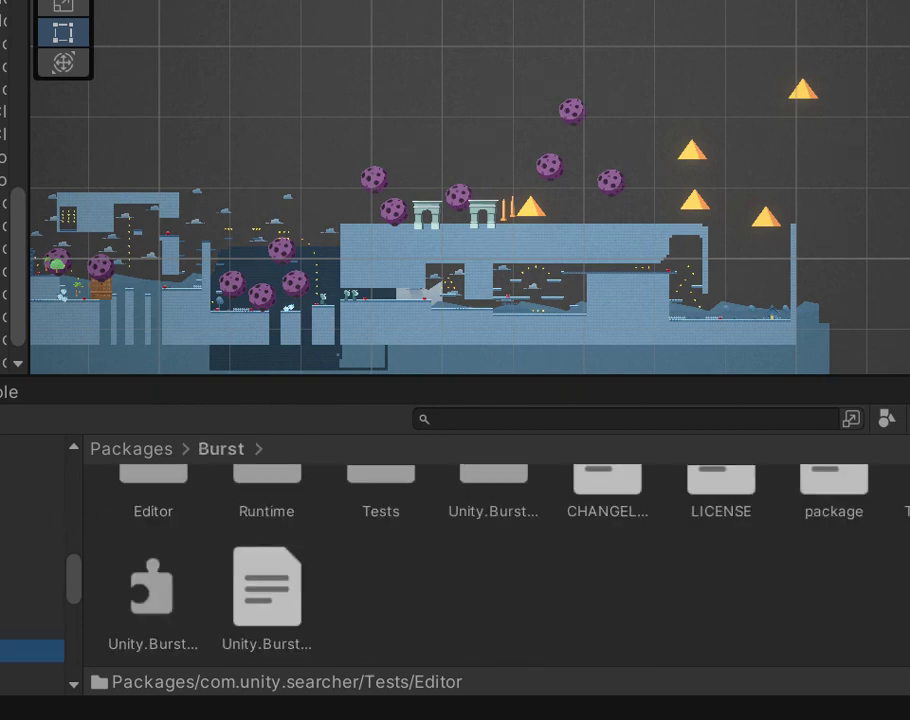
{"action": "left_click", "coordinate": [30, 559]}
{"action": "left_click", "coordinate": [30, 582]}
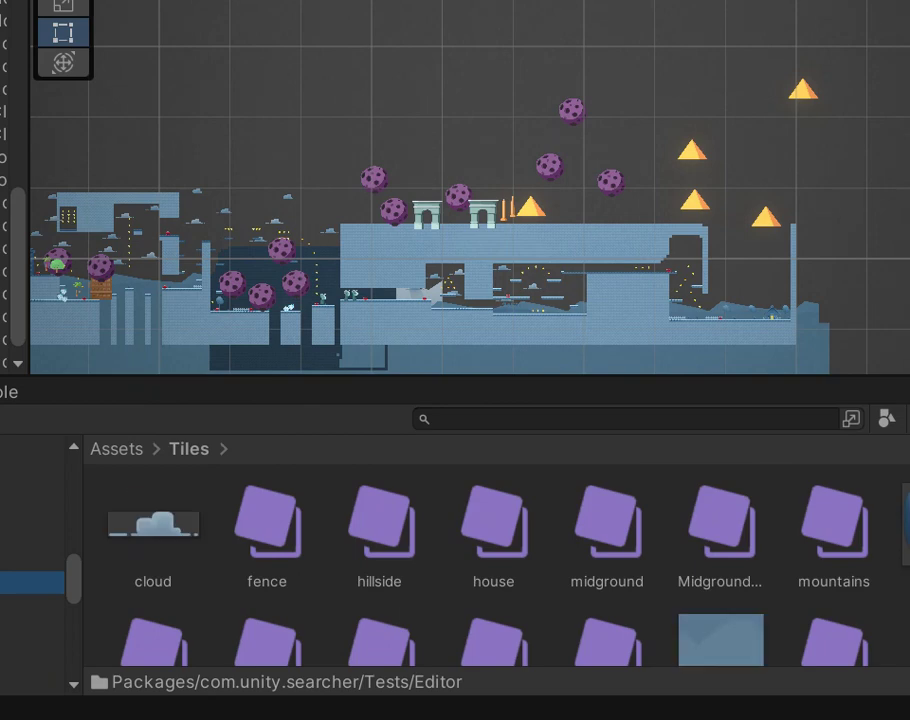
Try to place the cloud tile in the middle of the level scene.
{"action": "left_click_drag", "start_coordinate": [160, 530], "coordinate": [396, 260]}
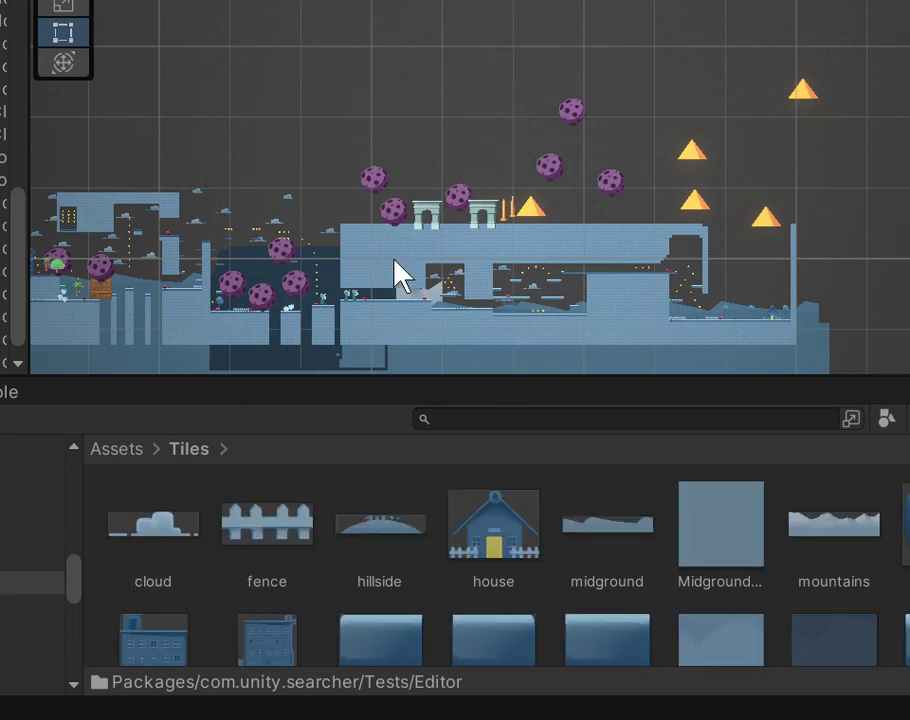
{"action": "scroll", "coordinate": [382, 262], "scroll_direction": "up", "scroll_amount": 5}
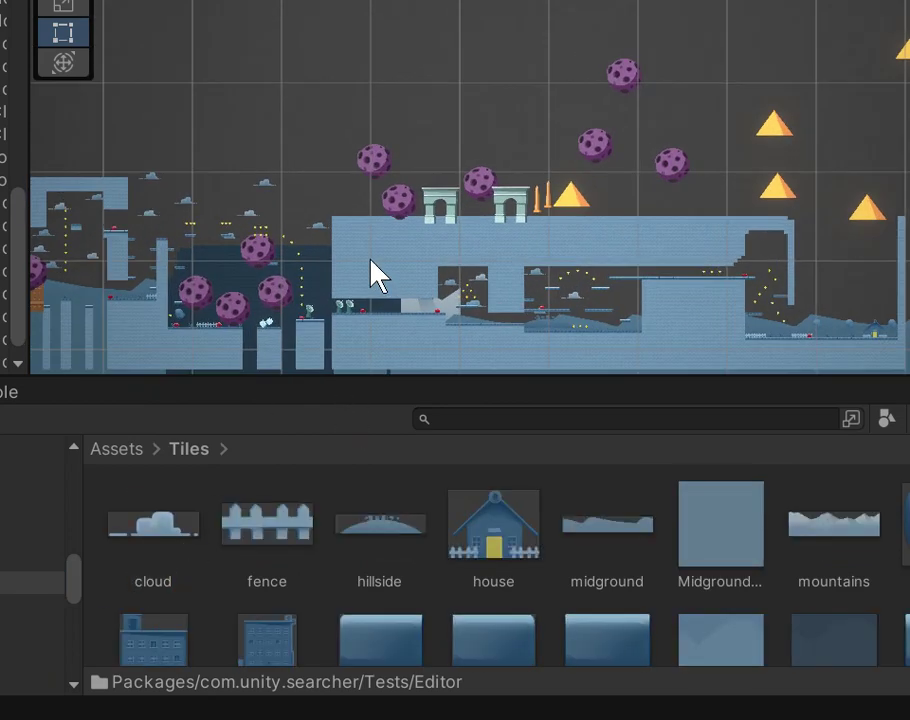
{"action": "scroll", "coordinate": [376, 266], "scroll_direction": "up", "scroll_amount": 1}
Delete the house asset from the Tiles folder.
{"action": "right_click", "coordinate": [504, 535]}
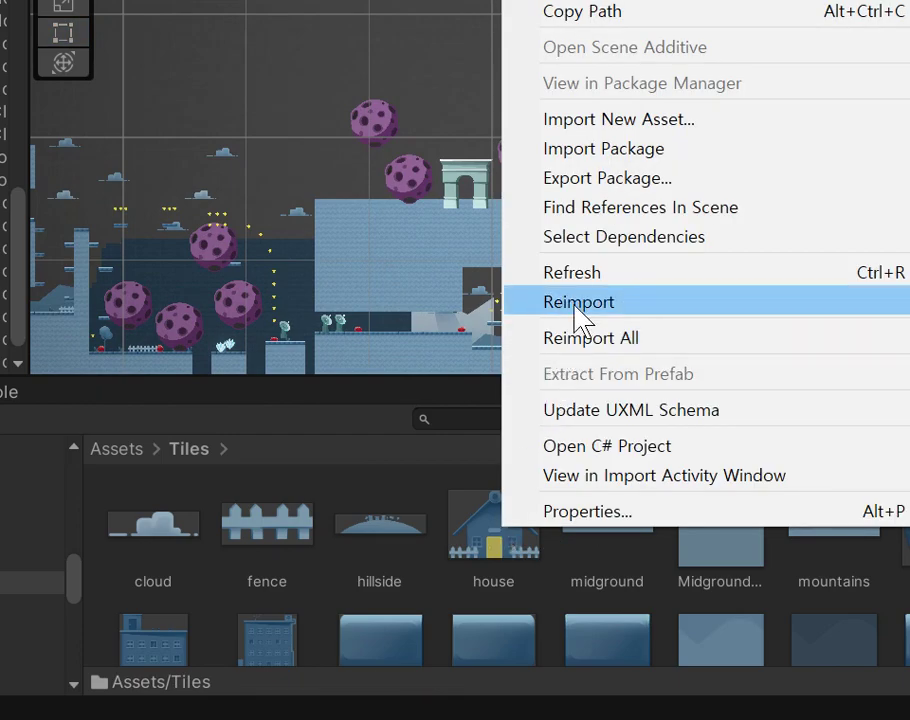
{"action": "left_click", "coordinate": [590, 1]}
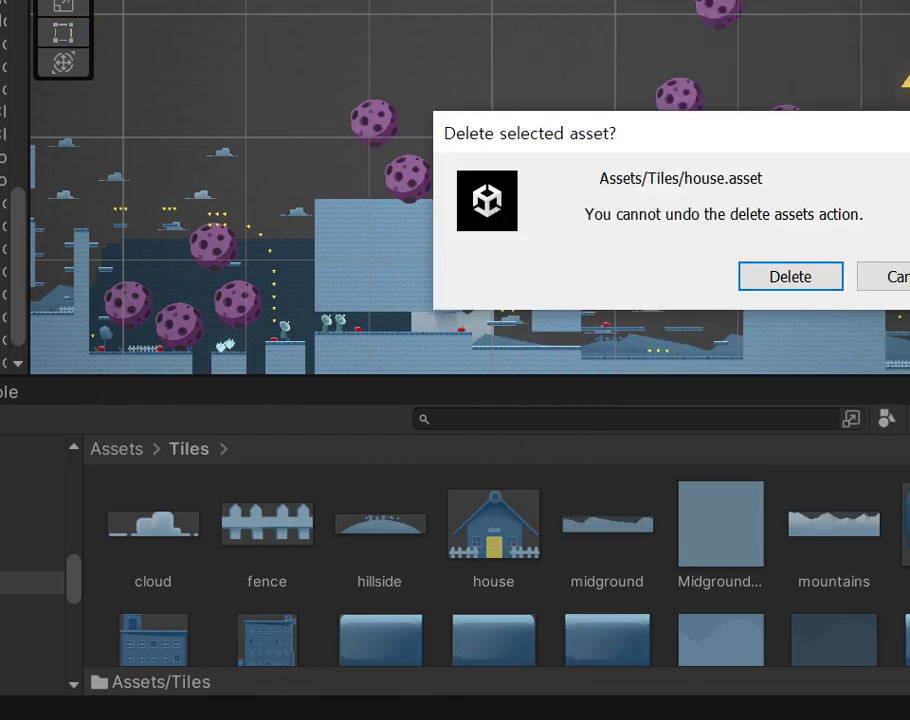
{"action": "left_click", "coordinate": [748, 280]}
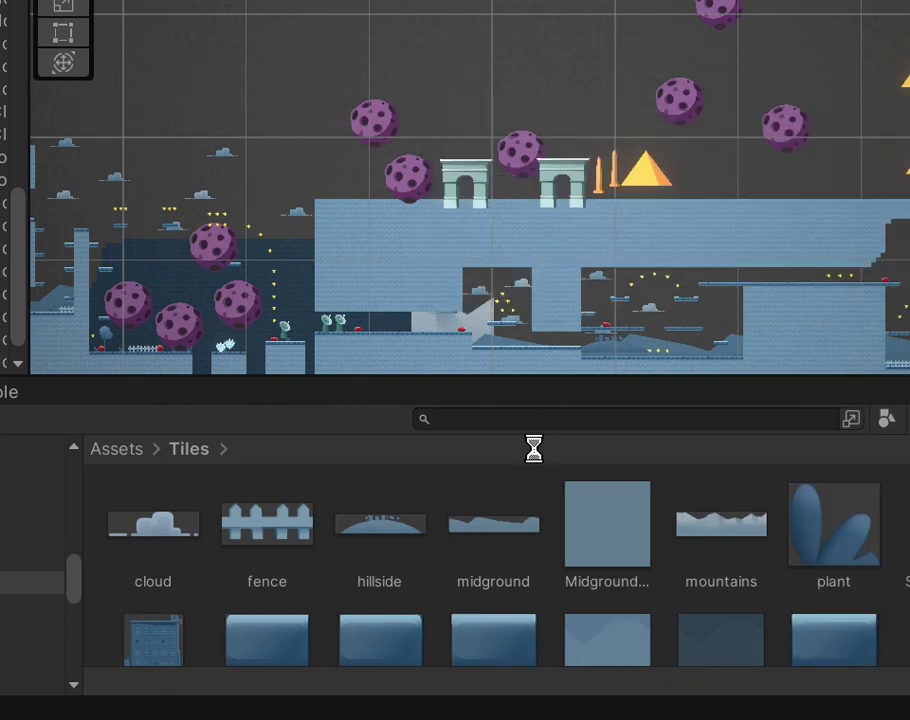
Try to place the midground and mountains tiles in the level scene.
{"action": "left_click_drag", "start_coordinate": [484, 542], "coordinate": [376, 172]}
{"action": "left_click_drag", "start_coordinate": [595, 523], "coordinate": [574, 298]}
{"action": "left_click_drag", "start_coordinate": [724, 520], "coordinate": [548, 589]}
{"action": "scroll", "coordinate": [532, 579], "scroll_direction": "down", "scroll_amount": 2}
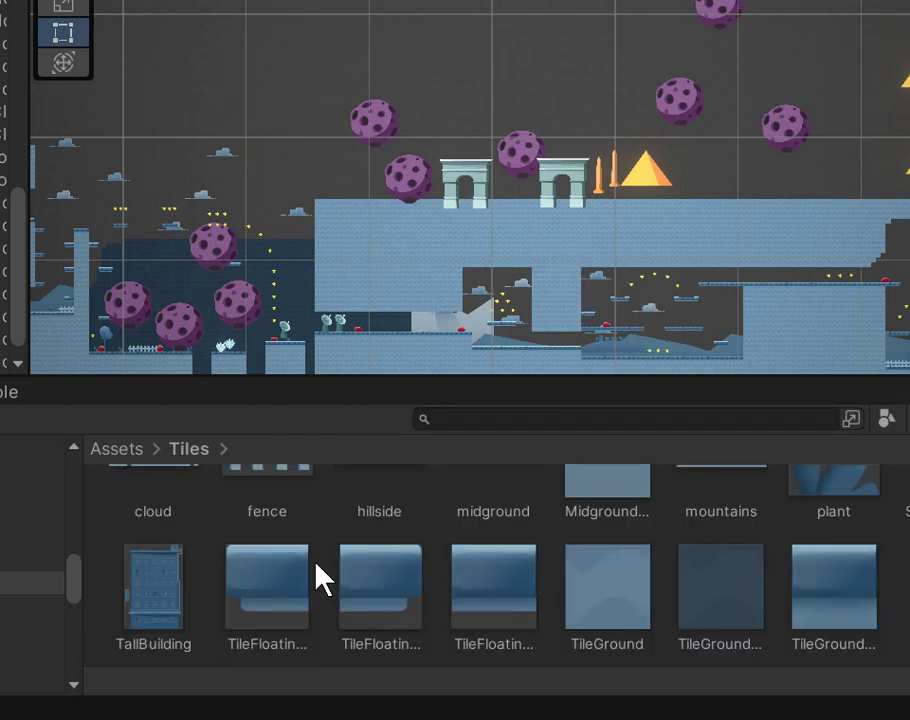
Try to place the tutorial header image and the Tutorials asset from the Tutorials folder in the level.
{"action": "left_click", "coordinate": [25, 605]}
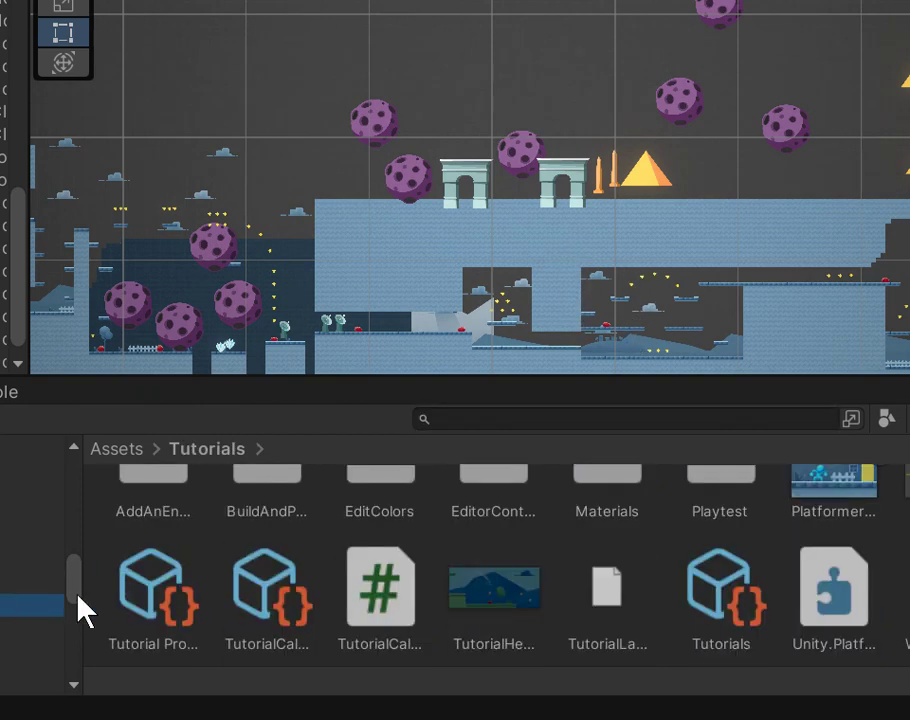
{"action": "left_click_drag", "start_coordinate": [497, 603], "coordinate": [502, 169]}
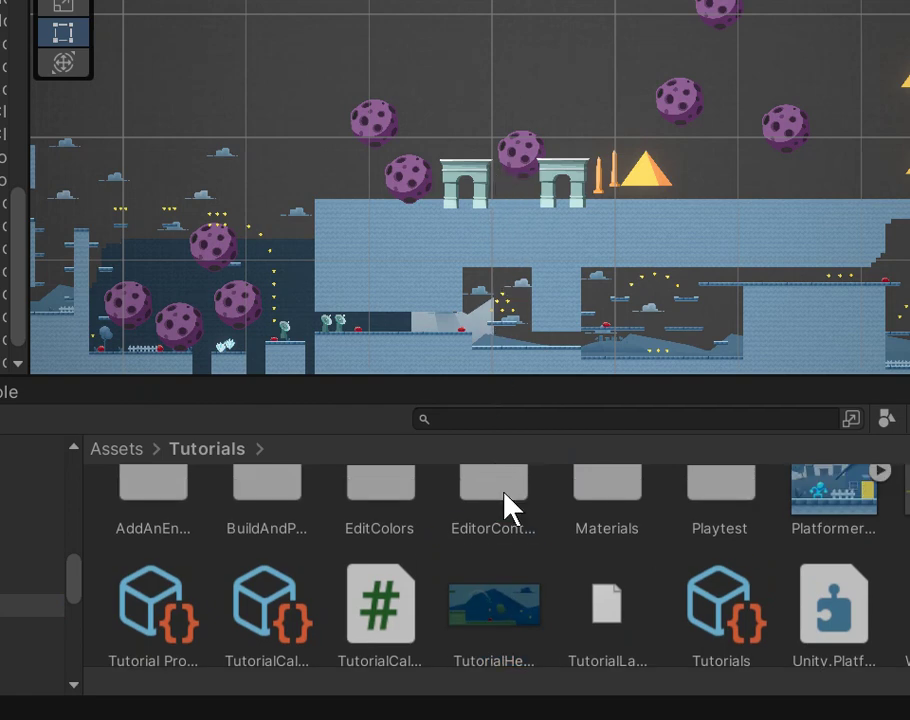
{"action": "left_click_drag", "start_coordinate": [727, 588], "coordinate": [430, 163]}
Return to the Tiles folder and try to place the TallBuilding tile in the level scene.
{"action": "right_click", "coordinate": [5, 601]}
{"action": "left_click", "coordinate": [25, 650]}
{"action": "left_click", "coordinate": [25, 582]}
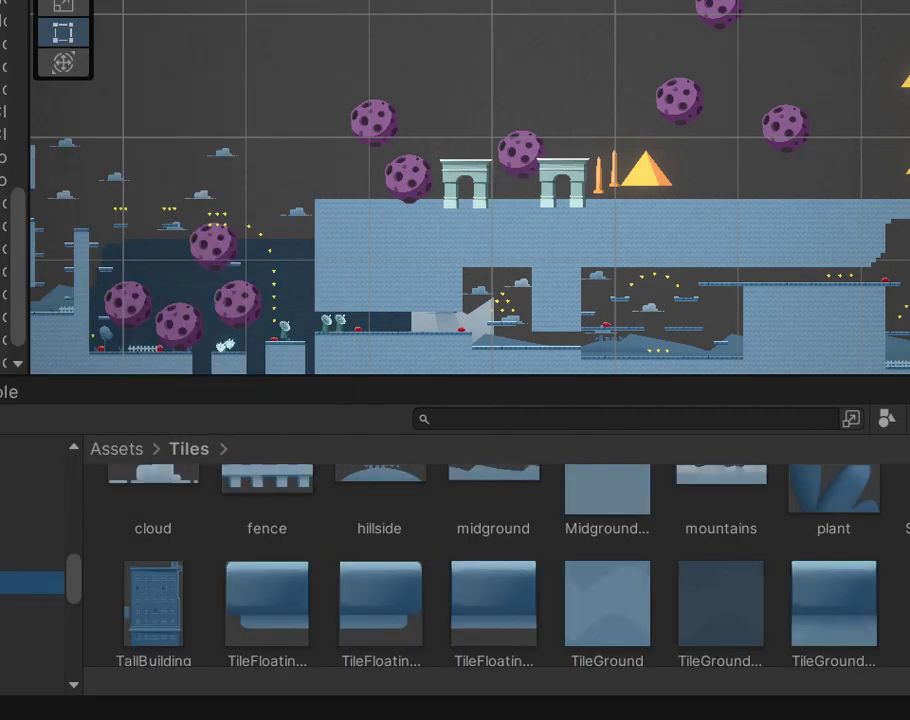
{"action": "left_click_drag", "start_coordinate": [112, 589], "coordinate": [256, 418]}
{"action": "left_click", "coordinate": [180, 597]}
{"action": "left_click_drag", "start_coordinate": [174, 583], "coordinate": [405, 262]}
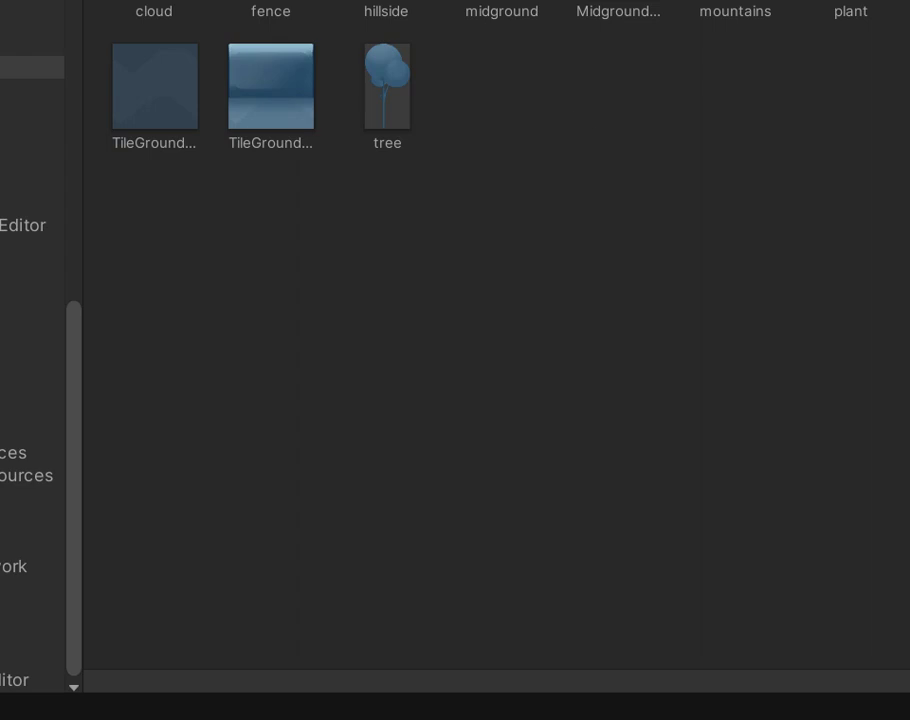
{"action": "key", "text": "alt+f"}
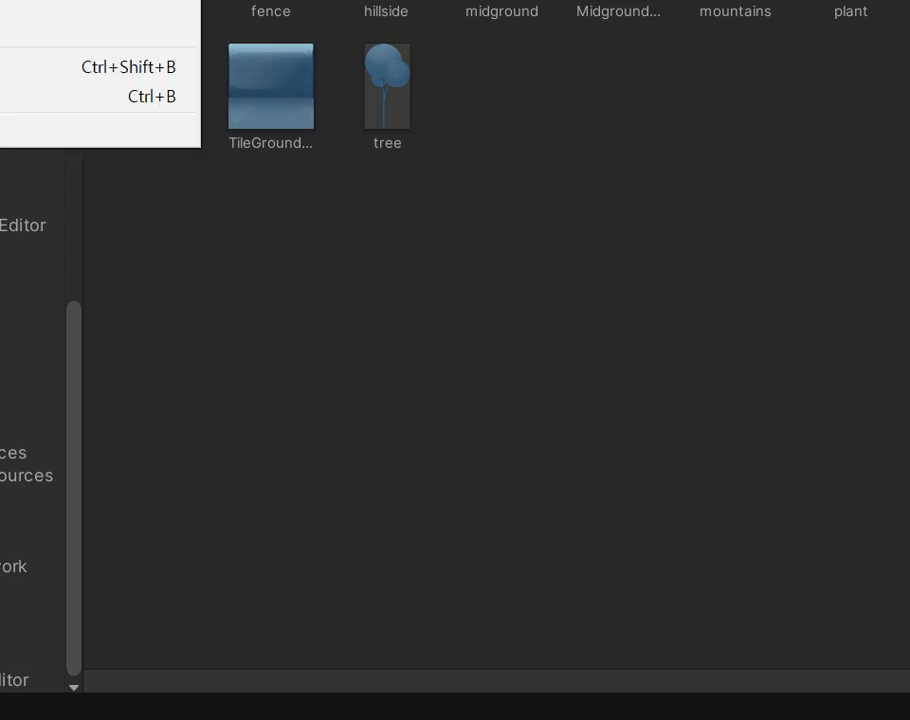
{"action": "key", "text": "Escape"}
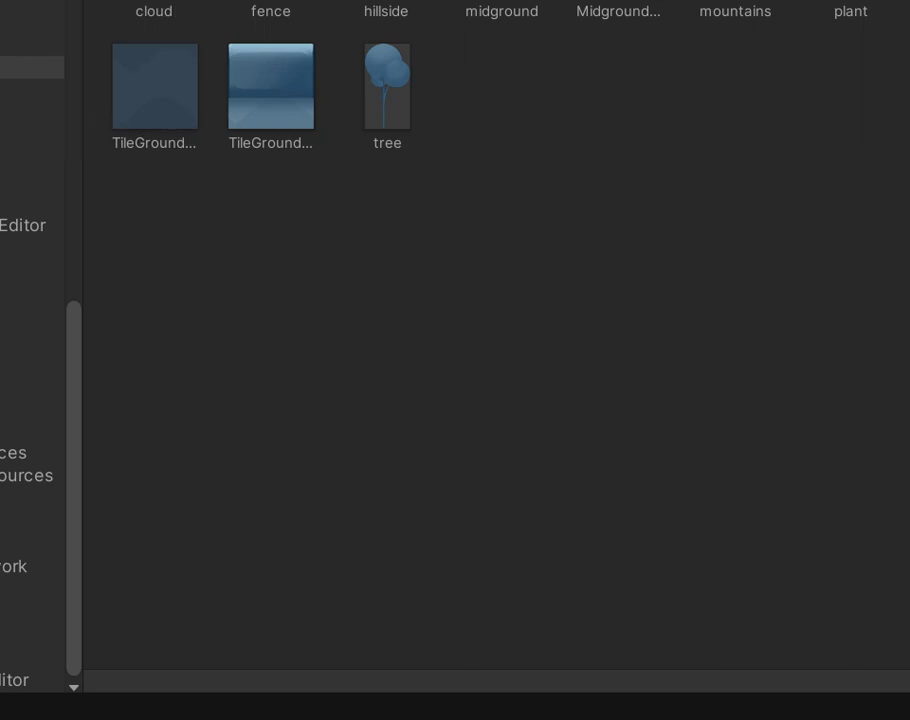
{"action": "key", "text": "alt+f"}
{"action": "key", "text": "Escape"}
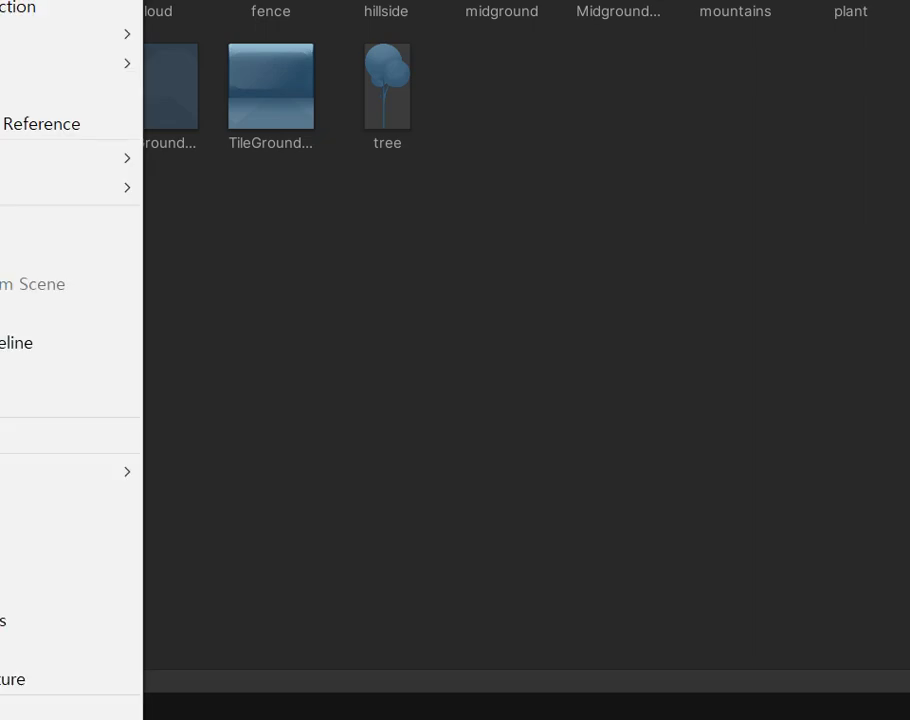
{"action": "key", "text": "Escape"}
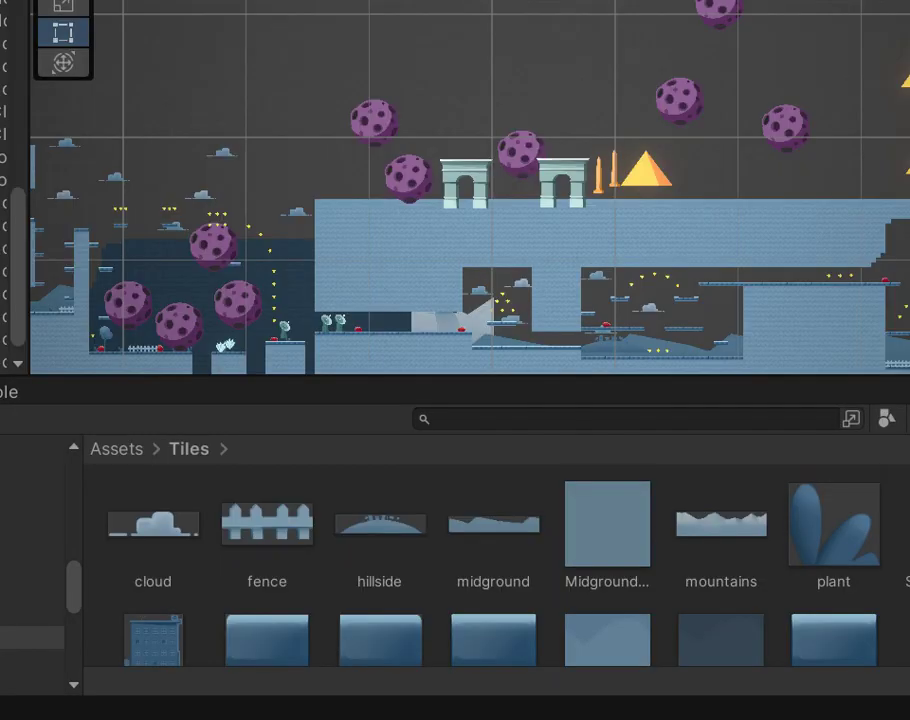
{"action": "key", "text": "alt+f"}
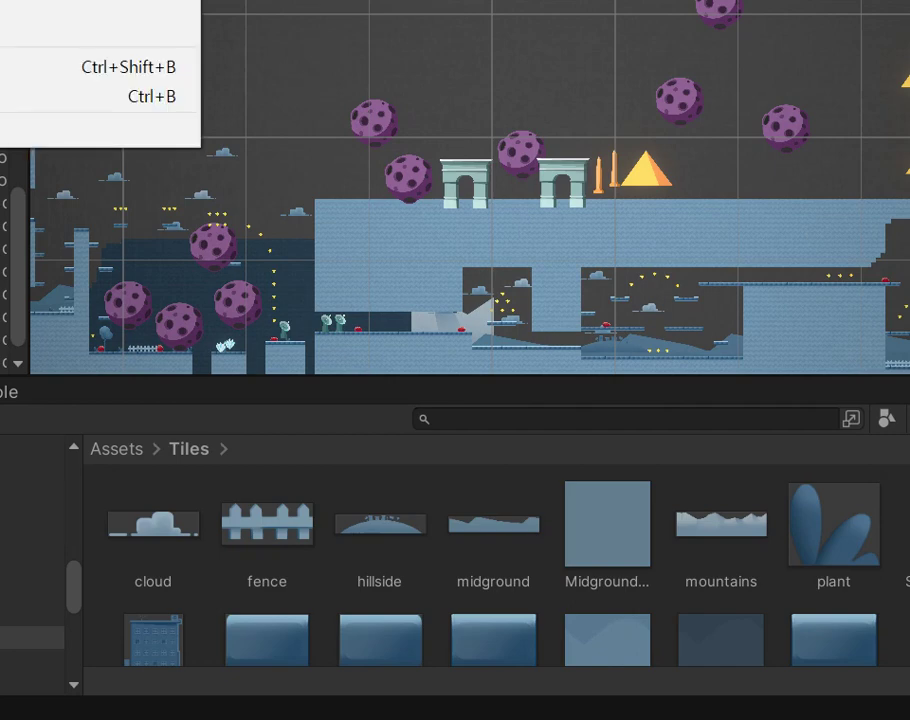
{"action": "key", "text": "Escape"}
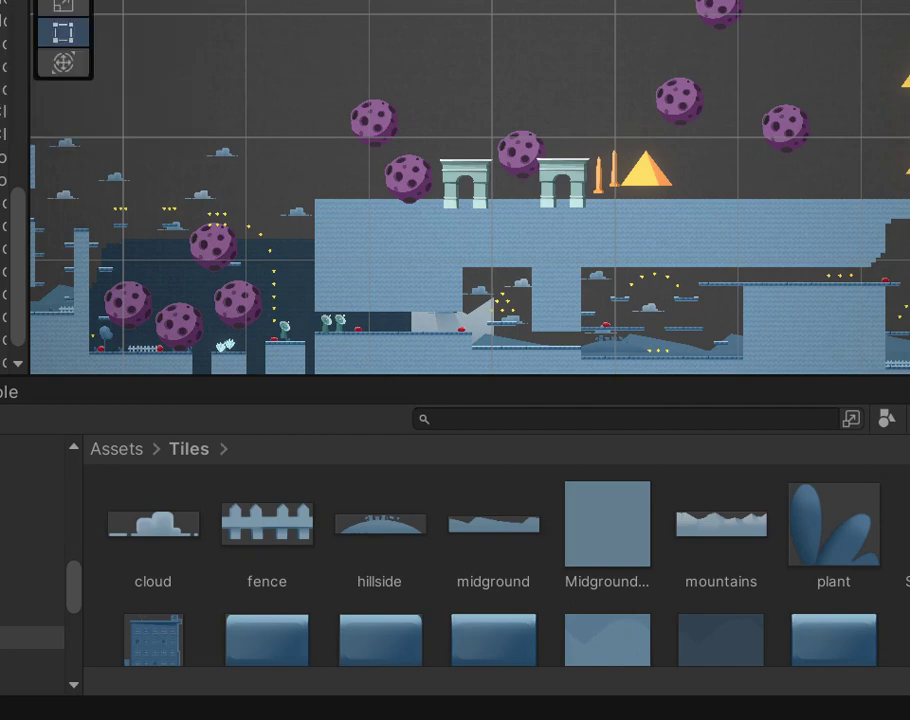
Save the scene as a scene template named 가나온2 with the file type set to All files.
{"action": "key", "text": "alt+f"}
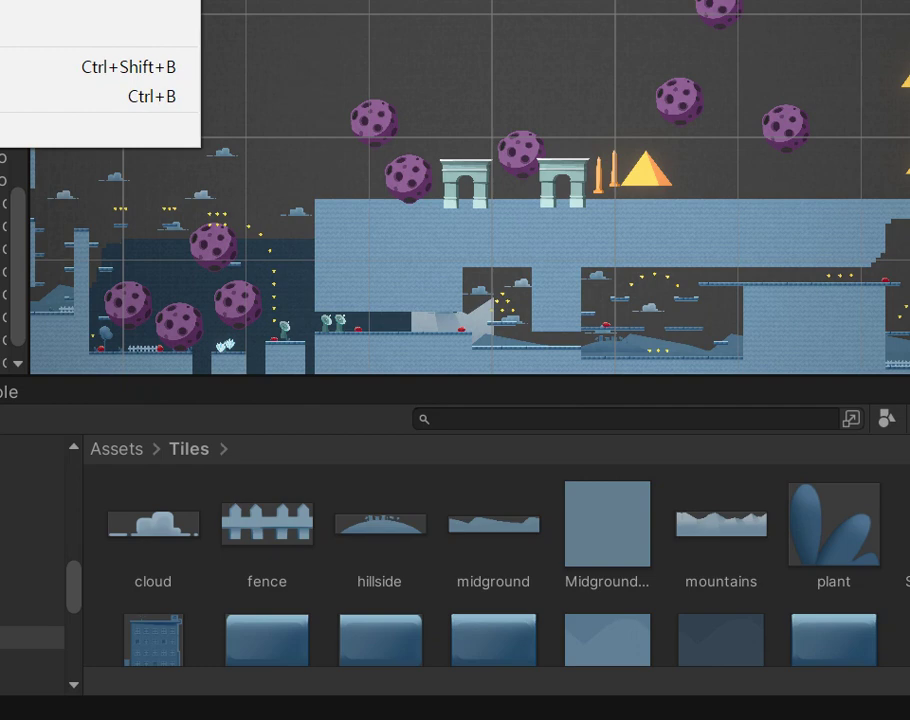
{"action": "key", "text": "Escape"}
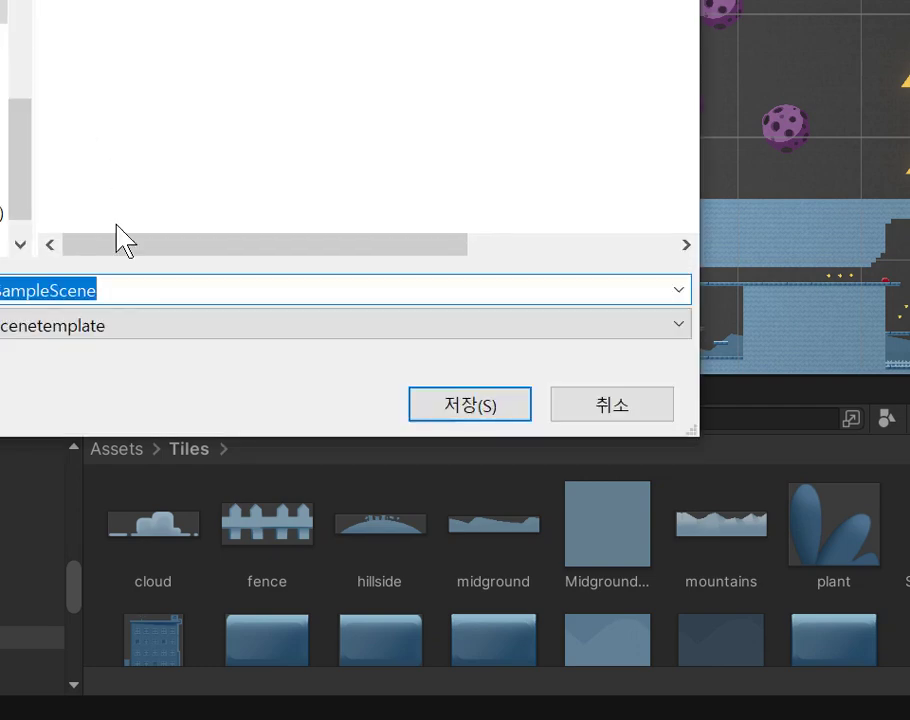
{"action": "left_click", "coordinate": [131, 316]}
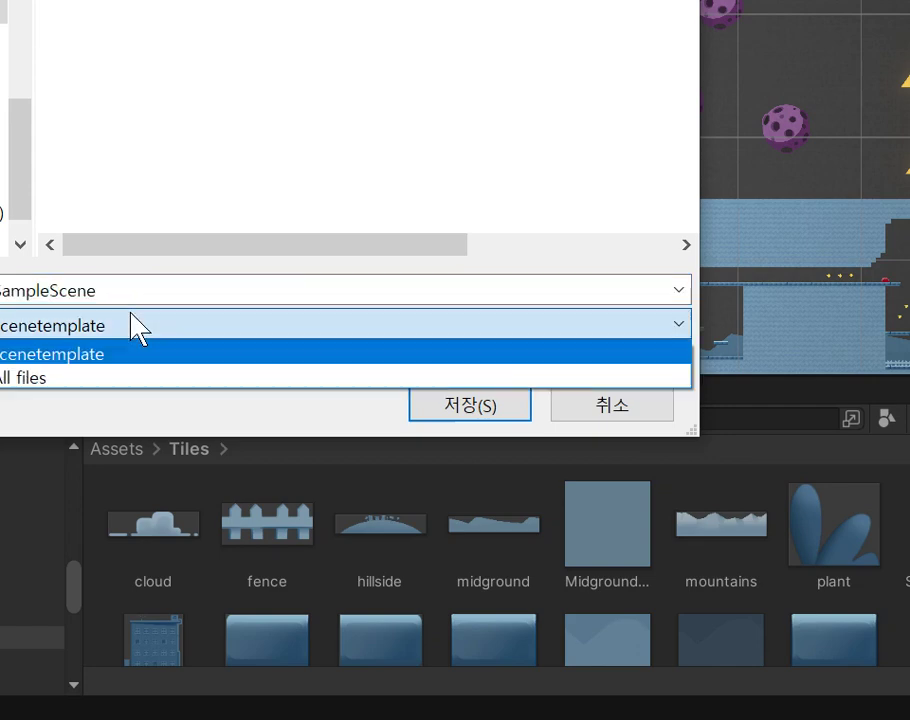
{"action": "left_click", "coordinate": [102, 386]}
{"action": "double_click", "coordinate": [142, 290]}
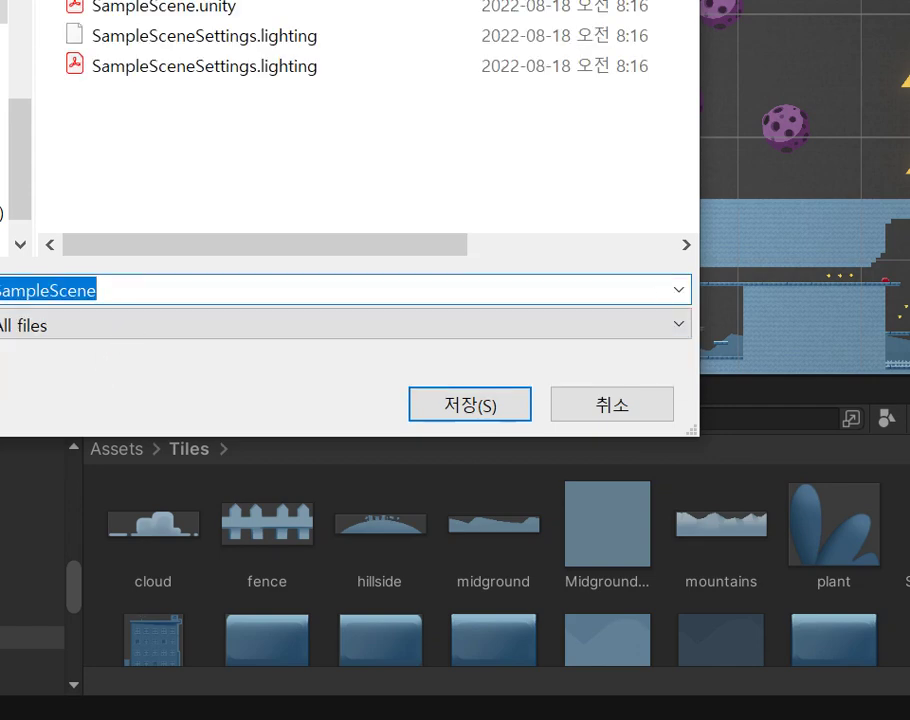
{"action": "type", "text": "겨ㅜ"}
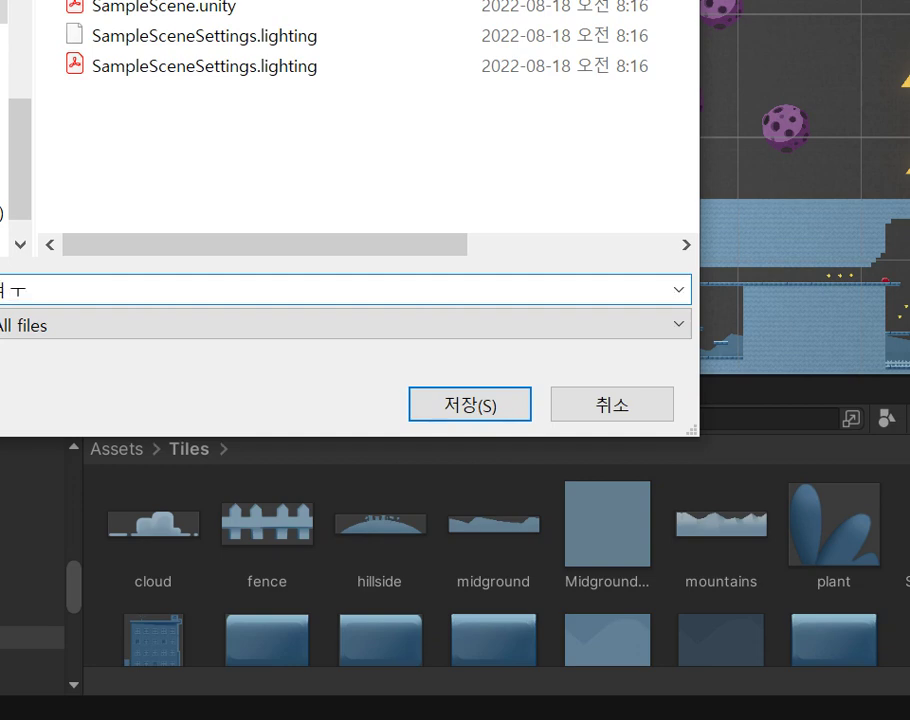
{"action": "key", "text": "ctrl+a"}
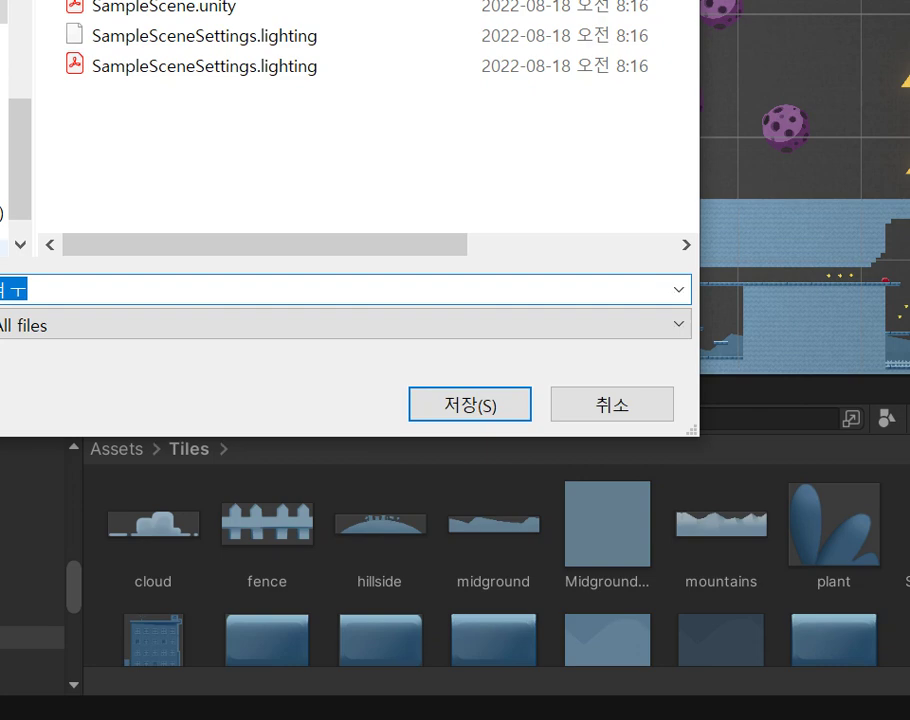
{"action": "type", "text": "ㅕㅜㅑ쇼"}
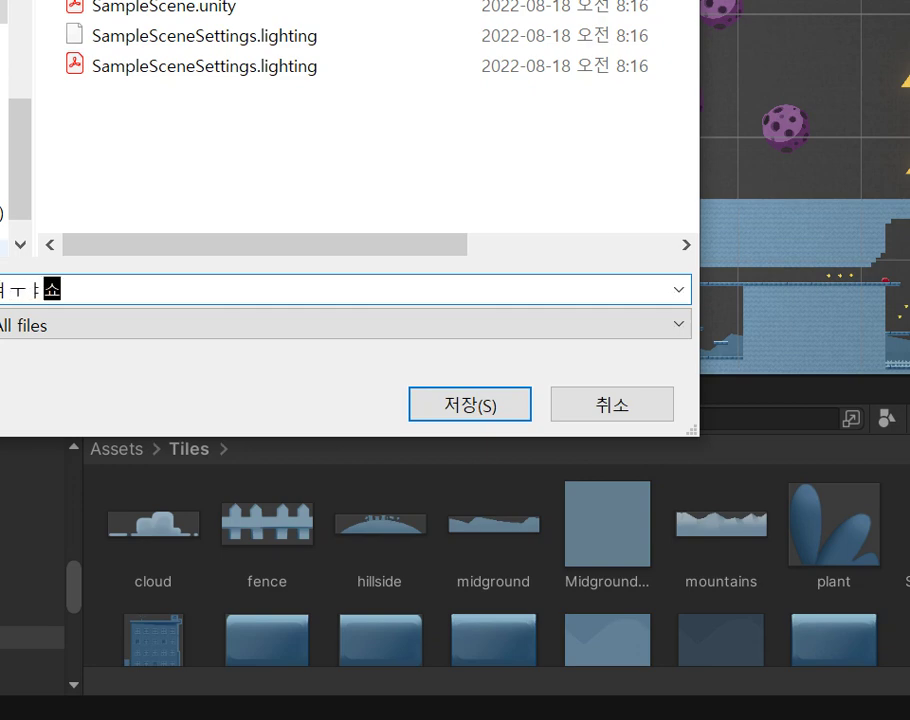
{"action": "key", "text": "ctrl+a"}
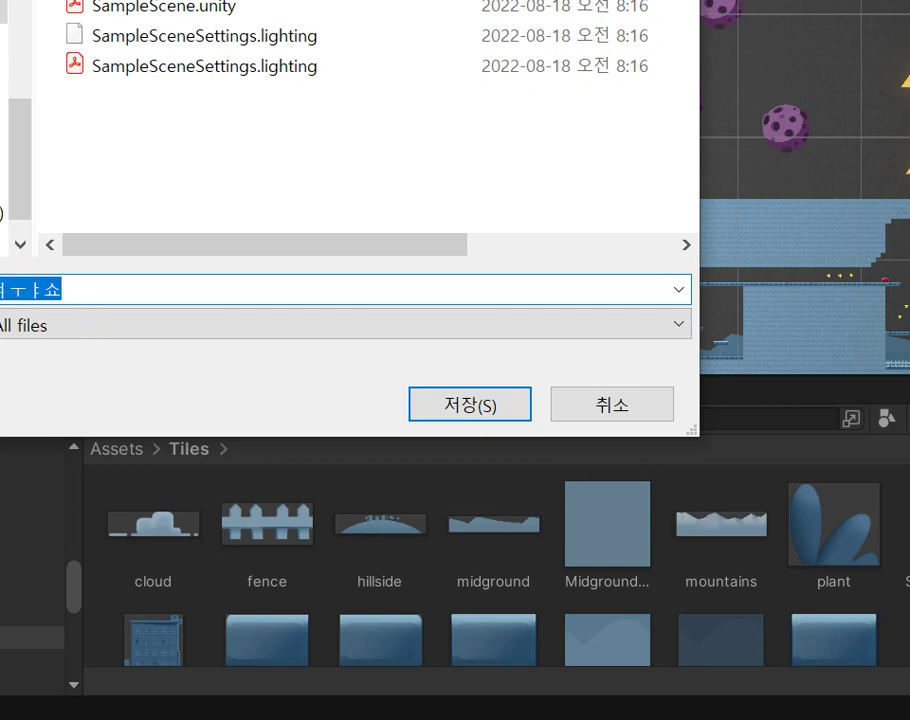
{"action": "type", "text": "가나온"}
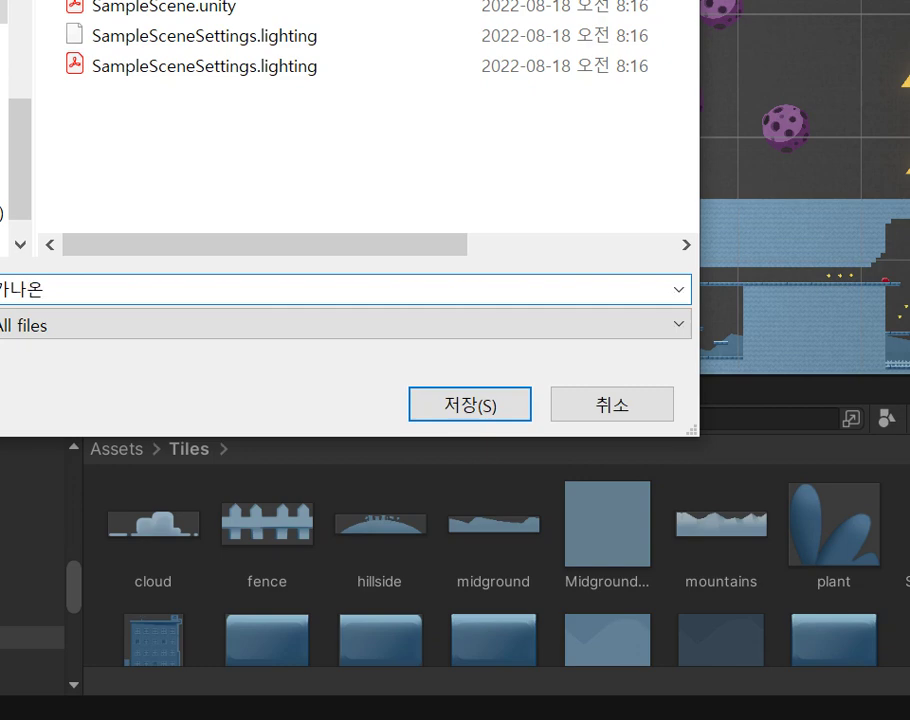
{"action": "type", "text": "2"}
{"action": "left_click", "coordinate": [468, 404]}
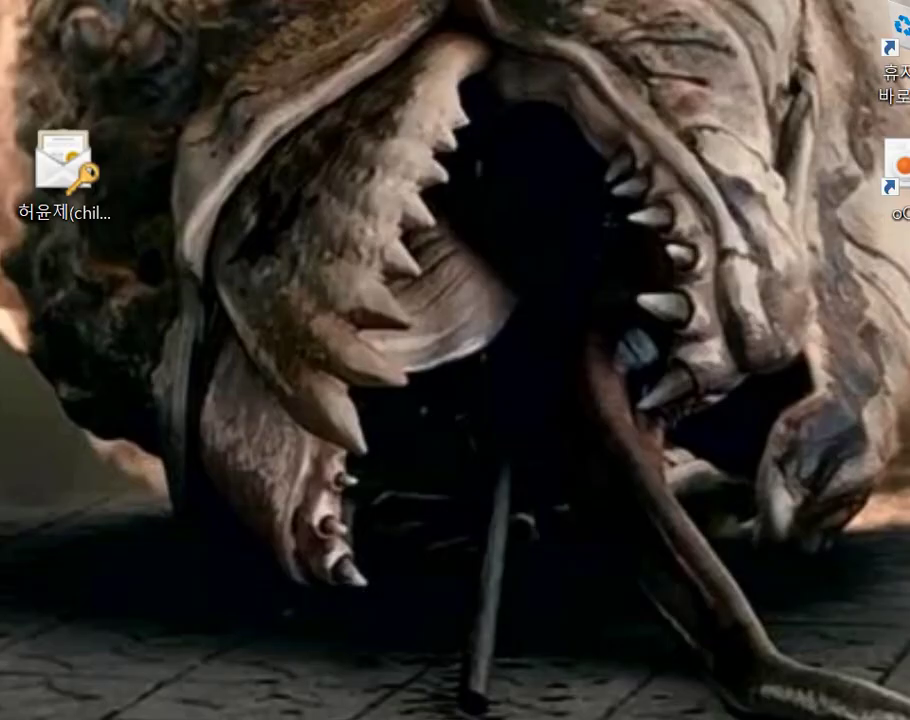
{"action": "left_click_drag", "start_coordinate": [698, 344], "coordinate": [11, 5]}
{"action": "left_click_drag", "start_coordinate": [340, 222], "coordinate": [11, 5]}
{"action": "left_click_drag", "start_coordinate": [297, 166], "coordinate": [193, 220]}
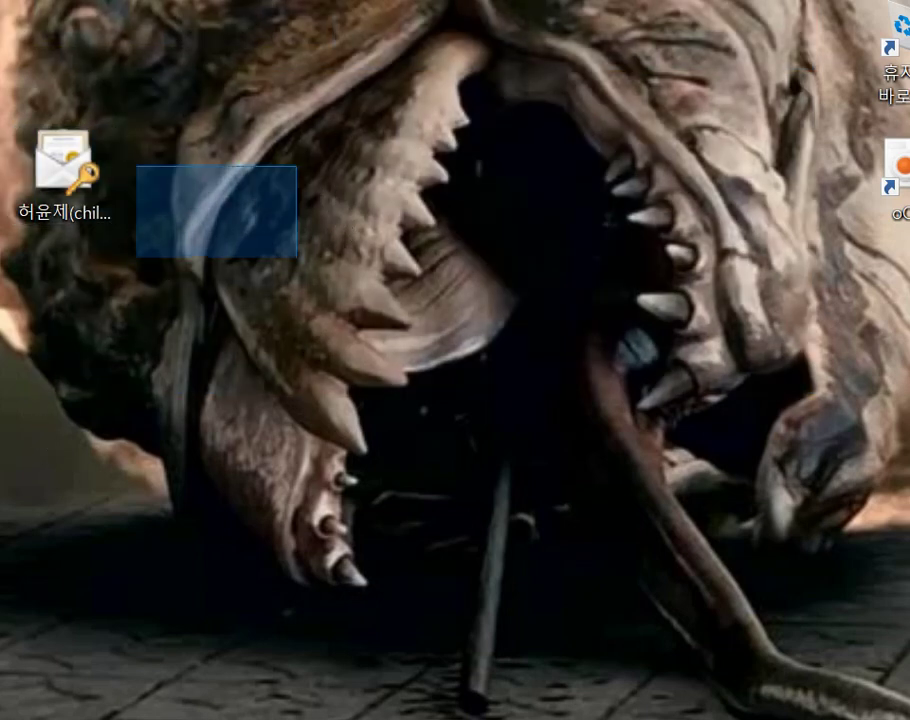
{"action": "left_click_drag", "start_coordinate": [250, 238], "coordinate": [0, 670]}
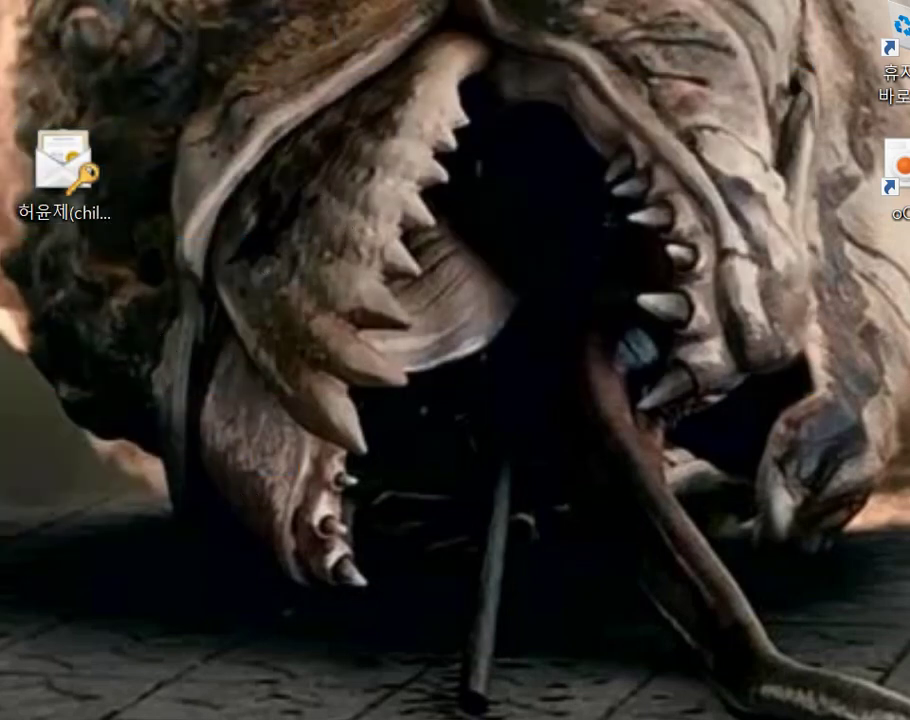
Search Windows for the Autodesk Fusion 360 app.
{"action": "mouse_move", "coordinate": [5, 715]}
{"action": "key", "text": "super+s"}
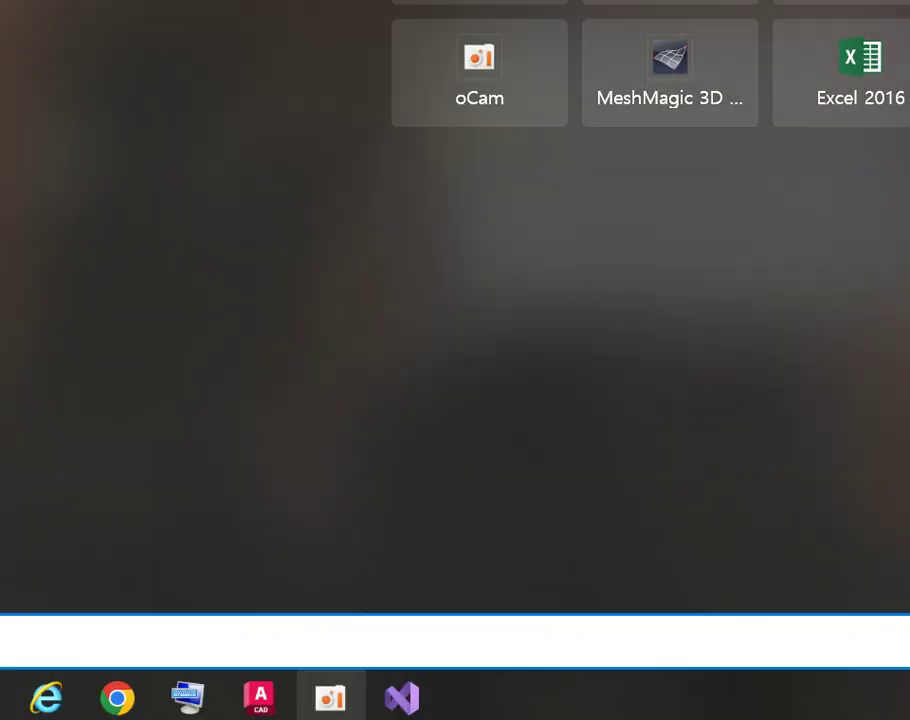
{"action": "type", "text": "cmd"}
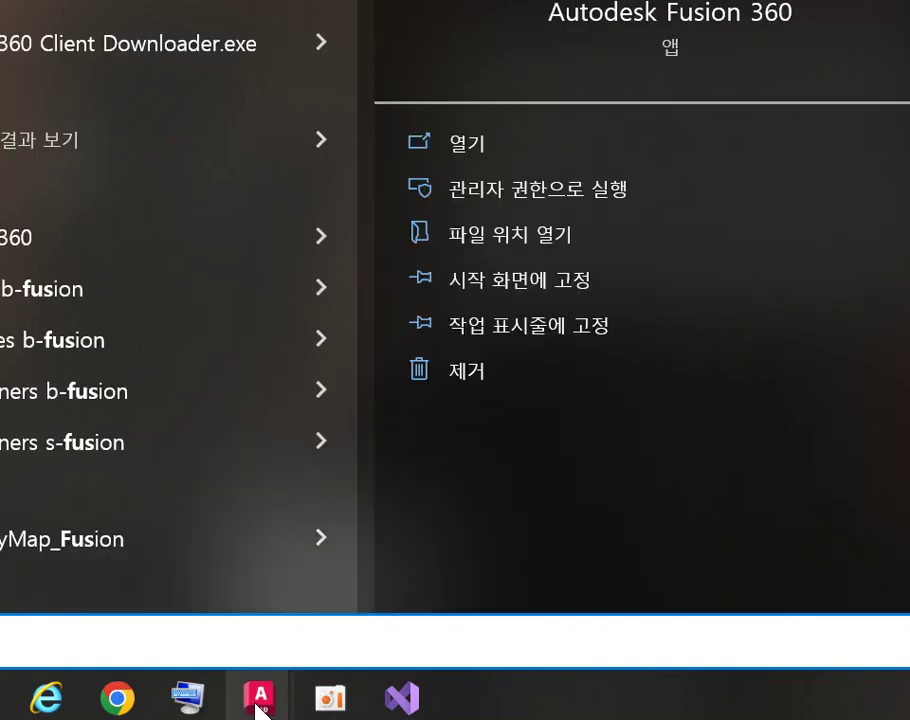
{"action": "left_click", "coordinate": [260, 705]}
{"action": "left_click", "coordinate": [877, 283]}
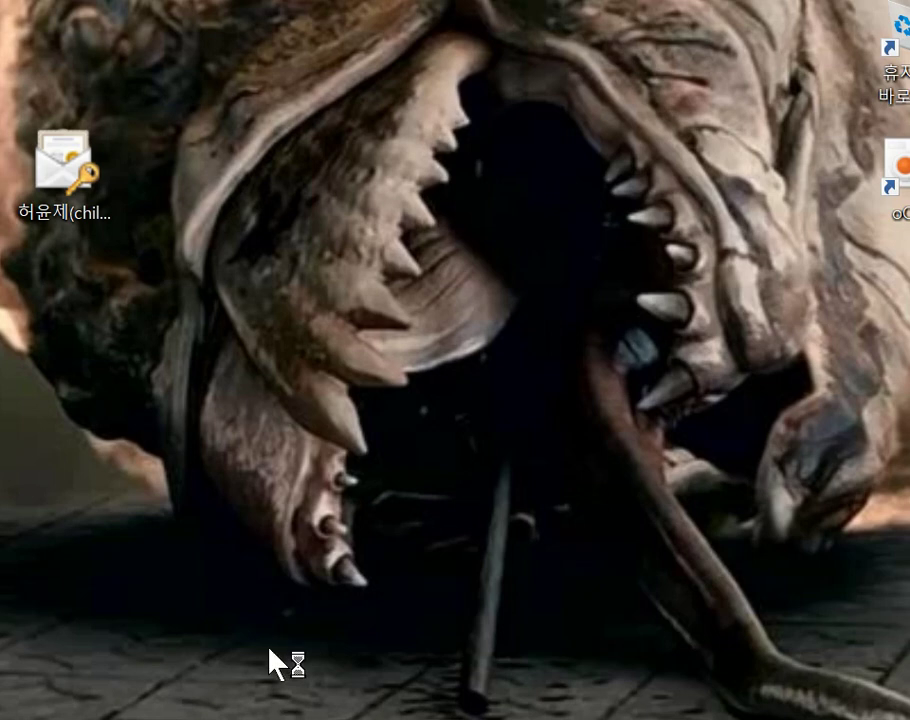
{"action": "key", "text": "super"}
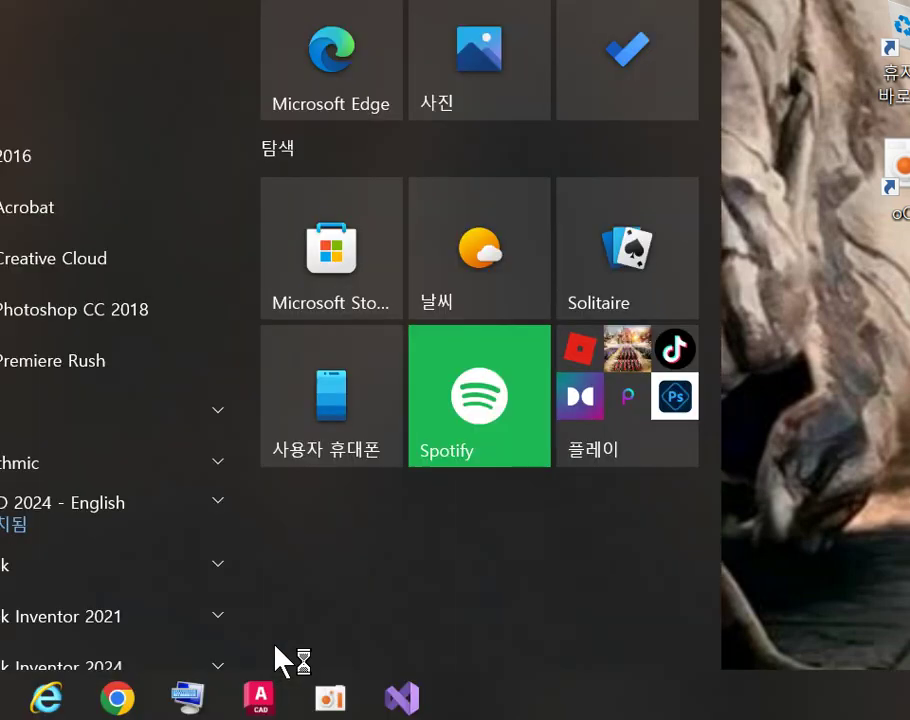
{"action": "mouse_move", "coordinate": [318, 700]}
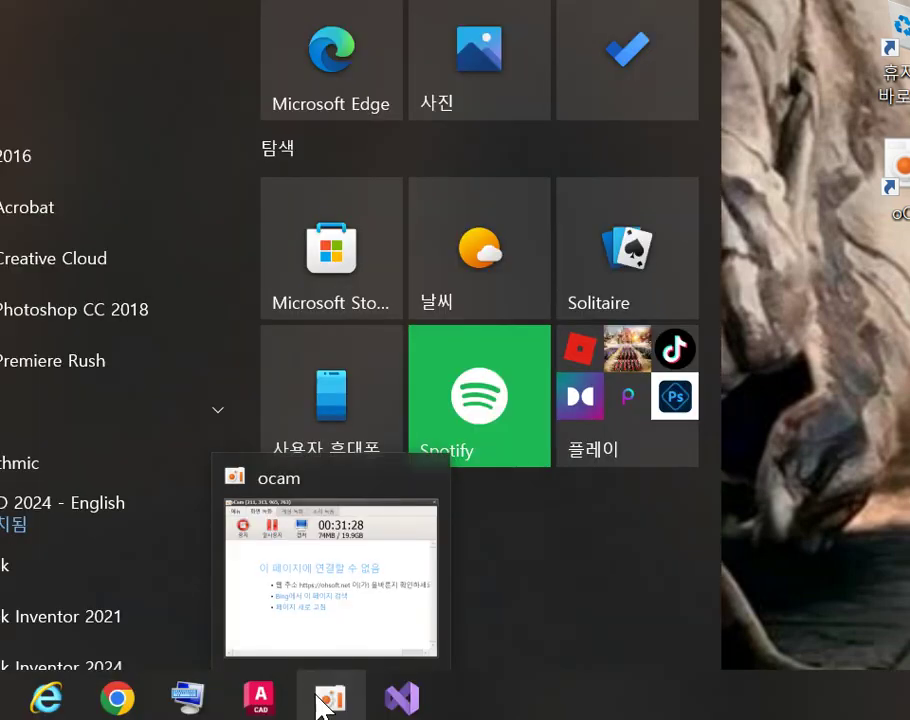
Switch to the open Drawing4.dwg window in AutoCAD.
{"action": "left_click", "coordinate": [853, 416]}
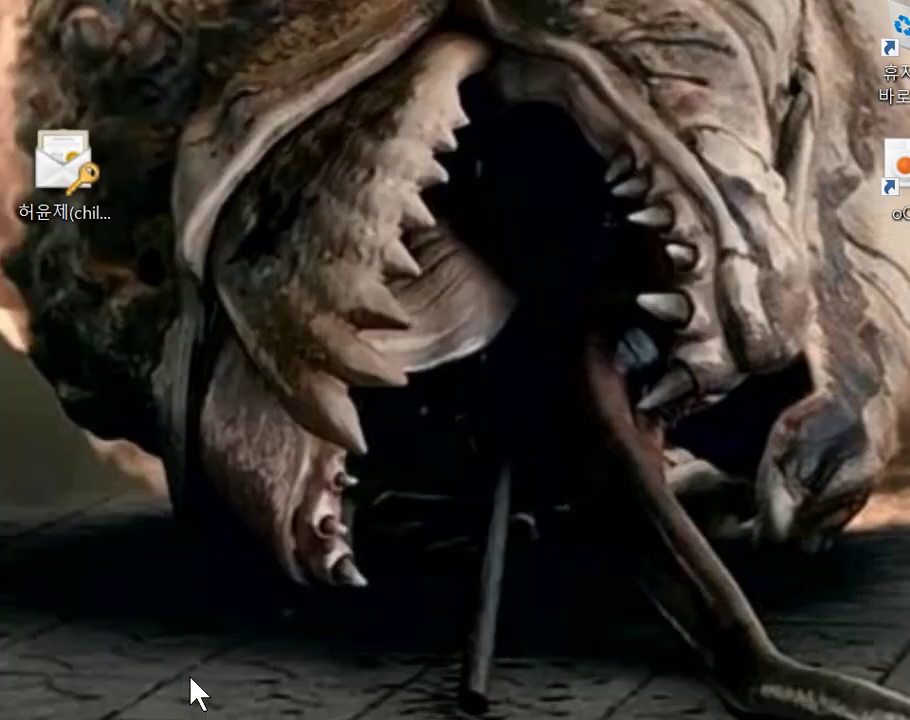
{"action": "key", "text": "super"}
{"action": "mouse_move", "coordinate": [358, 703]}
{"action": "mouse_move", "coordinate": [272, 695]}
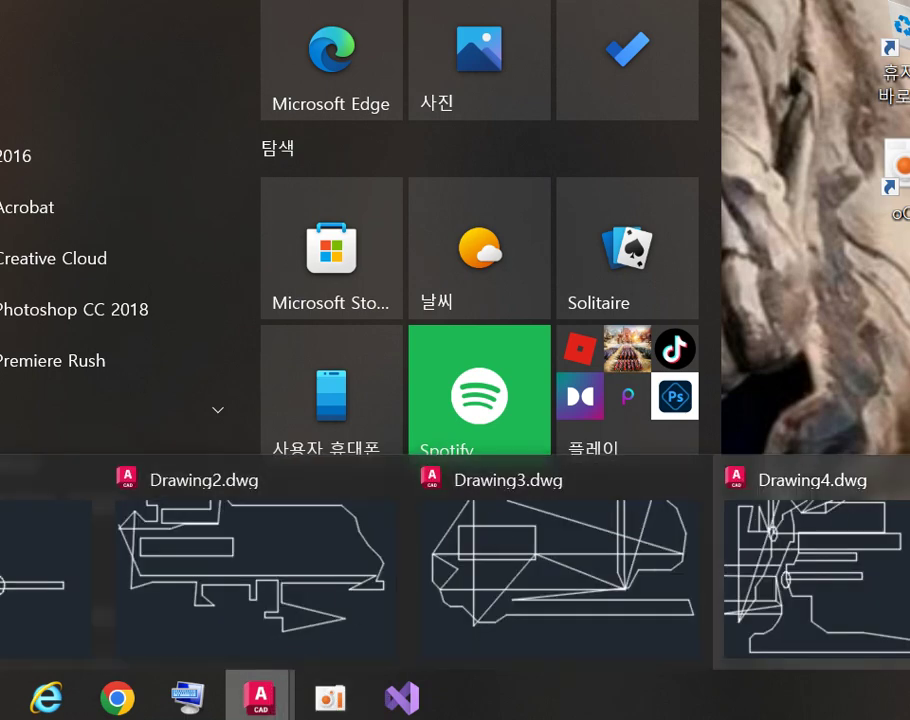
{"action": "left_click", "coordinate": [754, 524]}
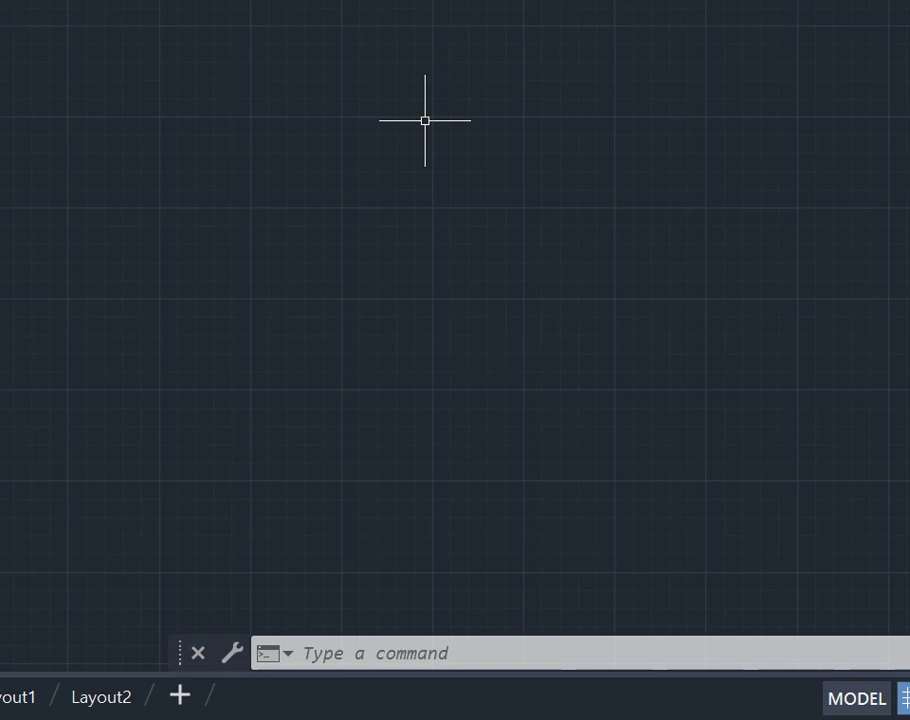
Draw a three-point arc with the ARC command, curving down to the left in the upper-left area of the drawing.
{"action": "type", "text": "ARC"}
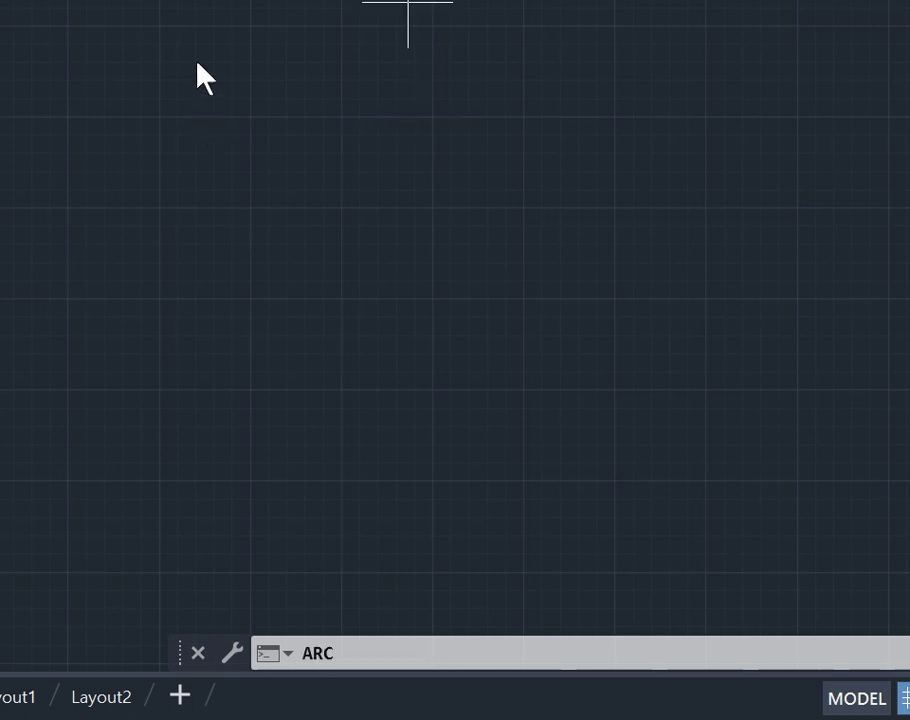
{"action": "key", "text": "Return"}
{"action": "left_click", "coordinate": [284, 33]}
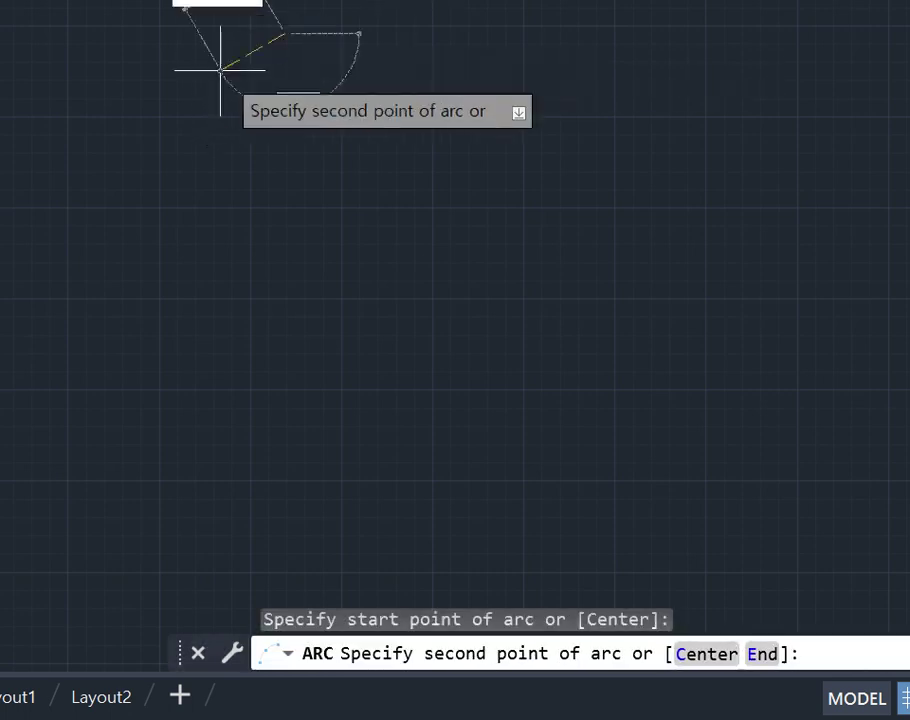
{"action": "left_click", "coordinate": [154, 152]}
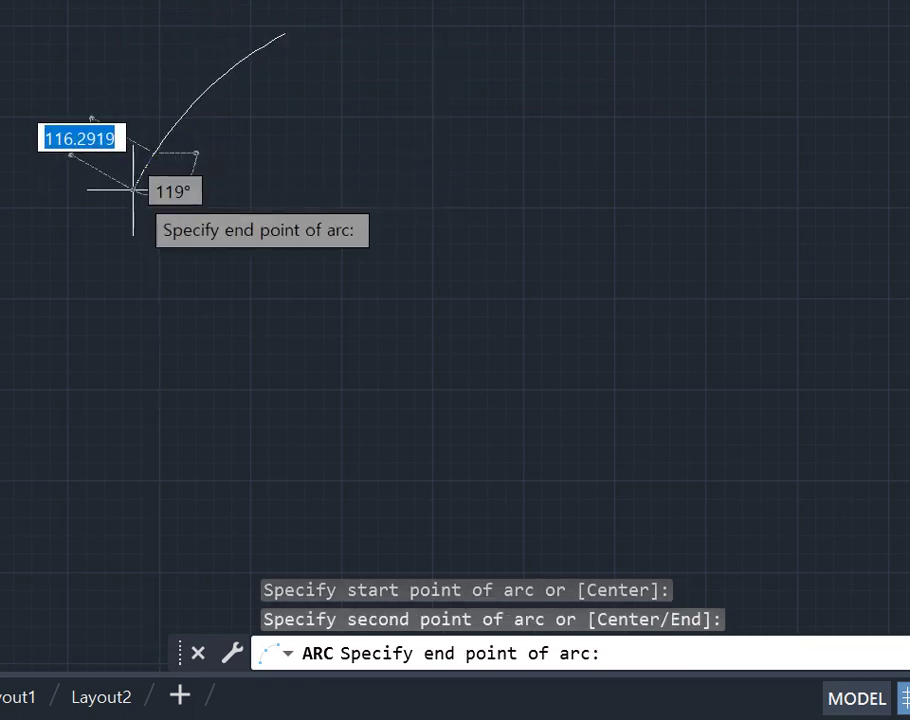
{"action": "left_click", "coordinate": [132, 193]}
With the LINE command, draw a jagged upper edge from the arc's upper end rightward, with a notch, a square-topped post and an angular bump.
{"action": "type", "text": "l"}
{"action": "key", "text": "Return"}
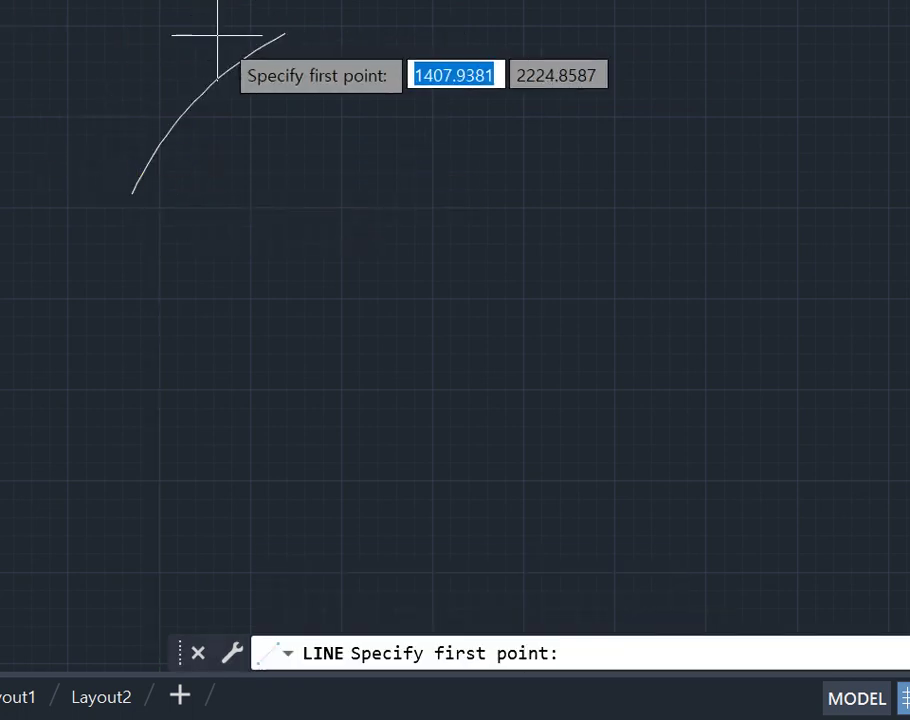
{"action": "left_click", "coordinate": [285, 34]}
{"action": "left_click", "coordinate": [435, 117]}
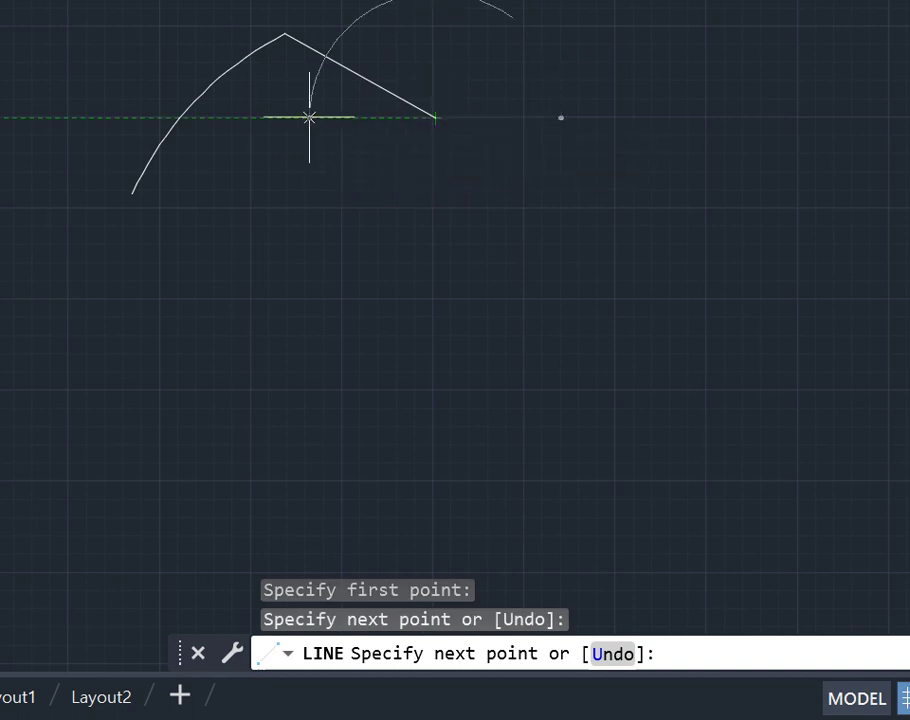
{"action": "left_click", "coordinate": [309, 117]}
{"action": "left_click", "coordinate": [369, 168]}
{"action": "left_click", "coordinate": [483, 115]}
{"action": "left_click", "coordinate": [466, 43]}
{"action": "left_click", "coordinate": [517, 43]}
{"action": "left_click", "coordinate": [517, 108]}
{"action": "left_click", "coordinate": [540, 141]}
{"action": "left_click", "coordinate": [596, 141]}
{"action": "left_click", "coordinate": [610, 108]}
{"action": "left_click", "coordinate": [664, 56]}
{"action": "left_click", "coordinate": [707, 77]}
{"action": "left_click", "coordinate": [724, 152]}
Continue the lines down the right side, along the bottom and up the jagged left side to just beside the arc's lower end.
{"action": "left_click", "coordinate": [666, 192]}
{"action": "left_click", "coordinate": [666, 308]}
{"action": "left_click", "coordinate": [684, 418]}
{"action": "left_click", "coordinate": [684, 511]}
{"action": "left_click", "coordinate": [590, 464]}
{"action": "left_click", "coordinate": [467, 464]}
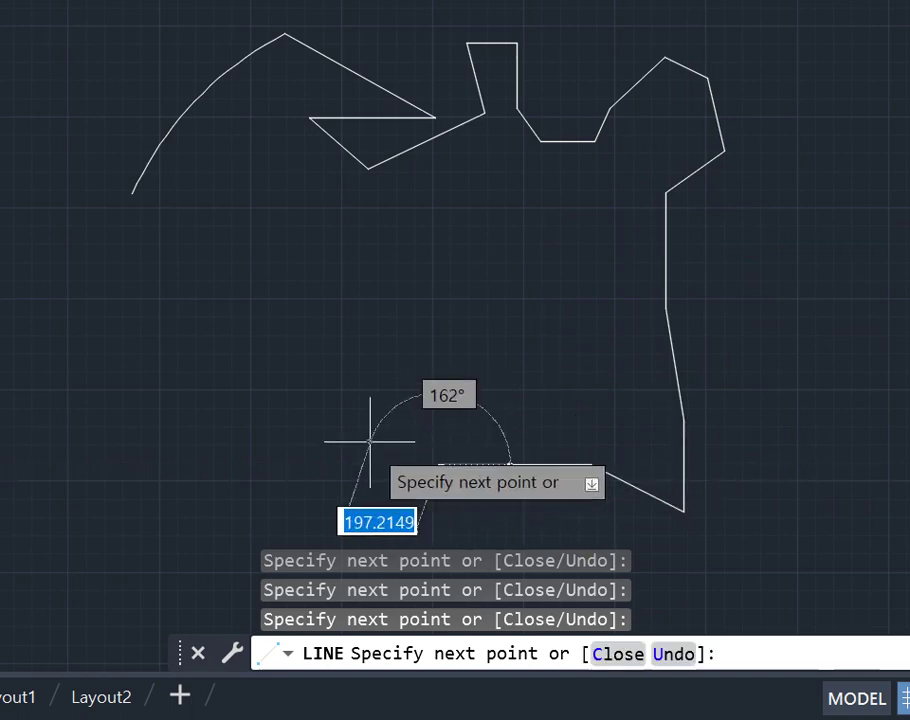
{"action": "left_click", "coordinate": [252, 464]}
{"action": "left_click", "coordinate": [154, 428]}
{"action": "left_click", "coordinate": [133, 371]}
{"action": "left_click", "coordinate": [193, 324]}
{"action": "left_click", "coordinate": [142, 253]}
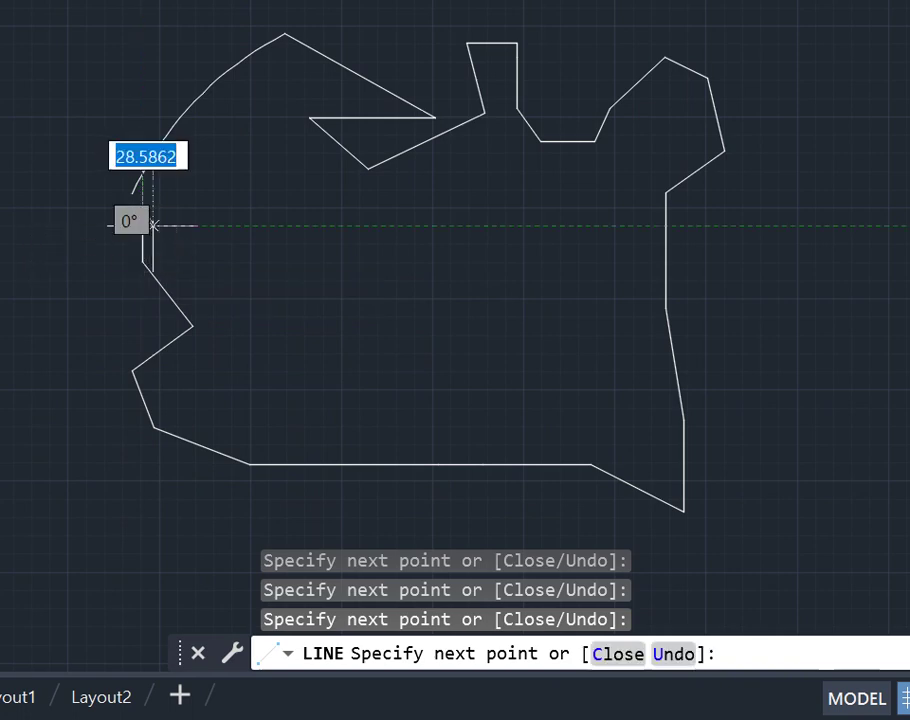
{"action": "left_click", "coordinate": [142, 193]}
{"action": "right_click", "coordinate": [262, 180]}
{"action": "left_click", "coordinate": [289, 212]}
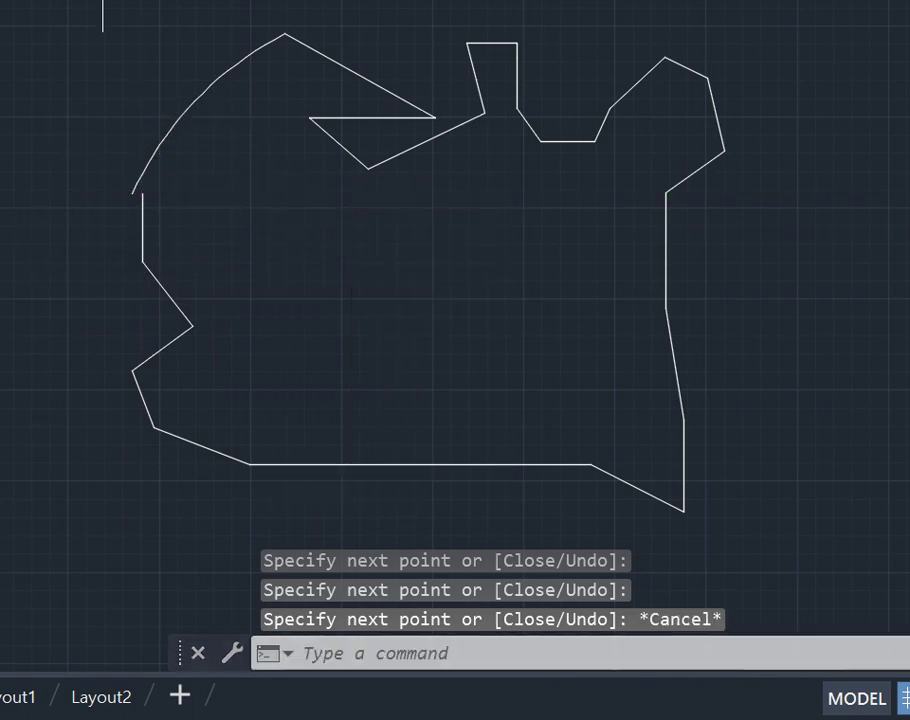
Draw a center-radius circle inside the outline's upper-left part.
{"action": "left_click", "coordinate": [120, 2]}
{"action": "left_click", "coordinate": [264, 234]}
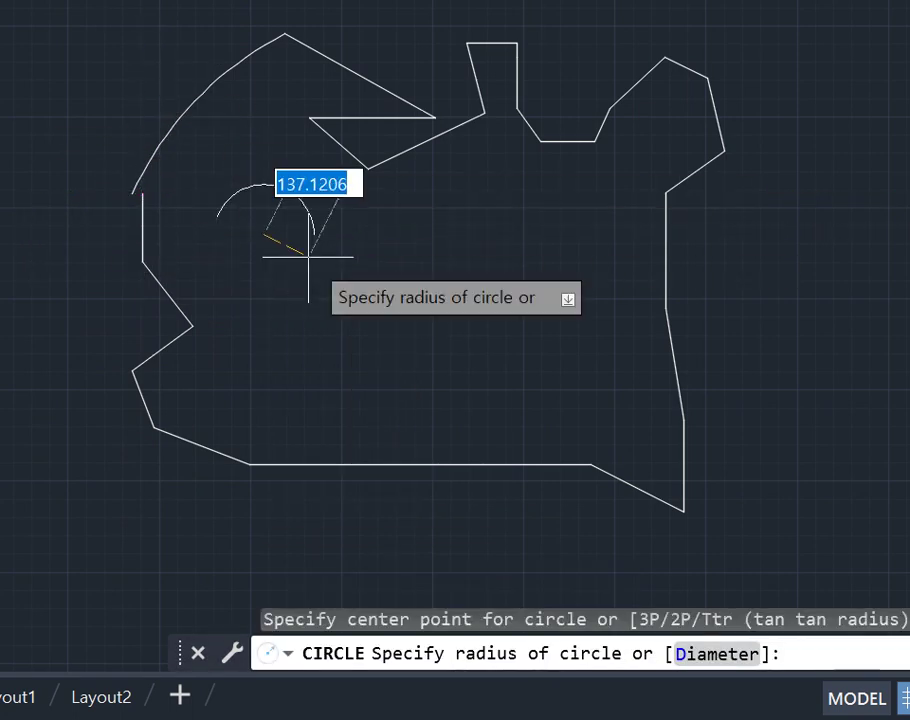
{"action": "left_click", "coordinate": [315, 260]}
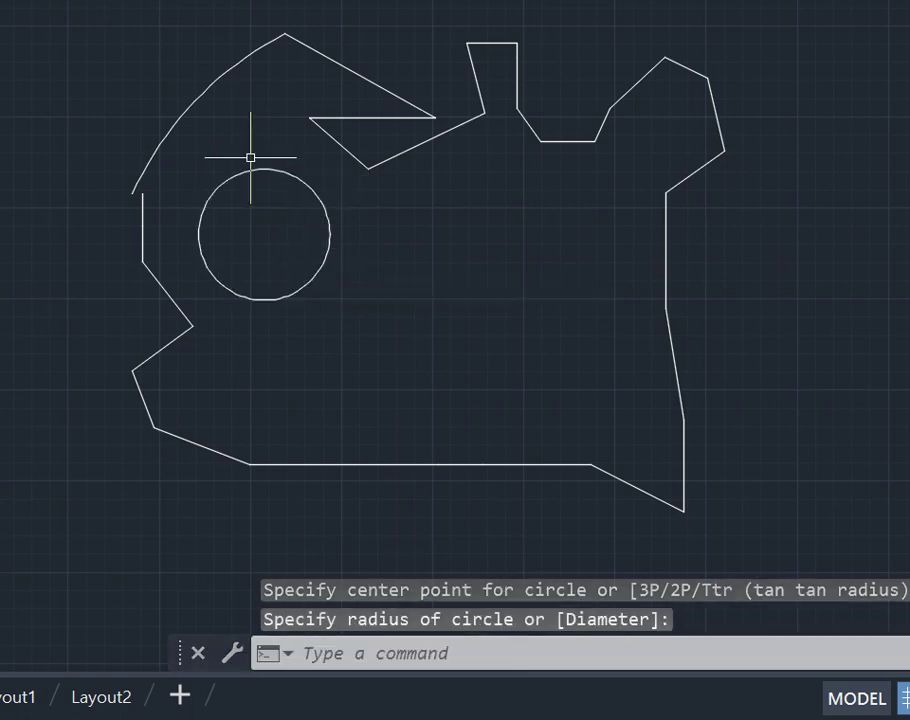
Copy the circle to three more spots inside the outline: near the middle, at the upper right and directly below the original.
{"action": "left_click", "coordinate": [296, 152]}
{"action": "left_click", "coordinate": [278, 168]}
{"action": "right_click", "coordinate": [278, 168]}
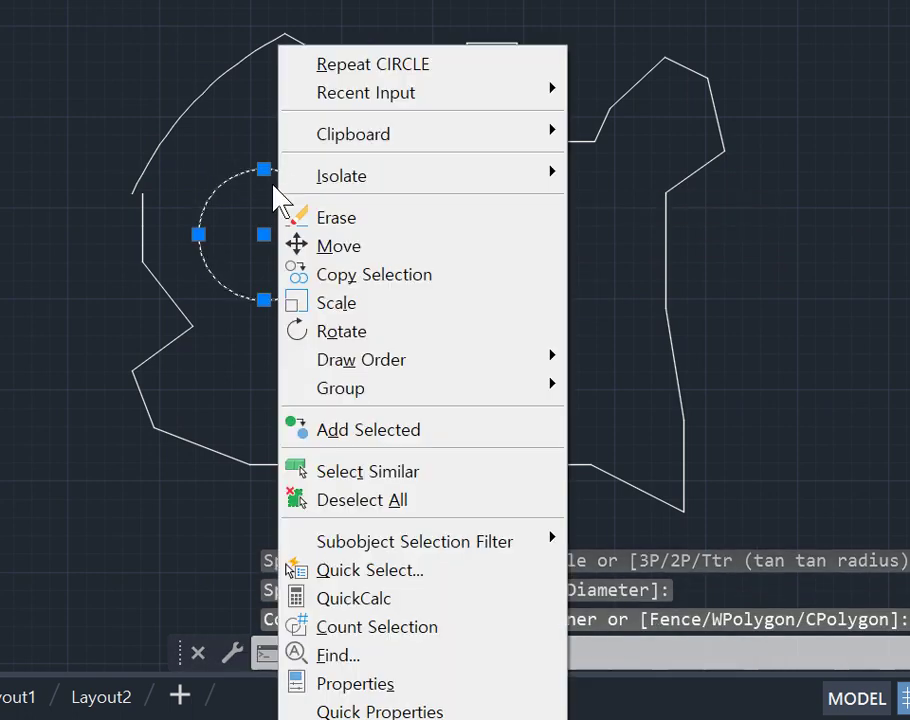
{"action": "left_click", "coordinate": [370, 274]}
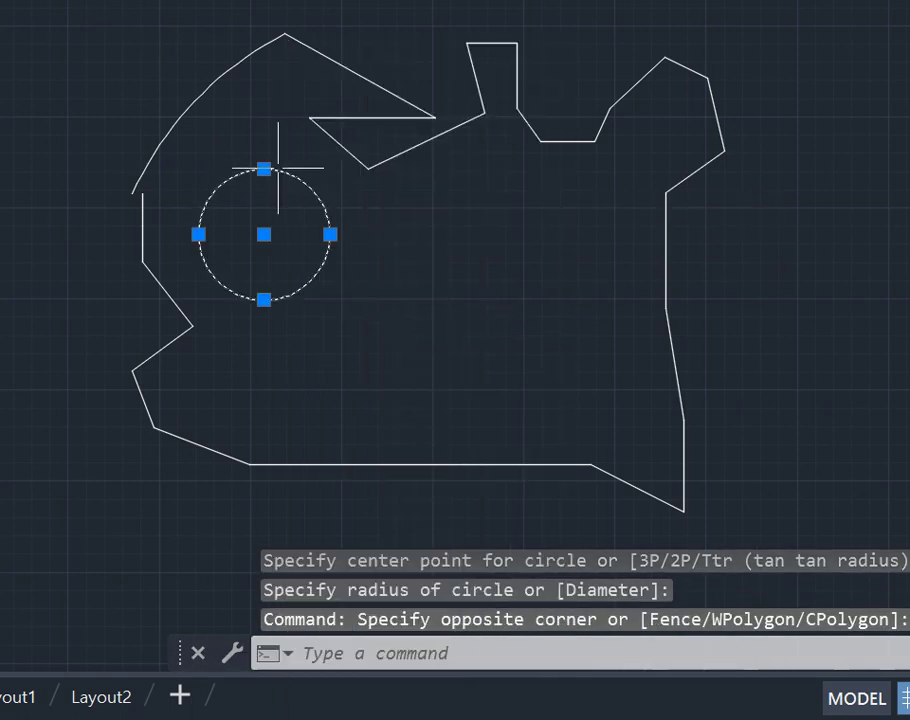
{"action": "left_click", "coordinate": [303, 250]}
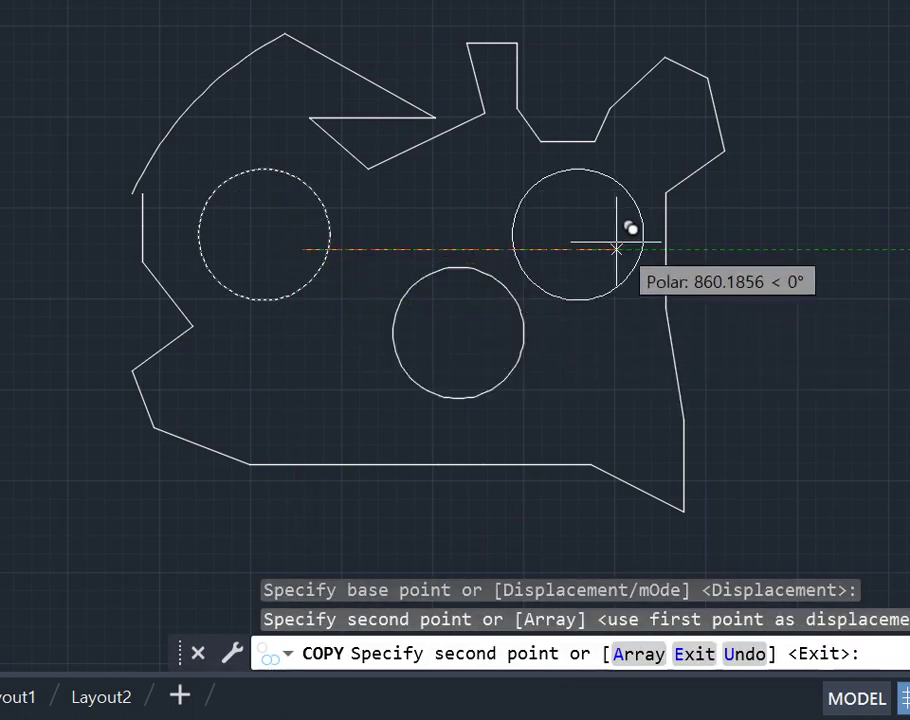
{"action": "left_click", "coordinate": [616, 250]}
{"action": "right_click", "coordinate": [339, 311]}
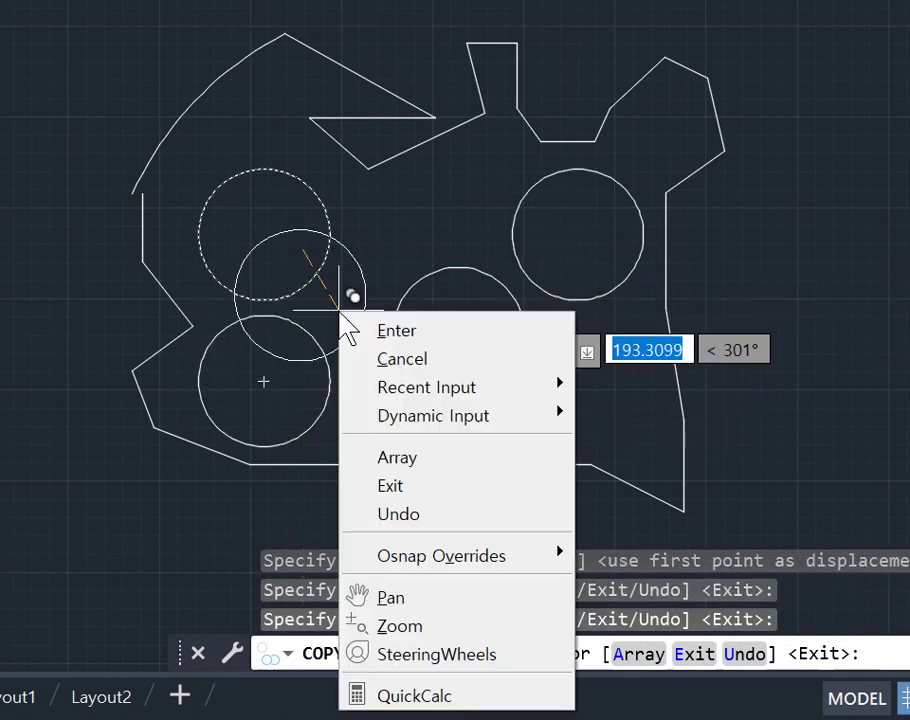
{"action": "left_click", "coordinate": [378, 358]}
Draw a second, outer line outline from the shape's lower-left corner, with a pointed left tip, a rectangular tower and a rising slope on top.
{"action": "scroll", "coordinate": [335, 315], "scroll_direction": "down", "scroll_amount": 5}
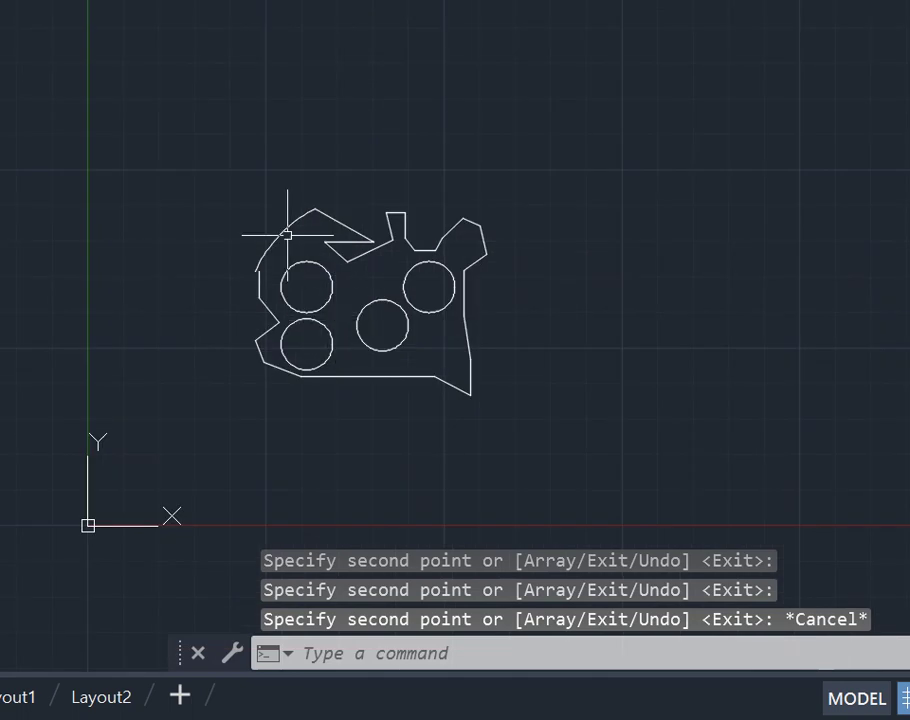
{"action": "type", "text": "l"}
{"action": "key", "text": "Return"}
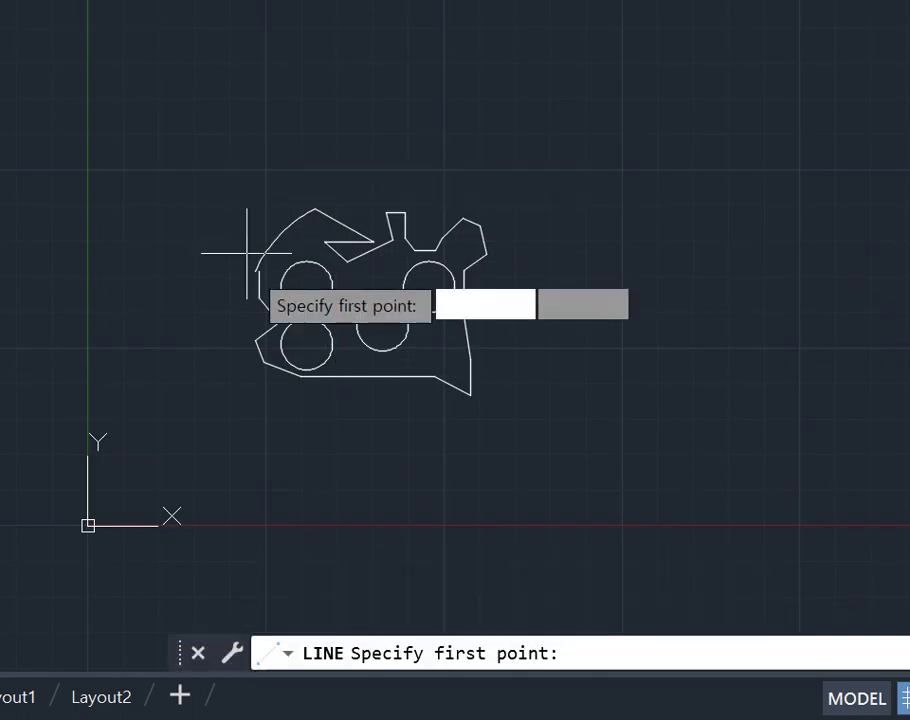
{"action": "left_click", "coordinate": [262, 364]}
{"action": "left_click", "coordinate": [96, 264]}
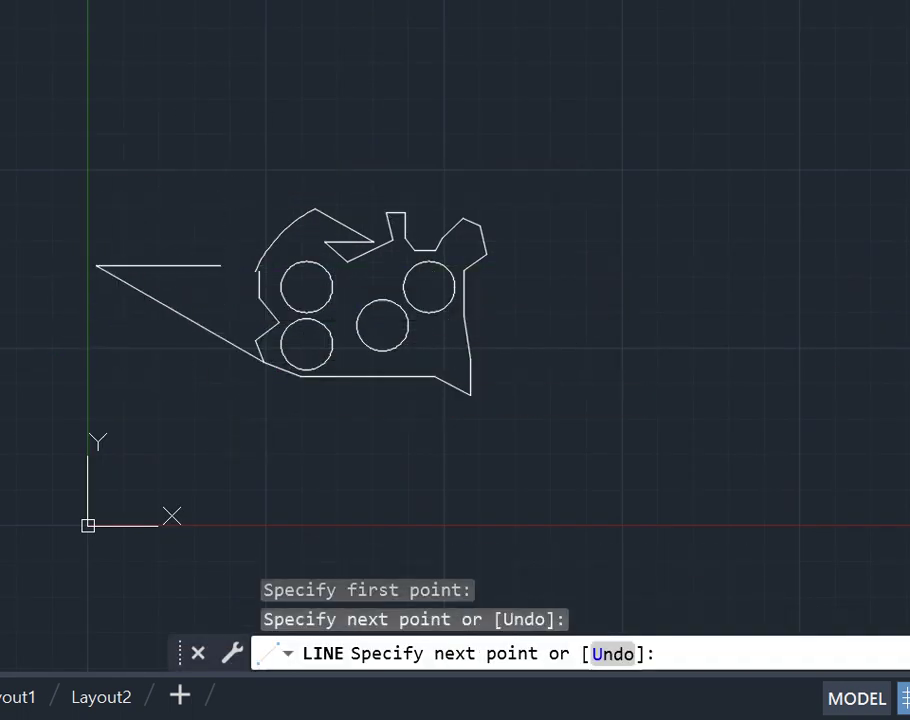
{"action": "left_click", "coordinate": [220, 265]}
{"action": "left_click", "coordinate": [220, 172]}
{"action": "left_click", "coordinate": [222, 172]}
{"action": "left_click", "coordinate": [303, 142]}
{"action": "left_click", "coordinate": [303, 80]}
{"action": "left_click", "coordinate": [303, 80]}
{"action": "left_click", "coordinate": [377, 80]}
{"action": "left_click", "coordinate": [377, 142]}
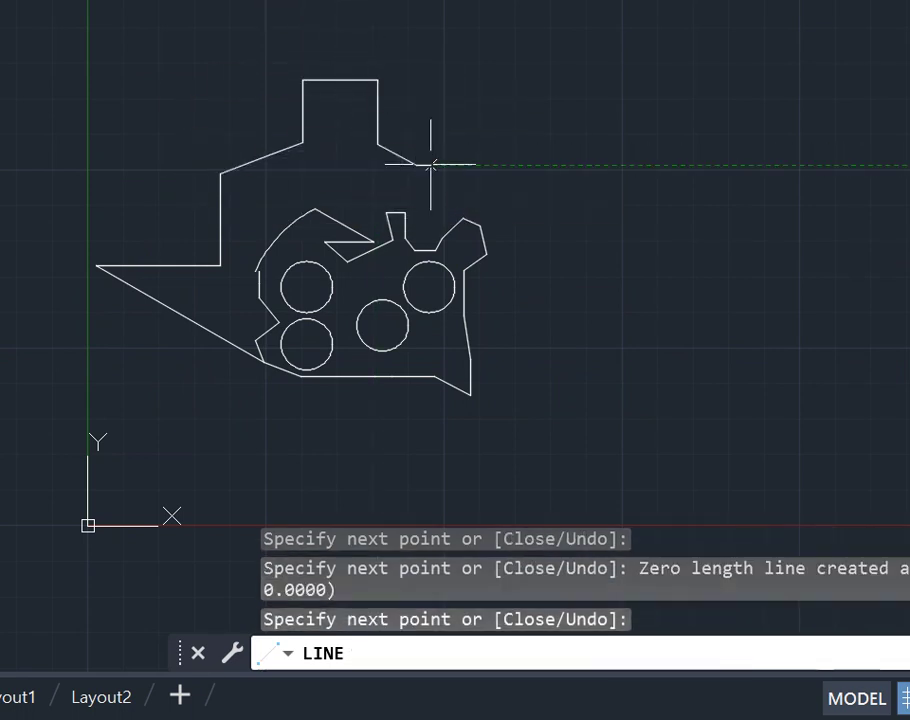
{"action": "left_click", "coordinate": [417, 165]}
{"action": "left_click", "coordinate": [469, 165]}
{"action": "left_click", "coordinate": [515, 115]}
{"action": "left_click", "coordinate": [564, 73]}
Continue the outer outline down its stepped right side and along the bottom, back to its starting corner on the inner shape.
{"action": "left_click", "coordinate": [655, 109]}
{"action": "left_click", "coordinate": [655, 230]}
{"action": "left_click", "coordinate": [637, 255]}
{"action": "left_click", "coordinate": [637, 285]}
{"action": "left_click", "coordinate": [661, 338]}
{"action": "left_click", "coordinate": [661, 355]}
{"action": "left_click", "coordinate": [731, 355]}
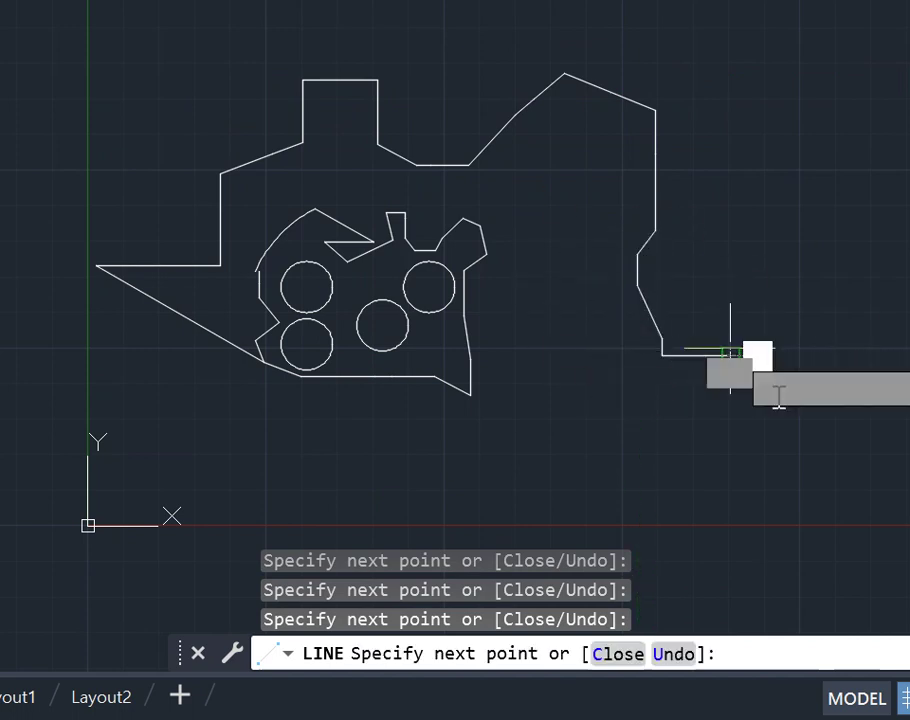
{"action": "left_click", "coordinate": [731, 453]}
{"action": "left_click", "coordinate": [527, 453]}
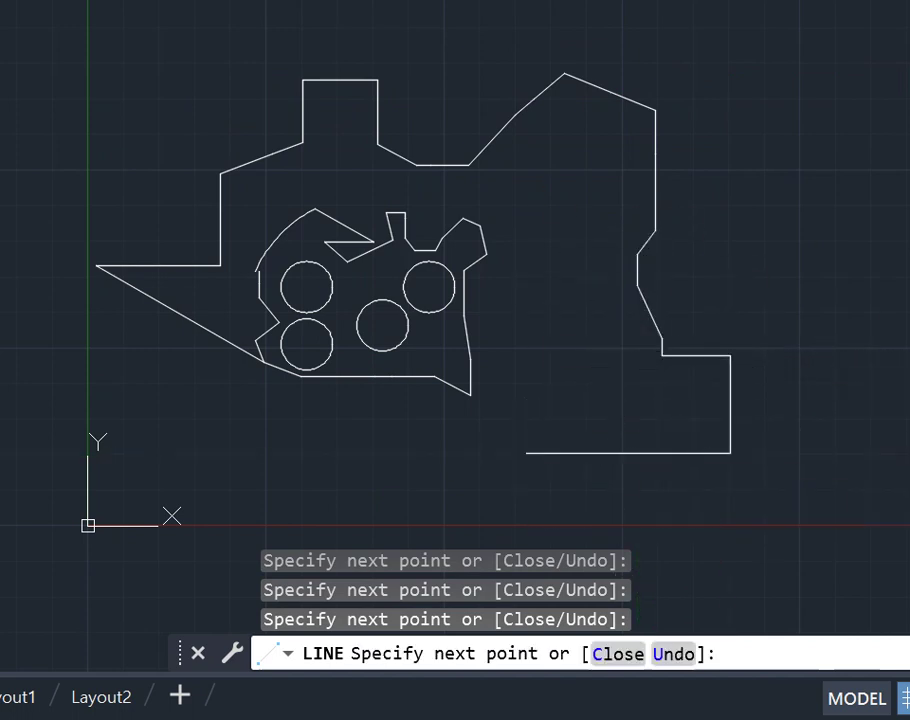
{"action": "left_click", "coordinate": [377, 476]}
{"action": "left_click", "coordinate": [307, 476]}
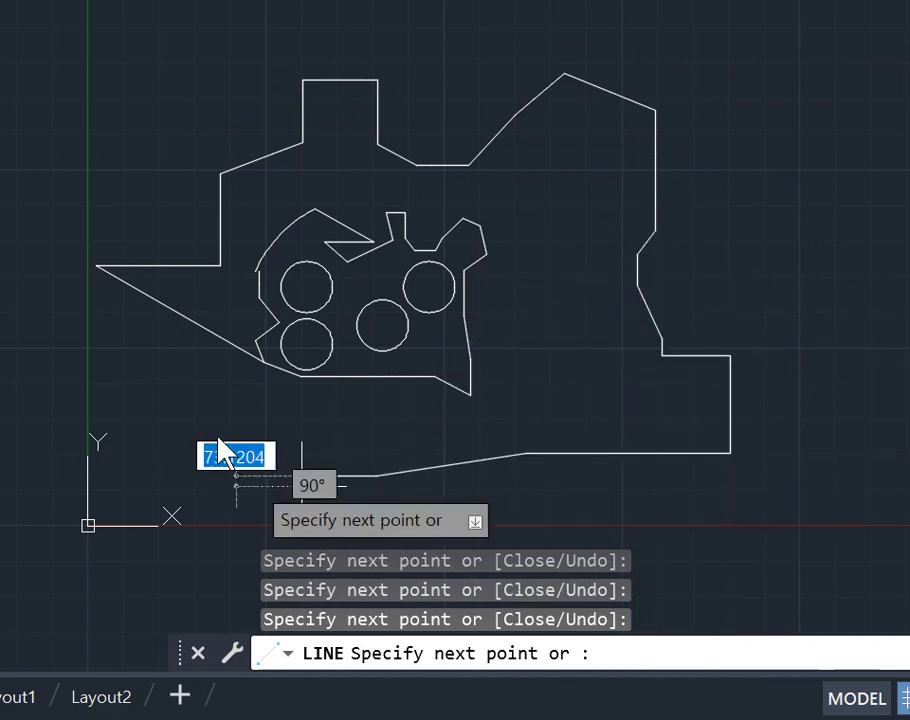
{"action": "left_click", "coordinate": [257, 363]}
{"action": "right_click", "coordinate": [312, 320]}
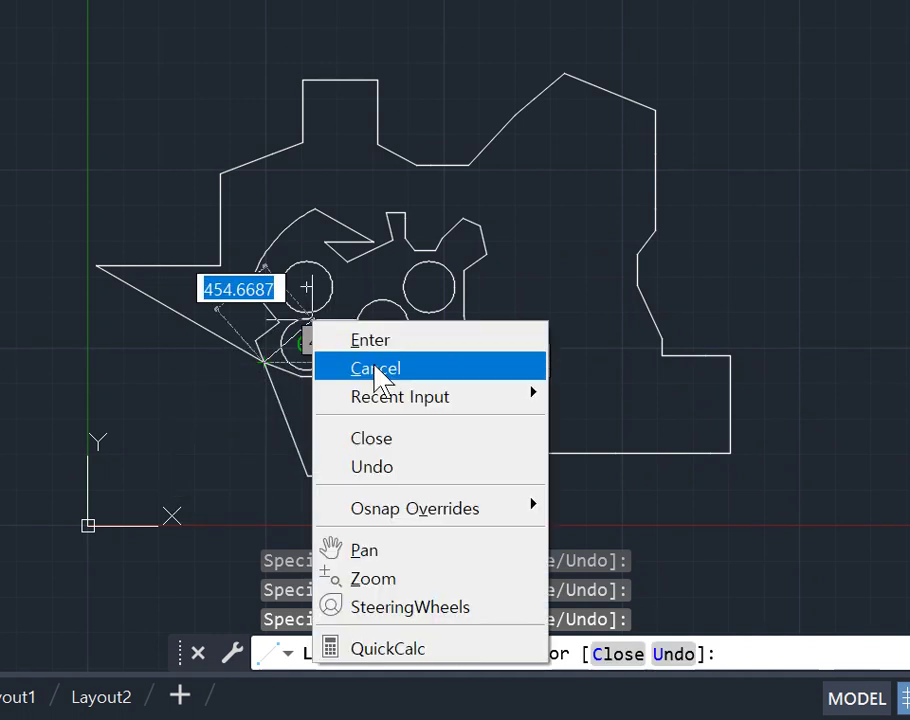
{"action": "left_click", "coordinate": [376, 370]}
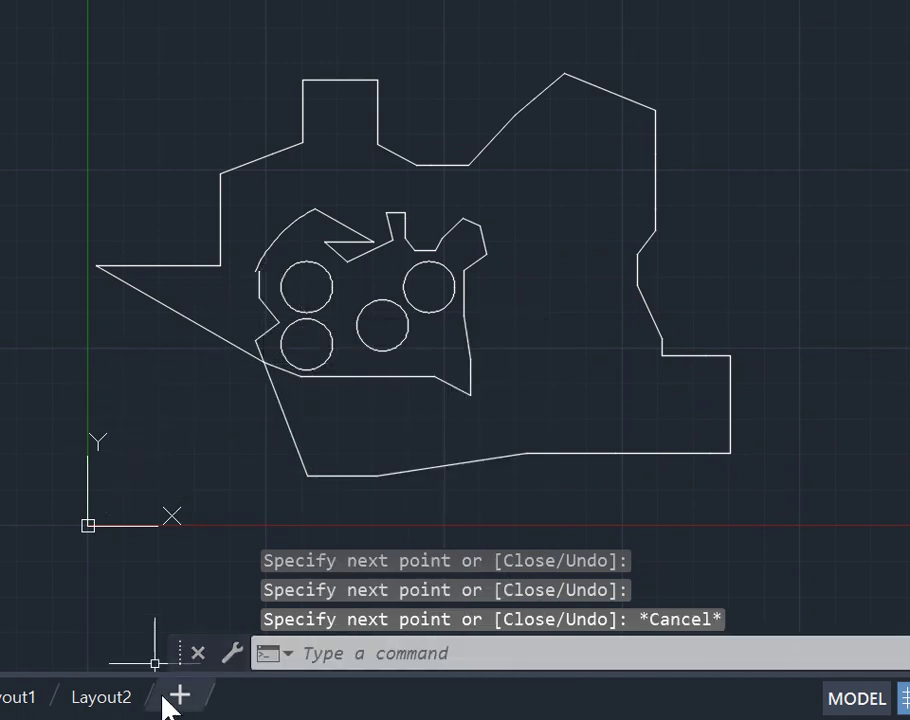
Search Windows for fushion.
{"action": "key", "text": "super"}
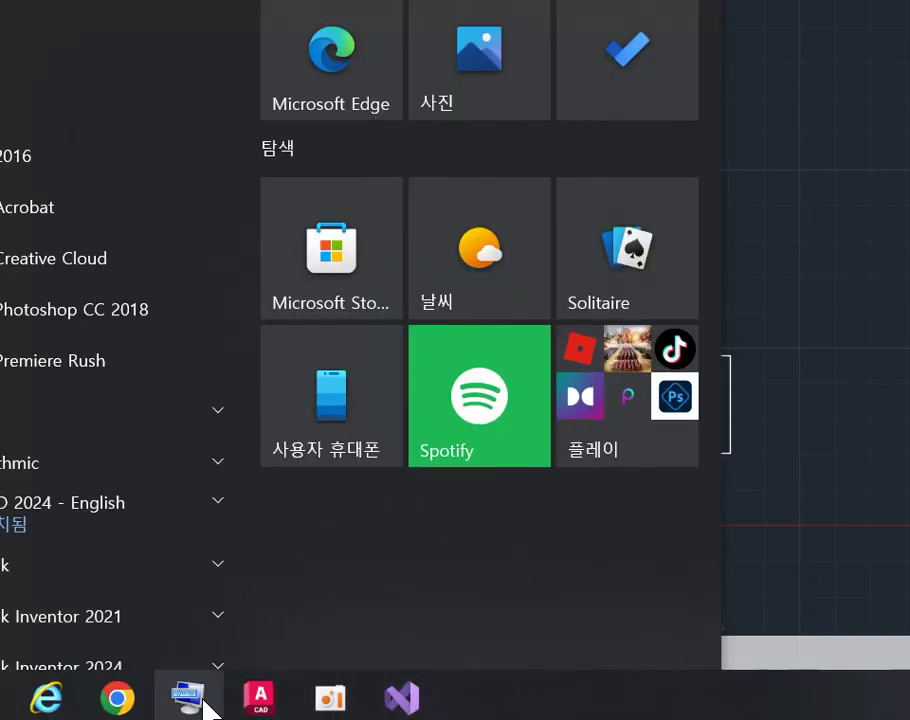
{"action": "scroll", "coordinate": [120, 534], "scroll_direction": "down", "scroll_amount": 5}
{"action": "left_click", "coordinate": [2, 697]}
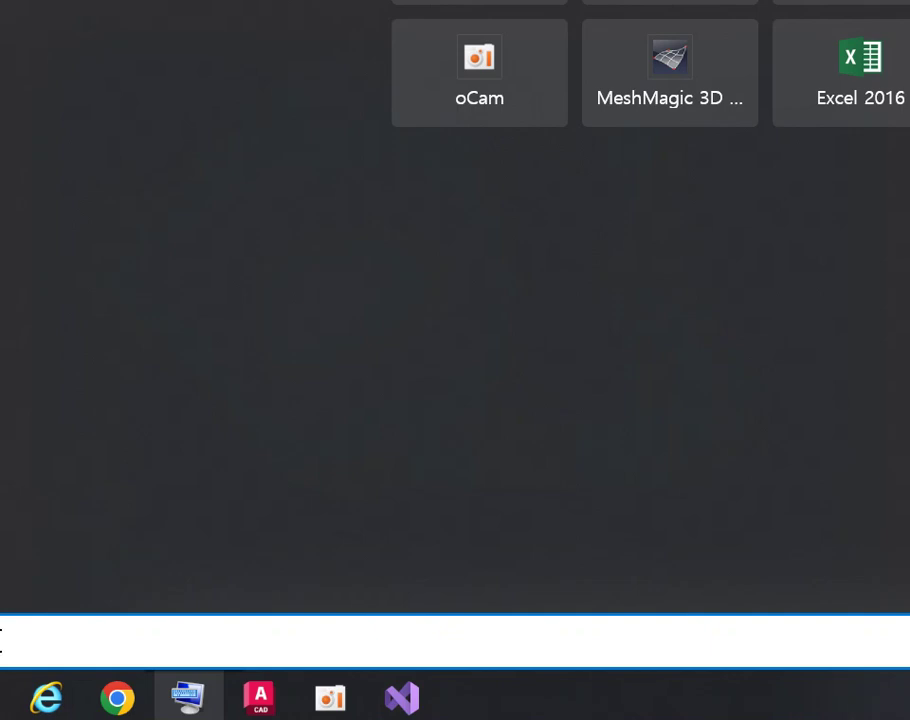
{"action": "type", "text": "f"}
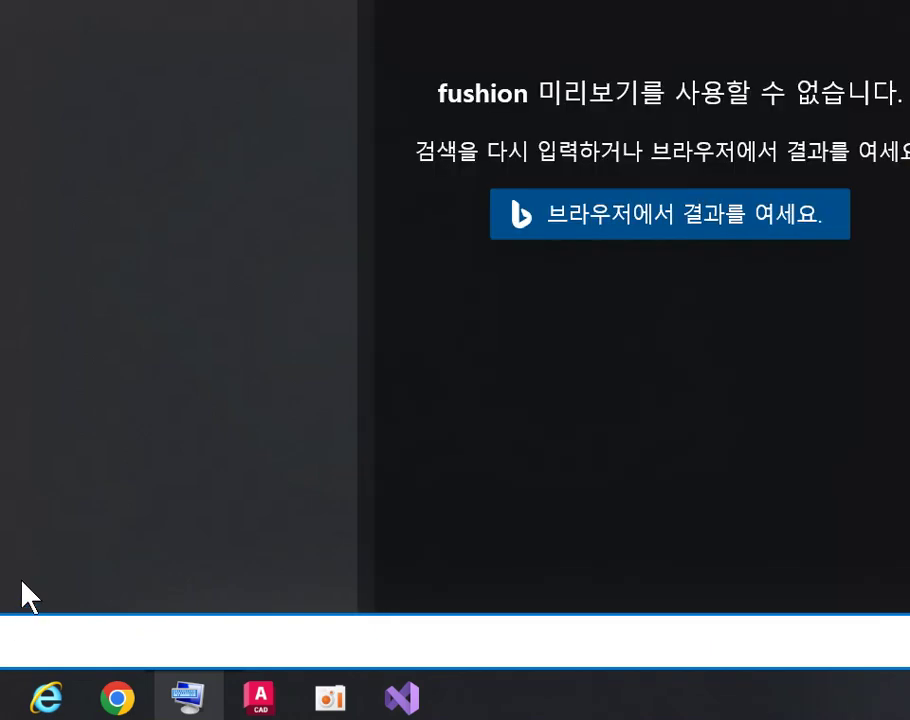
{"action": "key", "text": "Escape"}
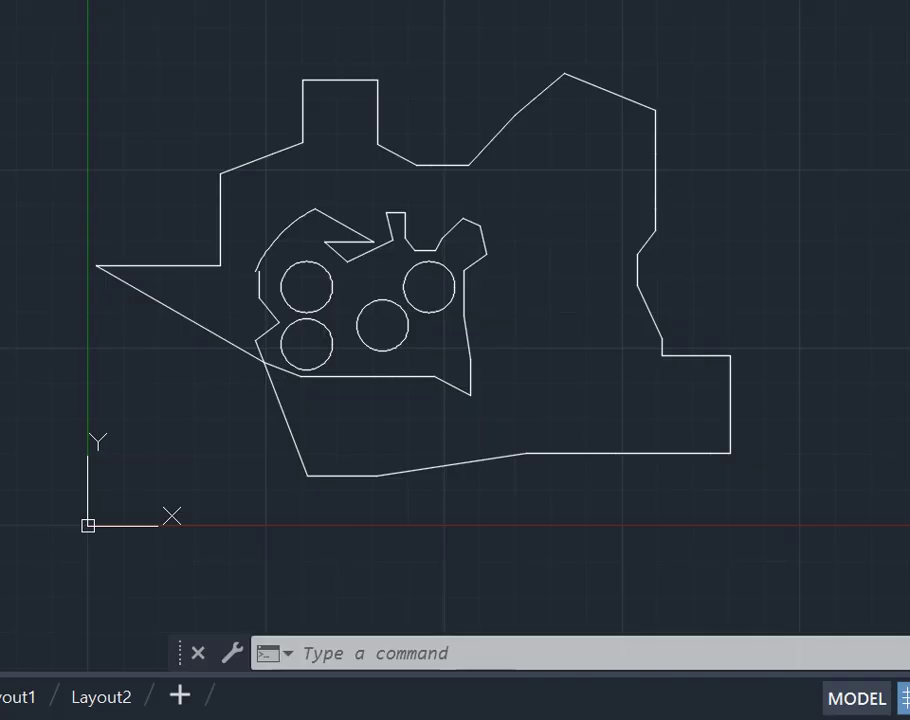
Look through the list of installed Windows apps for the Fusion program.
{"action": "key", "text": "super"}
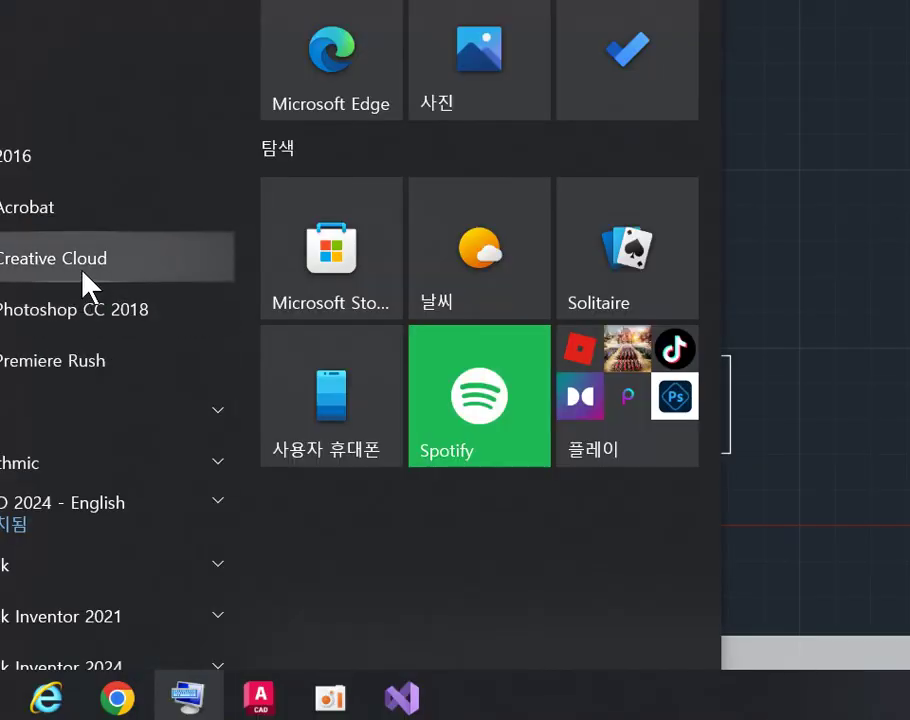
{"action": "scroll", "coordinate": [110, 282], "scroll_direction": "down", "scroll_amount": 3}
{"action": "scroll", "coordinate": [122, 263], "scroll_direction": "down", "scroll_amount": 15}
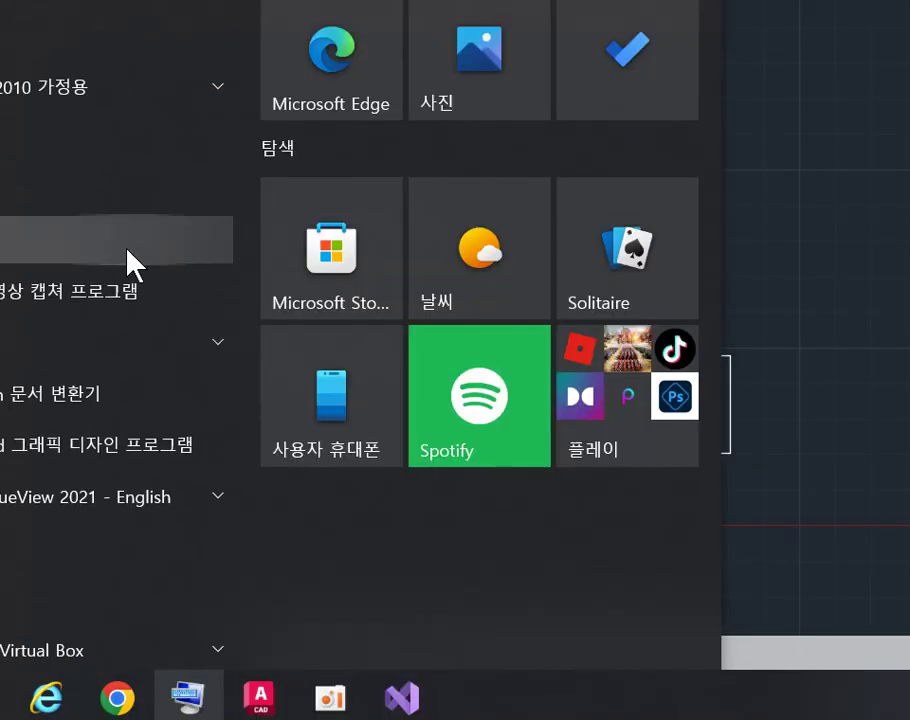
{"action": "scroll", "coordinate": [122, 263], "scroll_direction": "down", "scroll_amount": 10}
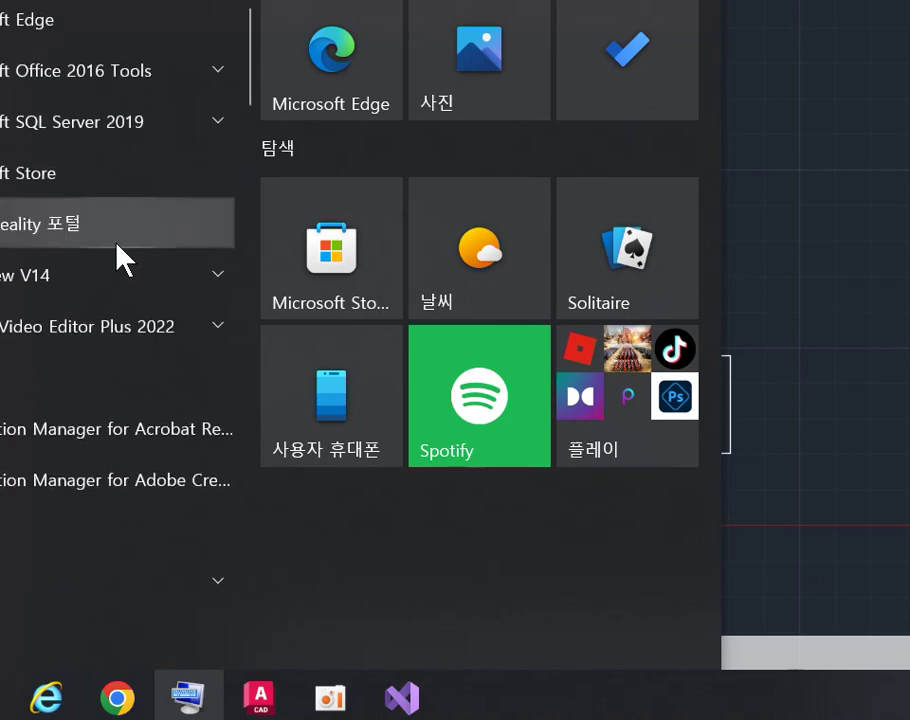
{"action": "scroll", "coordinate": [120, 255], "scroll_direction": "down", "scroll_amount": 15}
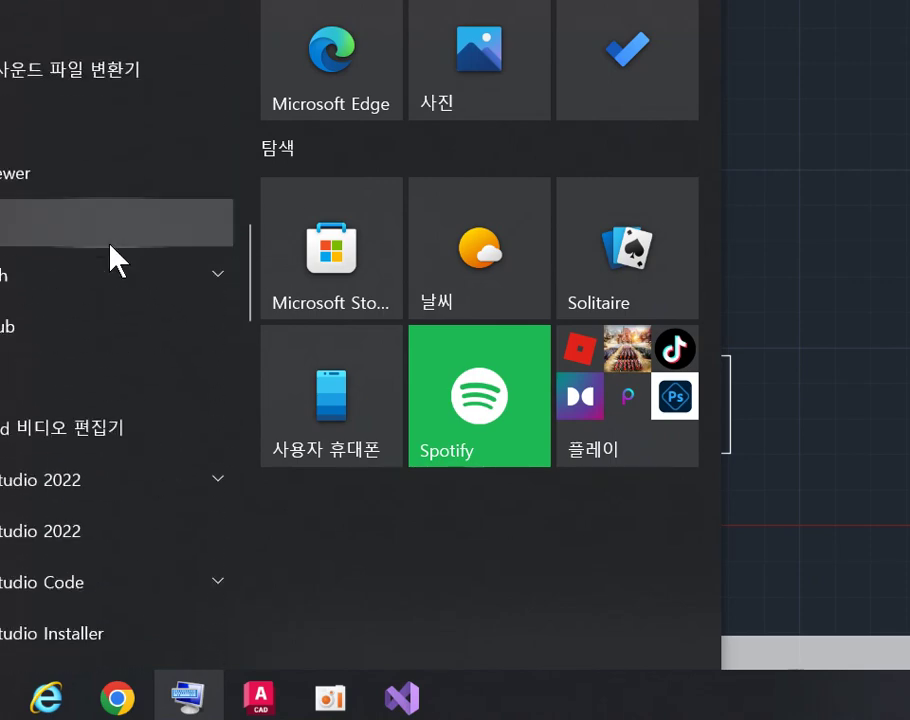
{"action": "scroll", "coordinate": [110, 246], "scroll_direction": "down", "scroll_amount": 15}
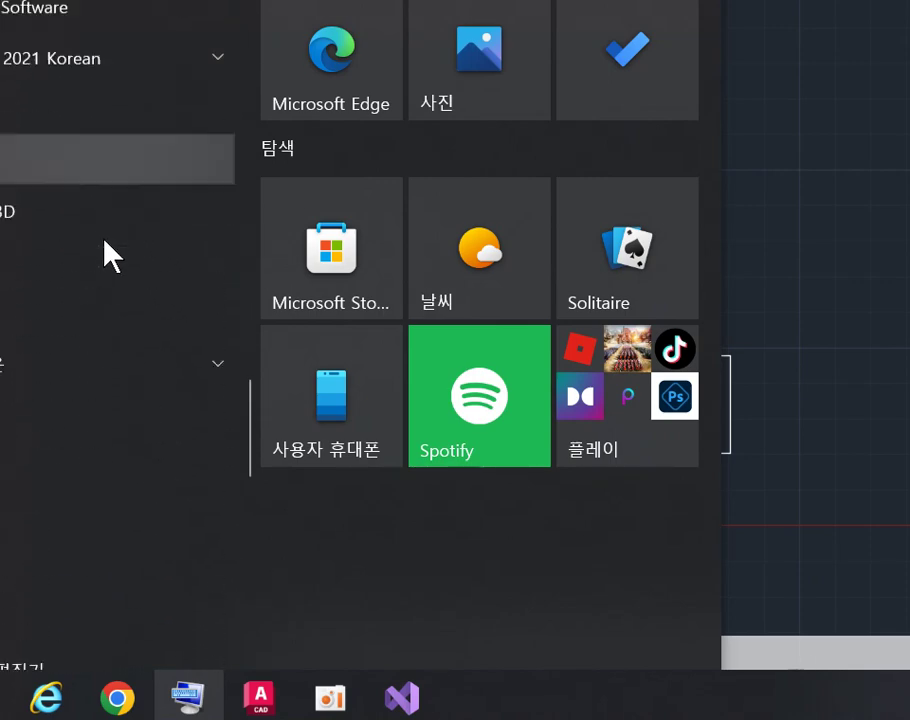
Find the Autodesk group among the installed apps, launch Autodesk Fusion 360, and dismiss the expired-benefits notice using the education Fusion 360 option.
{"action": "scroll", "coordinate": [100, 240], "scroll_direction": "down", "scroll_amount": 10}
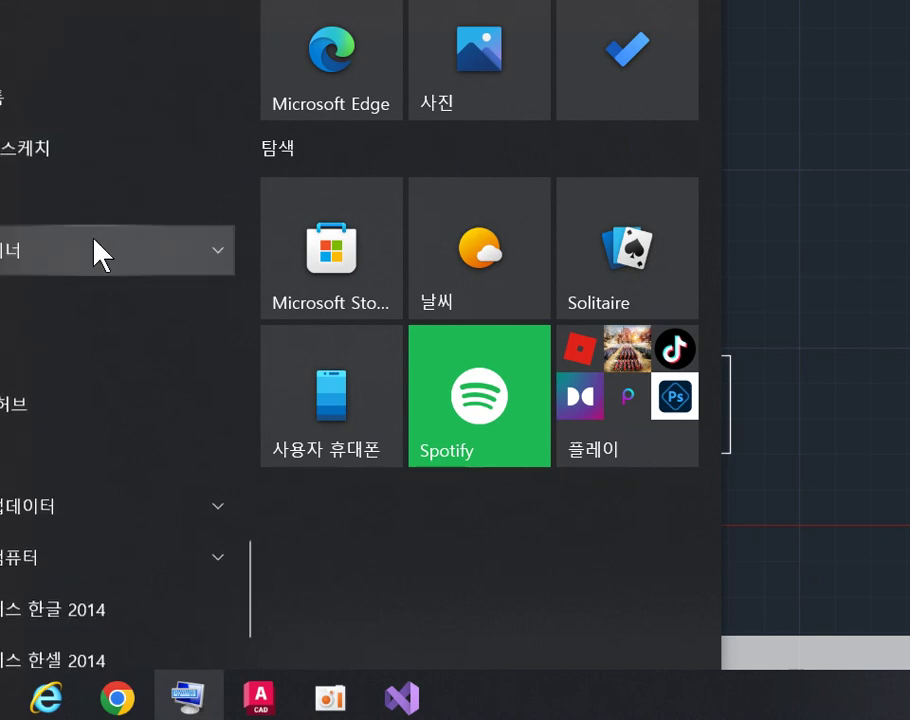
{"action": "scroll", "coordinate": [90, 255], "scroll_direction": "up", "scroll_amount": 20}
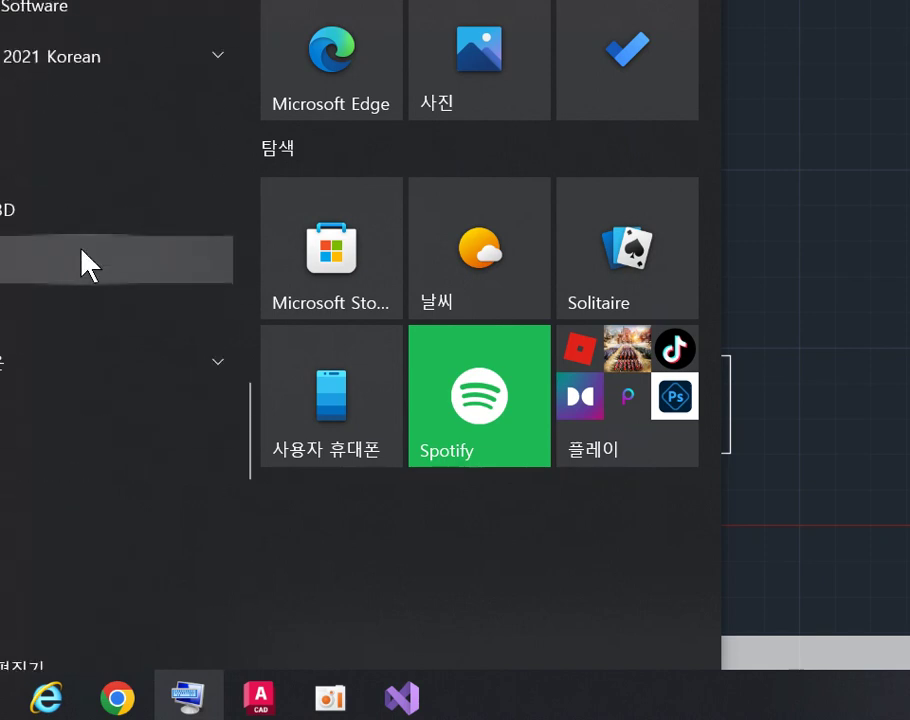
{"action": "scroll", "coordinate": [88, 265], "scroll_direction": "up", "scroll_amount": 15}
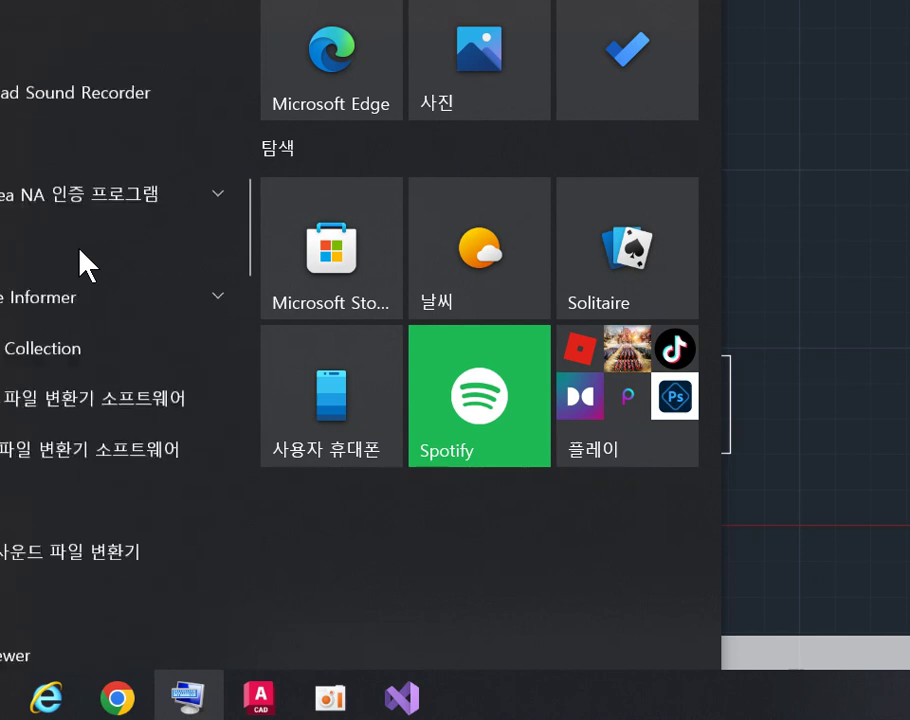
{"action": "scroll", "coordinate": [86, 265], "scroll_direction": "up", "scroll_amount": 15}
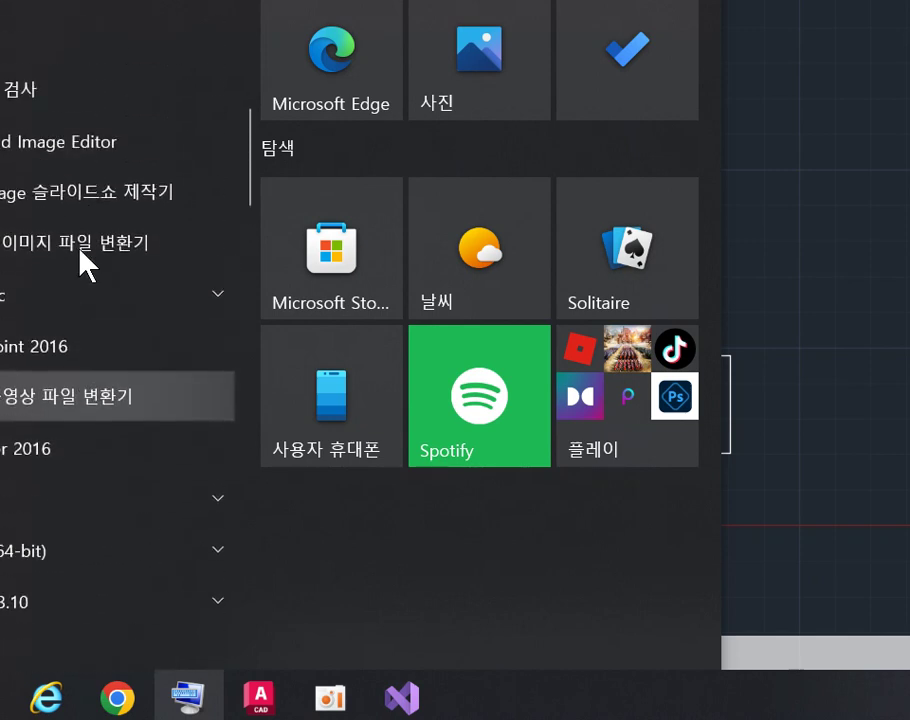
{"action": "scroll", "coordinate": [77, 249], "scroll_direction": "up", "scroll_amount": 10}
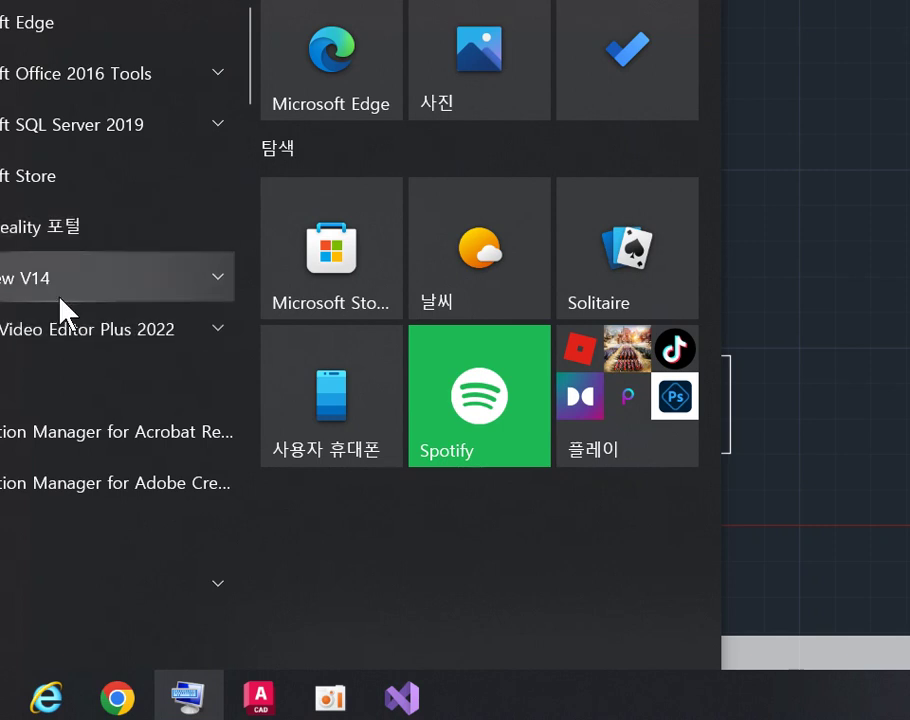
{"action": "scroll", "coordinate": [69, 242], "scroll_direction": "up", "scroll_amount": 2}
{"action": "scroll", "coordinate": [75, 293], "scroll_direction": "up", "scroll_amount": 9}
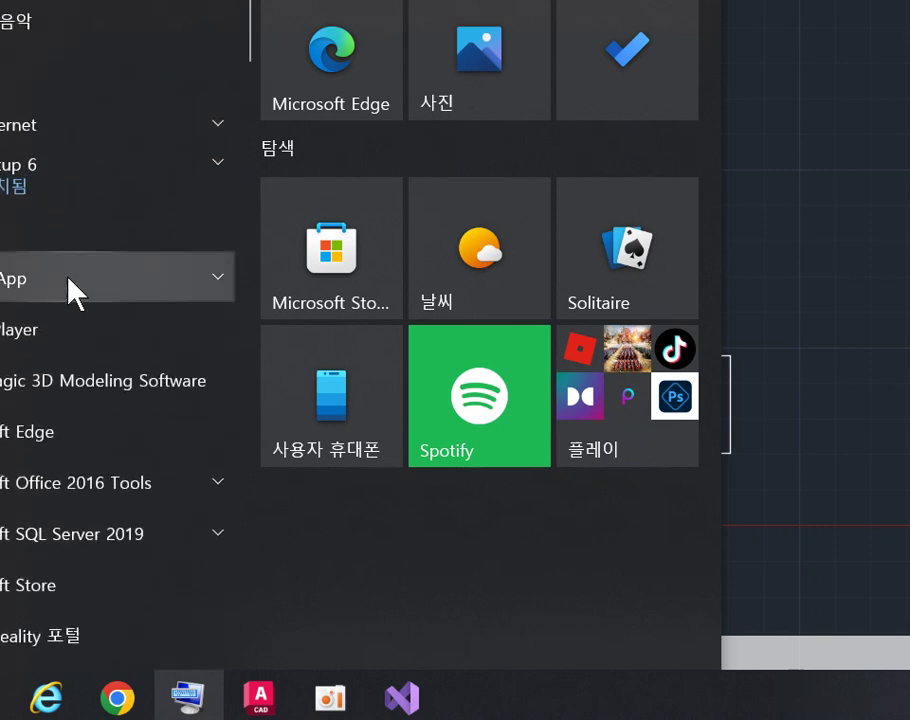
{"action": "scroll", "coordinate": [75, 291], "scroll_direction": "up", "scroll_amount": 12}
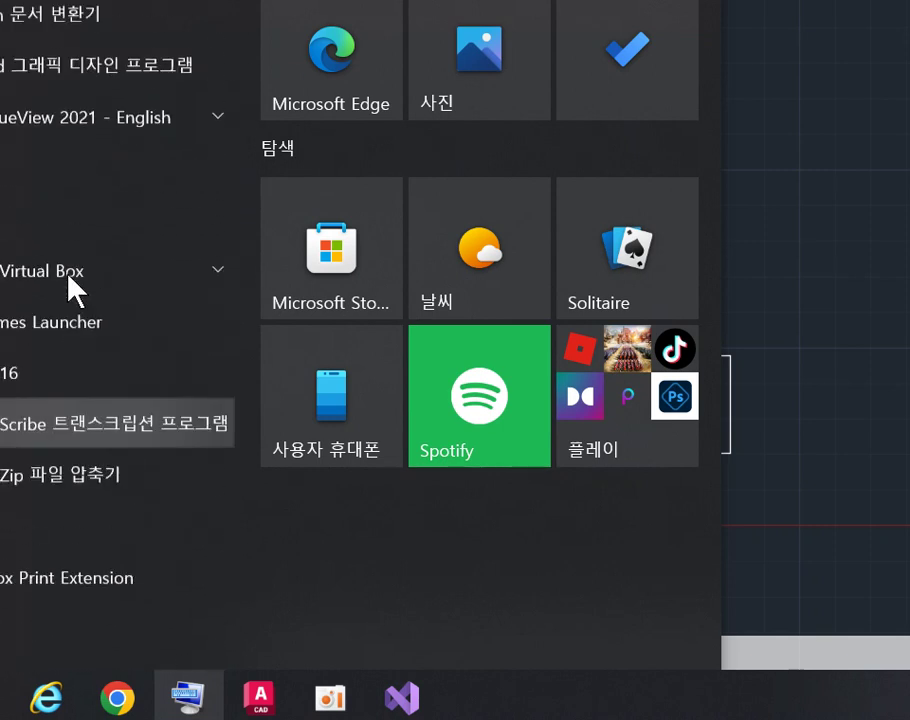
{"action": "scroll", "coordinate": [75, 290], "scroll_direction": "up", "scroll_amount": 8}
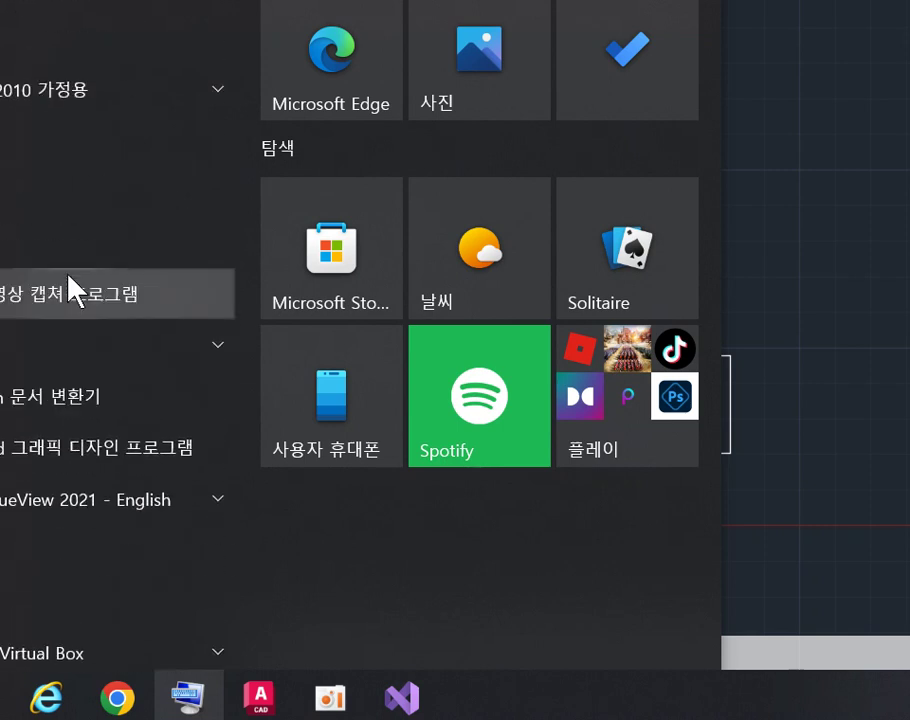
{"action": "scroll", "coordinate": [72, 286], "scroll_direction": "up", "scroll_amount": 3}
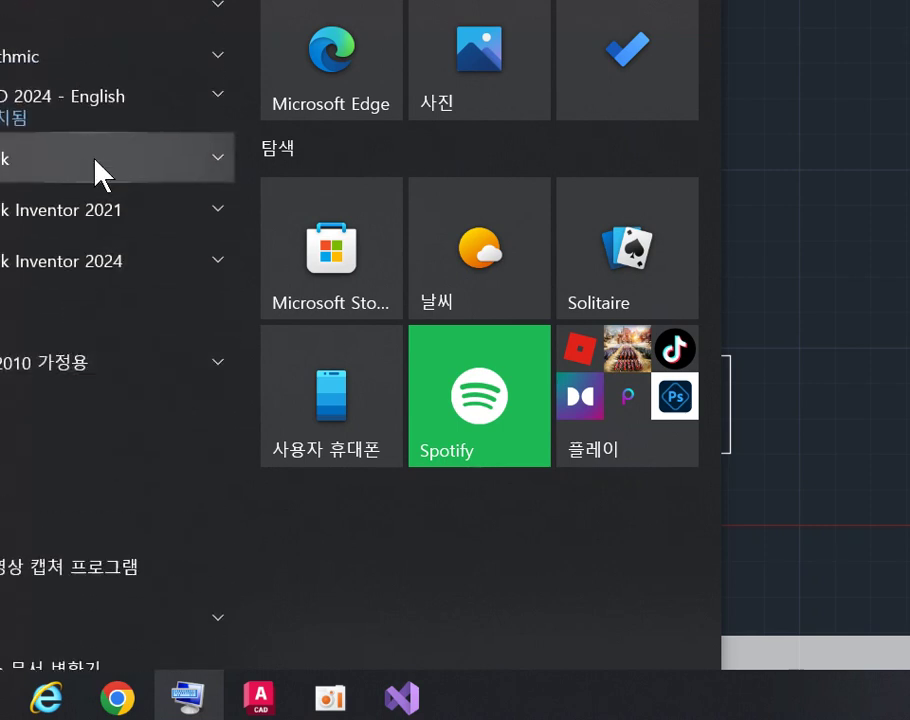
{"action": "left_click", "coordinate": [97, 172]}
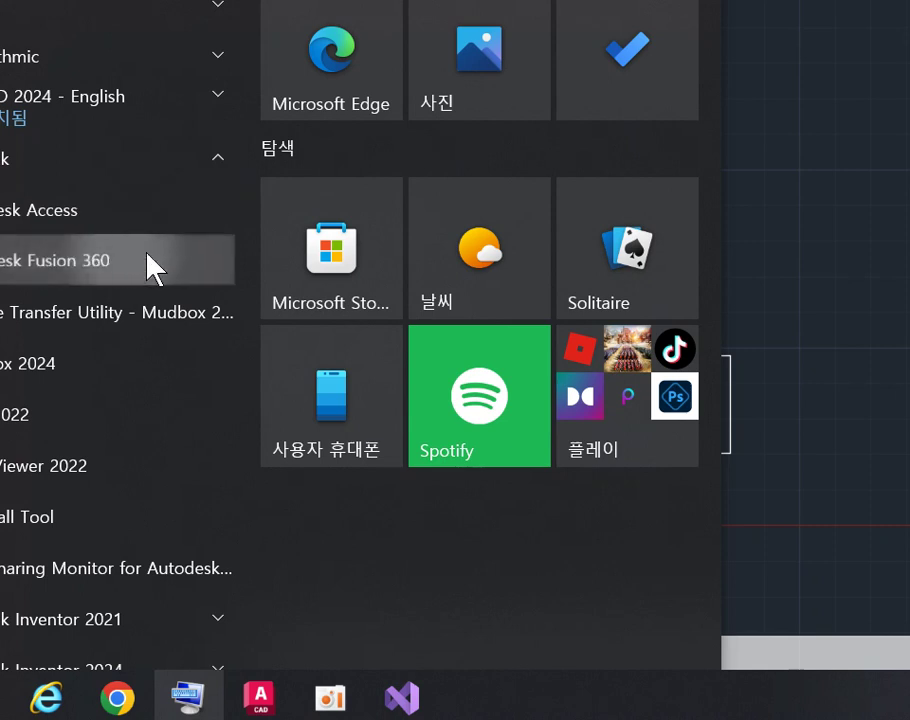
{"action": "left_click", "coordinate": [106, 260]}
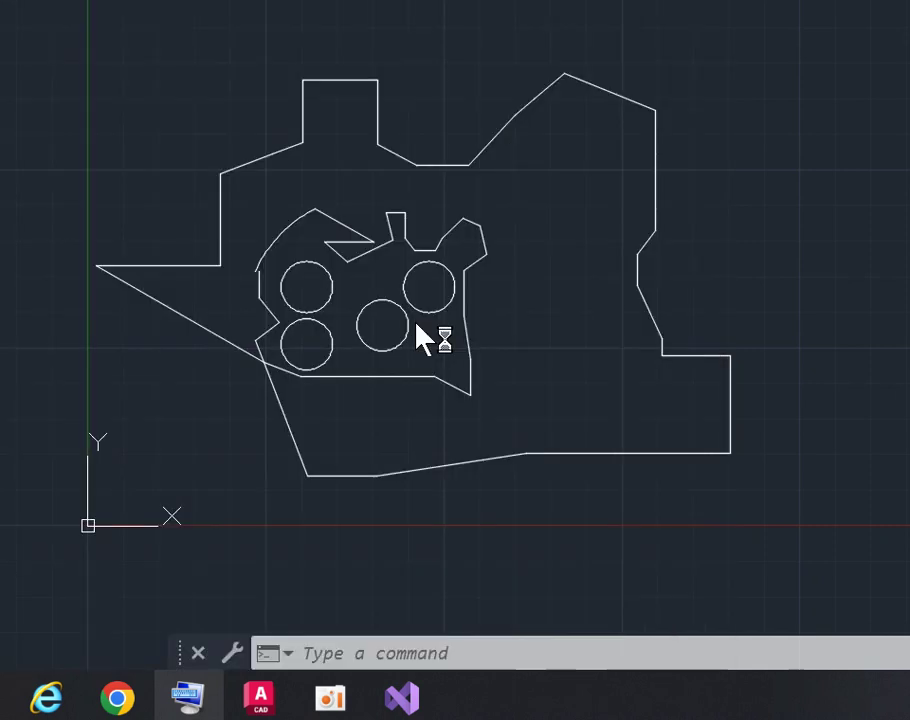
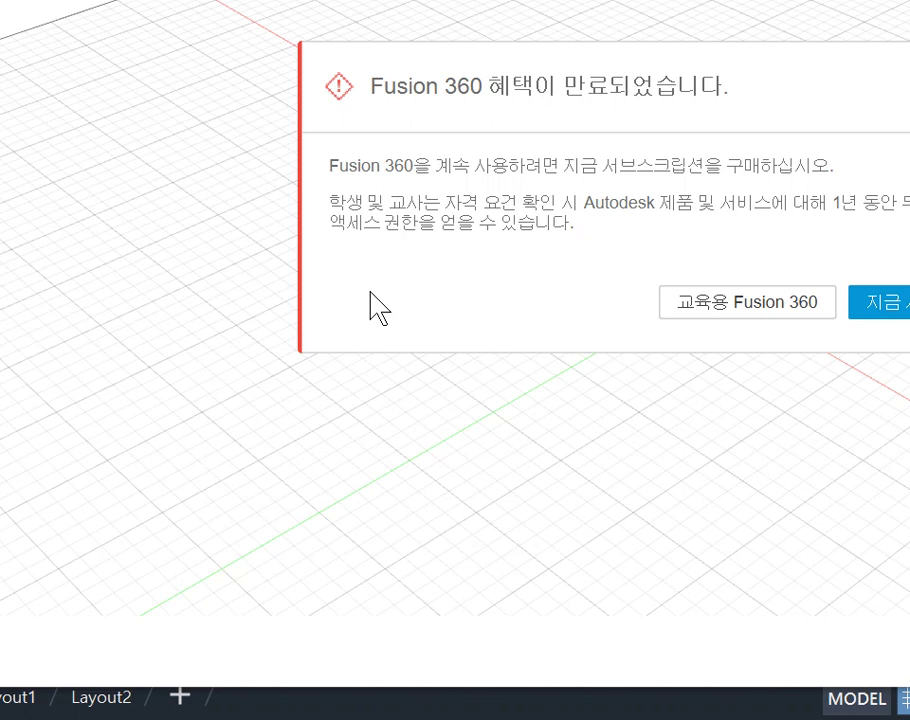
{"action": "left_click", "coordinate": [783, 318]}
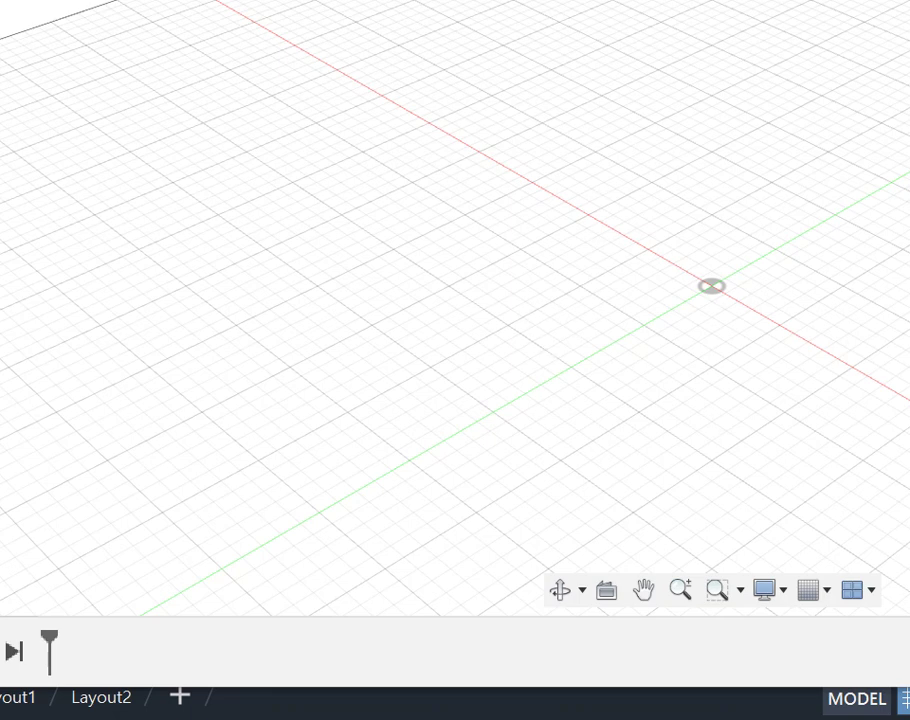
In a new sketch, draw a zigzag left edge with line segments, including one about 55 mm long, and a long horizontal bottom line past the origin.
{"action": "scroll", "coordinate": [711, 286], "scroll_direction": "up", "scroll_amount": 2}
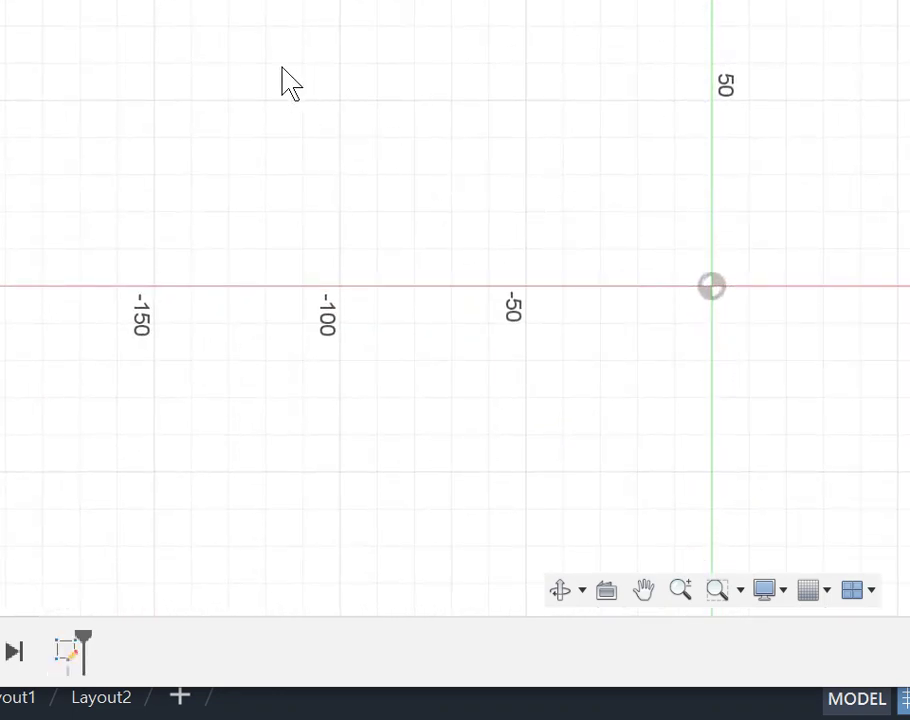
{"action": "left_click", "coordinate": [169, 42]}
{"action": "double_click", "coordinate": [67, 178]}
{"action": "left_click", "coordinate": [67, 178]}
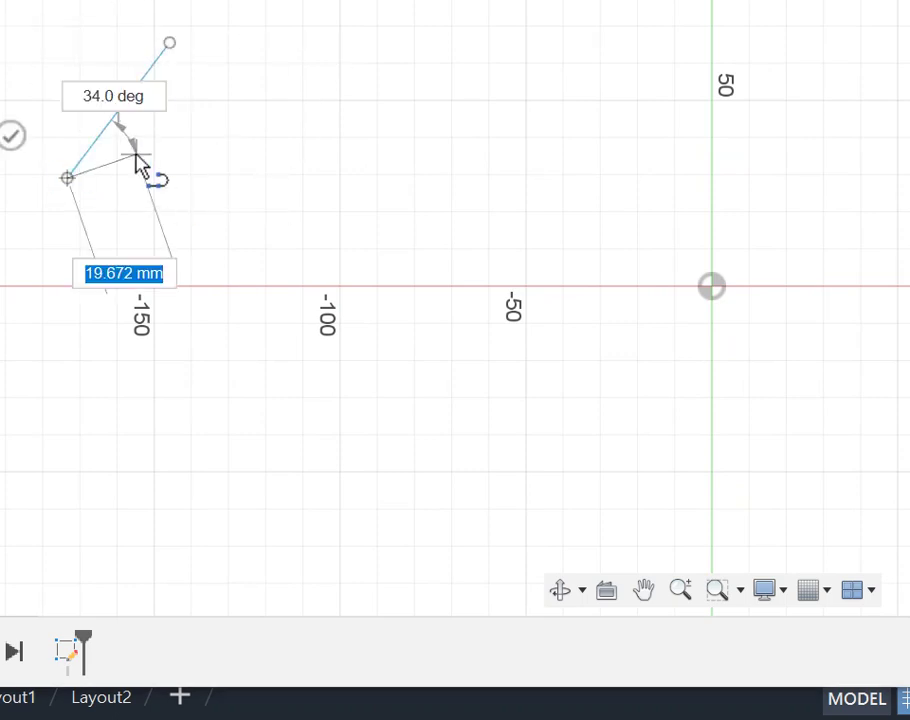
{"action": "left_click", "coordinate": [136, 155]}
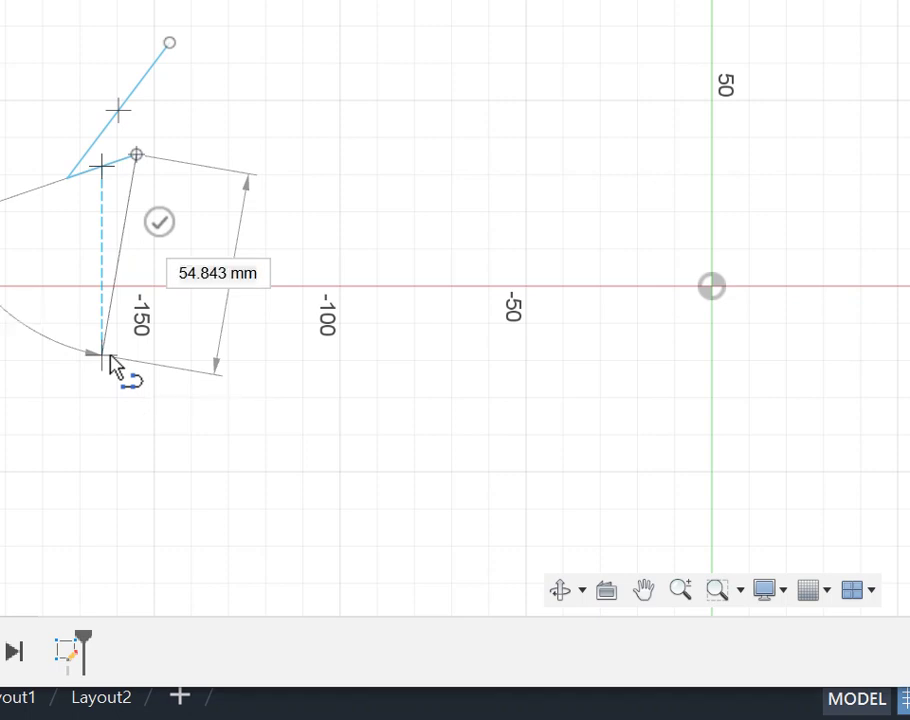
{"action": "left_click", "coordinate": [106, 356]}
{"action": "left_click", "coordinate": [163, 307]}
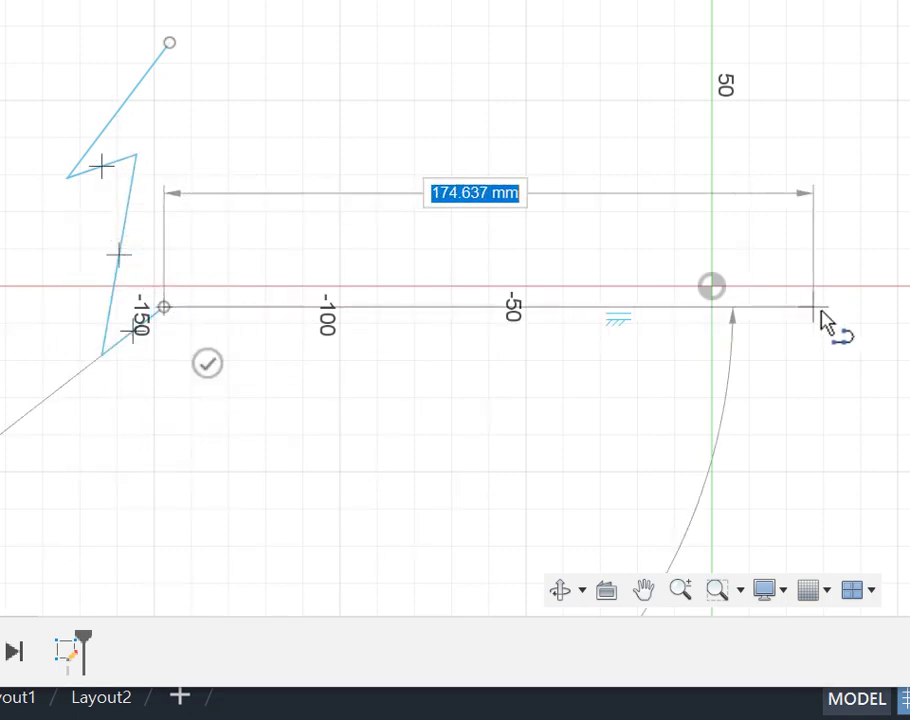
{"action": "type", "text": "l"}
{"action": "key", "text": "Return"}
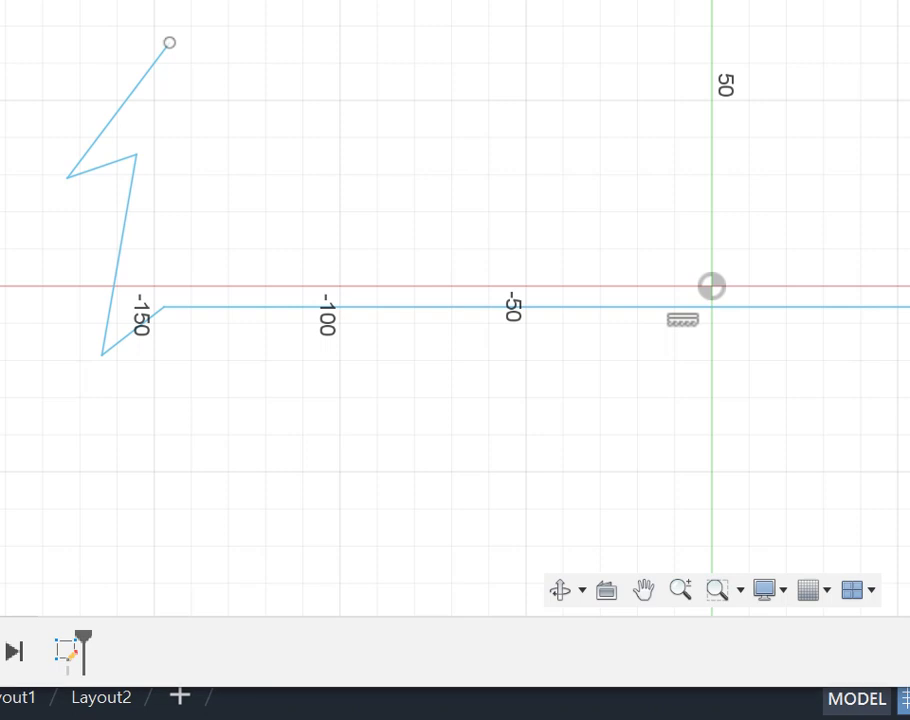
Continue the outline along its upper side with gently sloping lines and close it at the starting point of the zigzag edge.
{"action": "left_click", "coordinate": [681, 82]}
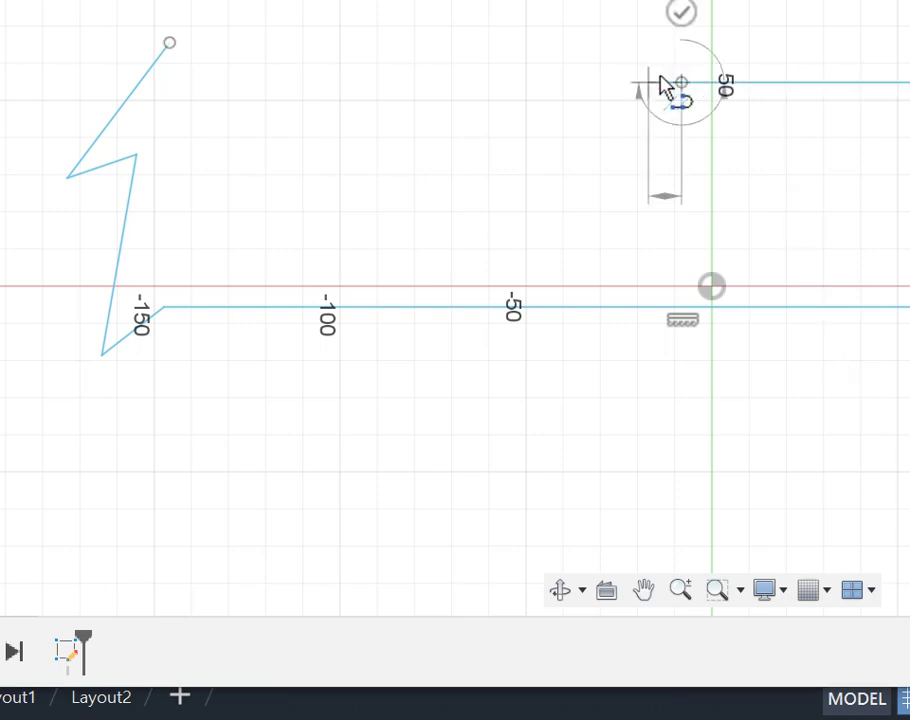
{"action": "left_click", "coordinate": [388, 62]}
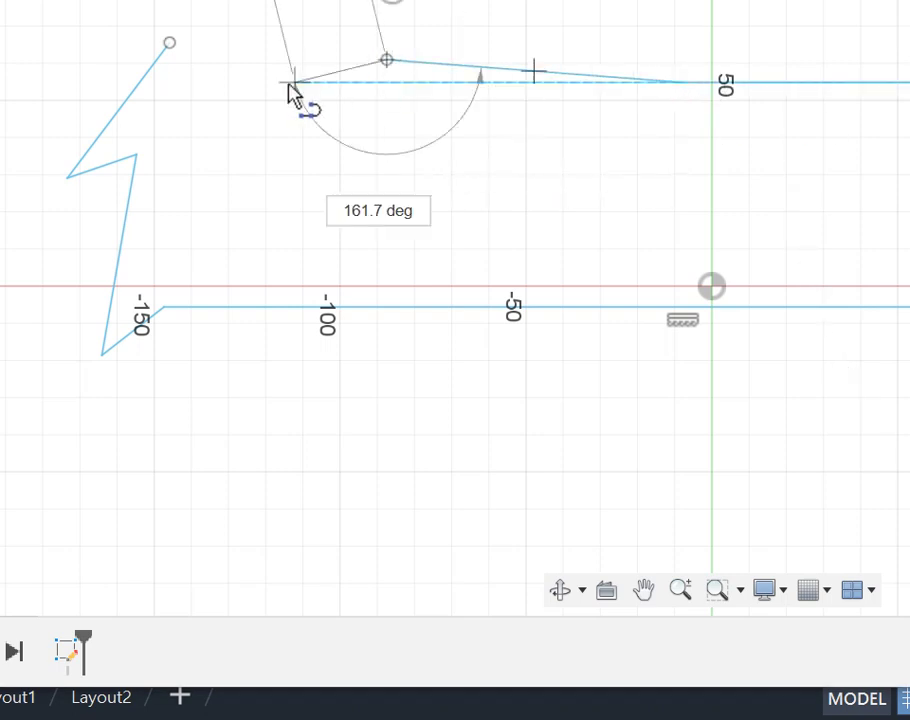
{"action": "left_click", "coordinate": [232, 82]}
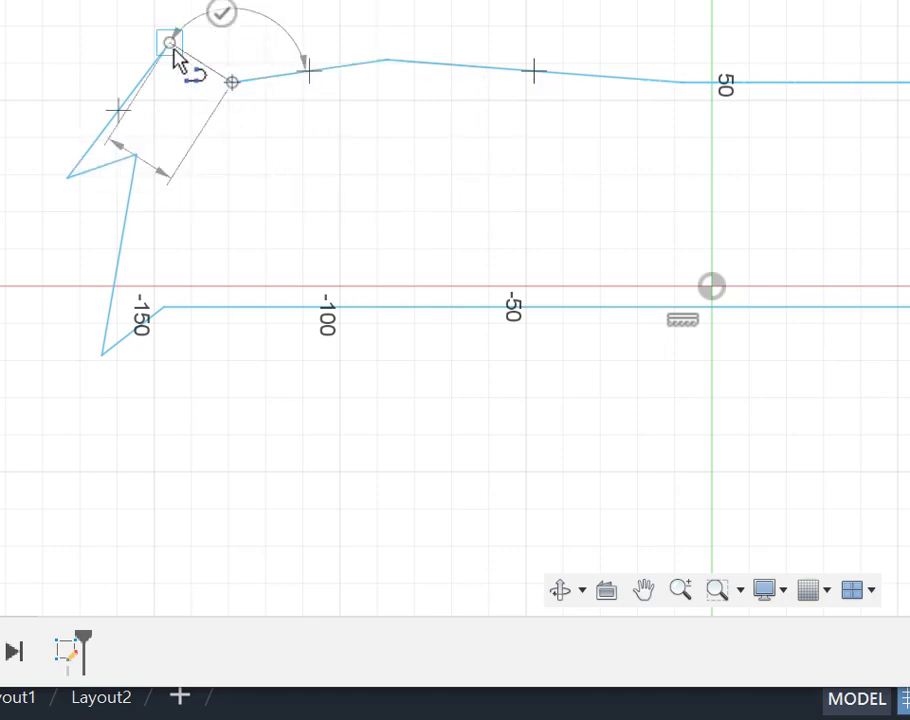
{"action": "left_click", "coordinate": [172, 46]}
Draw a circle about 32 mm in diameter inside the outline near its zigzag left end.
{"action": "key", "text": "c"}
{"action": "left_click", "coordinate": [274, 185]}
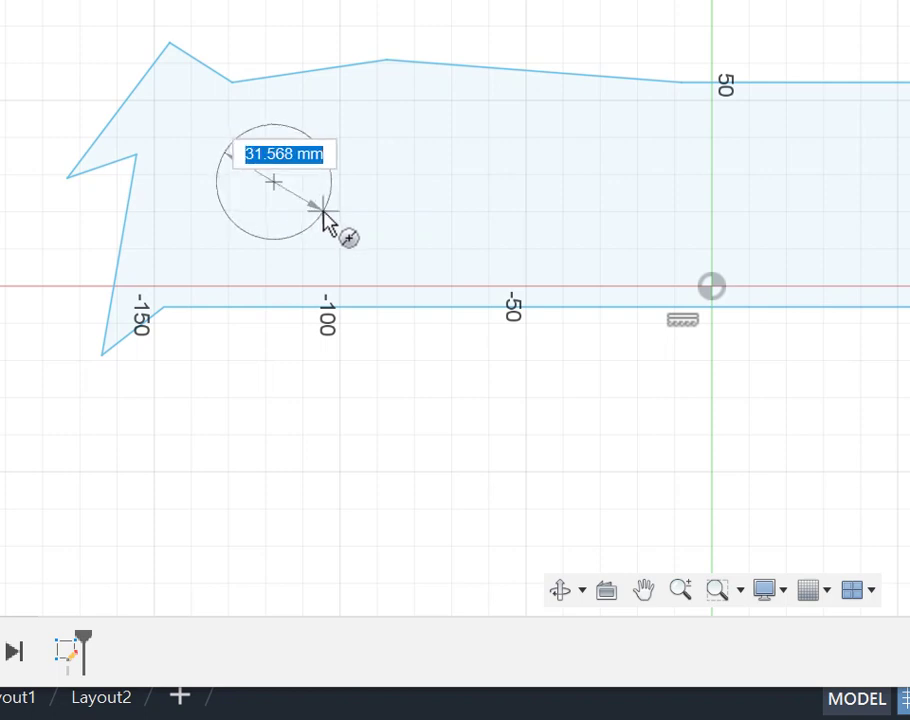
{"action": "left_click", "coordinate": [323, 211]}
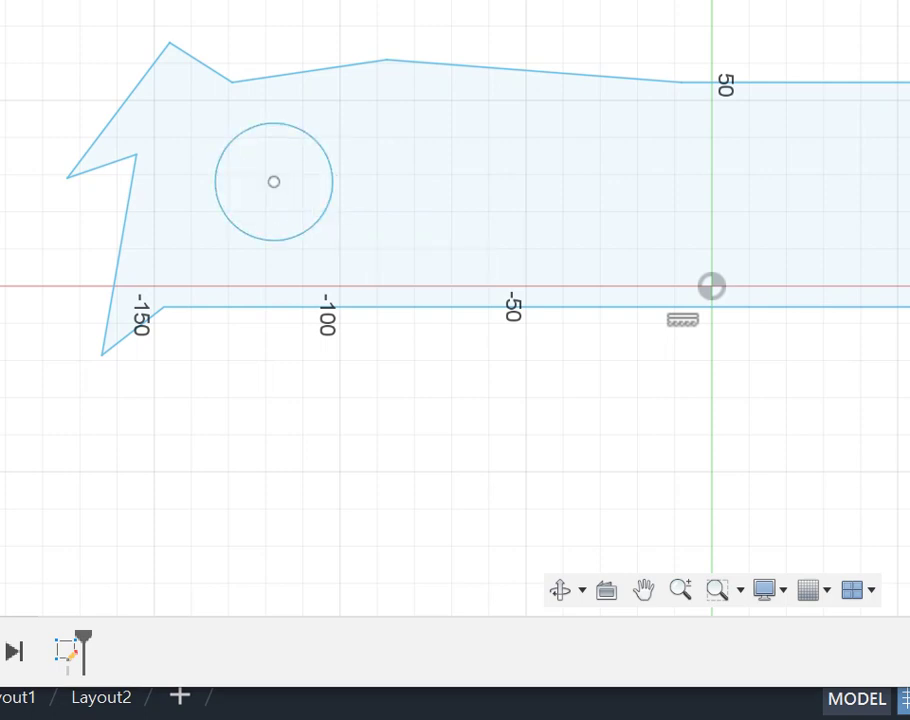
Draw a long rectangle to the right of the circle and a small narrow rectangle just below the circle, both inside the outline.
{"action": "key", "text": "r"}
{"action": "left_click", "coordinate": [388, 142]}
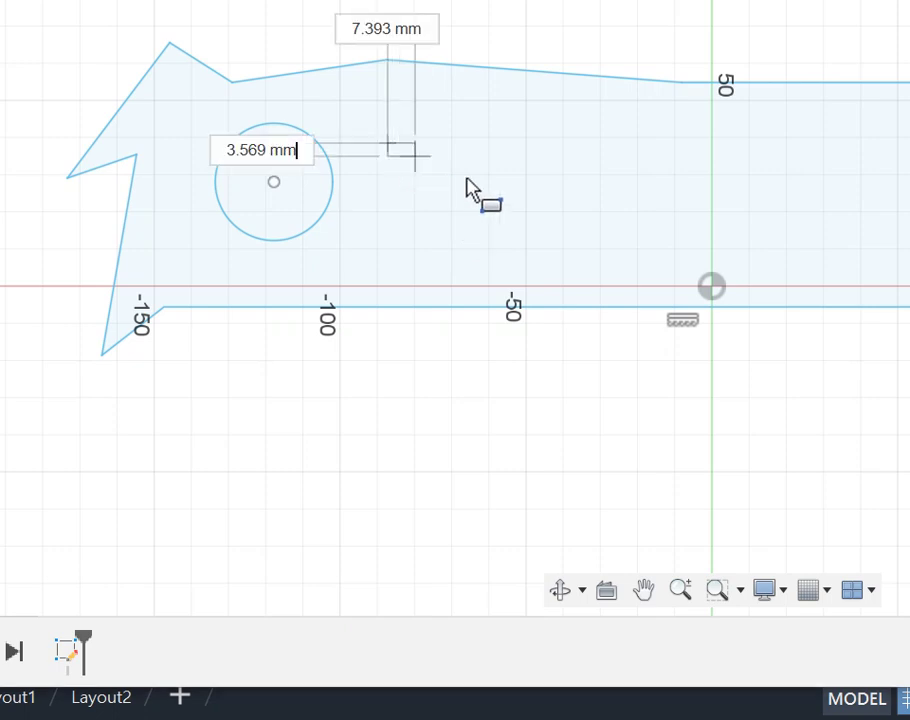
{"action": "left_click", "coordinate": [886, 208]}
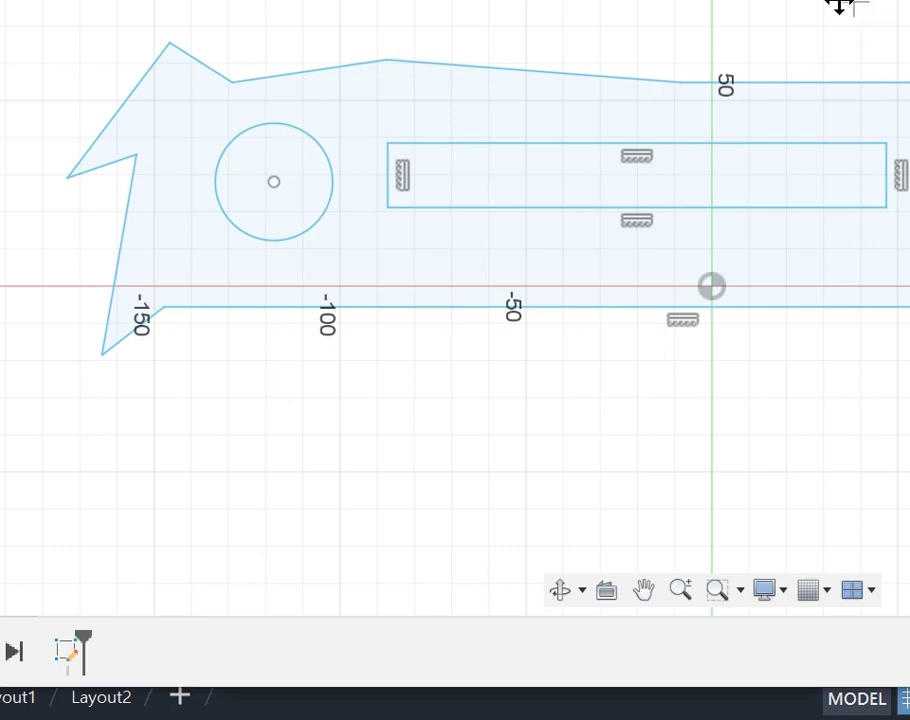
{"action": "left_click", "coordinate": [284, 265]}
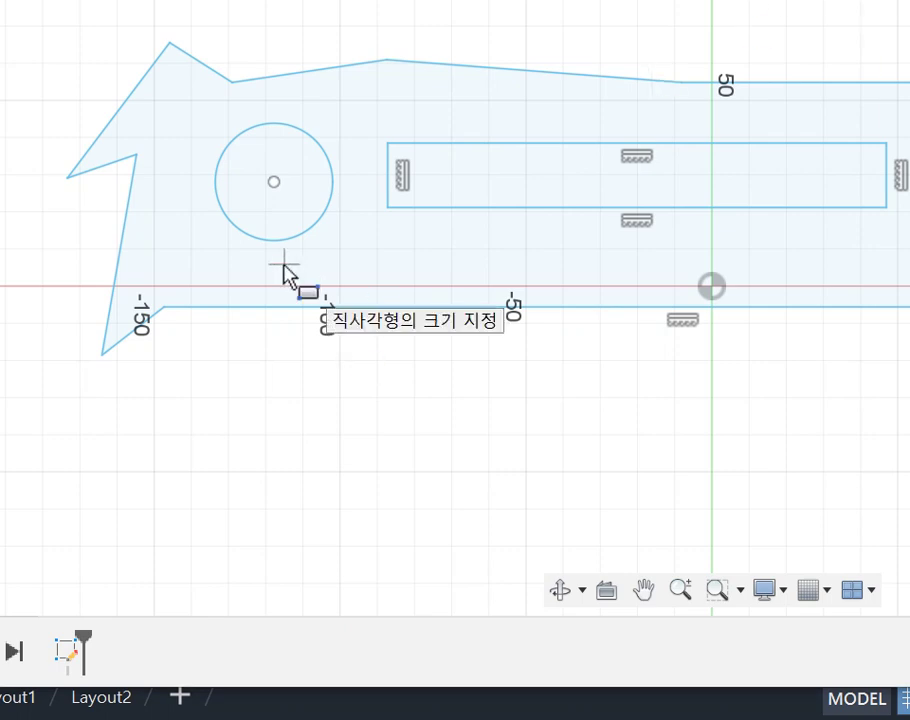
{"action": "left_click", "coordinate": [384, 289]}
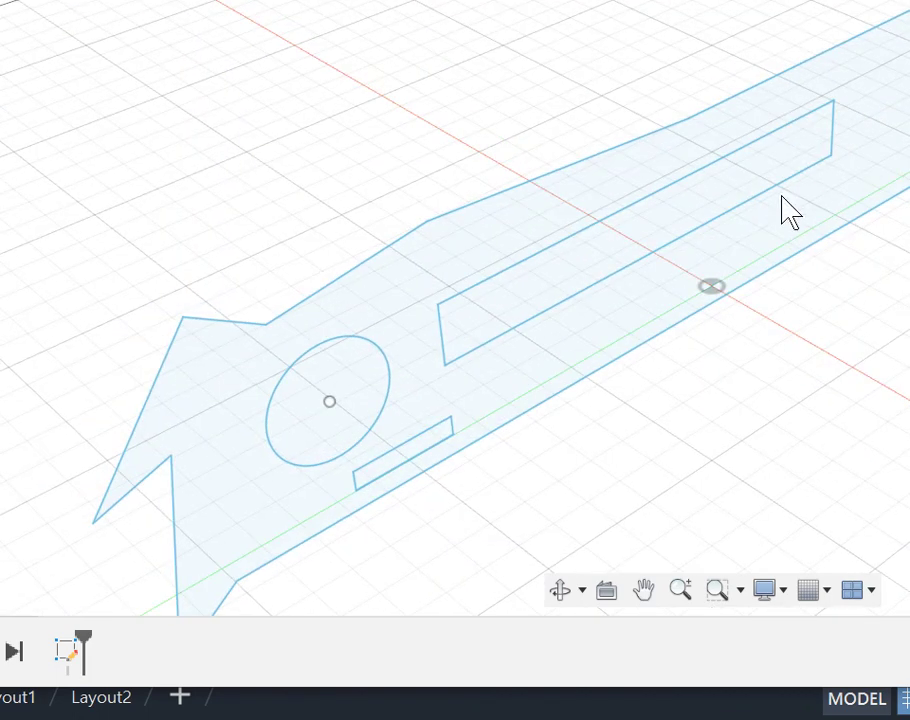
Pick the area between the outline and its circle and two rectangles as the profile to extrude.
{"action": "left_click", "coordinate": [580, 333]}
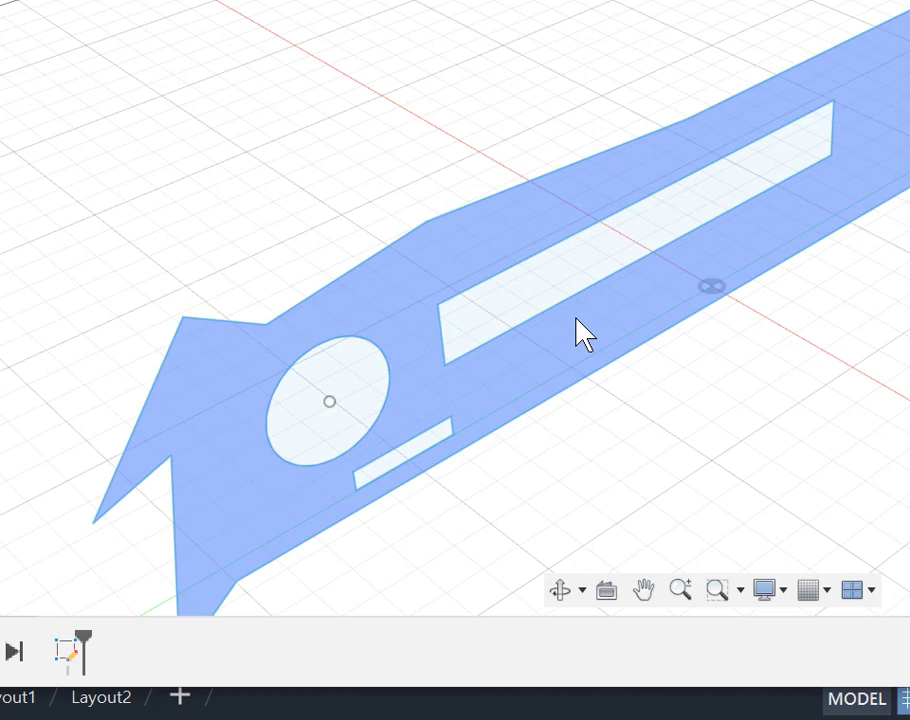
{"action": "left_click", "coordinate": [577, 318]}
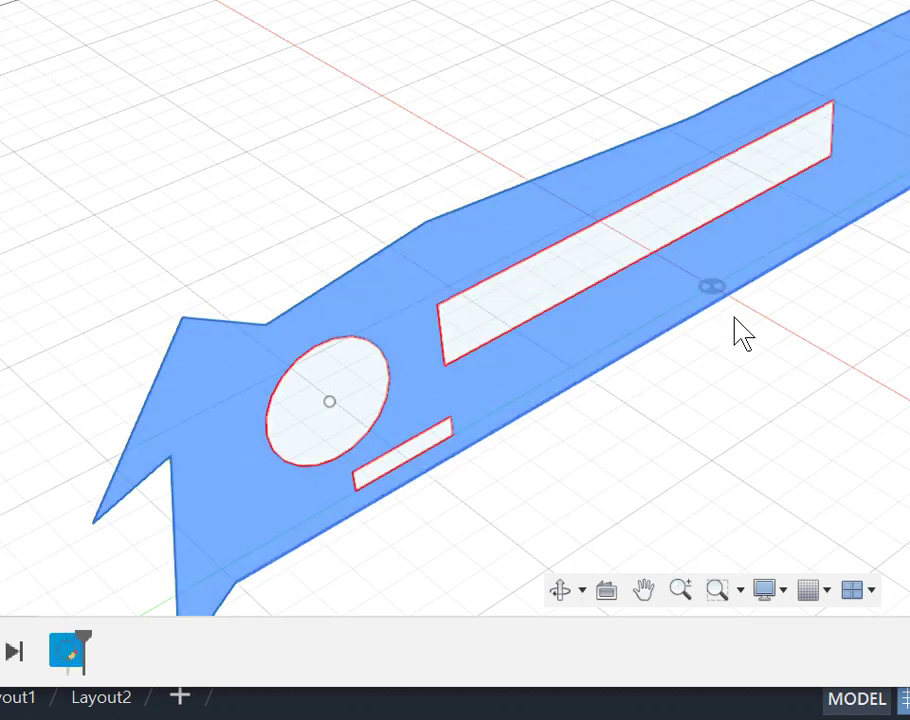
{"action": "scroll", "coordinate": [645, 362], "scroll_direction": "down", "scroll_amount": 5}
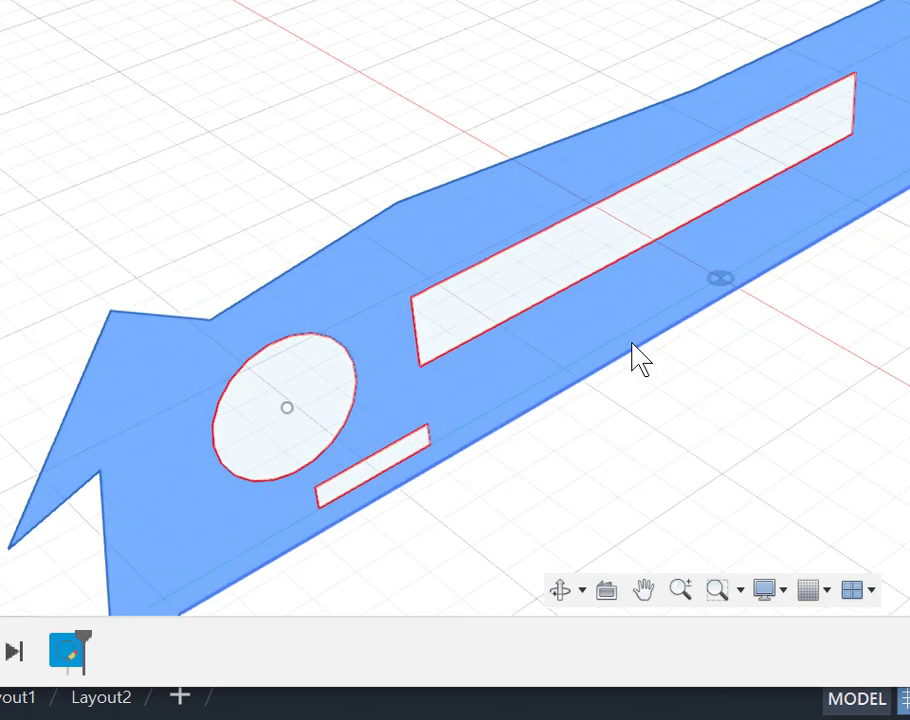
{"action": "left_click_drag", "start_coordinate": [691, 307], "coordinate": [769, 352]}
{"action": "left_click", "coordinate": [634, 256]}
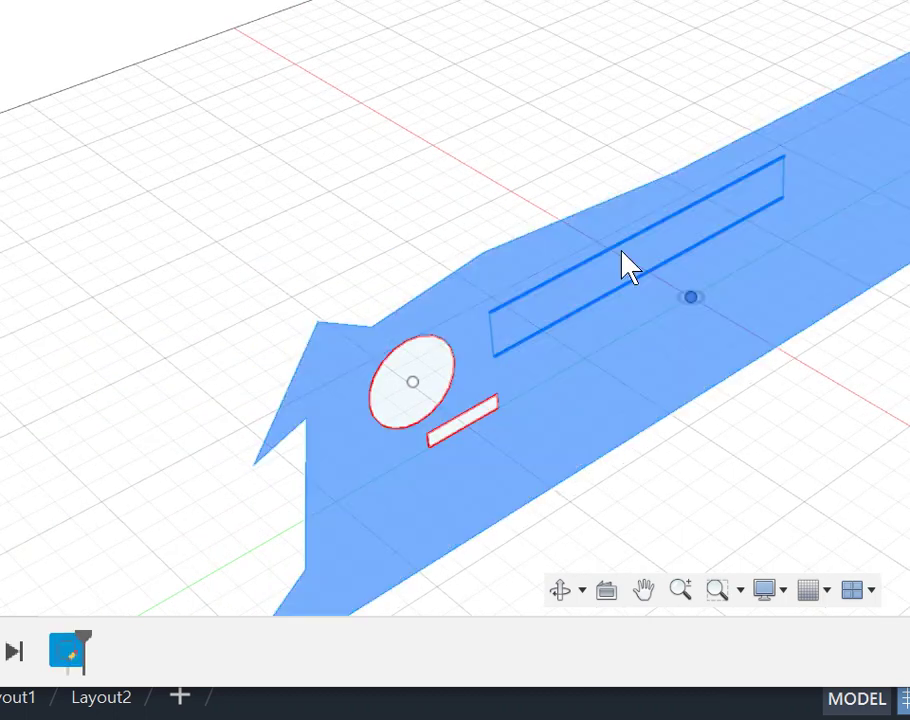
{"action": "left_click_drag", "start_coordinate": [664, 287], "coordinate": [555, 160]}
{"action": "left_click", "coordinate": [668, 300]}
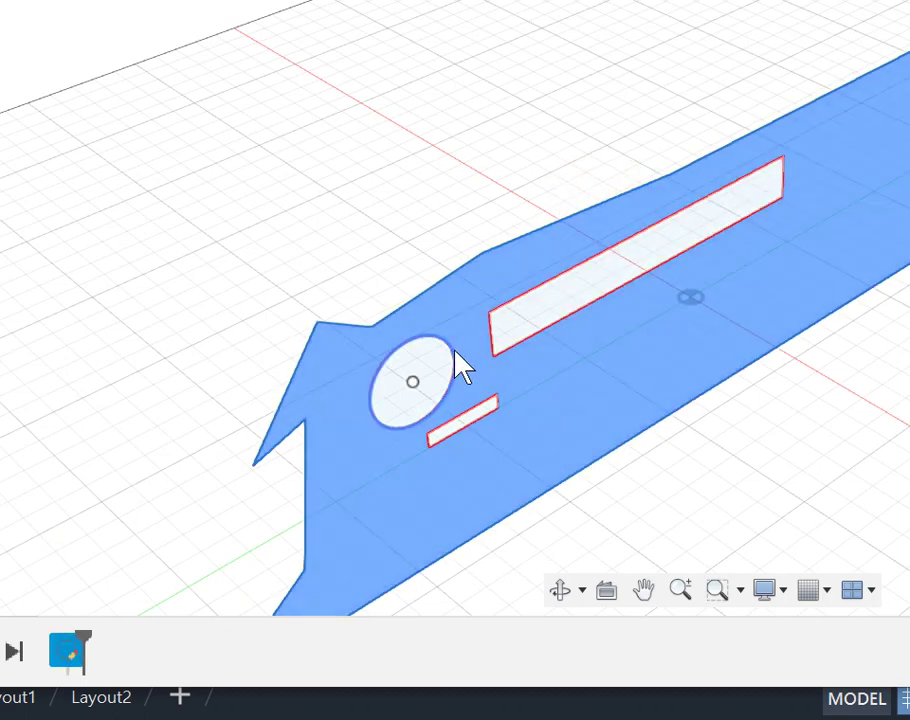
Move the sketched circle toward the pointed end of the profile, away from the two rectangles.
{"action": "left_click", "coordinate": [443, 383]}
{"action": "left_click", "coordinate": [439, 400]}
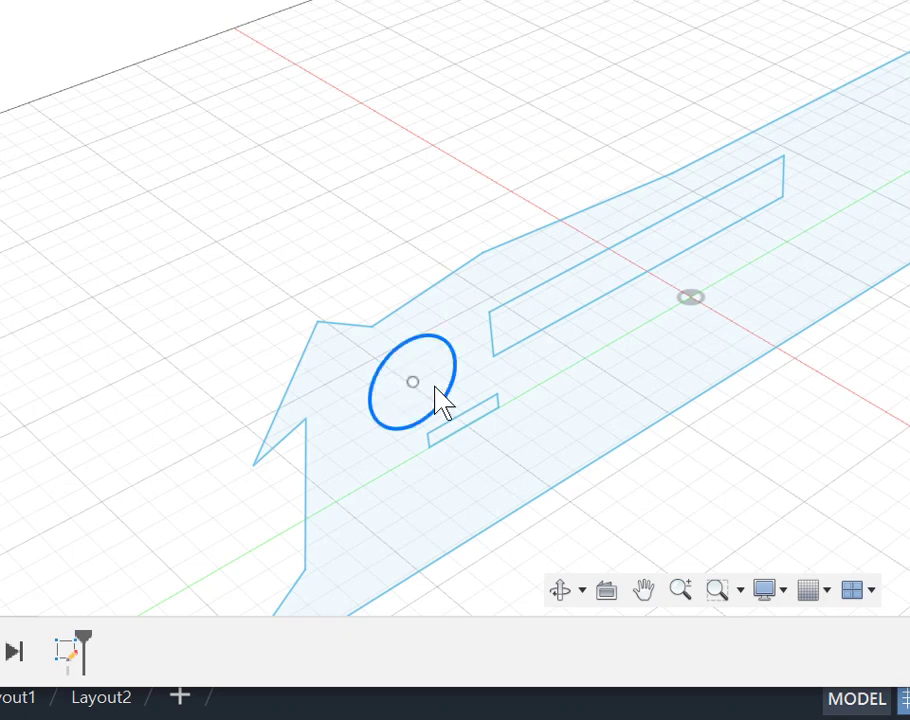
{"action": "mouse_move", "coordinate": [395, 367]}
{"action": "left_mouse_down"}
{"action": "mouse_move", "coordinate": [309, 287]}
{"action": "mouse_move", "coordinate": [388, 377]}
{"action": "left_mouse_up"}
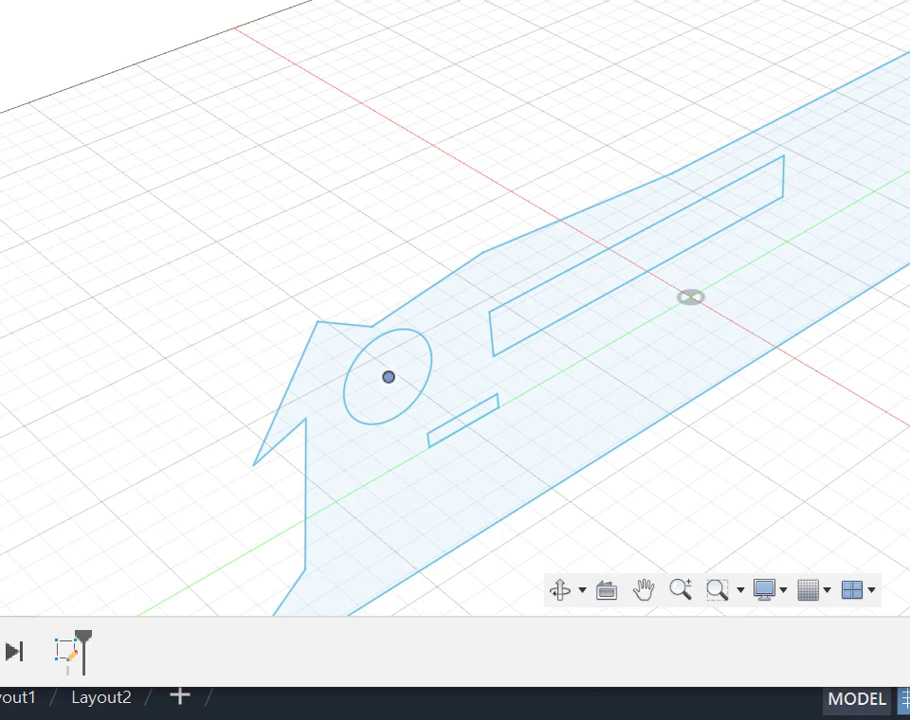
Extrude the outer profile 50 mm, leaving the circle and both rectangles as through openings.
{"action": "key", "text": "e"}
{"action": "left_click", "coordinate": [425, 379]}
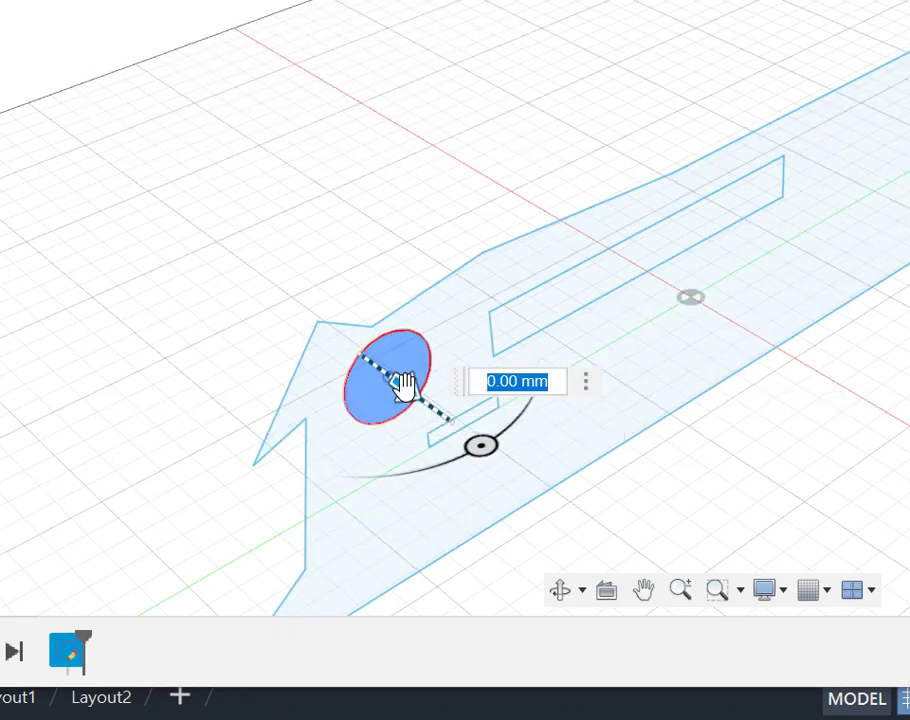
{"action": "left_click", "coordinate": [452, 383]}
{"action": "left_click", "coordinate": [453, 380]}
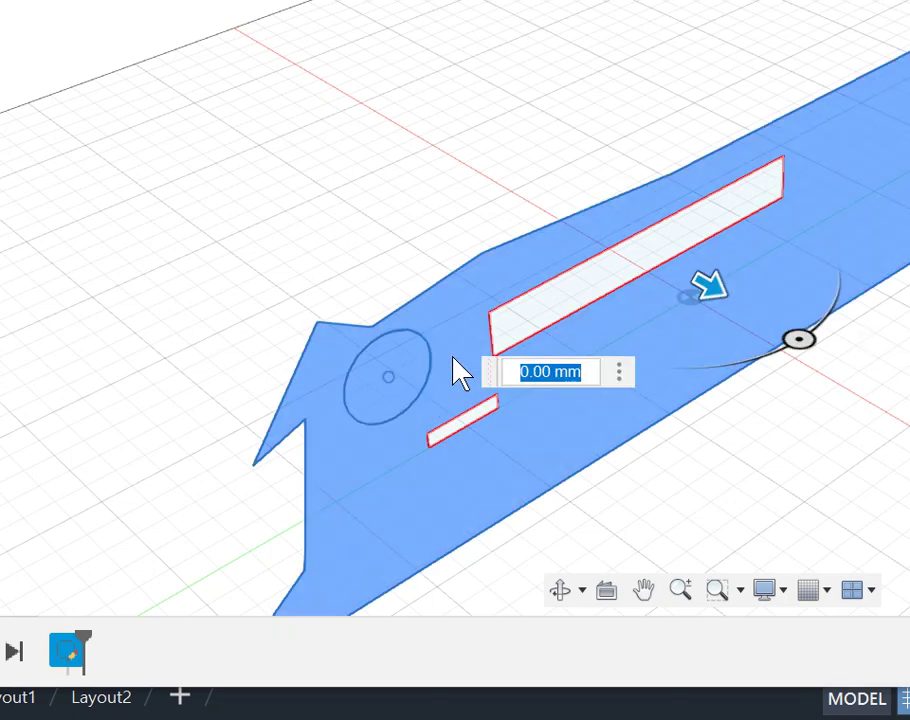
{"action": "left_click_drag", "start_coordinate": [712, 286], "coordinate": [755, 316]}
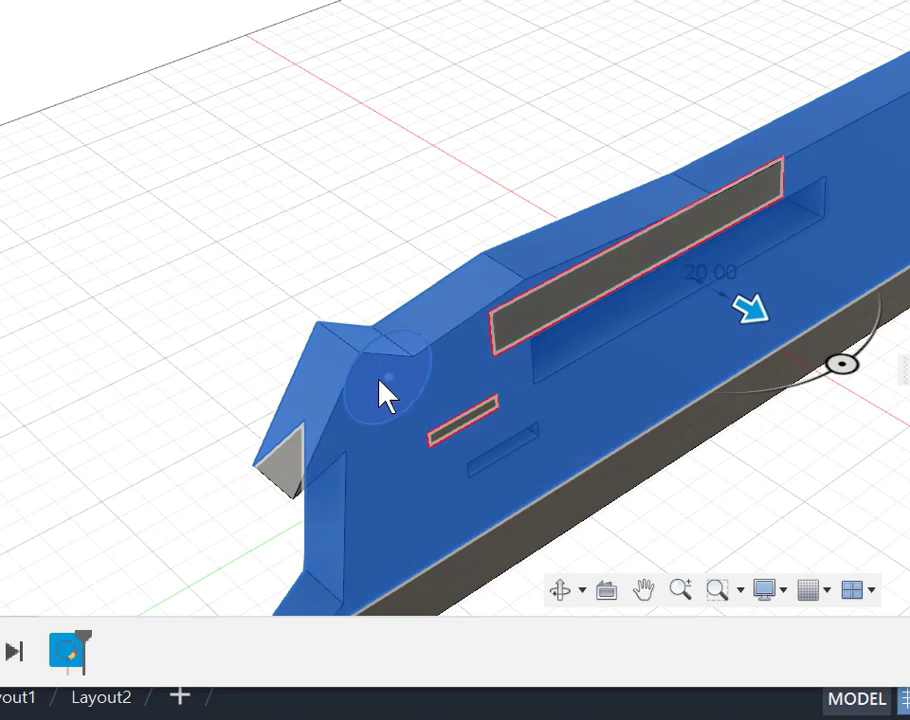
{"action": "left_click", "coordinate": [386, 392]}
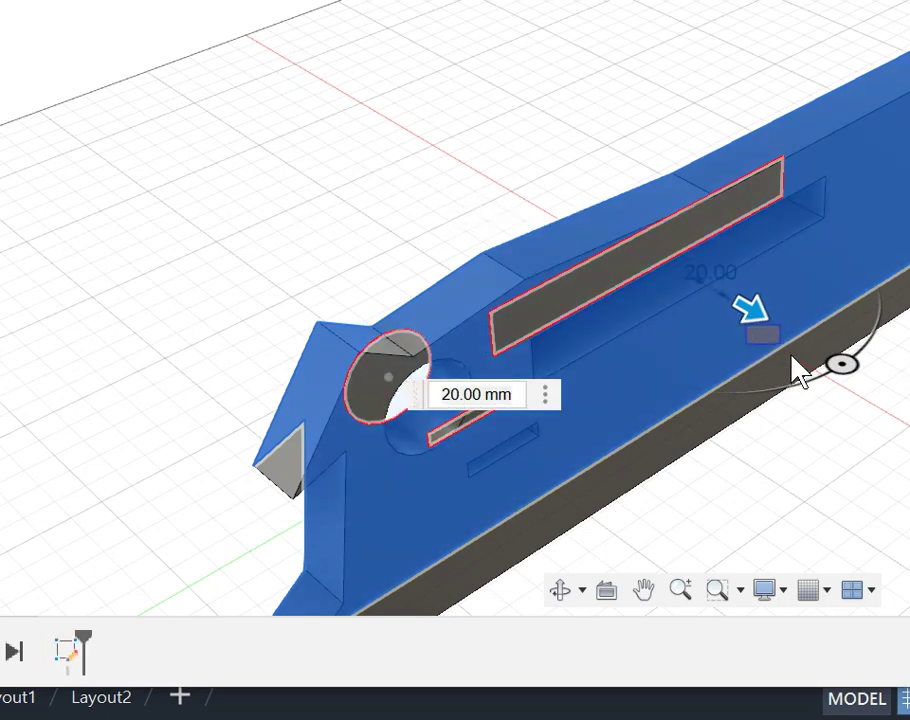
{"action": "left_click_drag", "start_coordinate": [755, 312], "coordinate": [812, 355]}
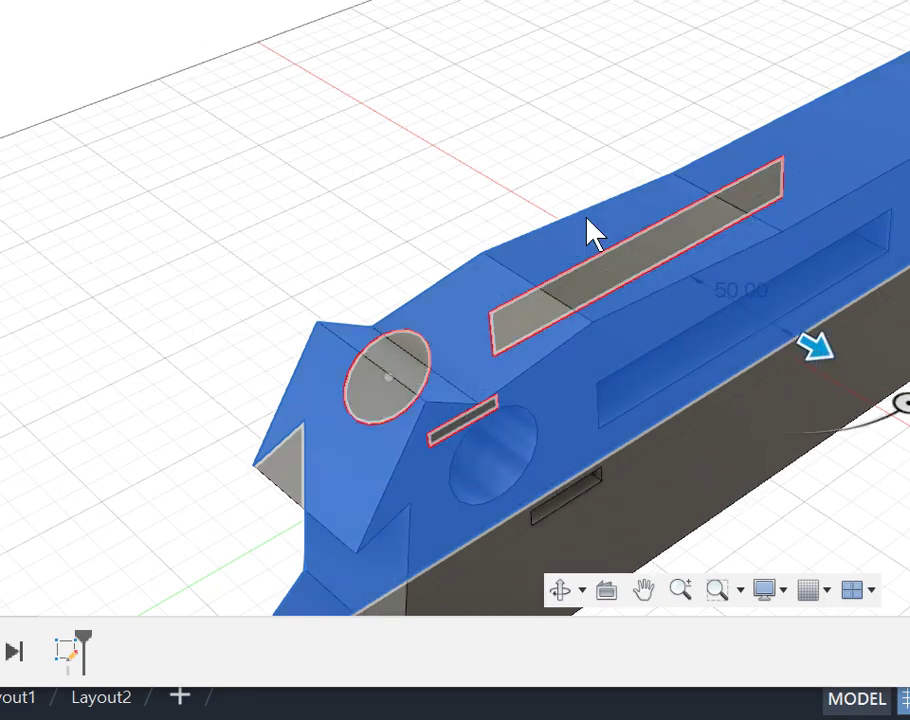
{"action": "scroll", "coordinate": [595, 451], "scroll_direction": "up", "scroll_amount": 3}
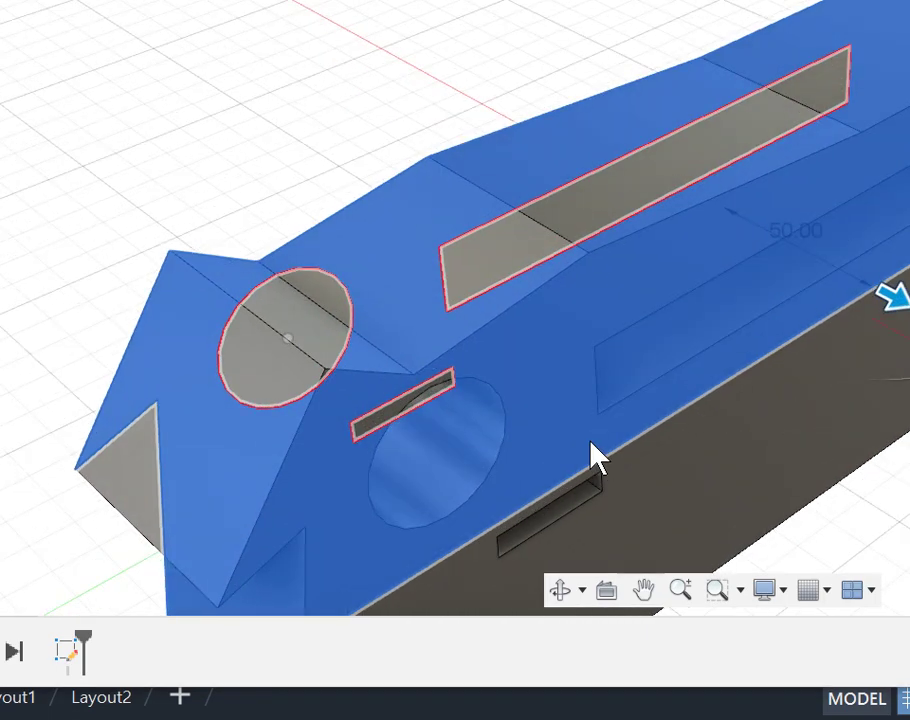
{"action": "scroll", "coordinate": [585, 451], "scroll_direction": "down", "scroll_amount": 6}
{"action": "scroll", "coordinate": [585, 455], "scroll_direction": "up", "scroll_amount": 5}
{"action": "scroll", "coordinate": [585, 452], "scroll_direction": "down", "scroll_amount": 1}
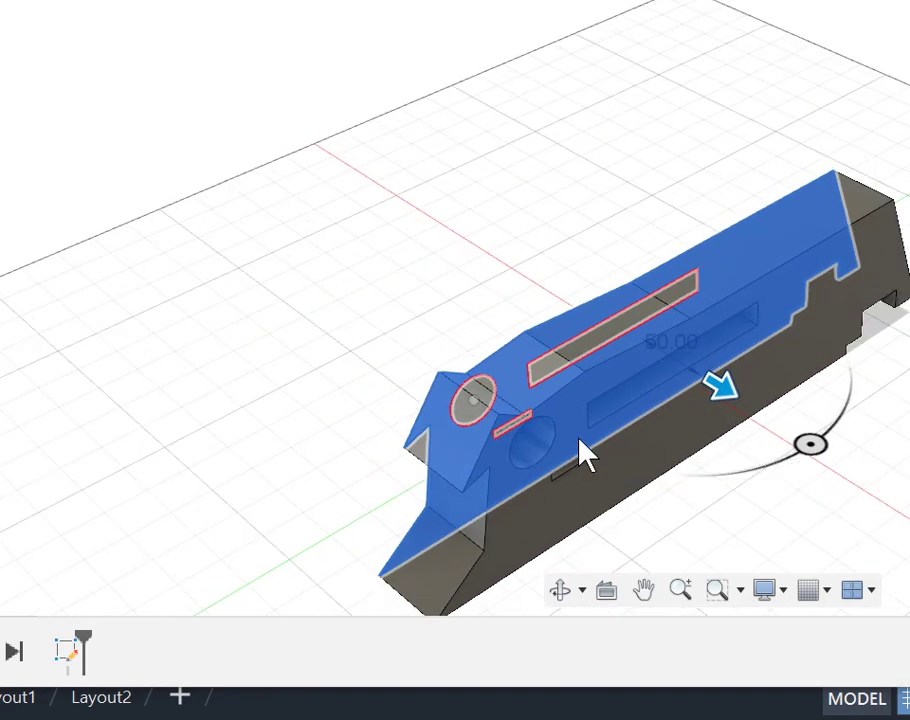
{"action": "key", "text": "Return"}
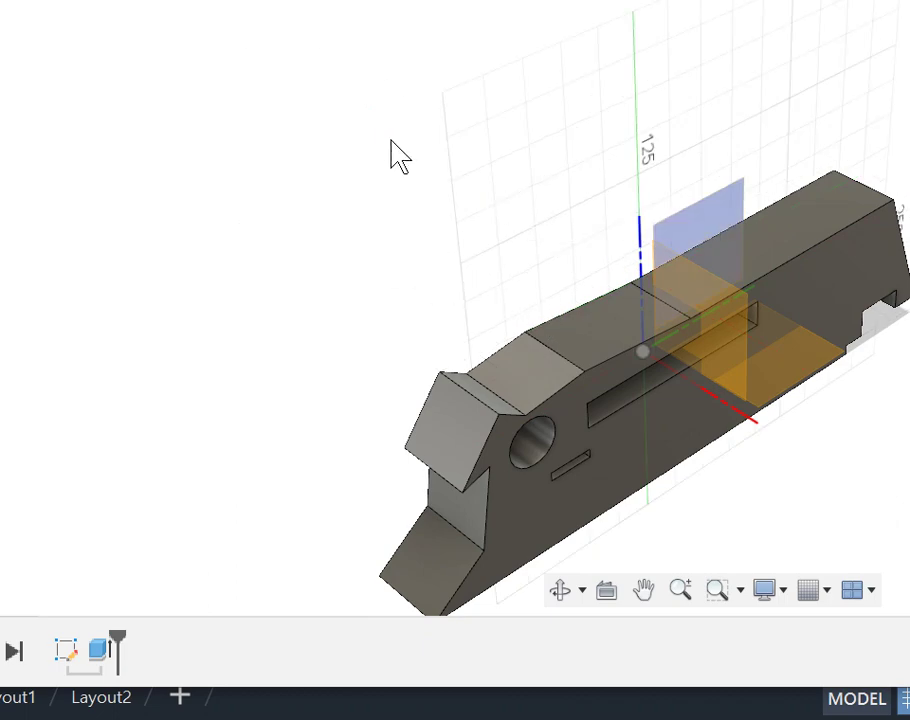
Start a sketch on the vertical plane parallel to the body's side and draw a square-cornered jaw outline about 58 mm deep beside the body.
{"action": "left_click", "coordinate": [460, 170]}
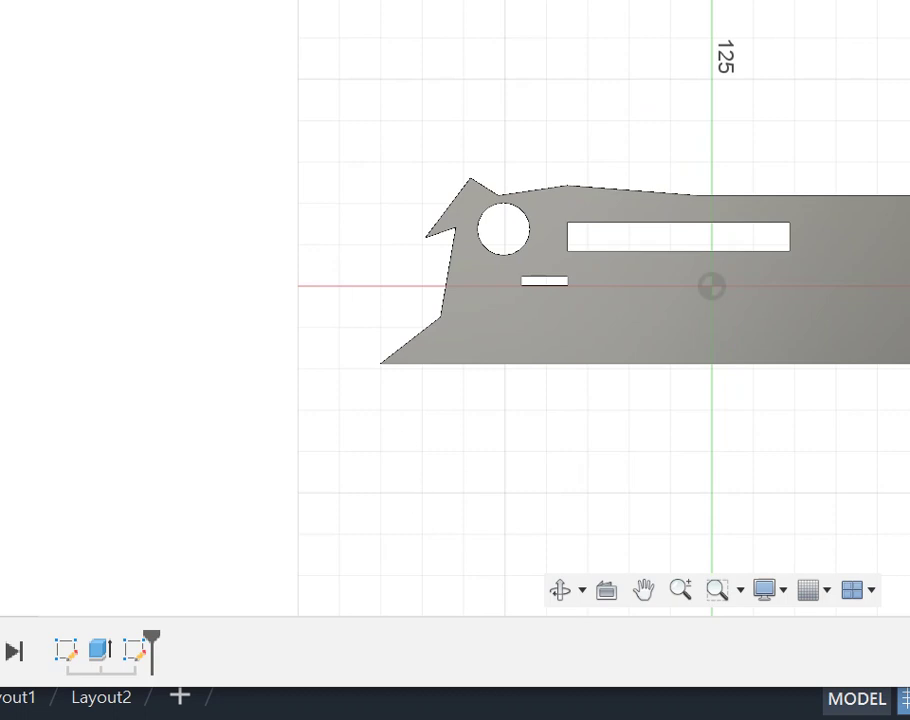
{"action": "key", "text": "l"}
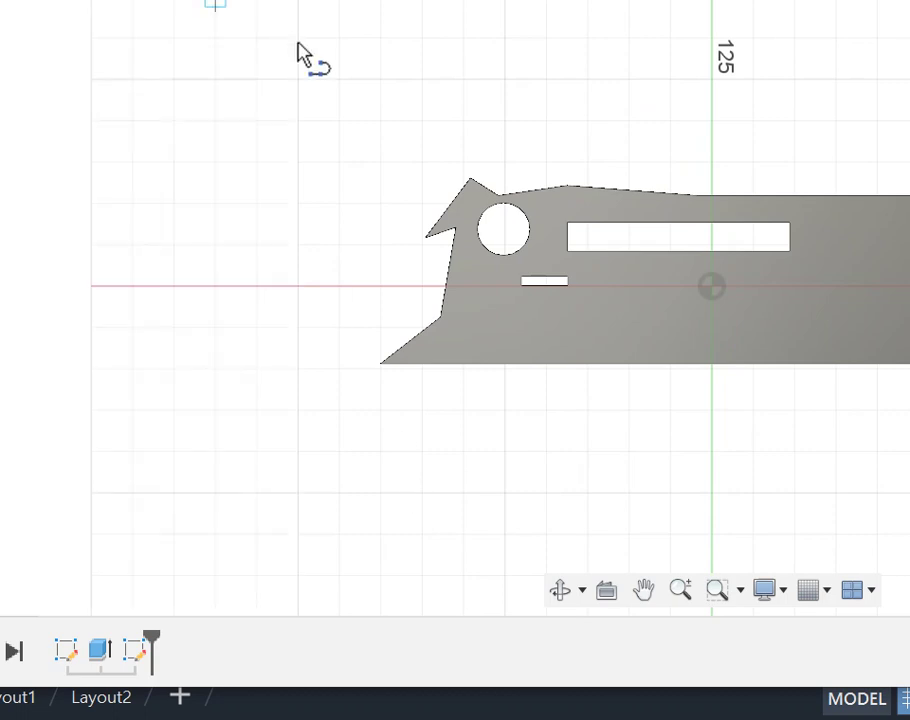
{"action": "left_click", "coordinate": [80, 74]}
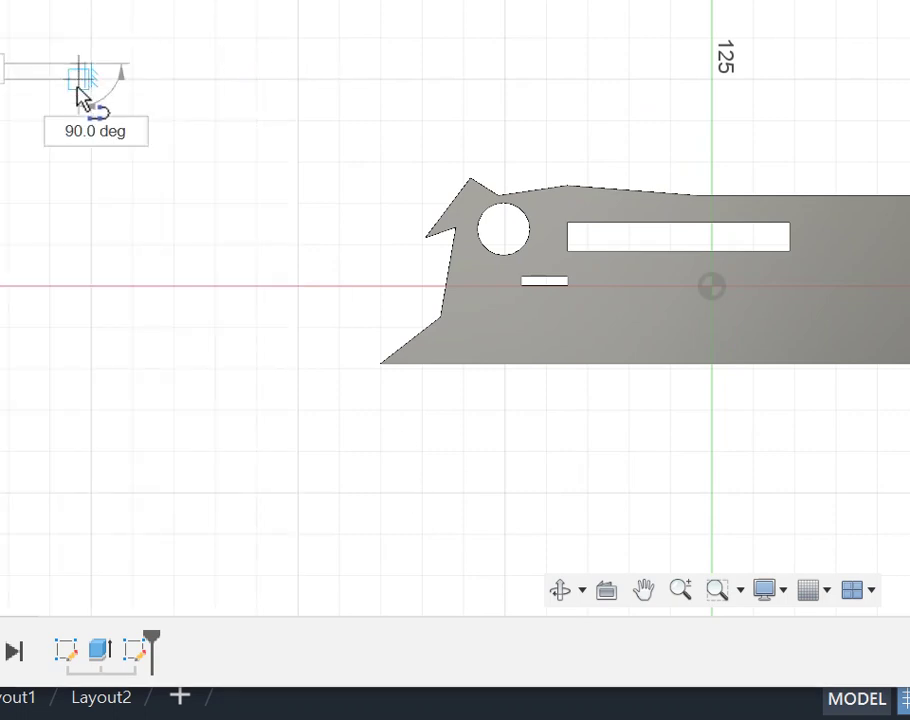
{"action": "left_click", "coordinate": [172, 80]}
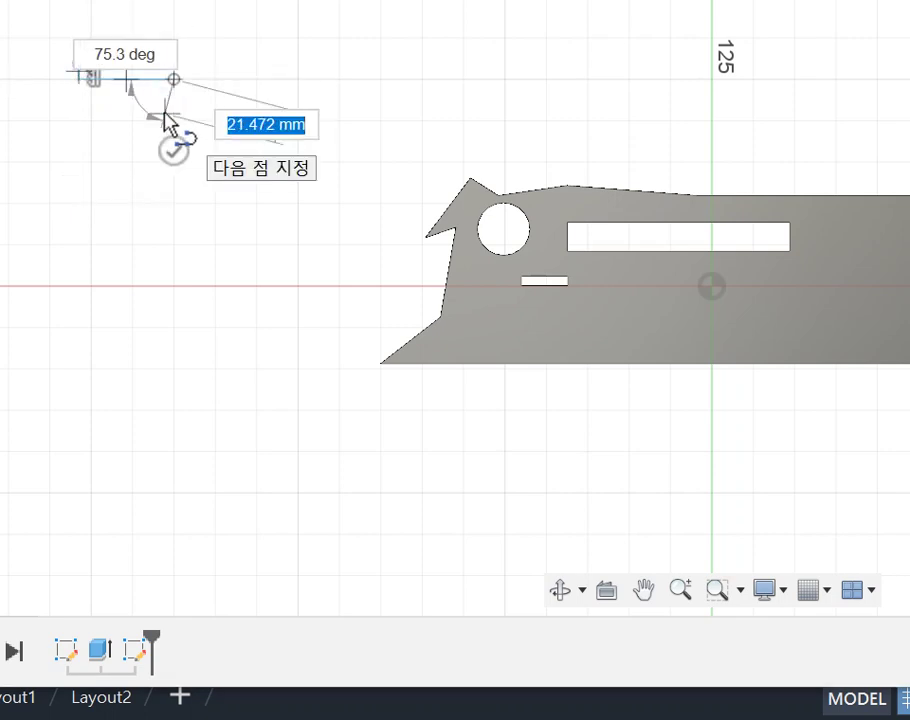
{"action": "key", "text": "Escape"}
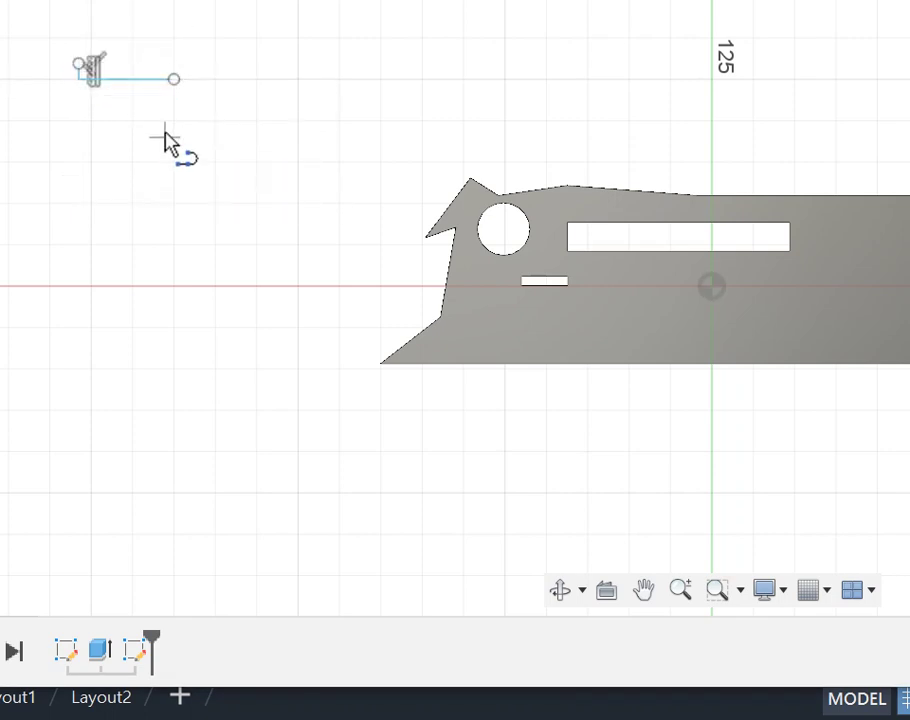
{"action": "left_click", "coordinate": [170, 79]}
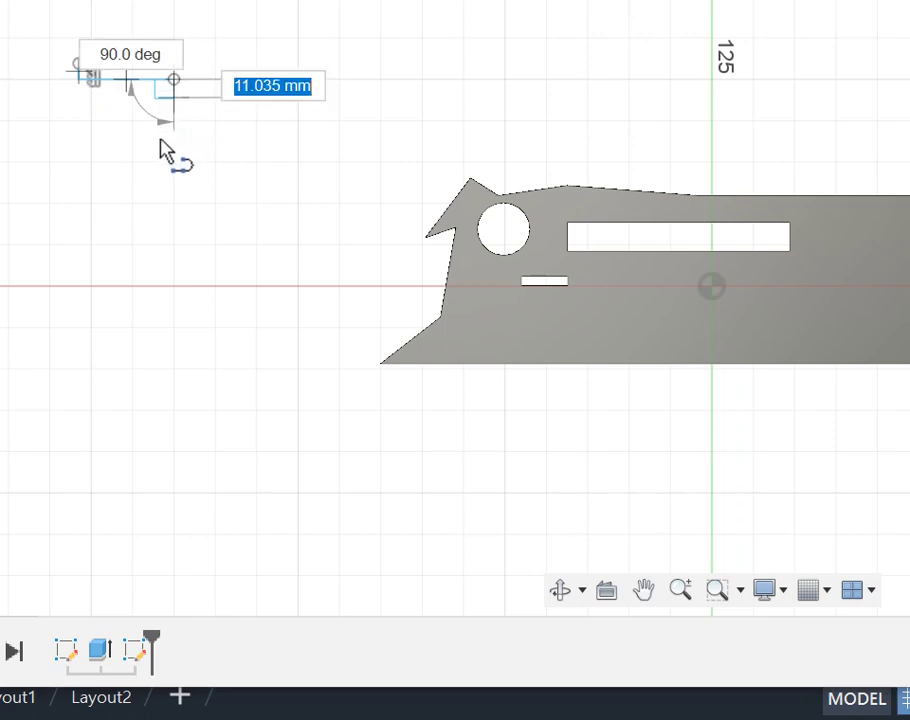
{"action": "left_click", "coordinate": [168, 185]}
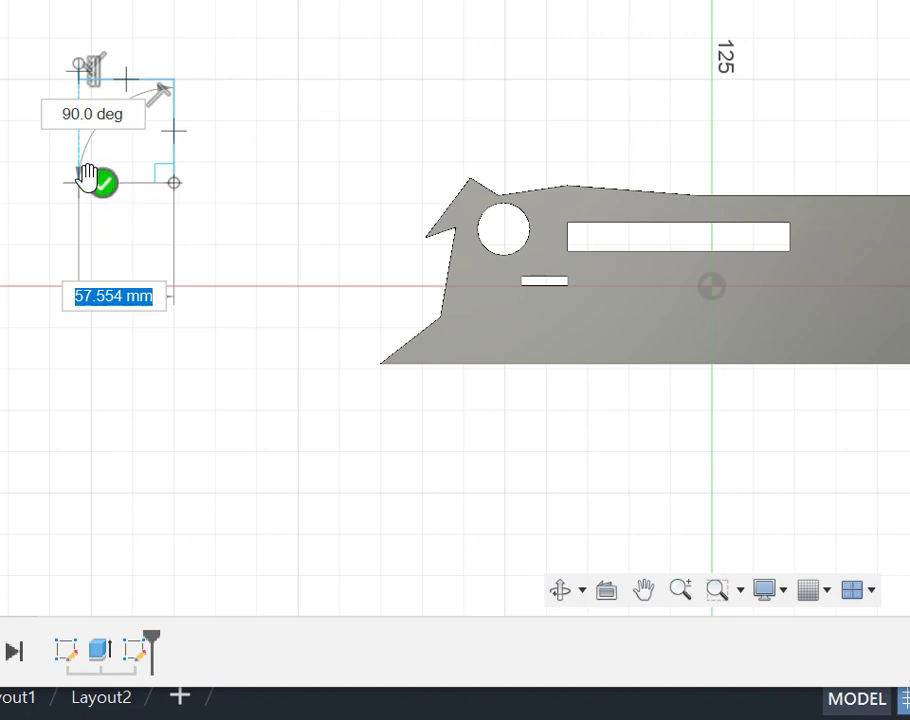
{"action": "left_click", "coordinate": [87, 190]}
{"action": "left_click", "coordinate": [85, 240]}
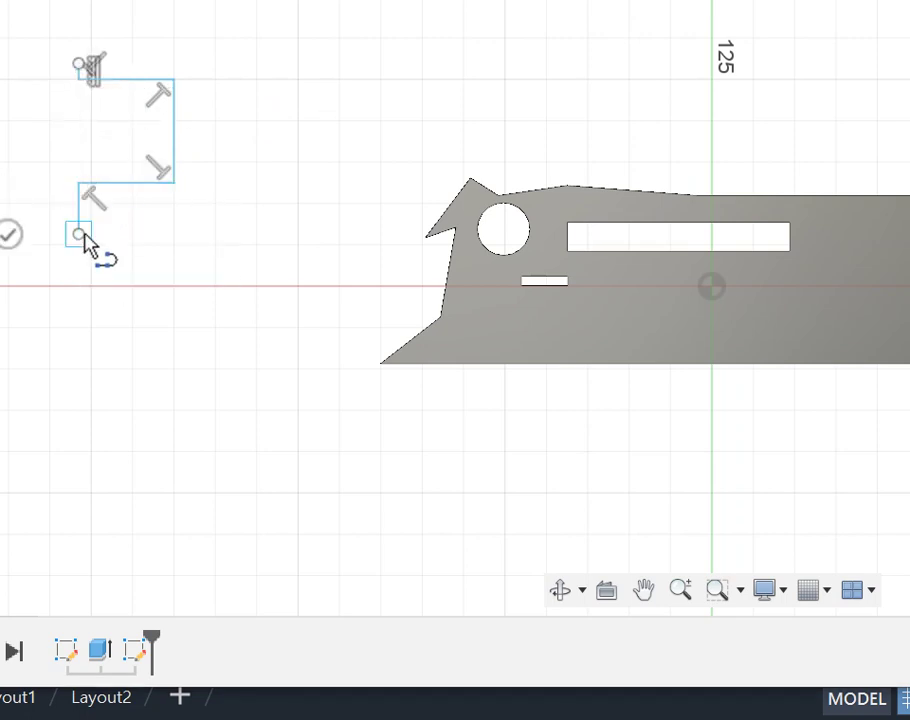
Complete the outline with a sloped underside, a short vertical step, a long straight bar and a peaked top, closing it at the start point.
{"action": "left_click", "coordinate": [227, 197]}
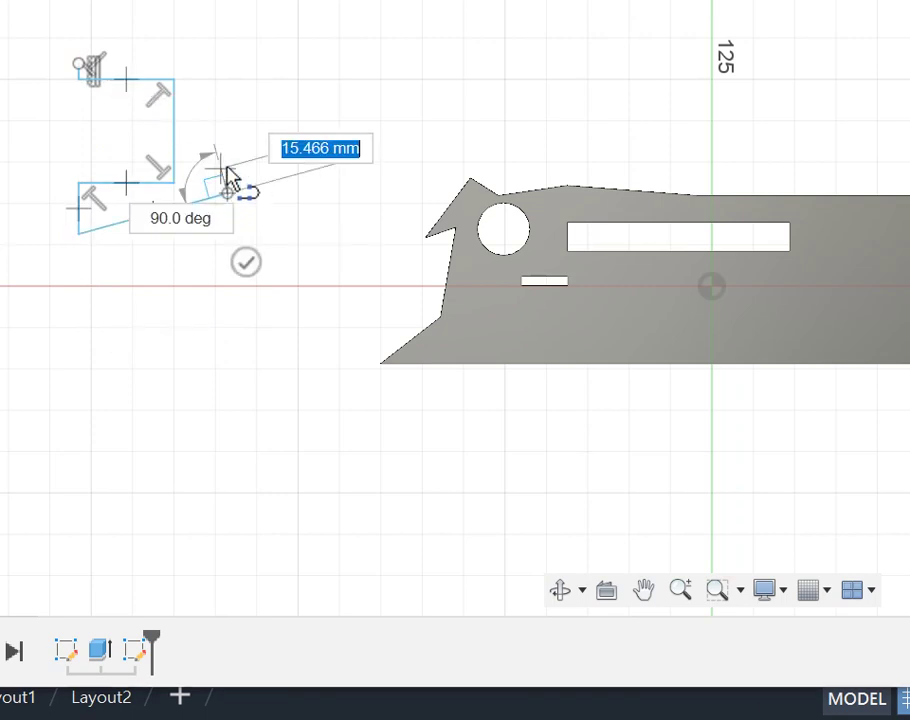
{"action": "left_click", "coordinate": [229, 158]}
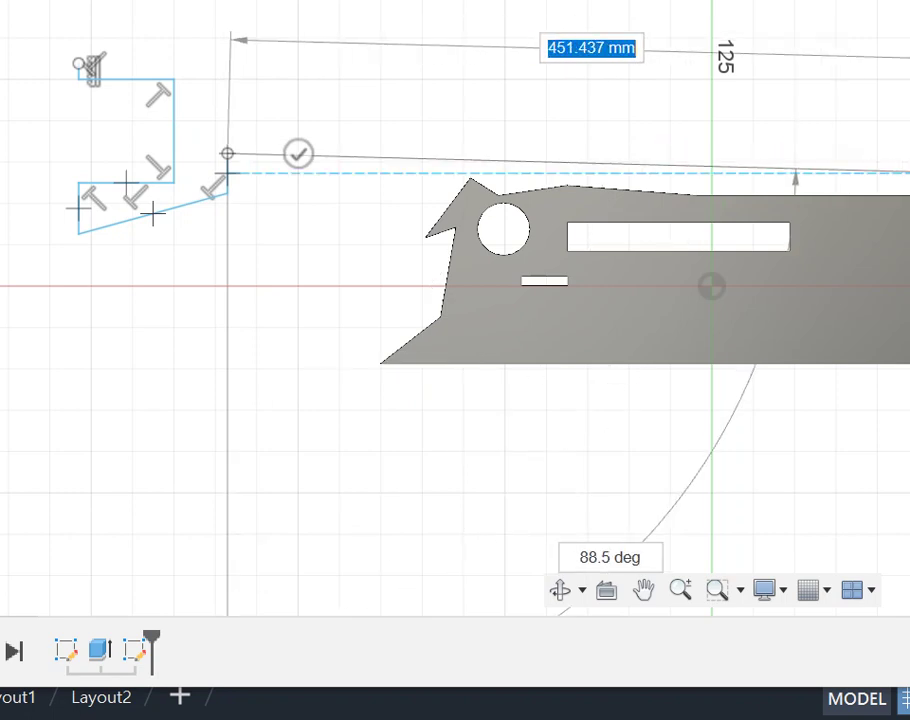
{"action": "key", "text": "Return"}
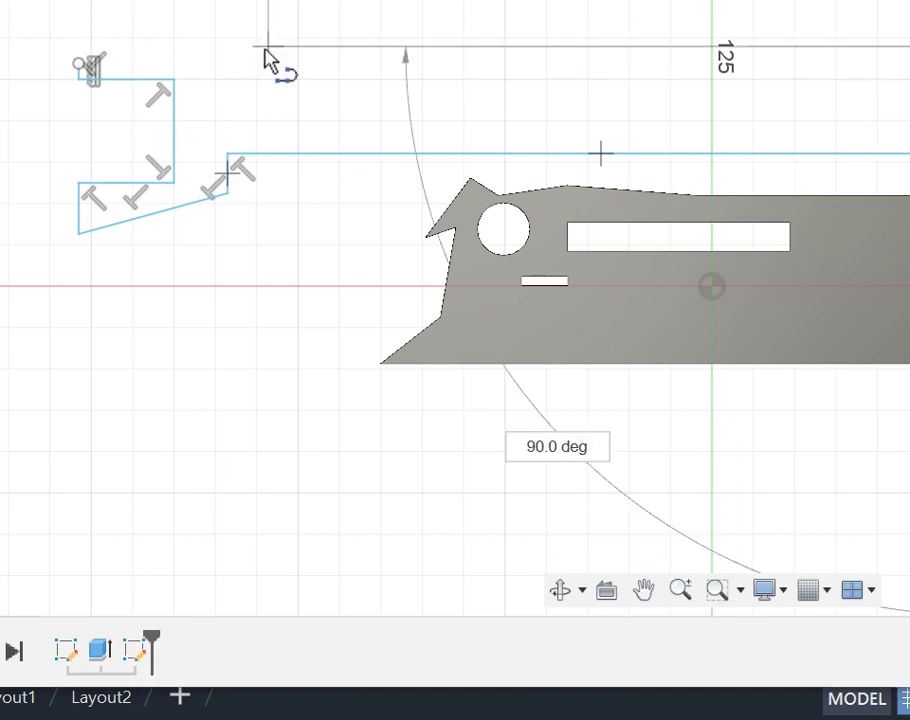
{"action": "left_click", "coordinate": [215, 46]}
{"action": "left_click", "coordinate": [160, 20]}
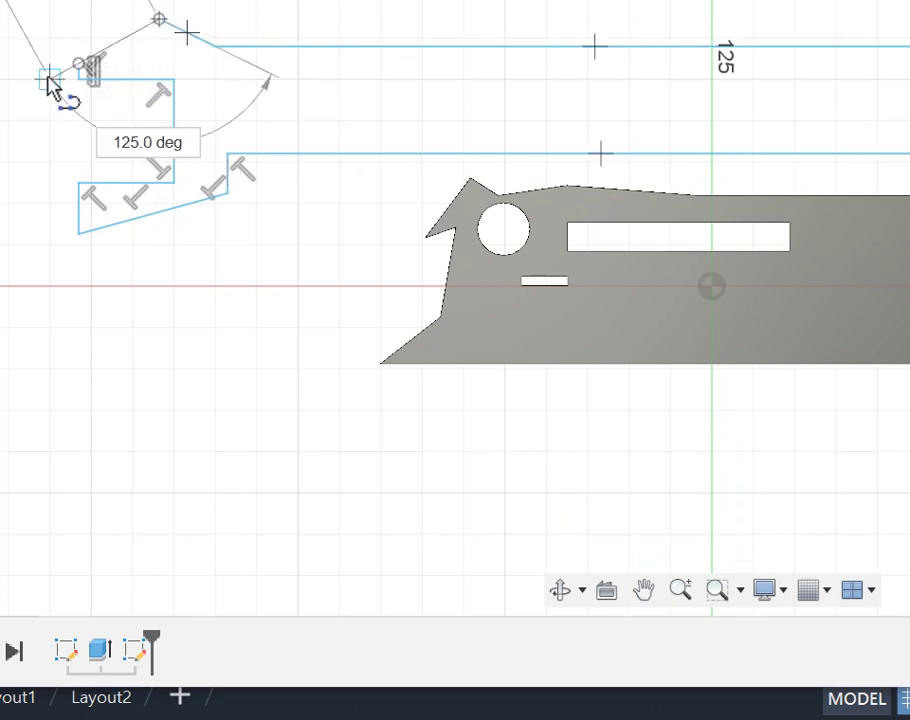
{"action": "left_click", "coordinate": [78, 64]}
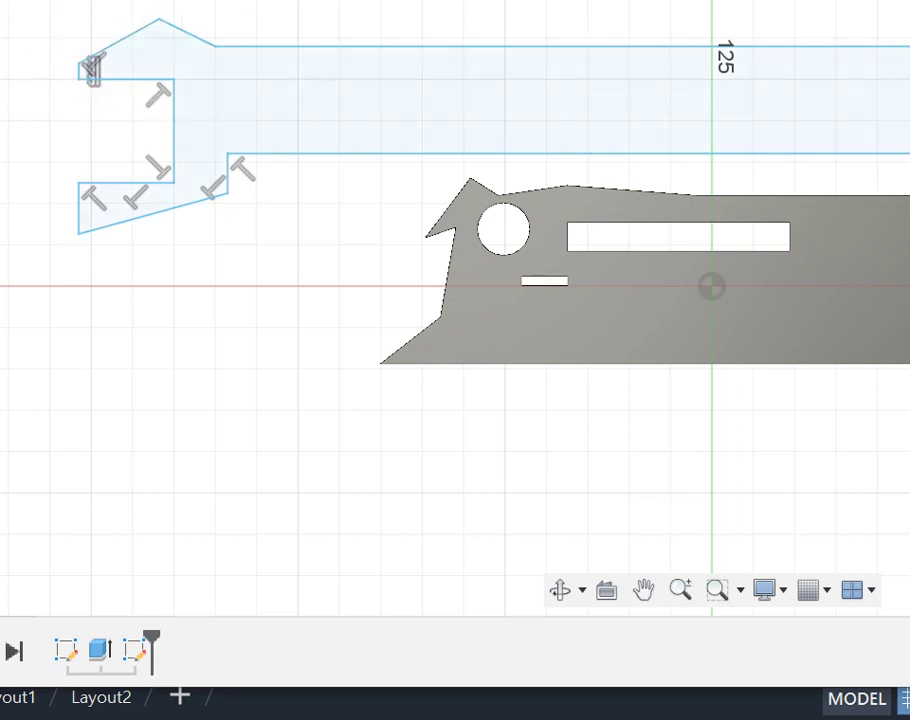
Draw a long rectangle about 32 mm high in the bar next to the jaw and a small rectangle inside the peaked top.
{"action": "key", "text": "r"}
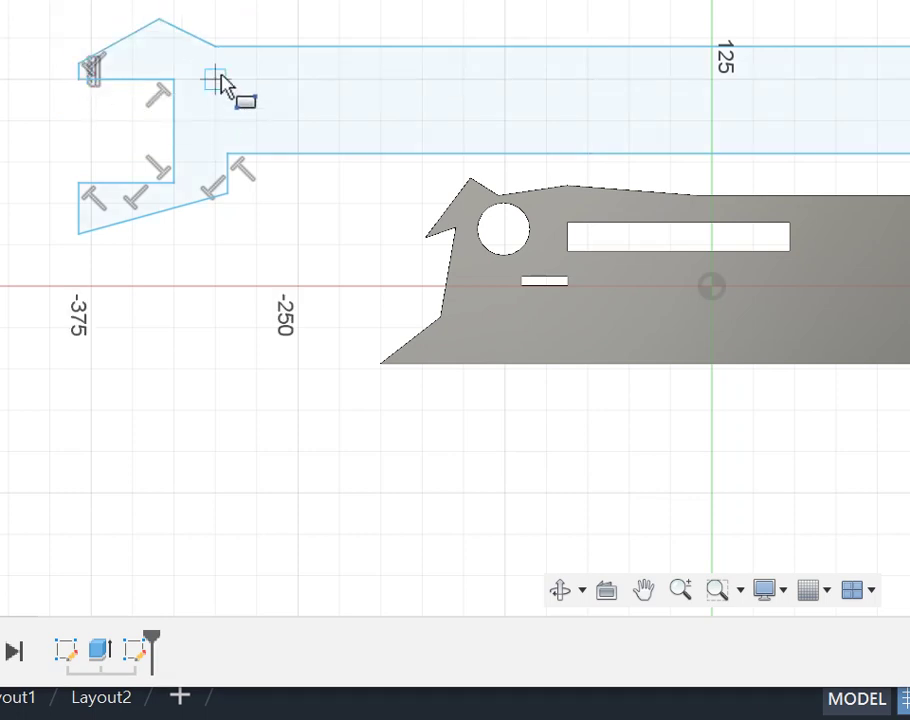
{"action": "left_click", "coordinate": [214, 80]}
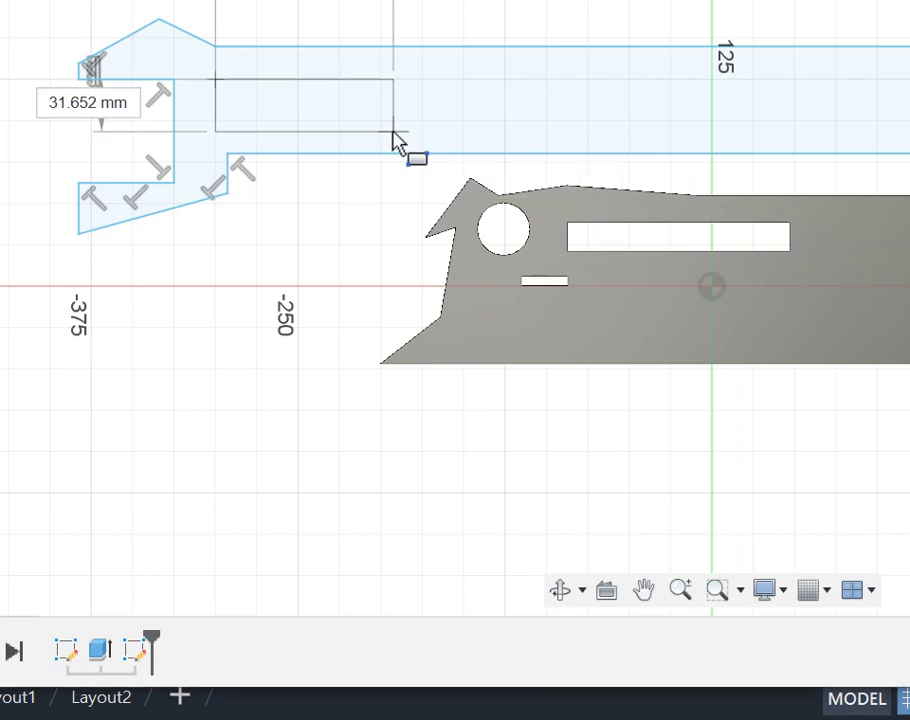
{"action": "left_click", "coordinate": [393, 131]}
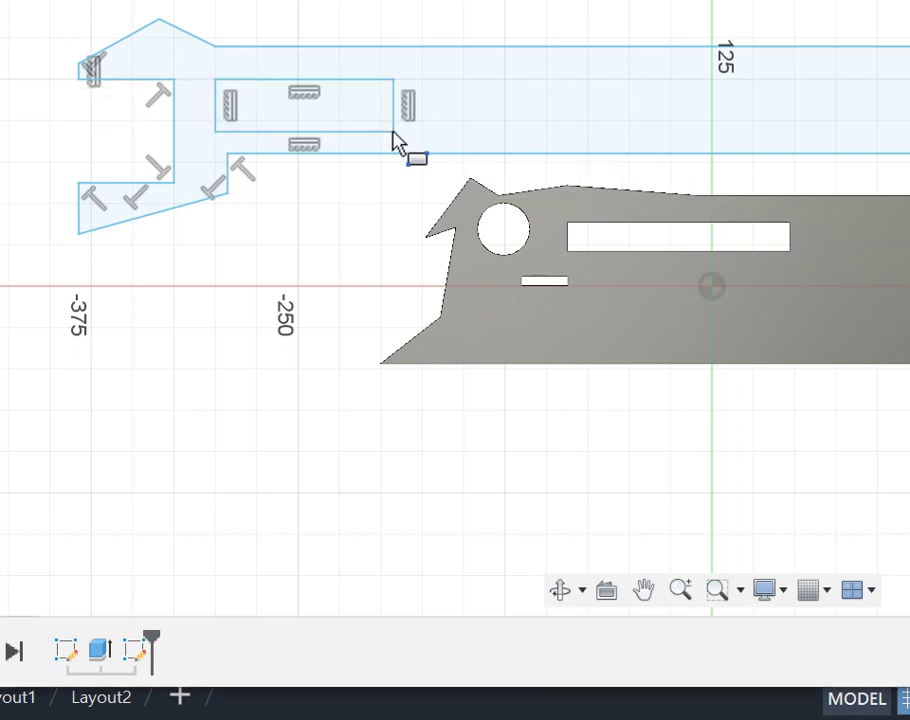
{"action": "left_click", "coordinate": [150, 52]}
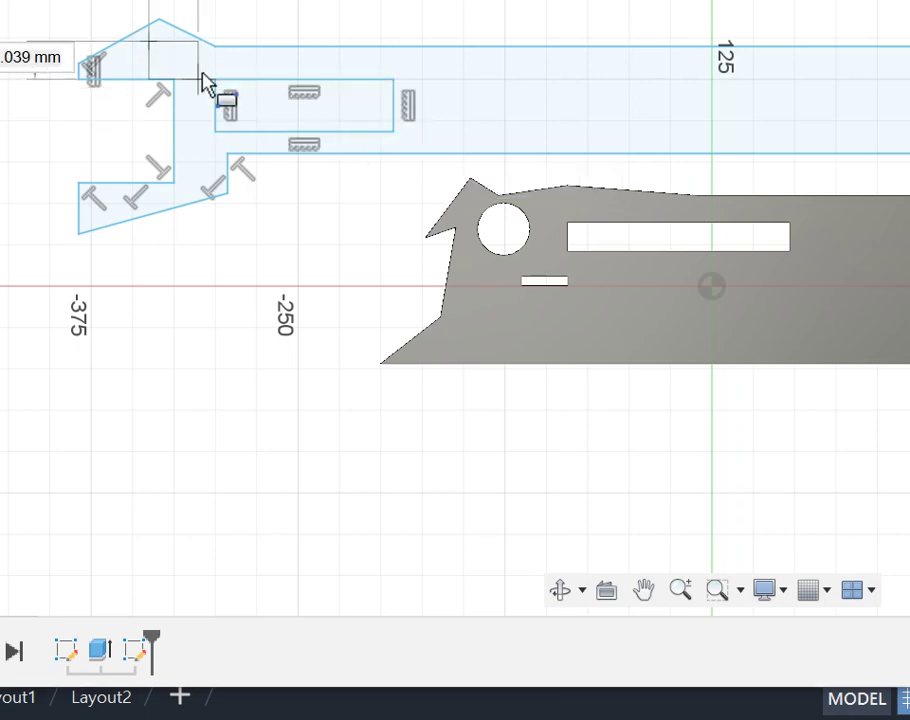
{"action": "left_click", "coordinate": [191, 66]}
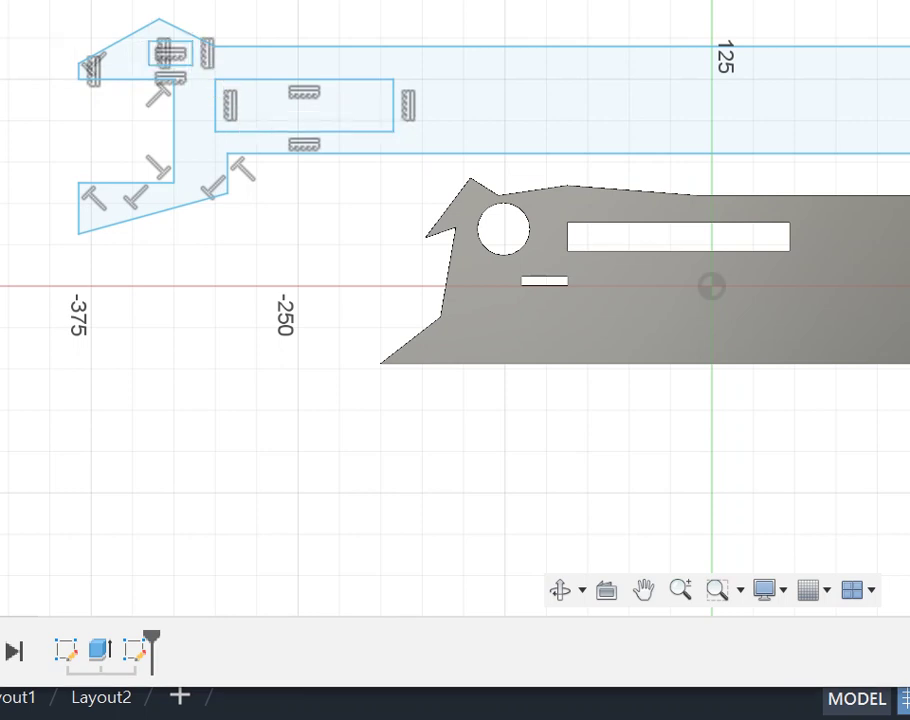
Extrude the jaw-and-bar profile together with its long inner rectangle 25 mm, leaving the small rectangle as an opening.
{"action": "key", "text": "e"}
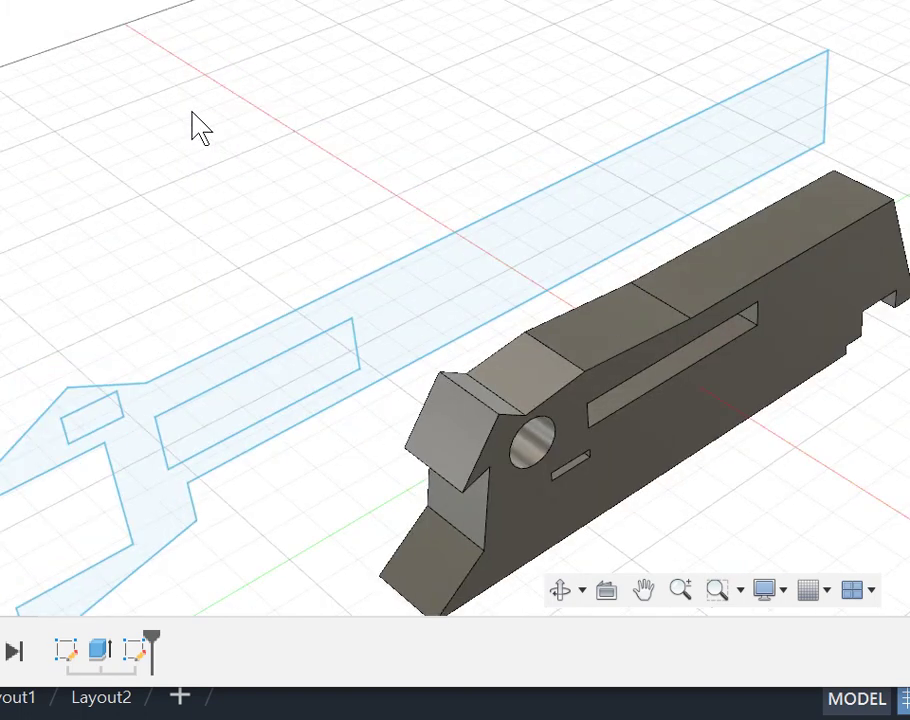
{"action": "left_click", "coordinate": [268, 378]}
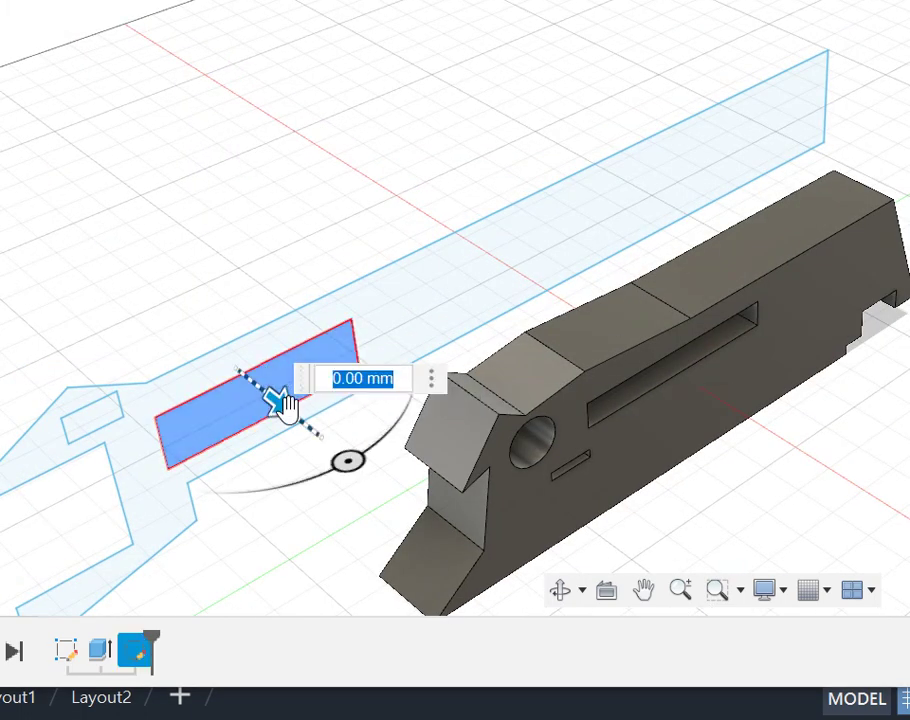
{"action": "type", "text": "25"}
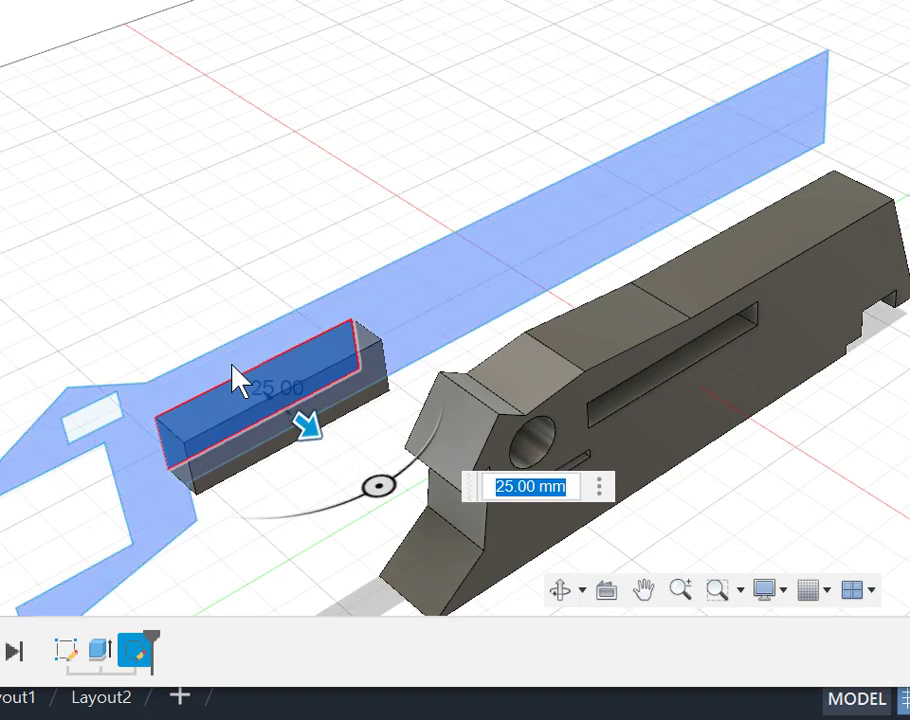
{"action": "left_click", "coordinate": [240, 376]}
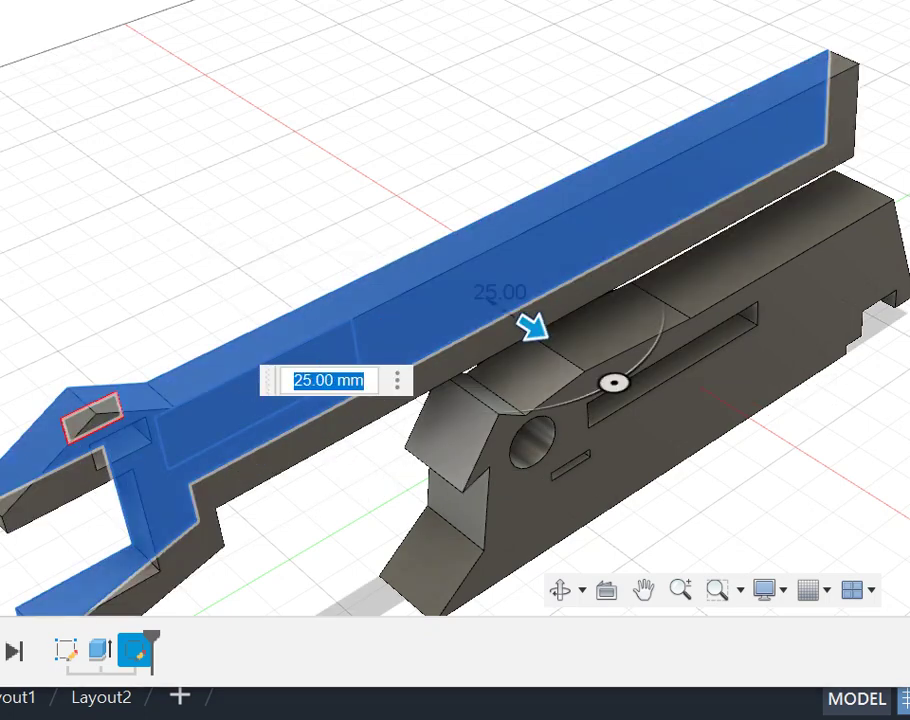
{"action": "key", "text": "Return"}
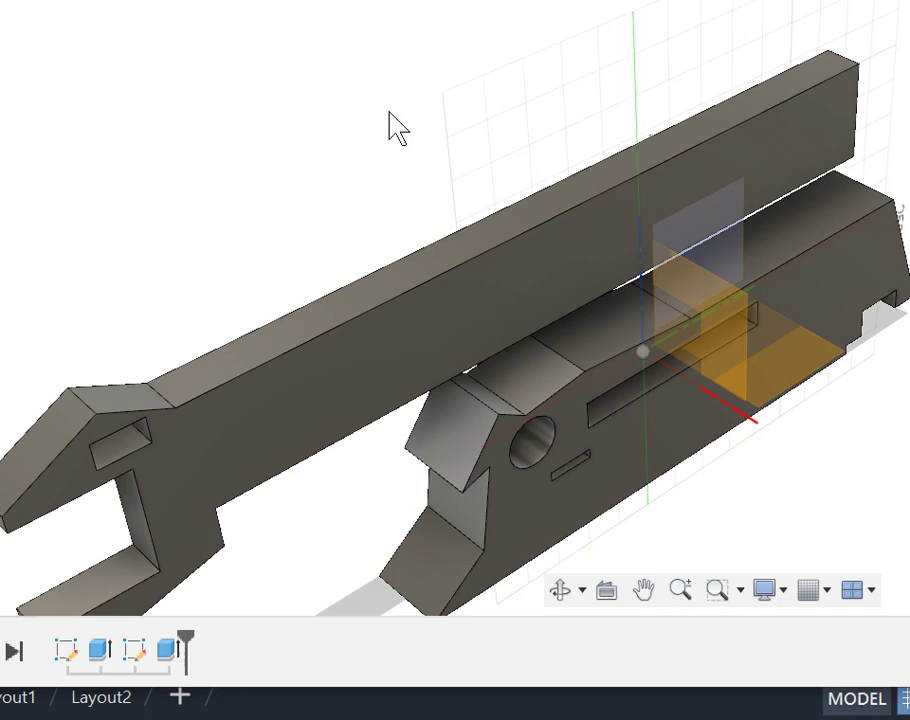
Sketch a closed long outline below both bodies on the vertical plane, with a horizontal underside about 301 mm long and sloped ends.
{"action": "left_click", "coordinate": [443, 158]}
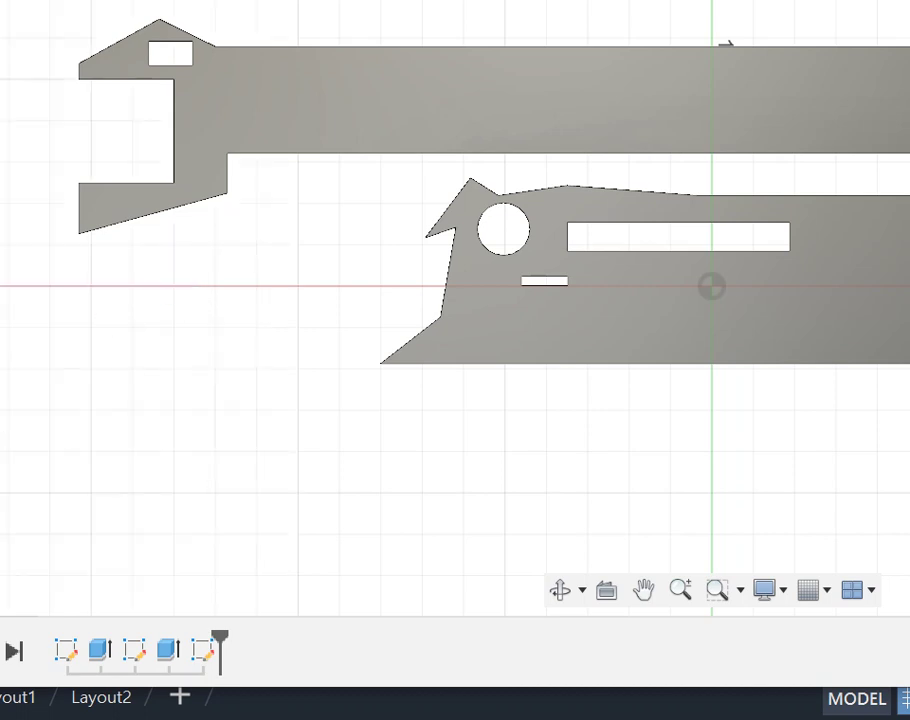
{"action": "left_click", "coordinate": [103, 541]}
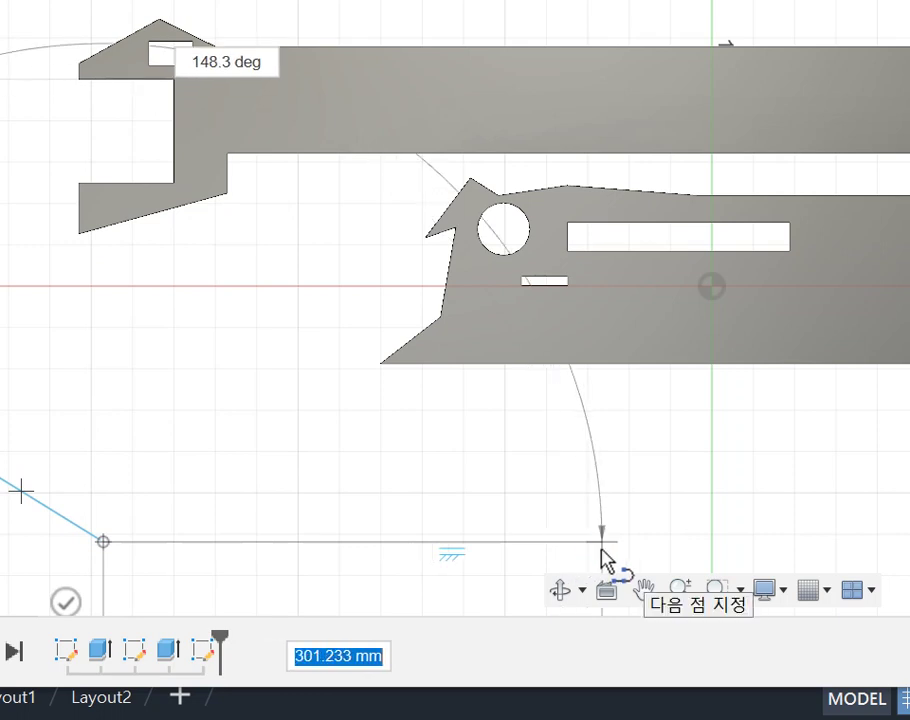
{"action": "left_click", "coordinate": [601, 542]}
{"action": "left_click", "coordinate": [909, 451]}
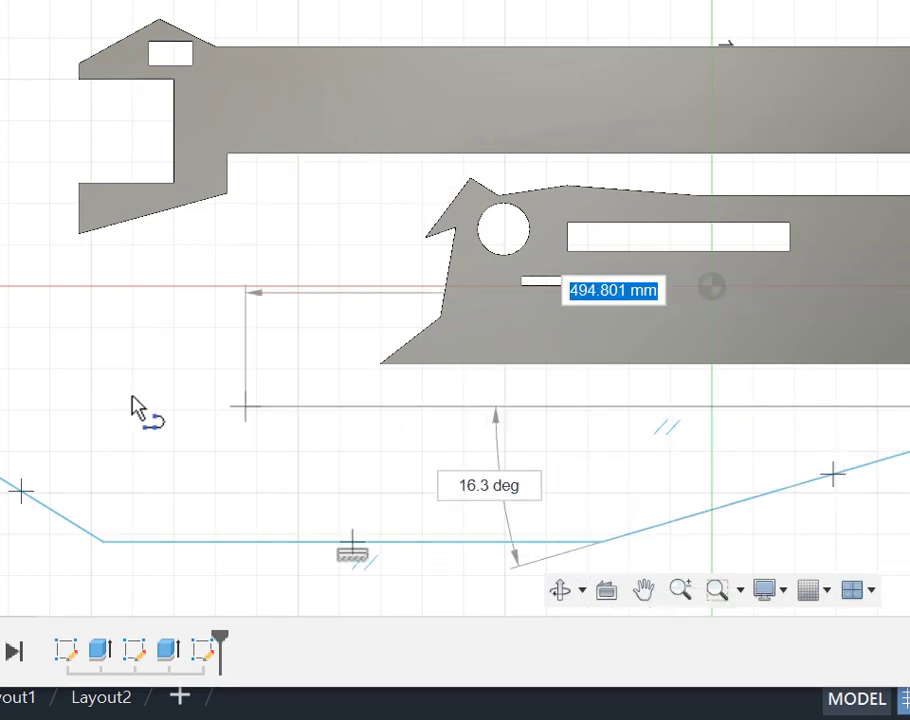
{"action": "left_click", "coordinate": [2, 398]}
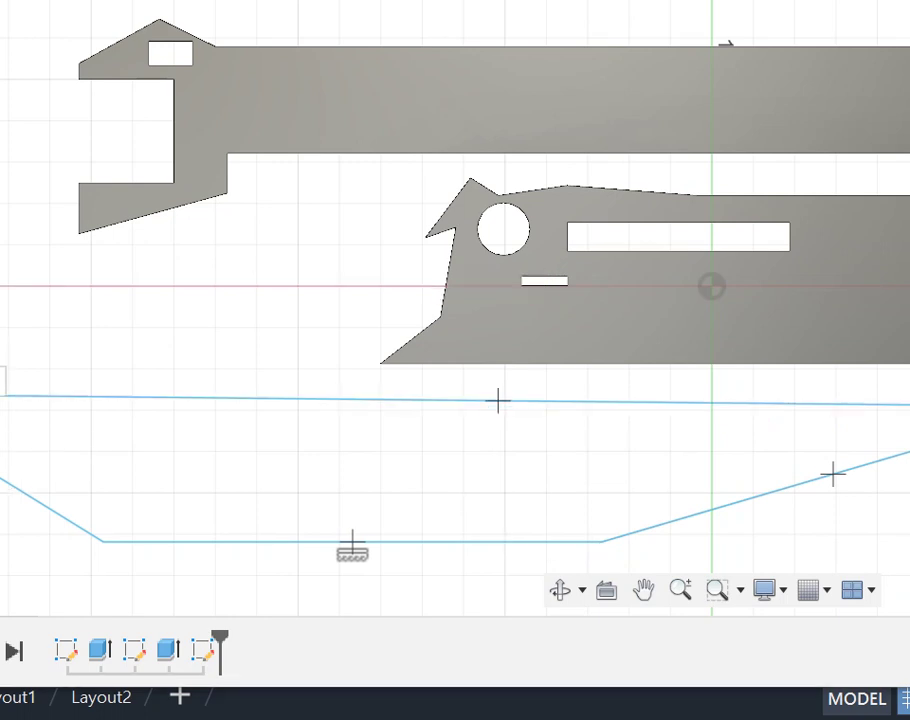
{"action": "left_click", "coordinate": [2, 476]}
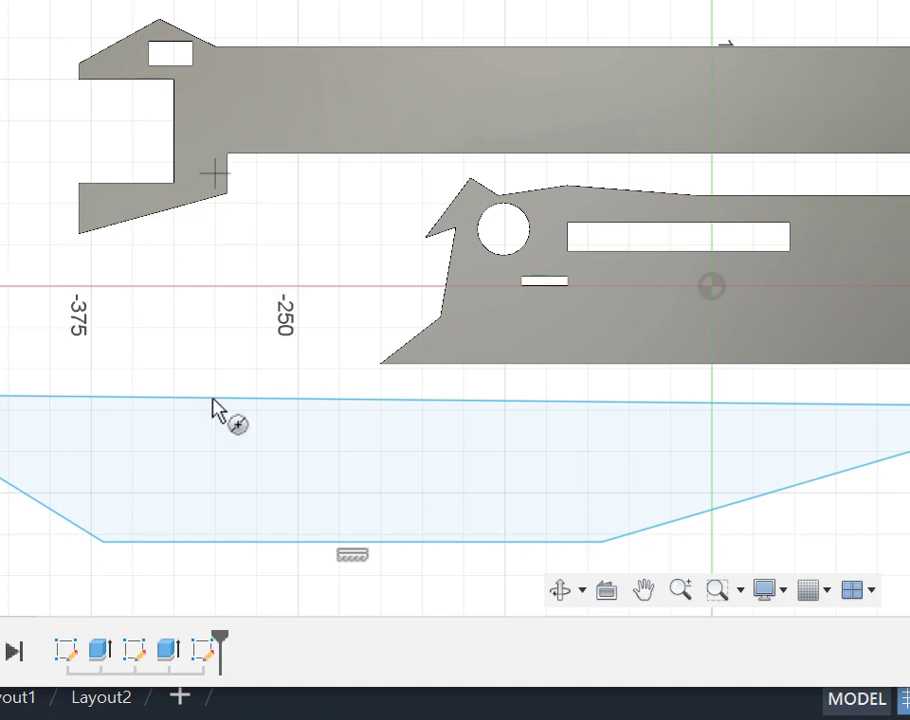
Draw four circles in a row inside the long outline, the first two about 49 mm in diameter and the last one larger.
{"action": "left_click", "coordinate": [91, 452]}
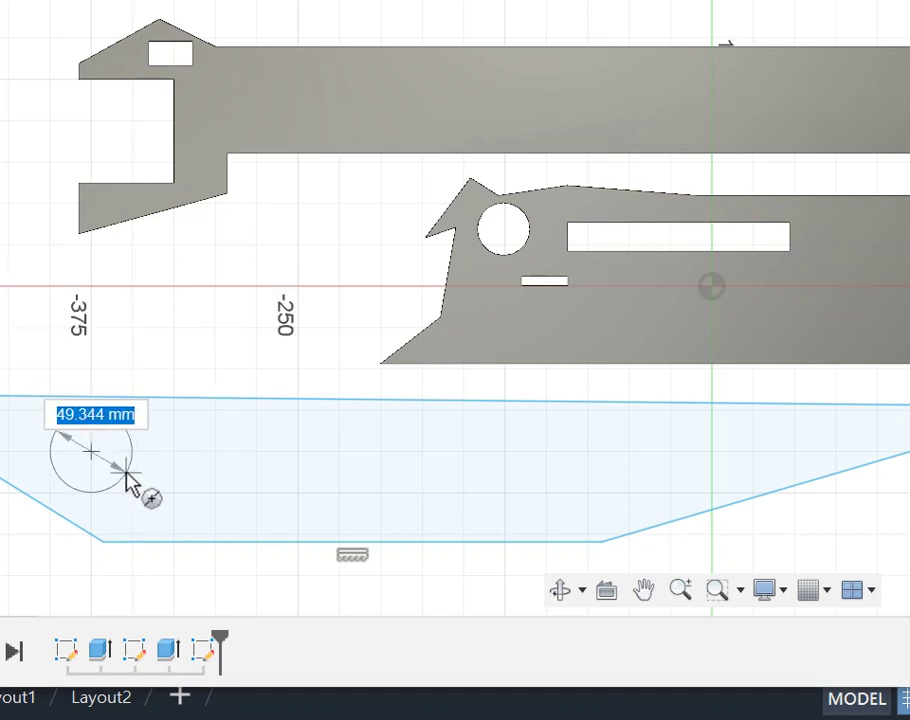
{"action": "left_click", "coordinate": [128, 480]}
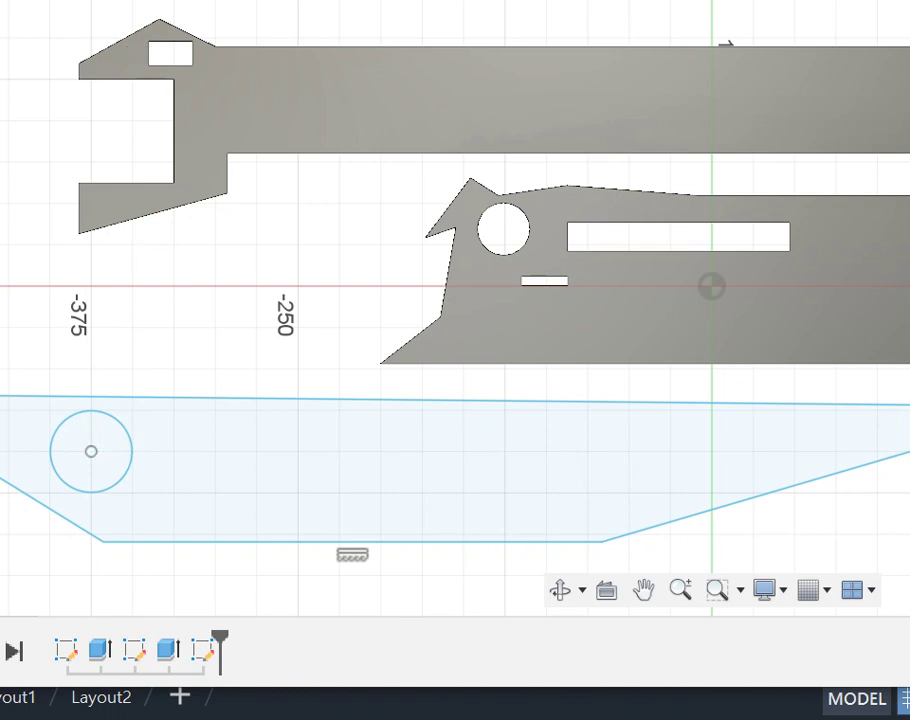
{"action": "left_click", "coordinate": [206, 474]}
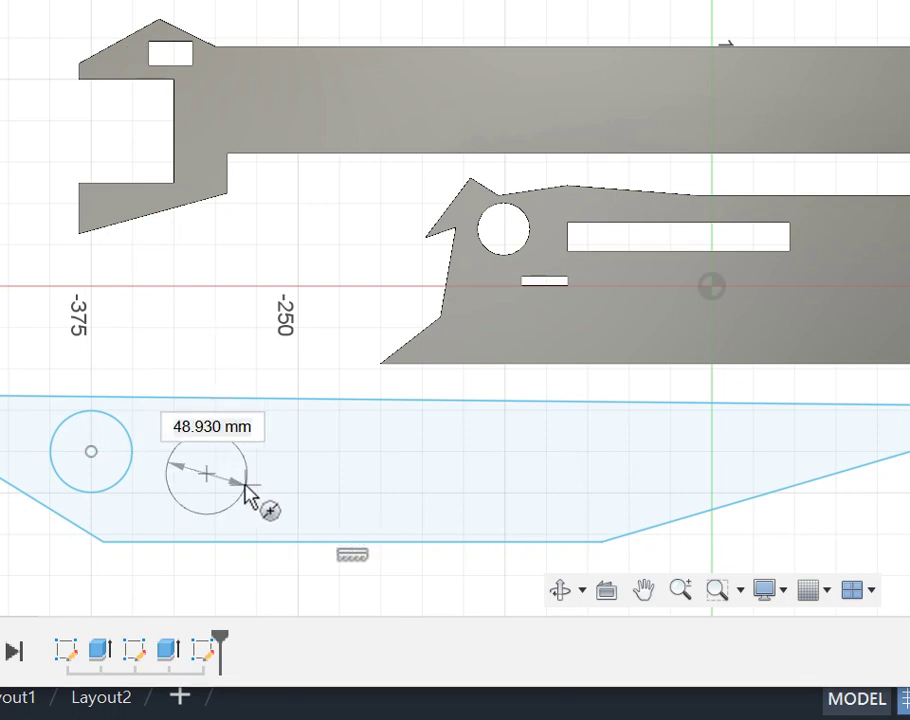
{"action": "left_click", "coordinate": [246, 490]}
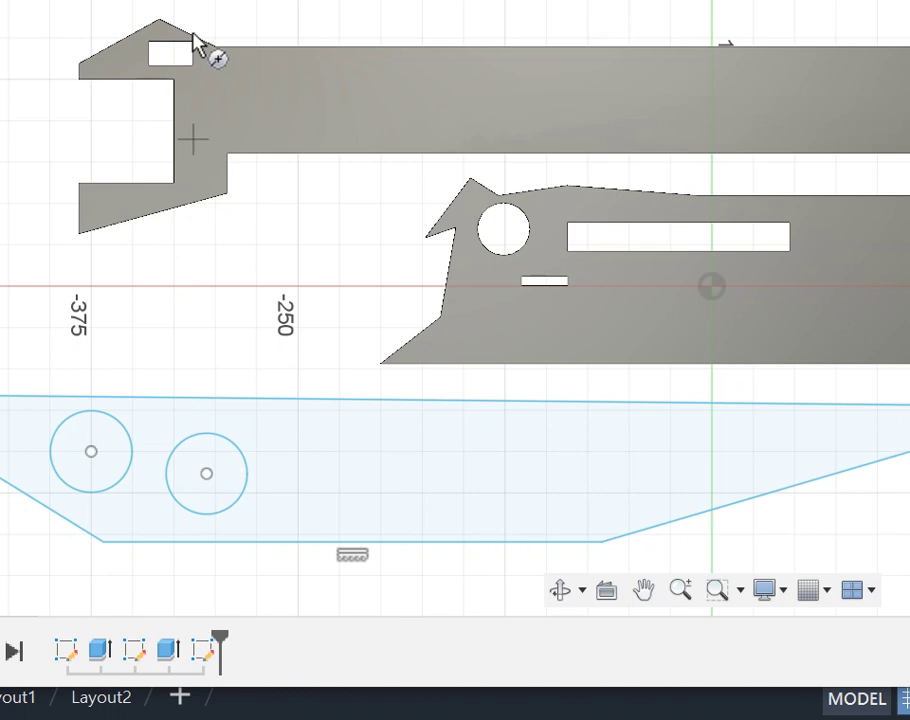
{"action": "left_click", "coordinate": [383, 474]}
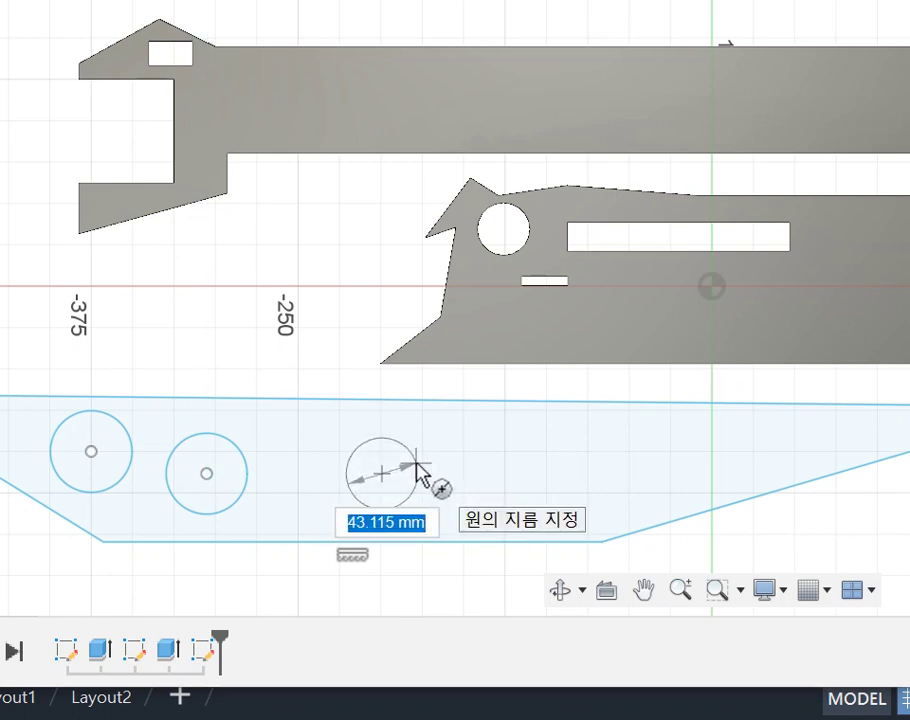
{"action": "left_click", "coordinate": [421, 471]}
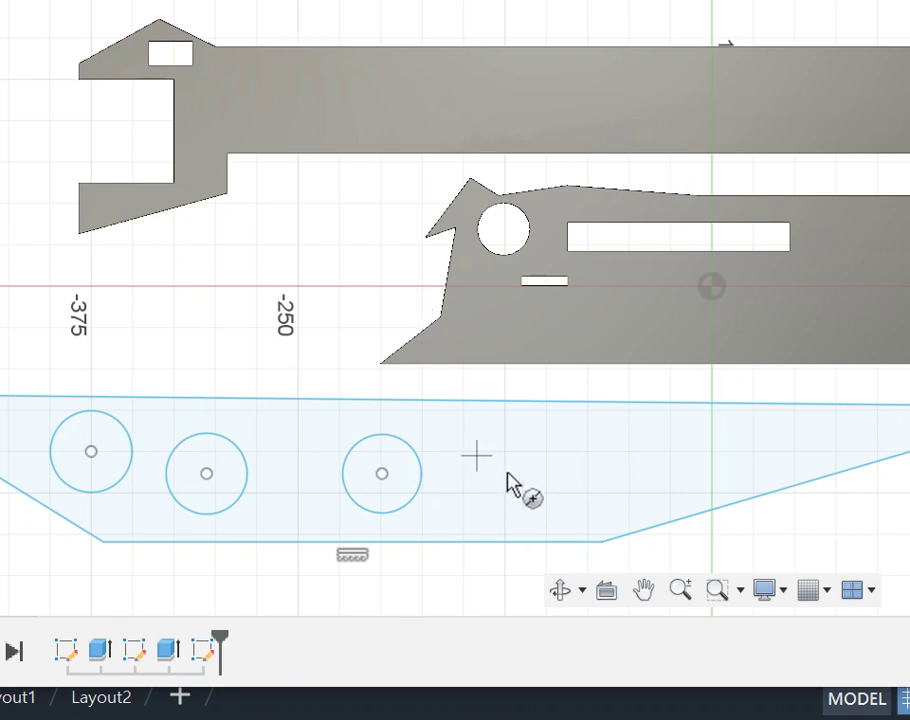
{"action": "left_click", "coordinate": [551, 473]}
{"action": "left_click", "coordinate": [605, 460]}
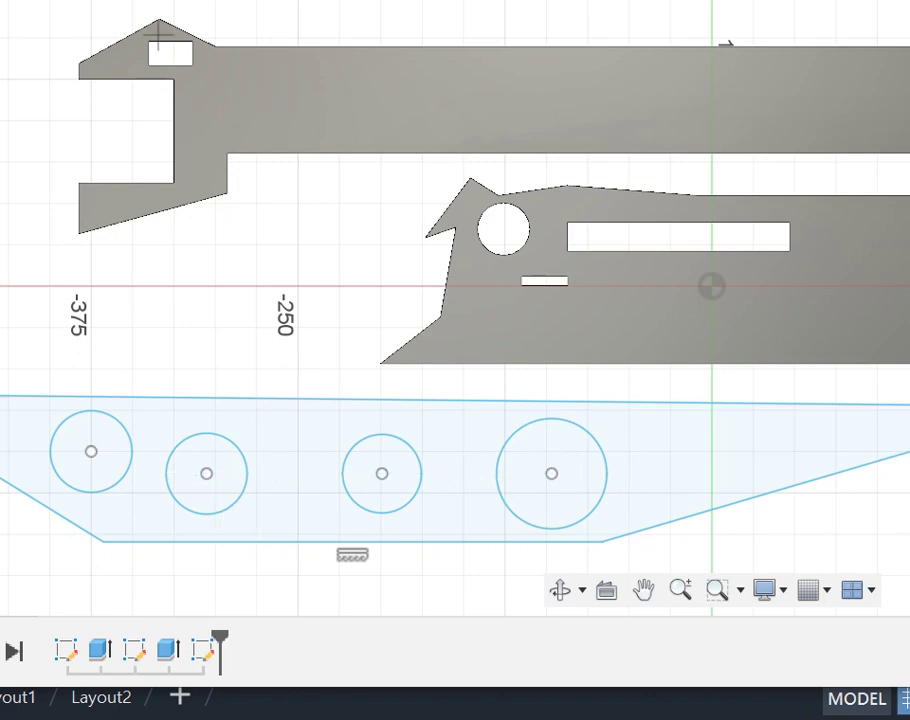
Extrude the long outline 50 mm, leaving the four circles as through holes.
{"action": "key", "text": "e"}
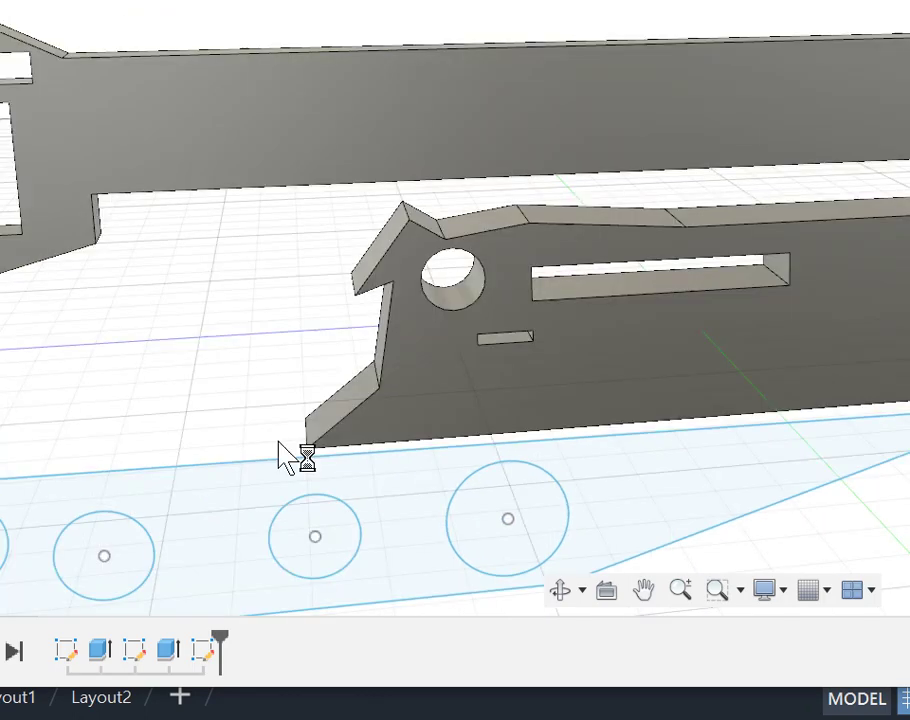
{"action": "scroll", "coordinate": [321, 491], "scroll_direction": "up", "scroll_amount": 1}
{"action": "scroll", "coordinate": [318, 520], "scroll_direction": "down", "scroll_amount": 5}
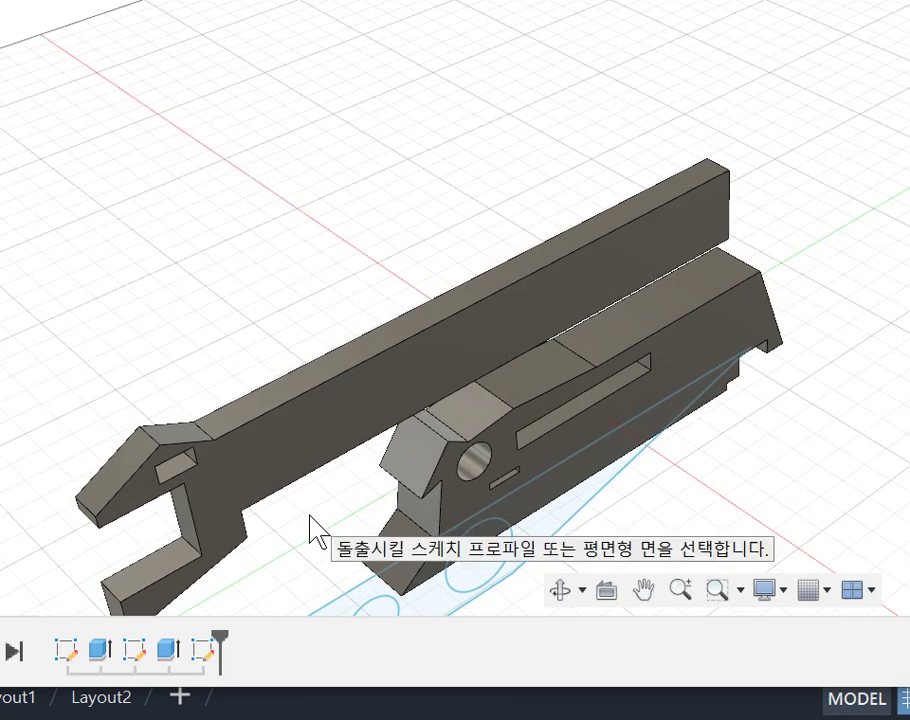
{"action": "left_click", "coordinate": [398, 602]}
{"action": "key", "text": "e"}
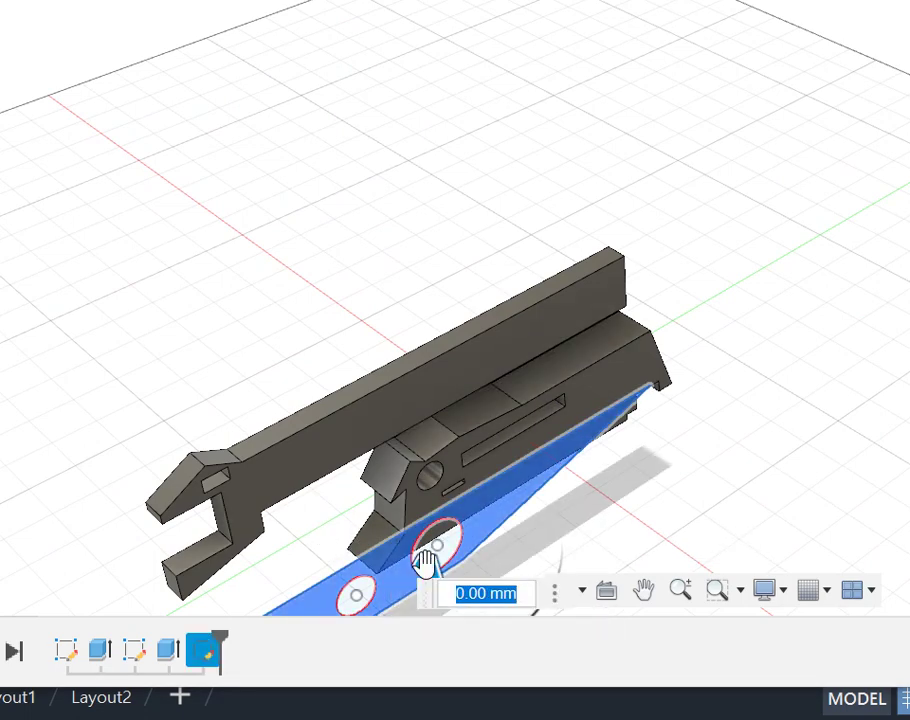
{"action": "left_click_drag", "start_coordinate": [422, 545], "coordinate": [445, 597]}
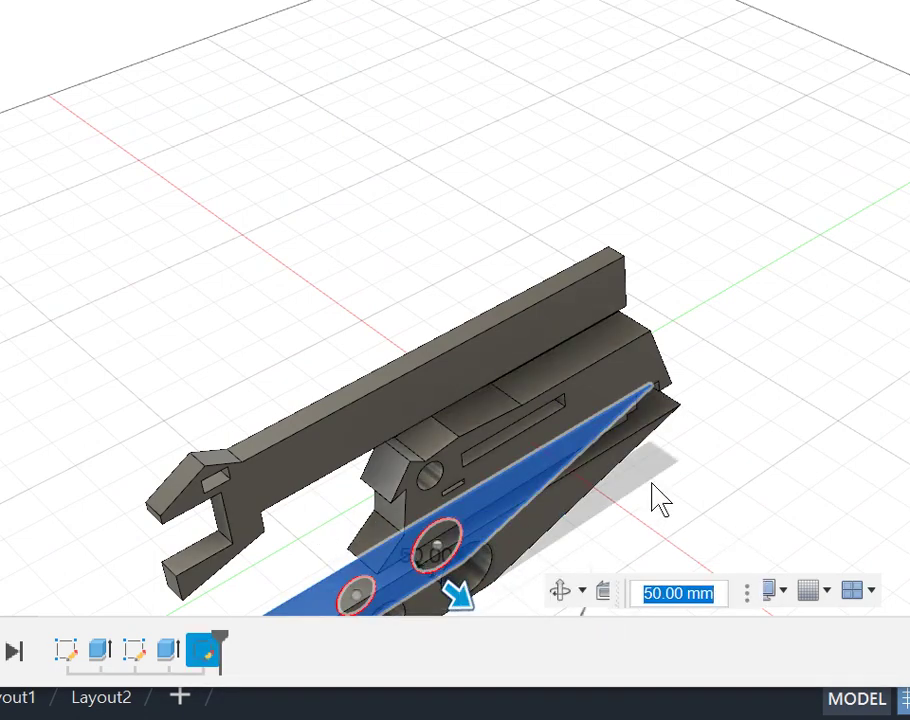
{"action": "scroll", "coordinate": [660, 540], "scroll_direction": "down", "scroll_amount": 2}
{"action": "scroll", "coordinate": [646, 544], "scroll_direction": "up", "scroll_amount": 5}
{"action": "scroll", "coordinate": [616, 517], "scroll_direction": "down", "scroll_amount": 2}
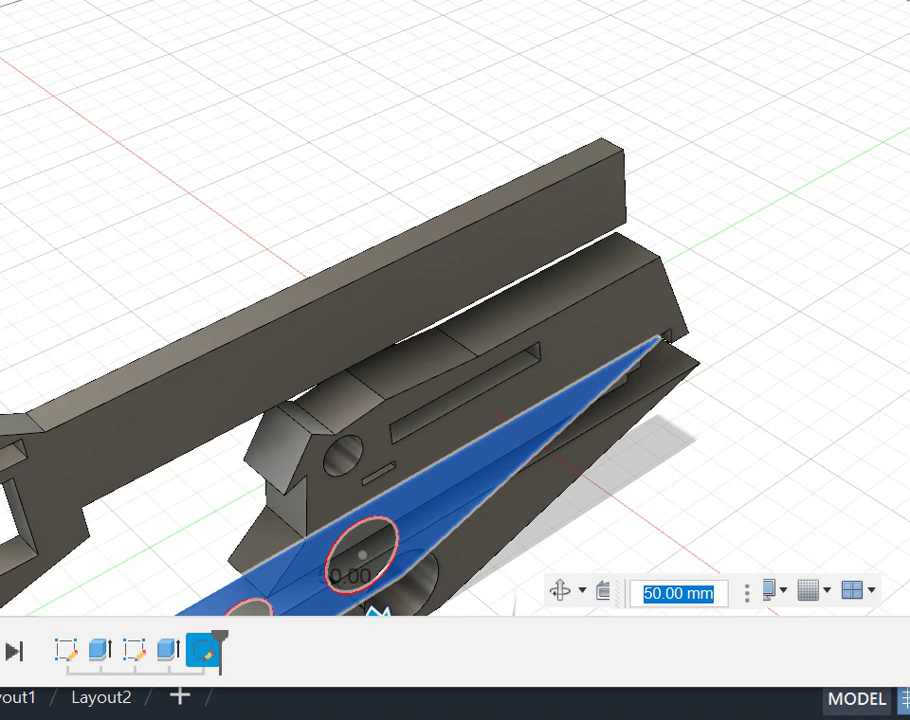
{"action": "key", "text": "Return"}
Capture an image of the model at the current document window size and save it as a PNG in the Downloads folder.
{"action": "left_click", "coordinate": [10, 2]}
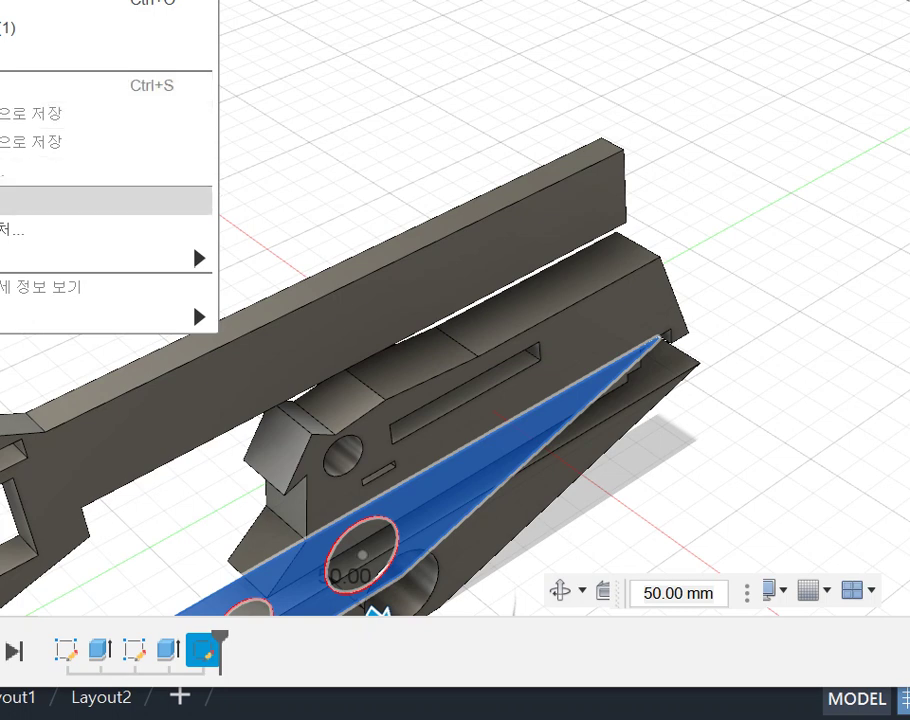
{"action": "left_click", "coordinate": [100, 229]}
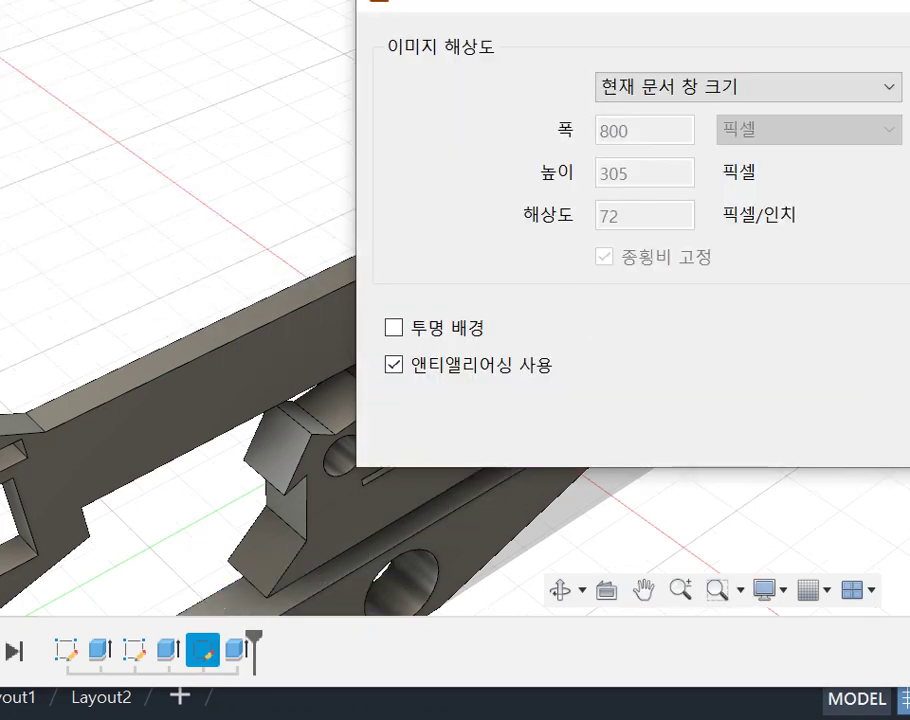
{"action": "key", "text": "Return"}
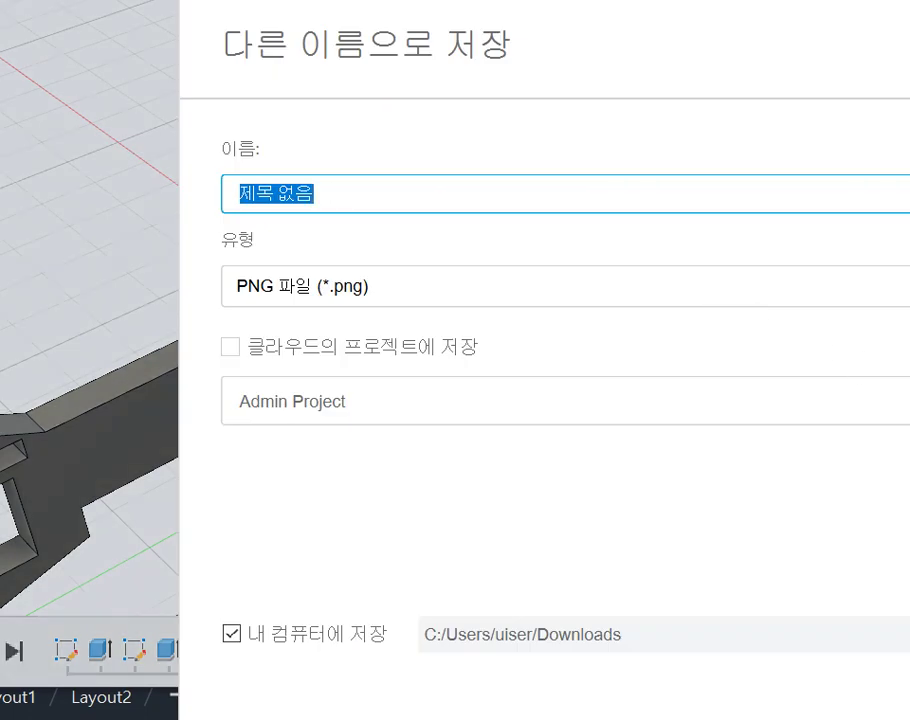
{"action": "type", "text": "th"}
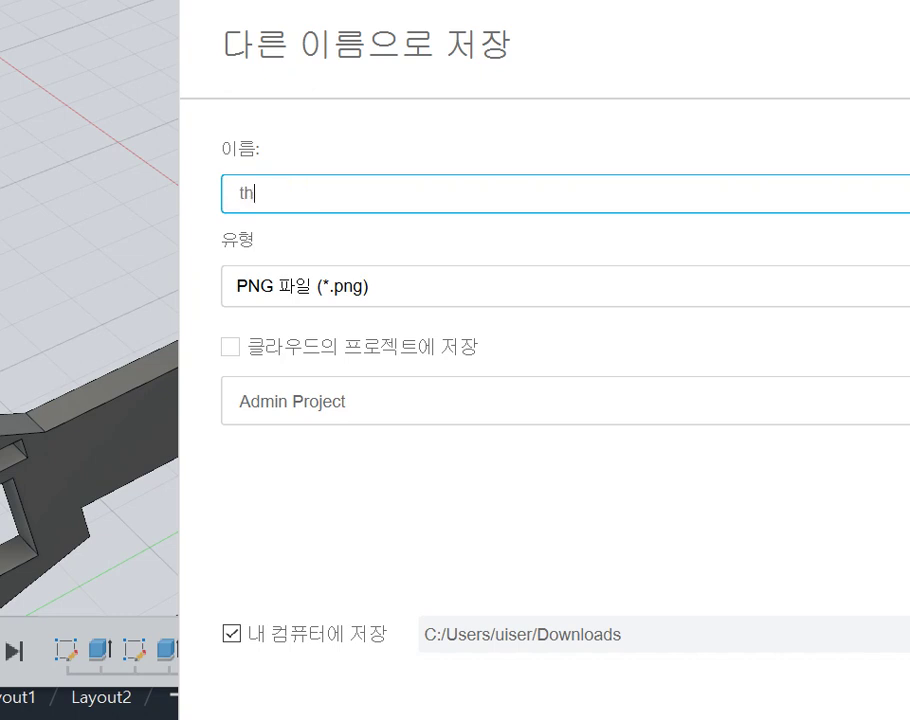
{"action": "type", "text": "g"}
{"action": "left_click_drag", "start_coordinate": [831, 187], "coordinate": [459, 134]}
{"action": "type", "text": "f"}
{"action": "key", "text": "Return"}
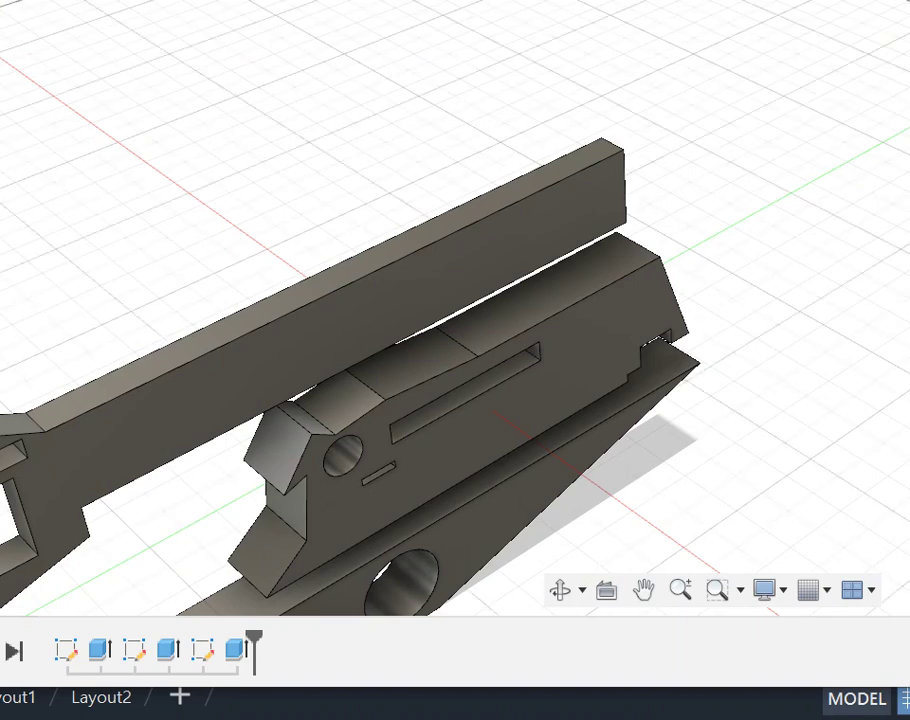
{"action": "key", "text": "ctrl+alt+p"}
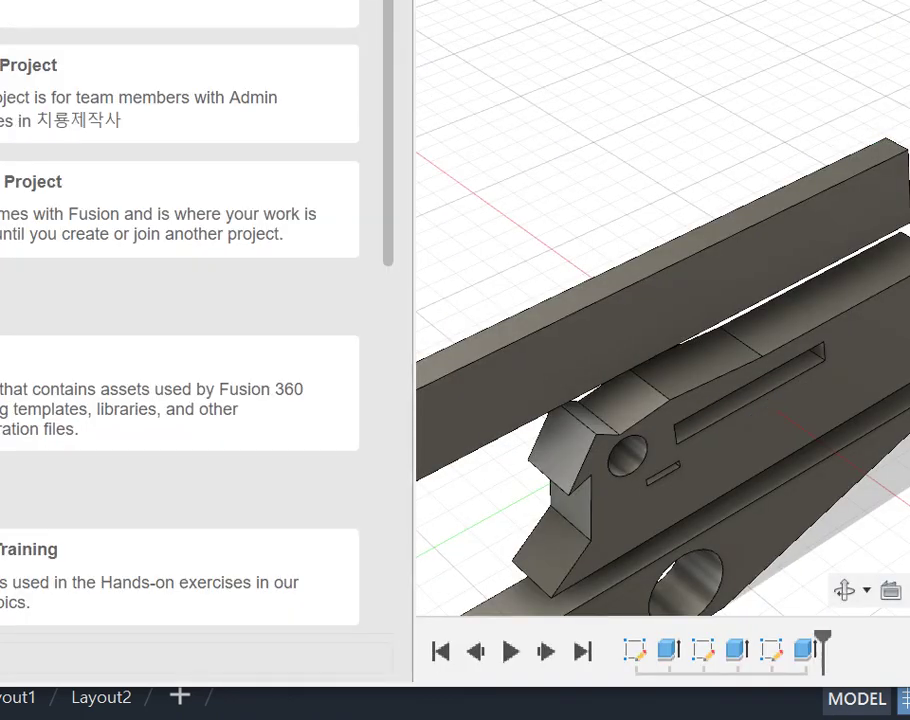
{"action": "key", "text": "ctrl+alt+p"}
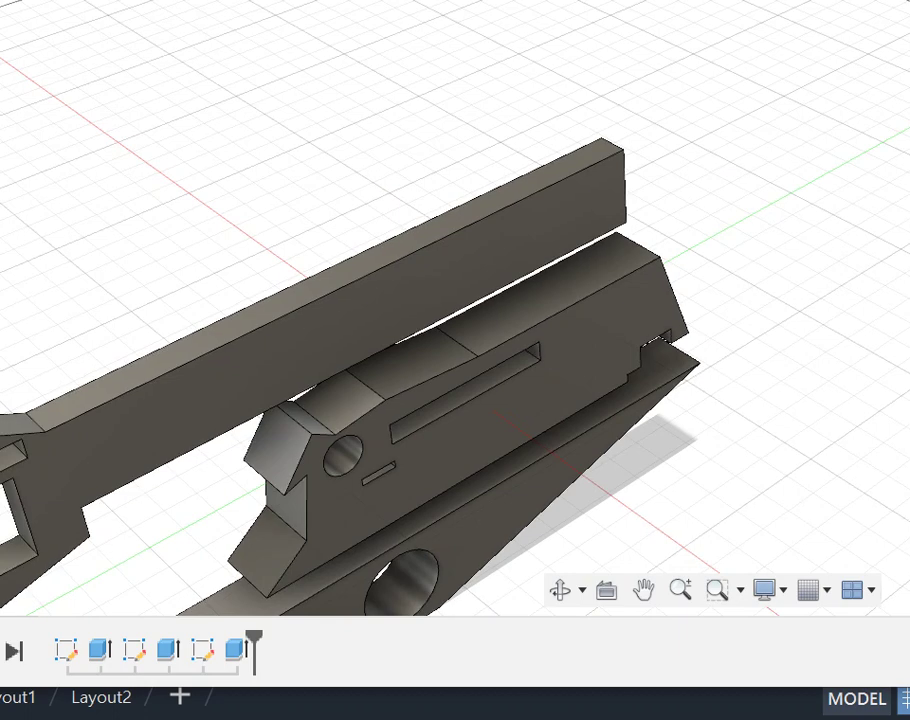
{"action": "key", "text": "alt+f"}
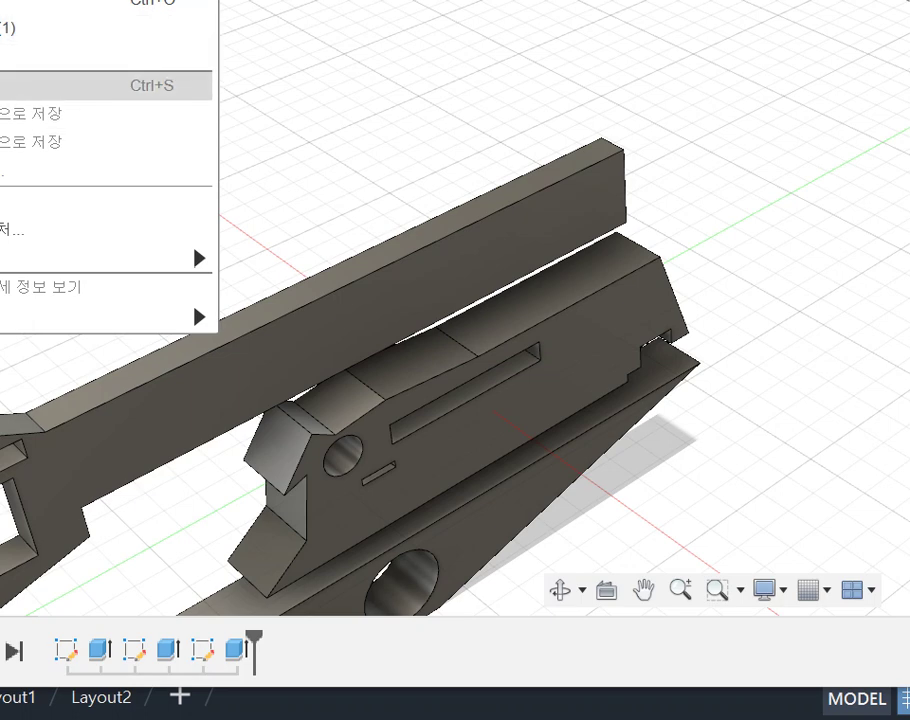
{"action": "key", "text": "ctrl+alt+p"}
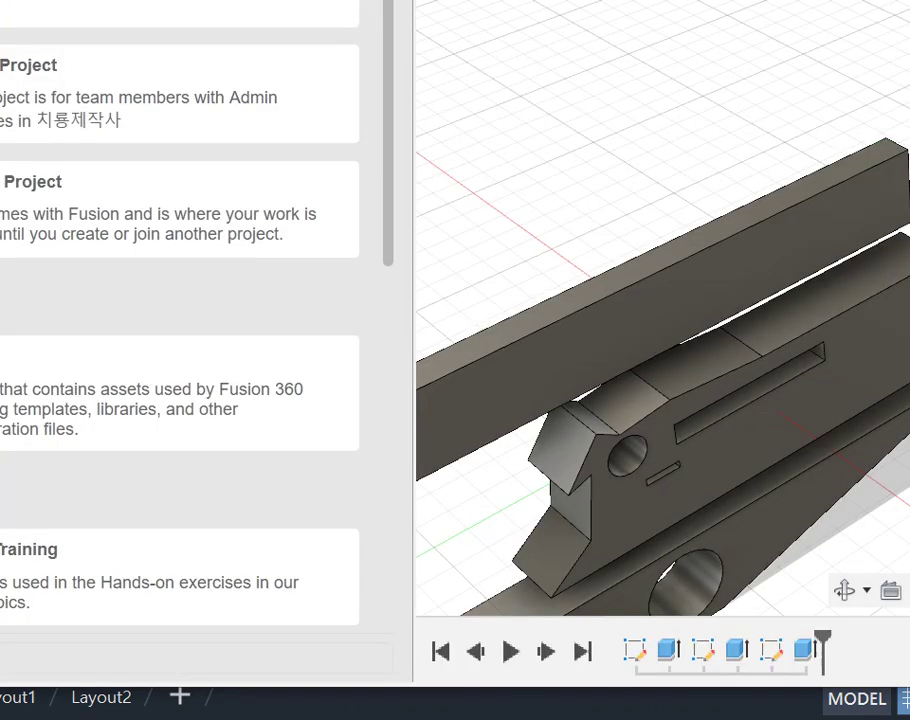
{"action": "key", "text": "ctrl+alt+p"}
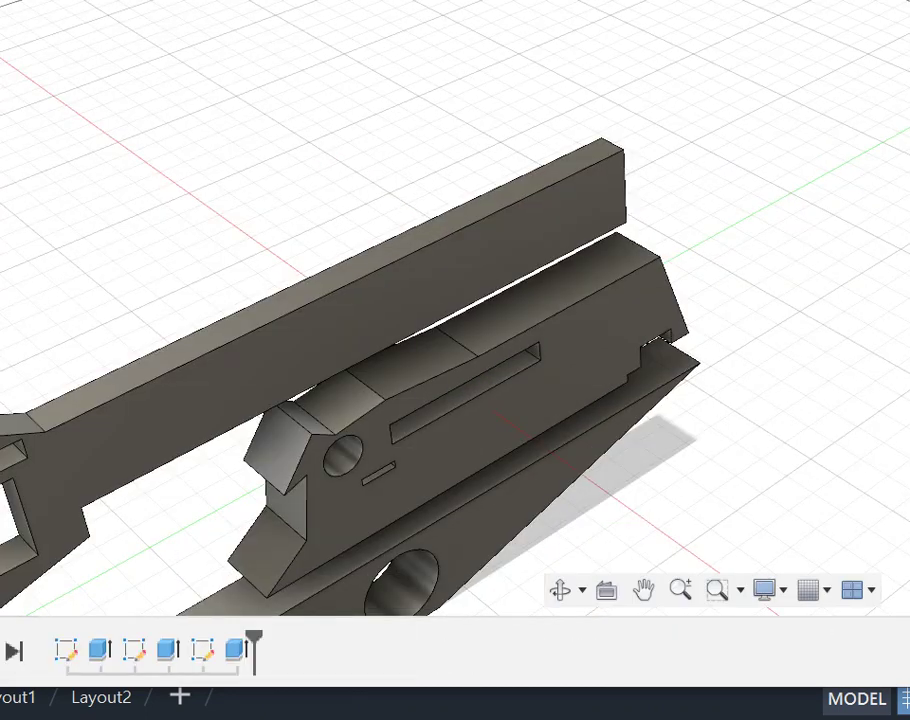
{"action": "key", "text": "ctrl+alt+p"}
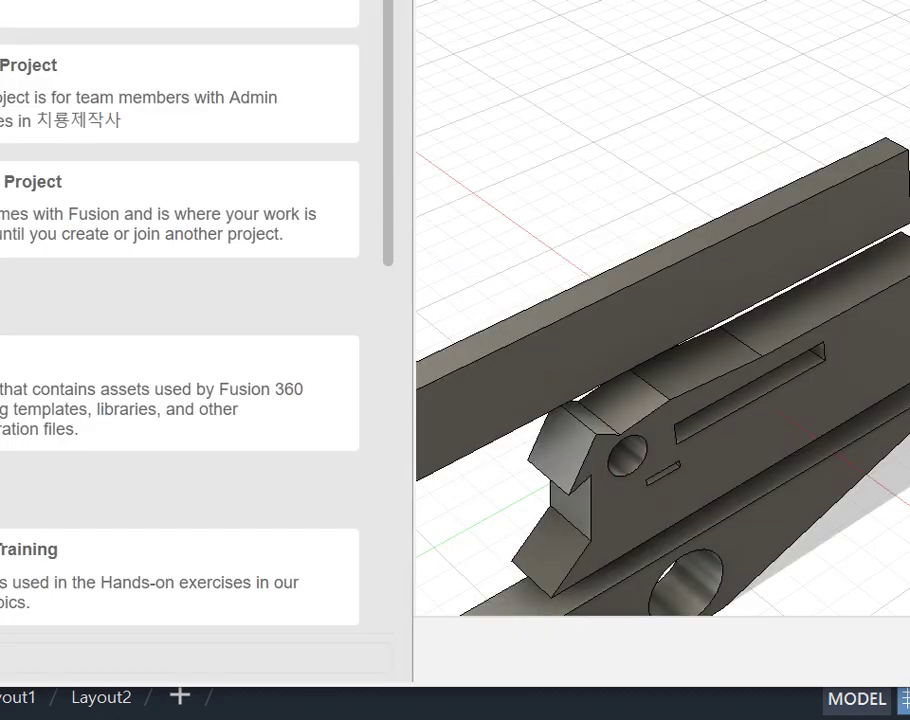
{"action": "key", "text": "ctrl+alt+p"}
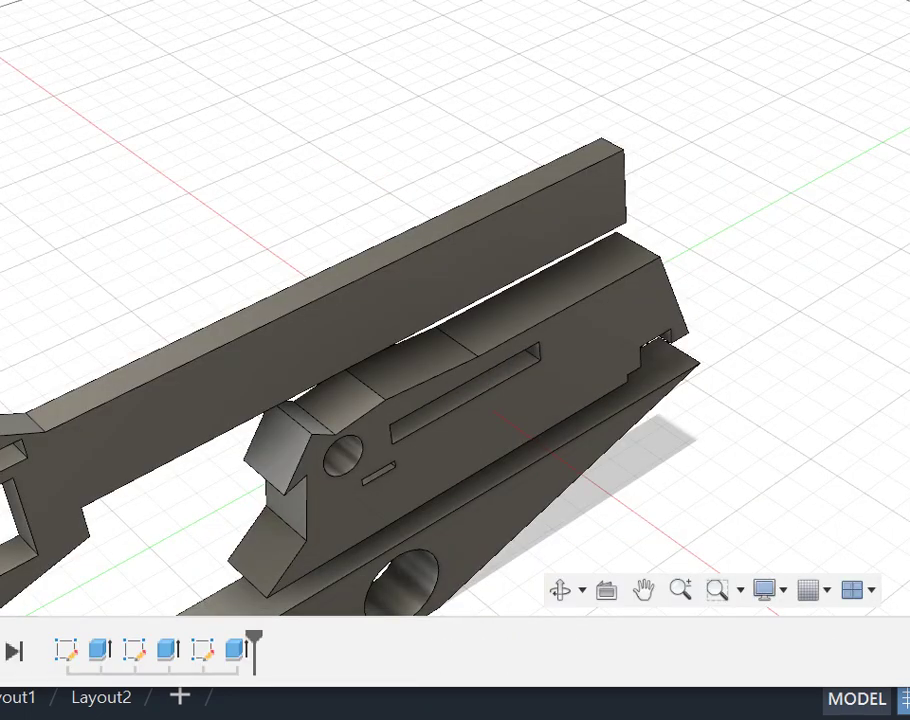
{"action": "key", "text": "alt+f"}
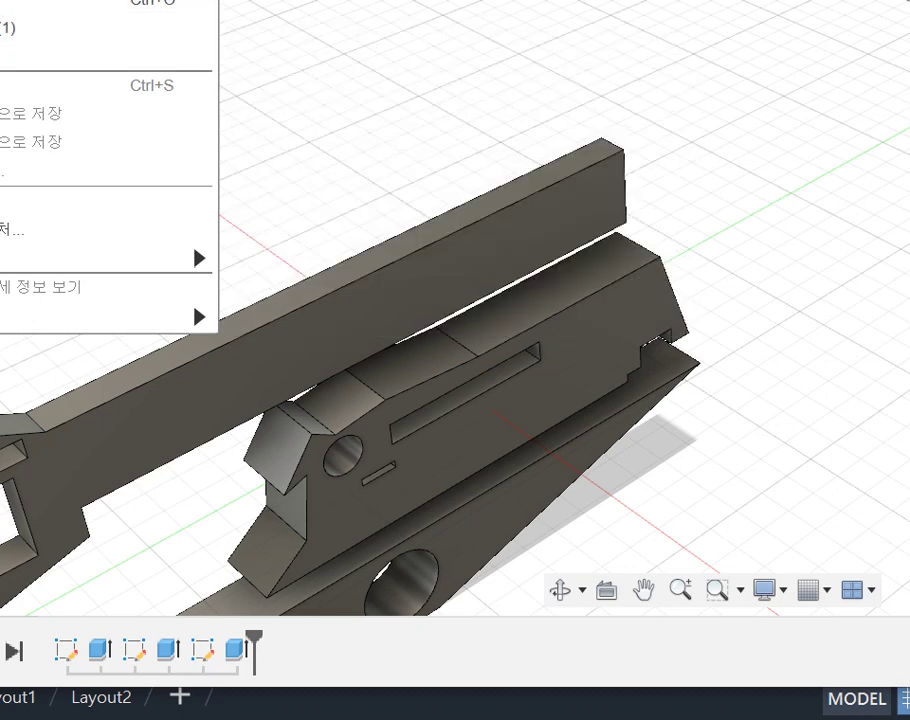
{"action": "left_click", "coordinate": [50, 28]}
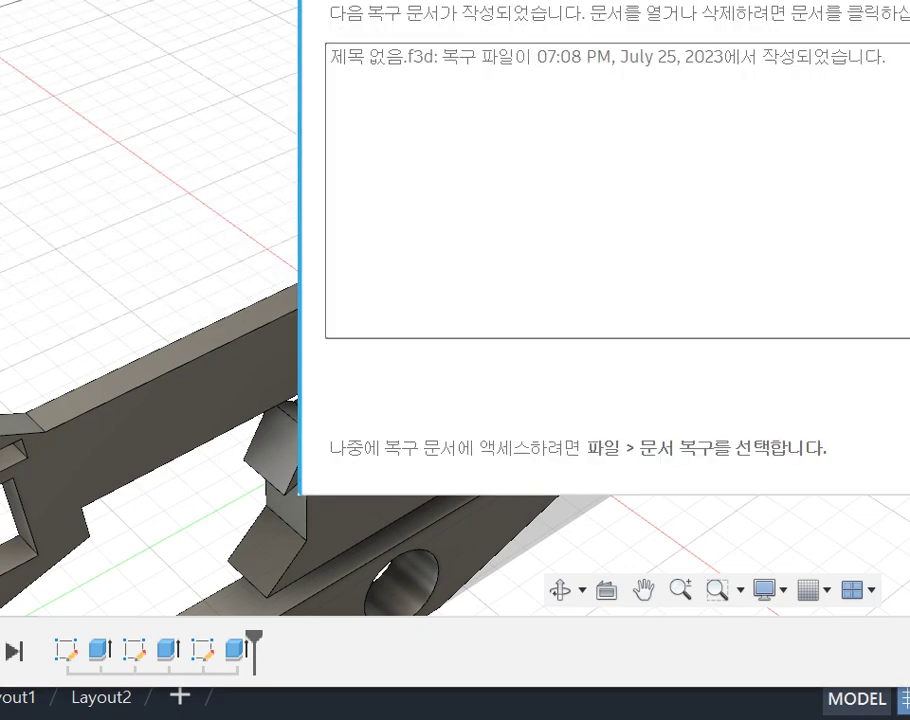
{"action": "key", "text": "Escape"}
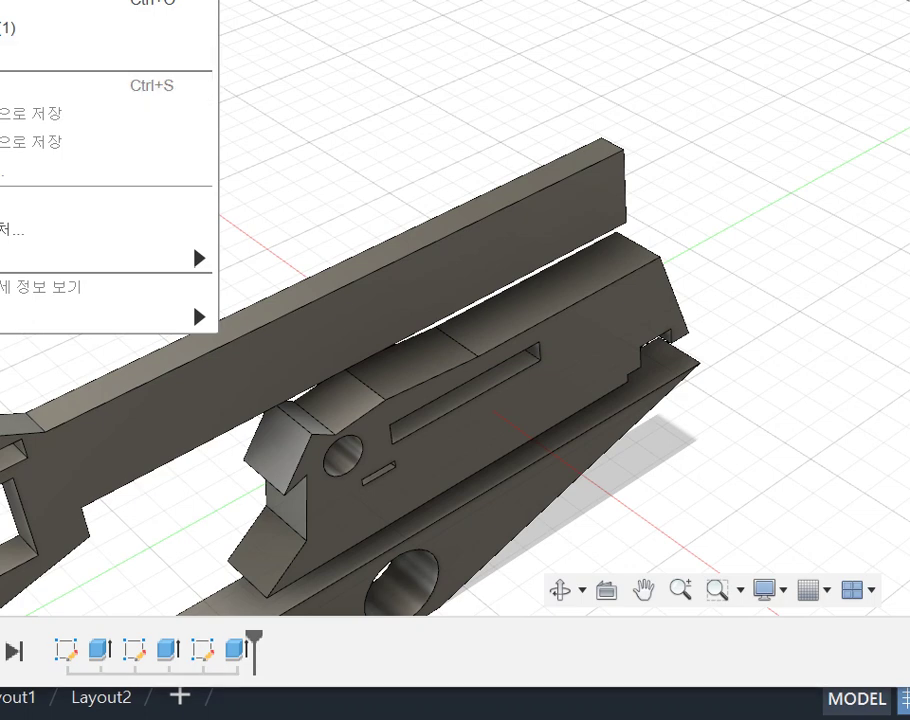
{"action": "left_click", "coordinate": [136, 215]}
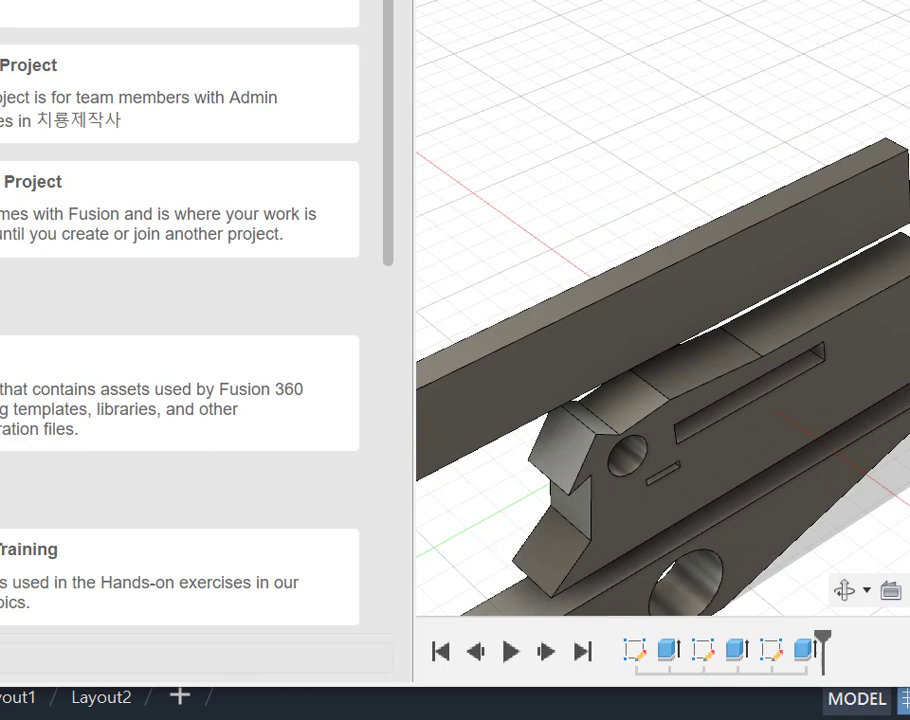
{"action": "scroll", "coordinate": [10, 101], "scroll_direction": "down", "scroll_amount": 6}
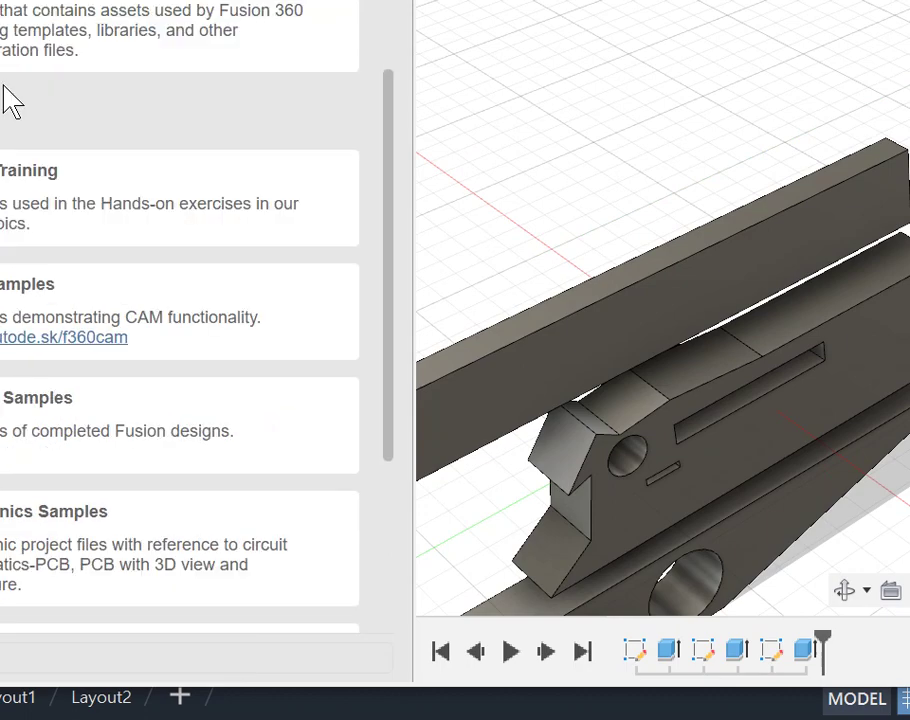
{"action": "scroll", "coordinate": [3, 93], "scroll_direction": "up", "scroll_amount": 6}
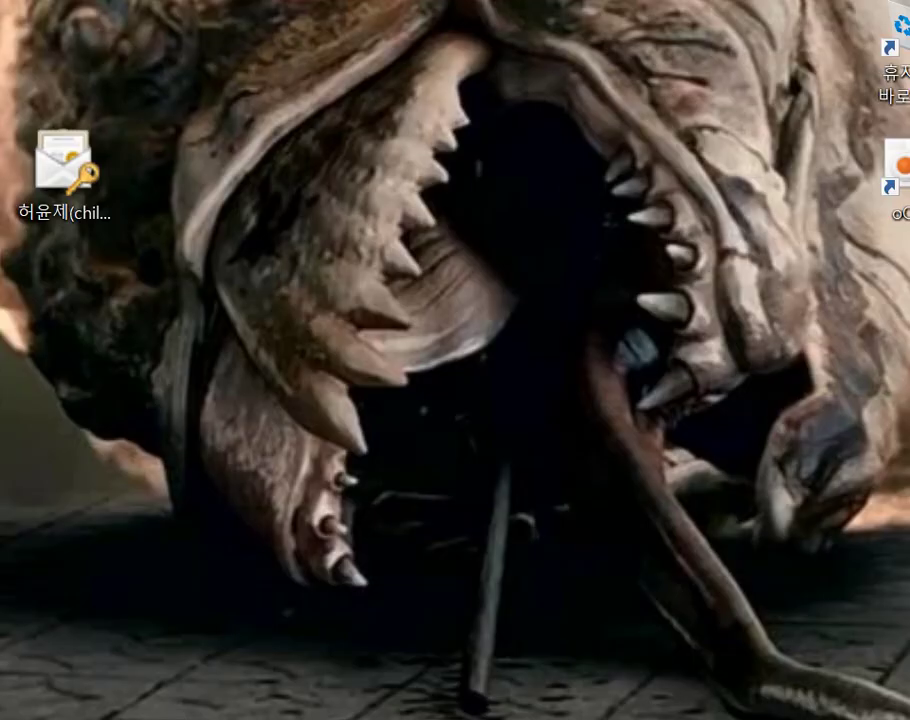
Try to launch Autodesk Inventor Professional 2024 from the installed programs.
{"action": "key", "text": "super"}
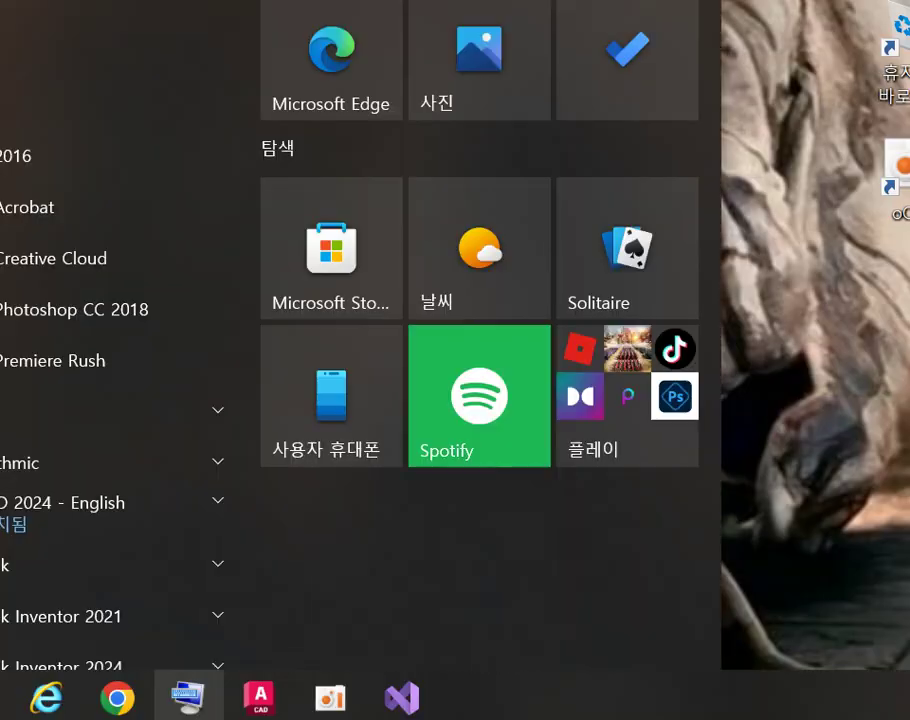
{"action": "scroll", "coordinate": [12, 437], "scroll_direction": "down", "scroll_amount": 10}
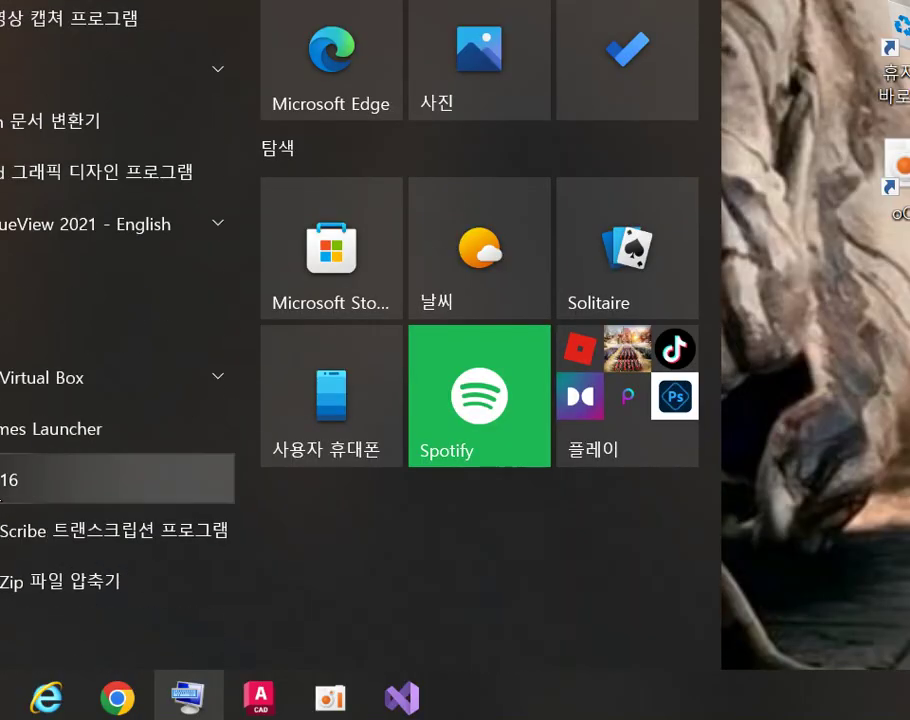
{"action": "scroll", "coordinate": [12, 437], "scroll_direction": "up", "scroll_amount": 10}
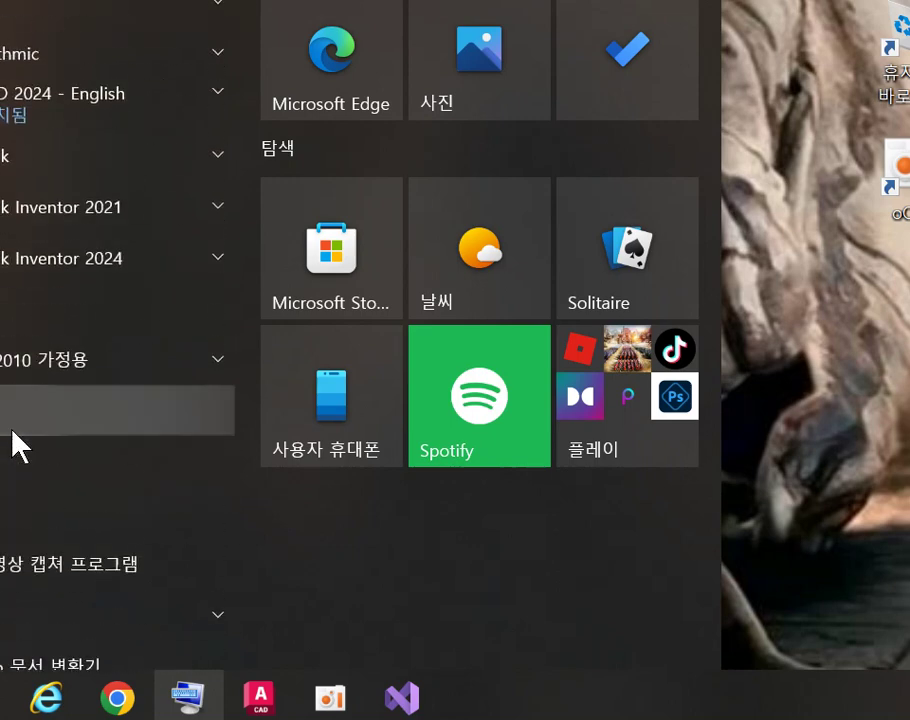
{"action": "left_click", "coordinate": [74, 212]}
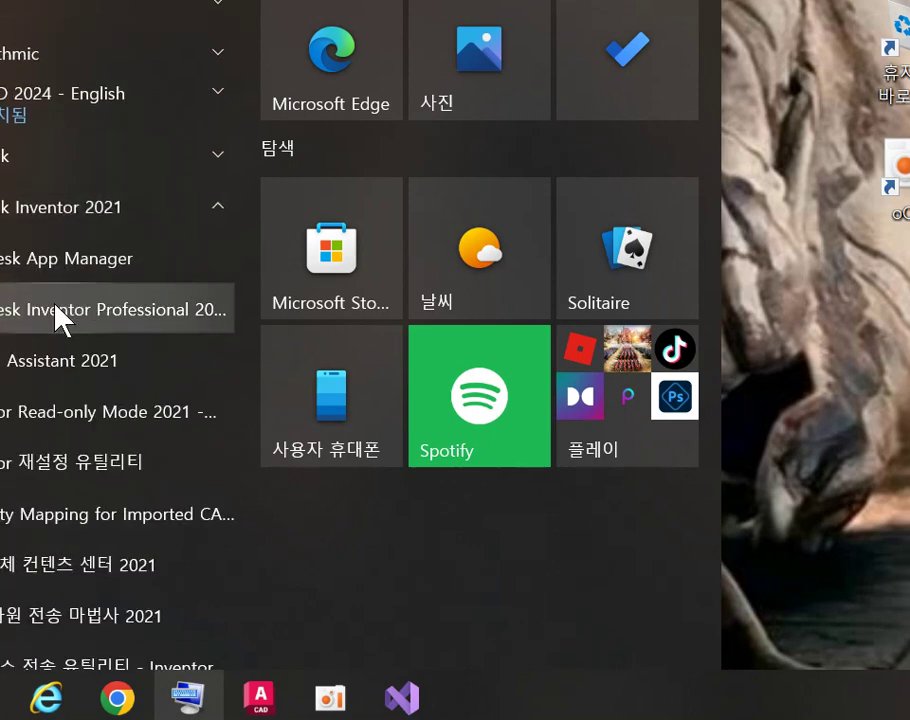
{"action": "left_click", "coordinate": [68, 218]}
{"action": "scroll", "coordinate": [40, 200], "scroll_direction": "down", "scroll_amount": 3}
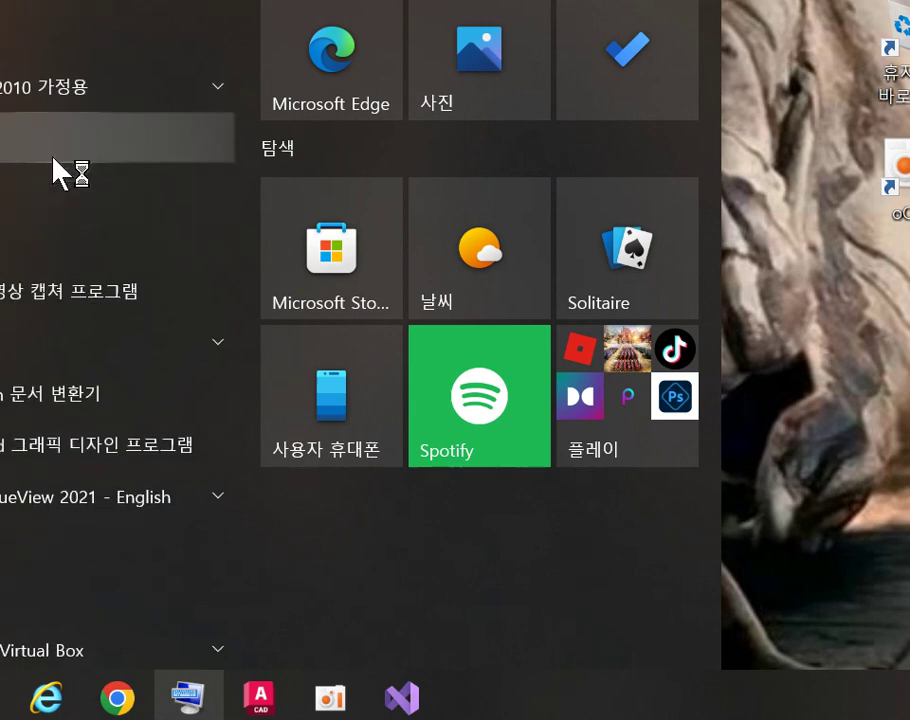
{"action": "left_click", "coordinate": [74, 18]}
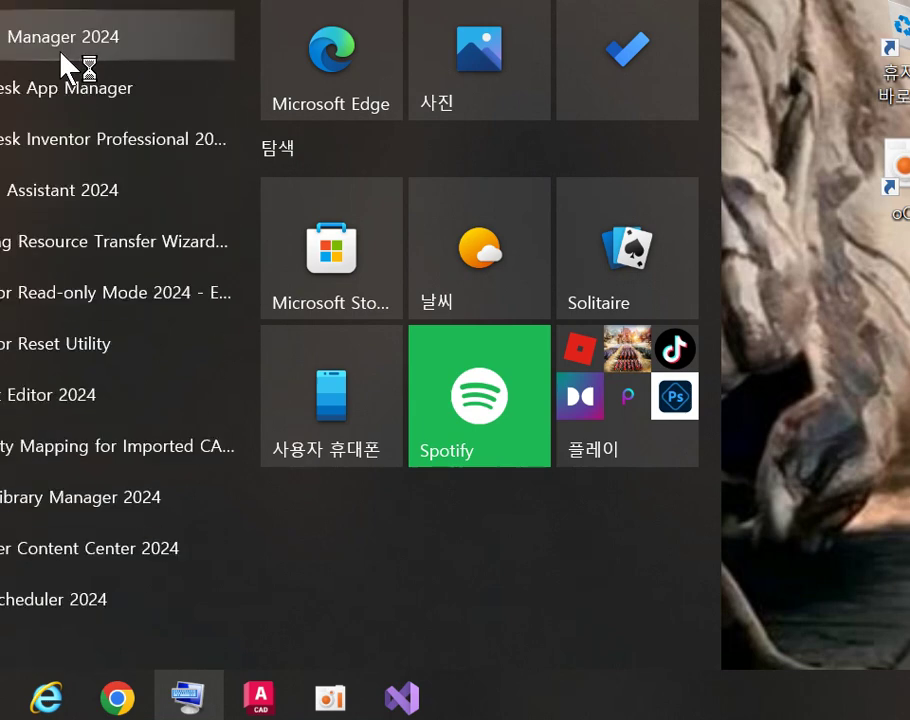
{"action": "left_click", "coordinate": [62, 150]}
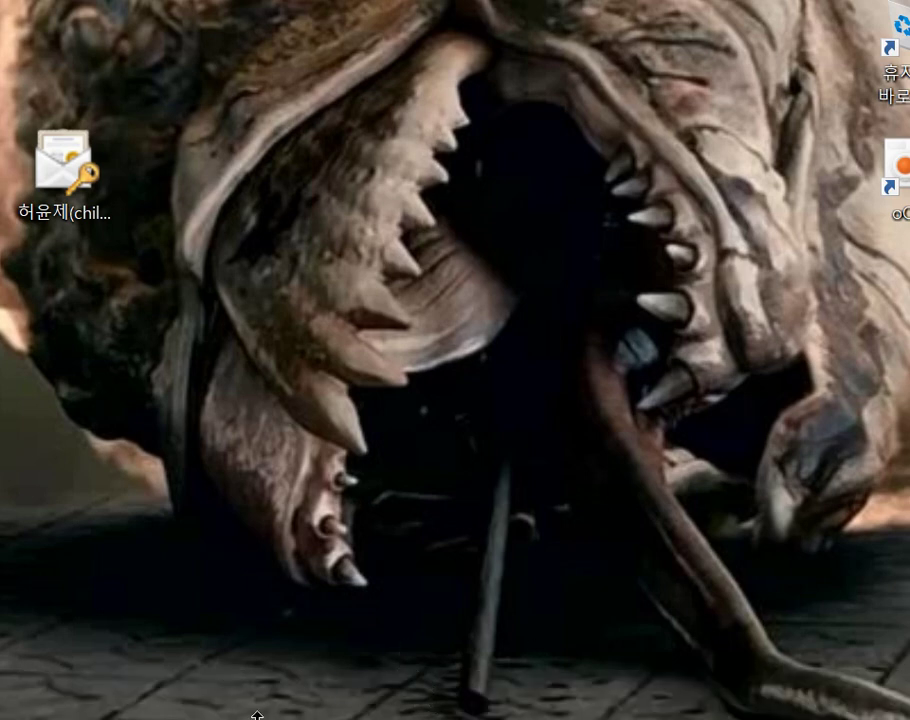
Try to launch Autodesk Inventor Professional 2021 from the installed programs.
{"action": "key", "text": "super"}
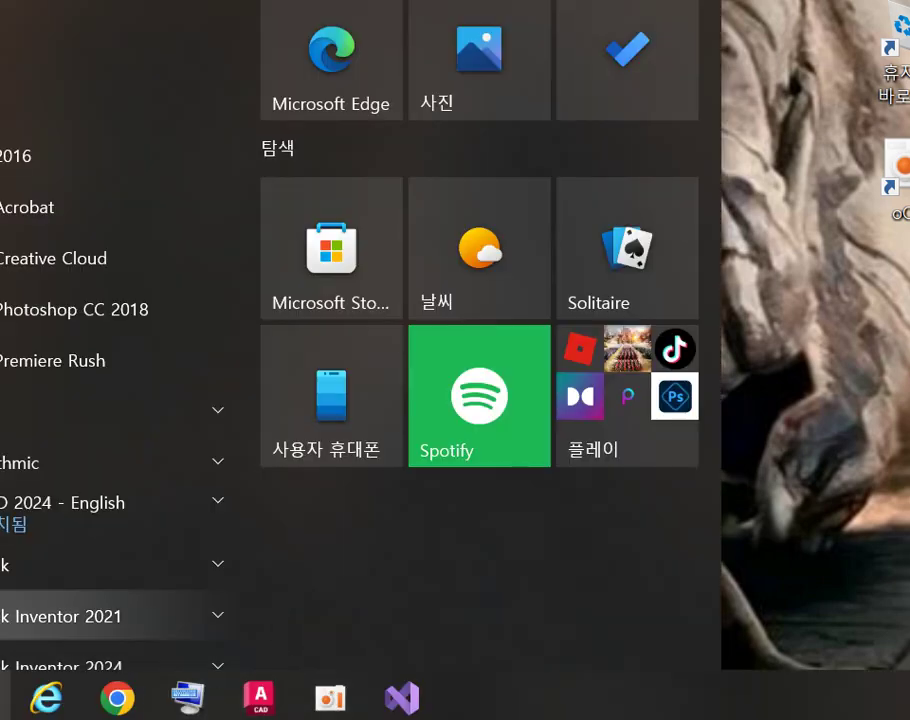
{"action": "scroll", "coordinate": [50, 500], "scroll_direction": "down", "scroll_amount": 3}
{"action": "scroll", "coordinate": [75, 540], "scroll_direction": "down", "scroll_amount": 7}
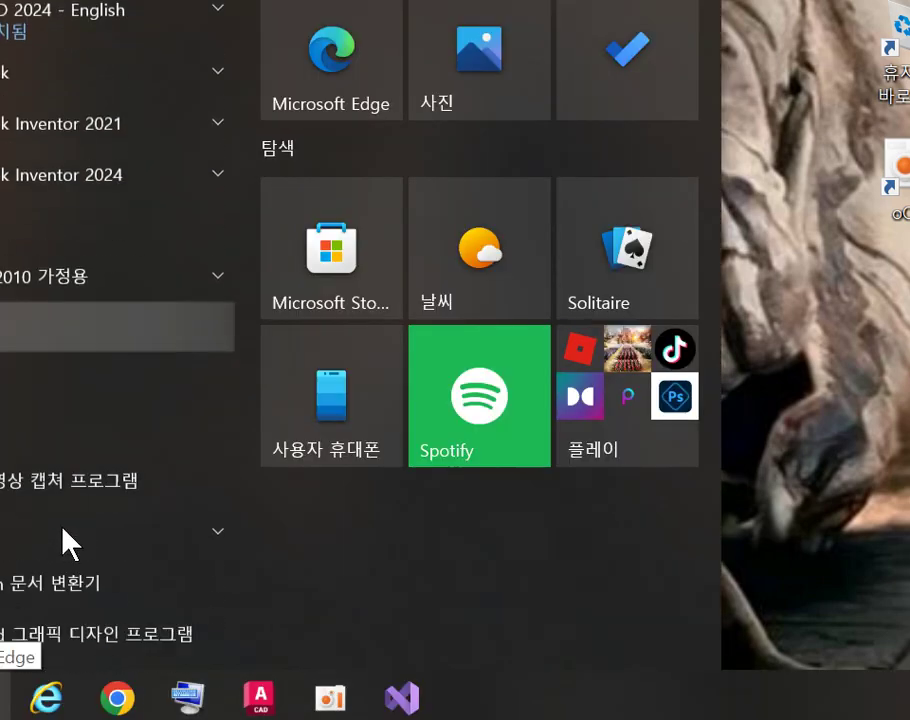
{"action": "scroll", "coordinate": [57, 530], "scroll_direction": "up", "scroll_amount": 6}
{"action": "scroll", "coordinate": [55, 608], "scroll_direction": "up", "scroll_amount": 2}
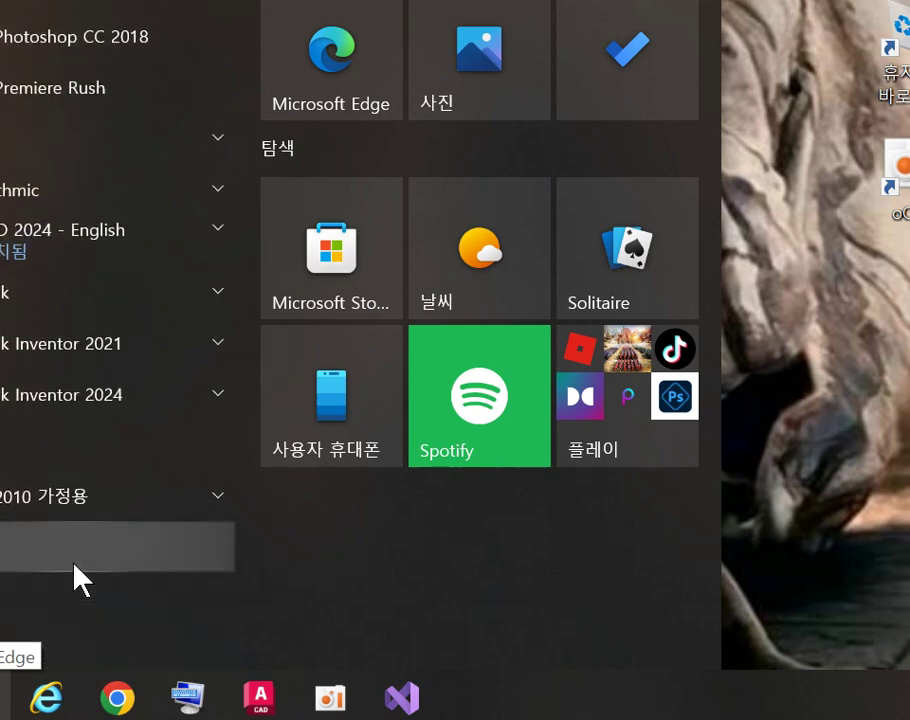
{"action": "left_click", "coordinate": [85, 355]}
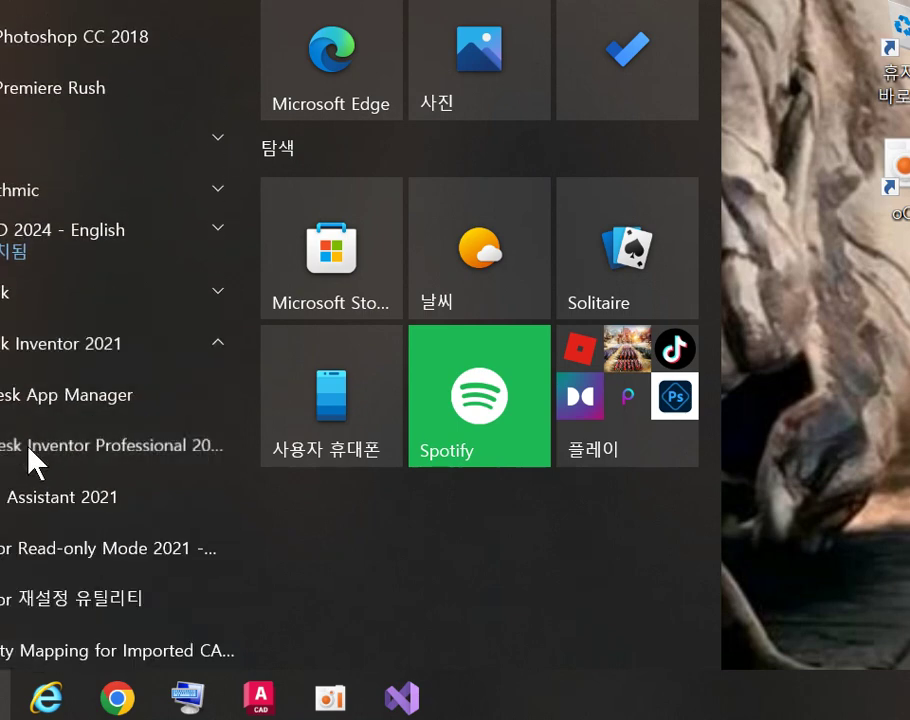
{"action": "left_click", "coordinate": [30, 446]}
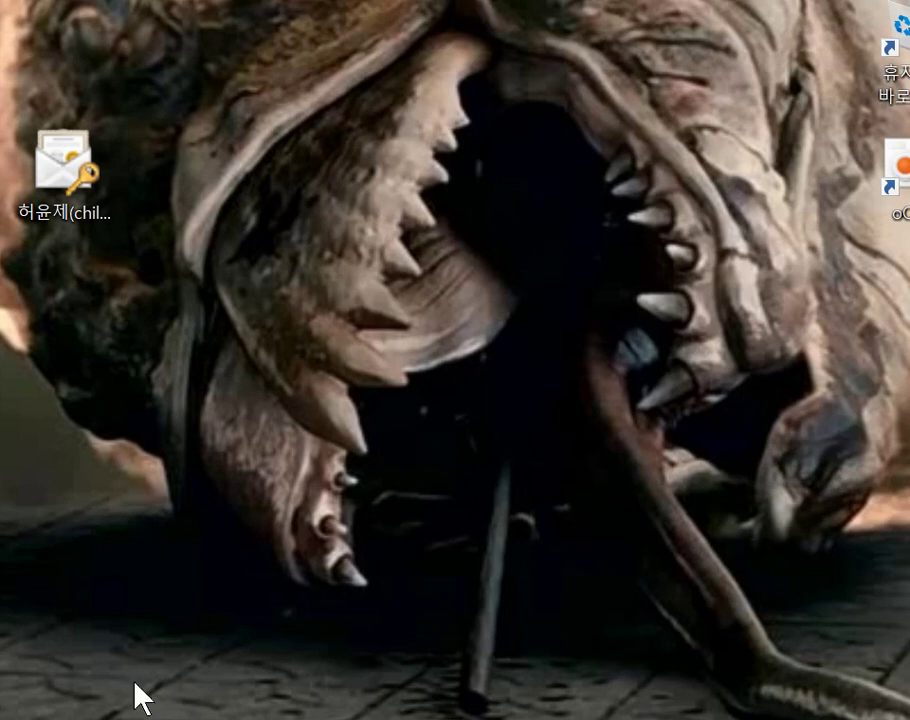
Switch to the open AutoCAD drawing that contains the angular outlines with circles.
{"action": "mouse_move", "coordinate": [25, 718]}
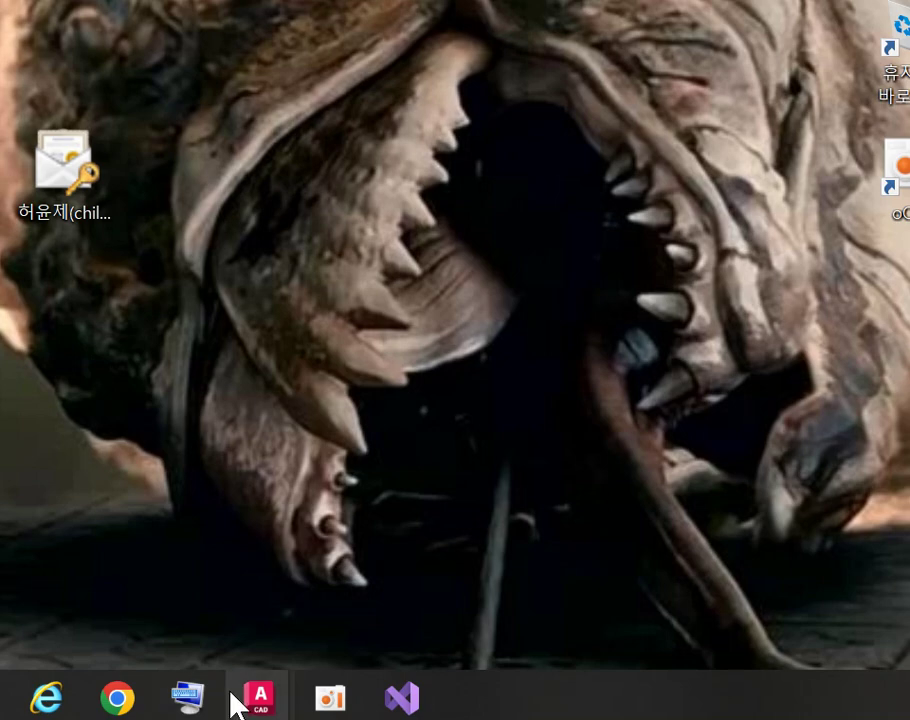
{"action": "mouse_move", "coordinate": [245, 690]}
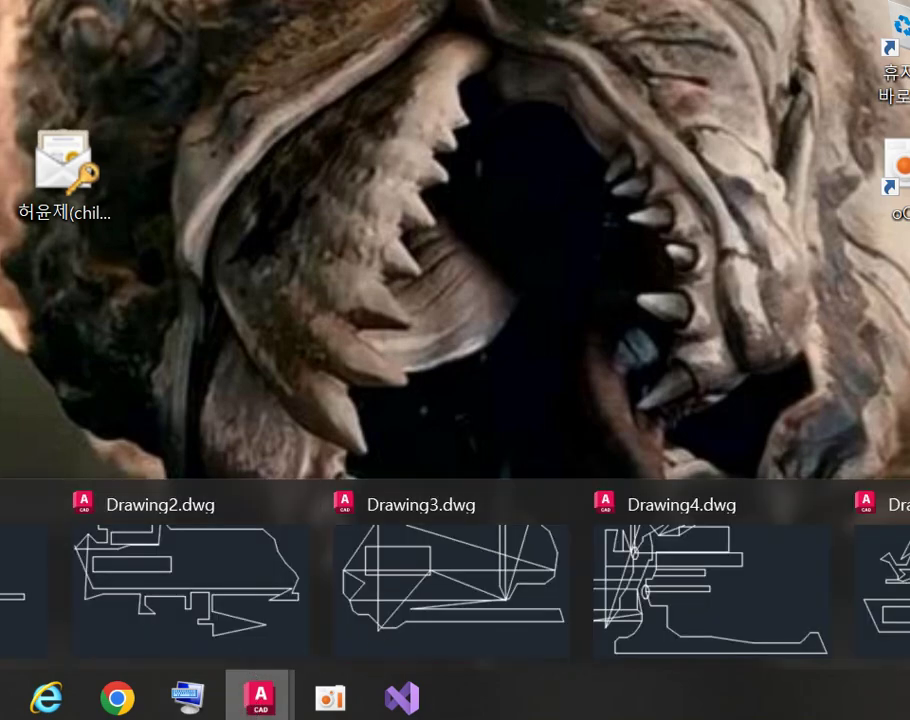
{"action": "left_click", "coordinate": [880, 590]}
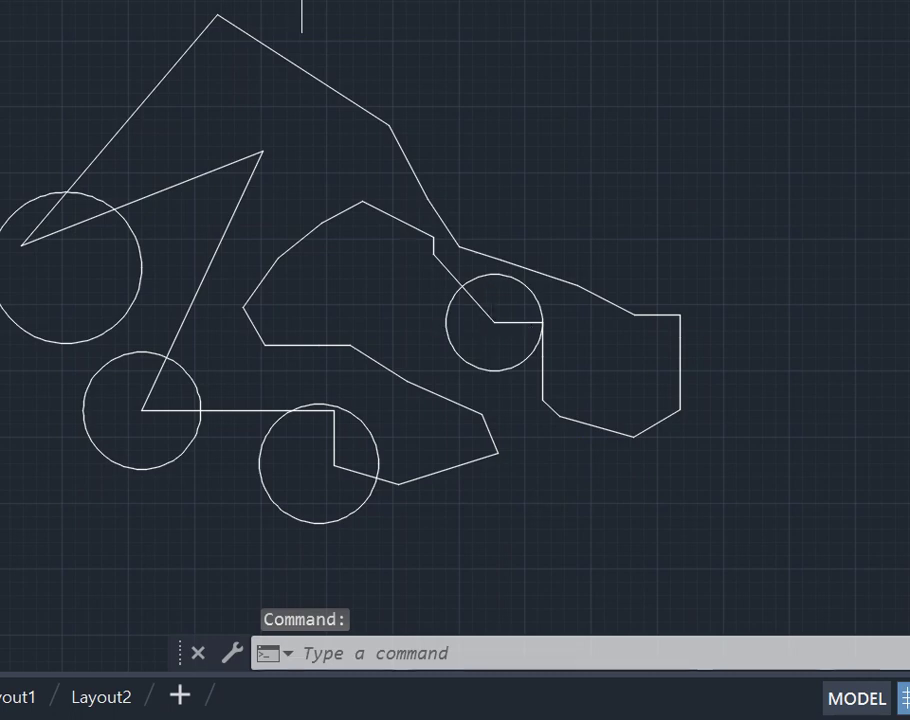
Draw connected lines from the outline corner inside the leftmost circle, ending in a narrow upright leg with a base about 115 units wide.
{"action": "type", "text": "l"}
{"action": "key", "text": "Return"}
{"action": "left_click", "coordinate": [21, 244]}
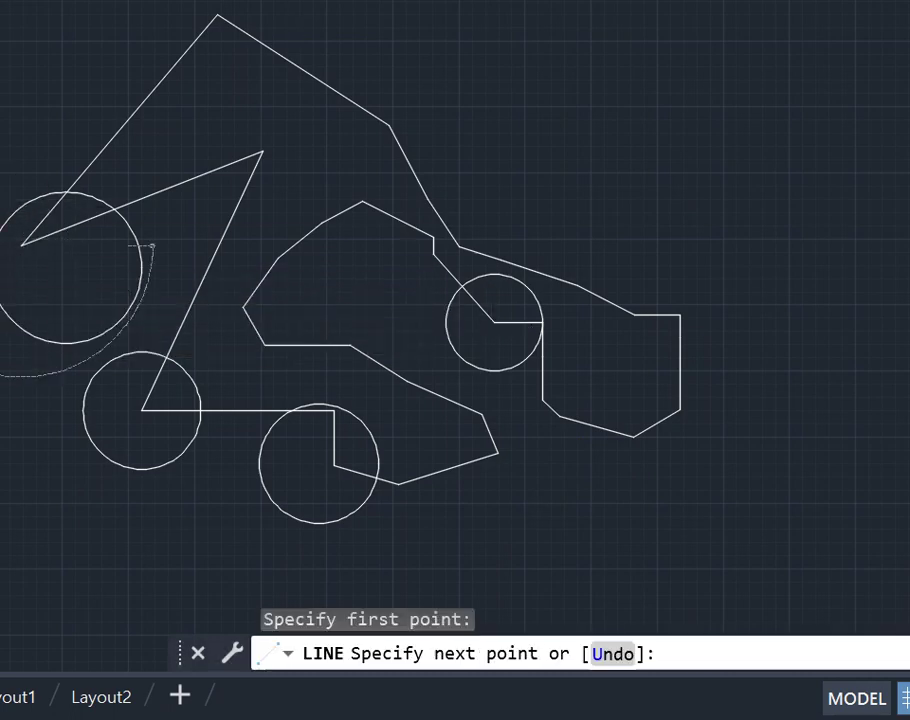
{"action": "left_click", "coordinate": [0, 262]}
{"action": "left_click", "coordinate": [0, 297]}
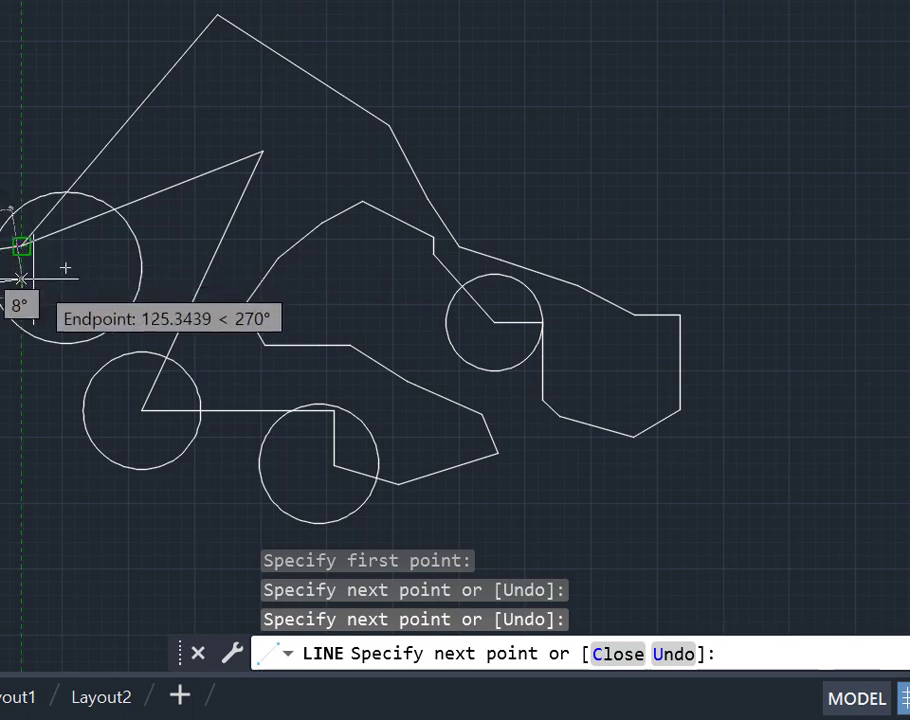
{"action": "left_click", "coordinate": [22, 278]}
{"action": "left_click", "coordinate": [21, 433]}
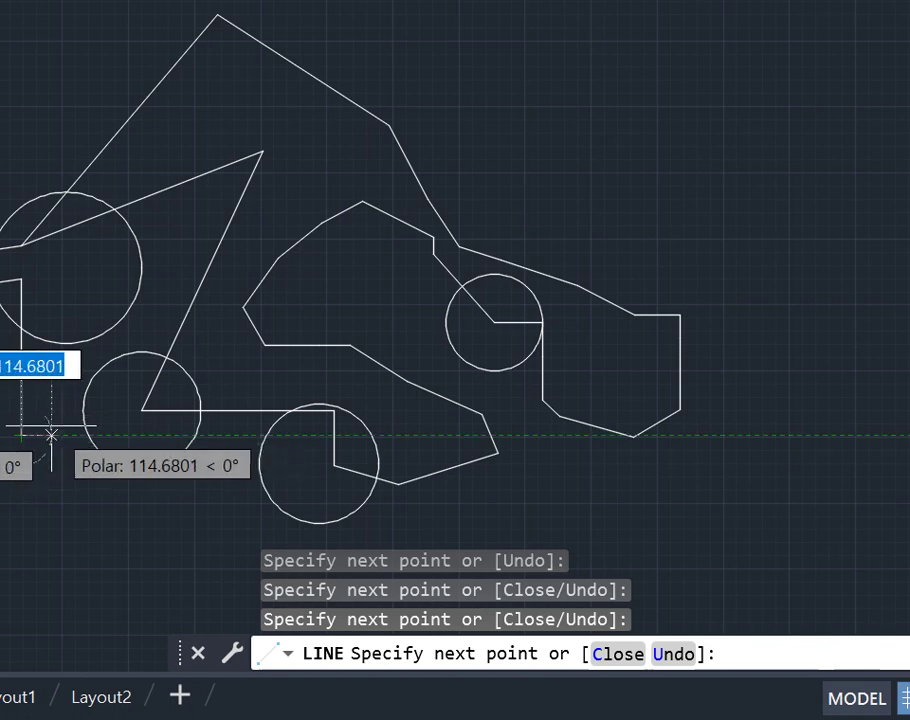
{"action": "left_click", "coordinate": [51, 433]}
{"action": "left_click", "coordinate": [51, 305]}
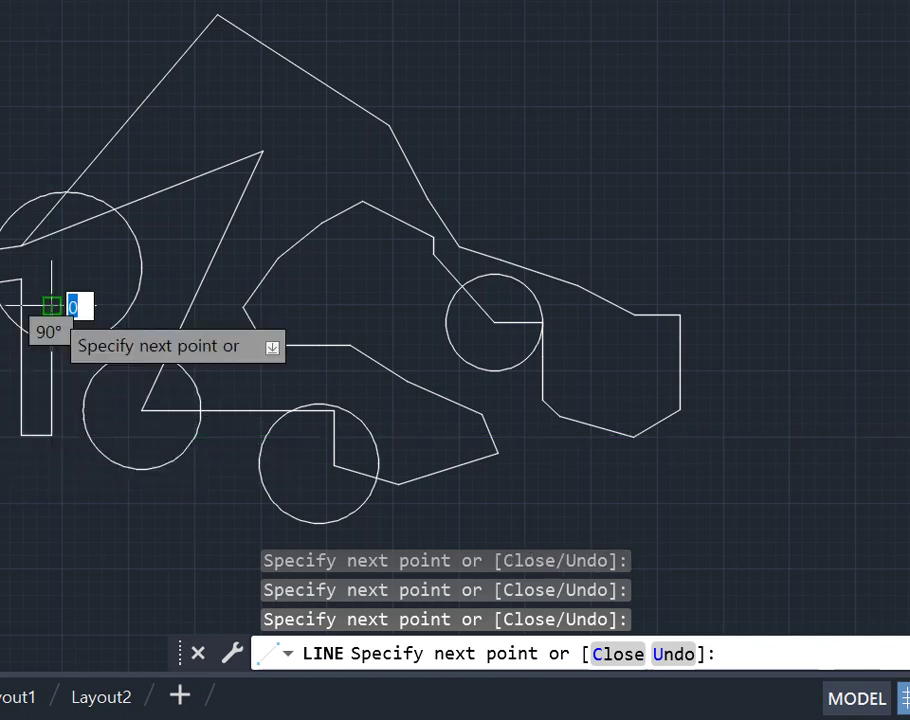
Continue the line chain into two long slanted legs with short angled feet, ending at the large outline's upper corner.
{"action": "left_click", "coordinate": [163, 545]}
{"action": "left_click", "coordinate": [209, 520]}
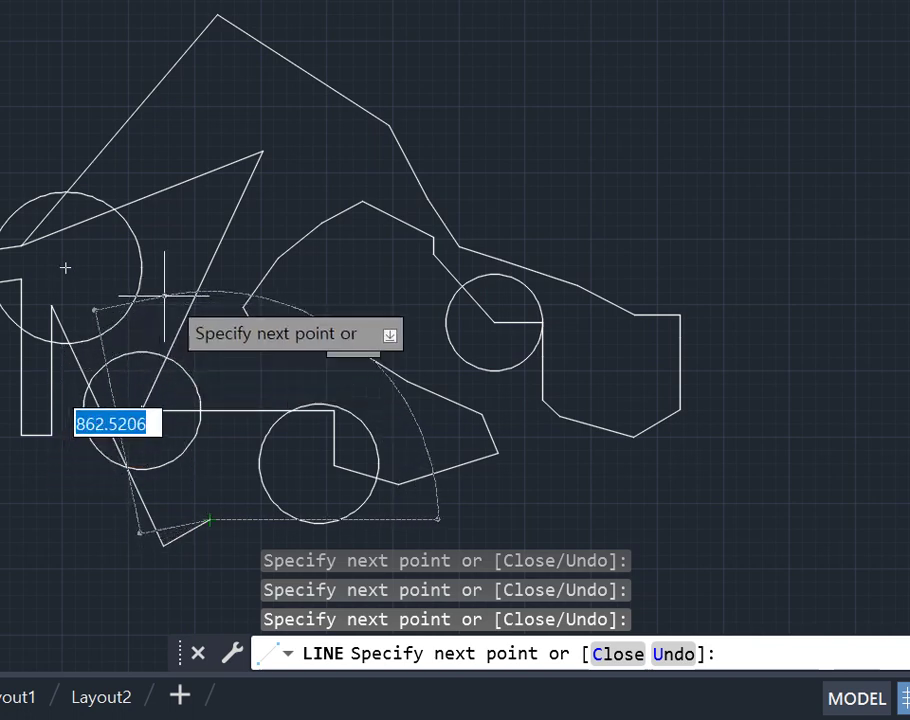
{"action": "left_click", "coordinate": [262, 152]}
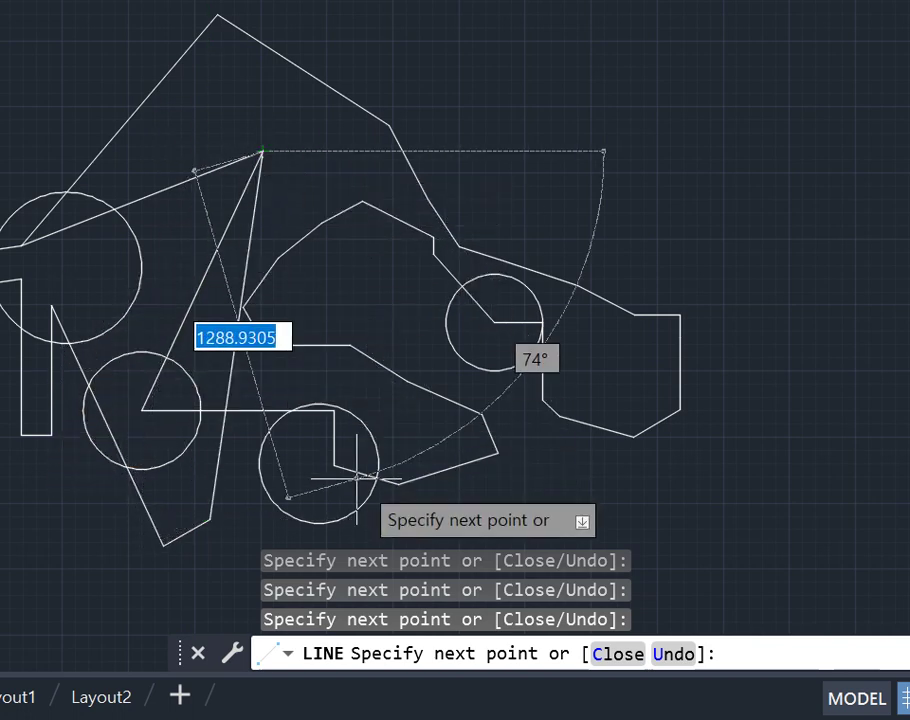
{"action": "left_click", "coordinate": [400, 486]}
{"action": "left_click", "coordinate": [425, 526]}
{"action": "left_click", "coordinate": [493, 503]}
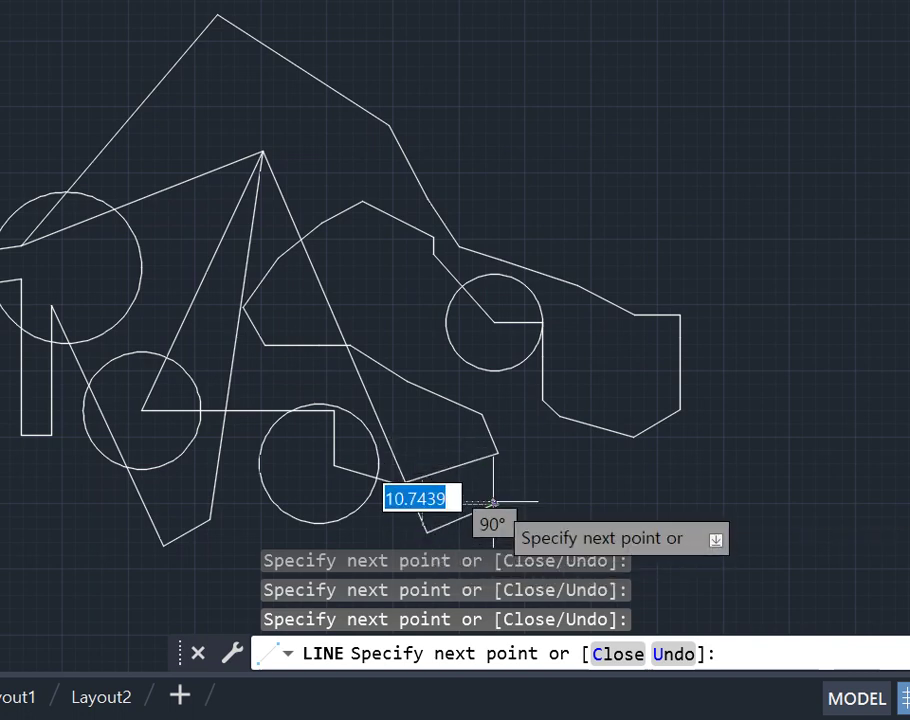
{"action": "left_click", "coordinate": [366, 115]}
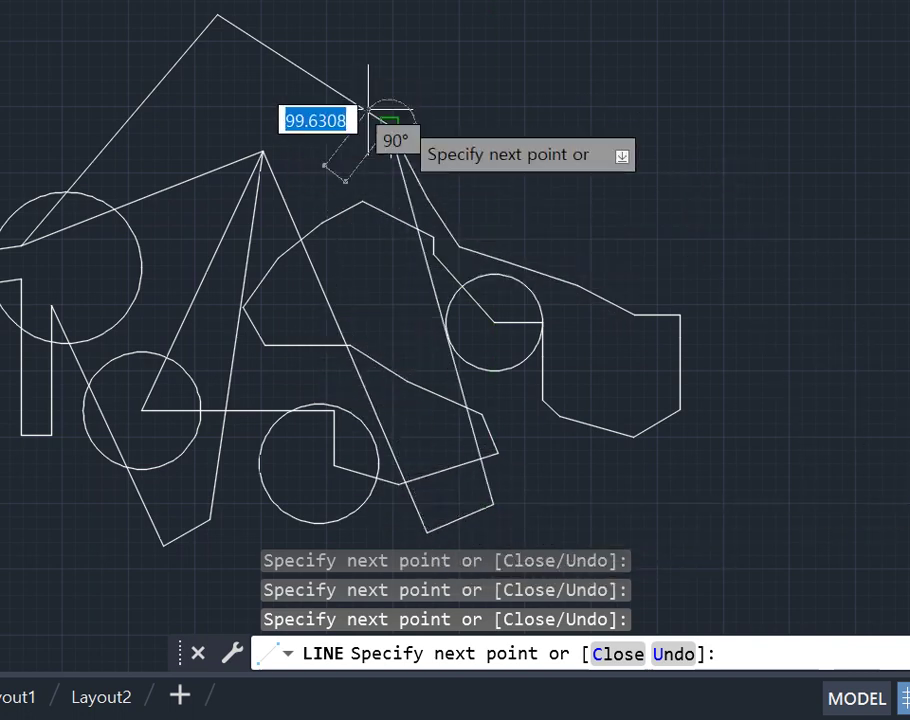
Extend the chain into a long arm reaching away from the outline and back, plus a third slanted leg ending at the small circle's edge.
{"action": "left_click", "coordinate": [903, 309]}
{"action": "left_click", "coordinate": [433, 238]}
{"action": "left_click", "coordinate": [551, 548]}
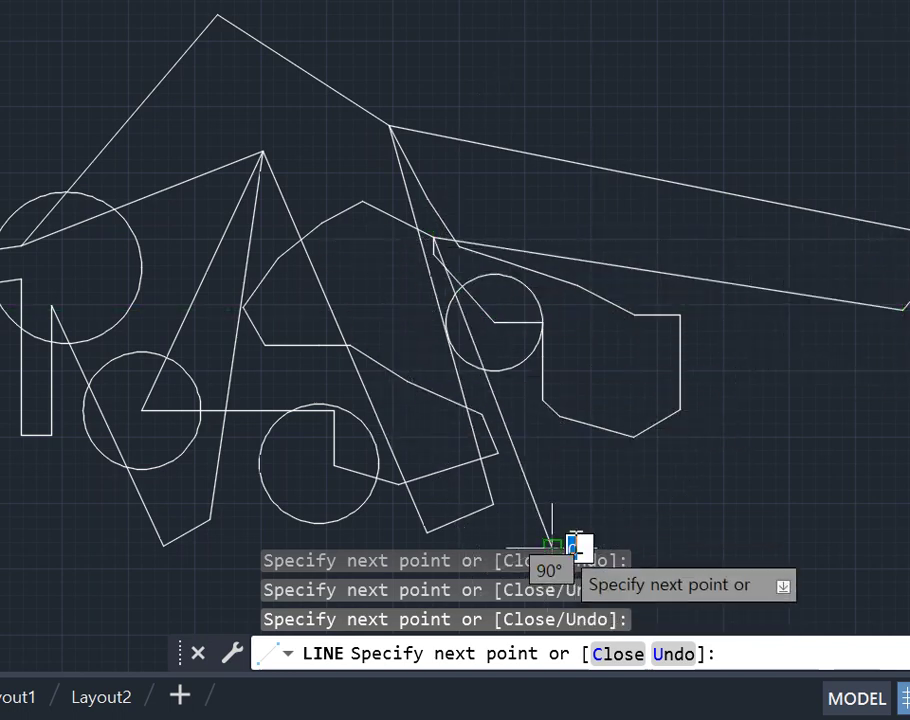
{"action": "left_click", "coordinate": [636, 528]}
{"action": "left_click", "coordinate": [543, 322]}
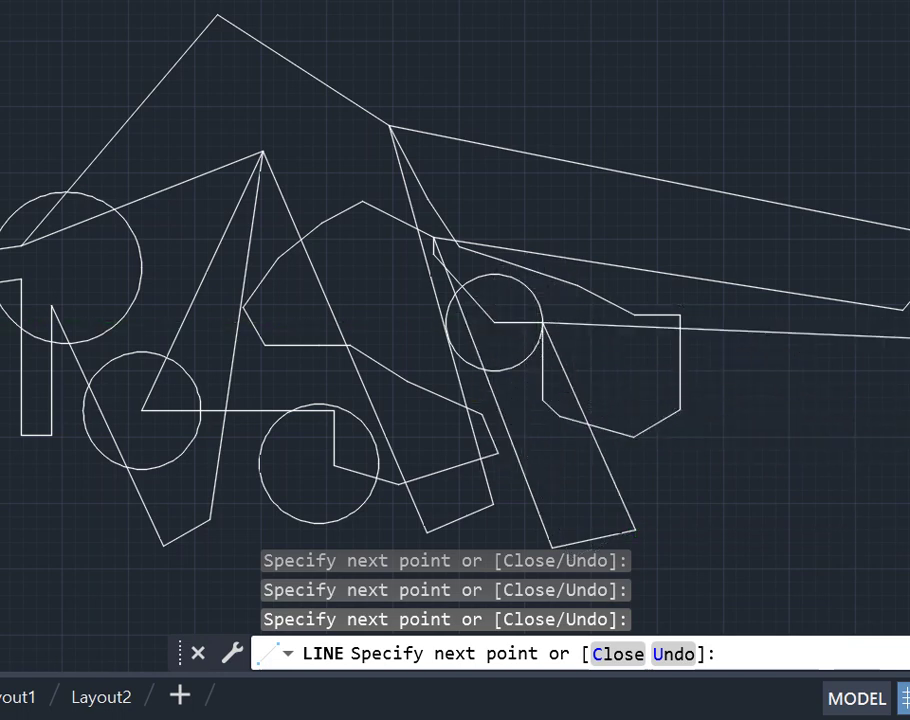
Continue the line chain along a flat base and around a tall narrow upright beside the small circle, and end the Line command.
{"action": "left_click", "coordinate": [806, 412]}
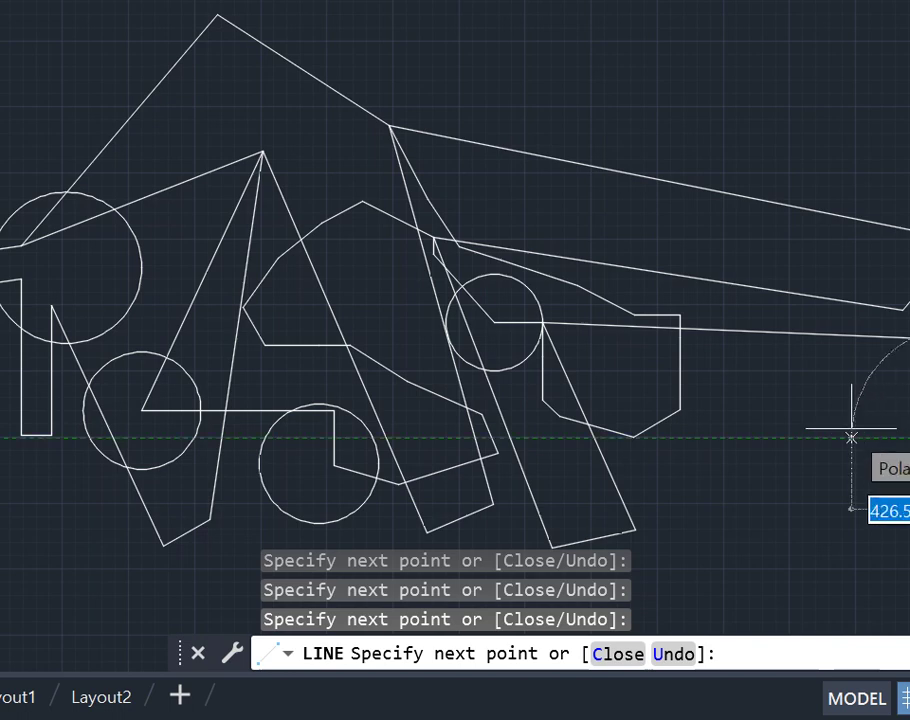
{"action": "left_click", "coordinate": [541, 411]}
{"action": "left_click", "coordinate": [542, 27]}
{"action": "left_click", "coordinate": [633, 26]}
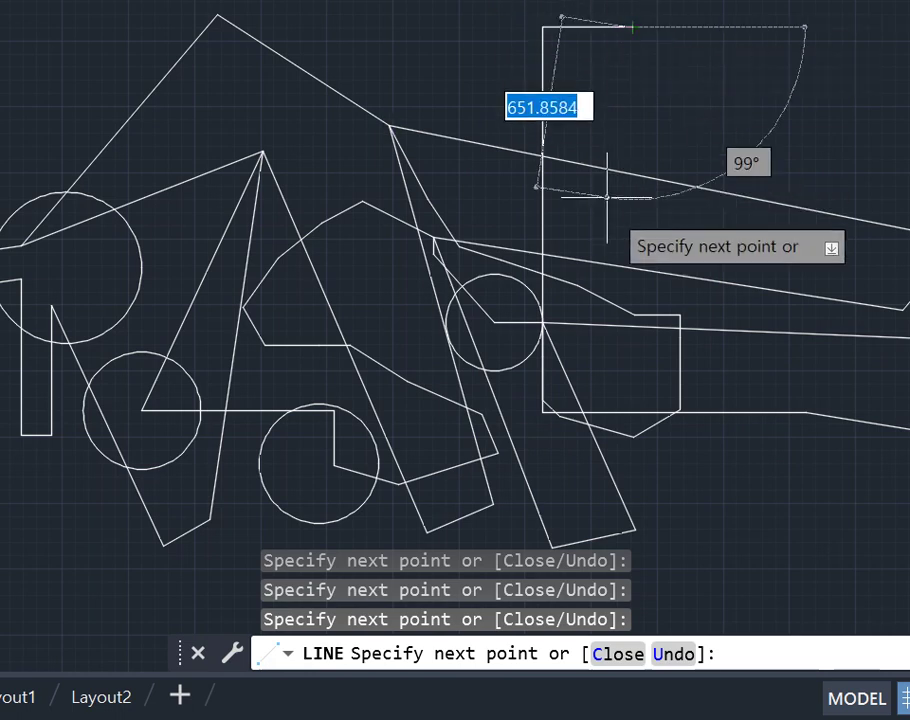
{"action": "left_click", "coordinate": [633, 319]}
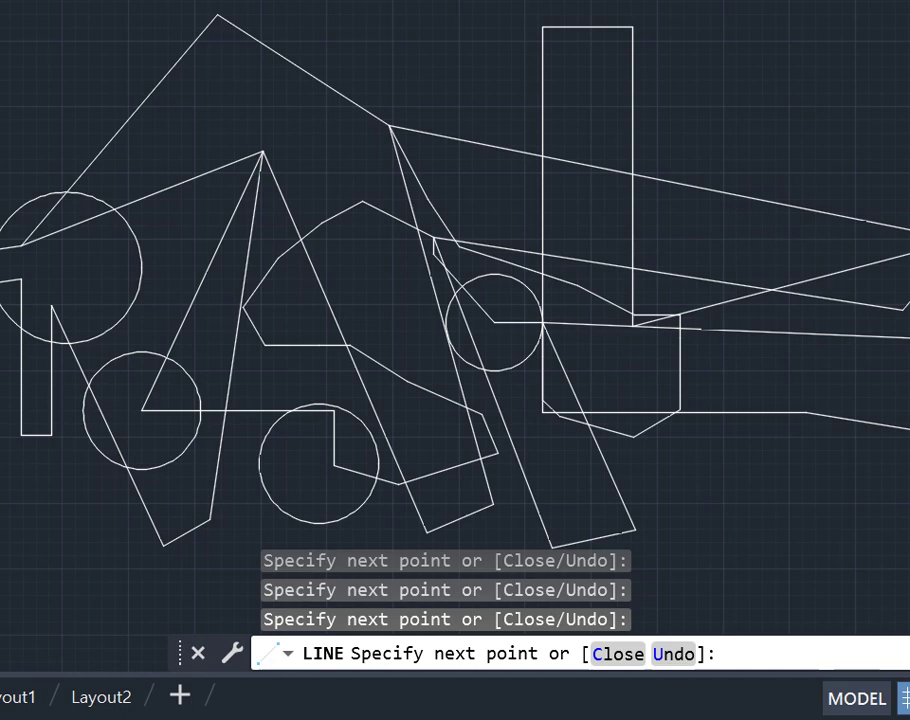
{"action": "key", "text": "Escape"}
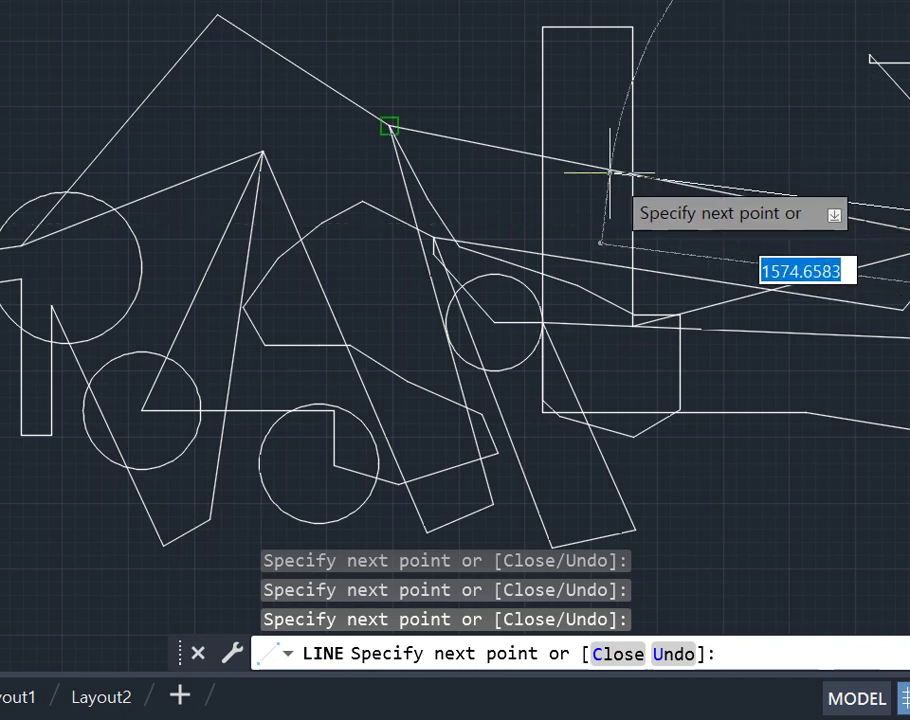
{"action": "right_click", "coordinate": [680, 174]}
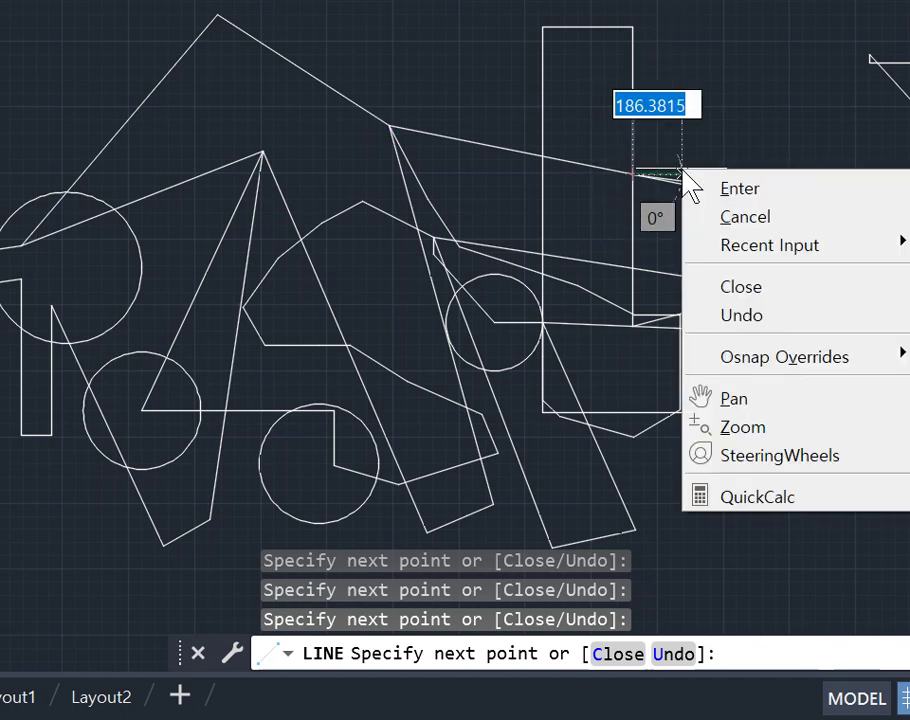
{"action": "left_click", "coordinate": [718, 216]}
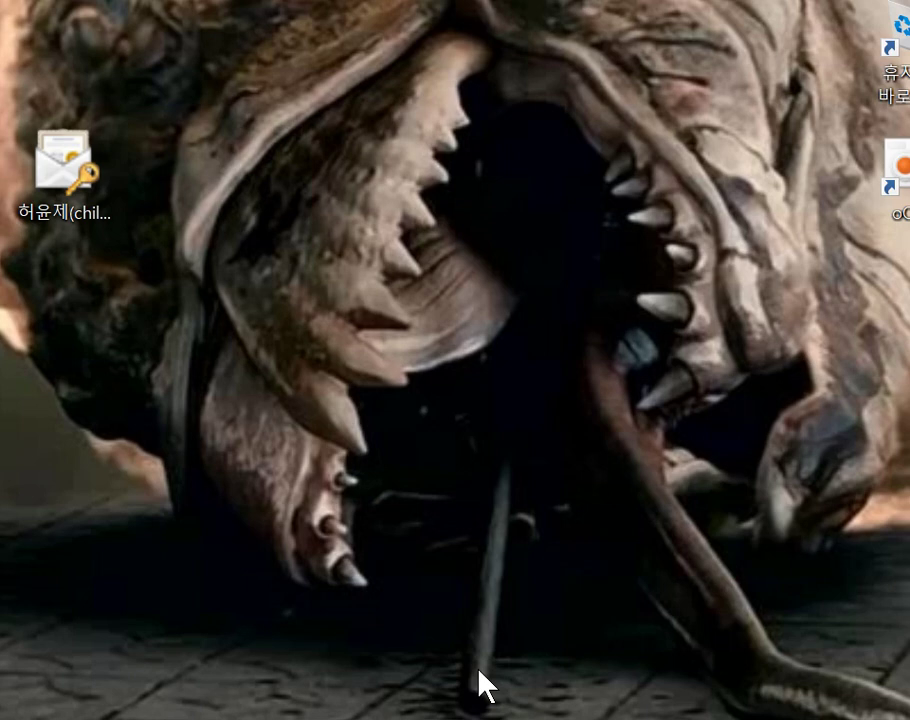
{"action": "mouse_move", "coordinate": [142, 717]}
{"action": "key", "text": "super"}
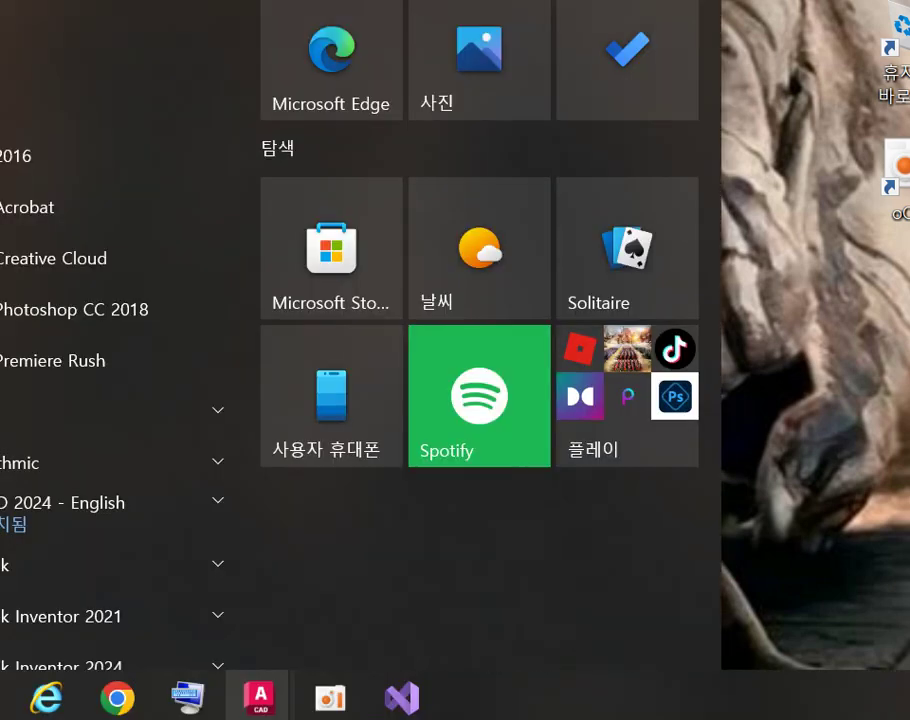
{"action": "scroll", "coordinate": [28, 406], "scroll_direction": "down", "scroll_amount": 3}
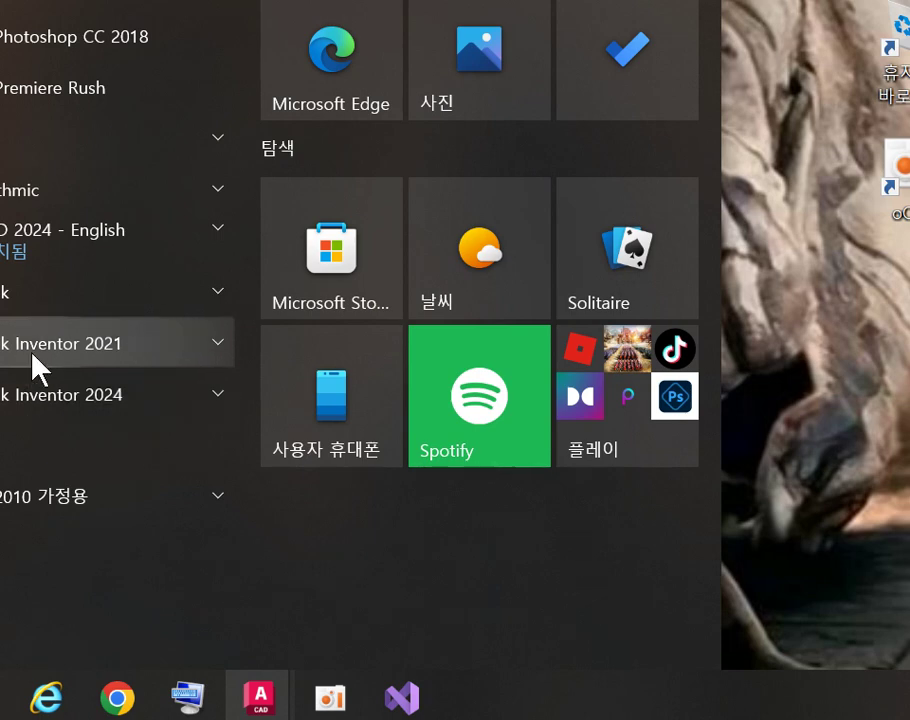
{"action": "left_click", "coordinate": [27, 362]}
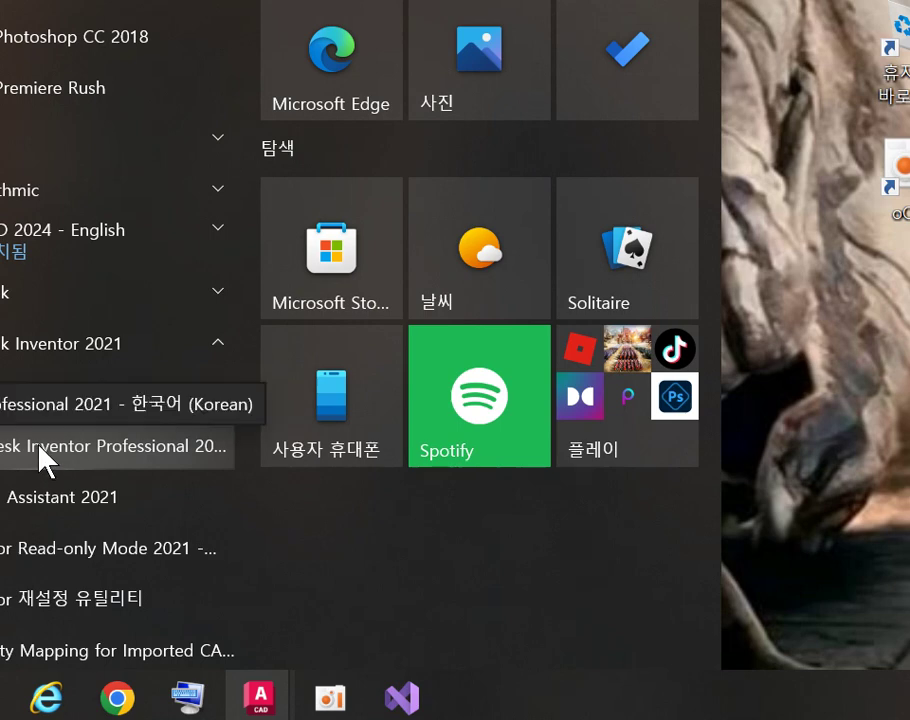
Search the computer for revit and try to launch Revit 2022.
{"action": "key", "text": "super+s"}
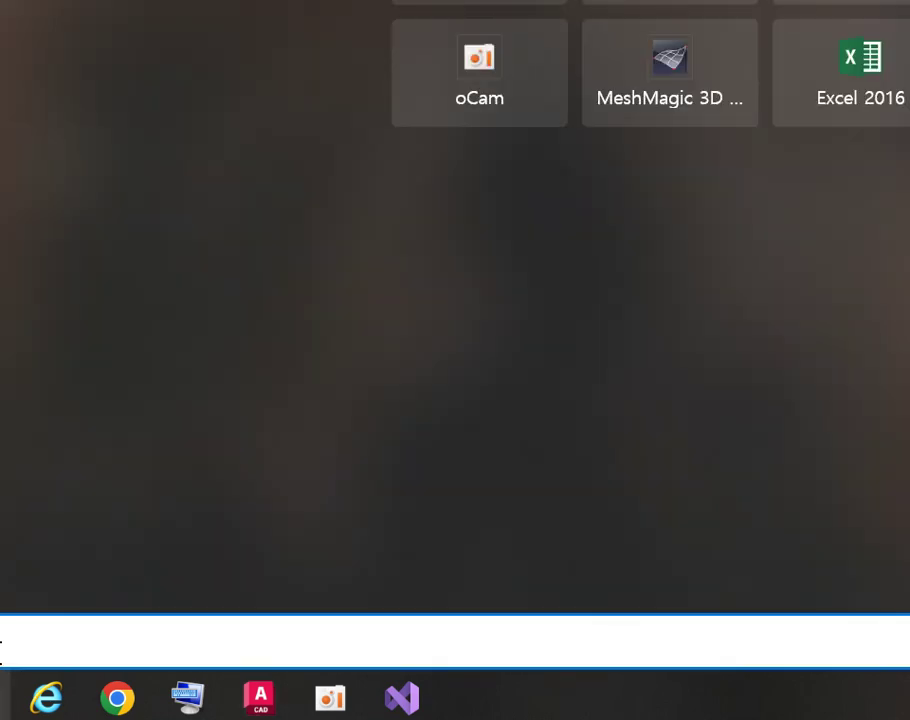
{"action": "type", "text": "revit"}
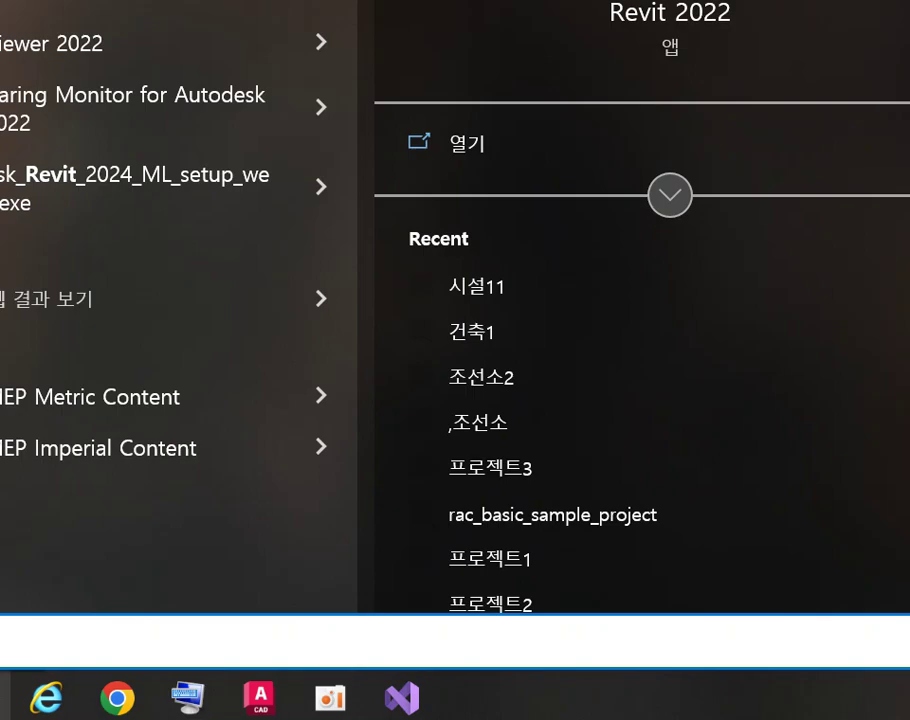
{"action": "key", "text": "Return"}
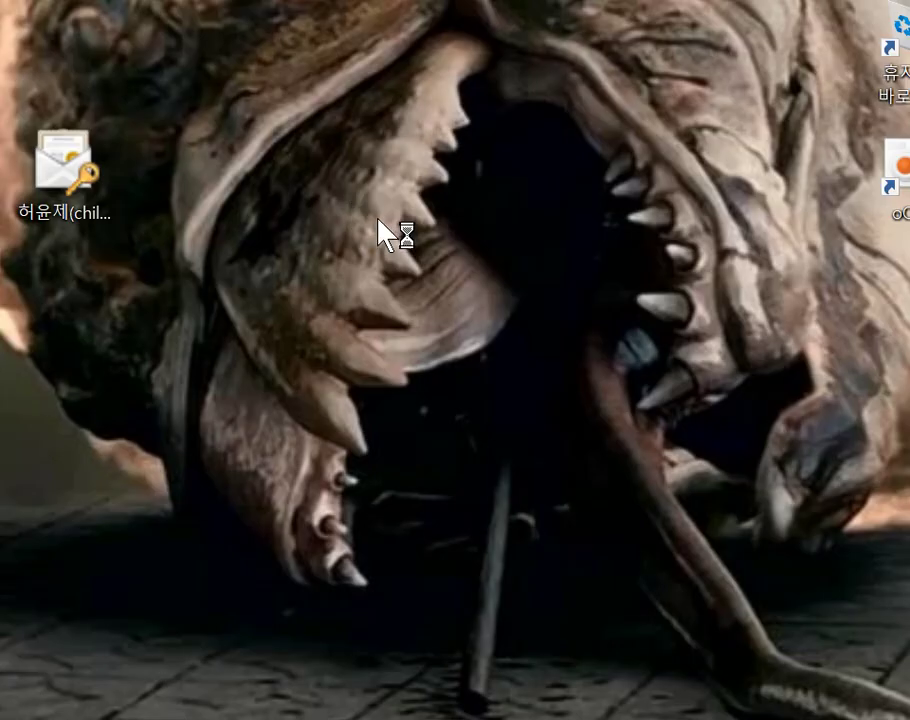
Search the computer for files matching 치룡 and leave the search.
{"action": "key", "text": "super"}
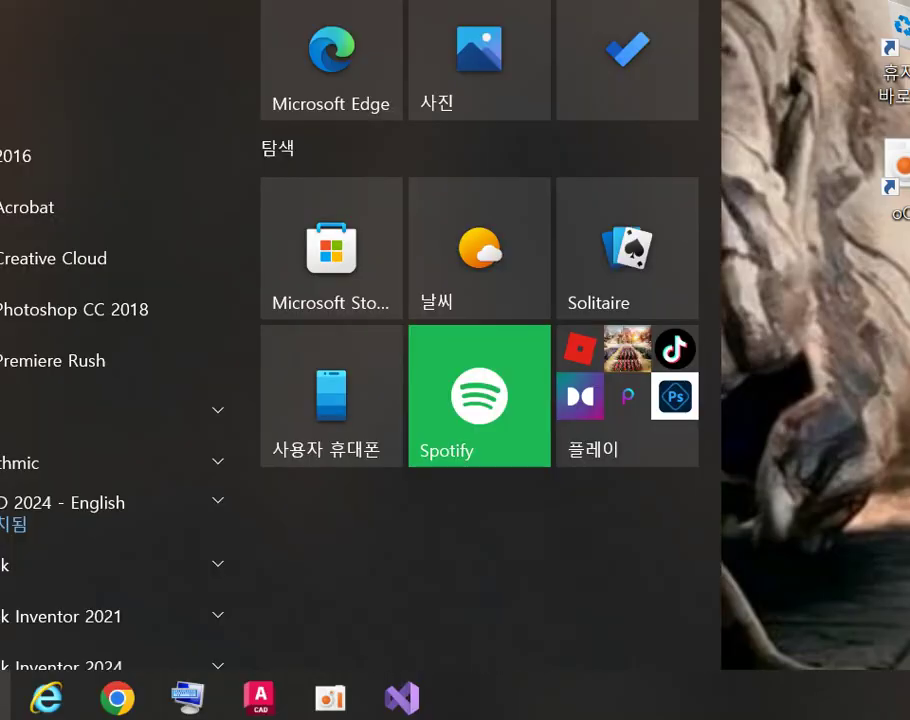
{"action": "key", "text": "super+s"}
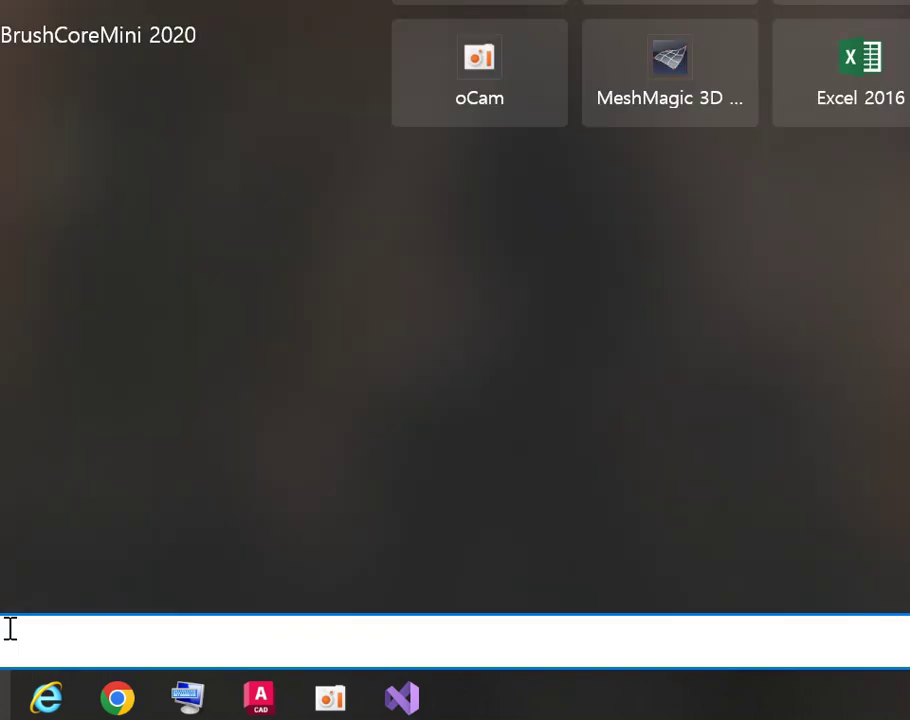
{"action": "type", "text": "치룡"}
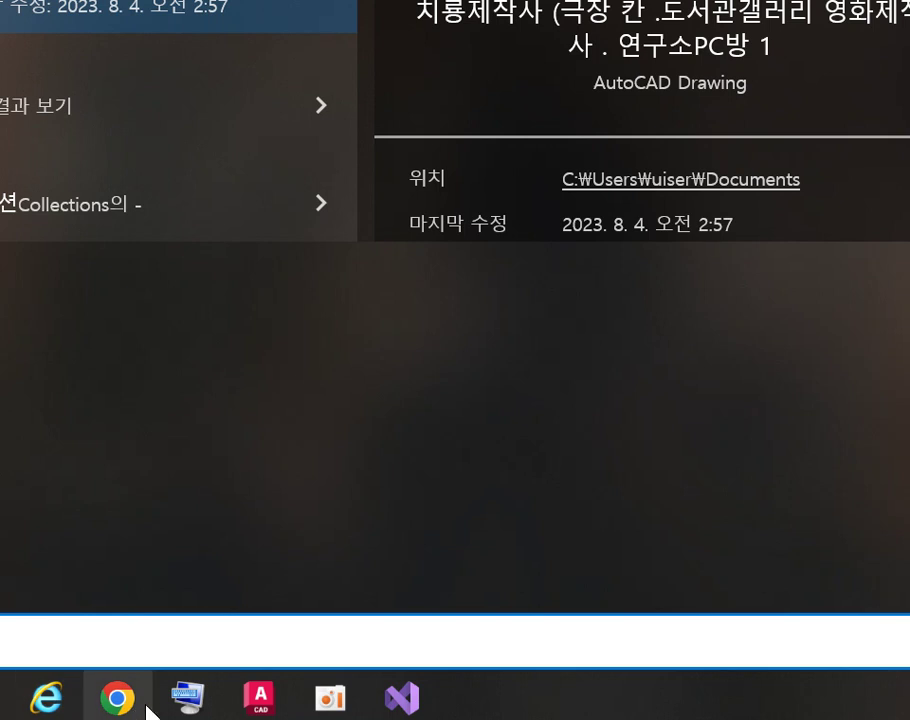
{"action": "left_click", "coordinate": [188, 697]}
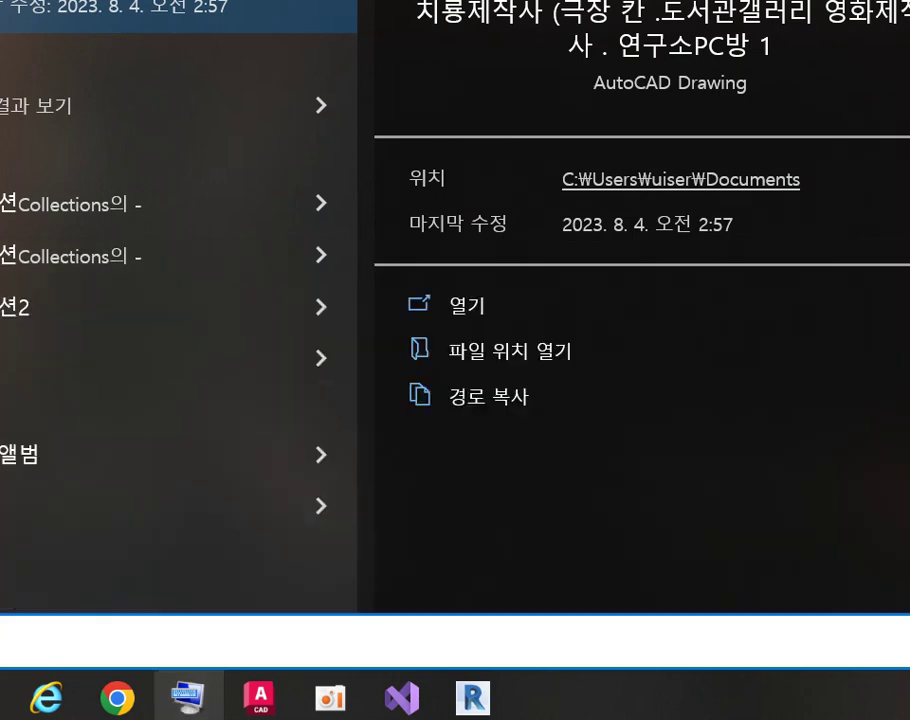
{"action": "key", "text": "Escape"}
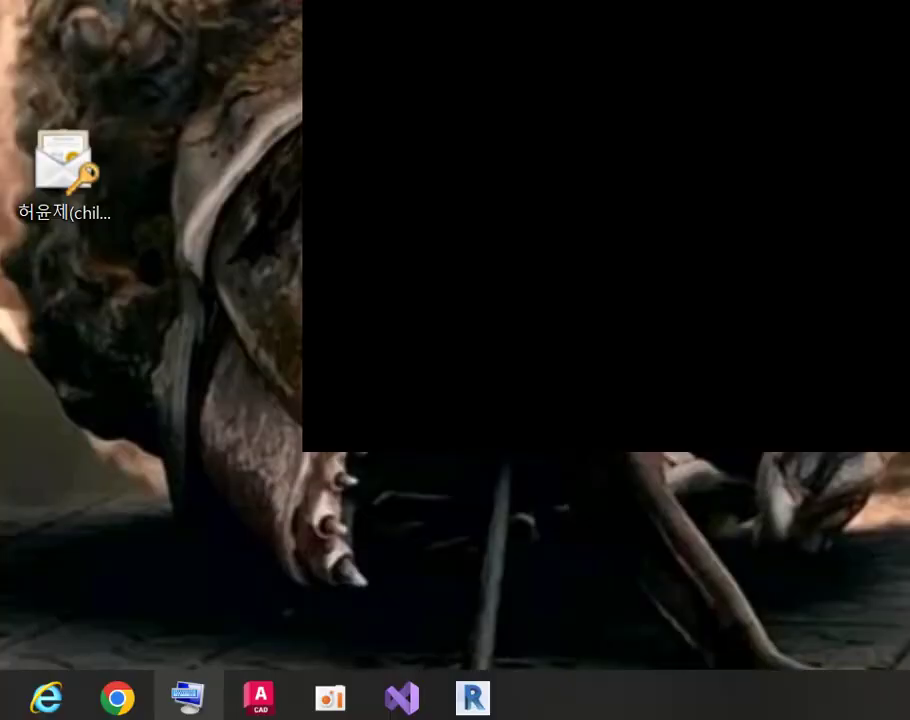
Switch to the starting Revit 2022 window and dismiss its error dialog.
{"action": "key", "text": "super"}
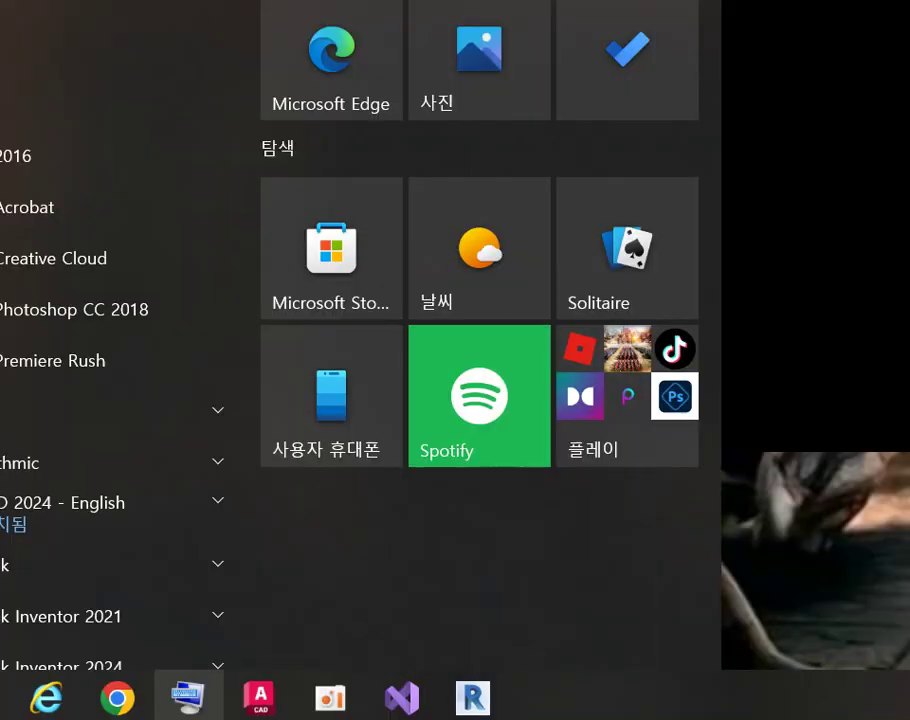
{"action": "key", "text": "super+s"}
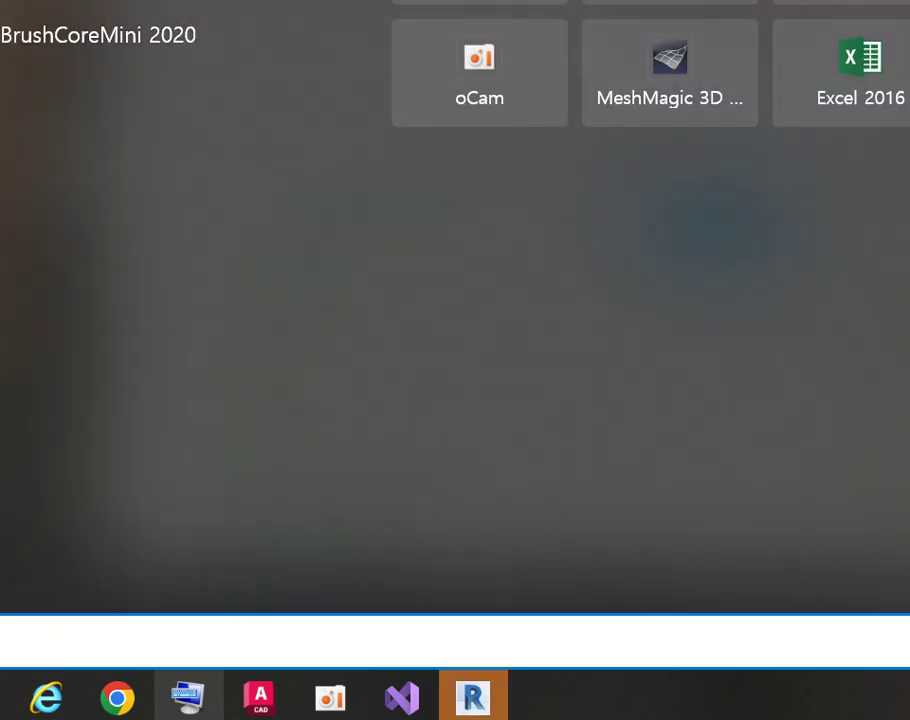
{"action": "left_click", "coordinate": [467, 700]}
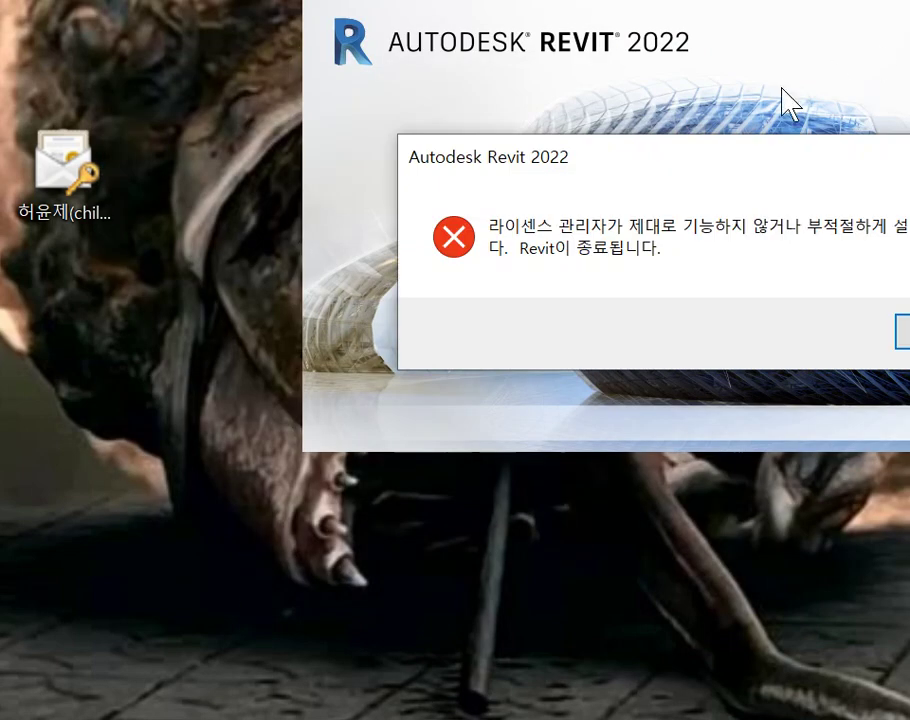
{"action": "left_click", "coordinate": [905, 333]}
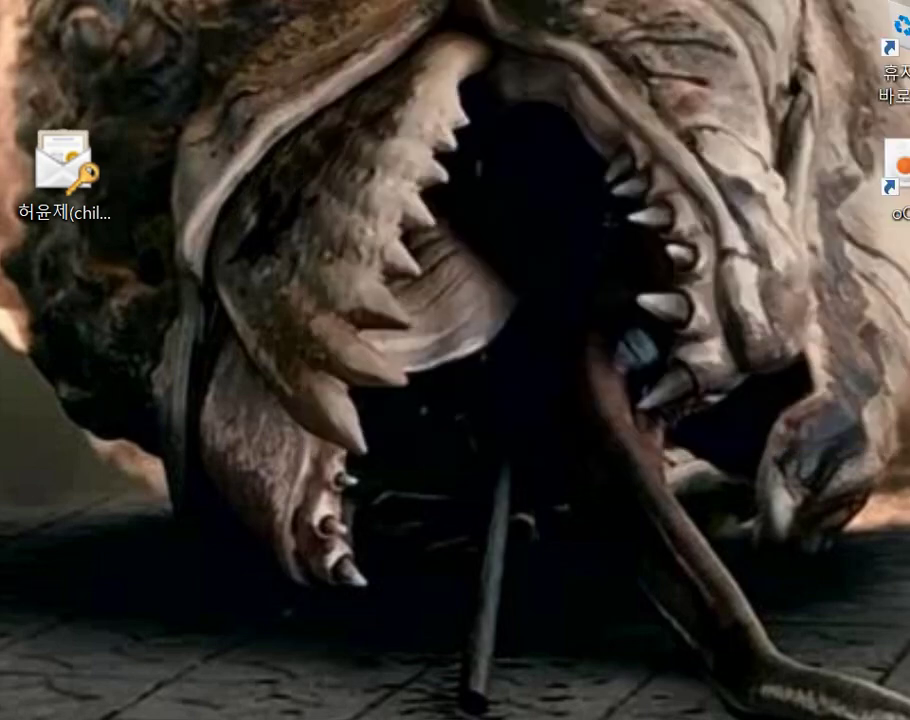
Look through the complete list of installed programs down to its end.
{"action": "key", "text": "super"}
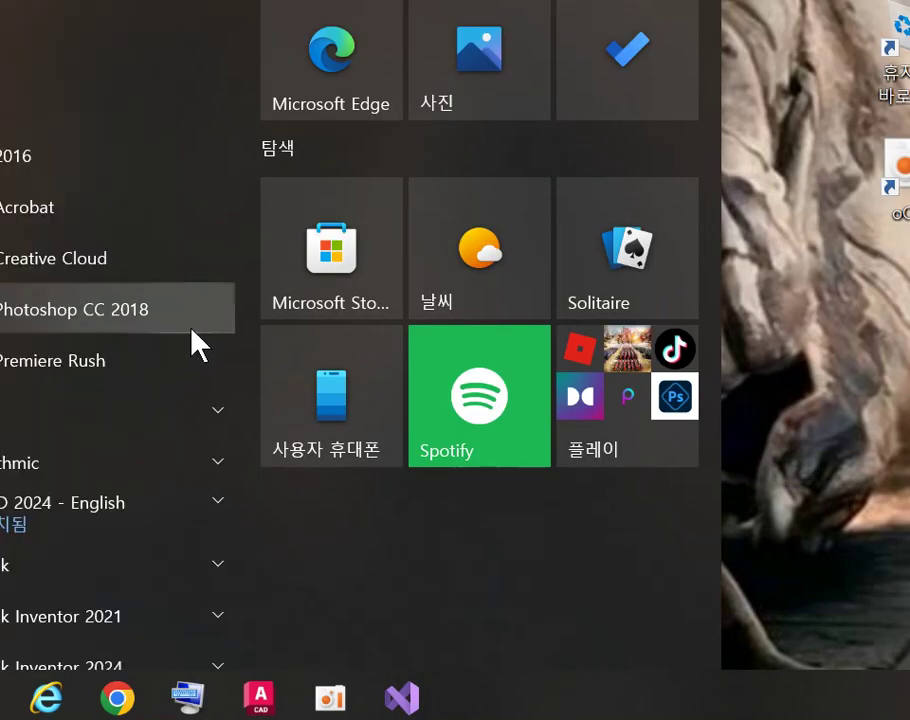
{"action": "scroll", "coordinate": [95, 305], "scroll_direction": "down", "scroll_amount": 10}
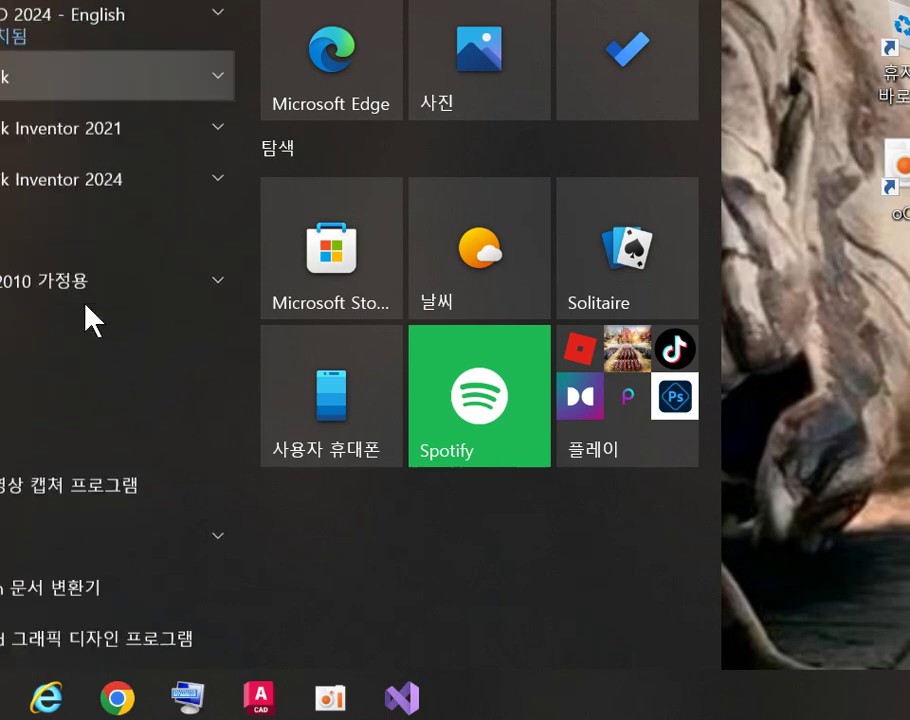
{"action": "scroll", "coordinate": [89, 288], "scroll_direction": "down", "scroll_amount": 10}
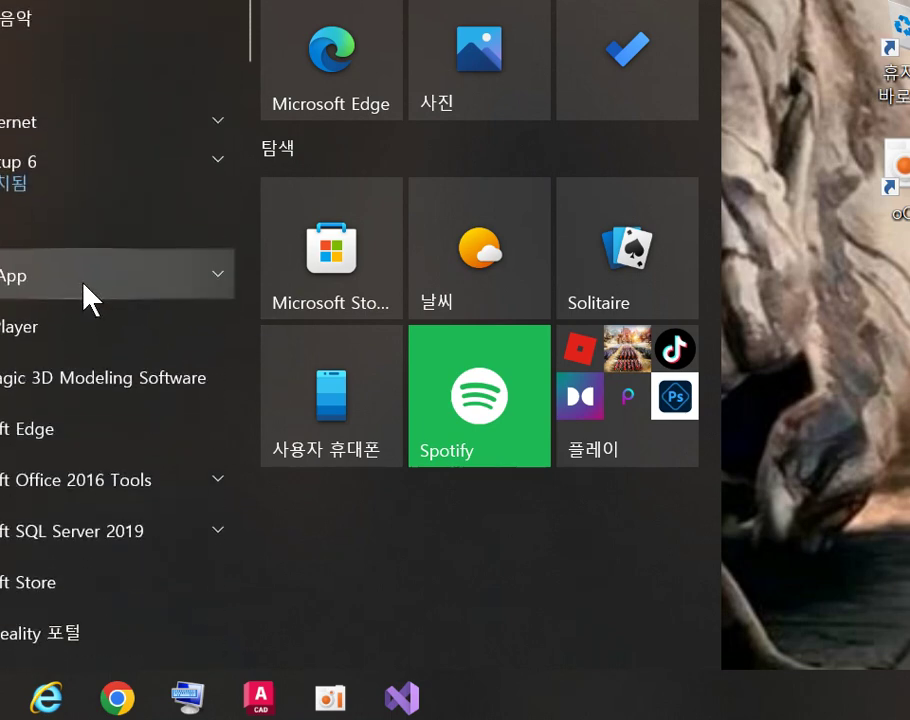
{"action": "scroll", "coordinate": [72, 293], "scroll_direction": "down", "scroll_amount": 10}
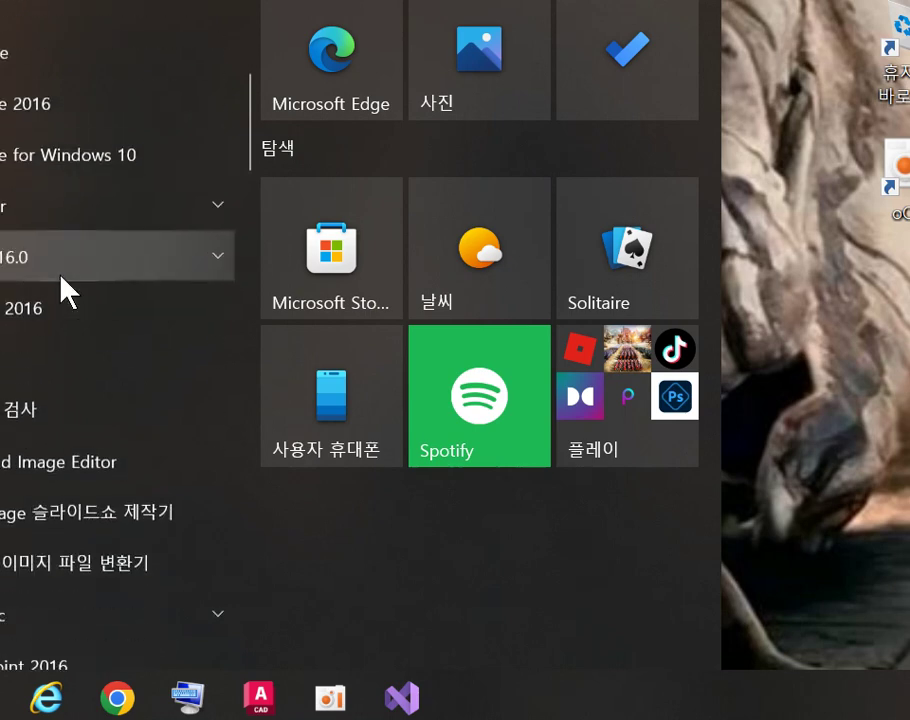
{"action": "scroll", "coordinate": [52, 283], "scroll_direction": "down", "scroll_amount": 6}
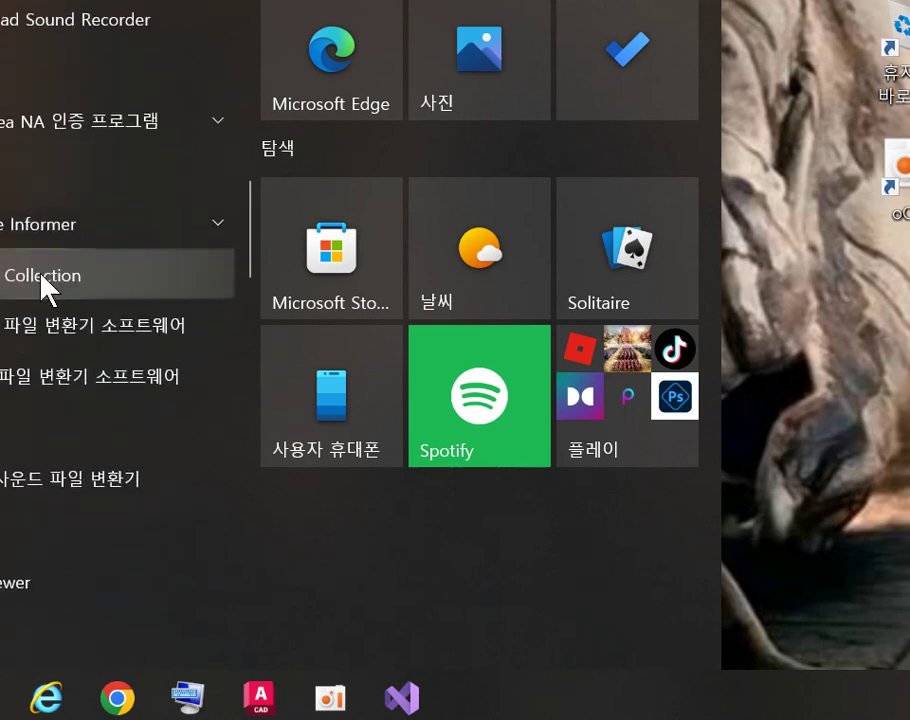
{"action": "scroll", "coordinate": [38, 285], "scroll_direction": "down", "scroll_amount": 6}
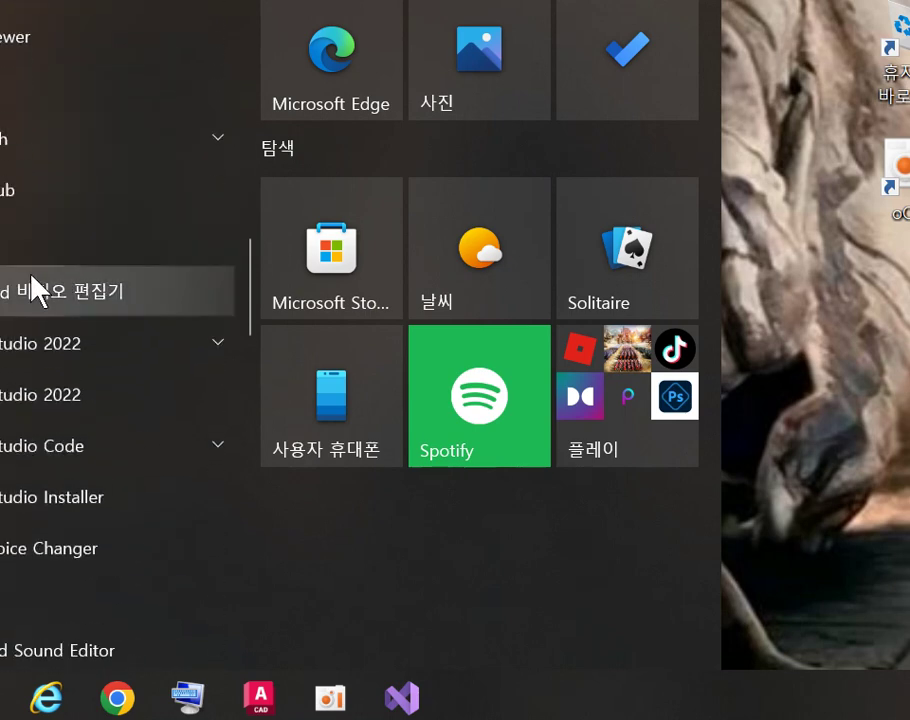
{"action": "scroll", "coordinate": [30, 290], "scroll_direction": "down", "scroll_amount": 6}
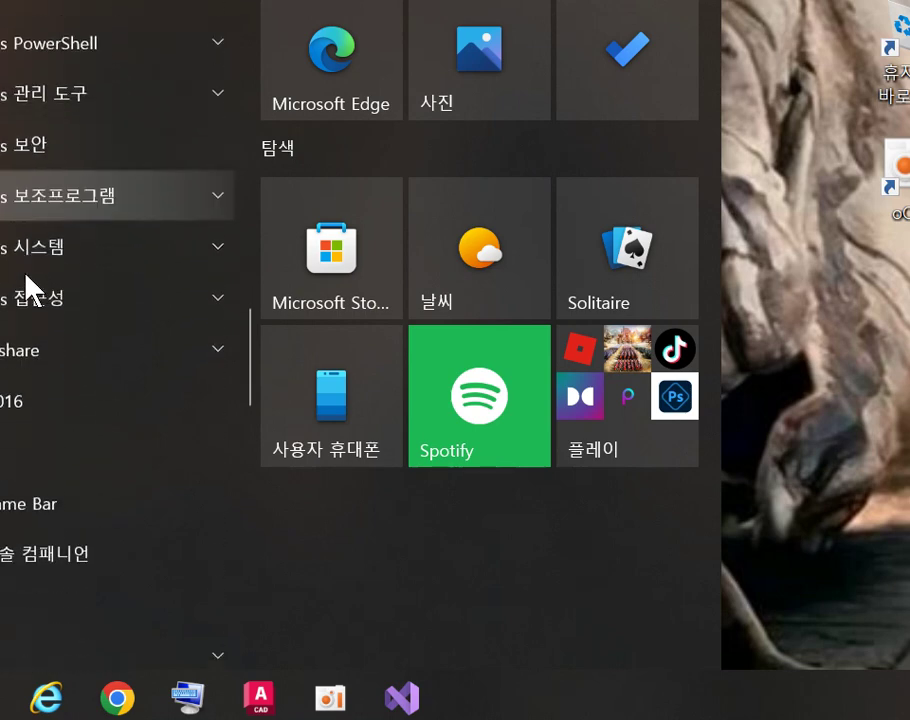
{"action": "scroll", "coordinate": [18, 282], "scroll_direction": "down", "scroll_amount": 7}
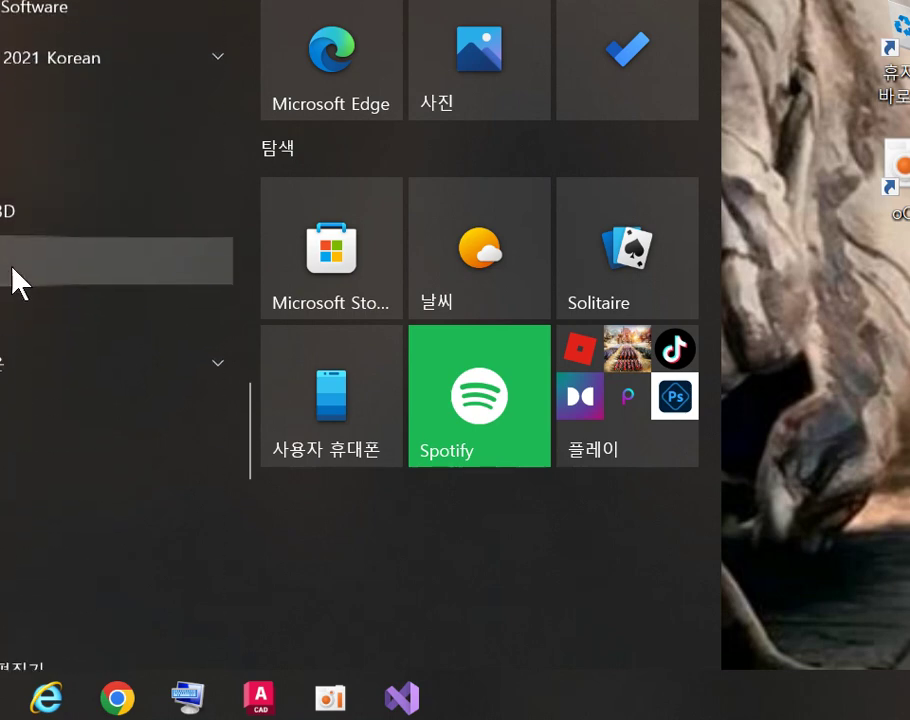
{"action": "scroll", "coordinate": [5, 280], "scroll_direction": "down", "scroll_amount": 10}
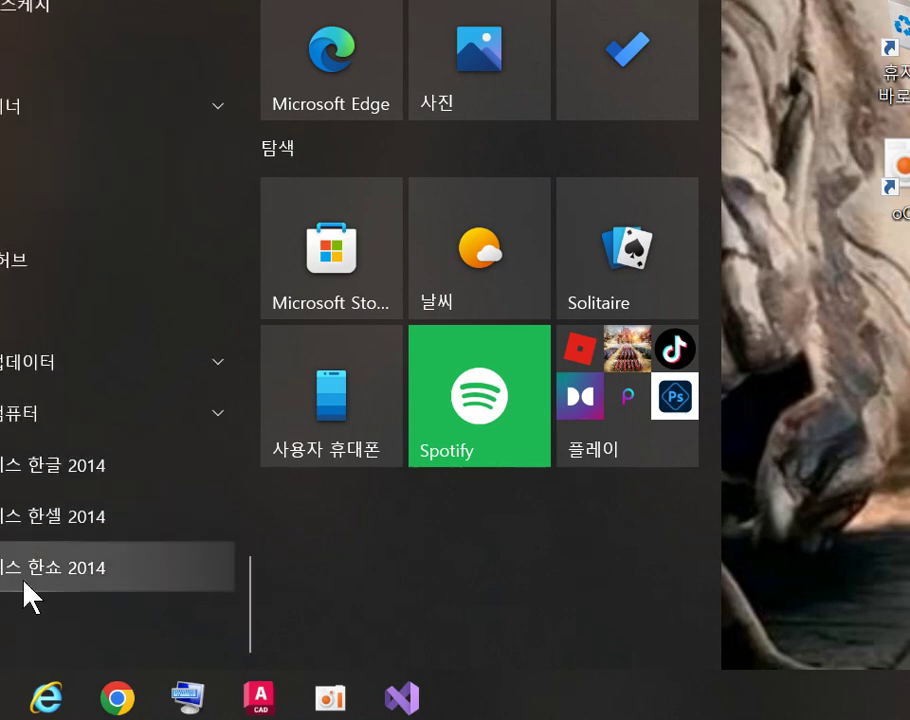
Search the computer for zbrush and open the file location of ZBrushCoreMini 2020.
{"action": "key", "text": "super+s"}
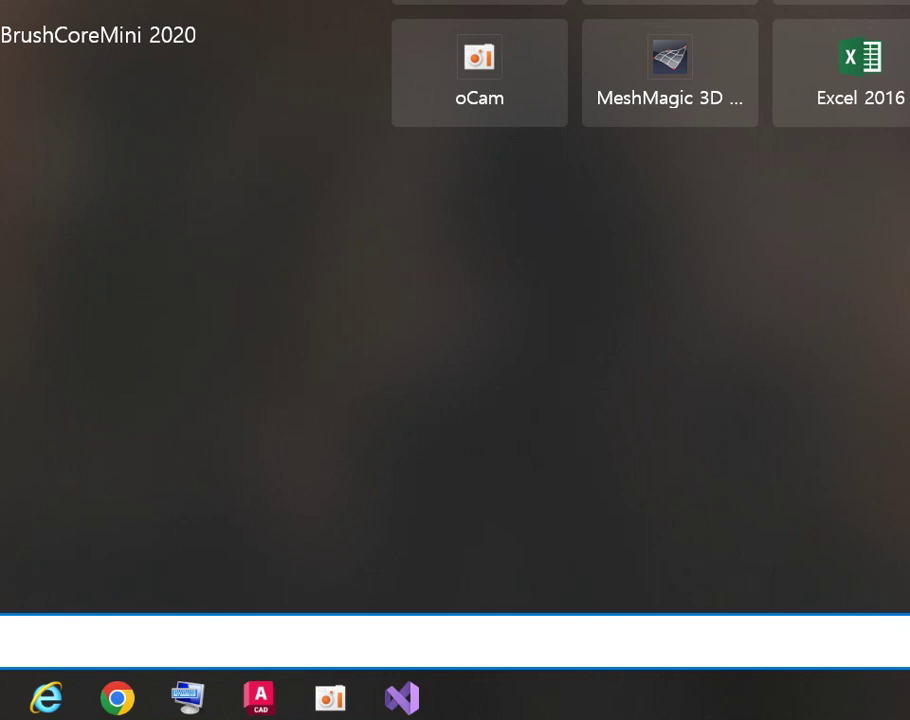
{"action": "type", "text": "큐"}
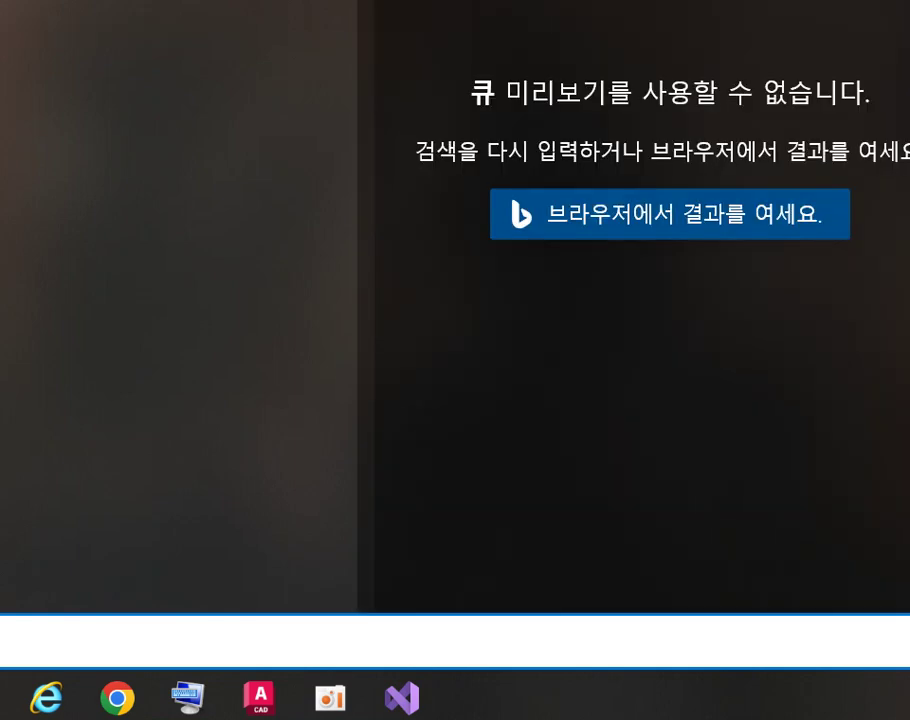
{"action": "type", "text": "겨노"}
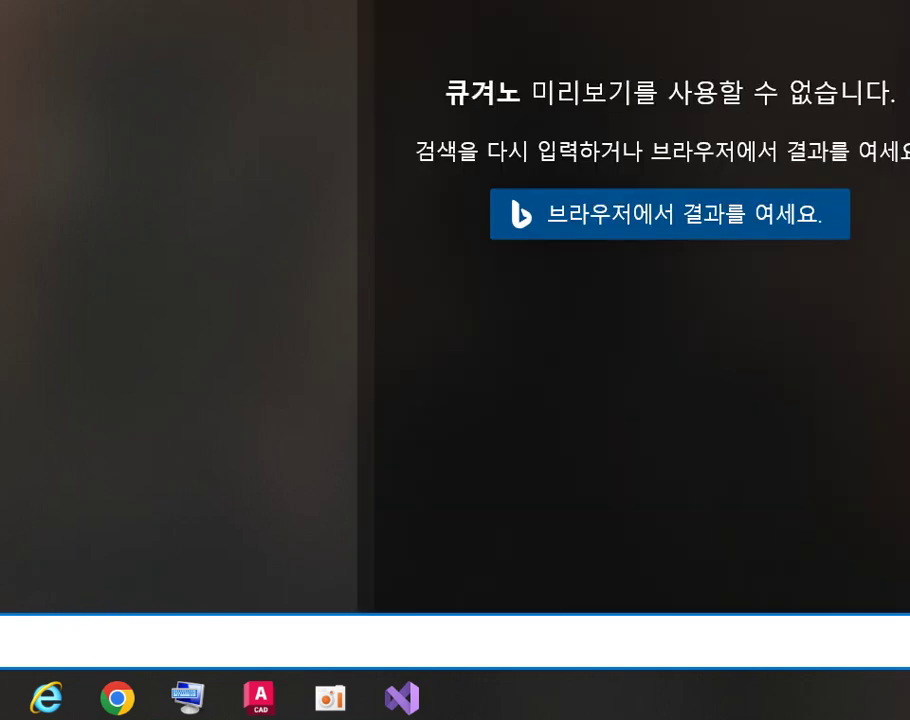
{"action": "key", "text": "BackSpace"}
{"action": "key", "text": "BackSpace"}
{"action": "key", "text": "BackSpace"}
{"action": "key", "text": "BackSpace"}
{"action": "type", "text": "zbrush"}
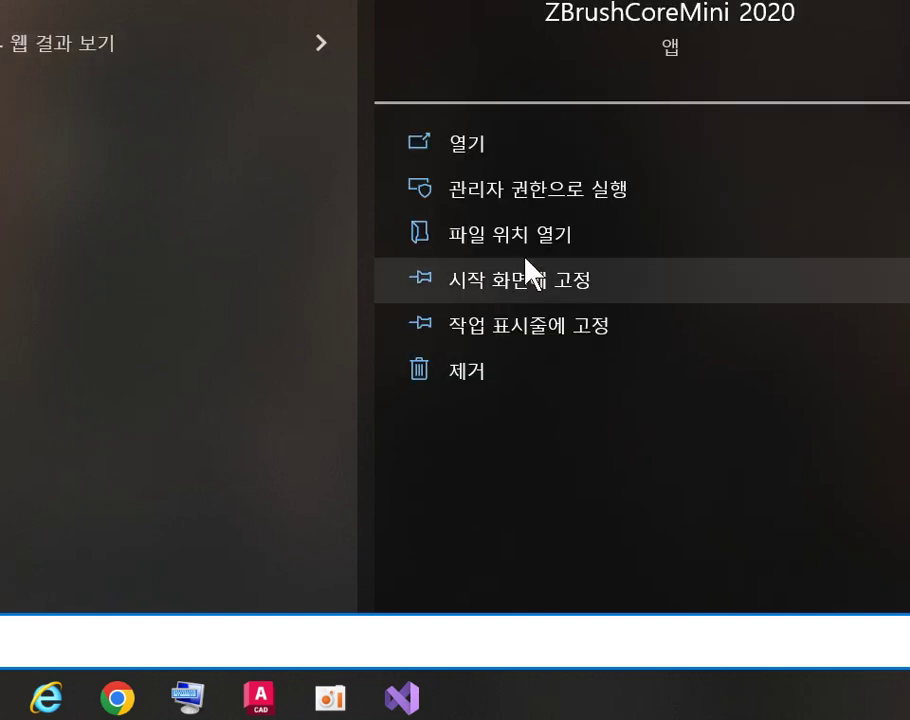
{"action": "left_click", "coordinate": [562, 238]}
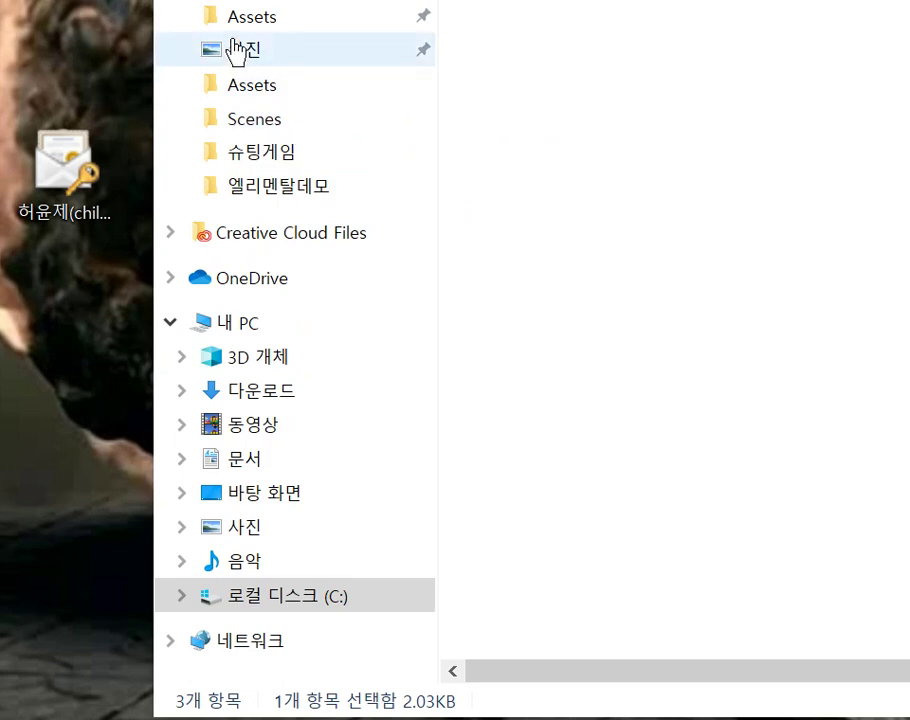
Look through the files and installers in the 다운로드 folder for a design program or project to open.
{"action": "left_click", "coordinate": [261, 2]}
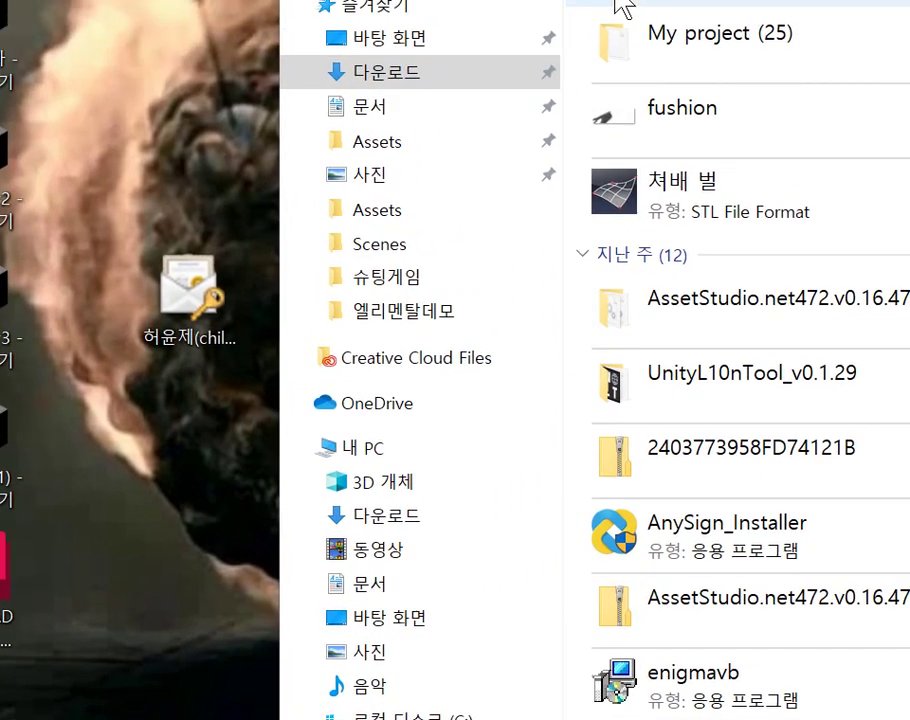
{"action": "scroll", "coordinate": [700, 287], "scroll_direction": "down", "scroll_amount": 15}
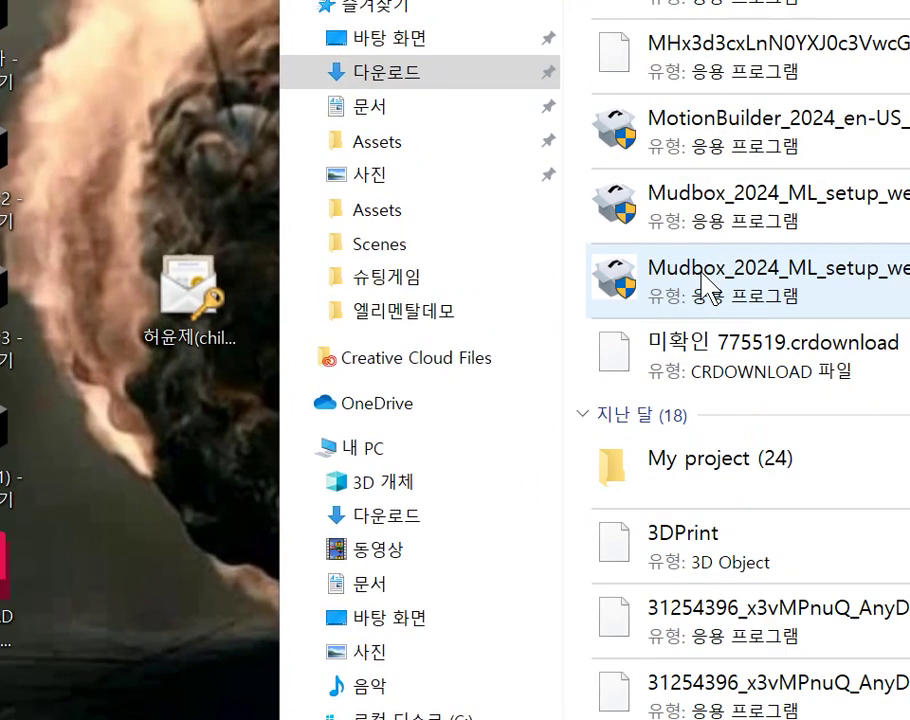
{"action": "scroll", "coordinate": [730, 276], "scroll_direction": "down", "scroll_amount": 4}
{"action": "scroll", "coordinate": [751, 264], "scroll_direction": "up", "scroll_amount": 3}
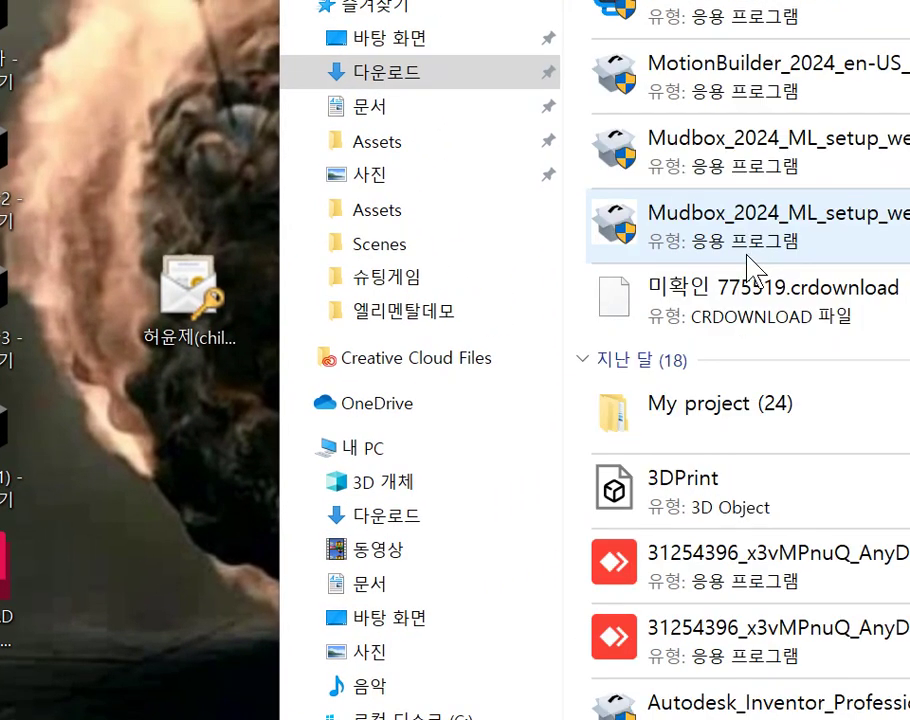
{"action": "scroll", "coordinate": [780, 290], "scroll_direction": "down", "scroll_amount": 6}
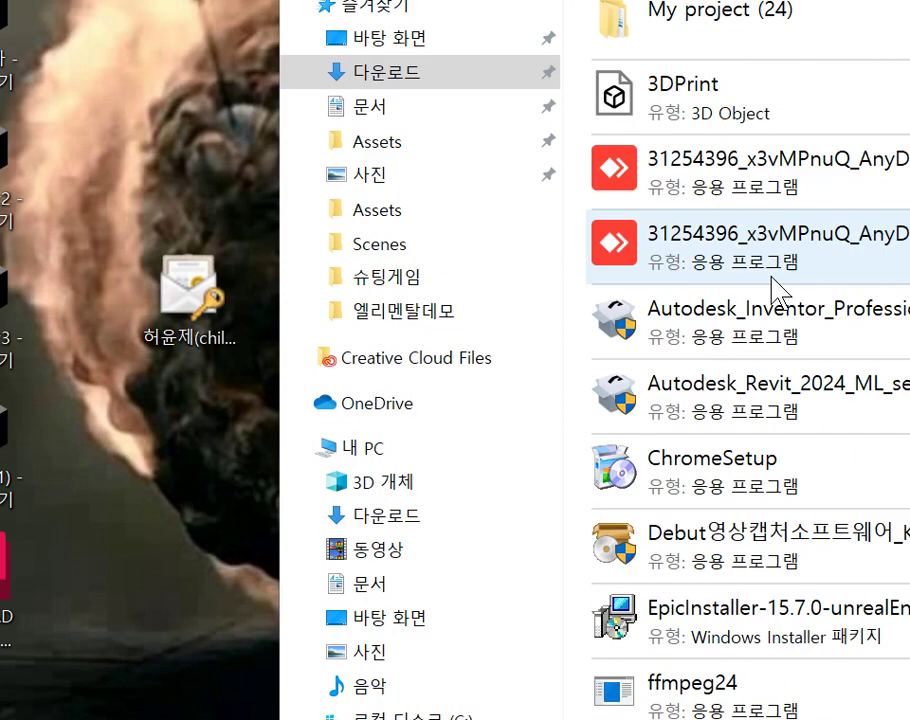
{"action": "scroll", "coordinate": [767, 280], "scroll_direction": "down", "scroll_amount": 4}
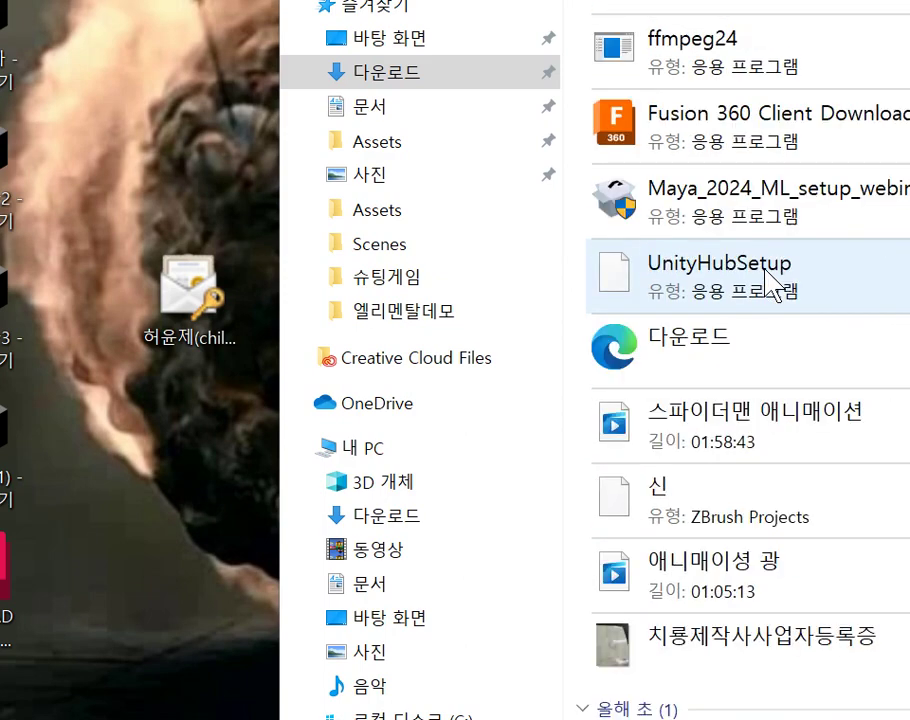
{"action": "scroll", "coordinate": [766, 270], "scroll_direction": "up", "scroll_amount": 4}
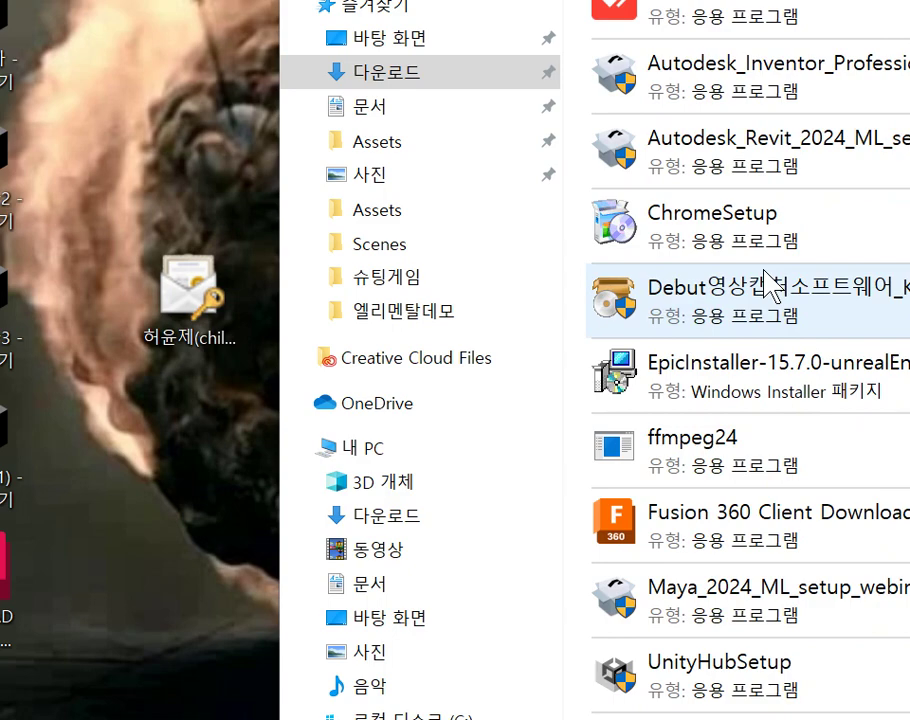
{"action": "scroll", "coordinate": [766, 281], "scroll_direction": "up", "scroll_amount": 4}
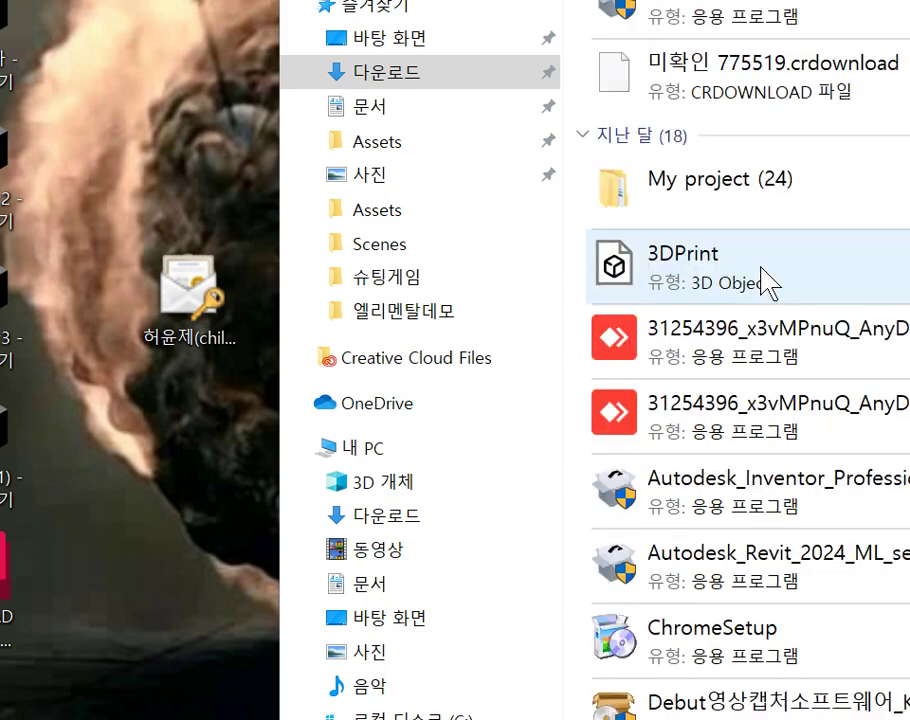
{"action": "scroll", "coordinate": [767, 282], "scroll_direction": "up", "scroll_amount": 6}
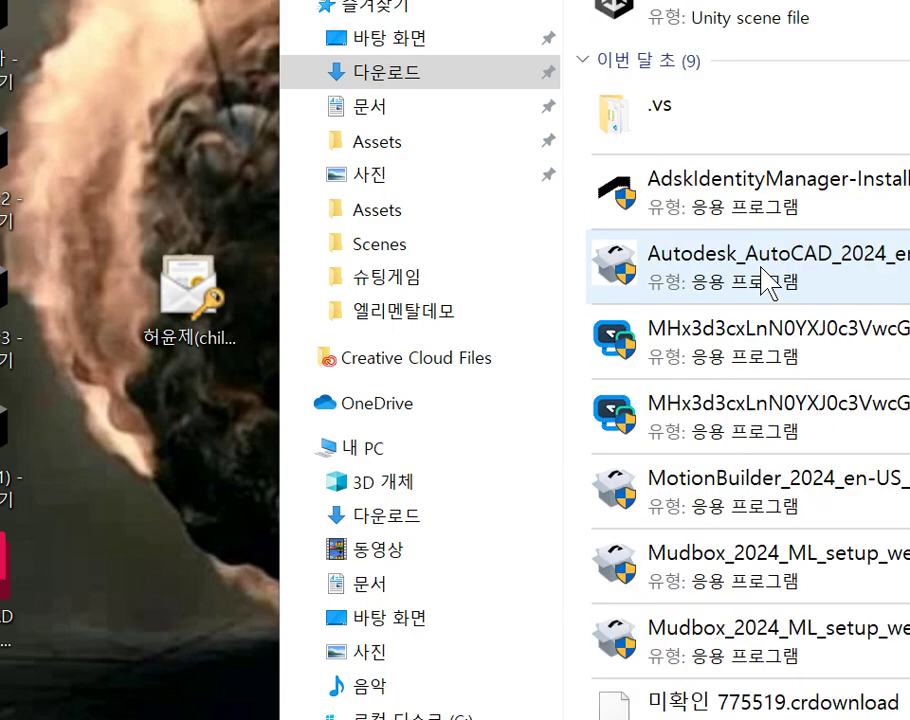
{"action": "scroll", "coordinate": [766, 281], "scroll_direction": "up", "scroll_amount": 4}
{"action": "scroll", "coordinate": [763, 272], "scroll_direction": "up", "scroll_amount": 2}
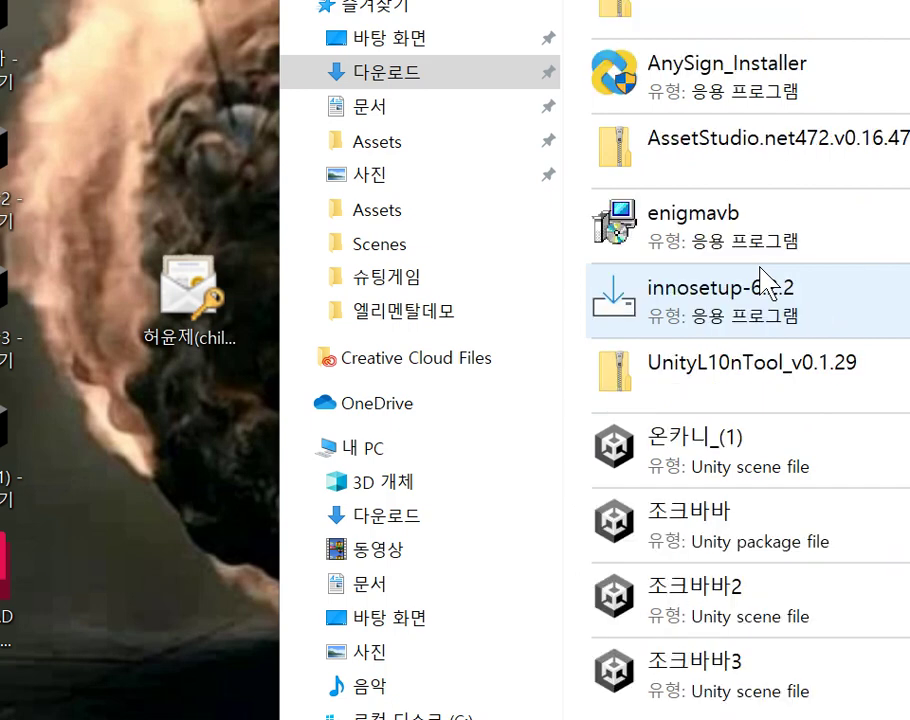
{"action": "scroll", "coordinate": [766, 280], "scroll_direction": "up", "scroll_amount": 2}
{"action": "scroll", "coordinate": [766, 281], "scroll_direction": "up", "scroll_amount": 3}
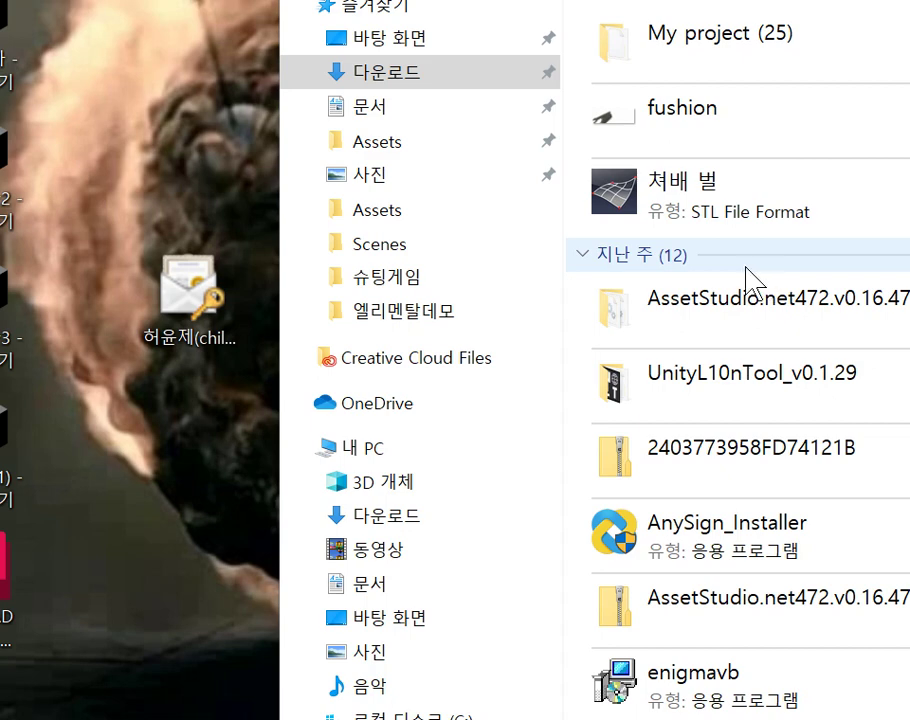
Browse the project folders, open the ElementalDemo Unreal project from the 엘리멘탈데모 folder and switch to its loading editor window.
{"action": "double_click", "coordinate": [725, 40]}
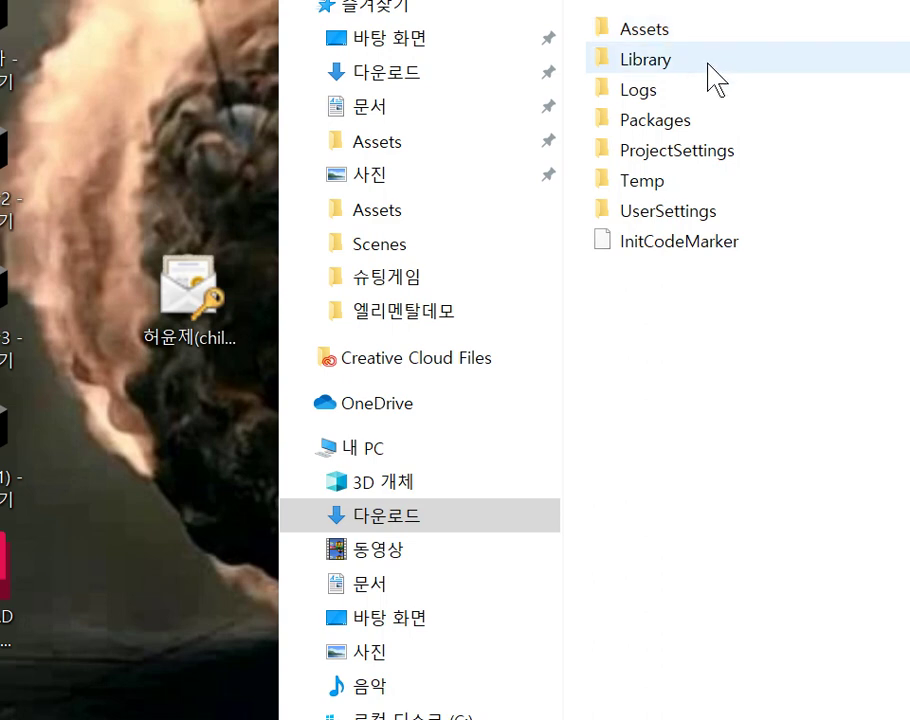
{"action": "left_click", "coordinate": [405, 282]}
{"action": "left_click", "coordinate": [409, 310]}
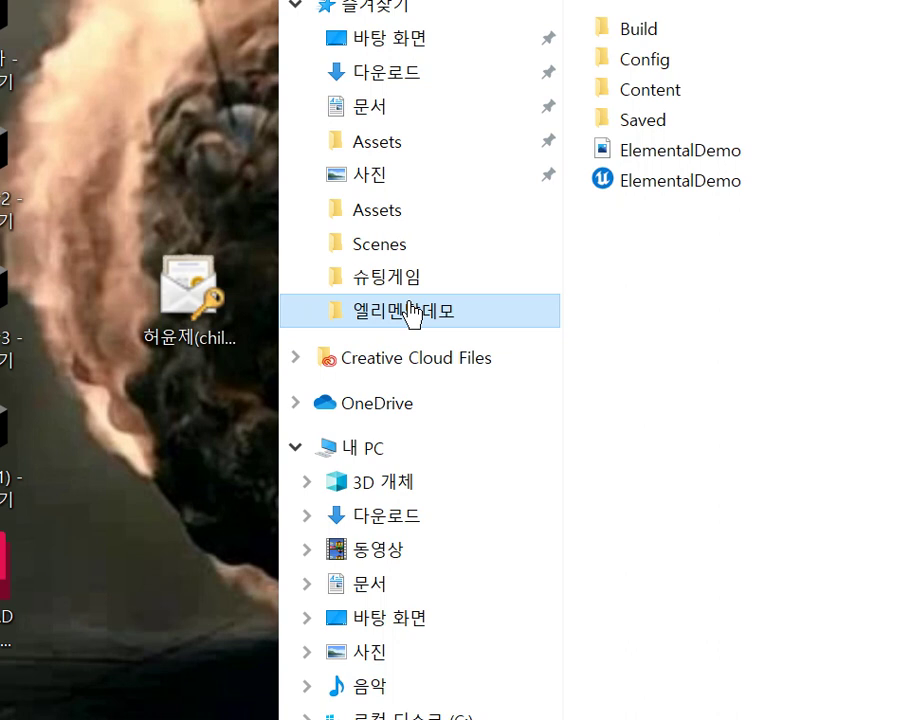
{"action": "double_click", "coordinate": [708, 184]}
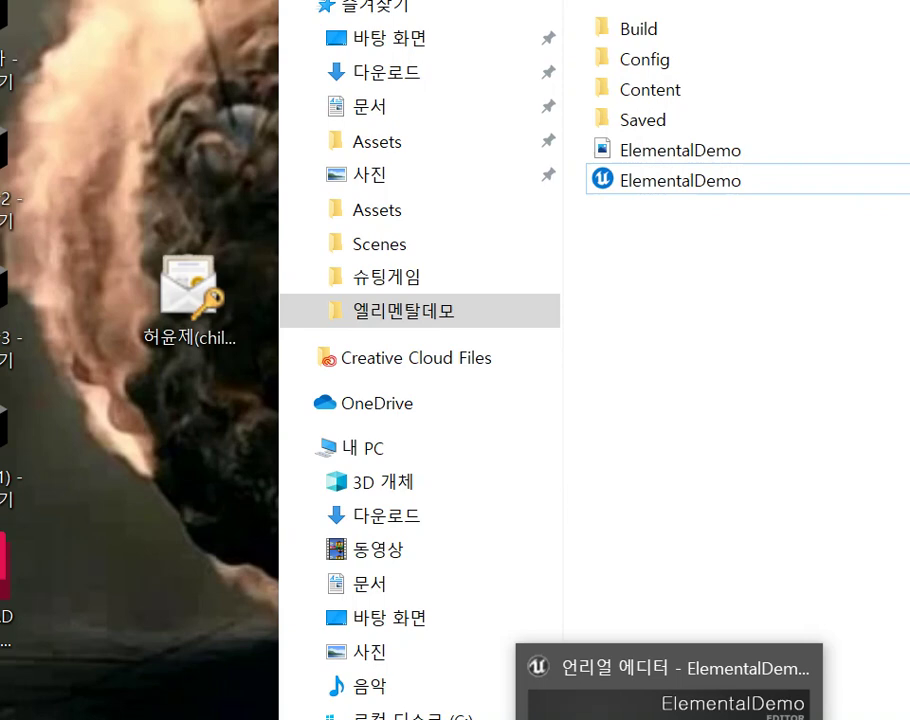
{"action": "left_click", "coordinate": [668, 700]}
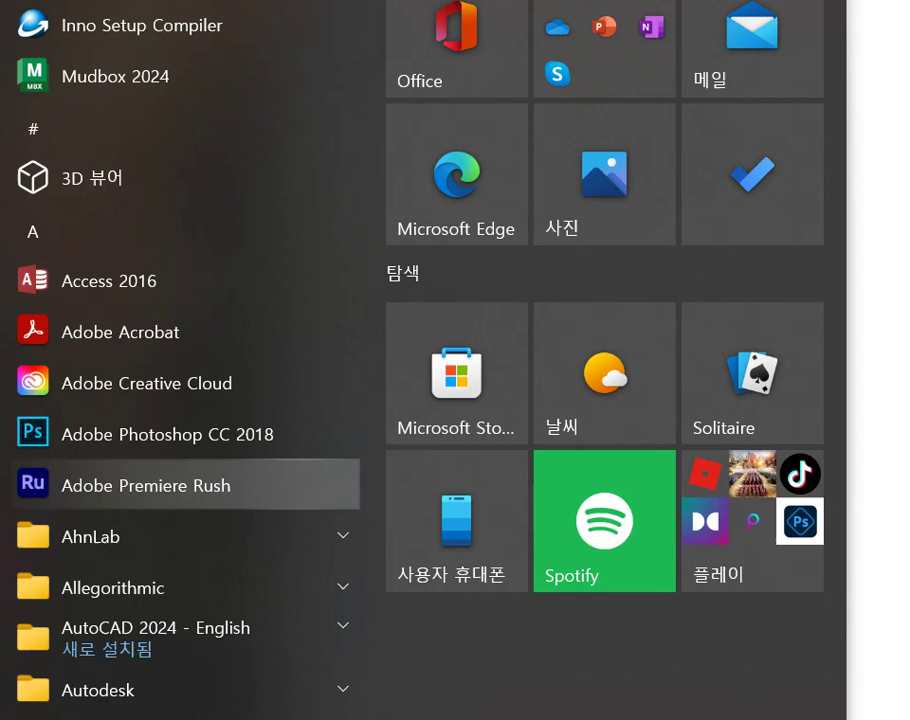
Find the Autodesk group among the installed programs and launch Revit Viewer 2022 from it.
{"action": "left_click", "coordinate": [168, 650]}
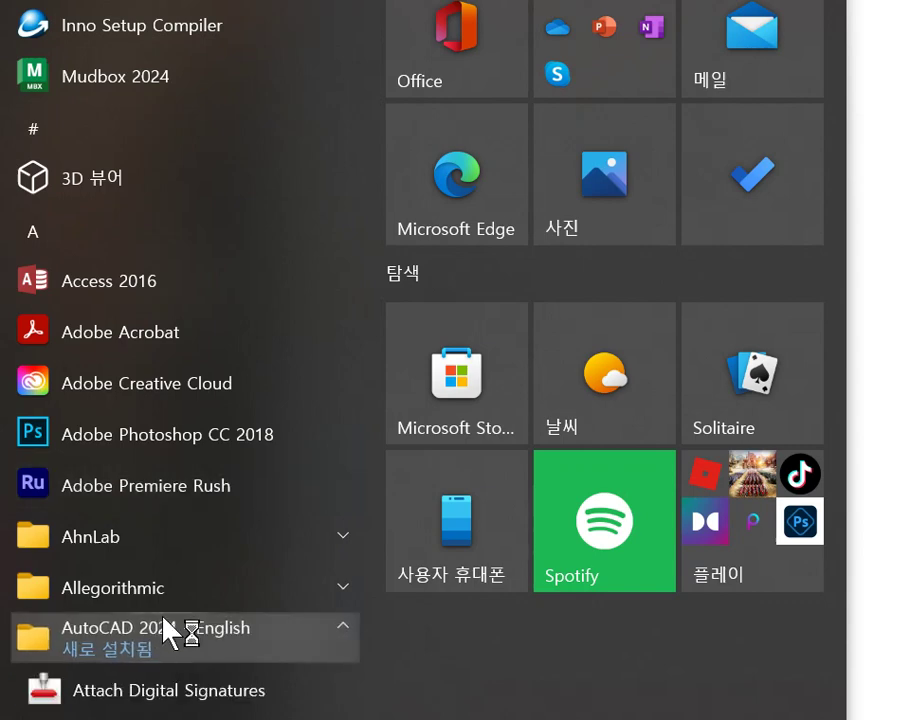
{"action": "scroll", "coordinate": [205, 600], "scroll_direction": "down", "scroll_amount": 4}
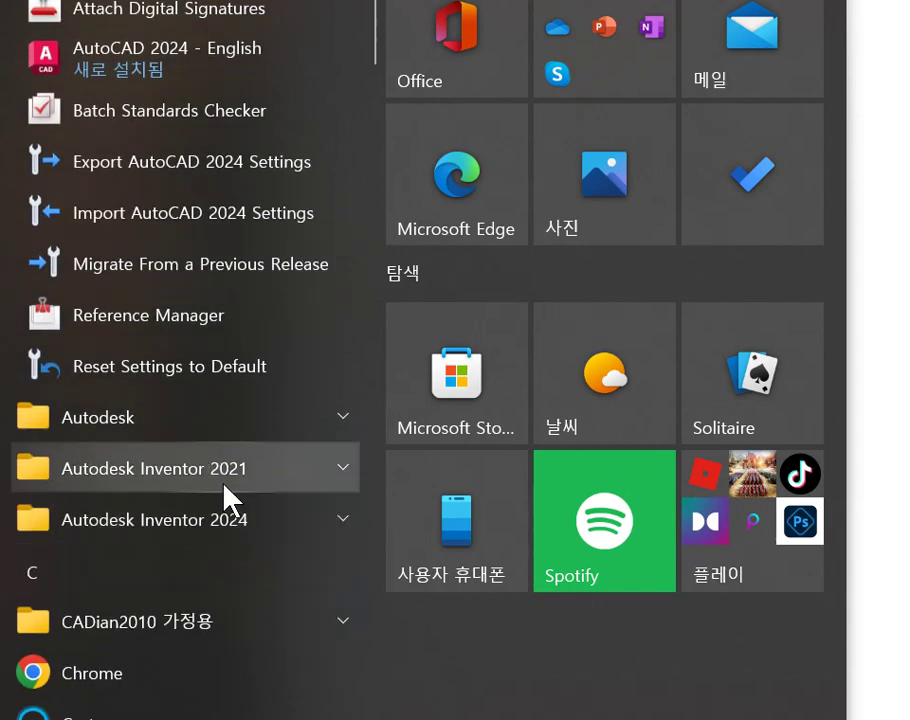
{"action": "left_click", "coordinate": [250, 432]}
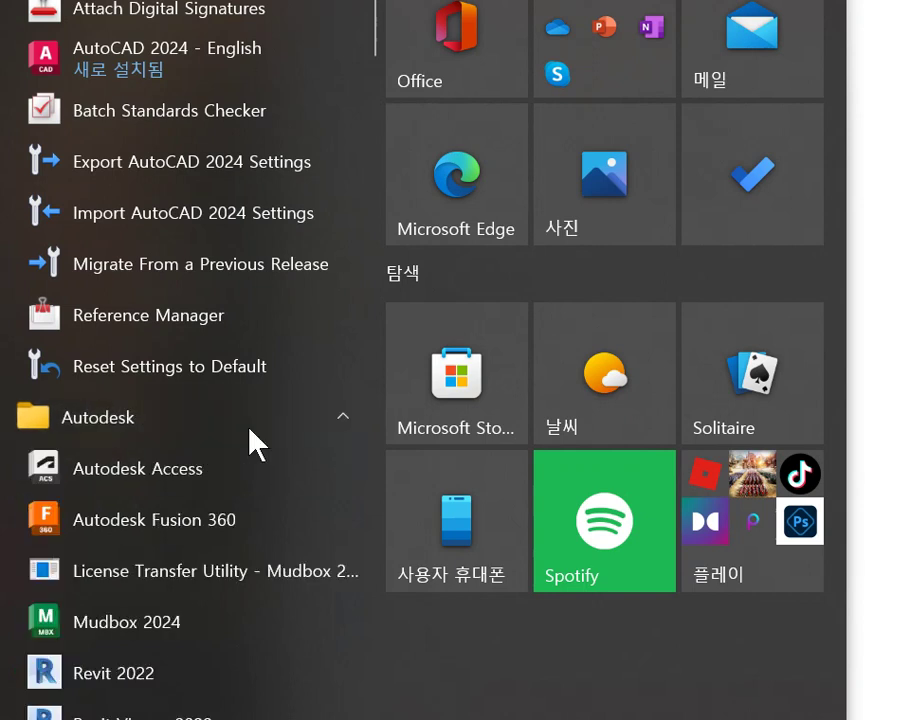
{"action": "scroll", "coordinate": [188, 467], "scroll_direction": "down", "scroll_amount": 1}
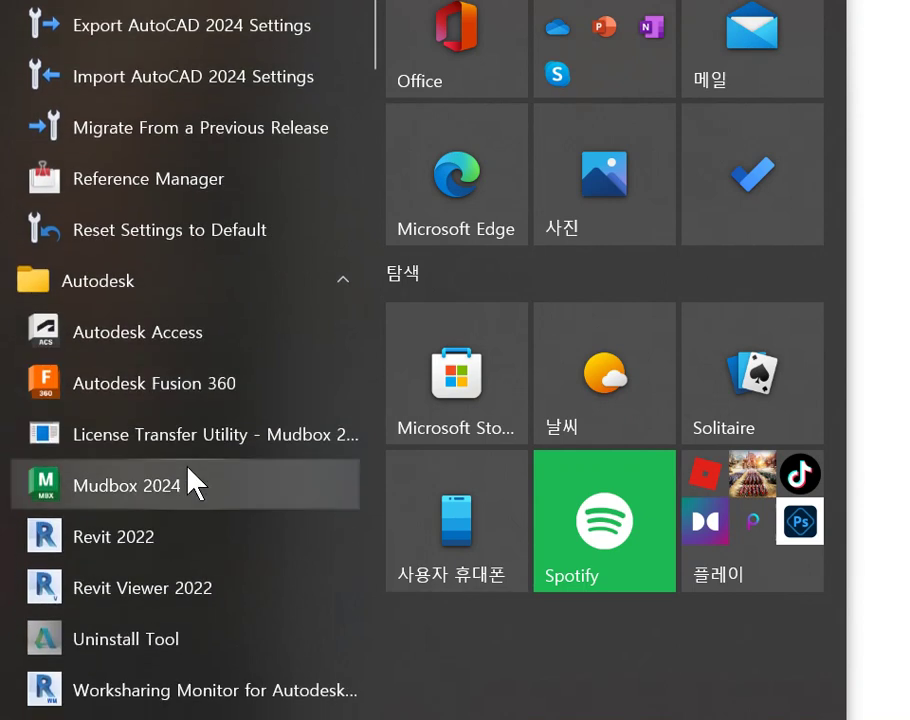
{"action": "left_click", "coordinate": [250, 607]}
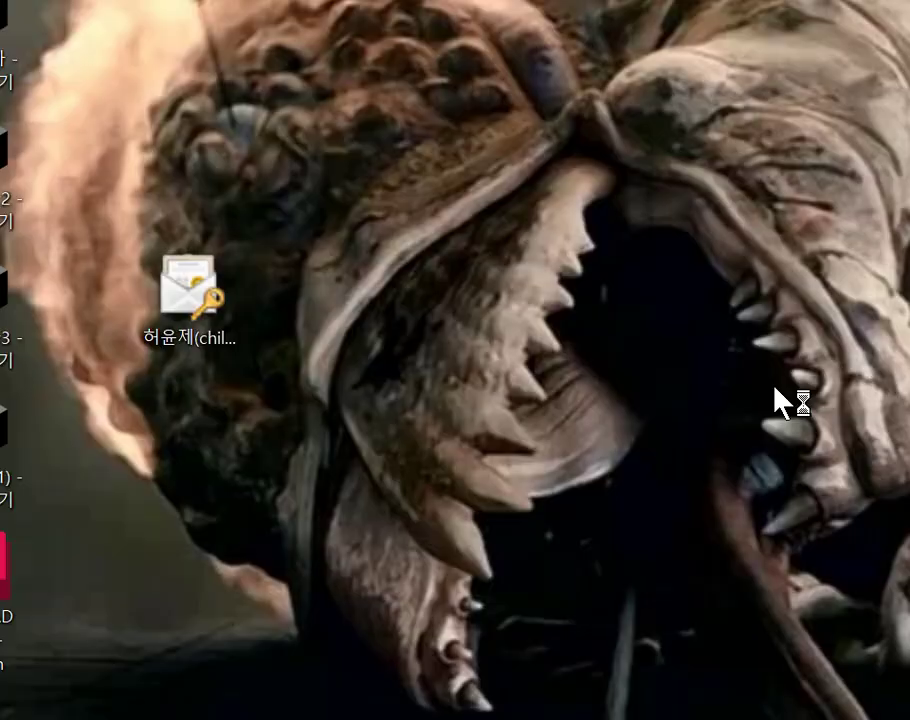
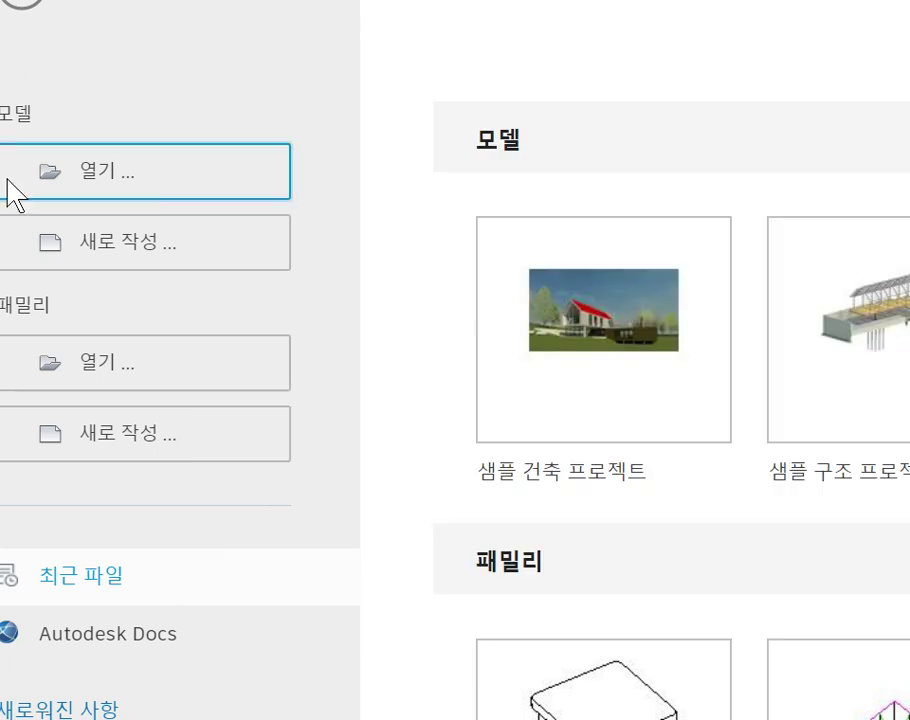
Create a new project model from the 시공 템플릿 template.
{"action": "left_click", "coordinate": [120, 243]}
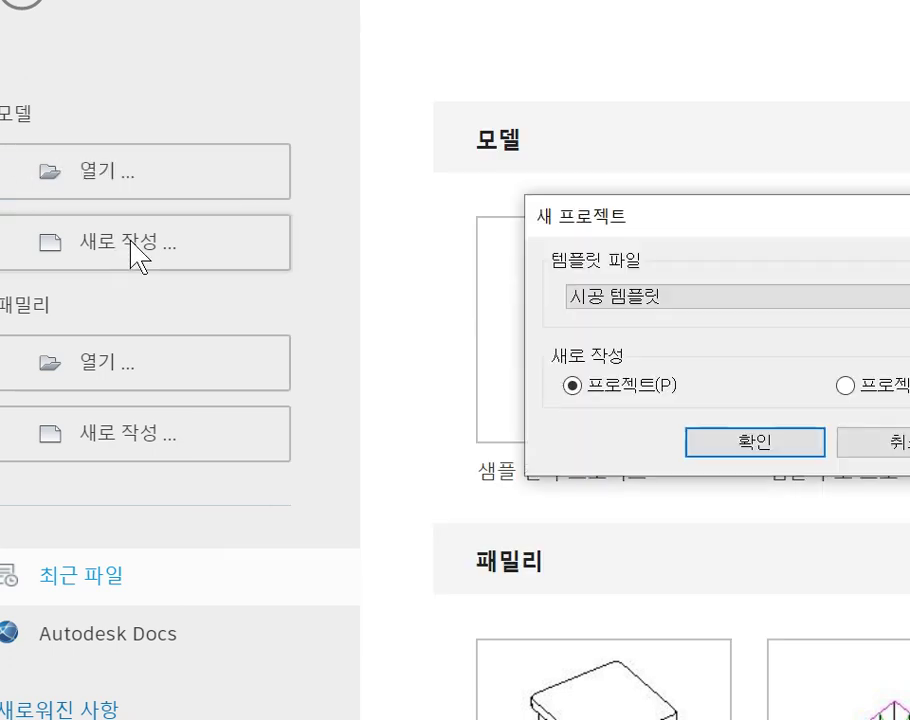
{"action": "left_click", "coordinate": [774, 431]}
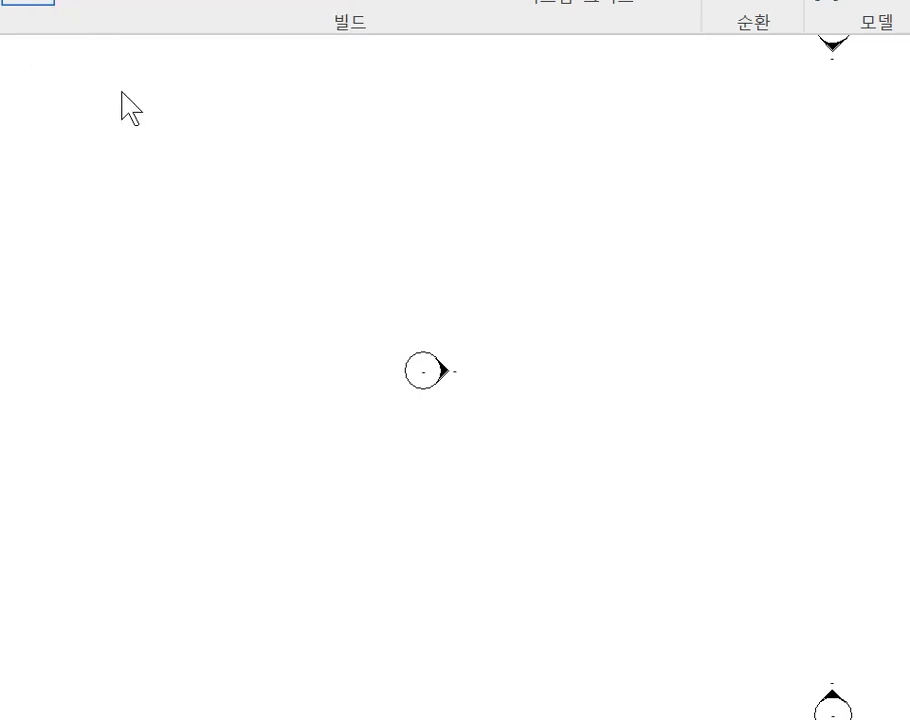
{"action": "key", "text": "Escape"}
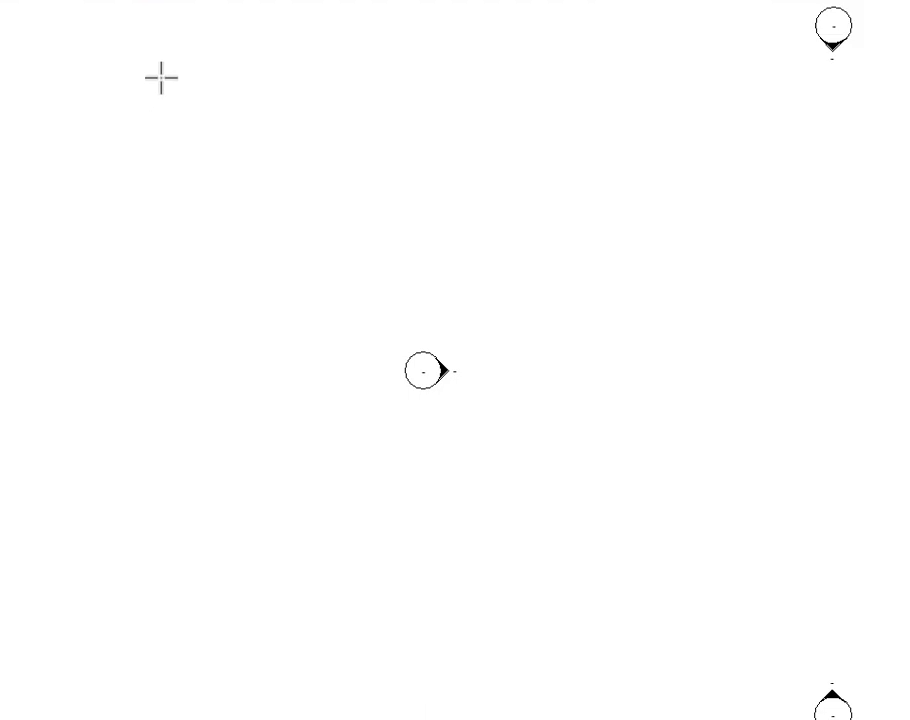
Draw connected walls: about 4300 mm vertical, 5800 mm diagonal at 135°, 3800 mm slanting back, and a long horizontal lower wall.
{"action": "left_click", "coordinate": [169, 39]}
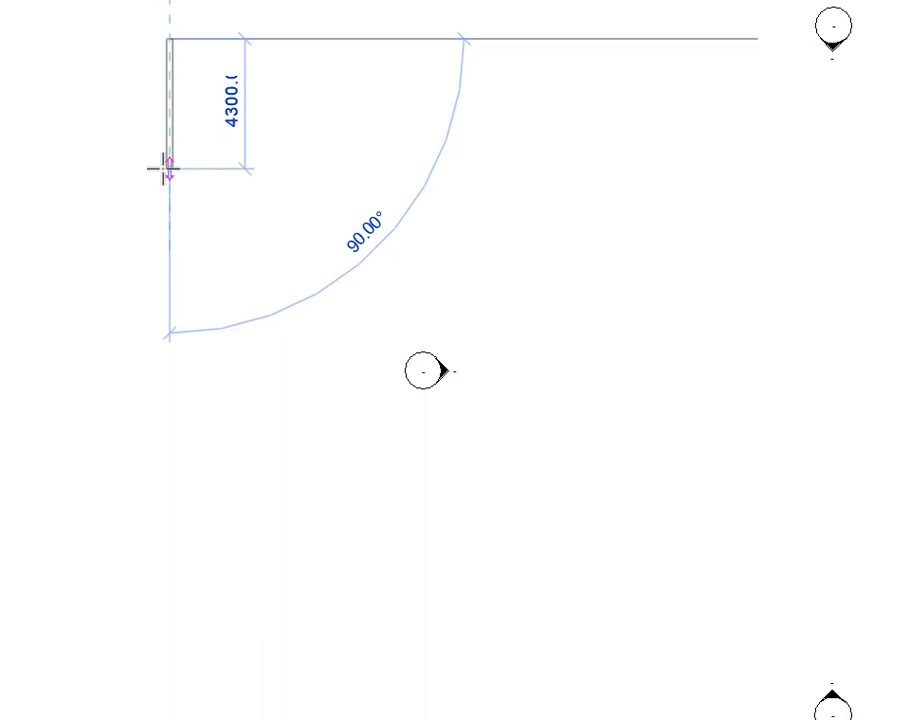
{"action": "left_click", "coordinate": [162, 170]}
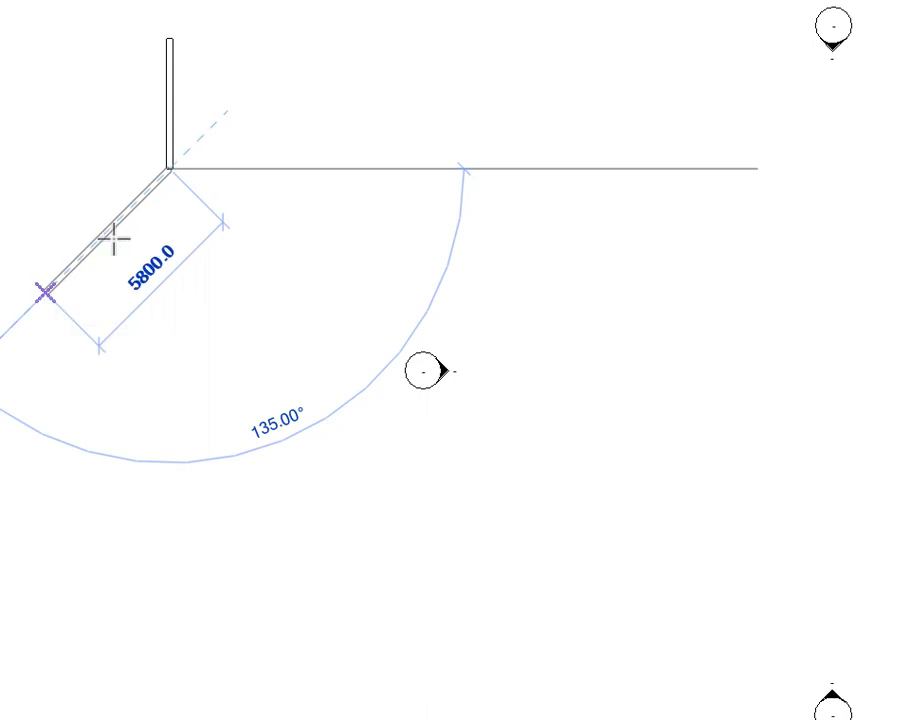
{"action": "left_click", "coordinate": [44, 291]}
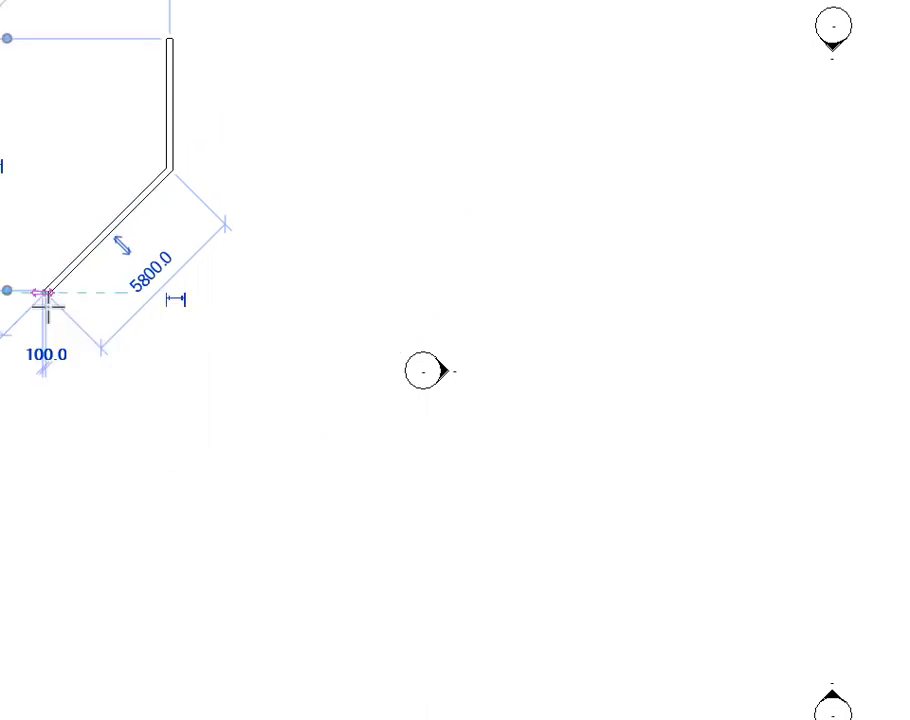
{"action": "left_click", "coordinate": [104, 391]}
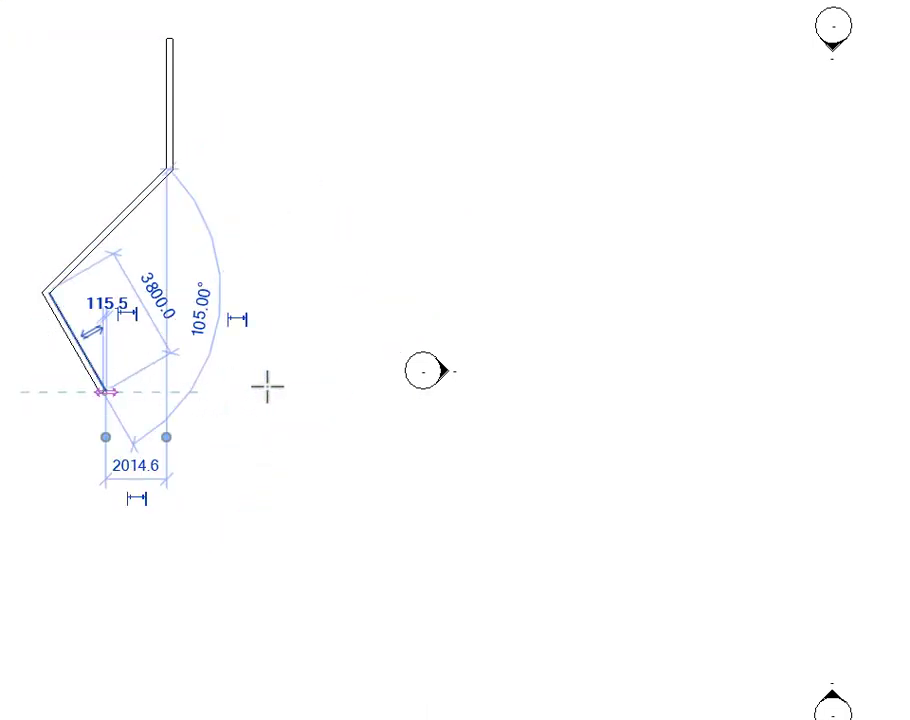
{"action": "left_click", "coordinate": [428, 389]}
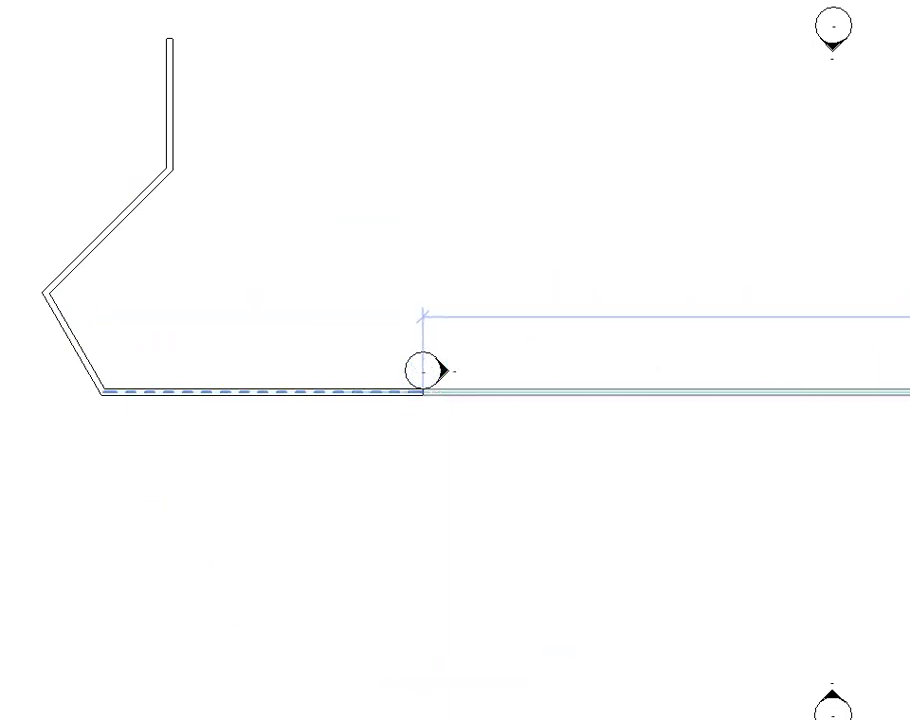
{"action": "left_click", "coordinate": [905, 390]}
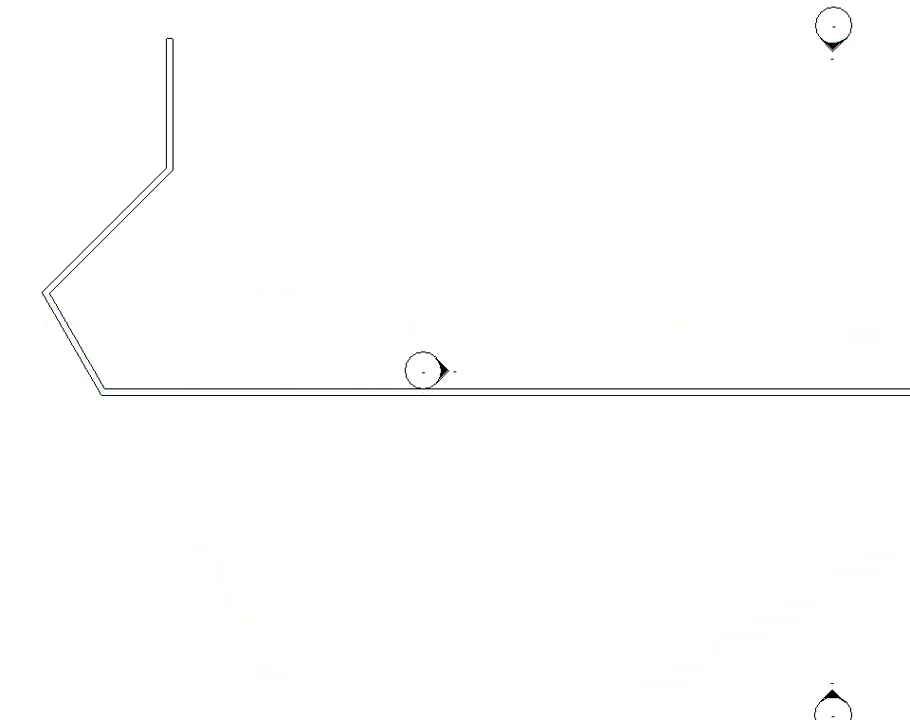
{"action": "key", "text": "Escape"}
Draw the upper side of the outline as a slightly sloped wall, a horizontal wall and a diagonal closing at the first wall's upper end.
{"action": "left_click", "coordinate": [668, 197]}
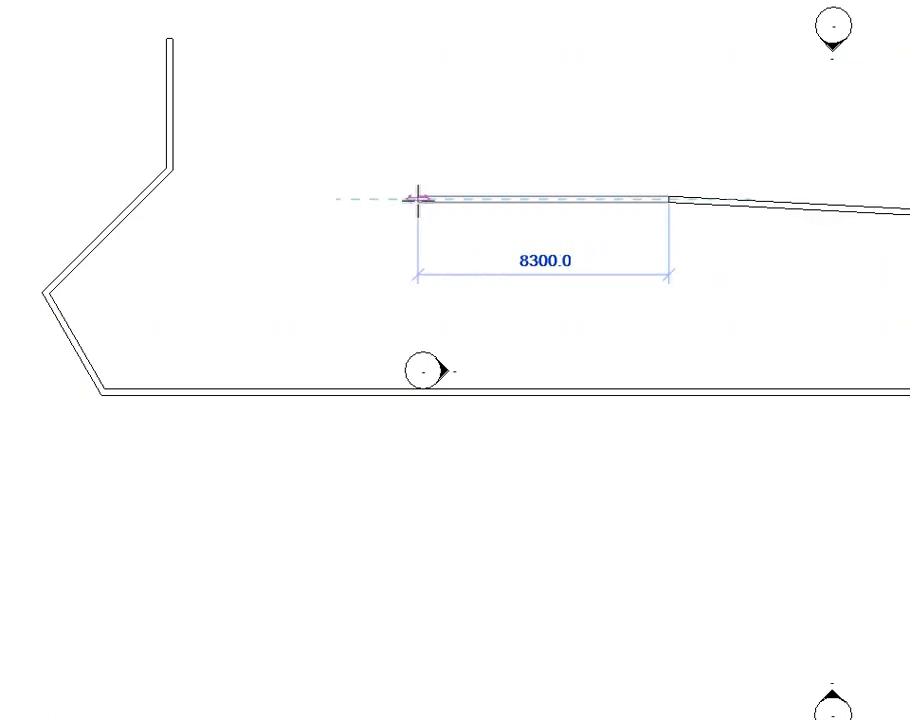
{"action": "left_click", "coordinate": [390, 199]}
{"action": "left_click", "coordinate": [256, 100]}
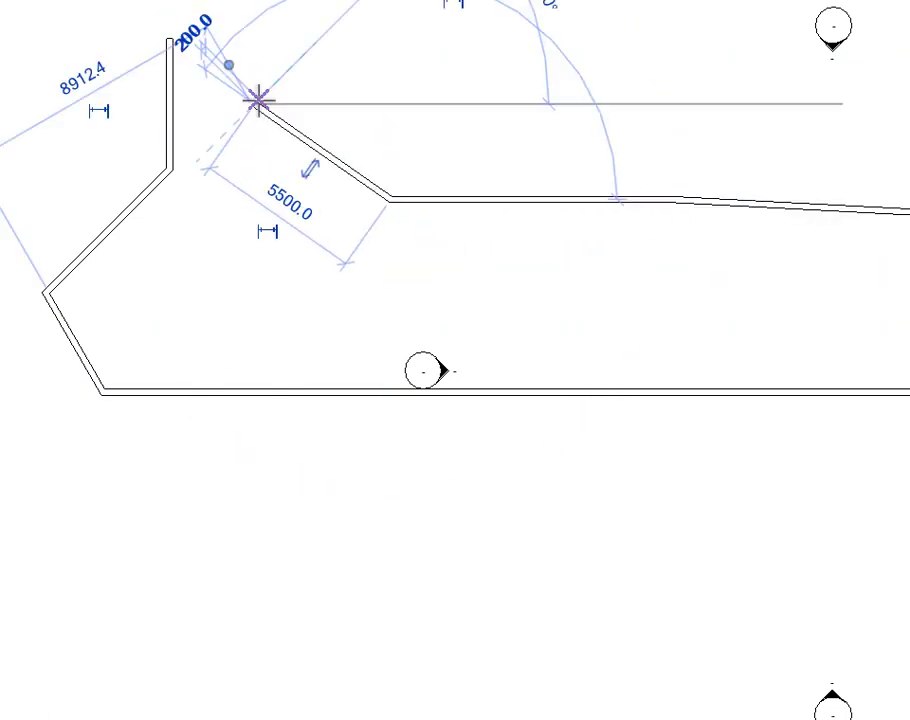
{"action": "left_click", "coordinate": [170, 45]}
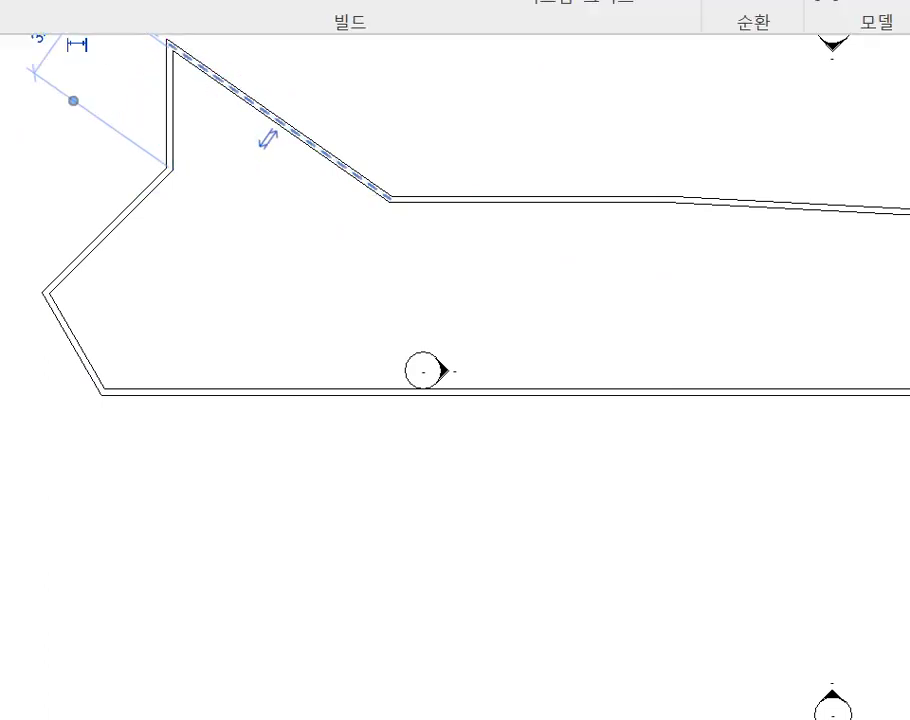
Draw a closed rectangular room of walls about 11400 by 3600 mm inside the left part of the outline.
{"action": "left_click", "coordinate": [143, 232]}
{"action": "left_click", "coordinate": [142, 340]}
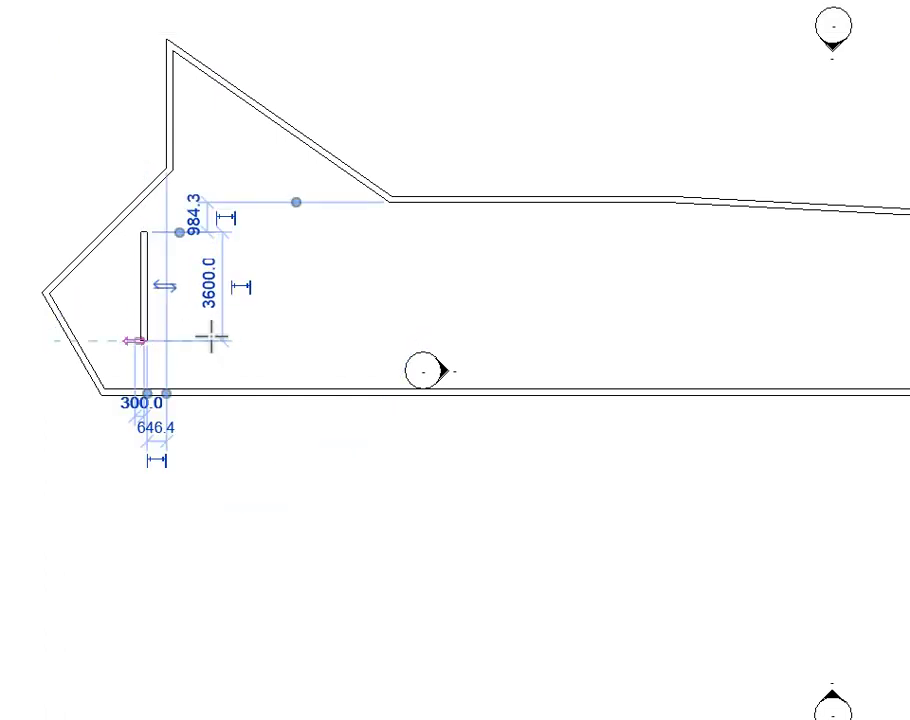
{"action": "left_click", "coordinate": [488, 340]}
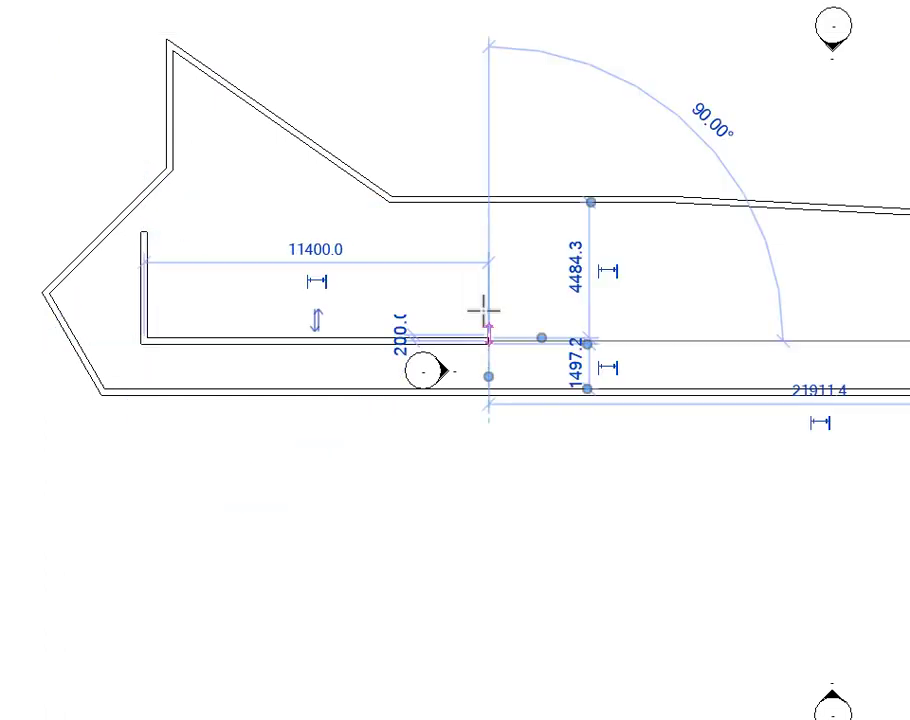
{"action": "left_click", "coordinate": [488, 232]}
{"action": "left_click", "coordinate": [142, 232]}
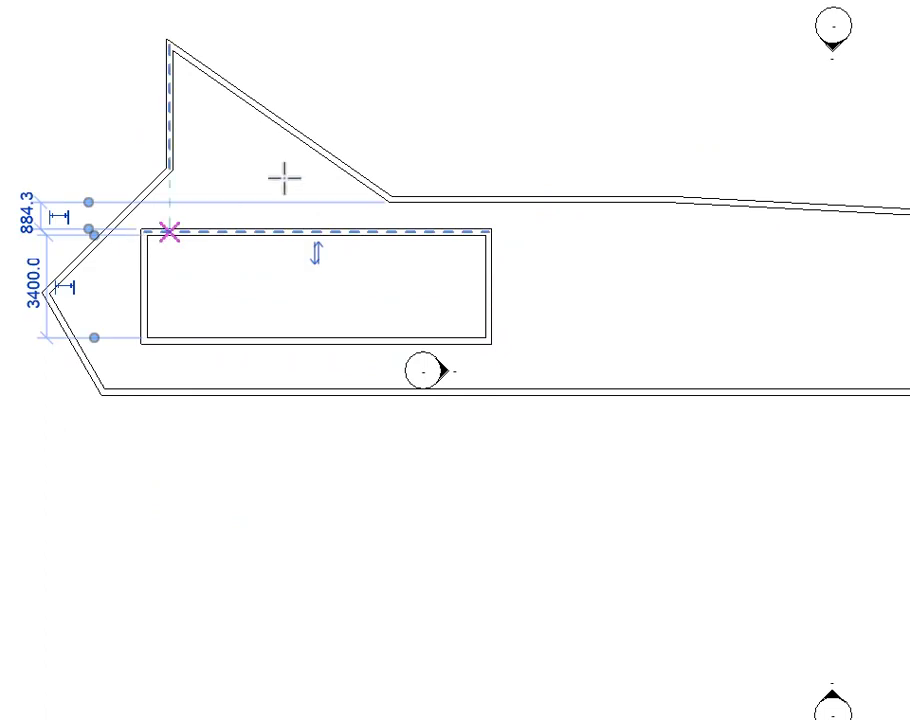
Draw chained structural beams from the outline's inner upper-left corner down below the lower wall, around a long run and back about 35600 mm to that wall.
{"action": "right_click", "coordinate": [357, 154]}
{"action": "left_click", "coordinate": [420, 176]}
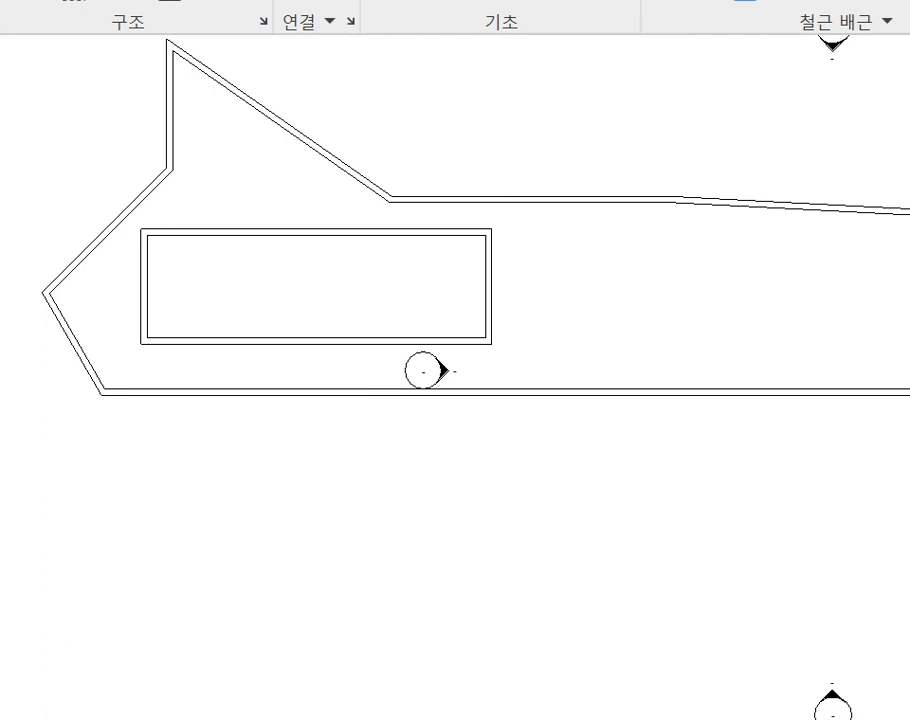
{"action": "key", "text": "Escape"}
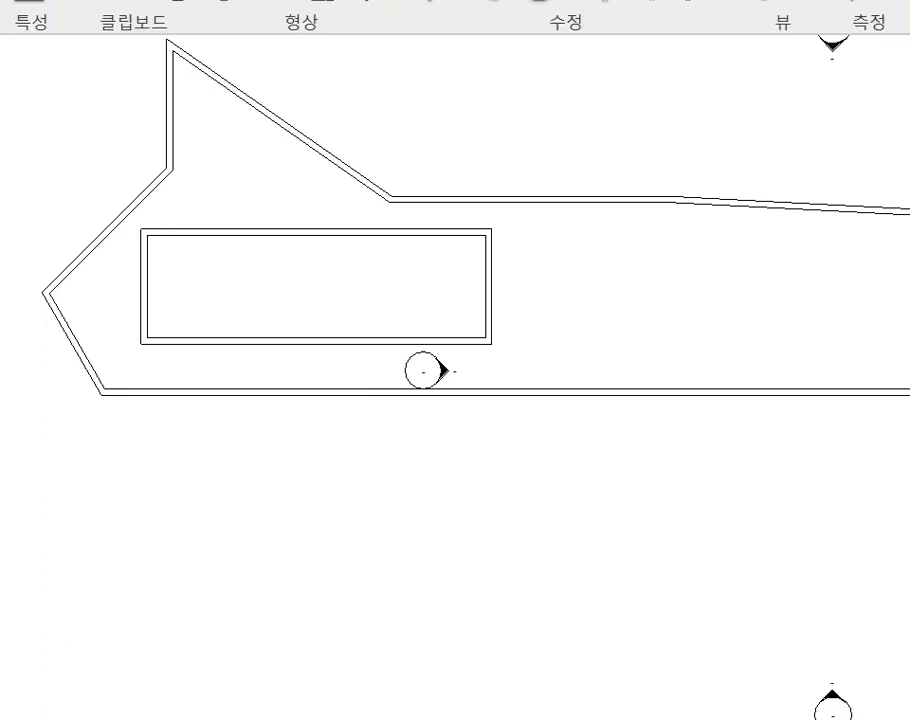
{"action": "left_click", "coordinate": [172, 170]}
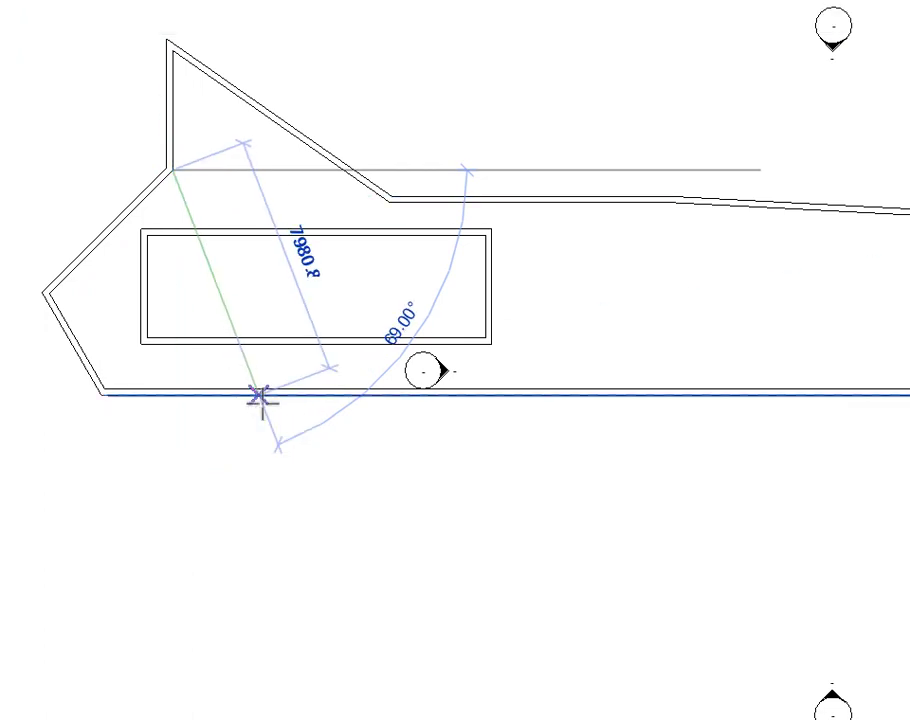
{"action": "left_click", "coordinate": [172, 451]}
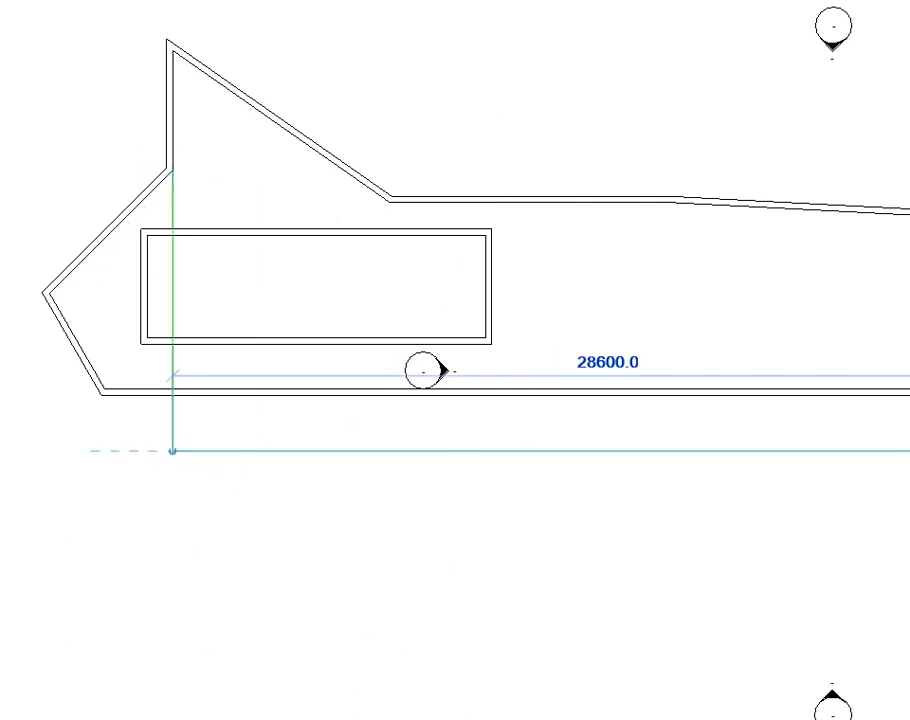
{"action": "left_click", "coordinate": [909, 451]}
{"action": "key", "text": "Escape"}
{"action": "left_click", "coordinate": [909, 418]}
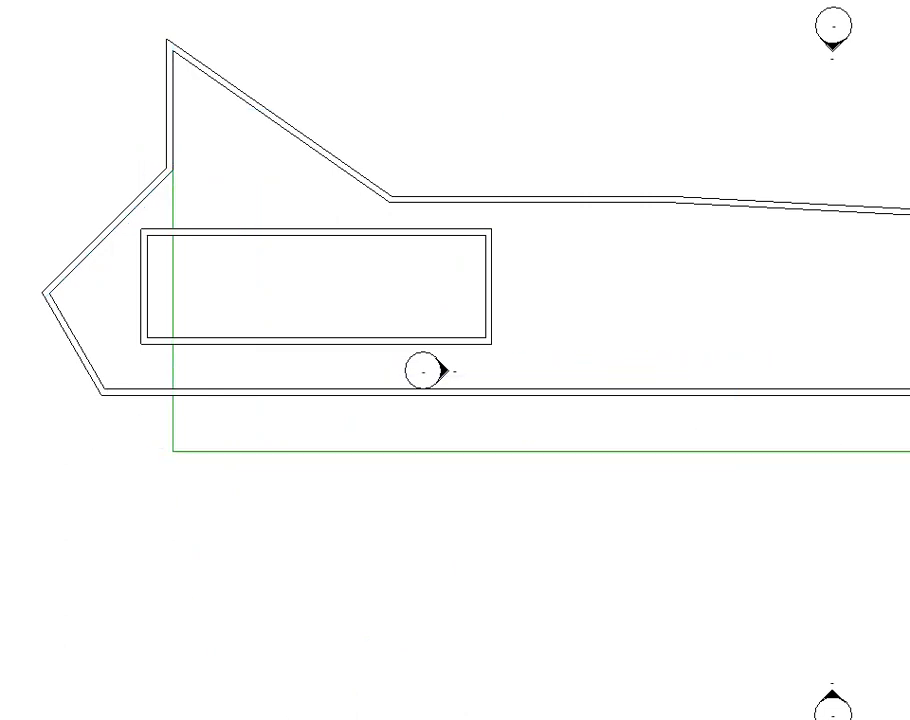
{"action": "left_click", "coordinate": [223, 416]}
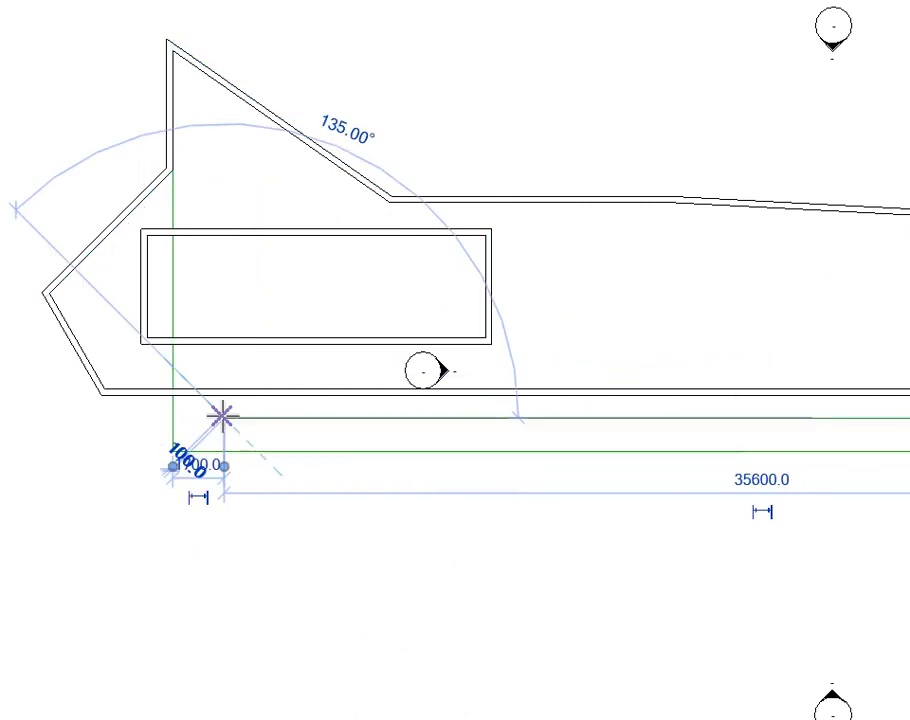
{"action": "left_click", "coordinate": [222, 395]}
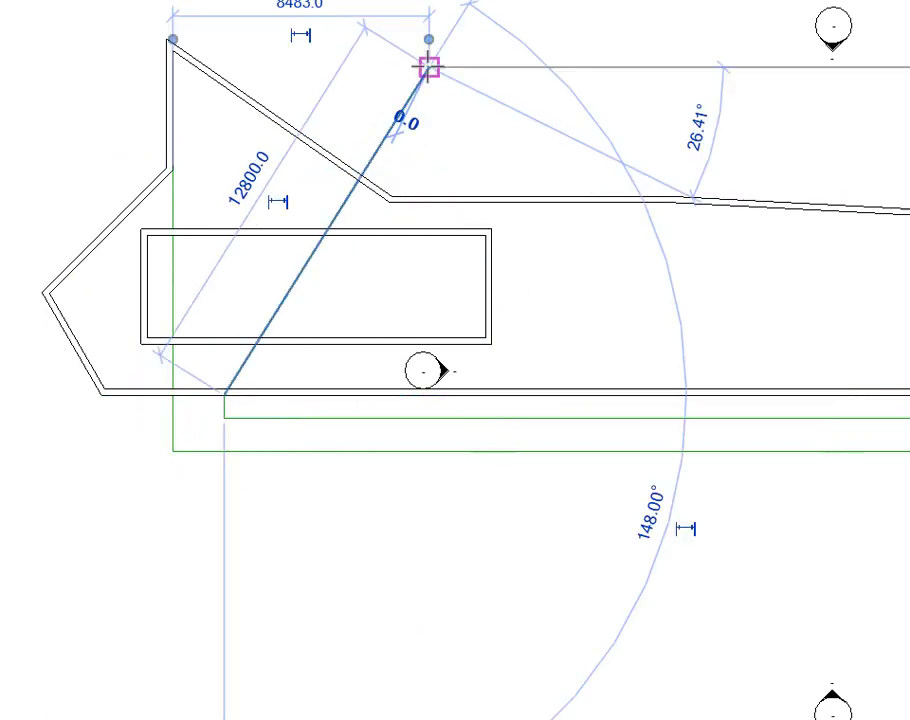
Continue the beams with a 12800 mm diagonal up past the outline, a short leftward segment, a slant to the diagonal wall and 9400 mm rightward.
{"action": "left_click", "coordinate": [429, 67]}
{"action": "left_click", "coordinate": [326, 67]}
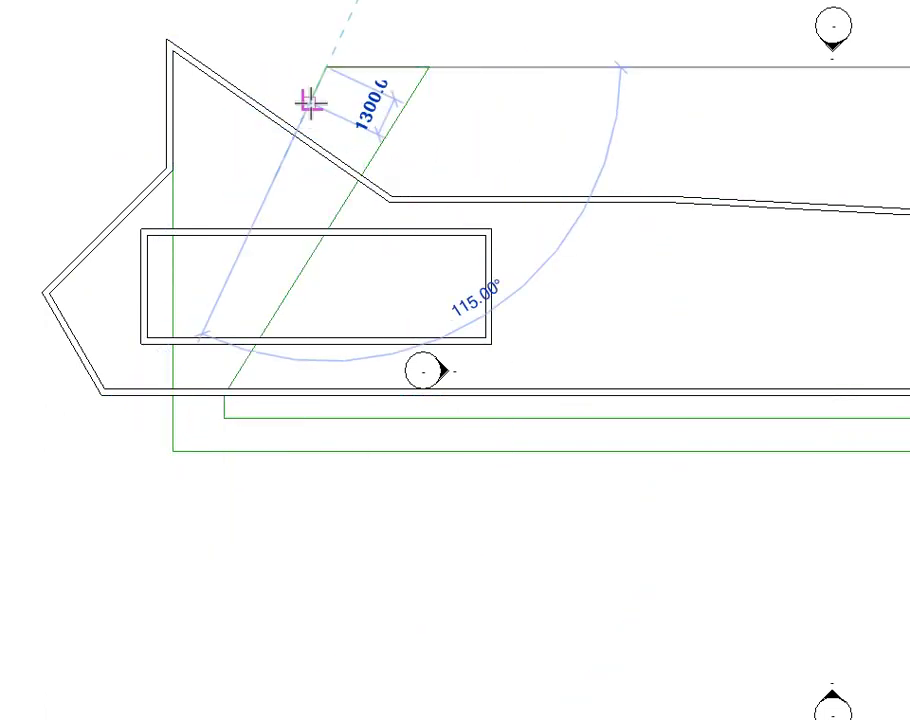
{"action": "left_click", "coordinate": [289, 123]}
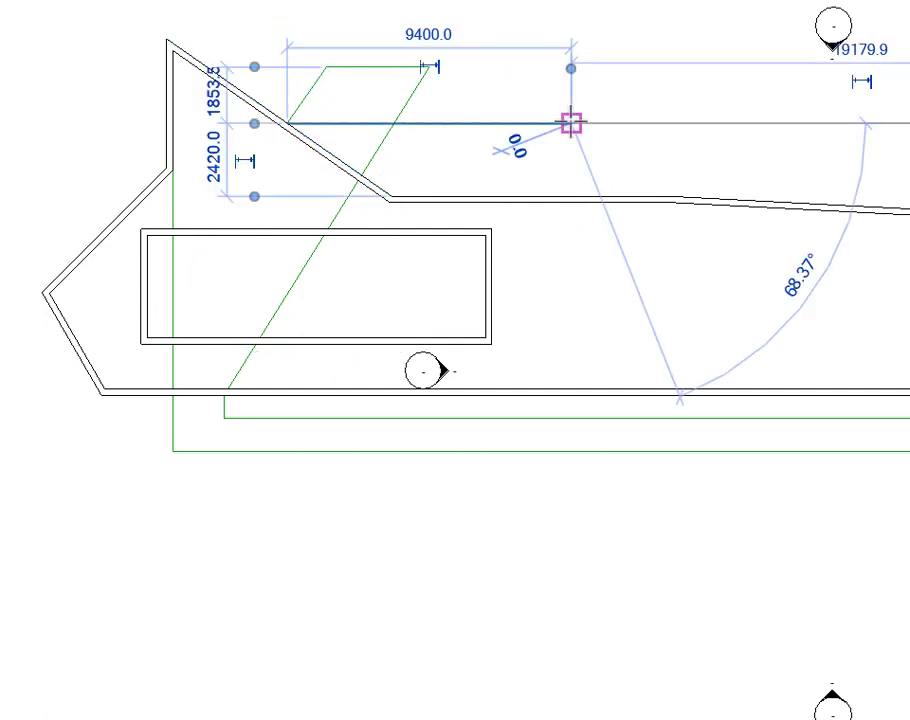
{"action": "left_click", "coordinate": [571, 123]}
Continue the beams above the outline as a narrow upright step, a 7600 mm horizontal run, a 4000 mm rise and a drop toward the upper wall.
{"action": "left_click", "coordinate": [571, 33]}
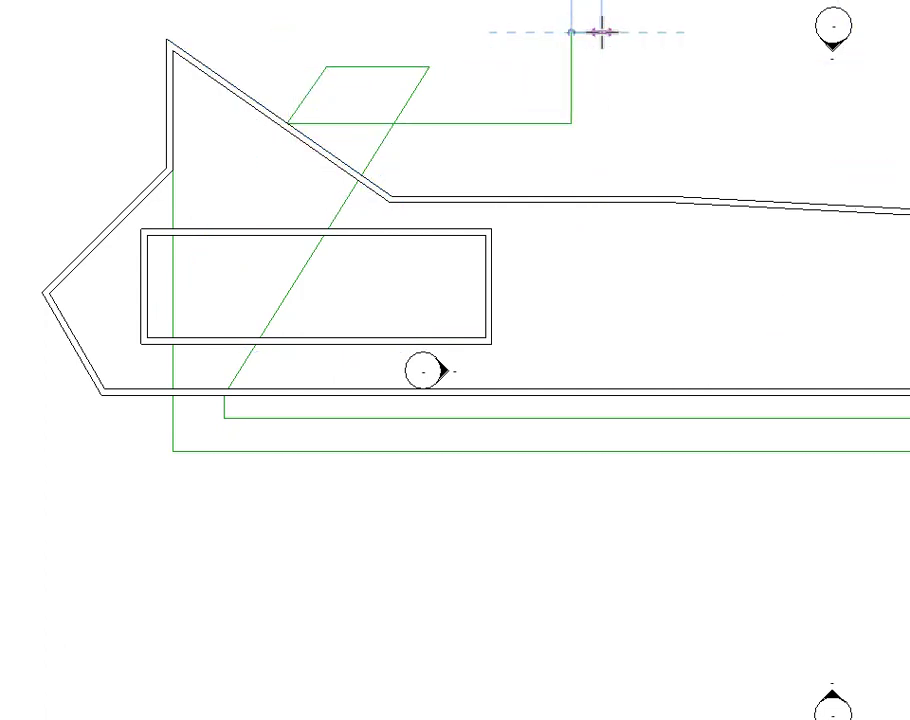
{"action": "left_click", "coordinate": [601, 33]}
{"action": "left_click", "coordinate": [601, 144]}
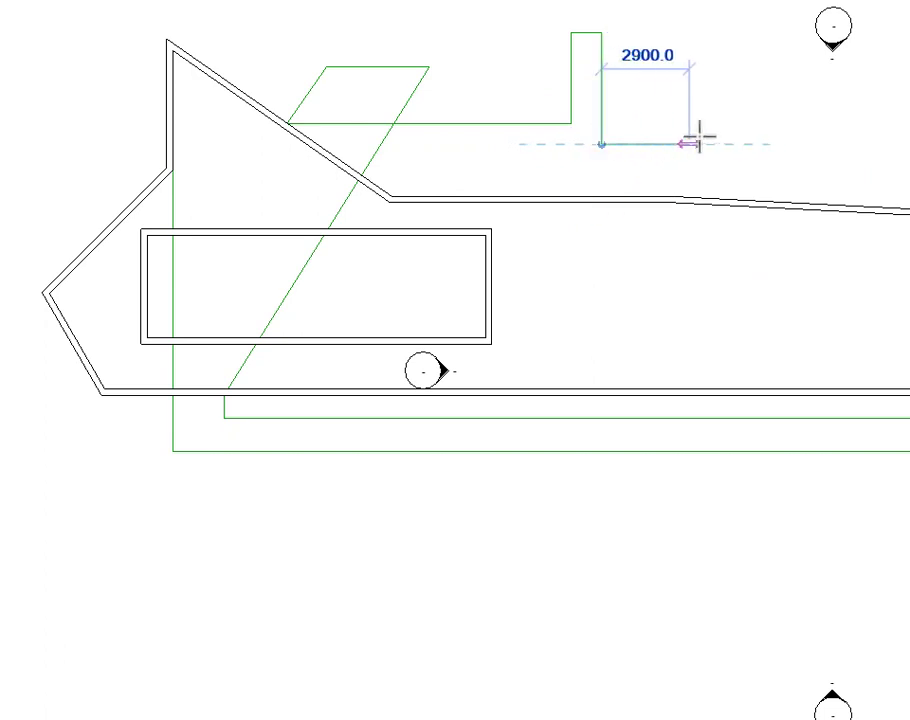
{"action": "left_click", "coordinate": [831, 144]}
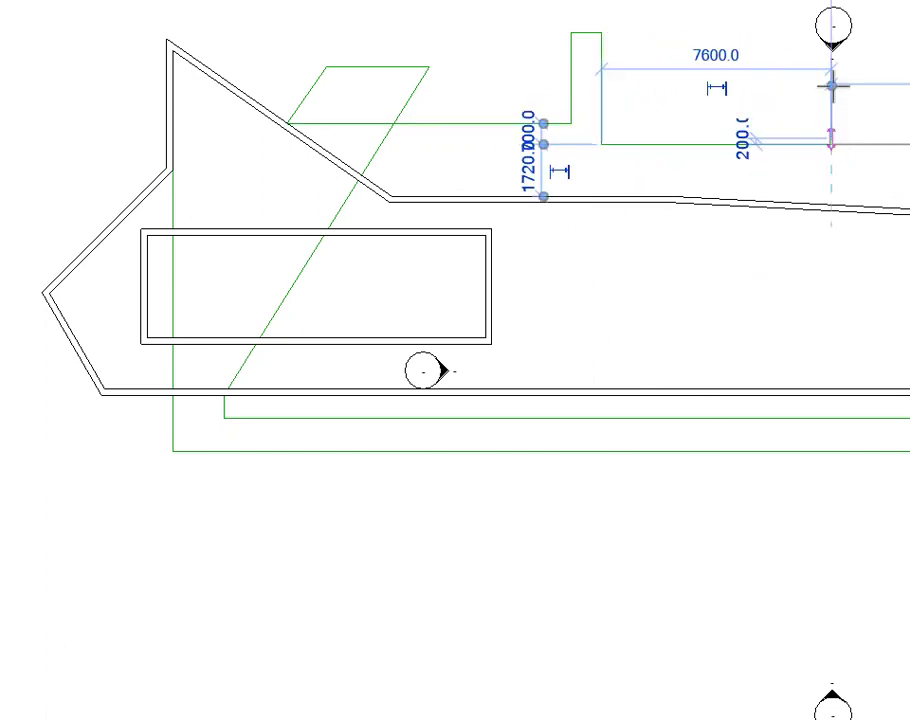
{"action": "left_click", "coordinate": [832, 23]}
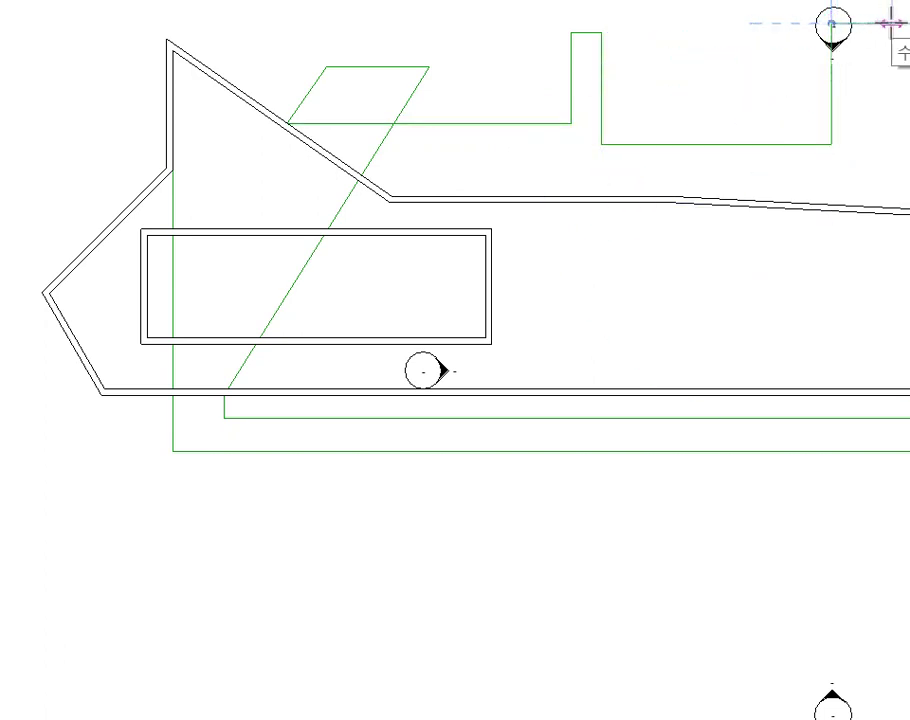
{"action": "left_click", "coordinate": [890, 22]}
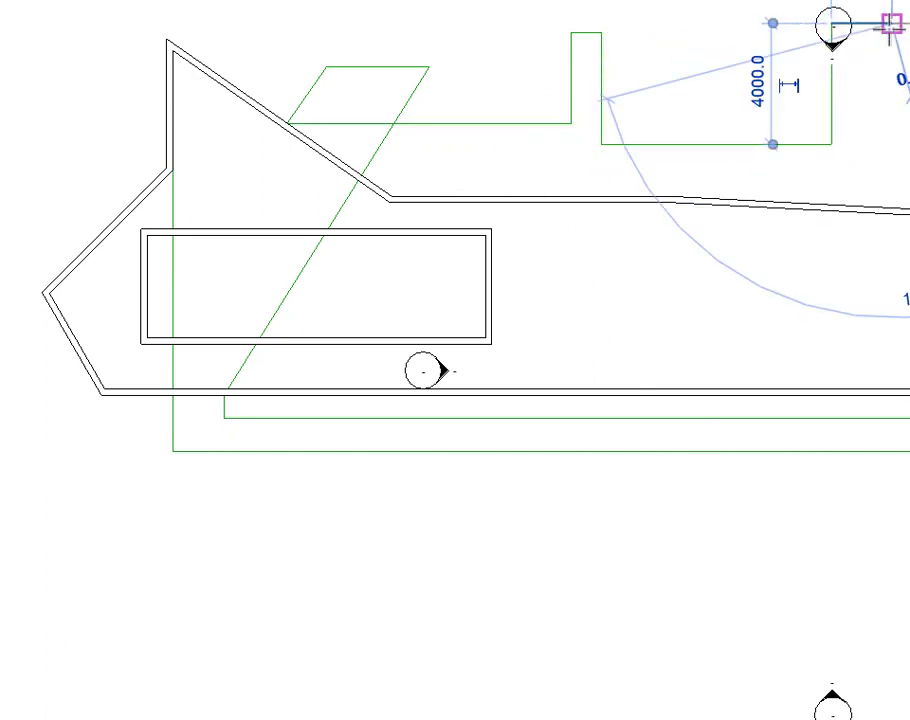
{"action": "left_click", "coordinate": [889, 167]}
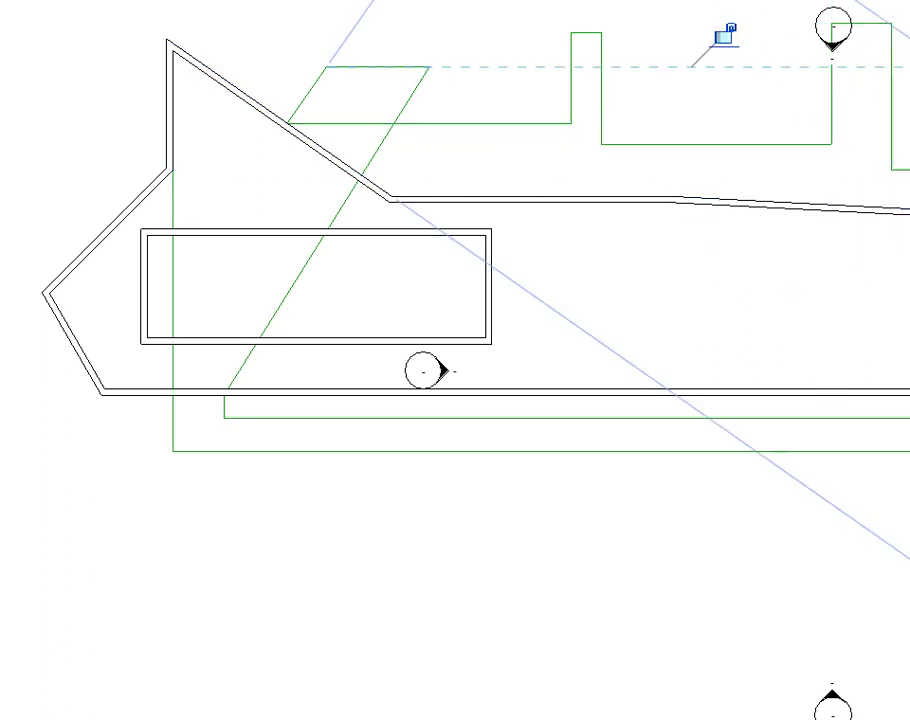
{"action": "key", "text": "Escape"}
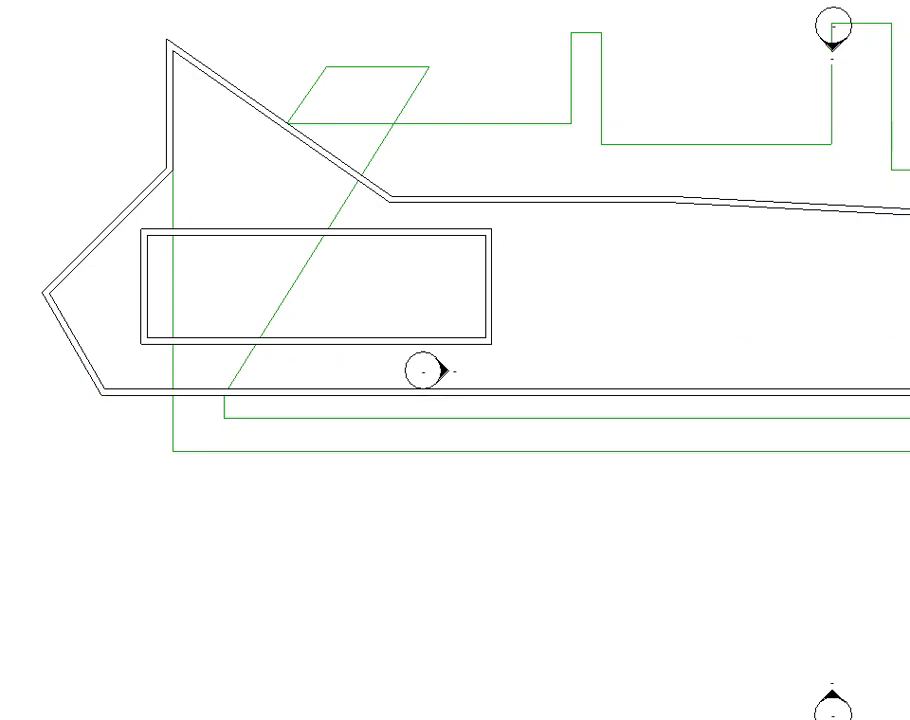
Add a beam run about 42500 mm long below the lower wall, up past the outline, shortly right and down to the diagonal wall.
{"action": "left_click", "coordinate": [214, 425]}
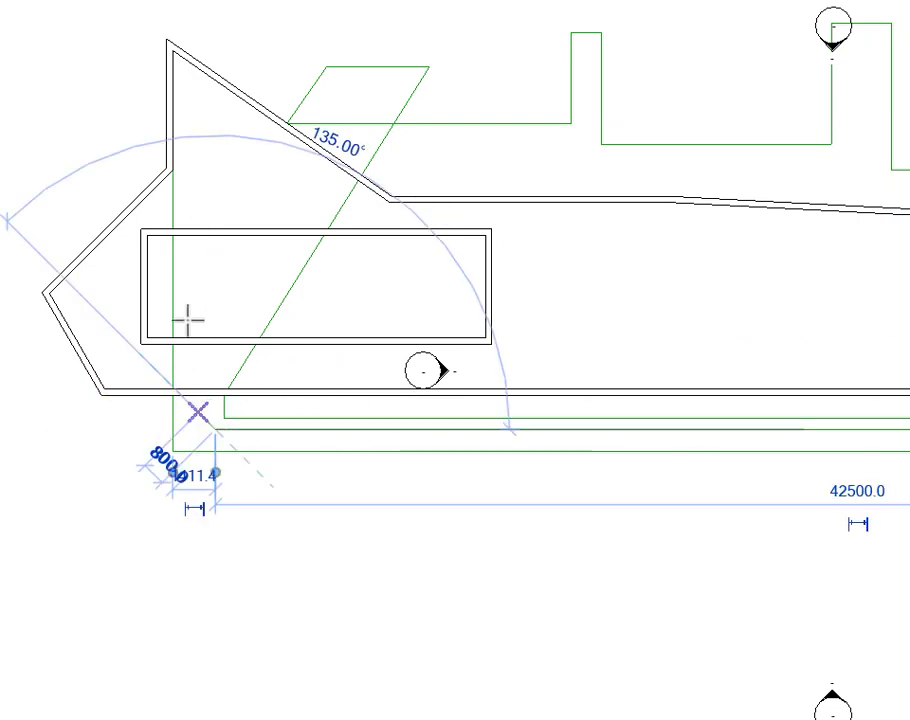
{"action": "left_click", "coordinate": [222, 15]}
{"action": "left_click", "coordinate": [262, 15]}
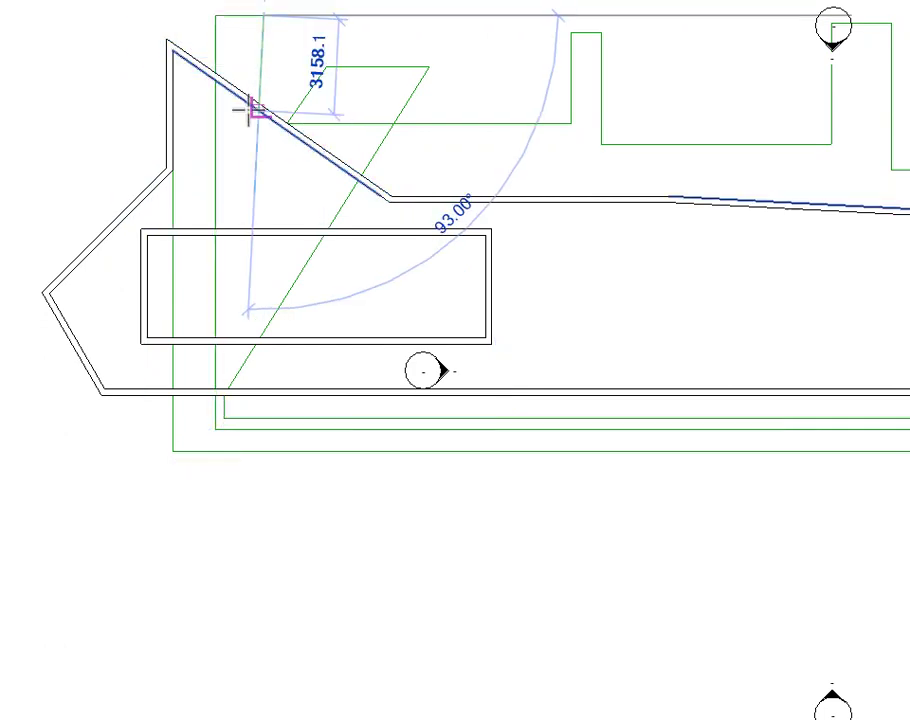
{"action": "left_click", "coordinate": [256, 106]}
{"action": "right_click", "coordinate": [310, 116]}
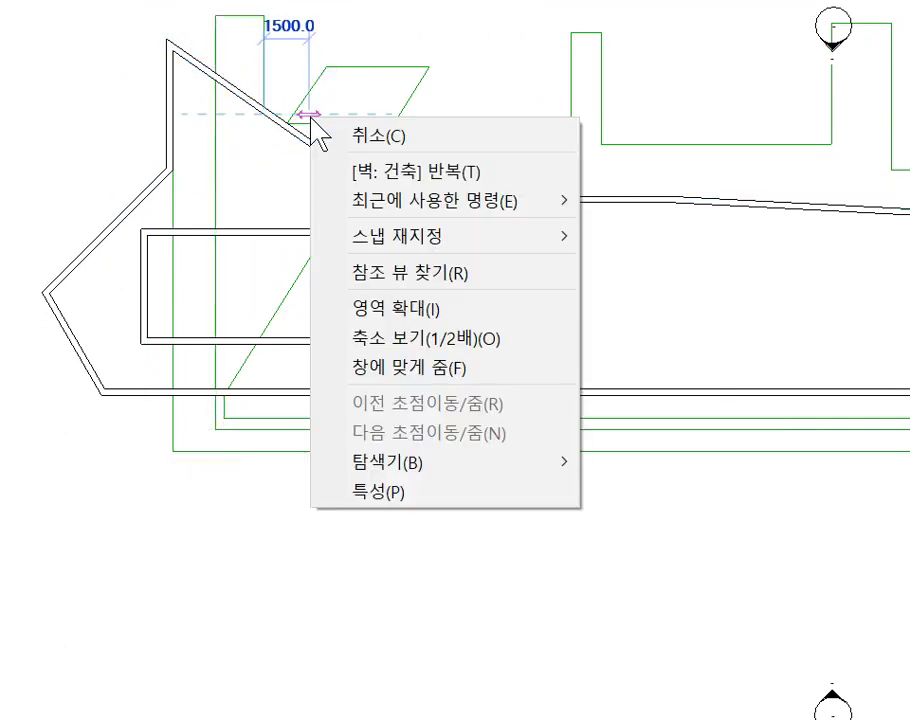
{"action": "left_click", "coordinate": [349, 140]}
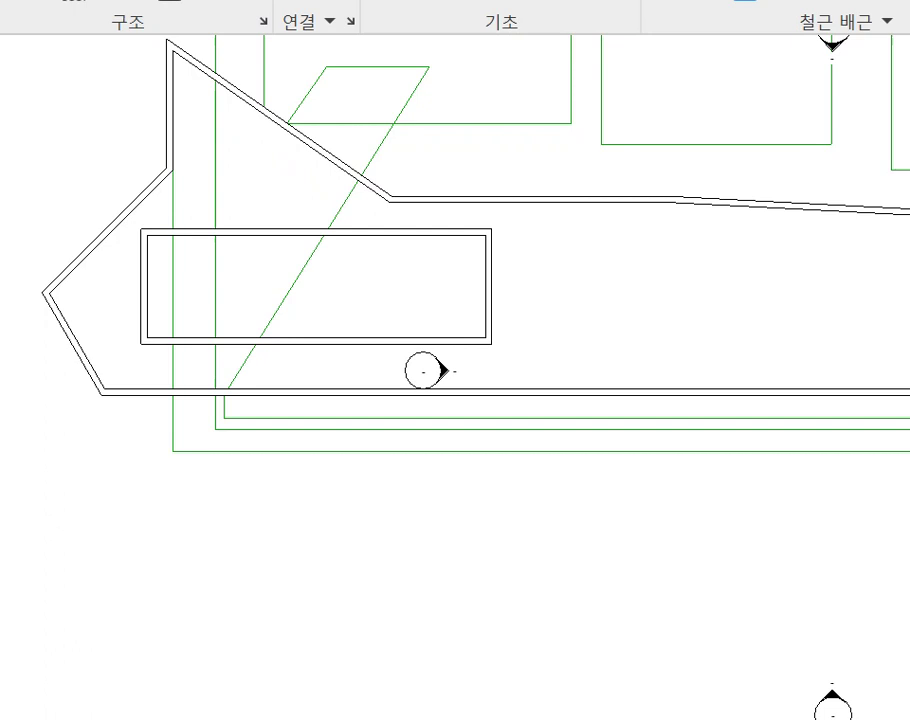
Draw a structural wall across the left part of the rectangular room, from its upper wall to its lower wall.
{"action": "key", "text": "b"}
{"action": "key", "text": "m"}
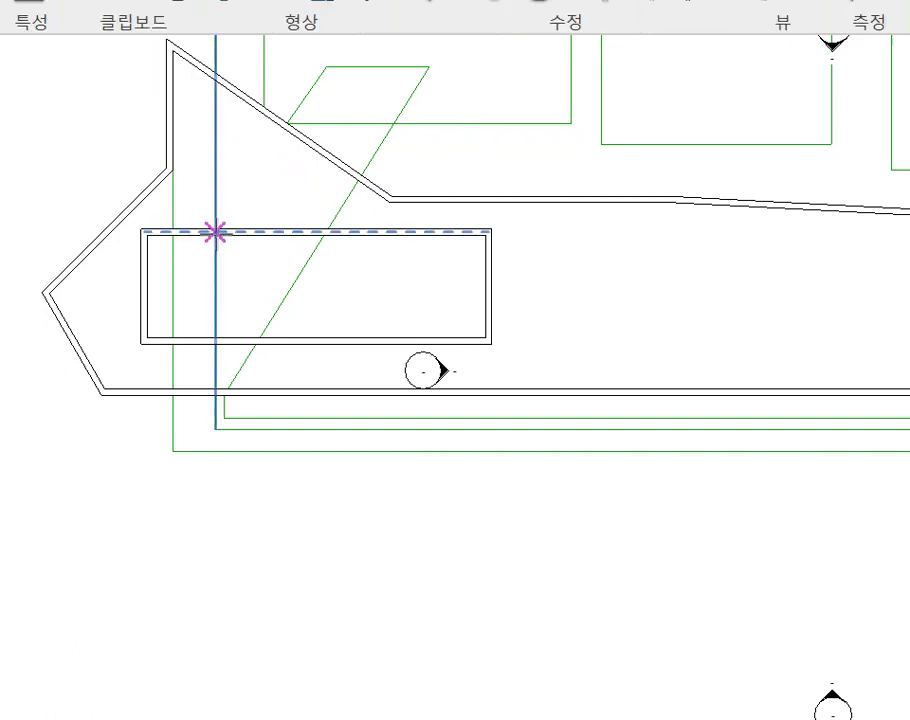
{"action": "left_click", "coordinate": [215, 231]}
{"action": "left_click", "coordinate": [175, 345]}
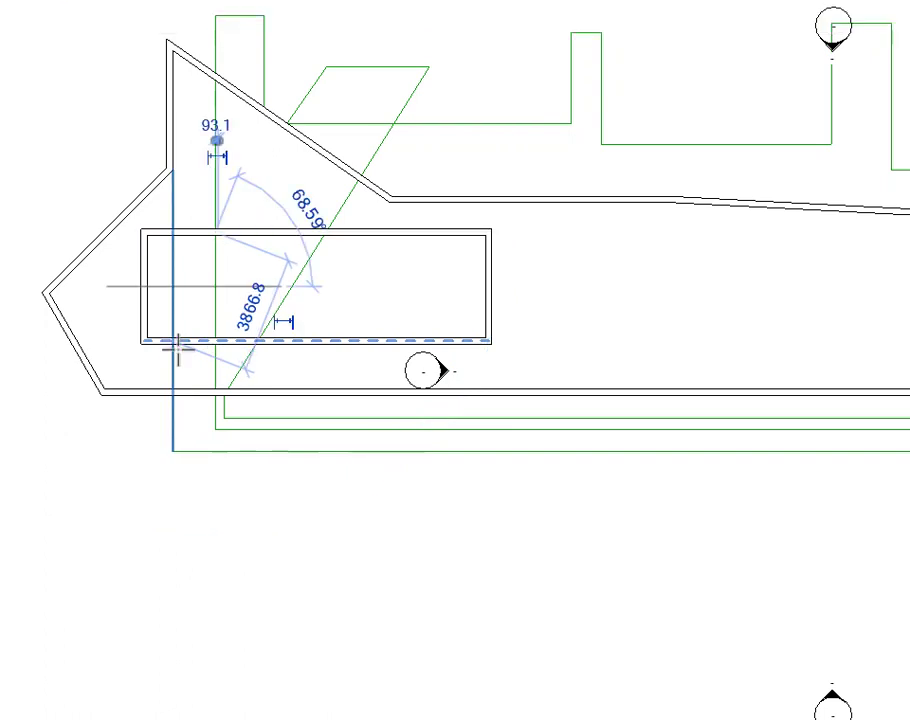
{"action": "left_click", "coordinate": [229, 335]}
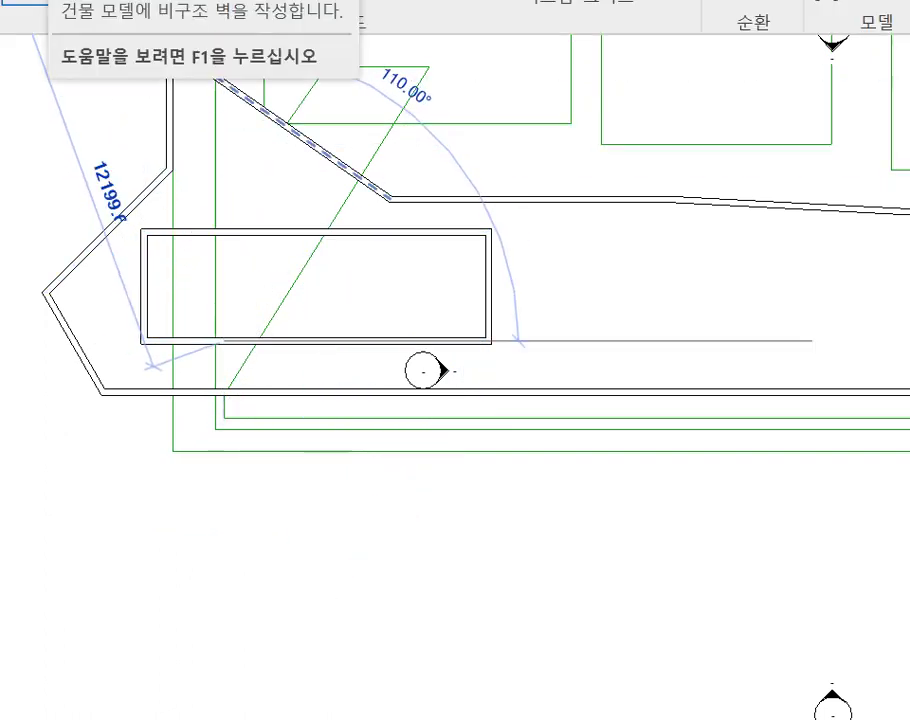
Place a window in the upper wall of the rectangular room, left of its middle.
{"action": "left_click", "coordinate": [82, 2]}
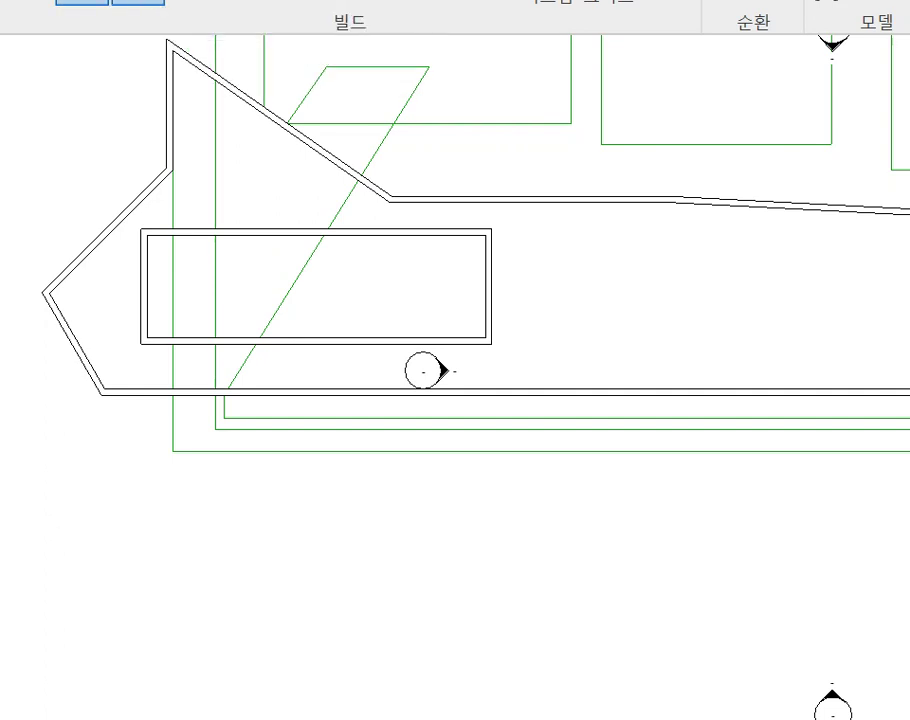
{"action": "left_click", "coordinate": [137, 3]}
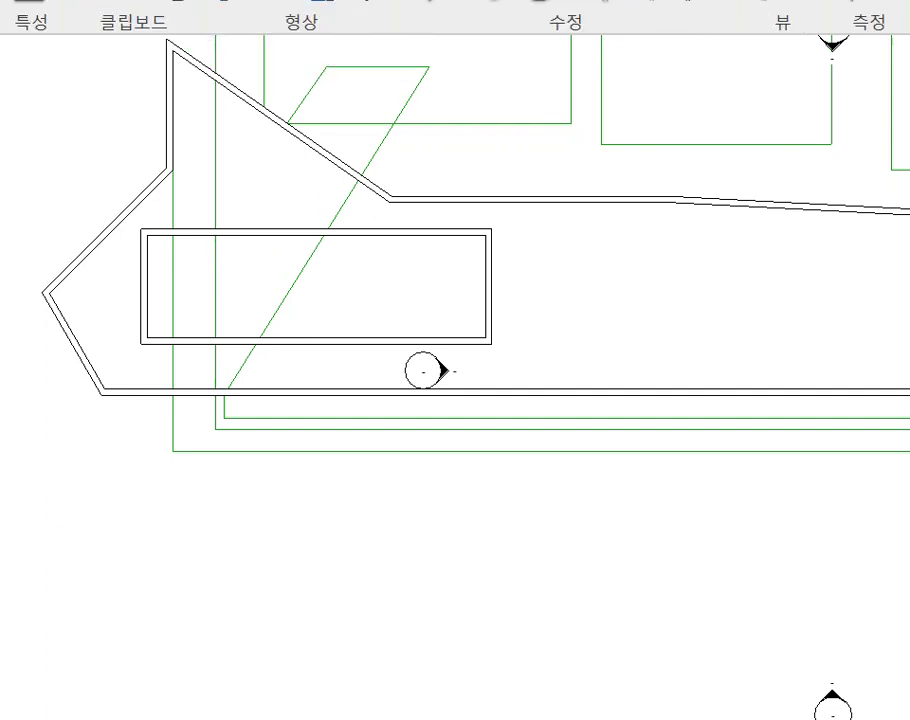
{"action": "left_click", "coordinate": [244, 263]}
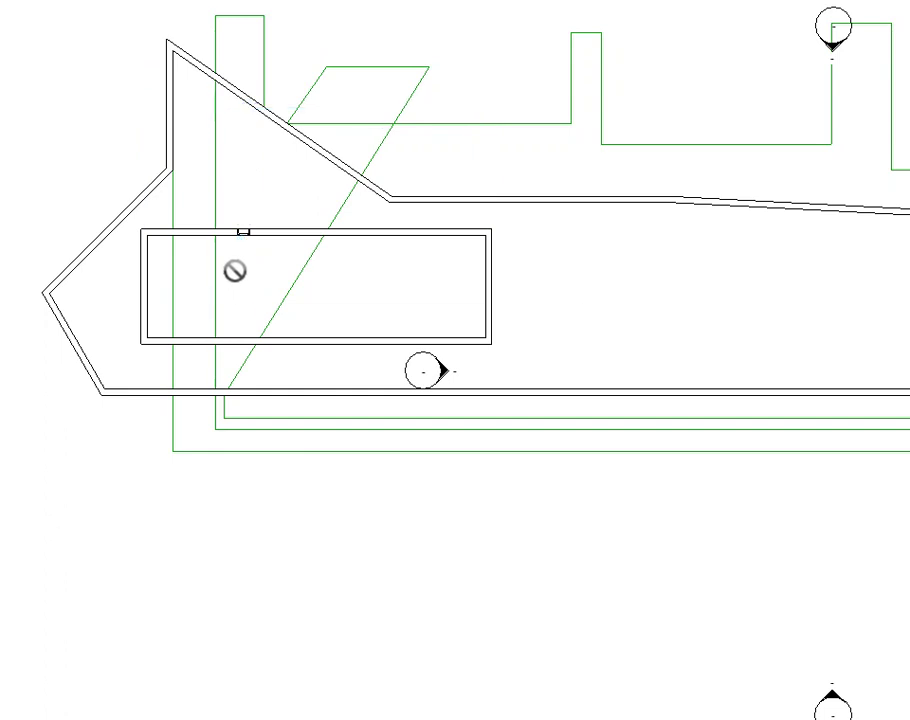
{"action": "key", "text": "Escape"}
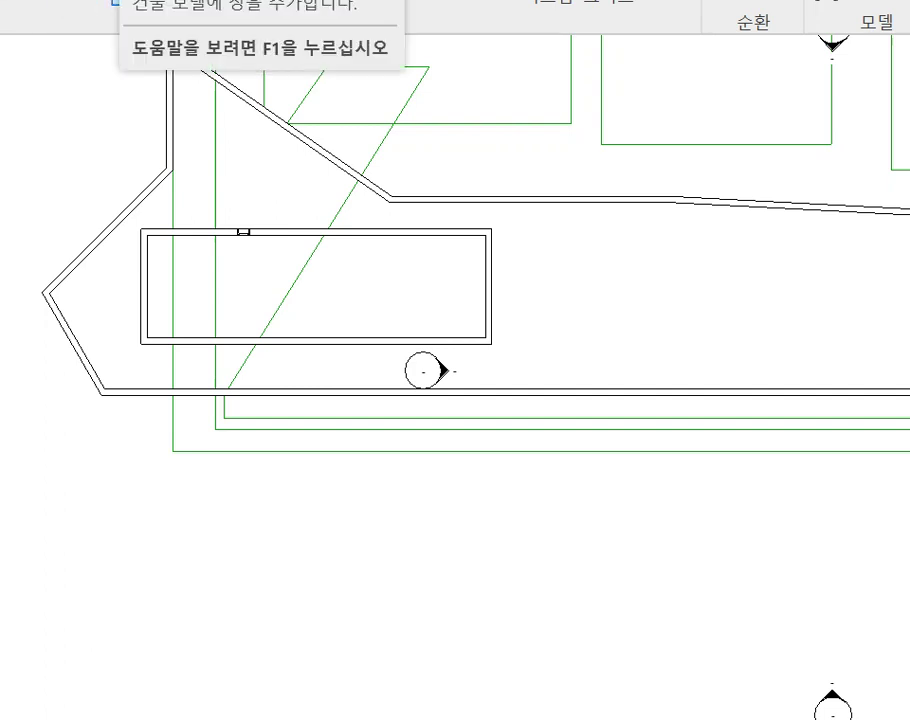
{"action": "left_click", "coordinate": [134, 3]}
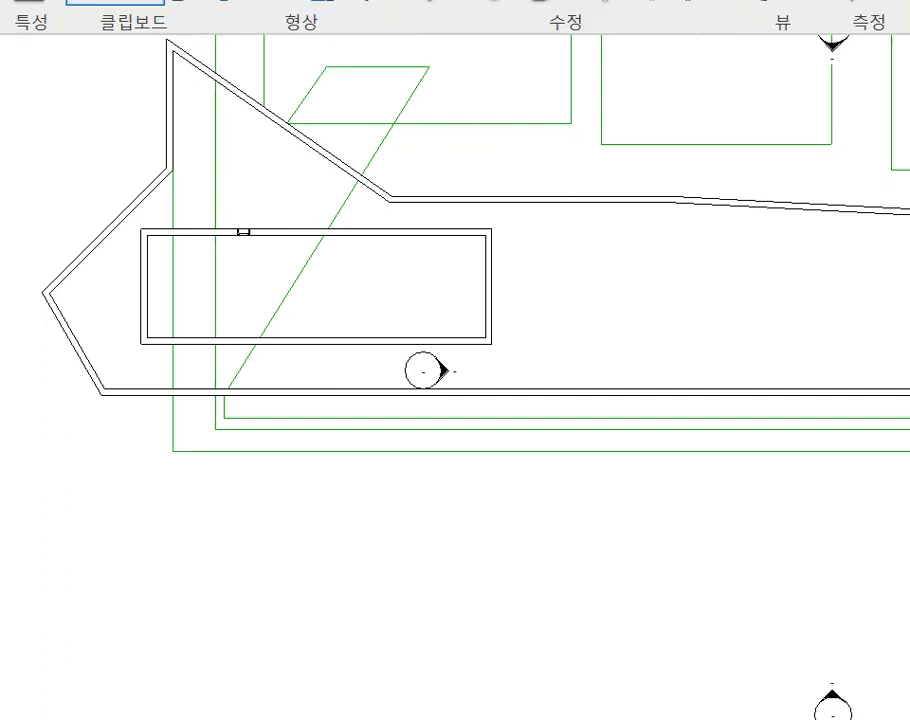
{"action": "right_click", "coordinate": [235, 252]}
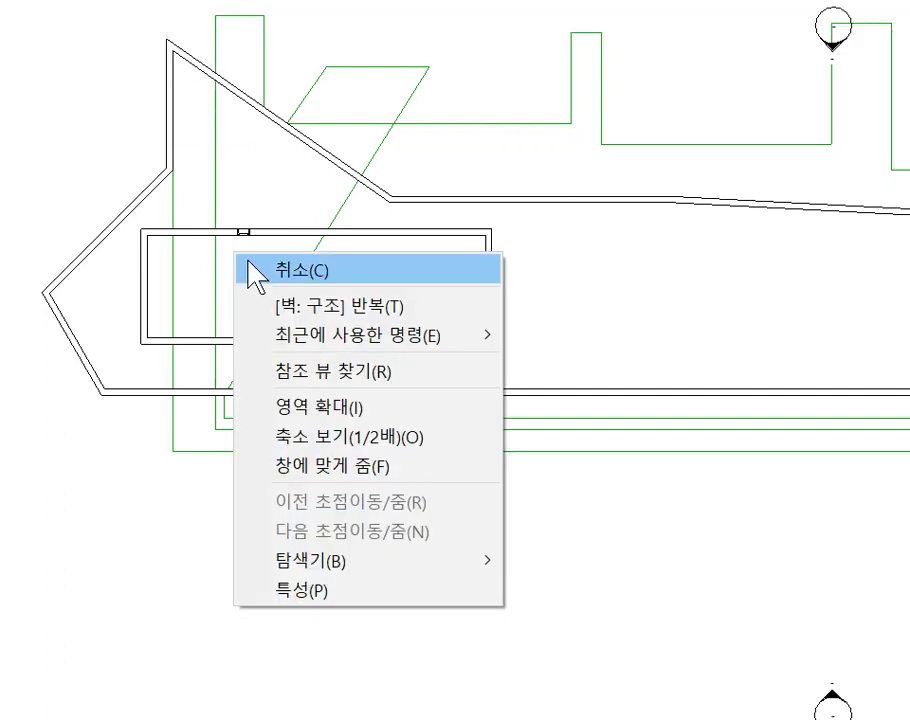
{"action": "left_click", "coordinate": [246, 266]}
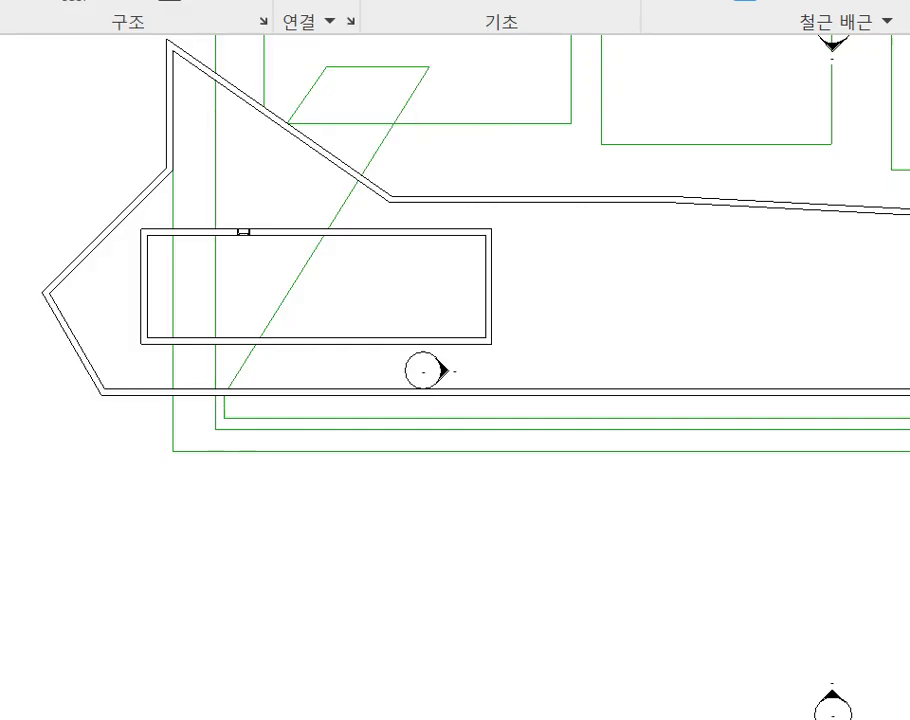
Draw structural walls 5300 mm up from the room's upper-left corner, across to the outline's vertical wall and 1600 mm back left.
{"action": "left_click", "coordinate": [142, 230]}
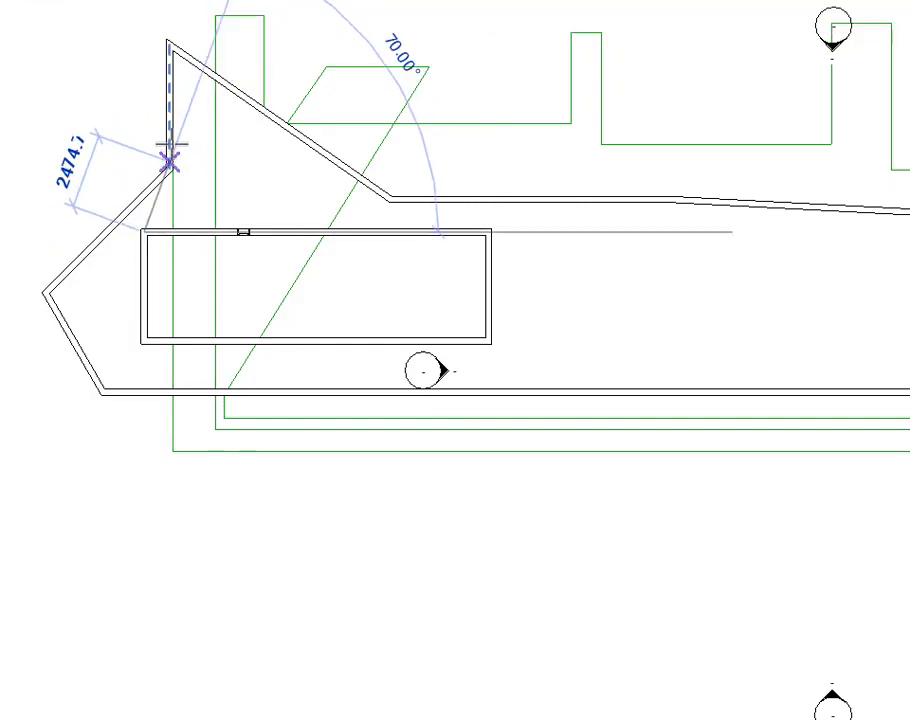
{"action": "left_click", "coordinate": [142, 72]}
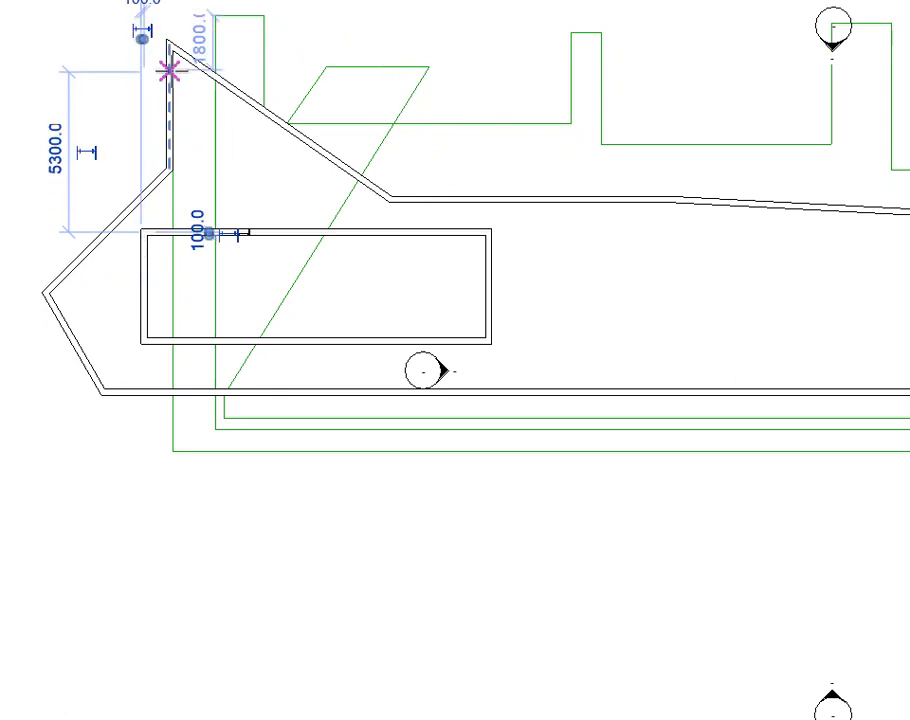
{"action": "left_click", "coordinate": [169, 71]}
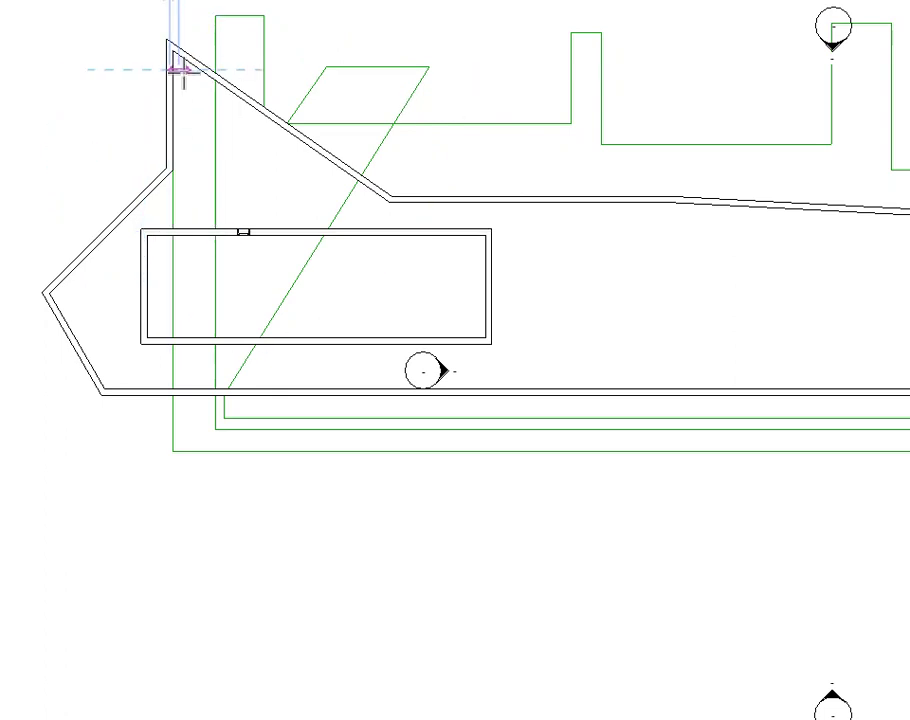
{"action": "left_click", "coordinate": [120, 70]}
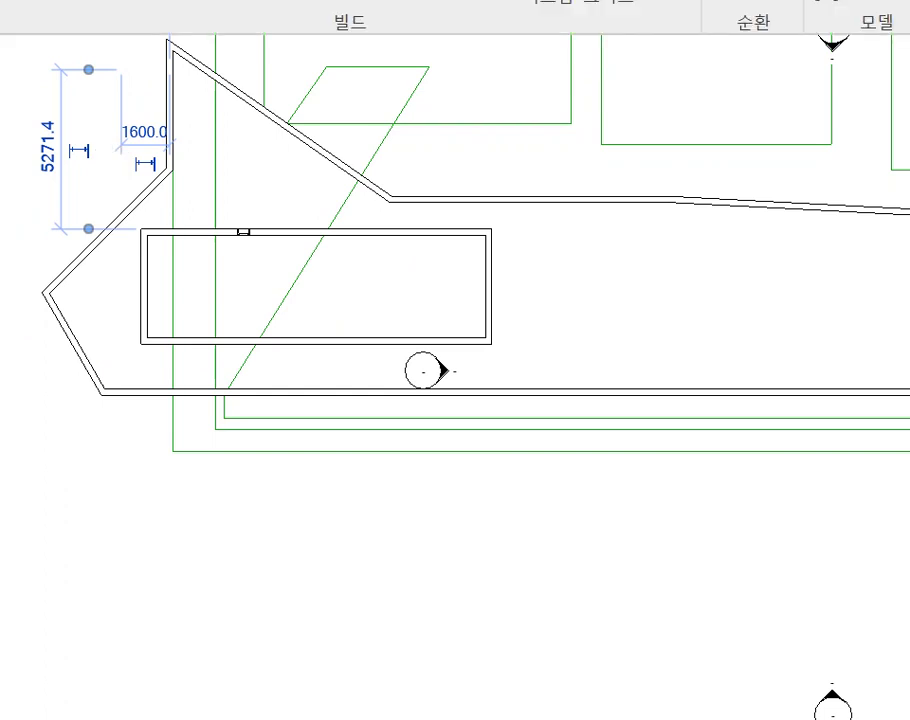
Draw walls from the outline's leftmost corner up to the right, then about 2690 mm across to the upper diagonal wall.
{"action": "left_click", "coordinate": [34, 4]}
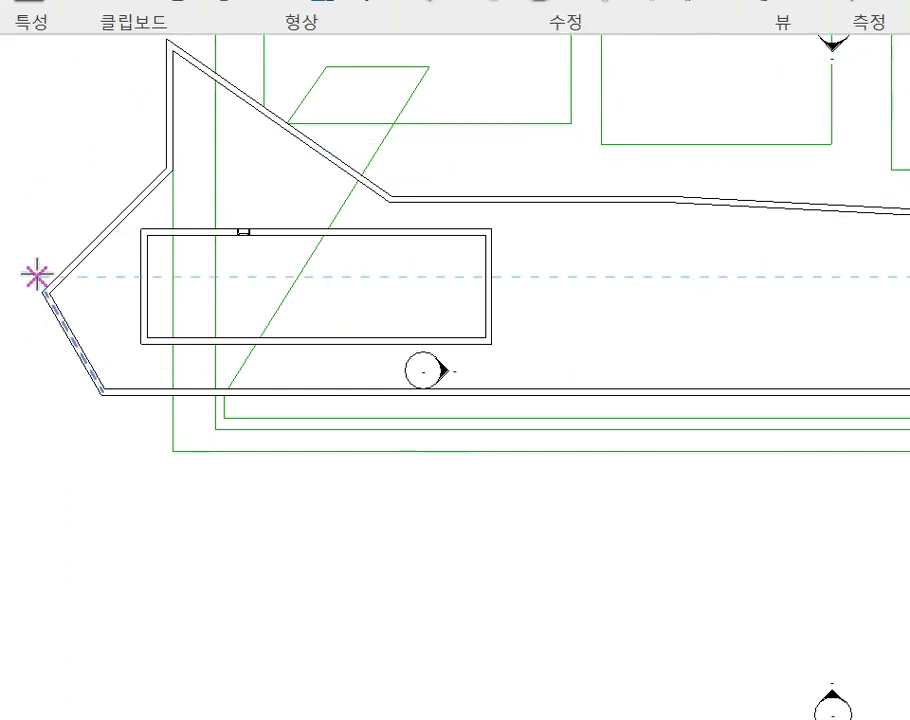
{"action": "left_click", "coordinate": [42, 288]}
{"action": "left_click", "coordinate": [76, 182]}
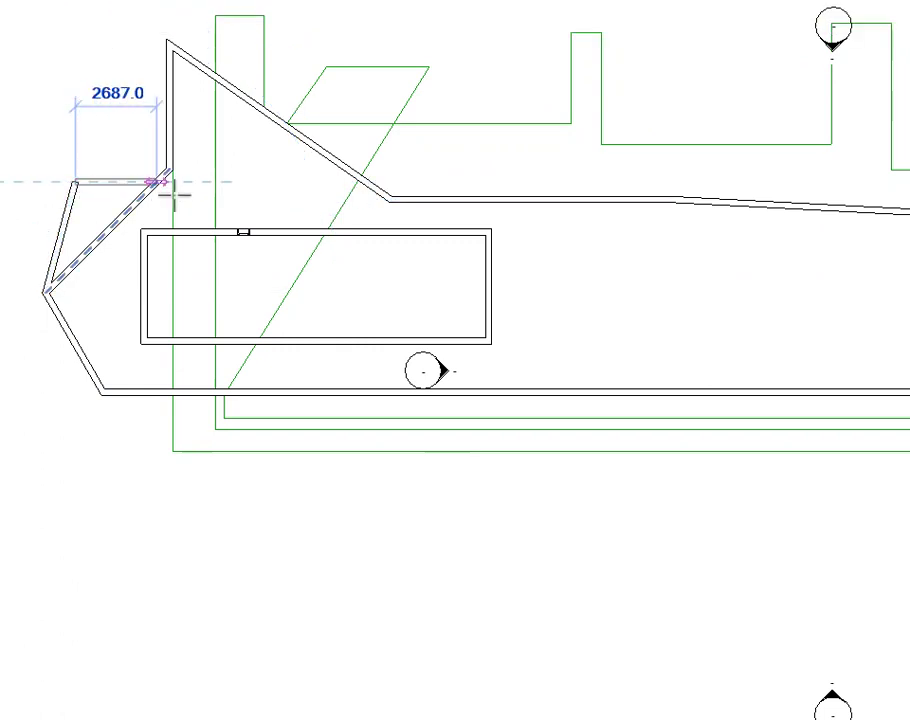
{"action": "left_click", "coordinate": [146, 180]}
Draw a short diagonal wall left of the outline's peak, one back up to the peak, and one about 4470 mm down to the small horizontal wall.
{"action": "left_click", "coordinate": [142, 112]}
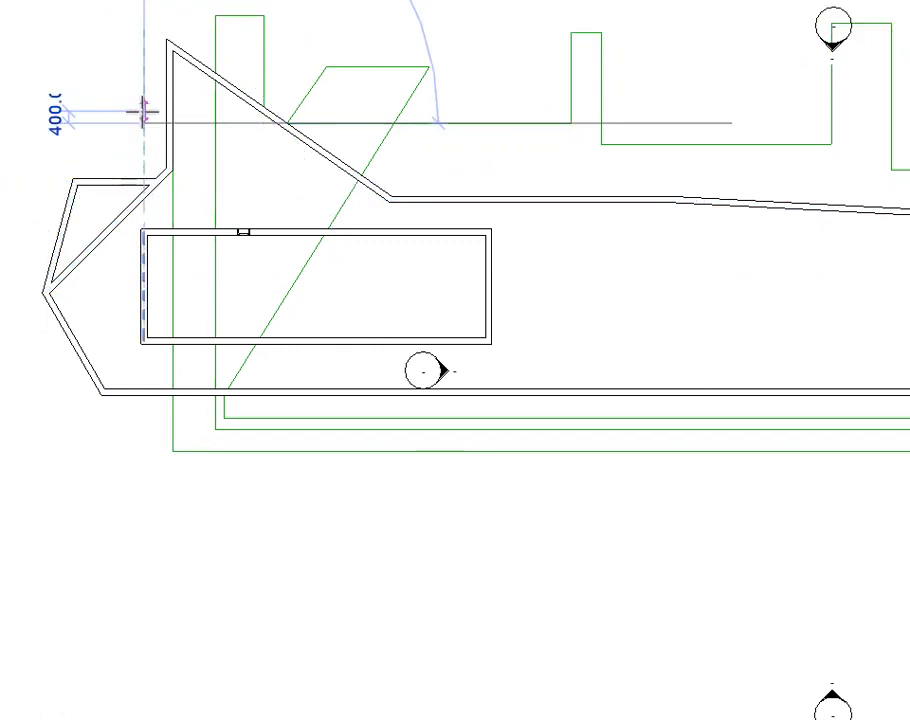
{"action": "left_click", "coordinate": [111, 95]}
{"action": "left_click", "coordinate": [117, 90]}
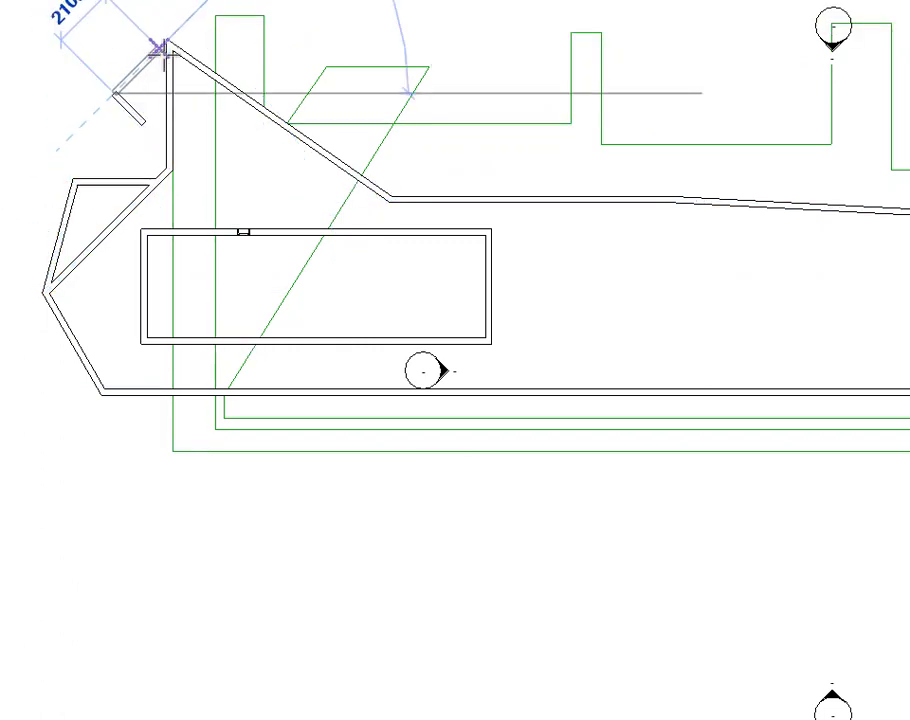
{"action": "left_click", "coordinate": [157, 46]}
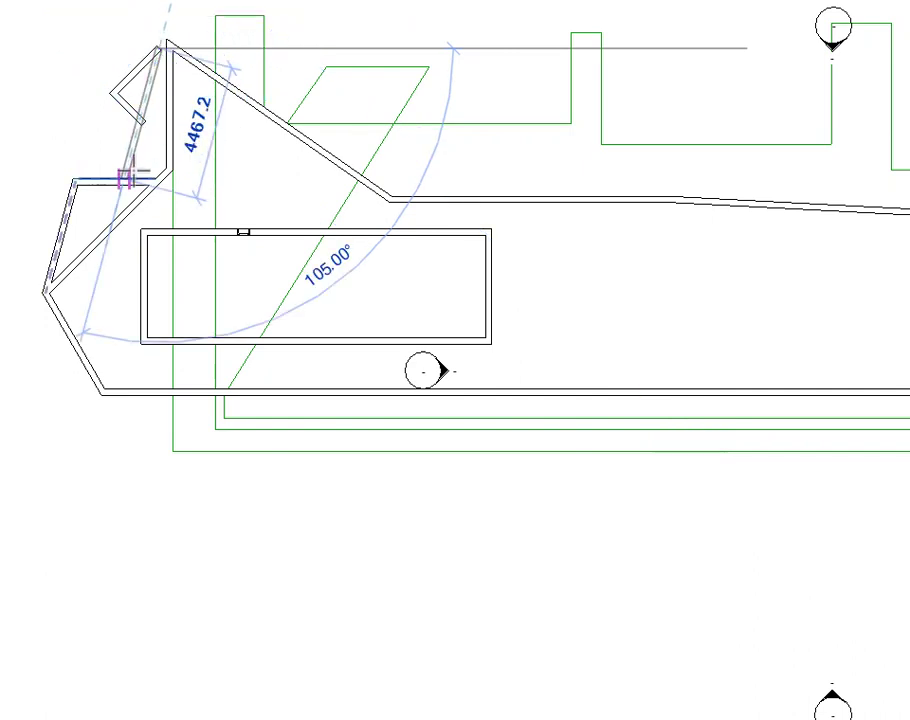
{"action": "left_click", "coordinate": [122, 181]}
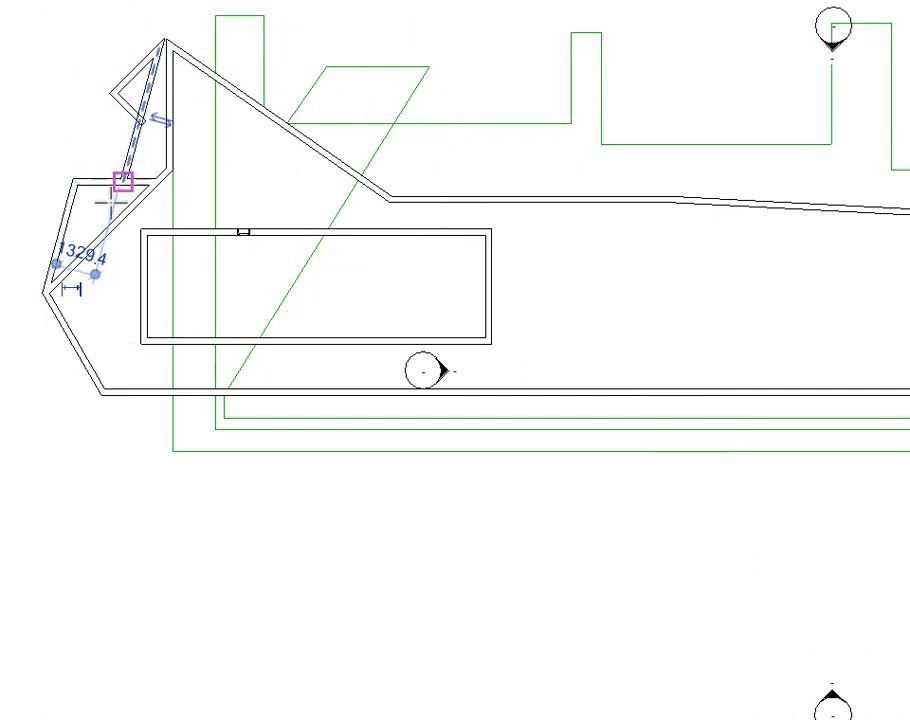
{"action": "left_click", "coordinate": [82, 255]}
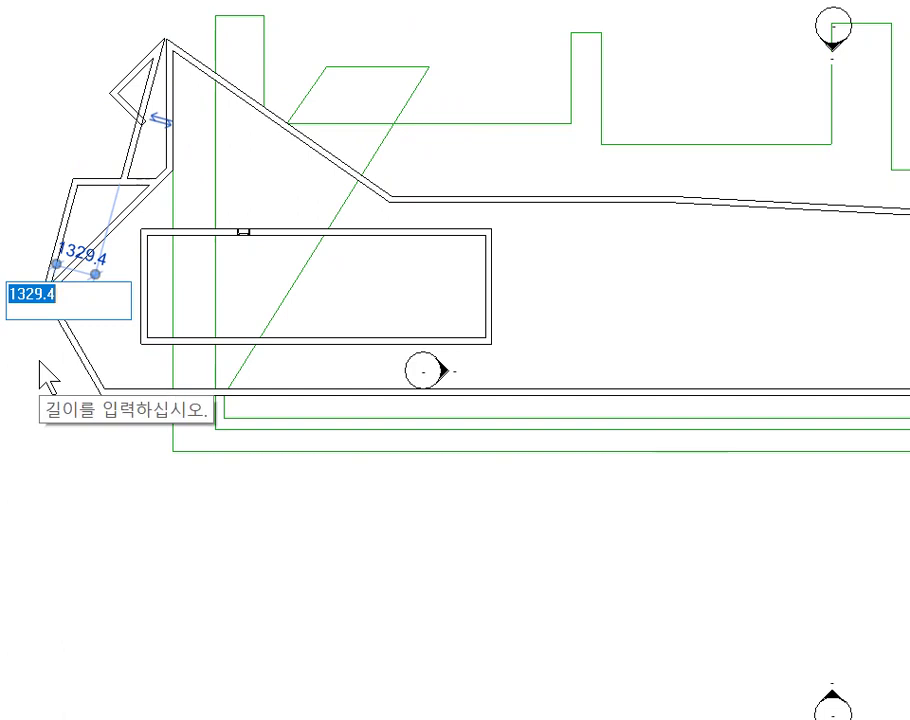
{"action": "left_click", "coordinate": [334, 267]}
Draw a long horizontal wall rightward from the vertical wall's lower end, then another back to that vertical wall just above it.
{"action": "left_click", "coordinate": [174, 169]}
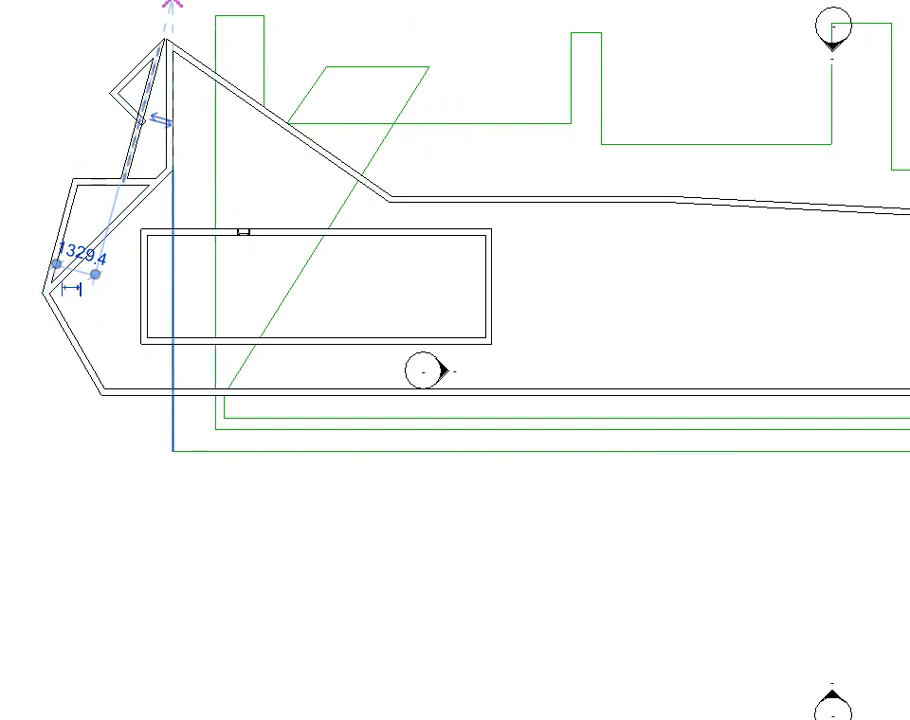
{"action": "left_click", "coordinate": [170, 166]}
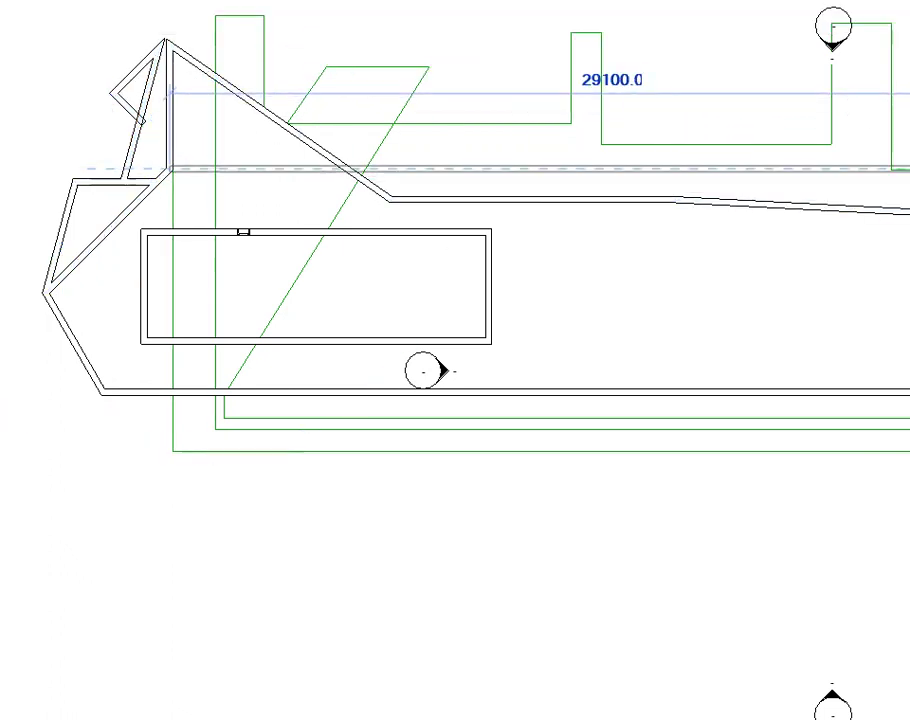
{"action": "left_click", "coordinate": [905, 168]}
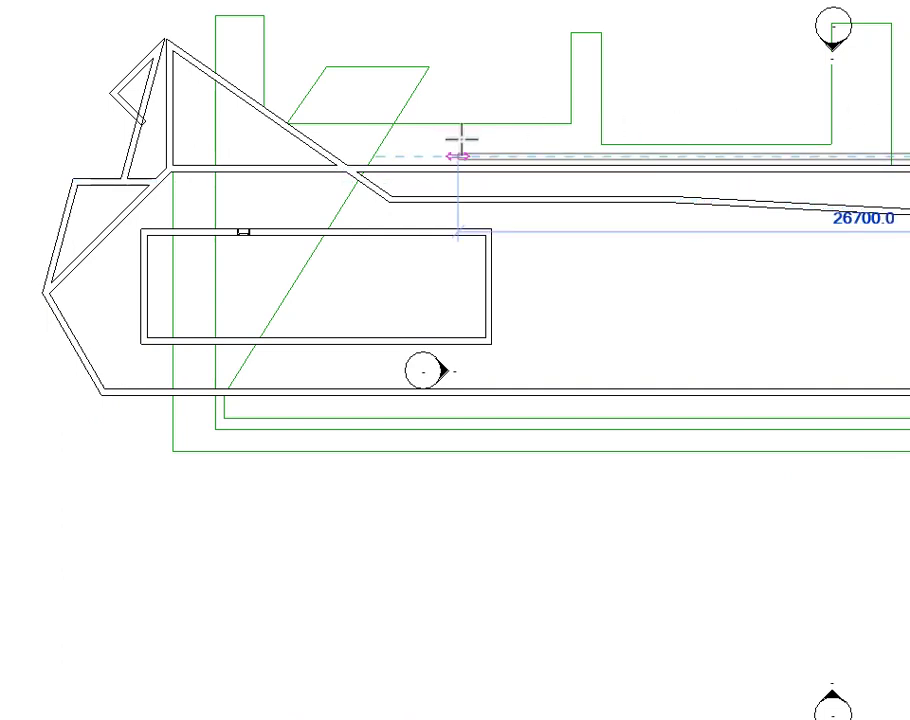
{"action": "left_click", "coordinate": [170, 155]}
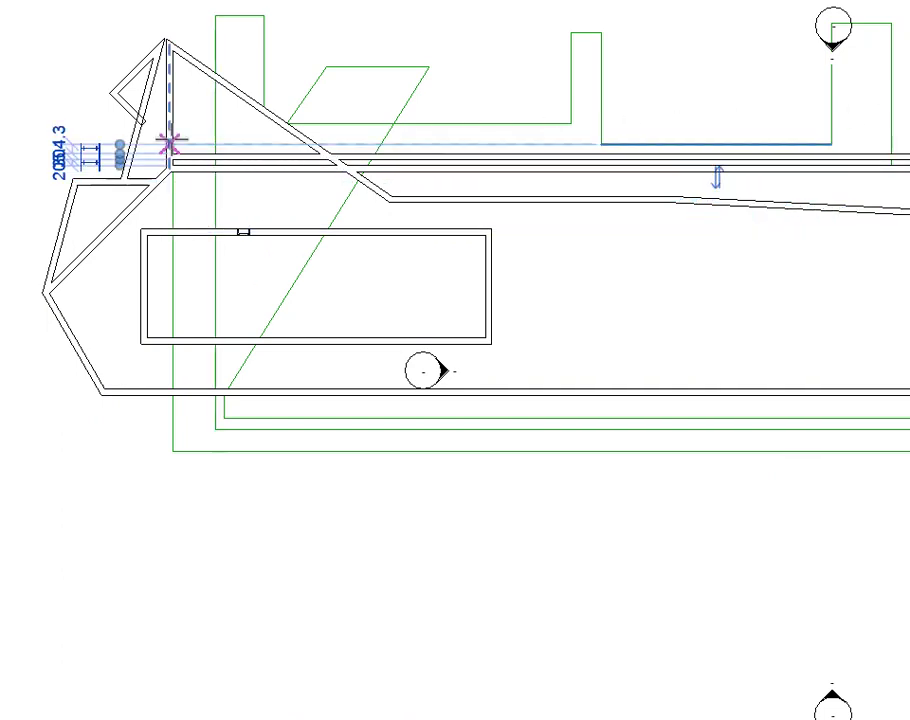
Draw a wall about 34700 mm long, rising rightward at about 6°, from inside the rectangular room's left part.
{"action": "left_click", "coordinate": [172, 275]}
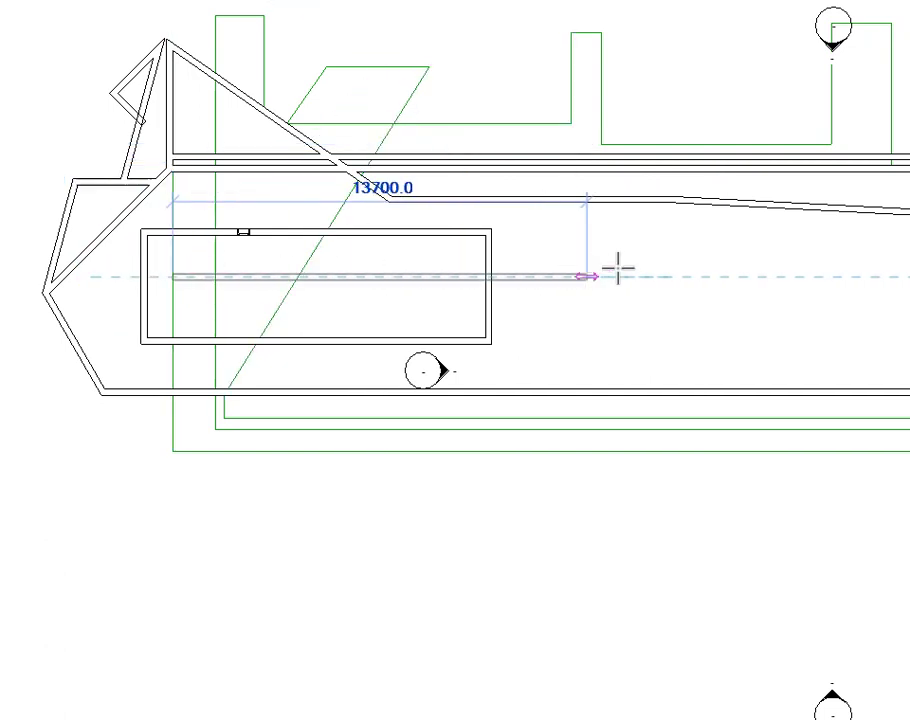
{"action": "left_click", "coordinate": [909, 200]}
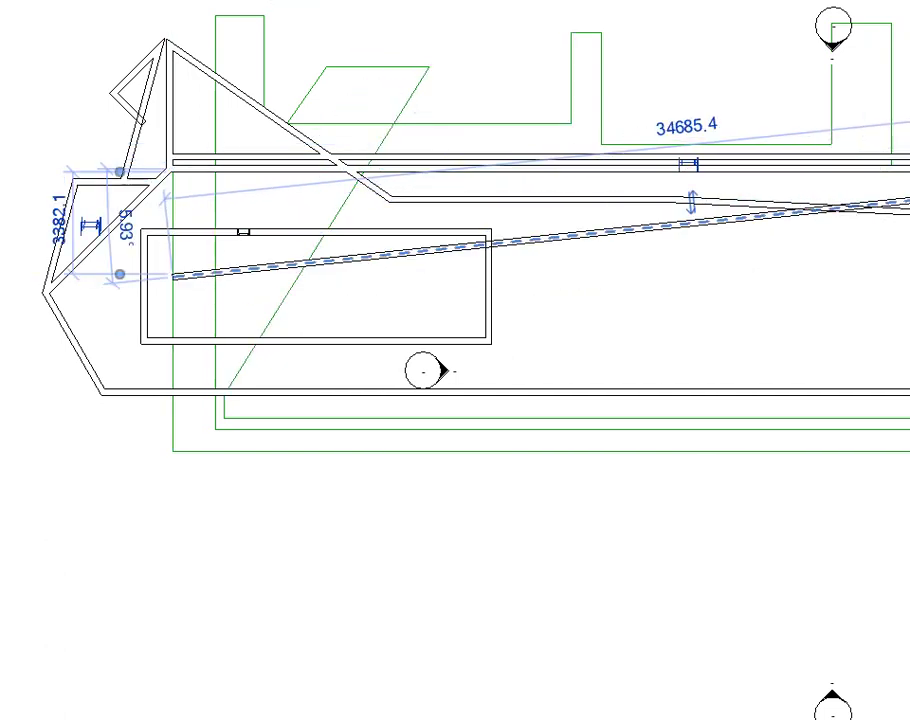
{"action": "key", "text": "Escape"}
{"action": "key", "text": "Escape"}
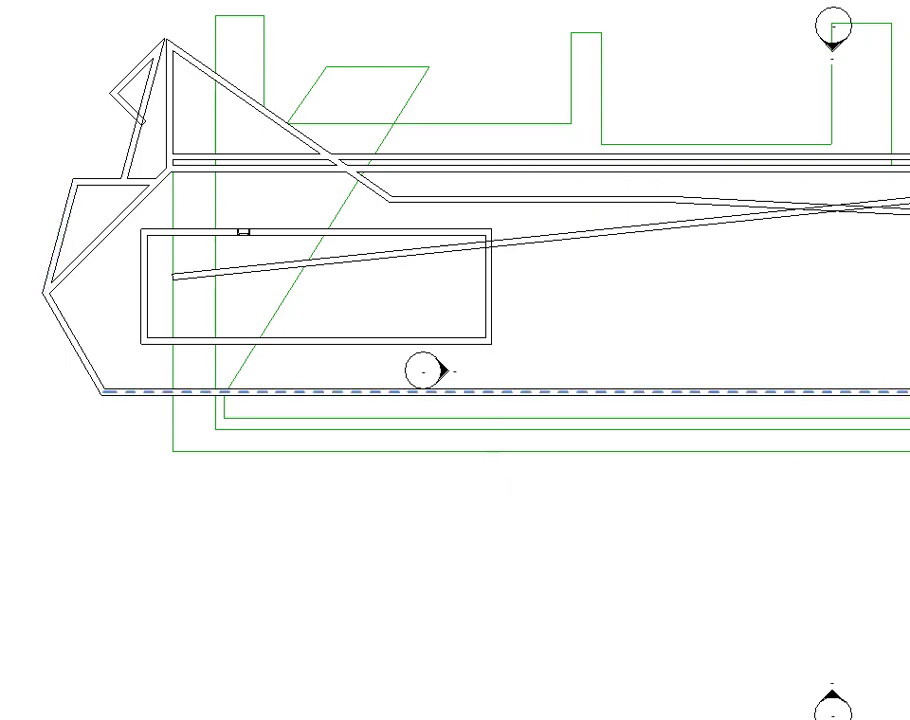
{"action": "right_click", "coordinate": [717, 233]}
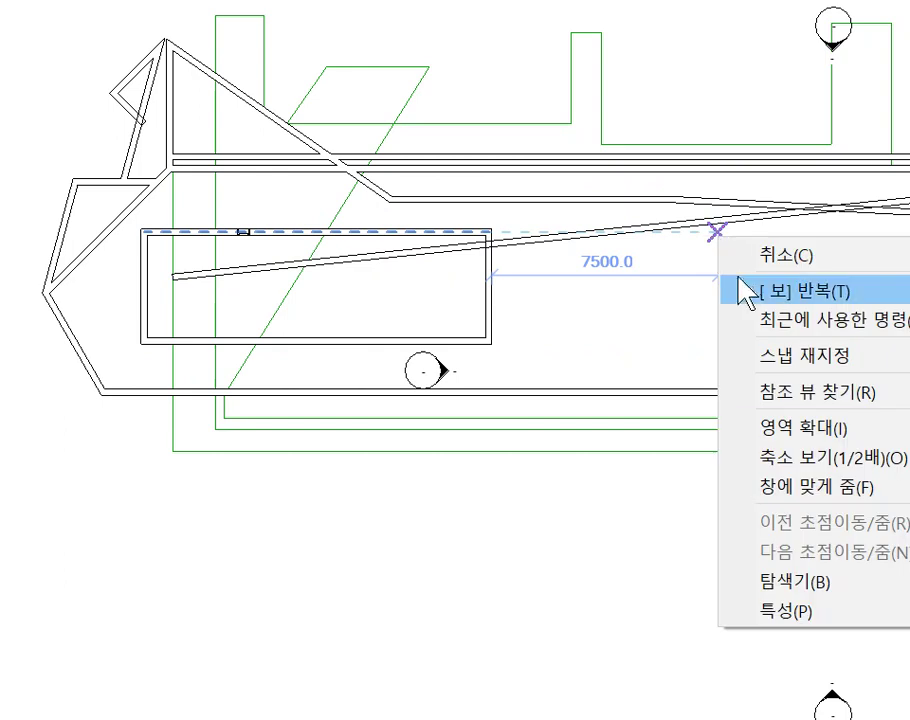
{"action": "left_click", "coordinate": [760, 284]}
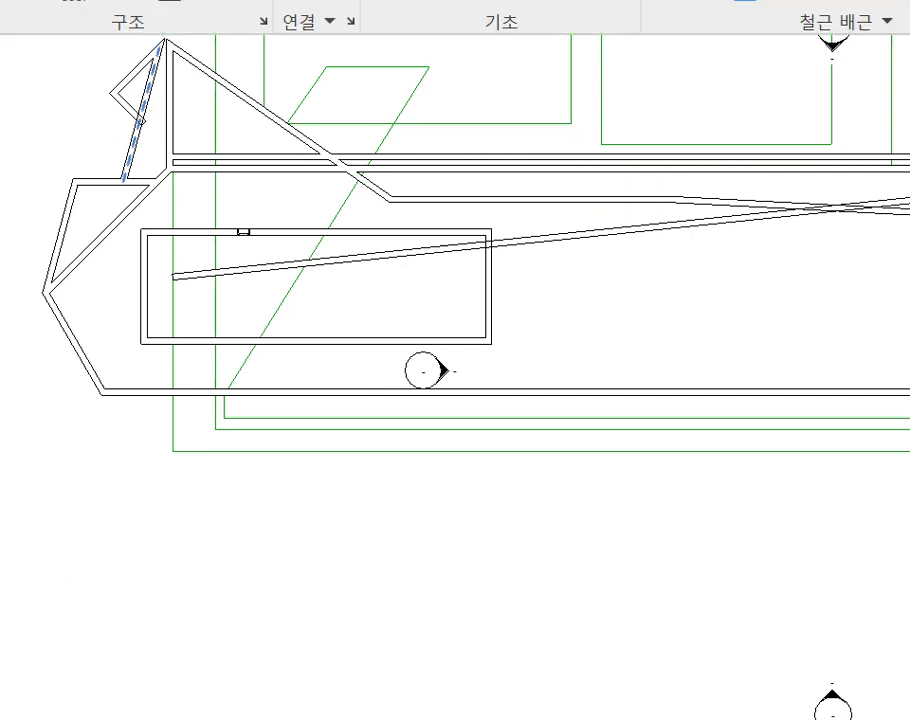
{"action": "scroll", "coordinate": [455, 18], "scroll_direction": "down", "scroll_amount": 2}
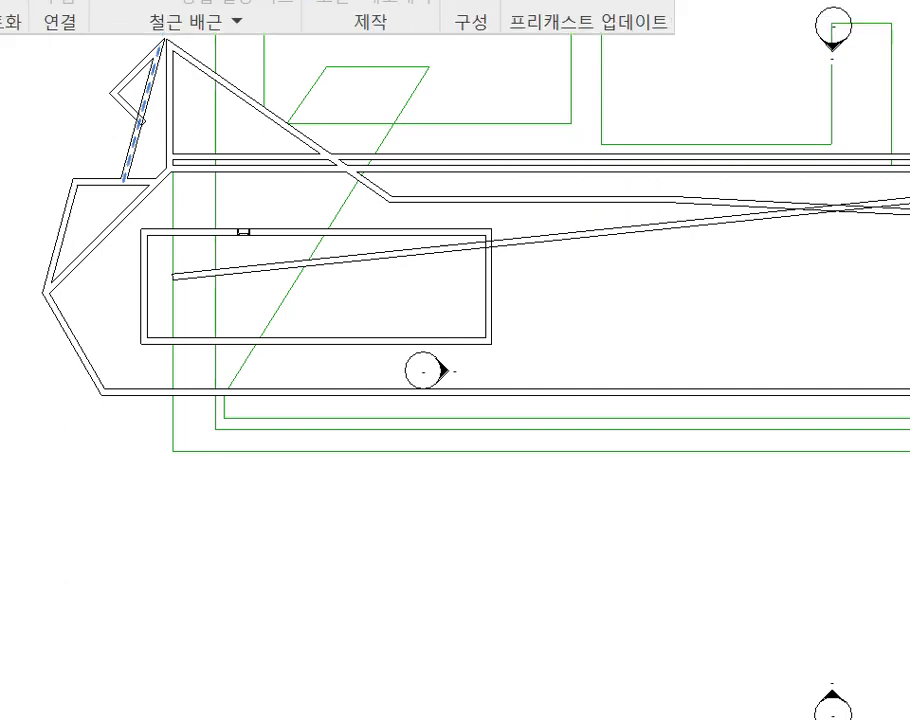
{"action": "scroll", "coordinate": [455, 18], "scroll_direction": "down", "scroll_amount": 2}
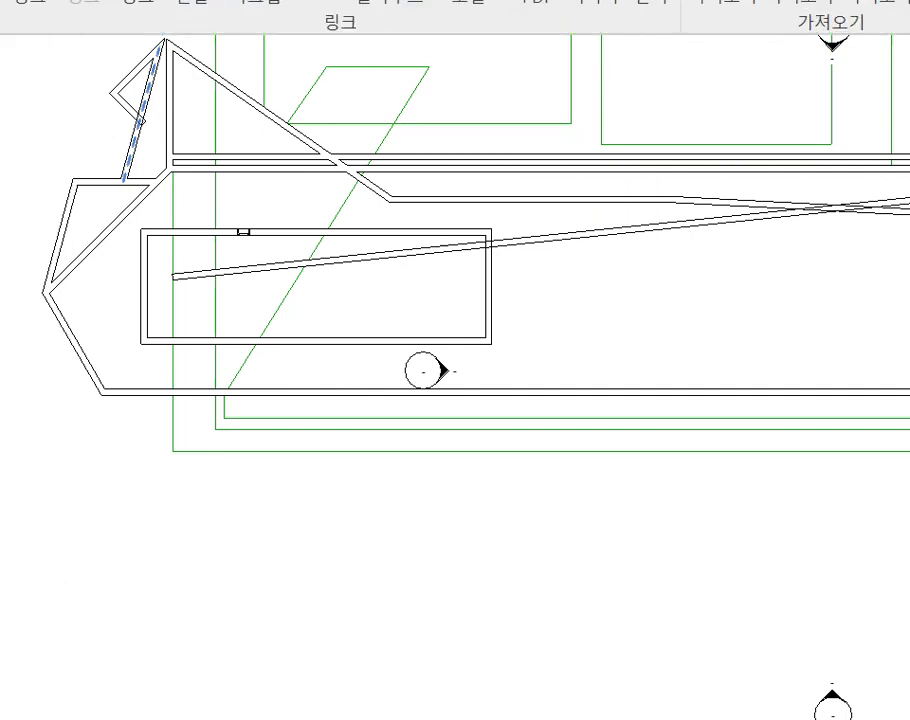
{"action": "scroll", "coordinate": [455, 18], "scroll_direction": "down", "scroll_amount": 1}
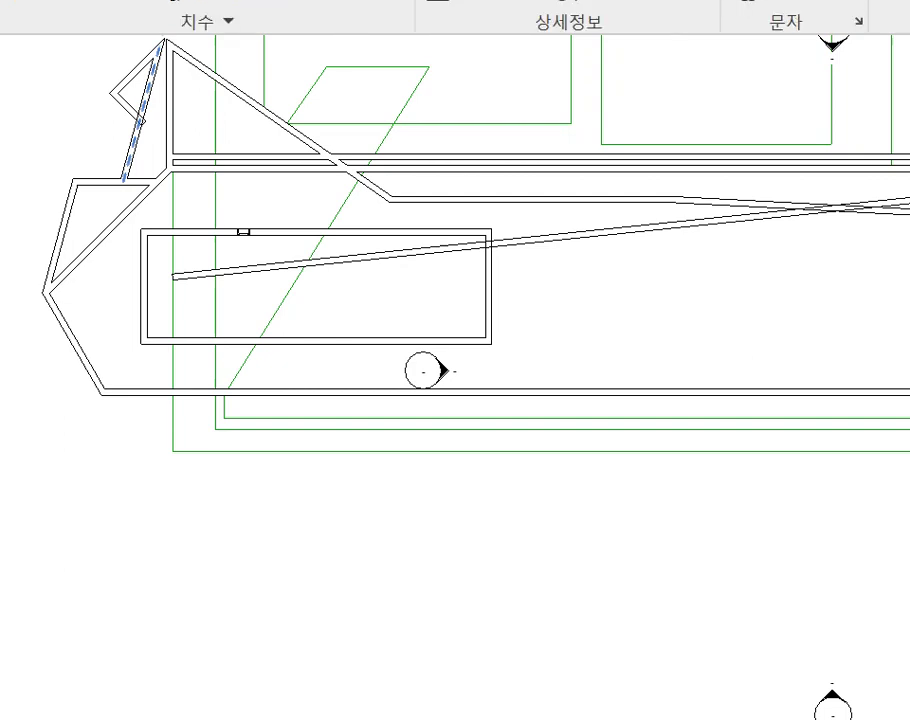
{"action": "scroll", "coordinate": [455, 18], "scroll_direction": "down", "scroll_amount": 1}
{"action": "scroll", "coordinate": [455, 18], "scroll_direction": "down", "scroll_amount": 1}
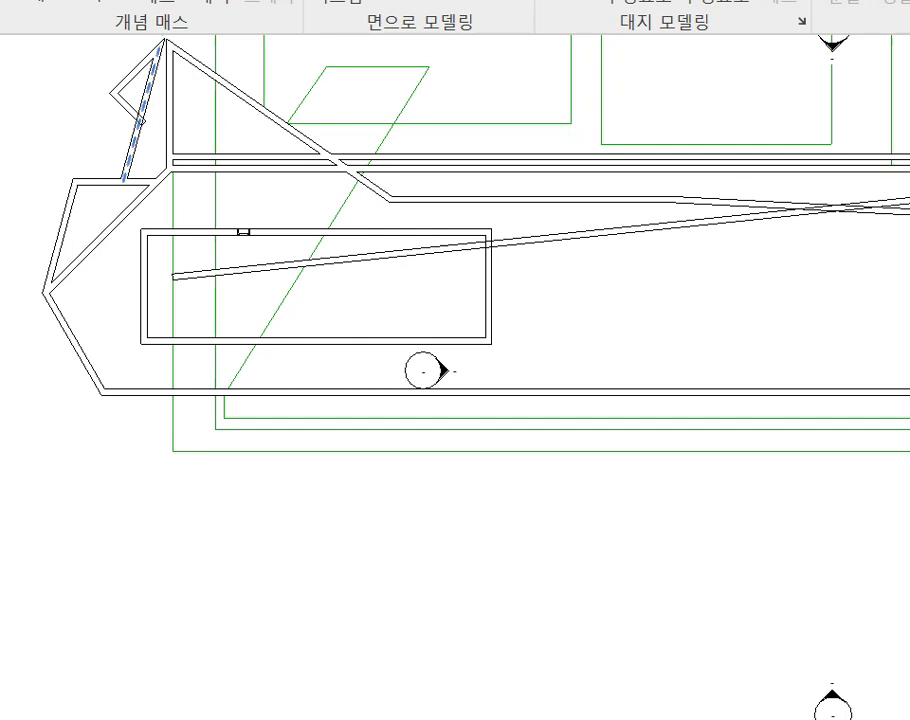
{"action": "scroll", "coordinate": [455, 18], "scroll_direction": "down", "scroll_amount": 1}
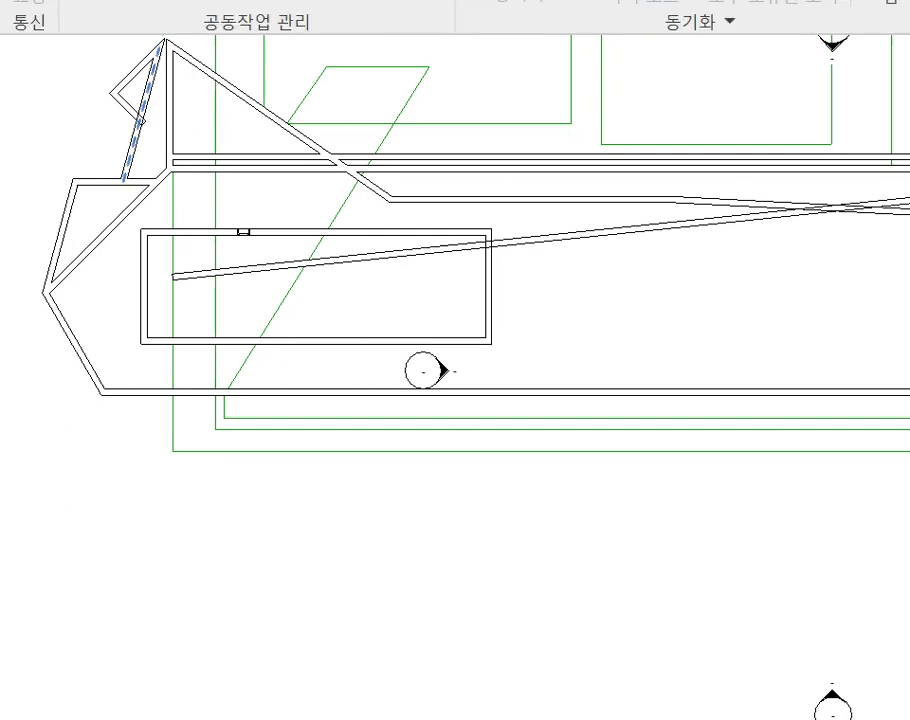
{"action": "scroll", "coordinate": [455, 18], "scroll_direction": "down", "scroll_amount": 1}
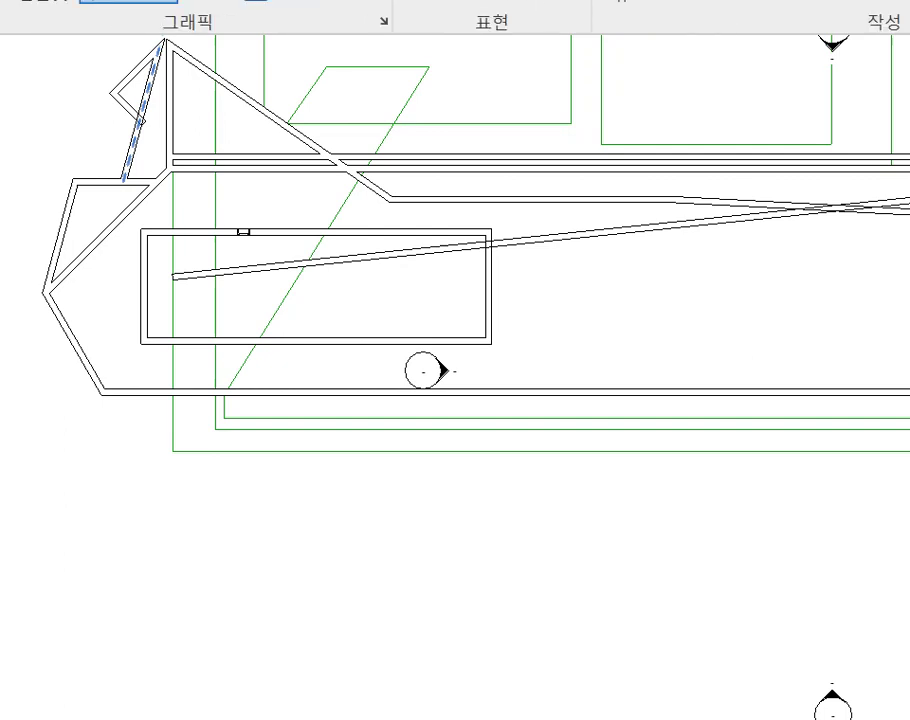
{"action": "scroll", "coordinate": [455, 18], "scroll_direction": "down", "scroll_amount": 1}
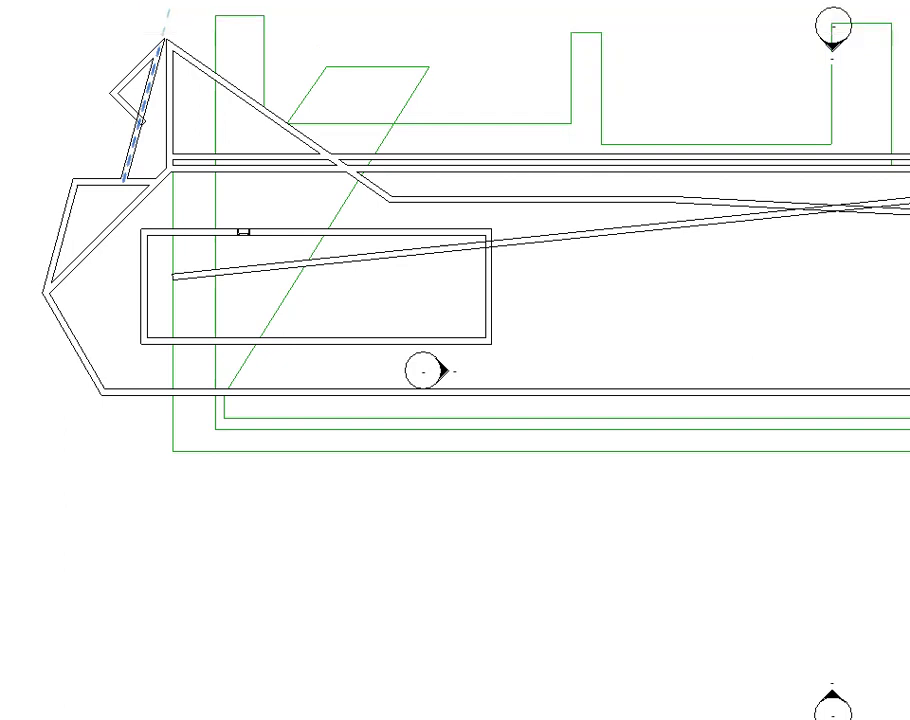
Try to save the current project as a Revit template.
{"action": "key", "text": "alt+f"}
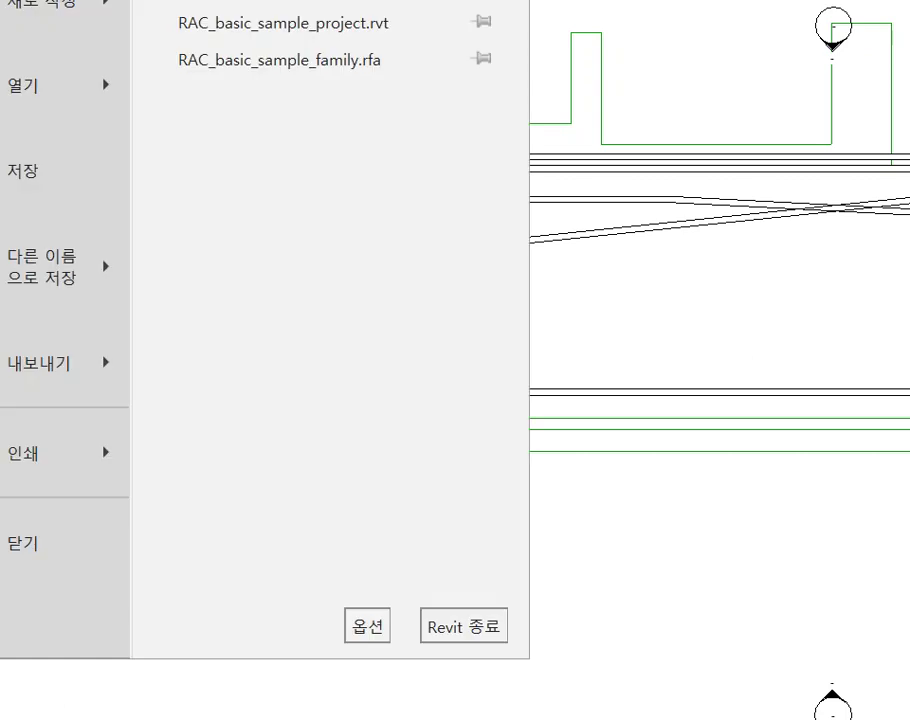
{"action": "mouse_move", "coordinate": [60, 255]}
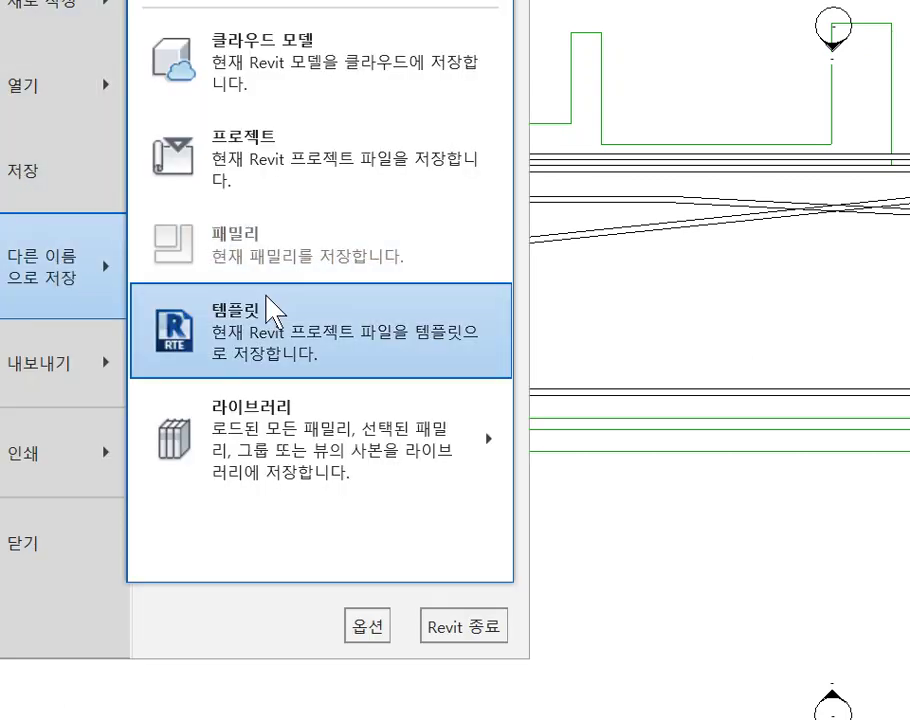
{"action": "left_click", "coordinate": [272, 310]}
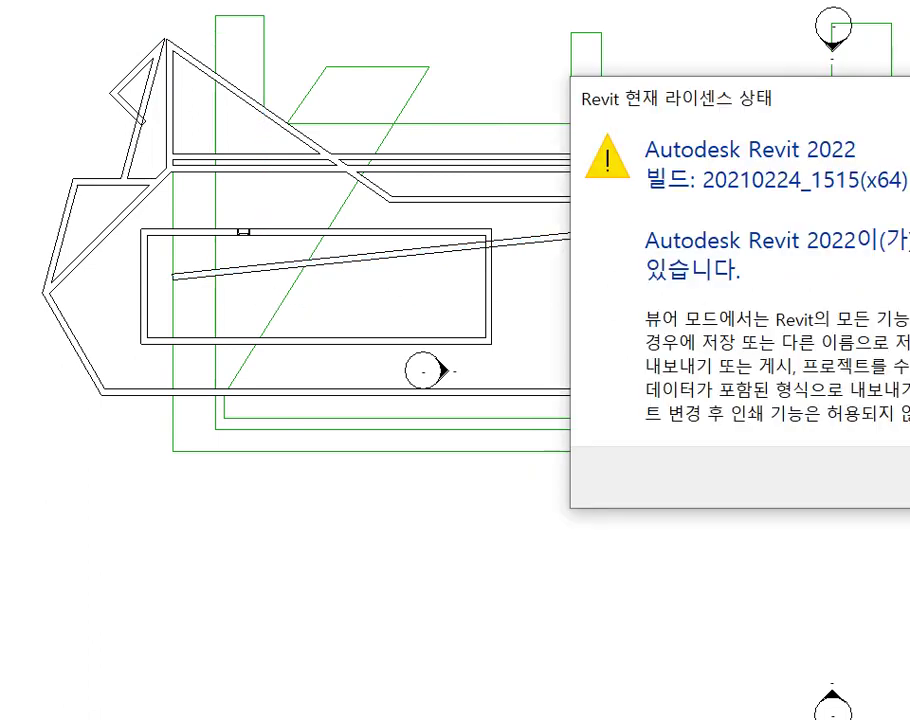
{"action": "key", "text": "Return"}
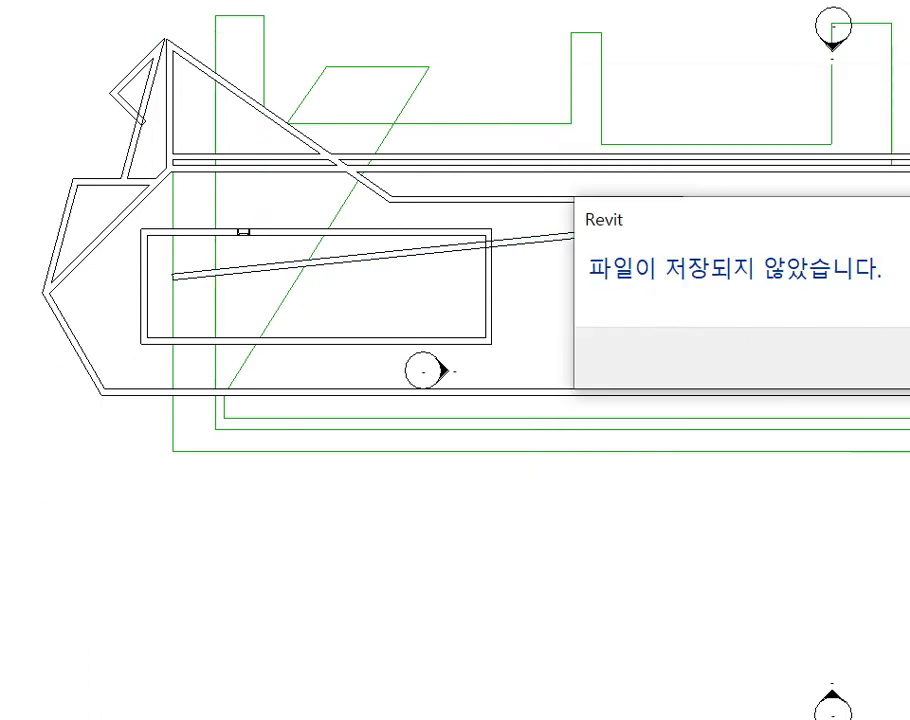
{"action": "key", "text": "Return"}
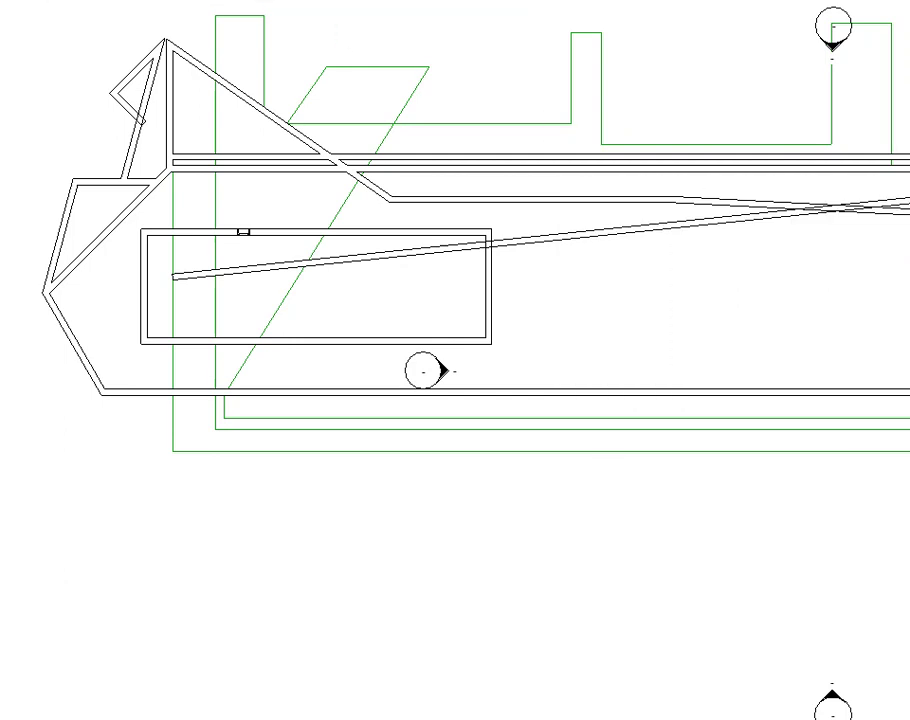
Try to save the current project file, repeating the attempt twice.
{"action": "key", "text": "ctrl+s"}
{"action": "key", "text": "Return"}
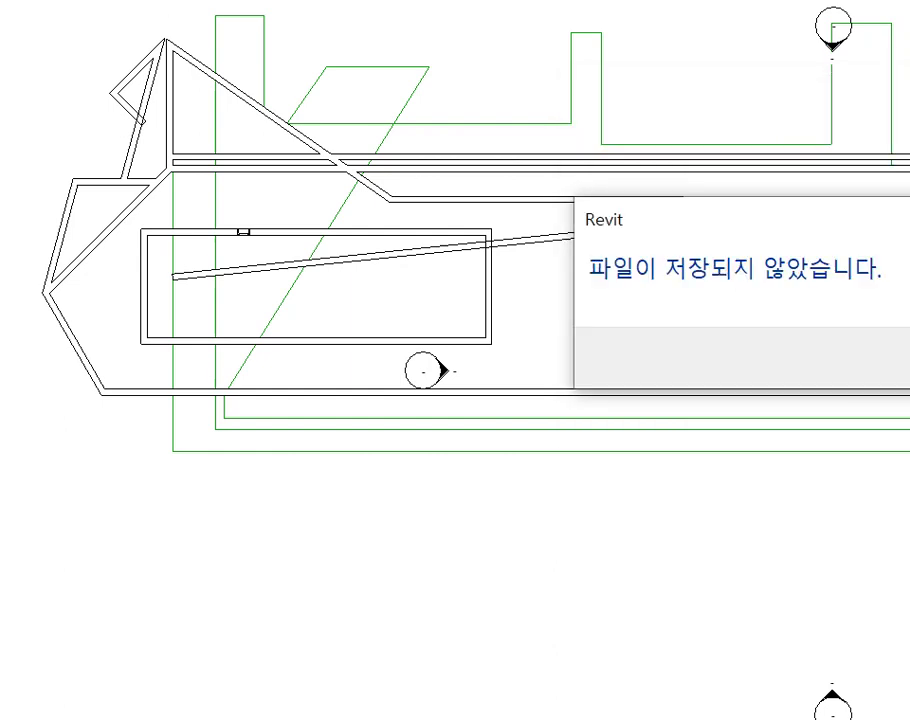
{"action": "key", "text": "Return"}
{"action": "key", "text": "alt+f"}
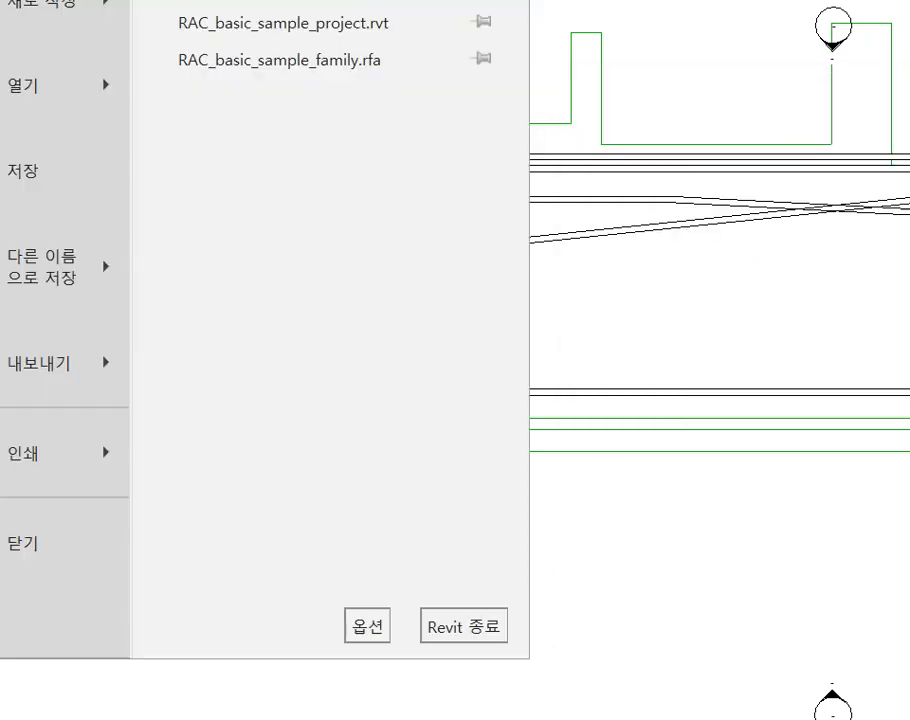
{"action": "left_click", "coordinate": [18, 172]}
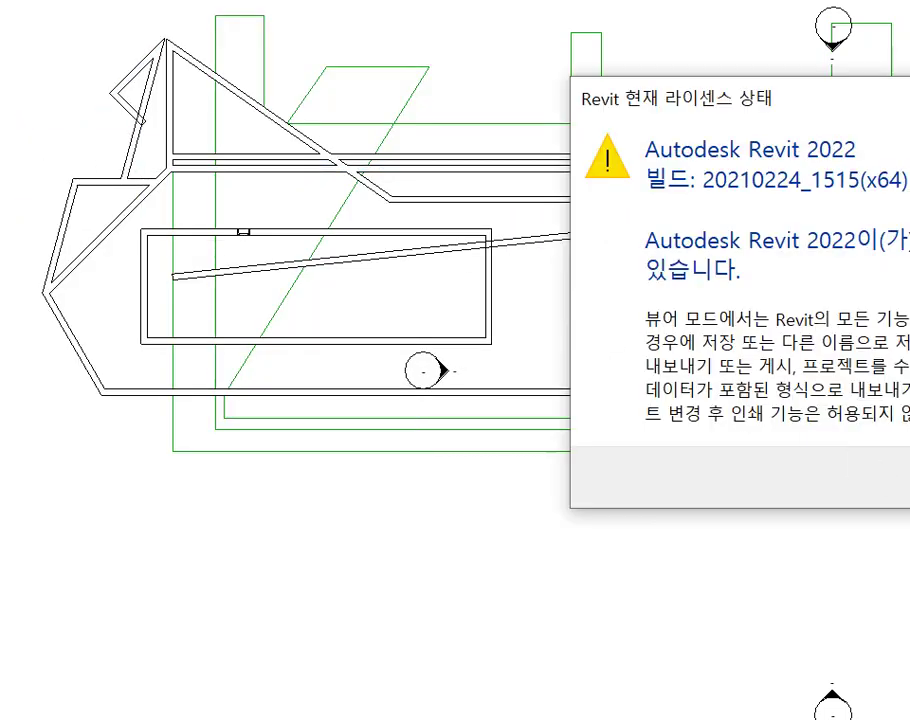
{"action": "key", "text": "Return"}
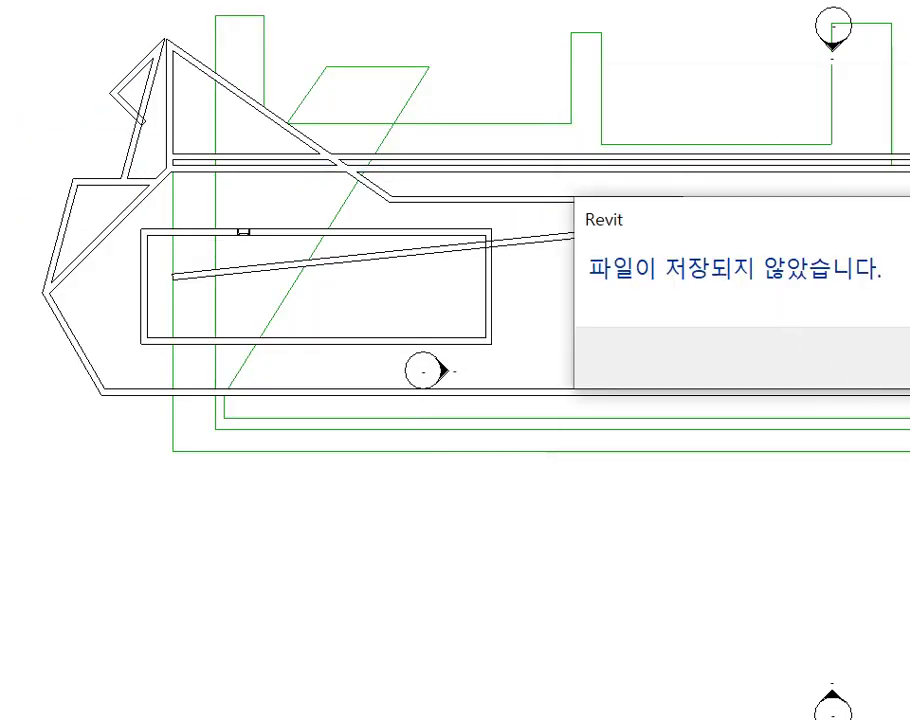
{"action": "key", "text": "Return"}
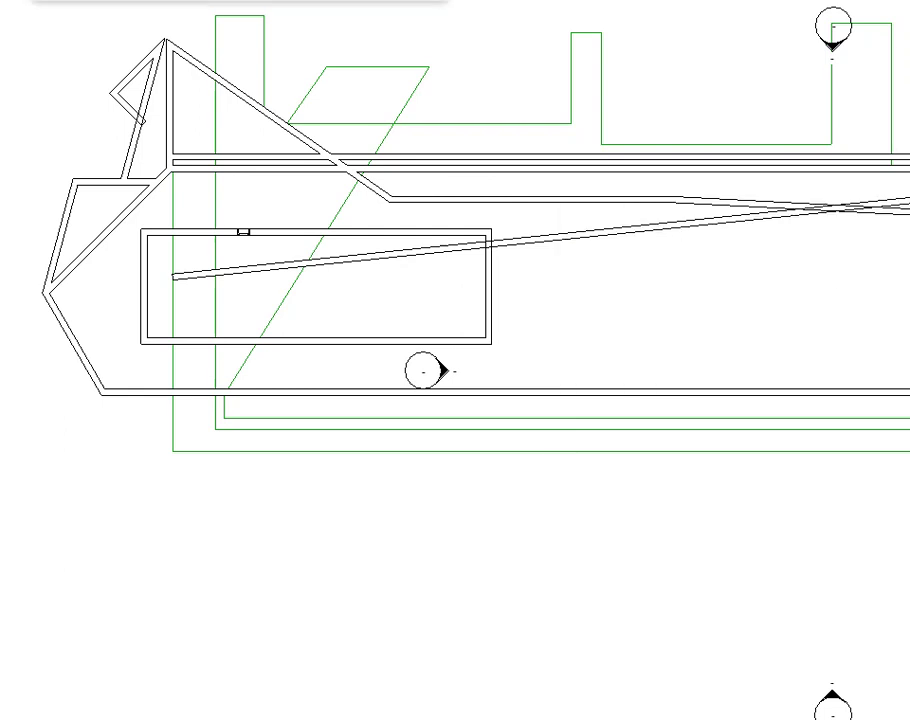
{"action": "key", "text": "ctrl+s"}
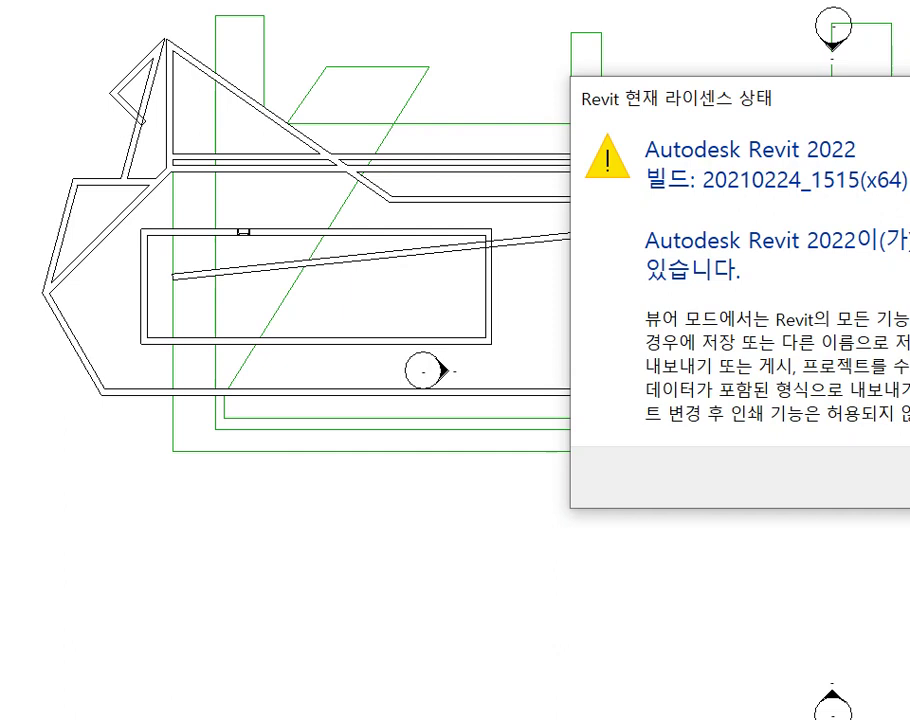
{"action": "key", "text": "Return"}
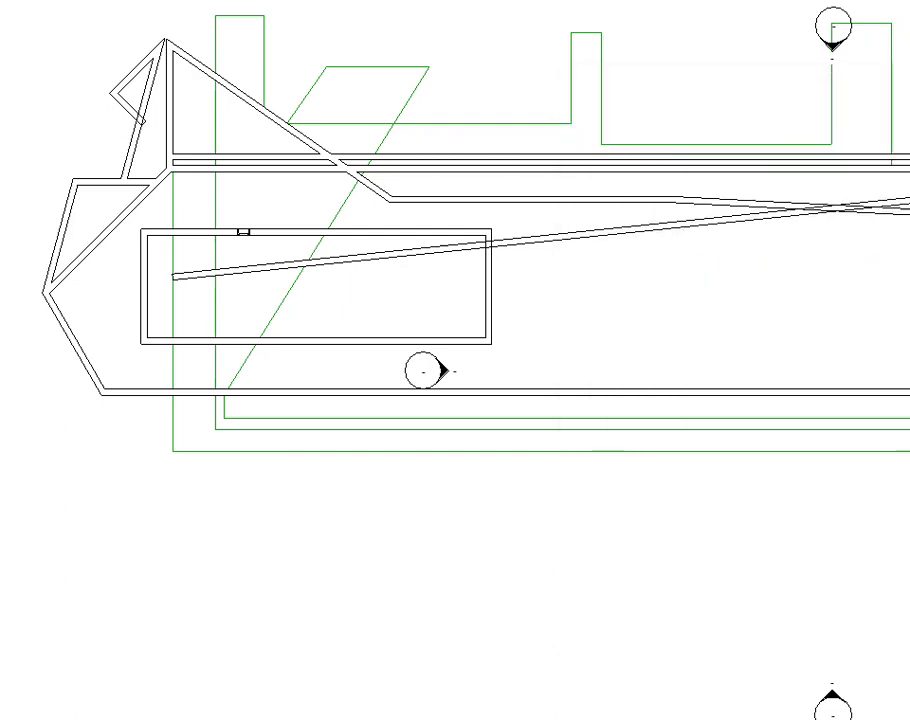
Try to export the floor plan as a PDF file, repeating the attempt once.
{"action": "key", "text": "alt+f"}
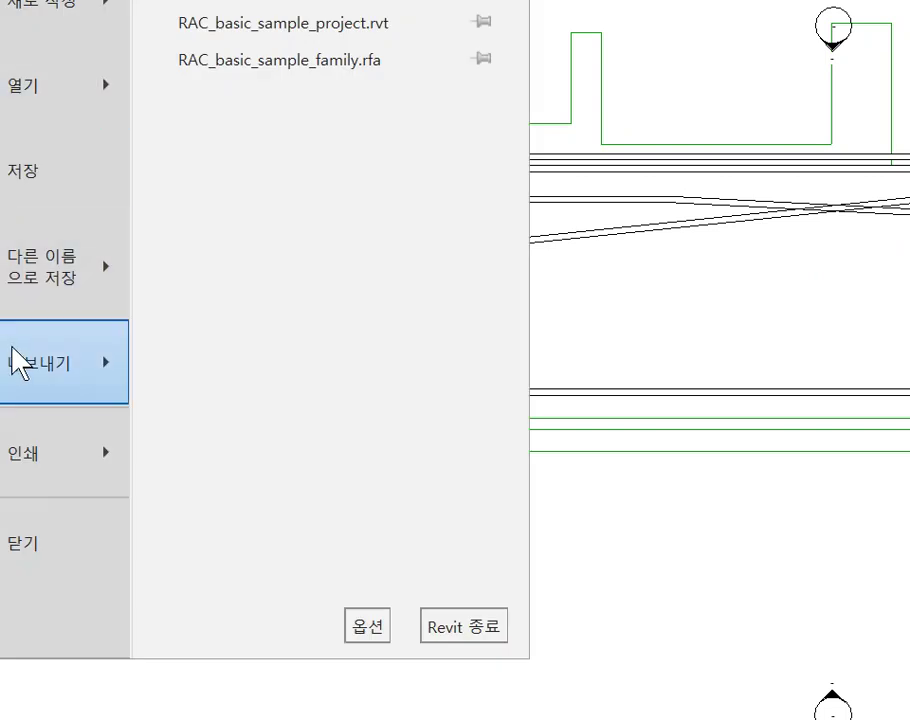
{"action": "mouse_move", "coordinate": [14, 362]}
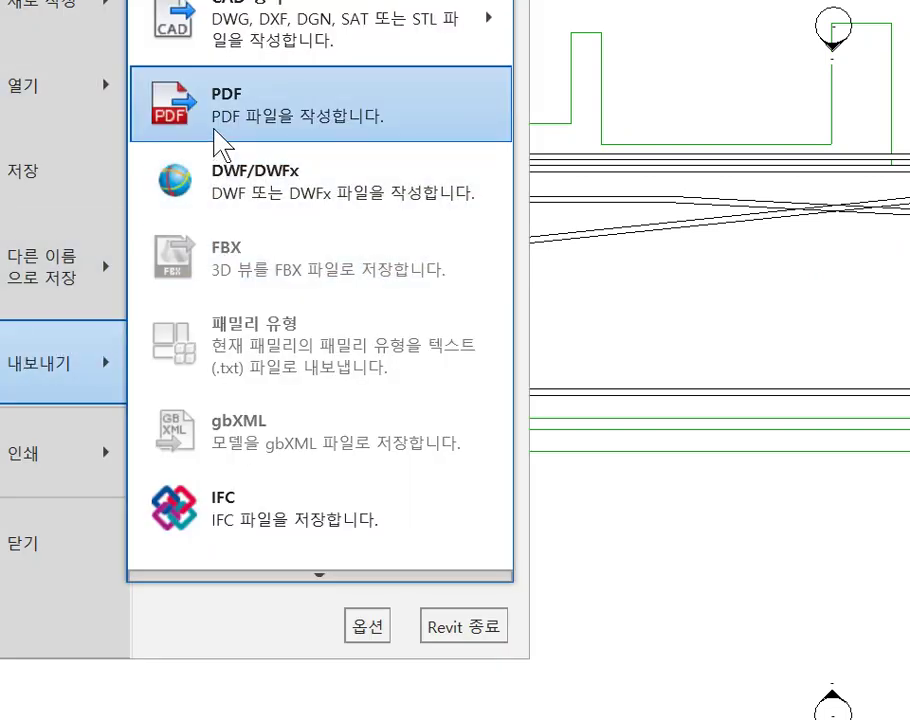
{"action": "left_click", "coordinate": [215, 130]}
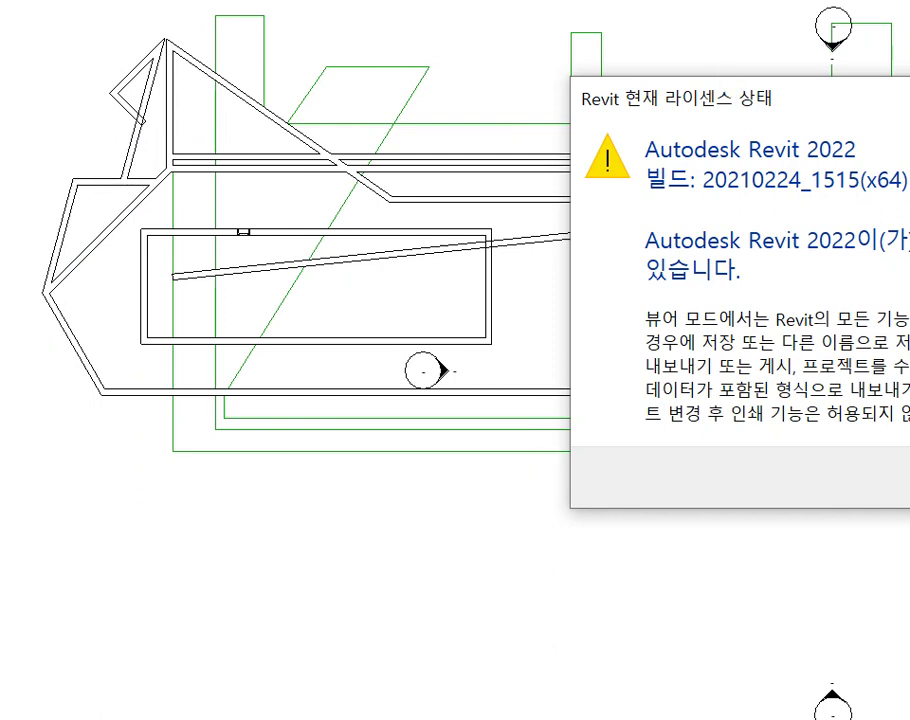
{"action": "key", "text": "Escape"}
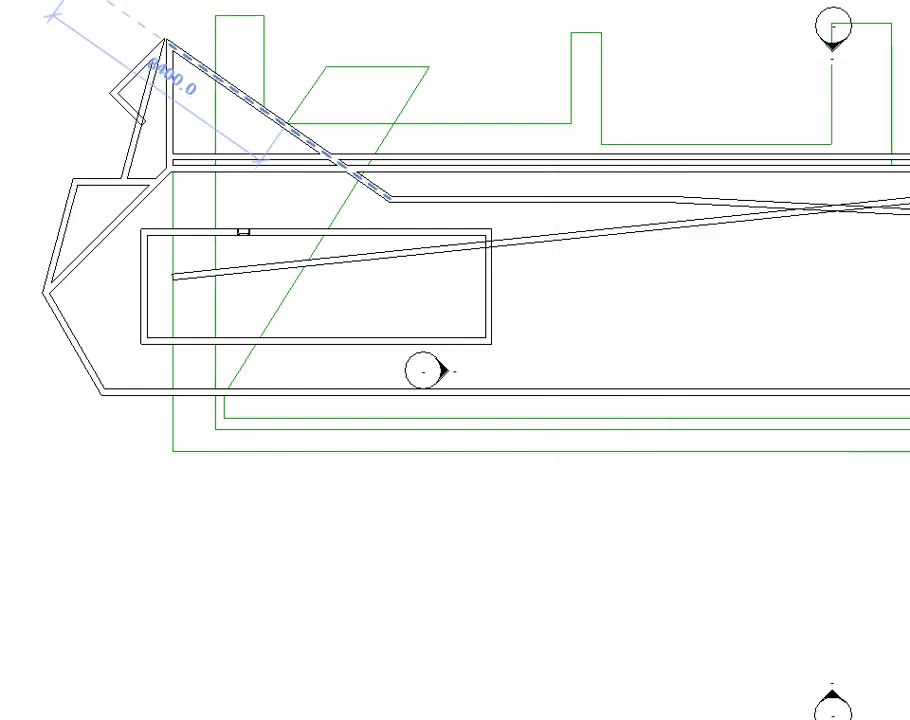
{"action": "key", "text": "alt+f"}
{"action": "mouse_move", "coordinate": [45, 5]}
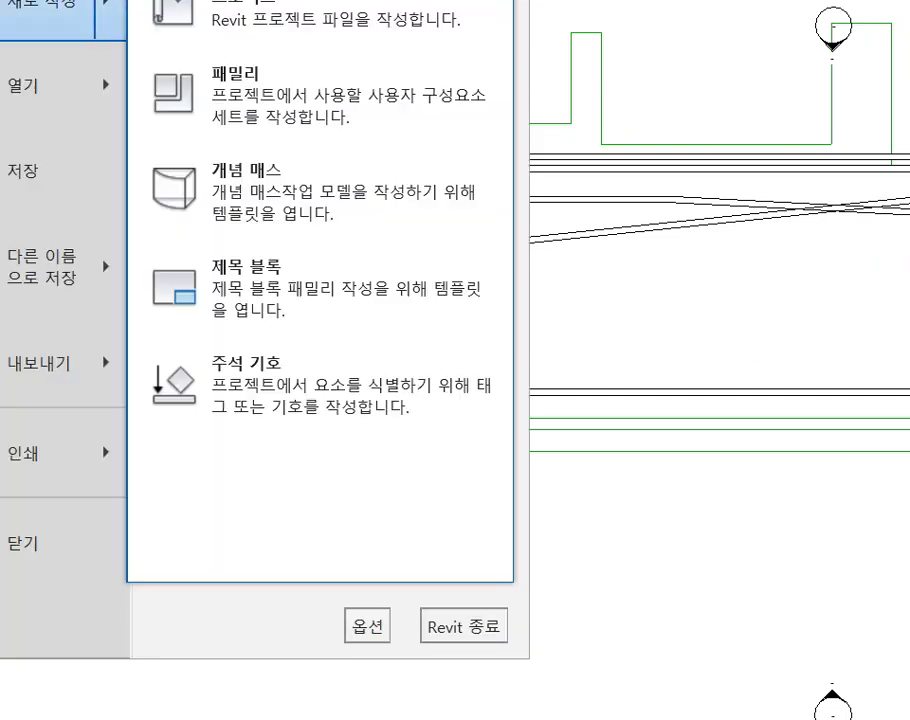
{"action": "key", "text": "Down"}
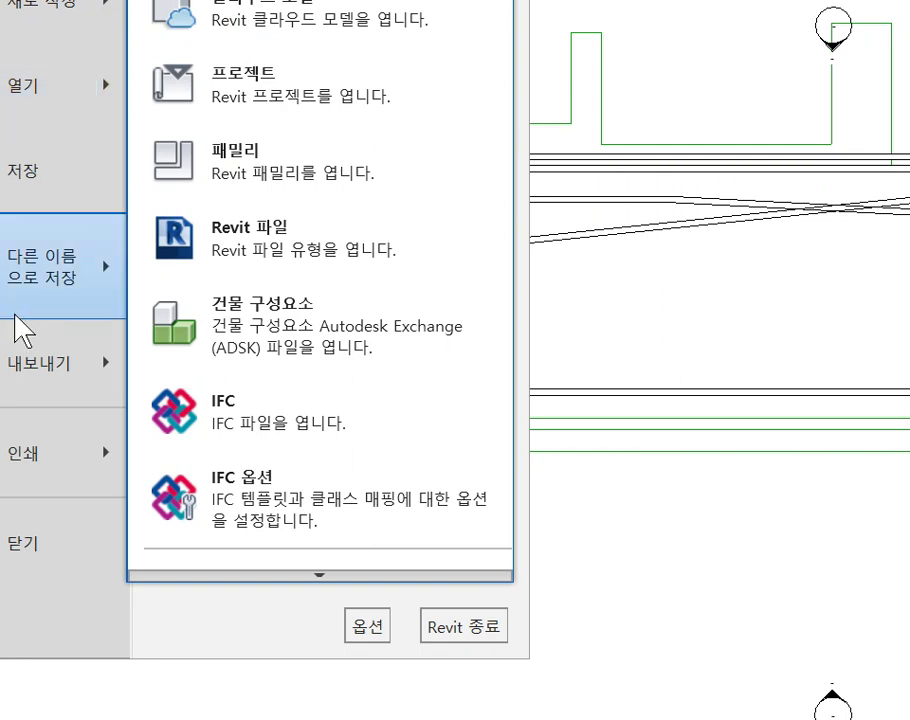
{"action": "mouse_move", "coordinate": [30, 345]}
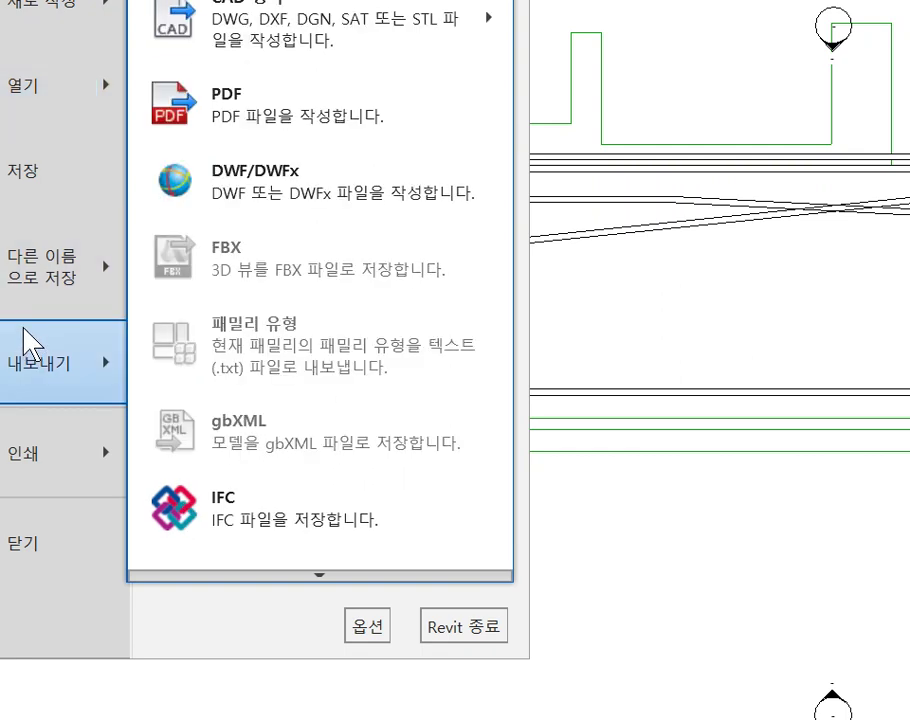
{"action": "mouse_move", "coordinate": [288, 52]}
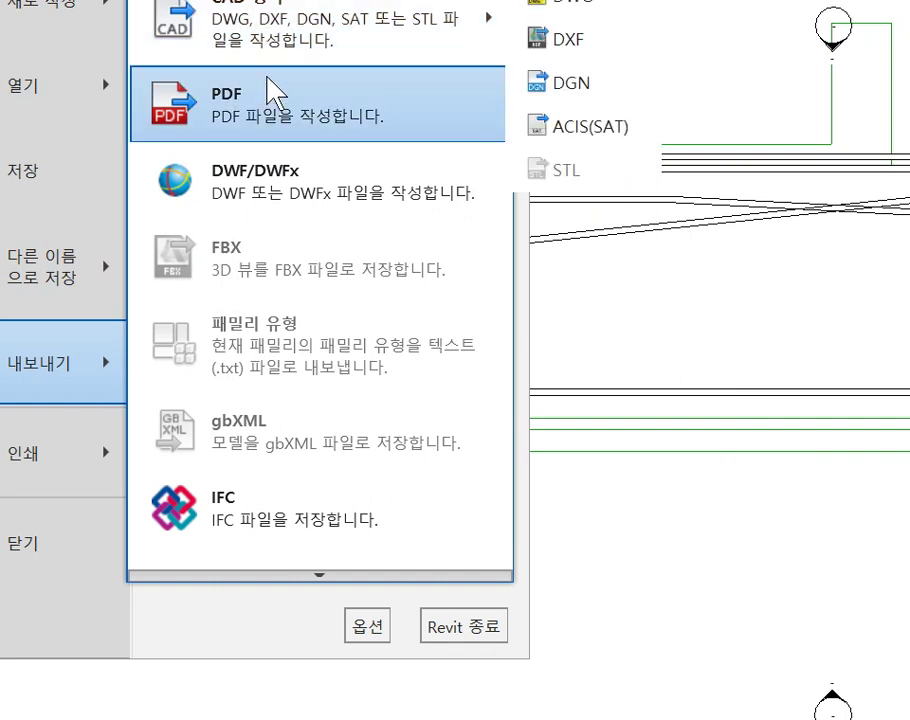
{"action": "left_click", "coordinate": [270, 88]}
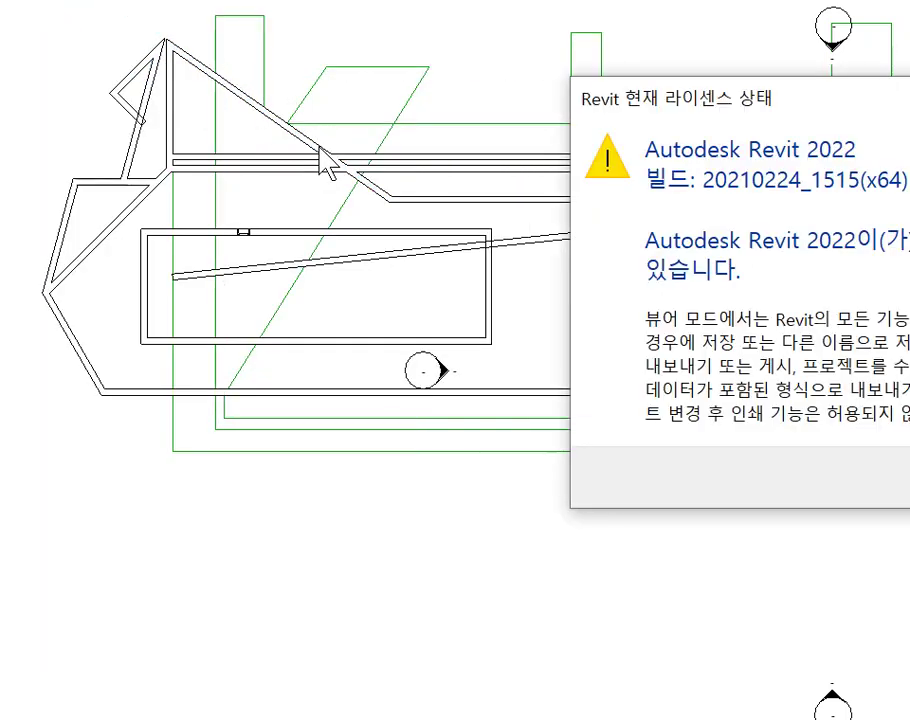
{"action": "key", "text": "Return"}
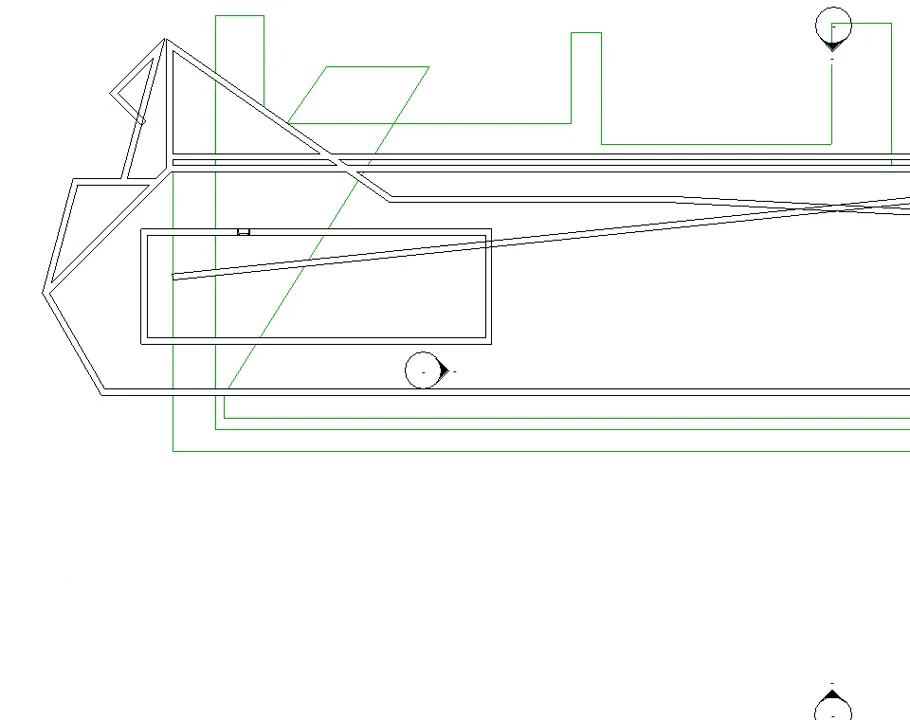
Try to export the floor plan as a DWF/DWFx file and dismiss the notices.
{"action": "key", "text": "alt+f"}
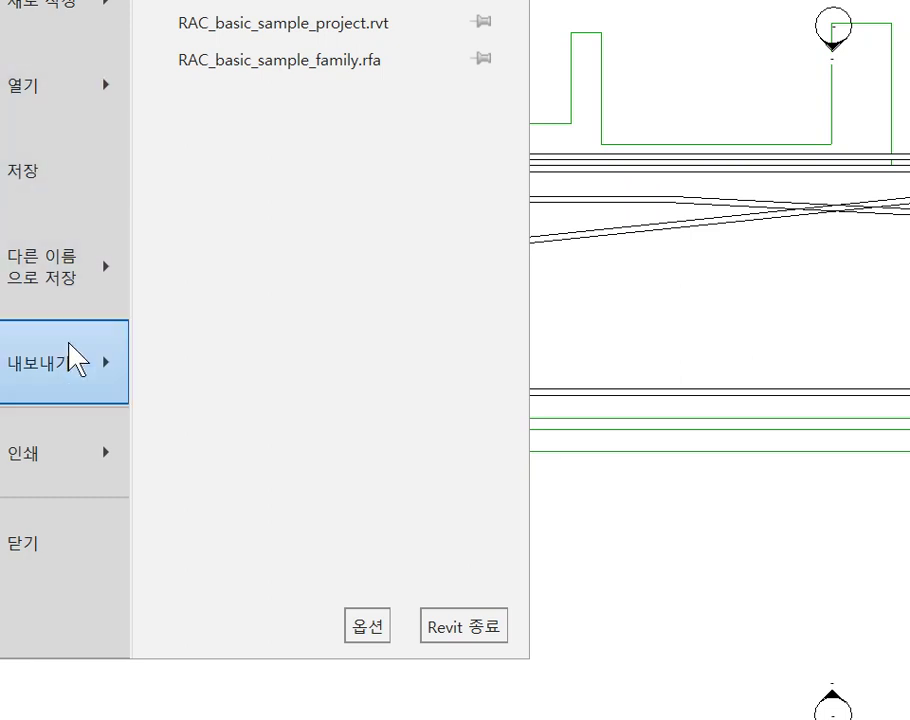
{"action": "mouse_move", "coordinate": [77, 358]}
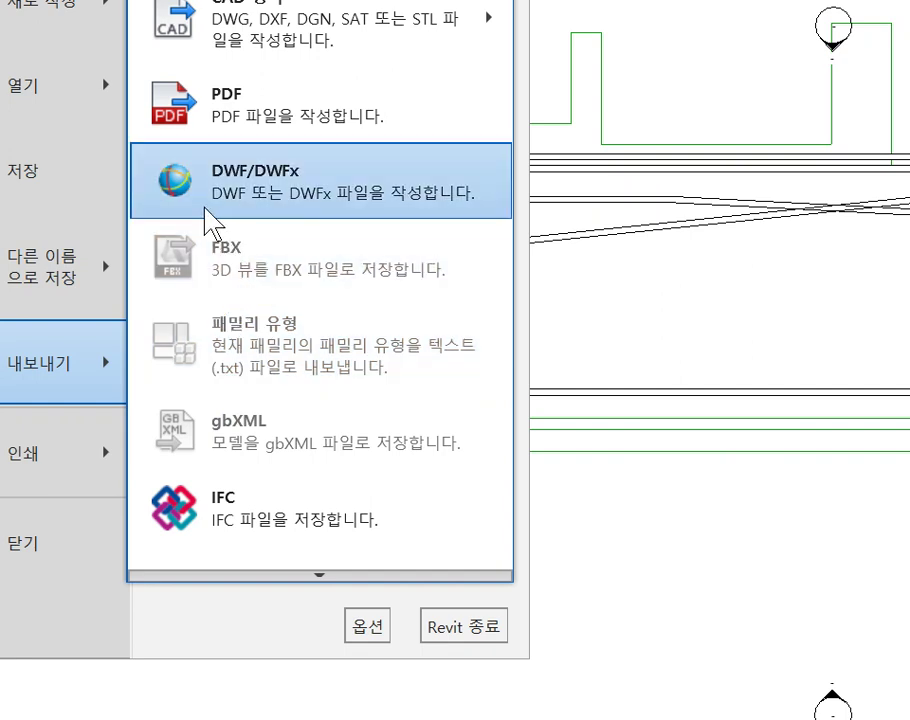
{"action": "left_click", "coordinate": [219, 175]}
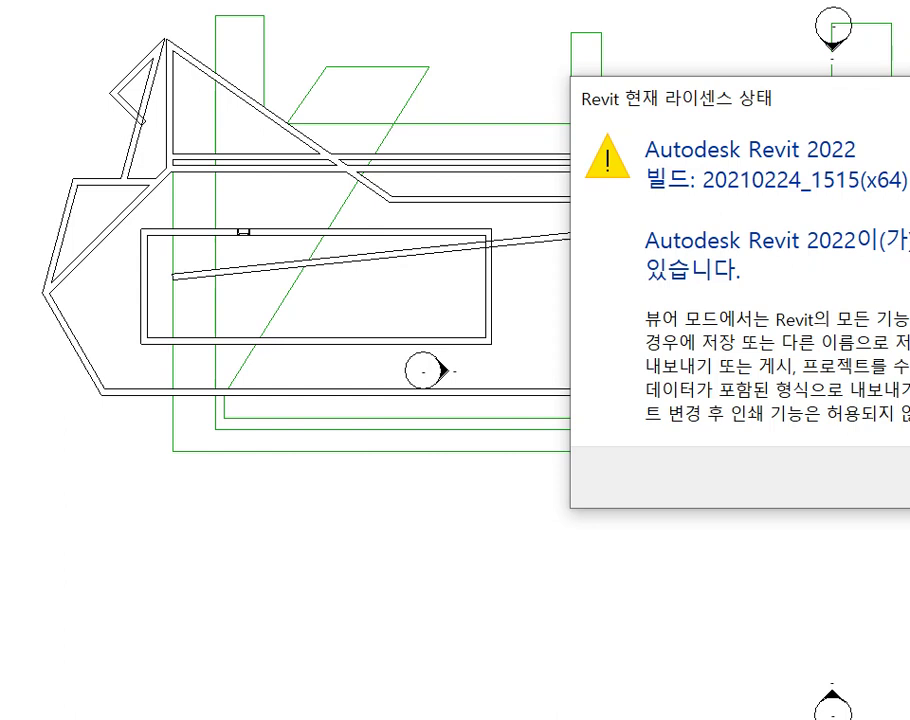
{"action": "key", "text": "Escape"}
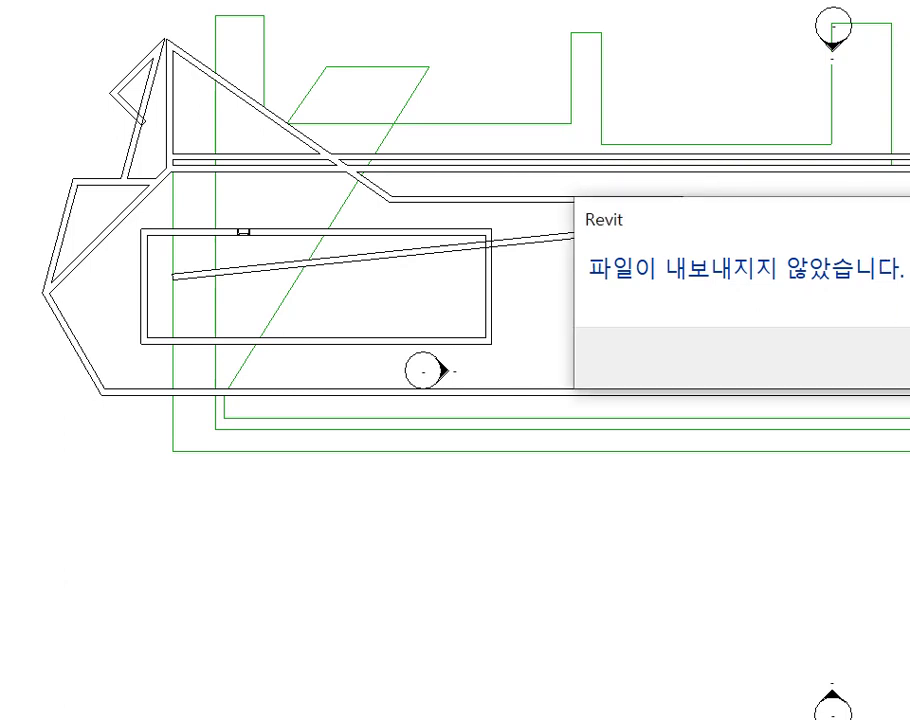
{"action": "key", "text": "Escape"}
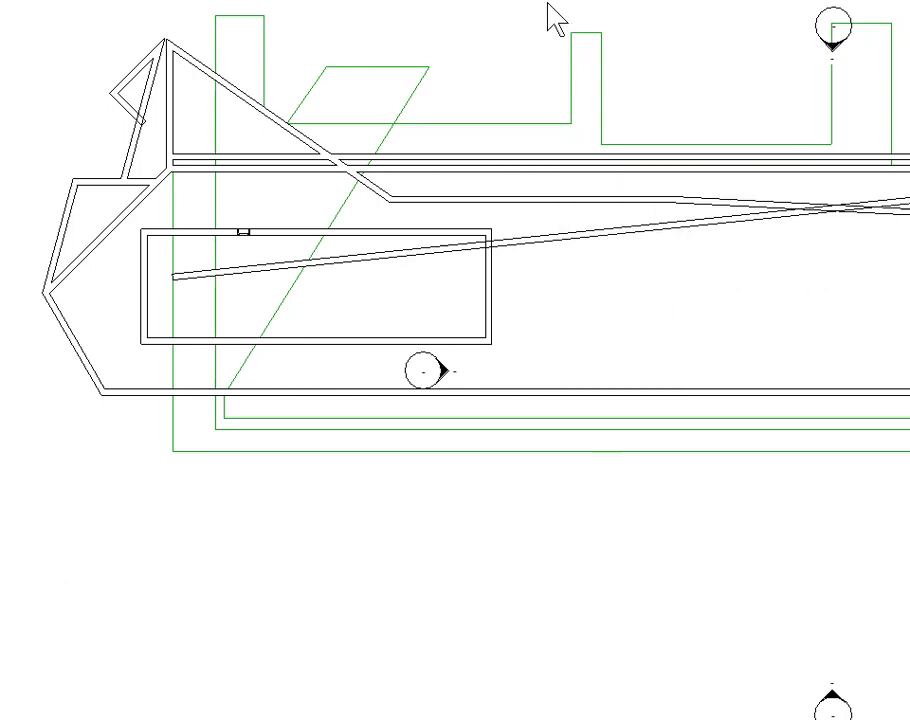
Try to save the project once more, dismiss the notices and leave Revit for the desktop.
{"action": "middle_click_drag", "start_coordinate": [586, 2], "coordinate": [546, 1]}
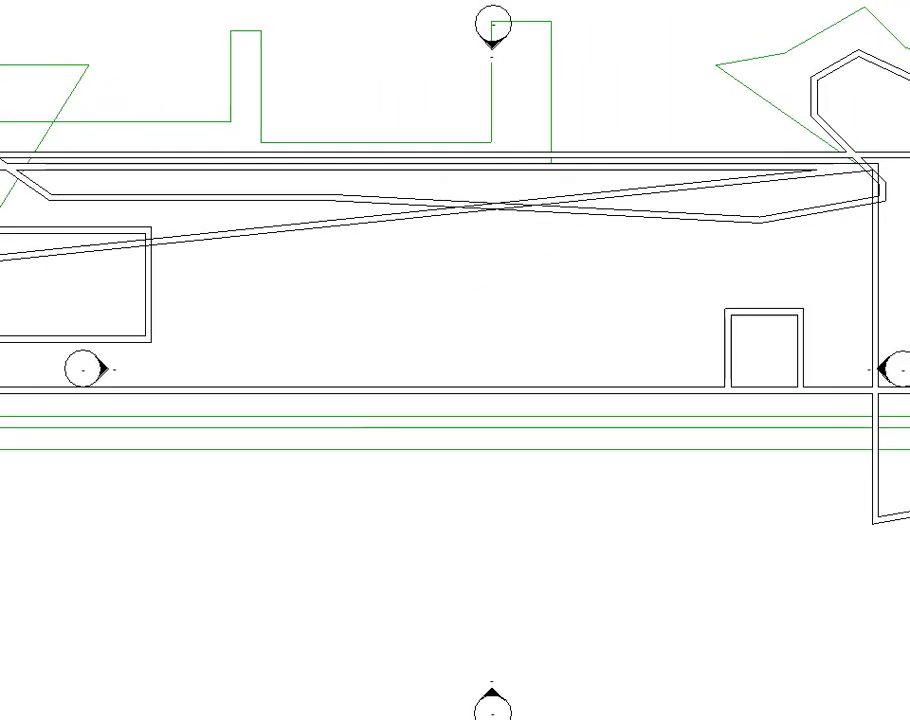
{"action": "scroll", "coordinate": [455, 15], "scroll_direction": "up", "scroll_amount": 1}
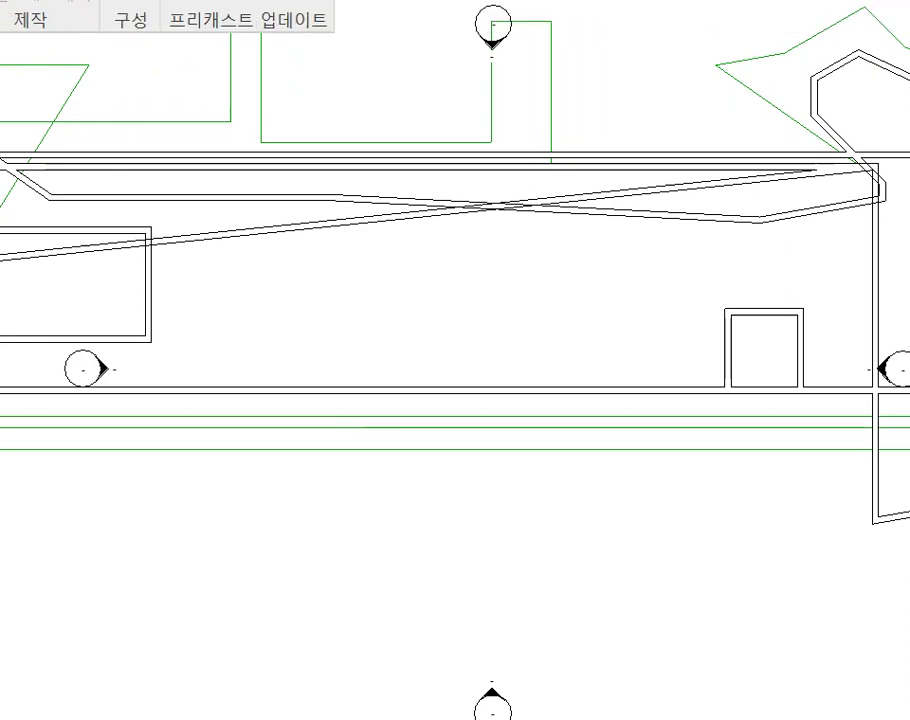
{"action": "scroll", "coordinate": [455, 15], "scroll_direction": "up", "scroll_amount": 1}
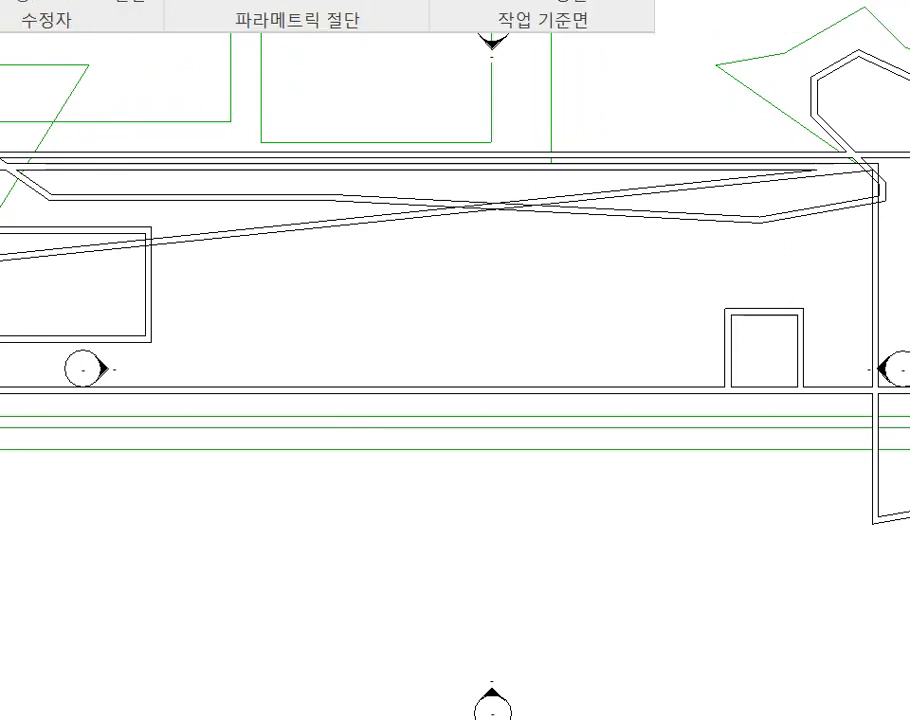
{"action": "scroll", "coordinate": [455, 15], "scroll_direction": "up", "scroll_amount": 2}
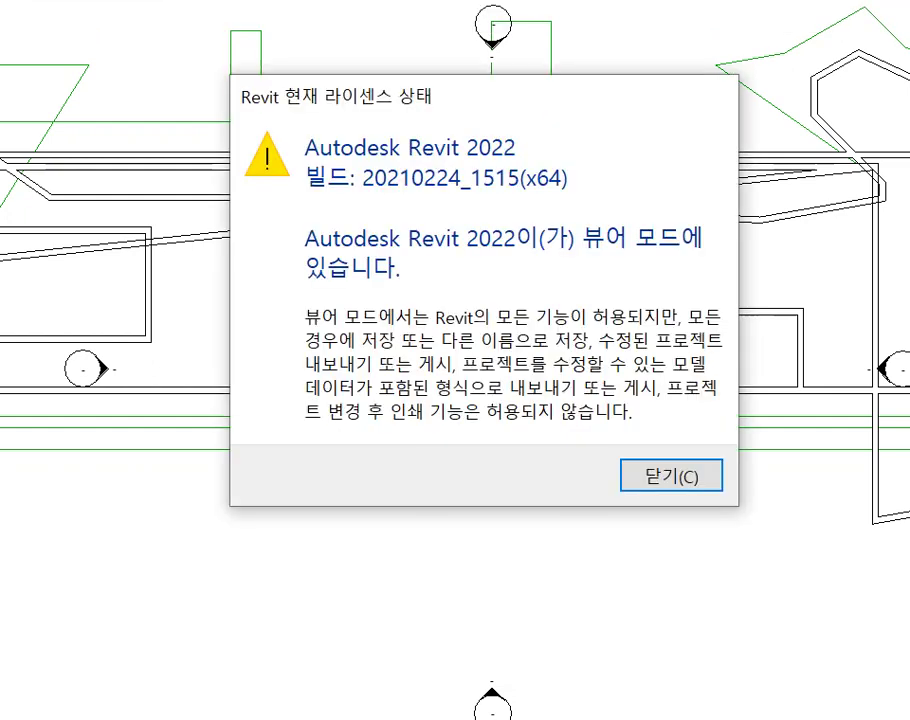
{"action": "left_click", "coordinate": [628, 478]}
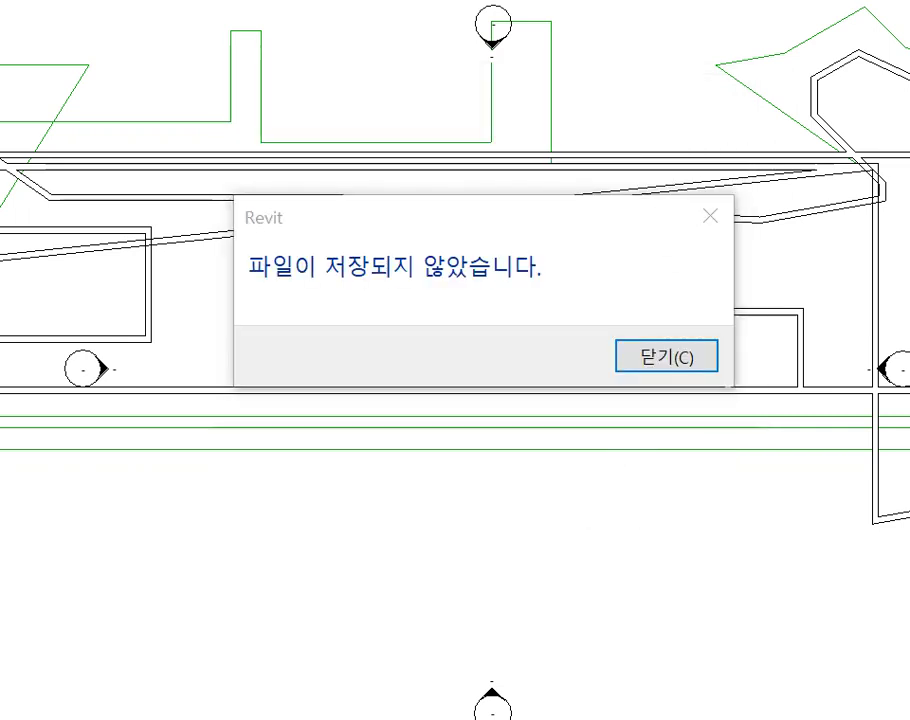
{"action": "left_click", "coordinate": [622, 352]}
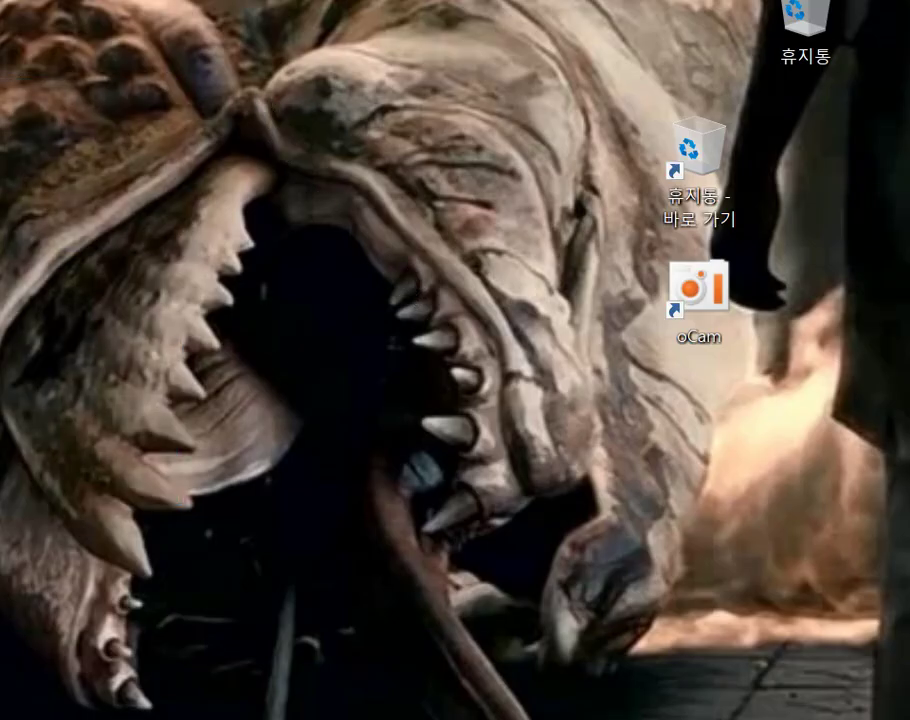
Look through the installed program folders for another program to start.
{"action": "key", "text": "super"}
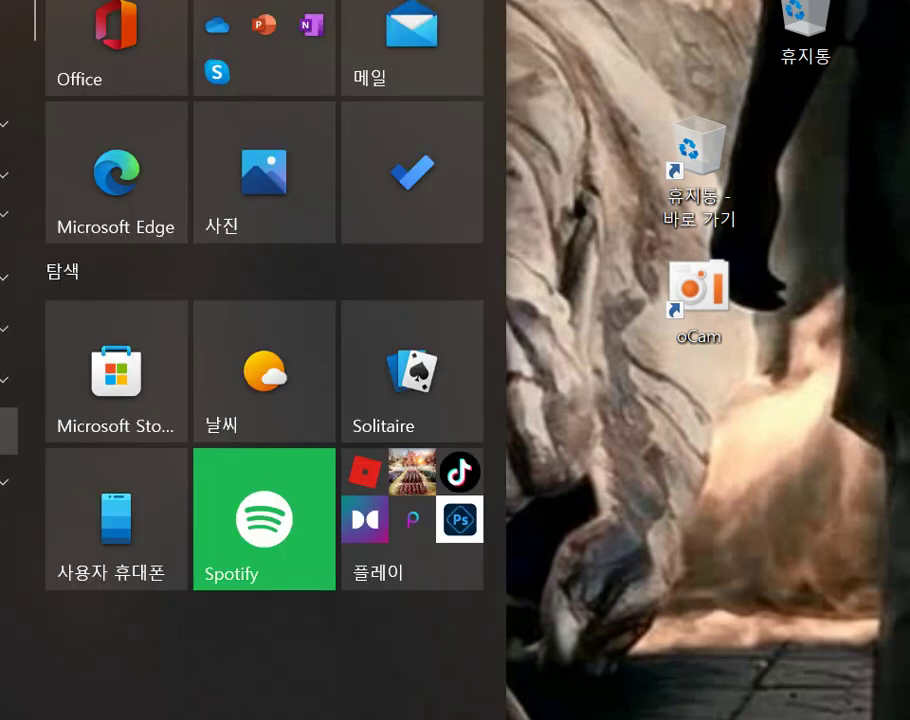
{"action": "left_click", "coordinate": [8, 380]}
{"action": "scroll", "coordinate": [8, 420], "scroll_direction": "down", "scroll_amount": 3}
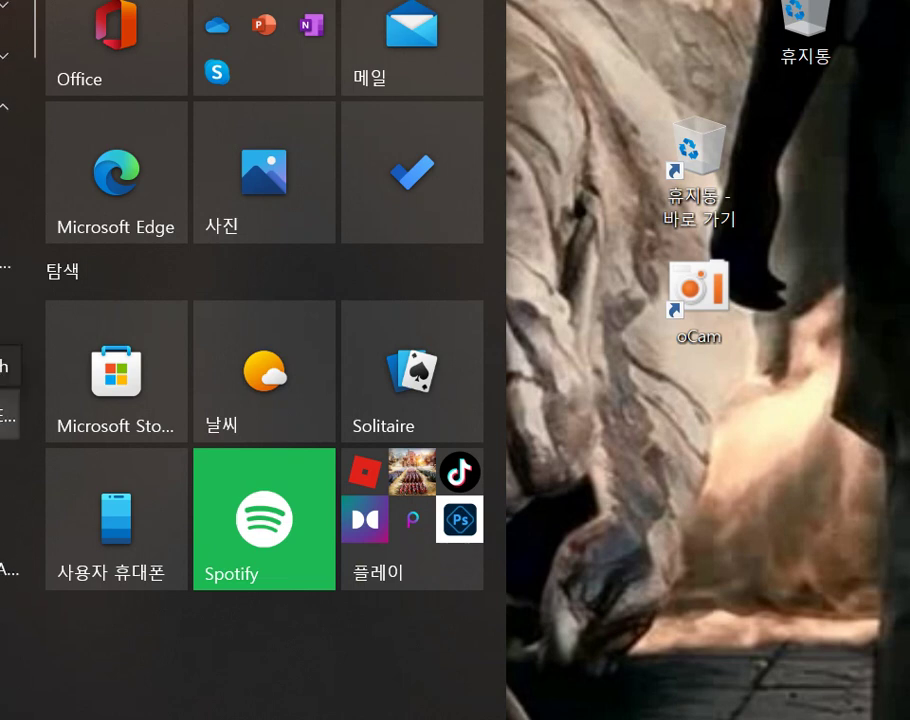
{"action": "scroll", "coordinate": [8, 345], "scroll_direction": "up", "scroll_amount": 2}
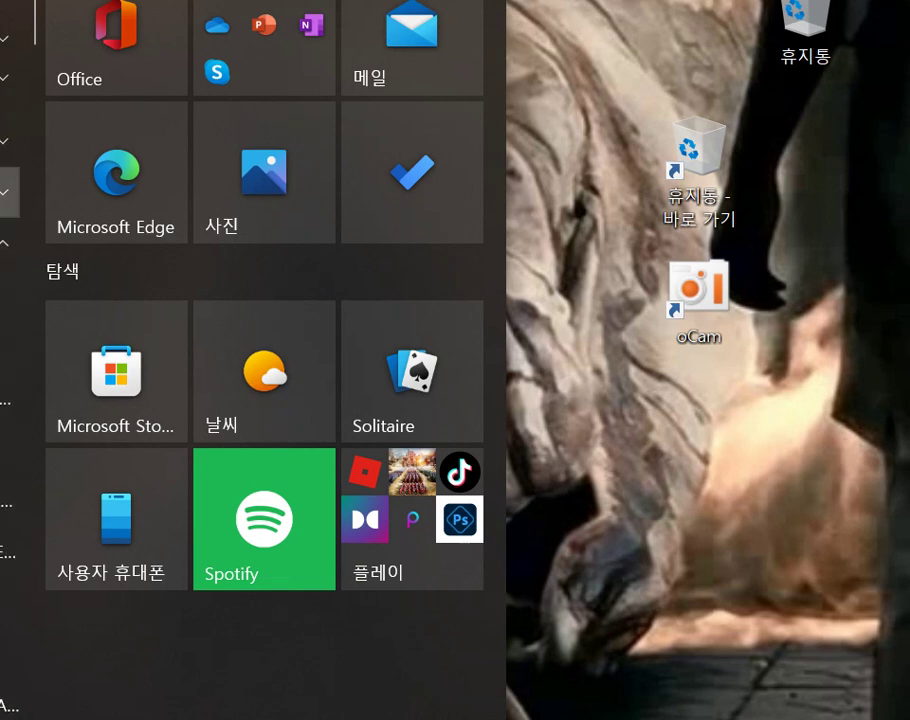
{"action": "left_click", "coordinate": [8, 192]}
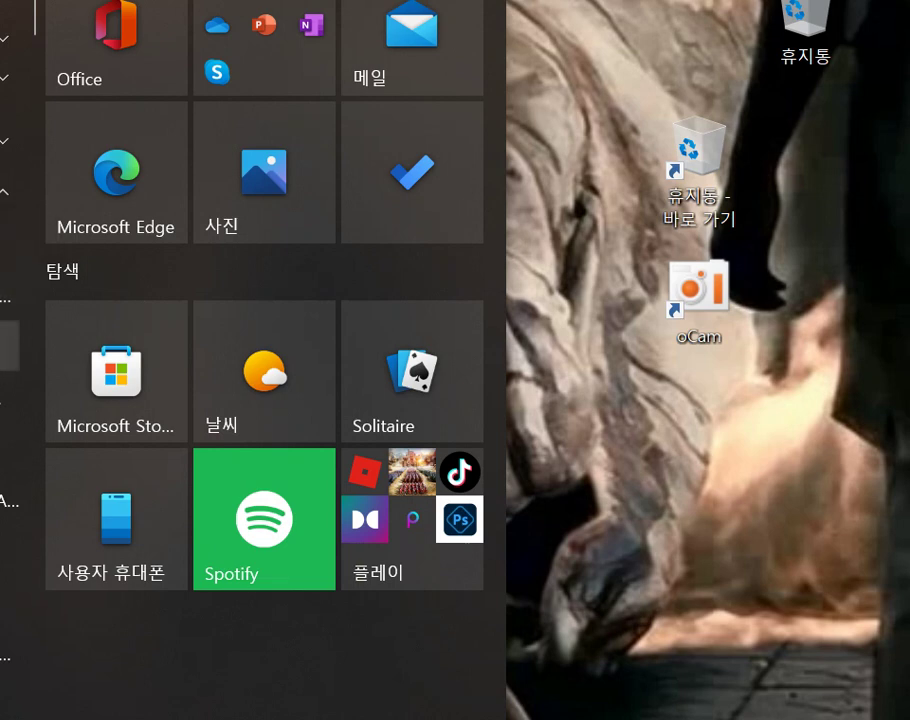
{"action": "scroll", "coordinate": [8, 330], "scroll_direction": "down", "scroll_amount": 2}
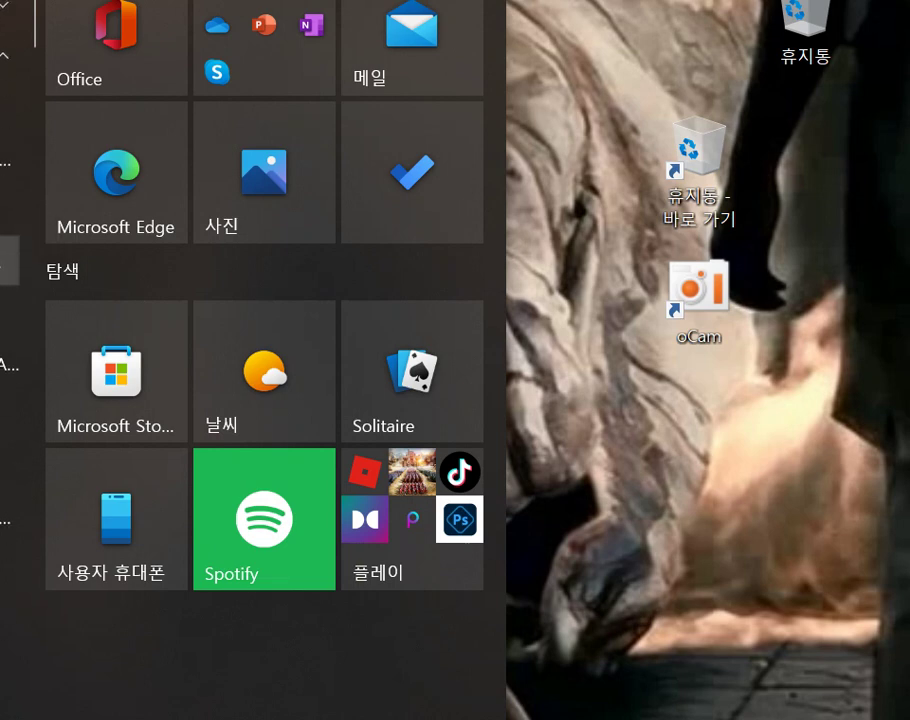
{"action": "scroll", "coordinate": [8, 320], "scroll_direction": "up", "scroll_amount": 4}
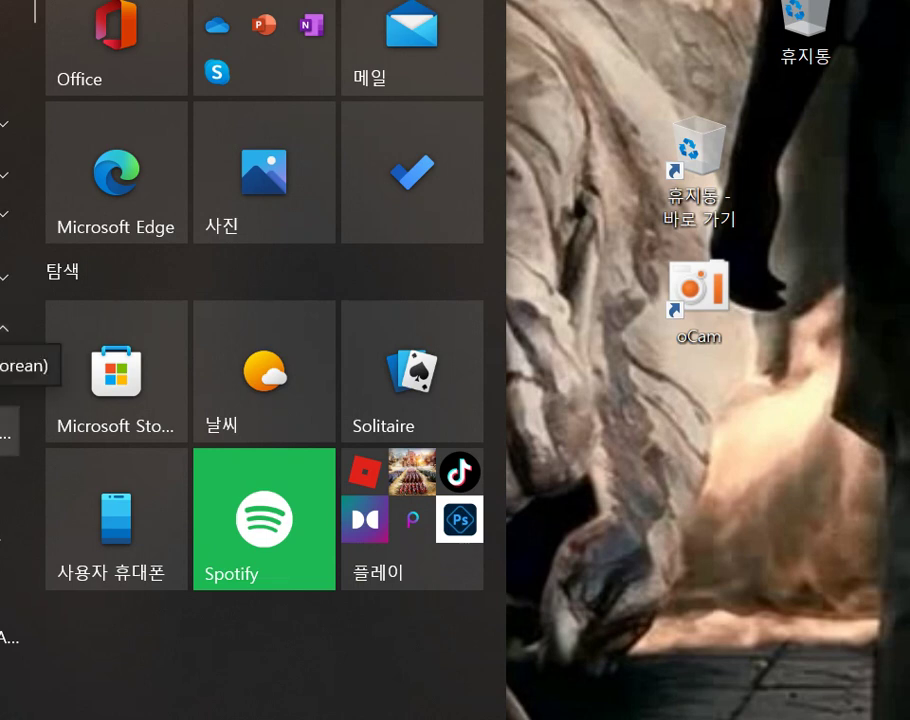
{"action": "key", "text": "Escape"}
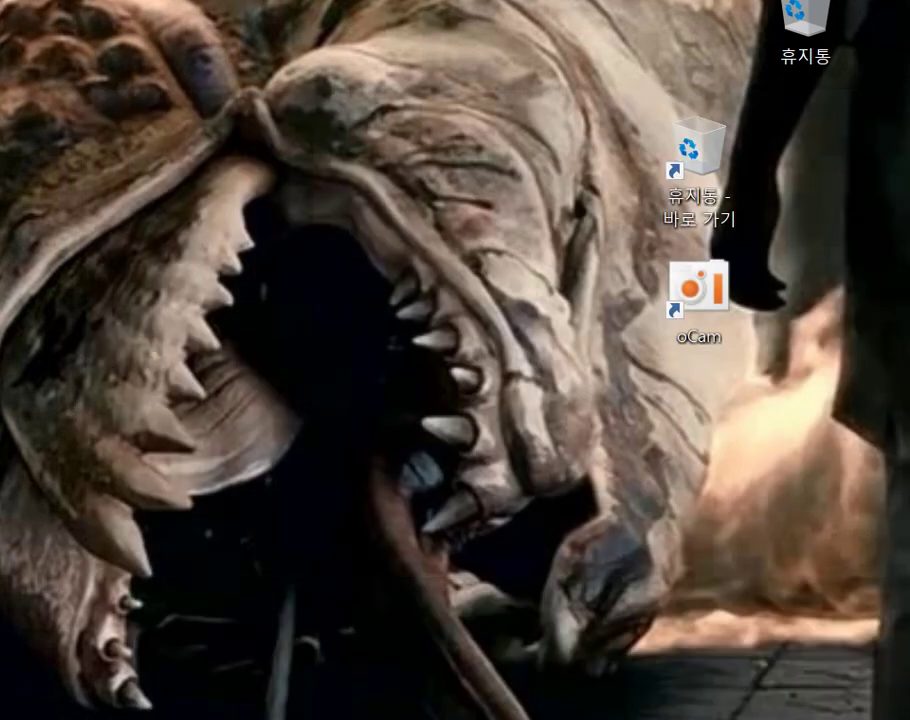
Try to start Revit 2022 from the installed programs and dismiss the licence manager error.
{"action": "key", "text": "super"}
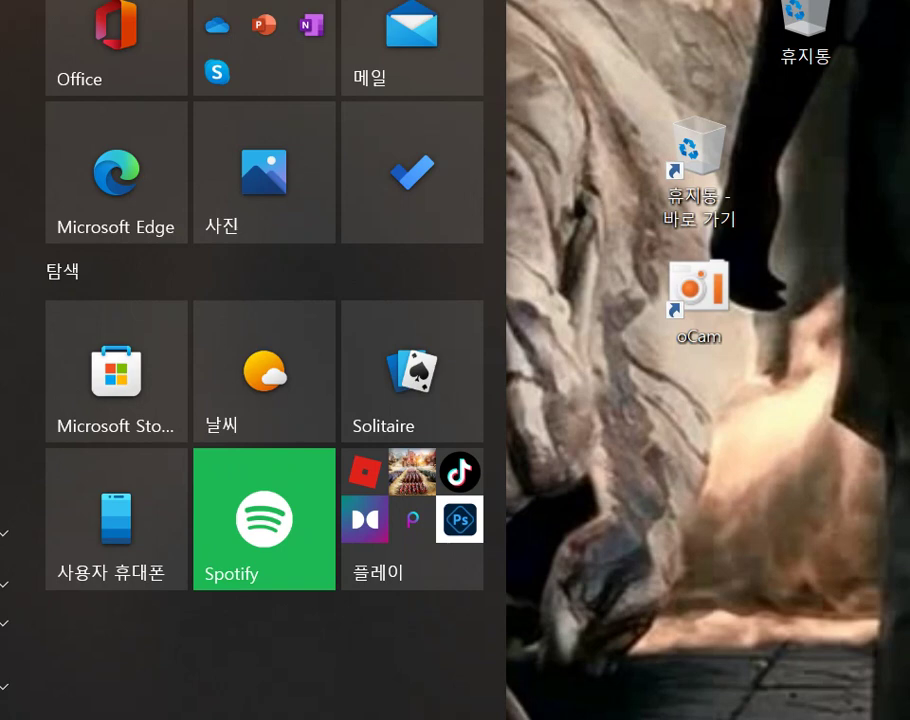
{"action": "scroll", "coordinate": [10, 500], "scroll_direction": "down", "scroll_amount": 3}
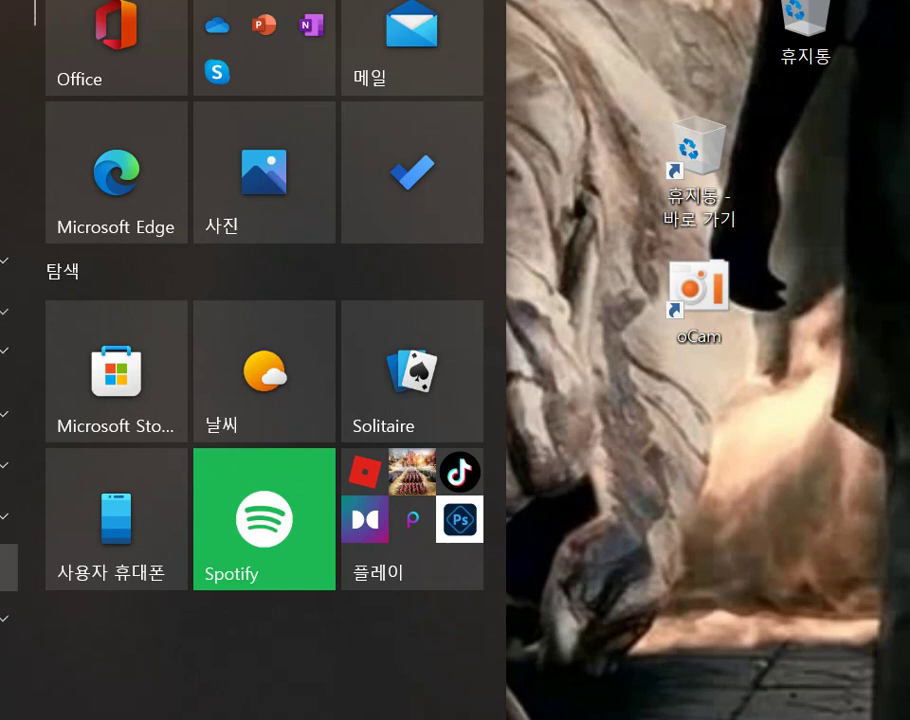
{"action": "left_click", "coordinate": [8, 516]}
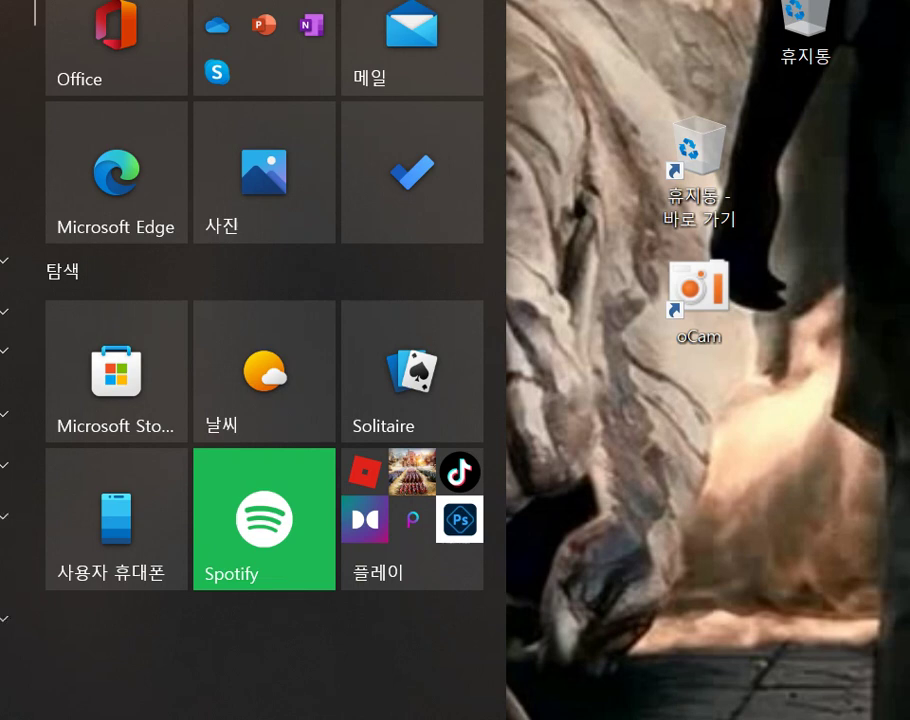
{"action": "scroll", "coordinate": [8, 550], "scroll_direction": "down", "scroll_amount": 2}
{"action": "scroll", "coordinate": [10, 450], "scroll_direction": "down", "scroll_amount": 2}
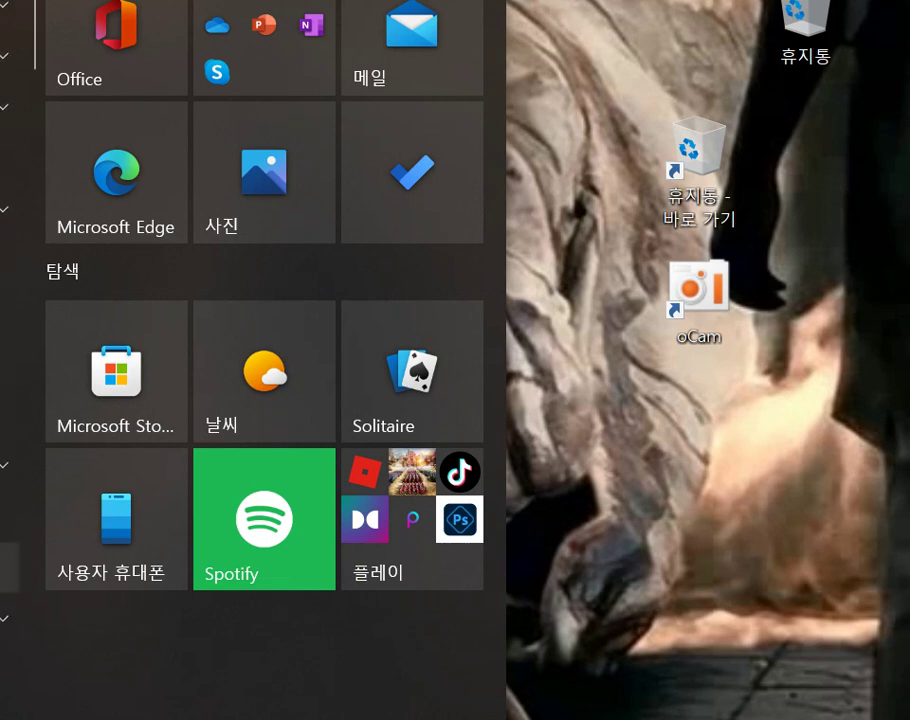
{"action": "scroll", "coordinate": [8, 450], "scroll_direction": "down", "scroll_amount": 3}
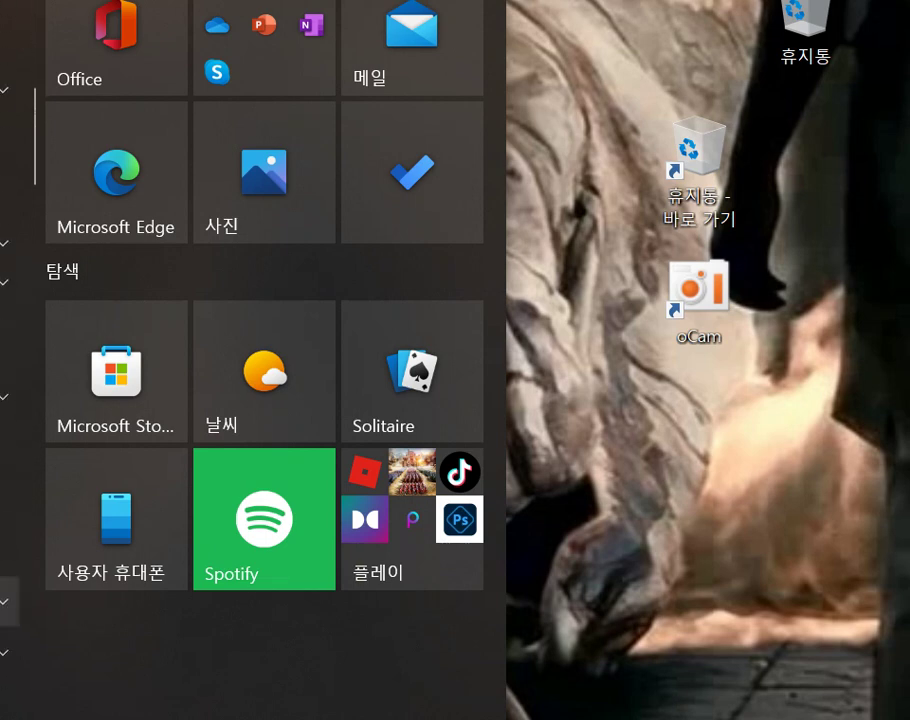
{"action": "scroll", "coordinate": [8, 500], "scroll_direction": "down", "scroll_amount": 3}
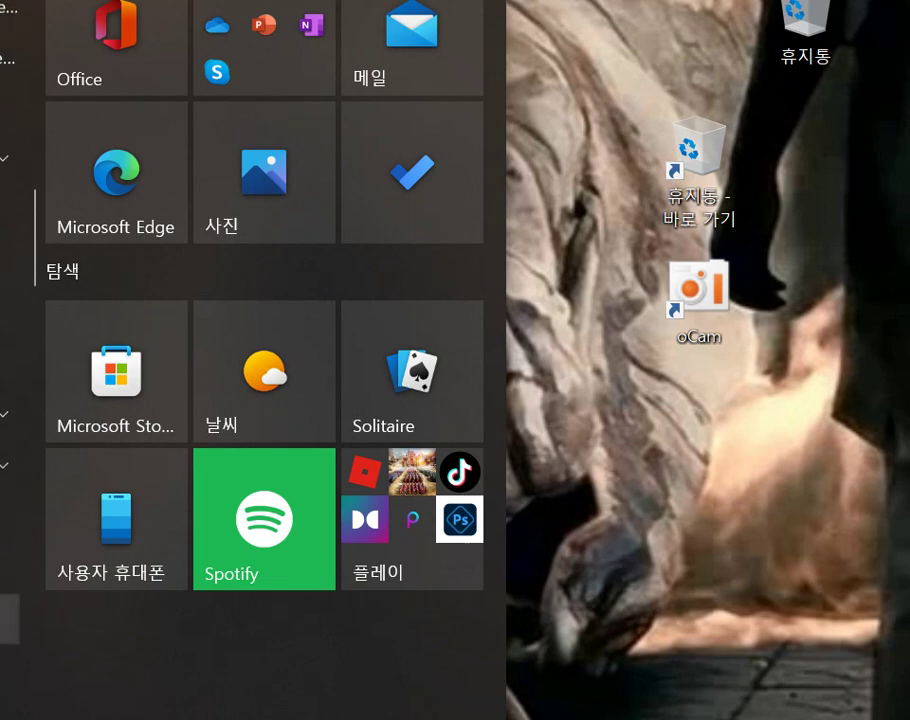
{"action": "scroll", "coordinate": [8, 500], "scroll_direction": "up", "scroll_amount": 5}
{"action": "key", "text": "super+s"}
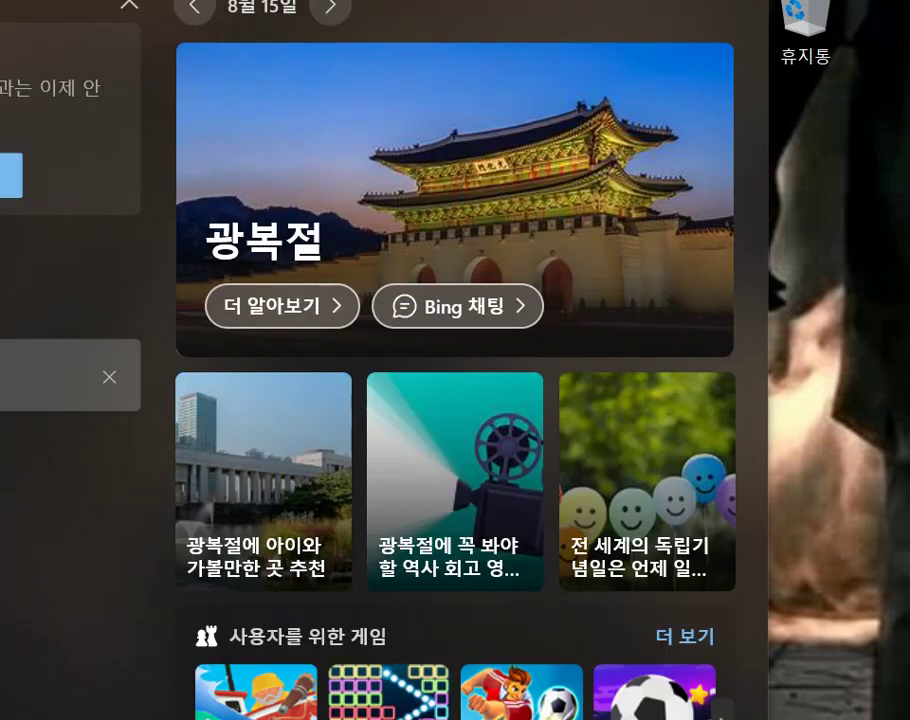
{"action": "key", "text": "Escape"}
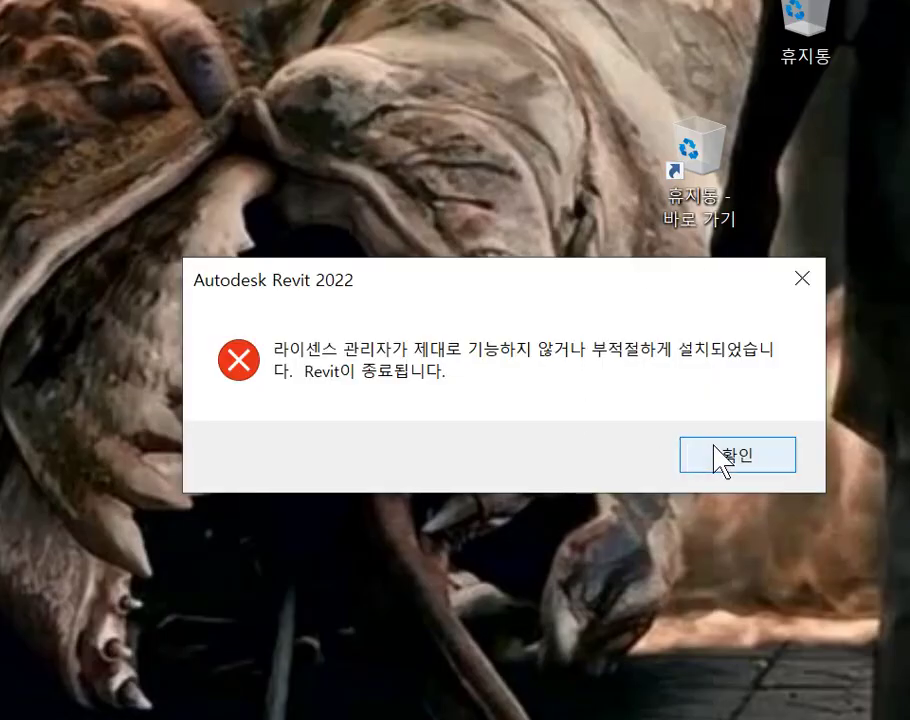
{"action": "left_click", "coordinate": [716, 456]}
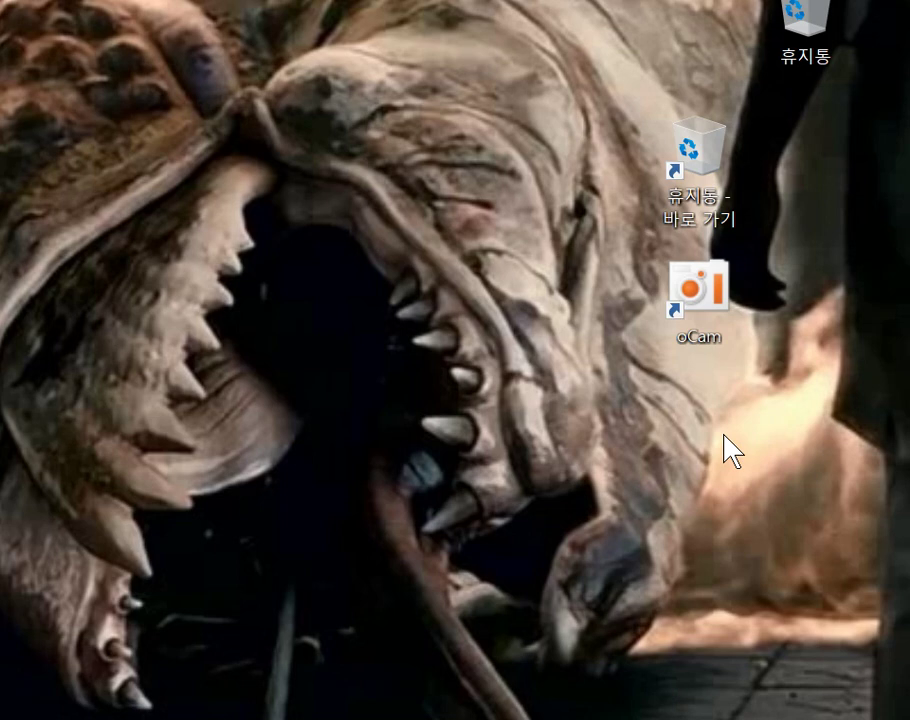
Search Windows for "revit" and open the Autodesk entry among the search results.
{"action": "key", "text": "super"}
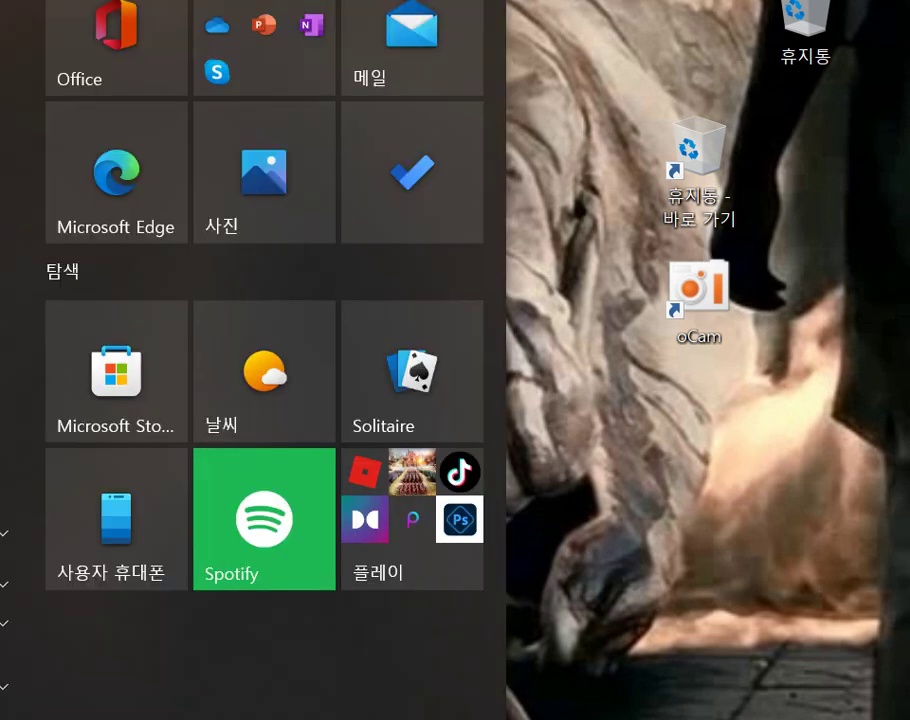
{"action": "key", "text": "super"}
{"action": "key", "text": "super+w"}
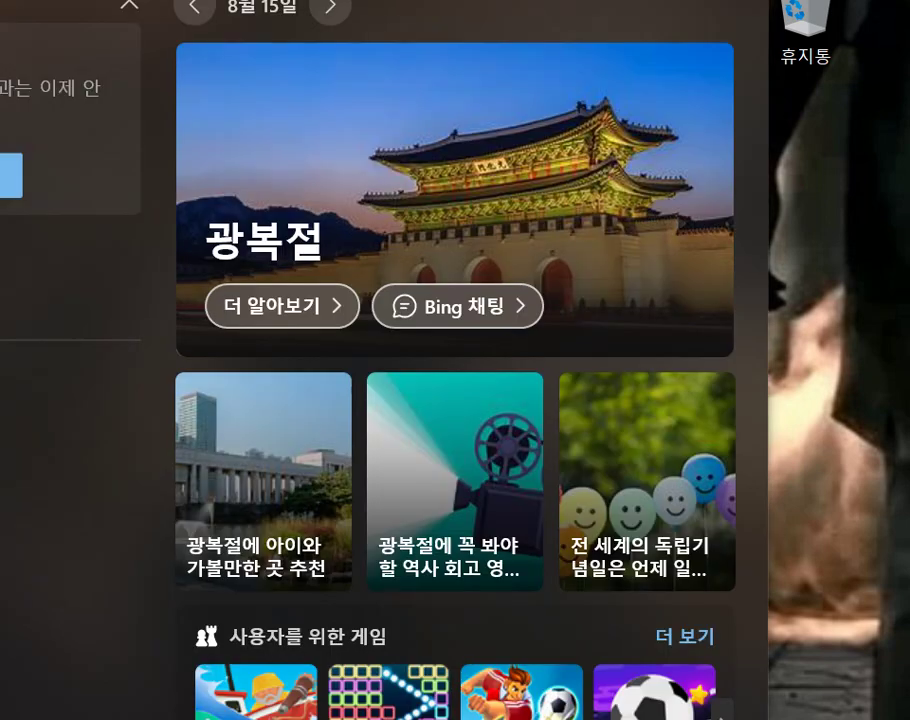
{"action": "key", "text": "super"}
{"action": "type", "text": "revit"}
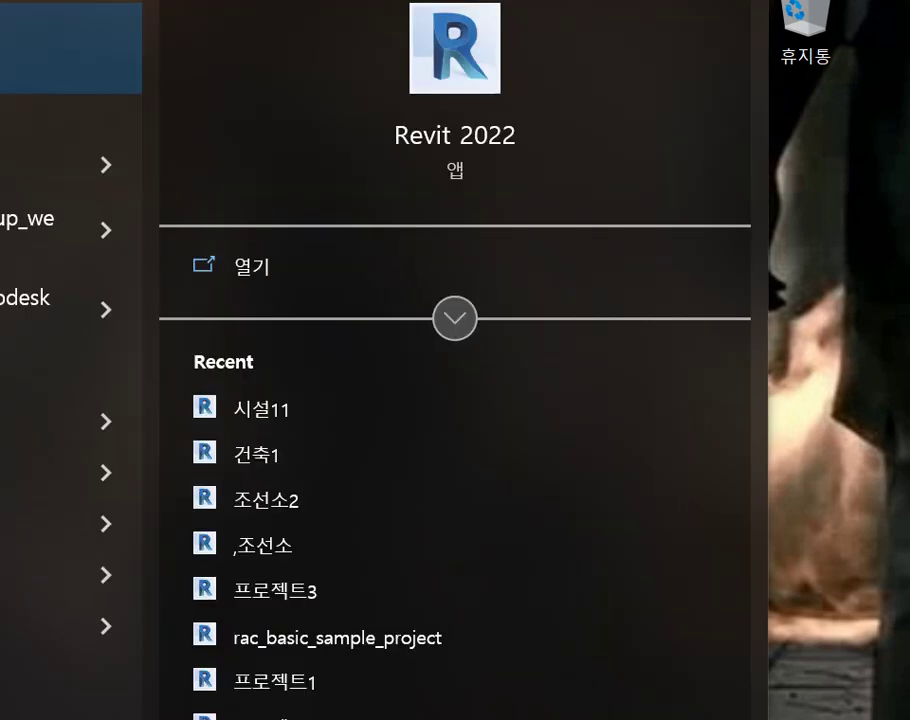
{"action": "scroll", "coordinate": [319, 498], "scroll_direction": "down", "scroll_amount": 2}
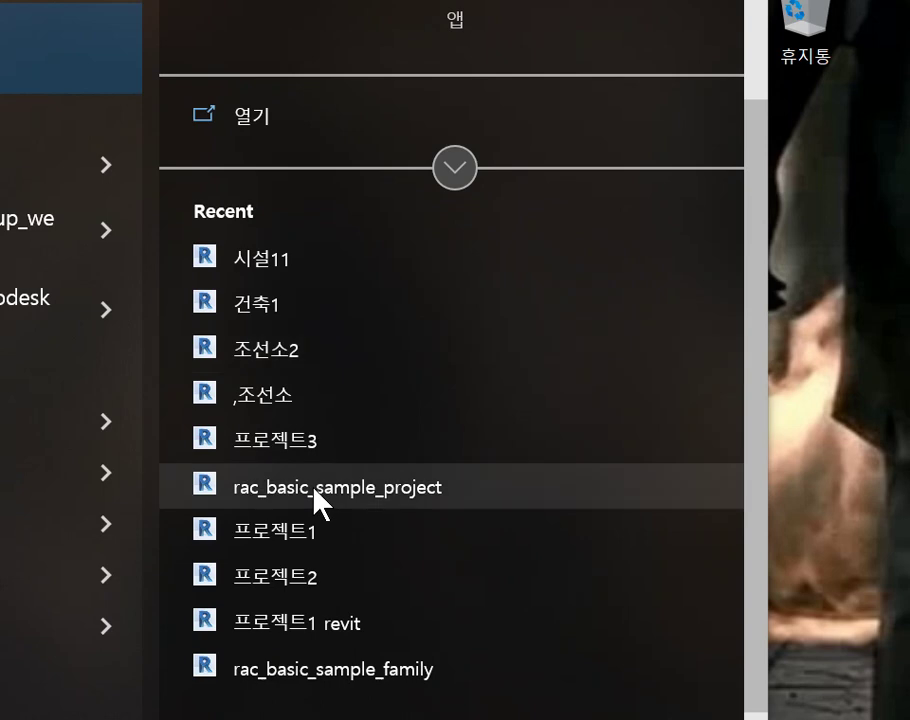
{"action": "scroll", "coordinate": [305, 500], "scroll_direction": "up", "scroll_amount": 2}
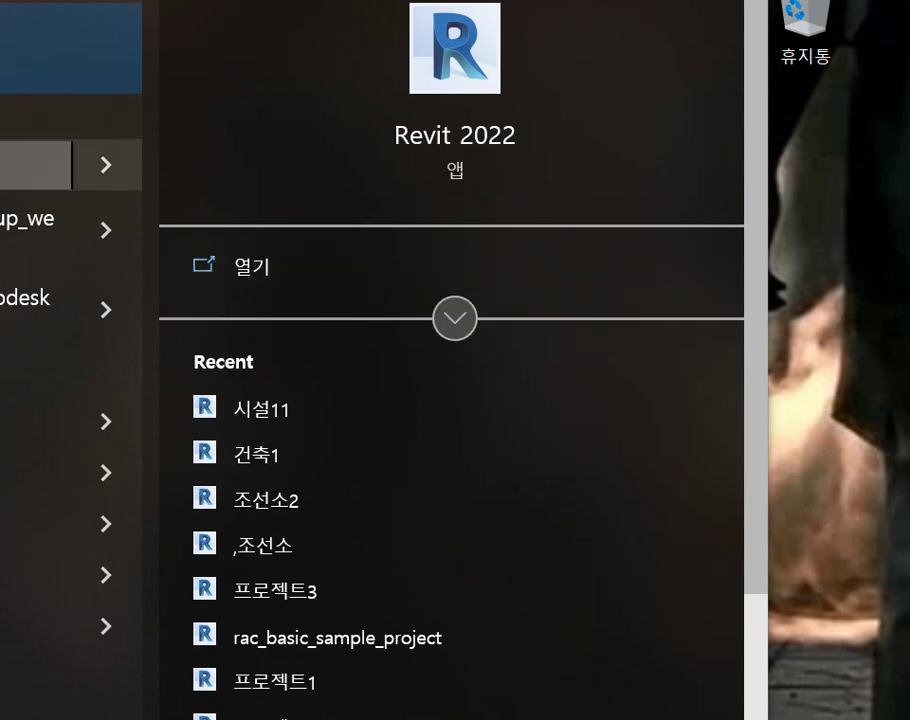
{"action": "left_click", "coordinate": [30, 309]}
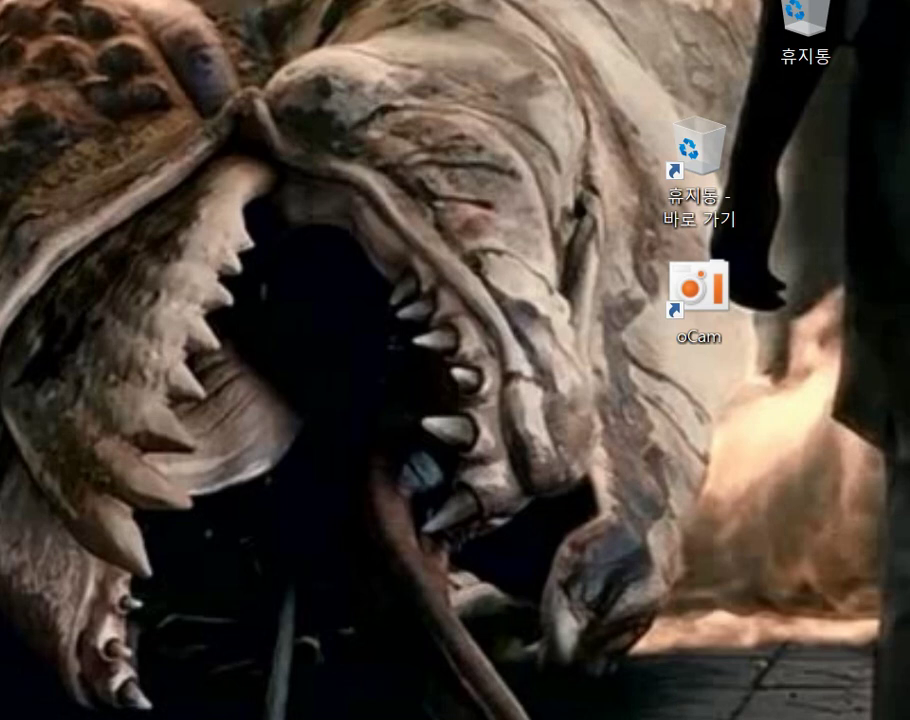
Try to launch Revit 2022 from the expanded program folder, and close its dialog and the worksharing window.
{"action": "key", "text": "super"}
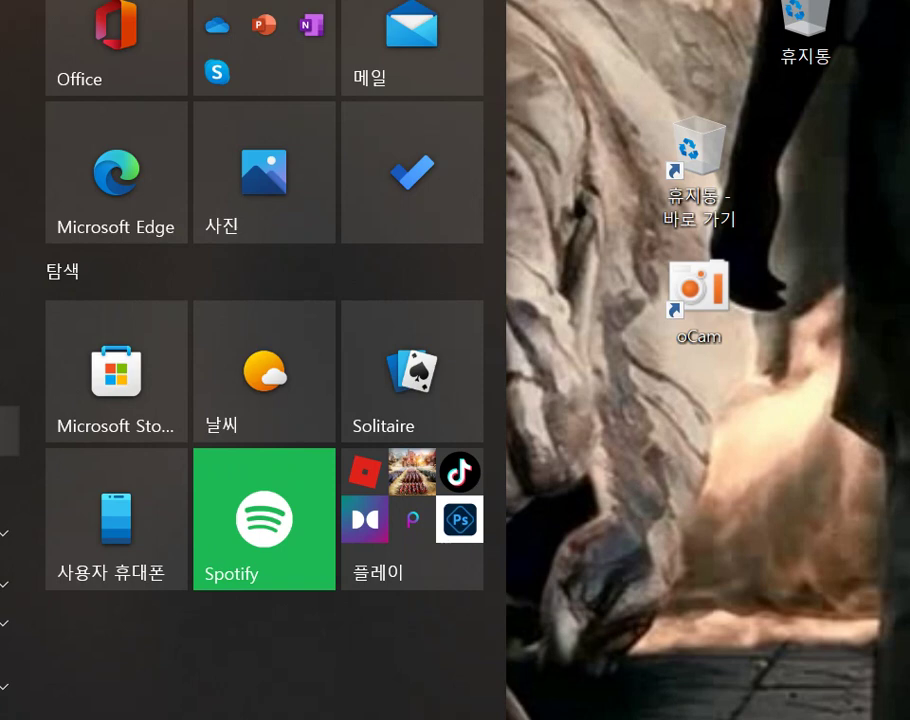
{"action": "left_click", "coordinate": [8, 686]}
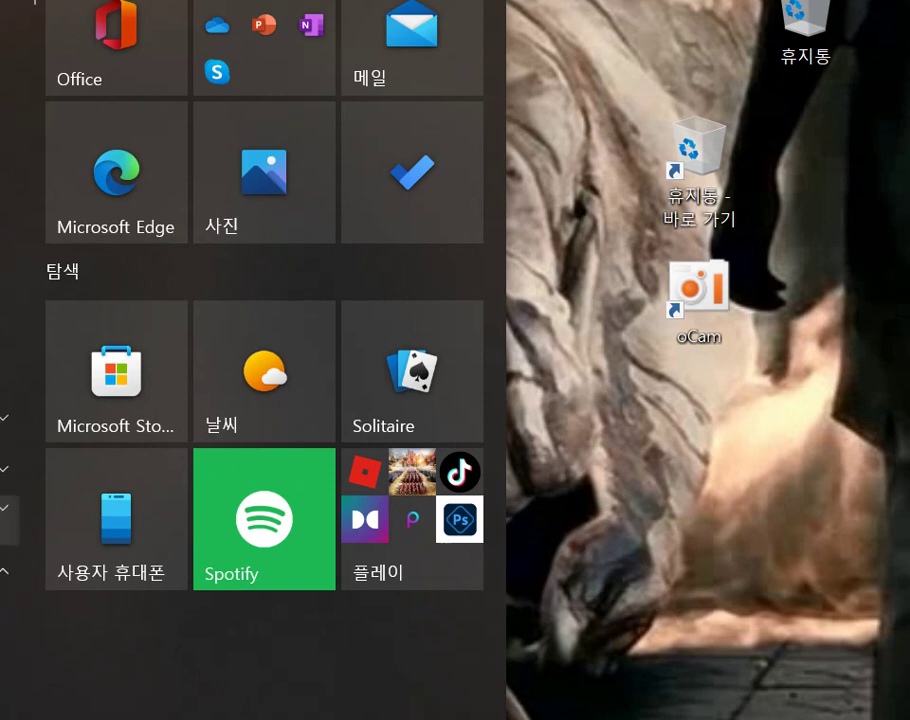
{"action": "scroll", "coordinate": [8, 520], "scroll_direction": "down", "scroll_amount": 3}
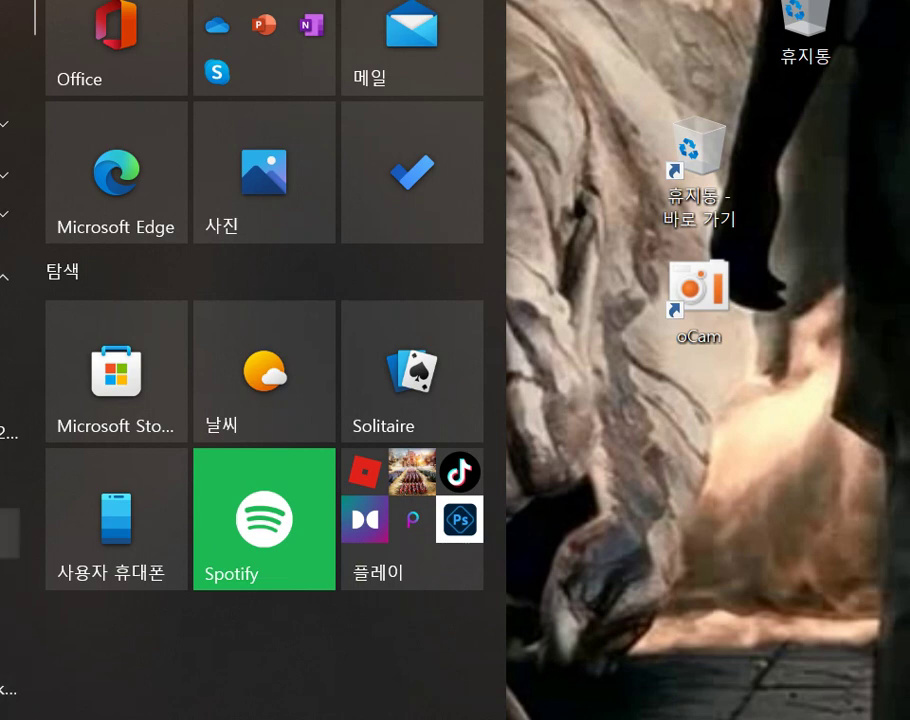
{"action": "left_click", "coordinate": [5, 530]}
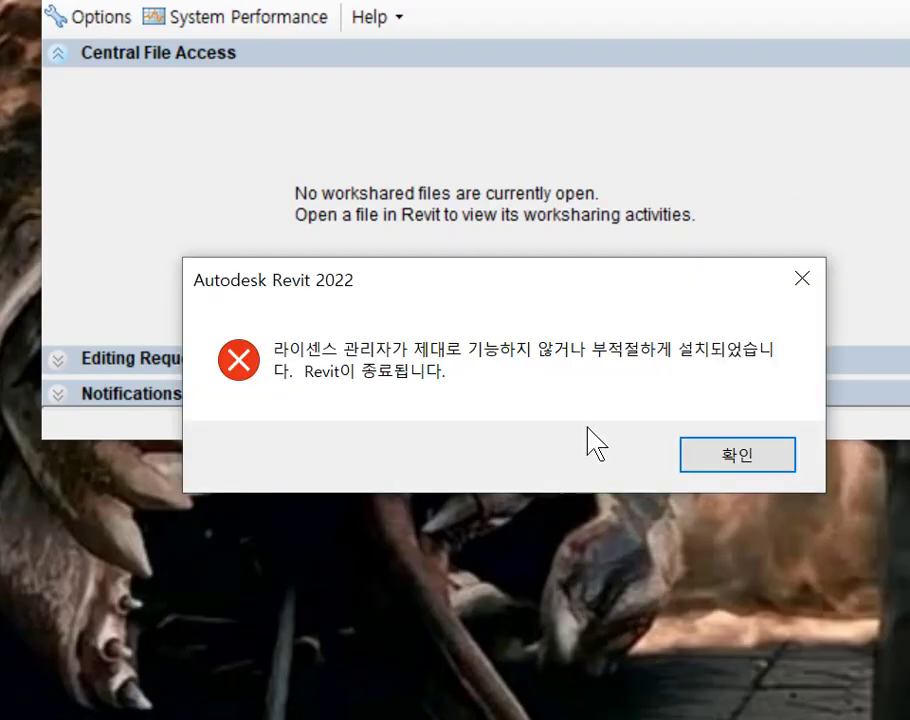
{"action": "left_click", "coordinate": [684, 452]}
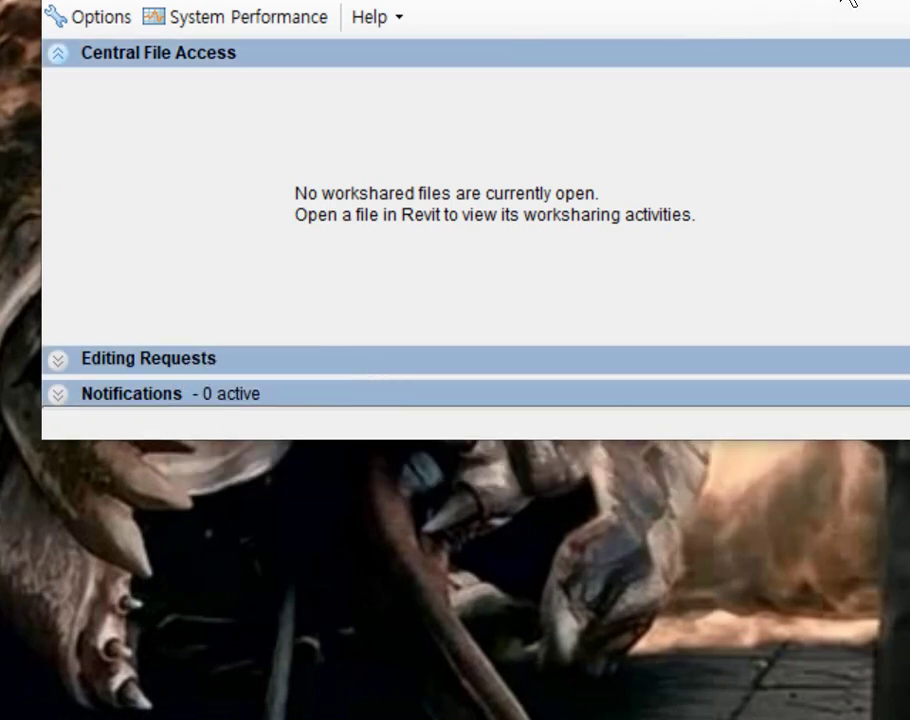
{"action": "left_click", "coordinate": [892, 0]}
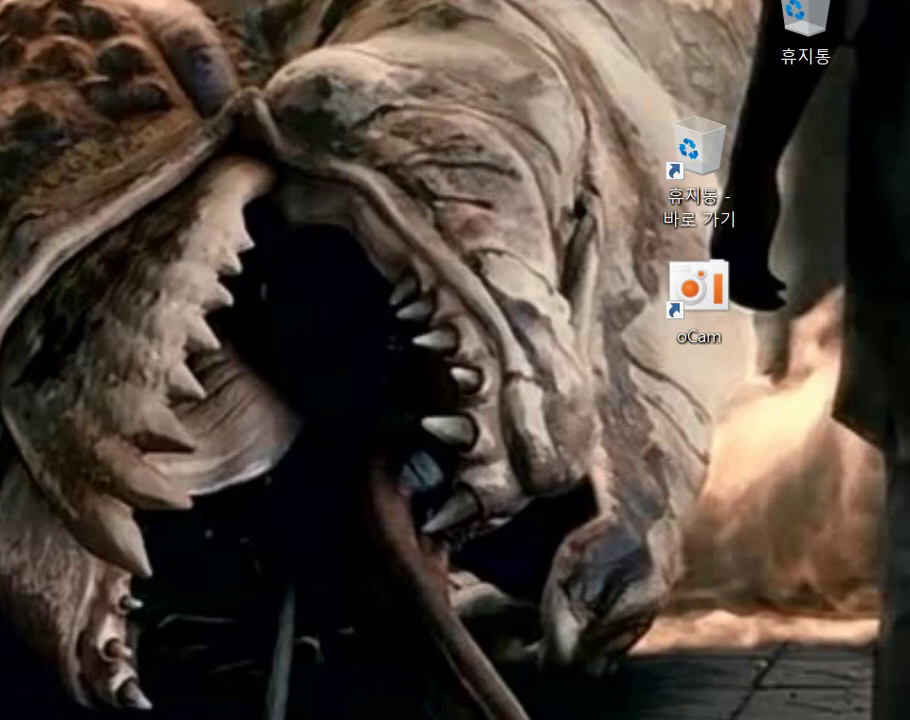
Look through the full alphabetical list of installed programs down to its end.
{"action": "key", "text": "super"}
{"action": "scroll", "coordinate": [8, 240], "scroll_direction": "down", "scroll_amount": 3}
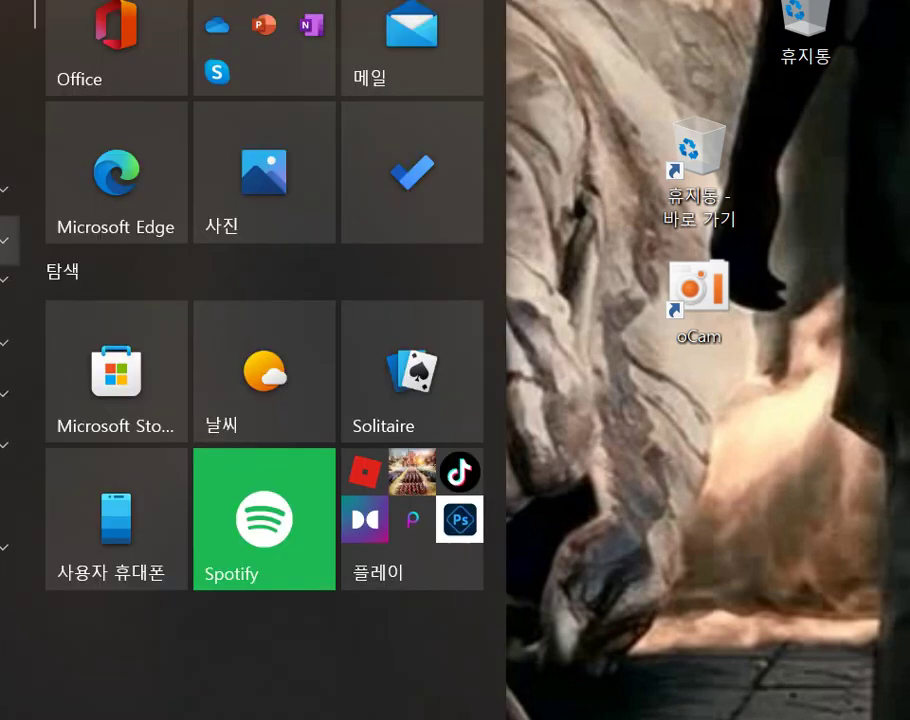
{"action": "scroll", "coordinate": [9, 600], "scroll_direction": "down", "scroll_amount": 5}
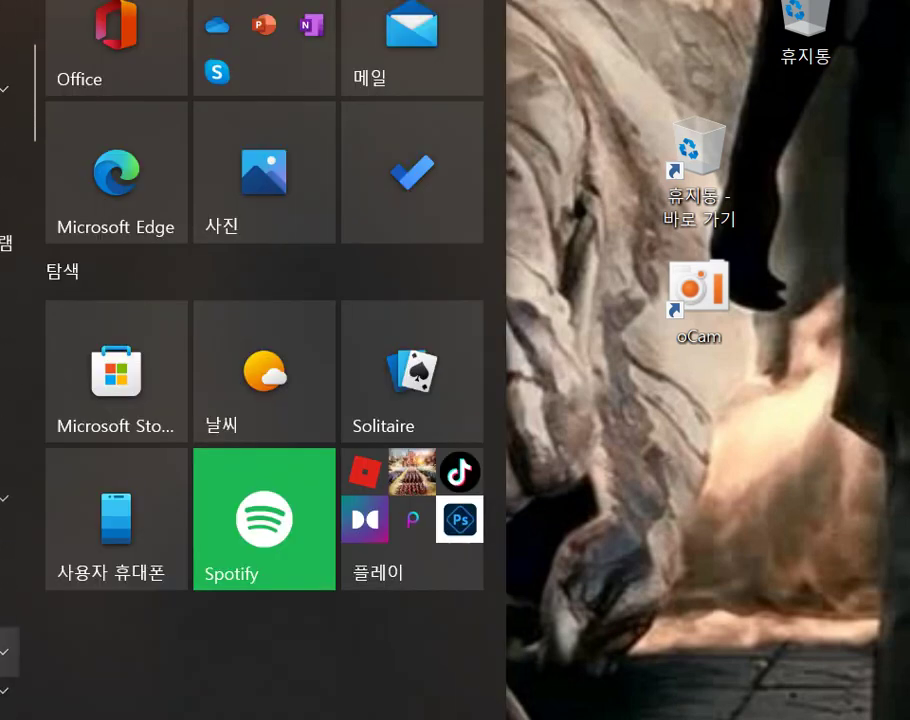
{"action": "scroll", "coordinate": [9, 400], "scroll_direction": "down", "scroll_amount": 5}
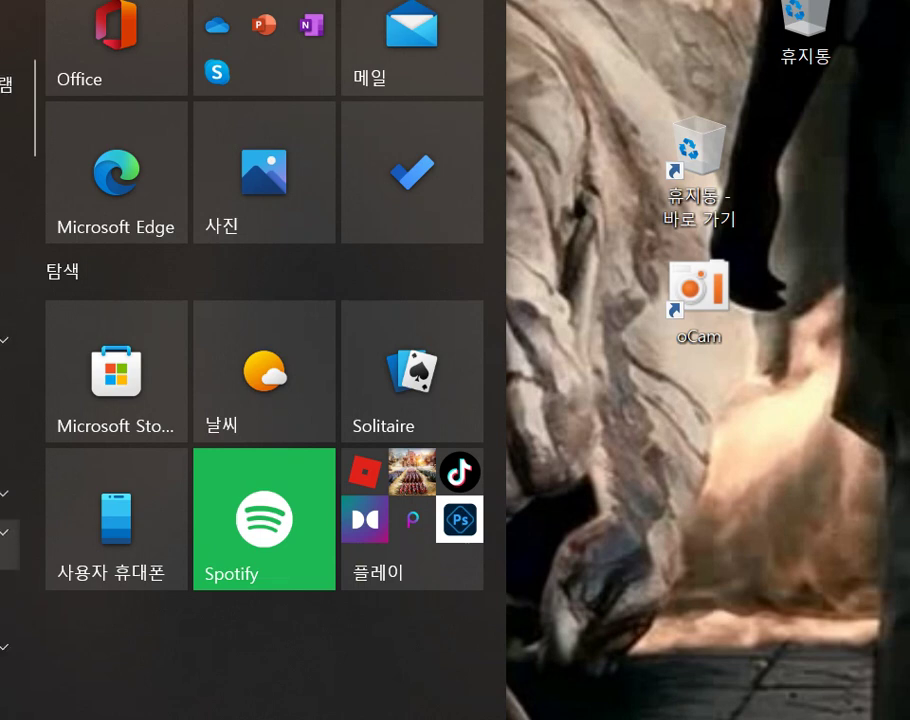
{"action": "scroll", "coordinate": [9, 400], "scroll_direction": "down", "scroll_amount": 5}
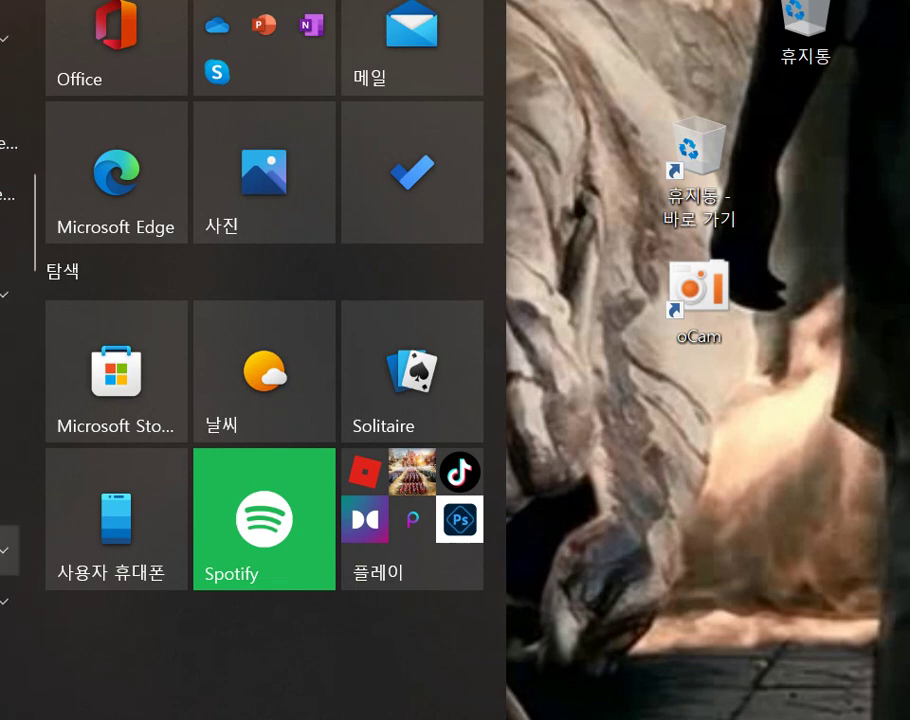
{"action": "scroll", "coordinate": [9, 600], "scroll_direction": "down", "scroll_amount": 5}
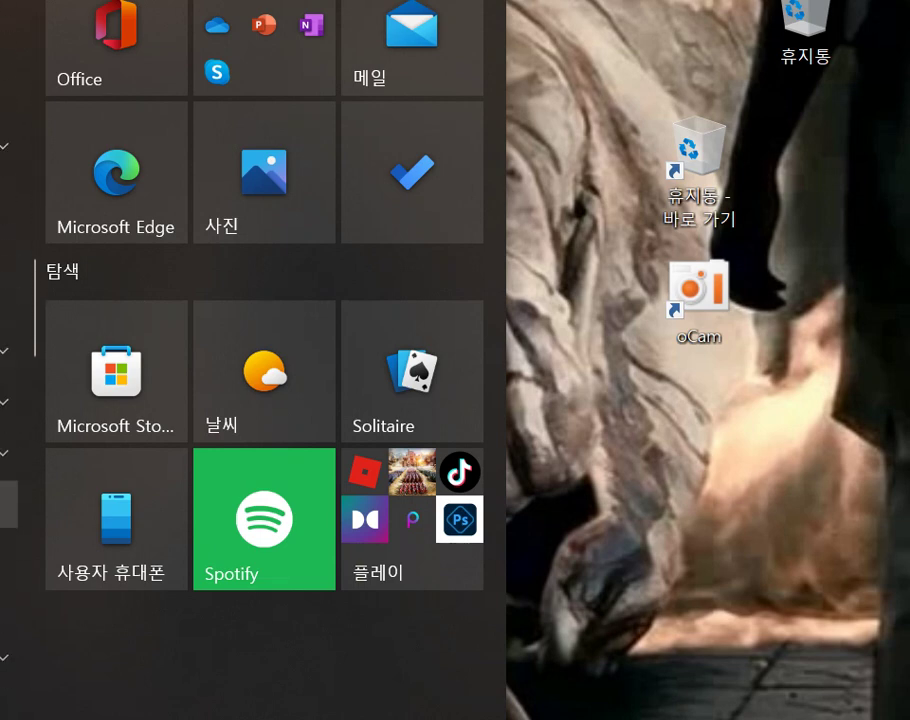
{"action": "scroll", "coordinate": [9, 600], "scroll_direction": "down", "scroll_amount": 5}
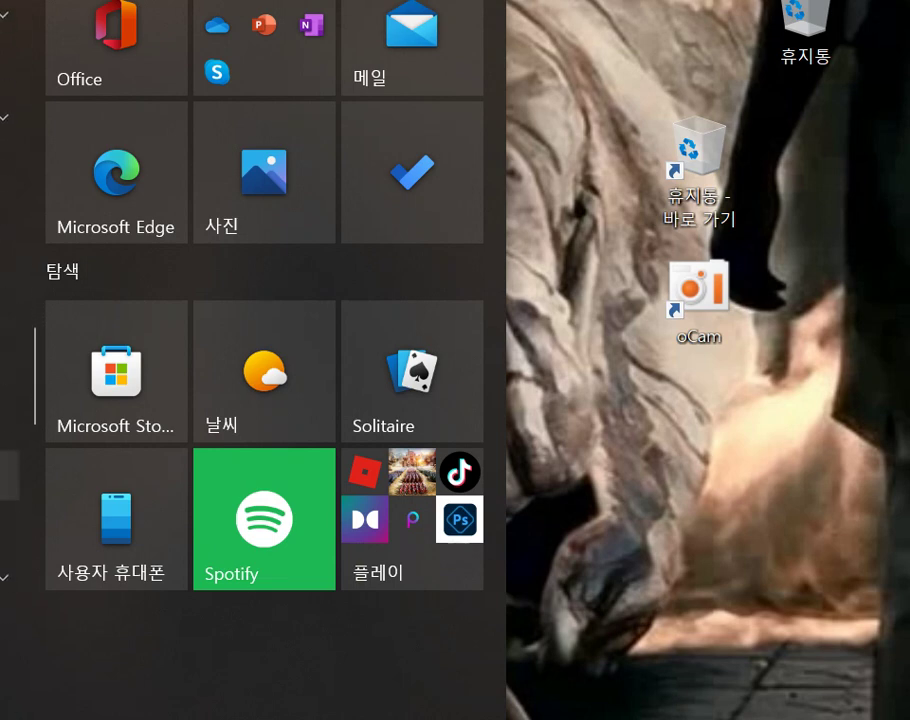
{"action": "scroll", "coordinate": [9, 520], "scroll_direction": "down", "scroll_amount": 5}
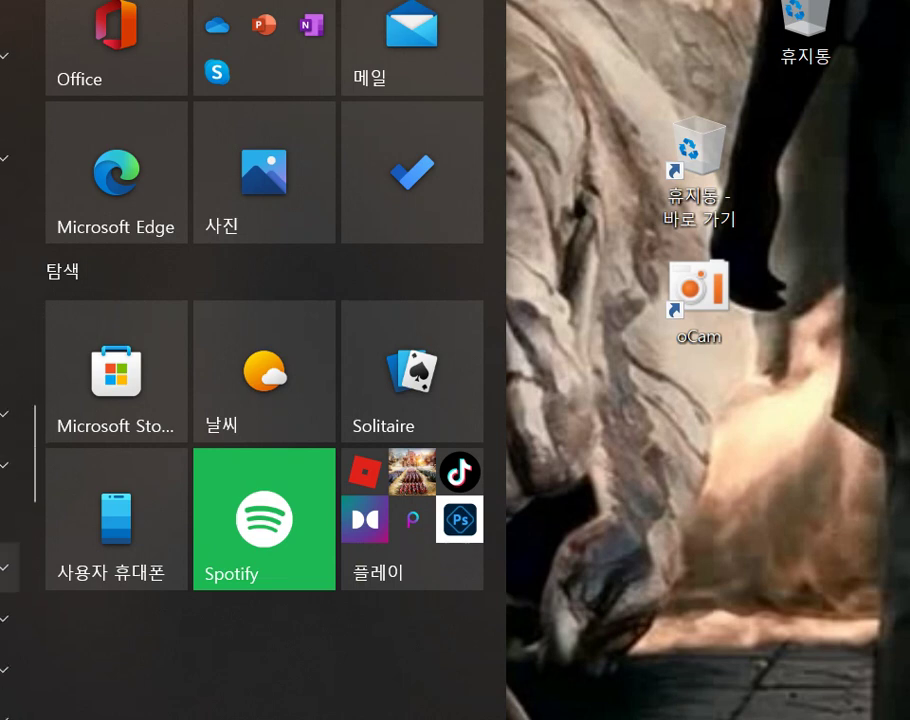
{"action": "scroll", "coordinate": [9, 480], "scroll_direction": "down", "scroll_amount": 4}
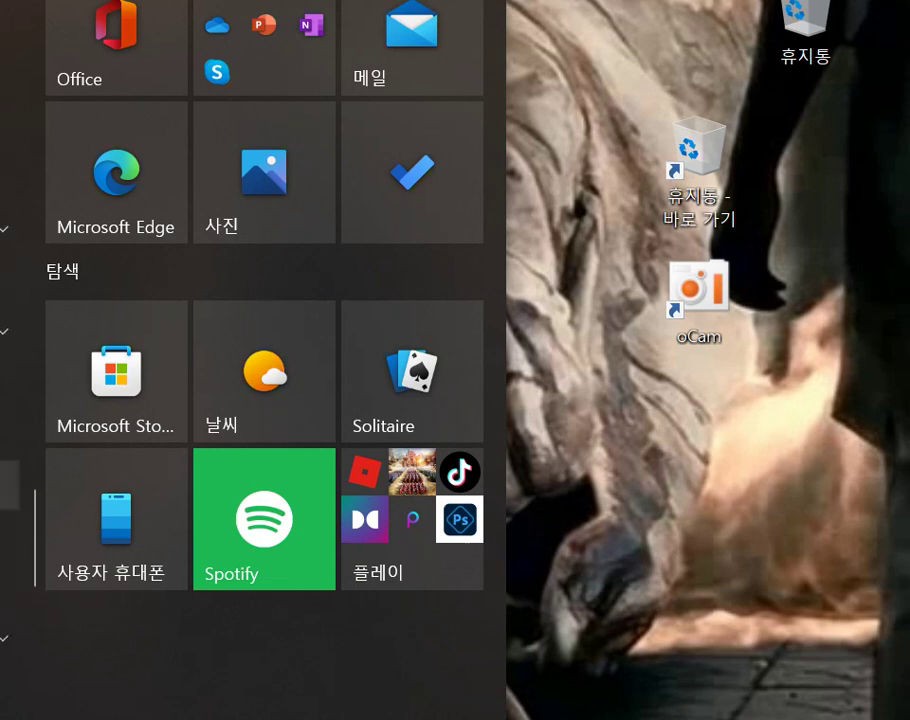
{"action": "scroll", "coordinate": [9, 400], "scroll_direction": "down", "scroll_amount": 4}
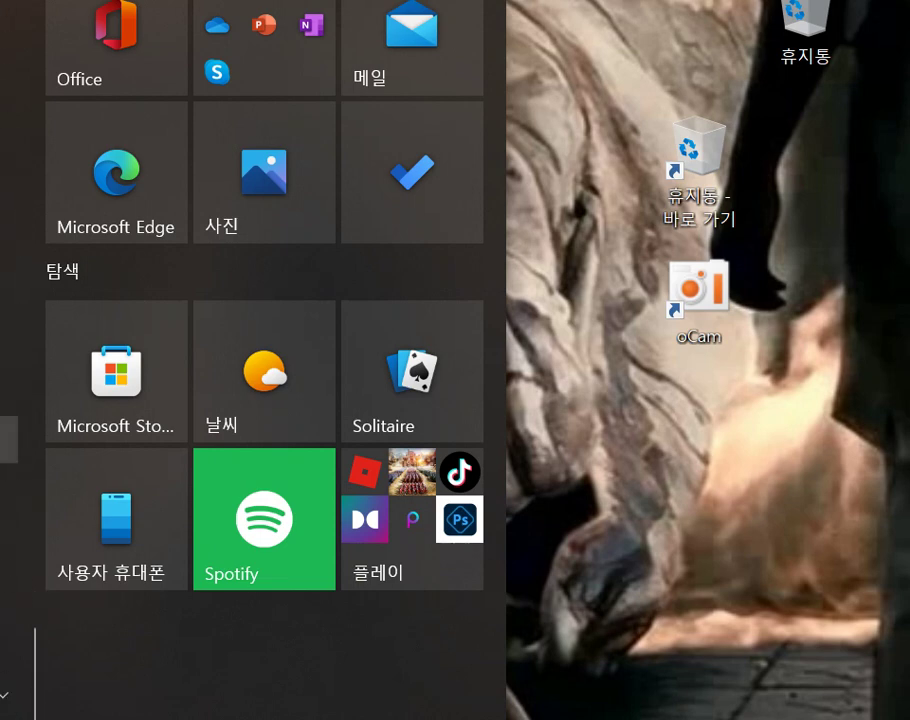
{"action": "scroll", "coordinate": [9, 464], "scroll_direction": "down", "scroll_amount": 2}
Search Windows for "지브러" and open its File Explorer search.
{"action": "key", "text": "super"}
{"action": "key", "text": "super"}
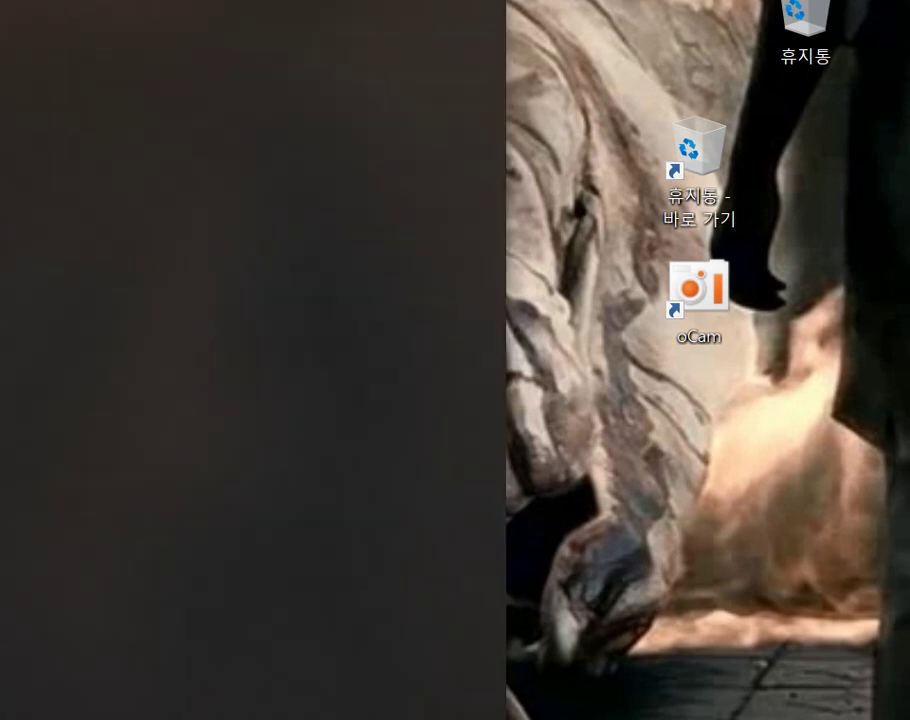
{"action": "key", "text": "super"}
{"action": "key", "text": "super+s"}
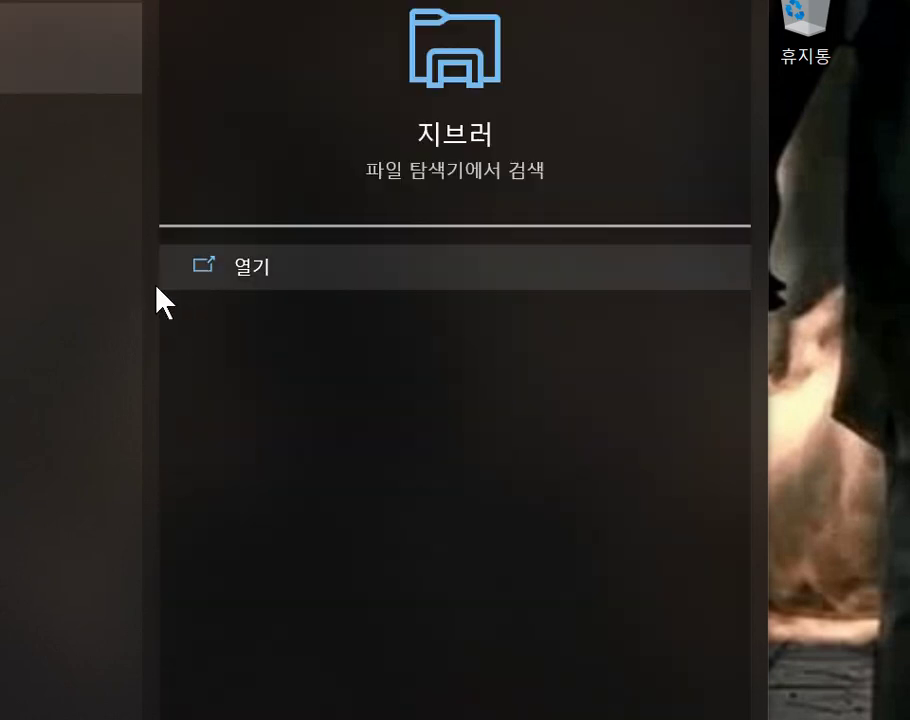
{"action": "left_click", "coordinate": [213, 270]}
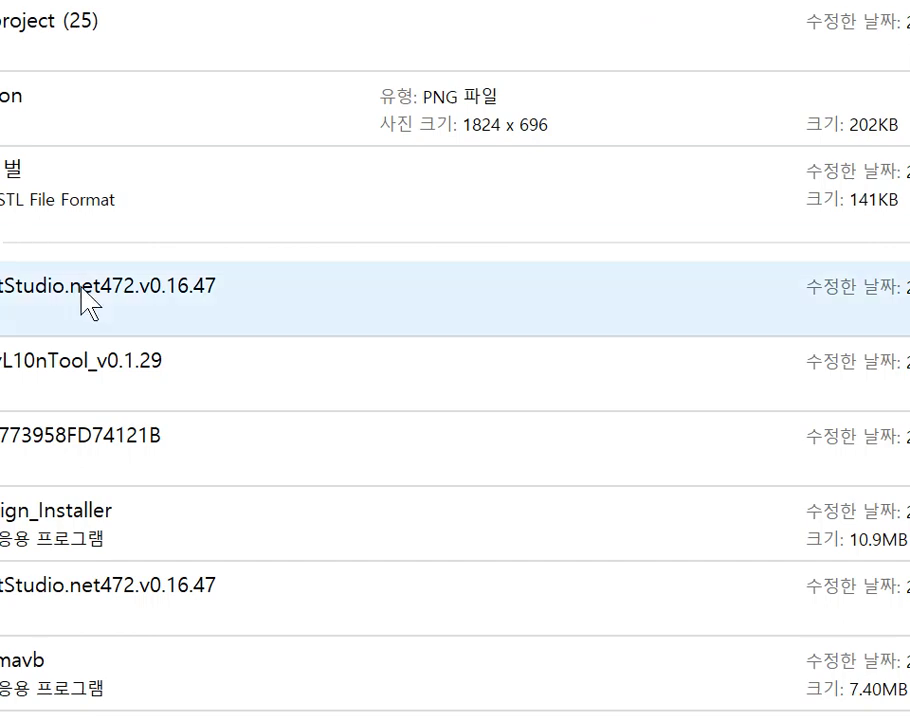
Examine the downloaded files and the folders and DWG files in File Explorer.
{"action": "scroll", "coordinate": [135, 385], "scroll_direction": "down", "scroll_amount": 3}
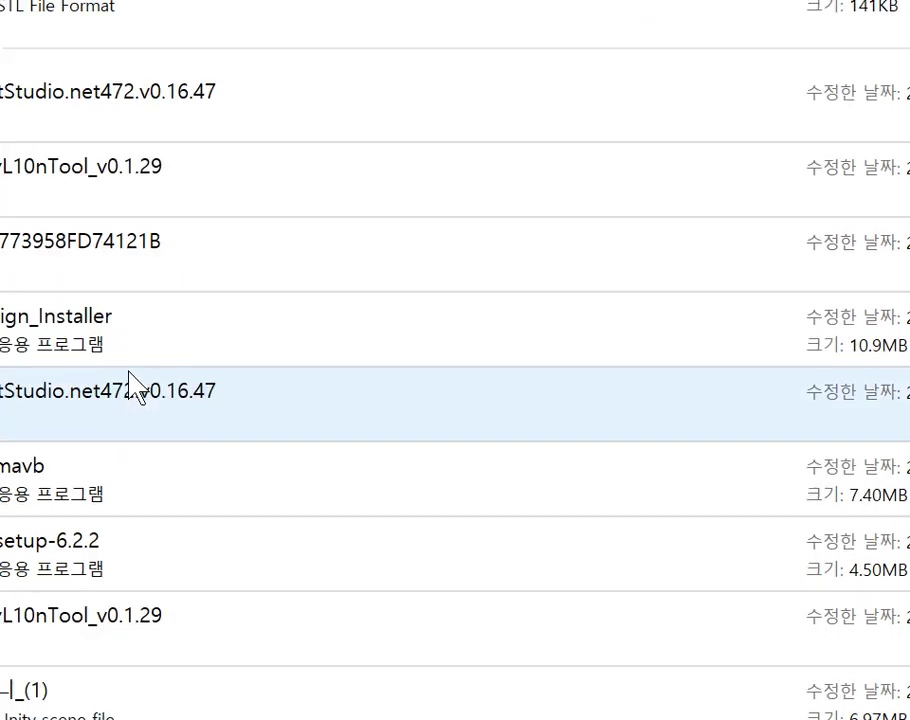
{"action": "scroll", "coordinate": [135, 385], "scroll_direction": "down", "scroll_amount": 10}
{"action": "scroll", "coordinate": [120, 380], "scroll_direction": "down", "scroll_amount": 5}
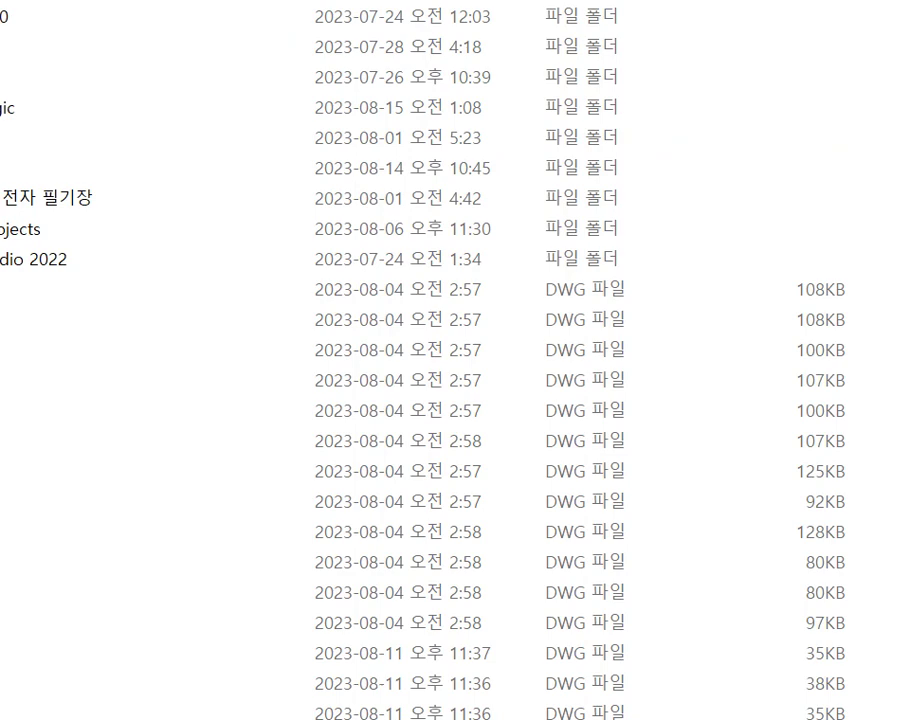
{"action": "scroll", "coordinate": [10, 377], "scroll_direction": "down", "scroll_amount": 3}
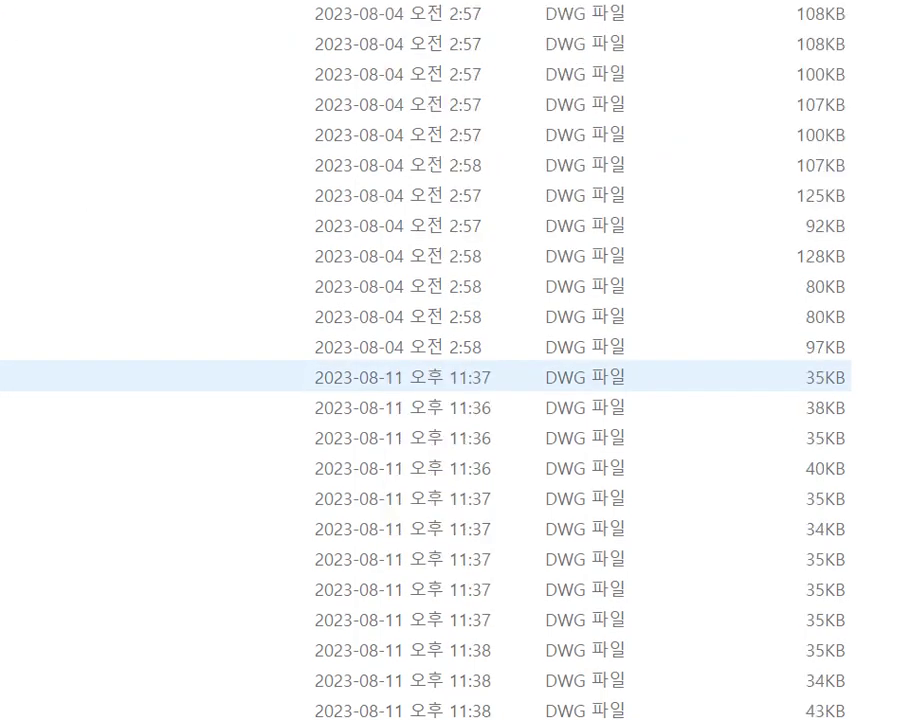
{"action": "scroll", "coordinate": [10, 377], "scroll_direction": "up", "scroll_amount": 3}
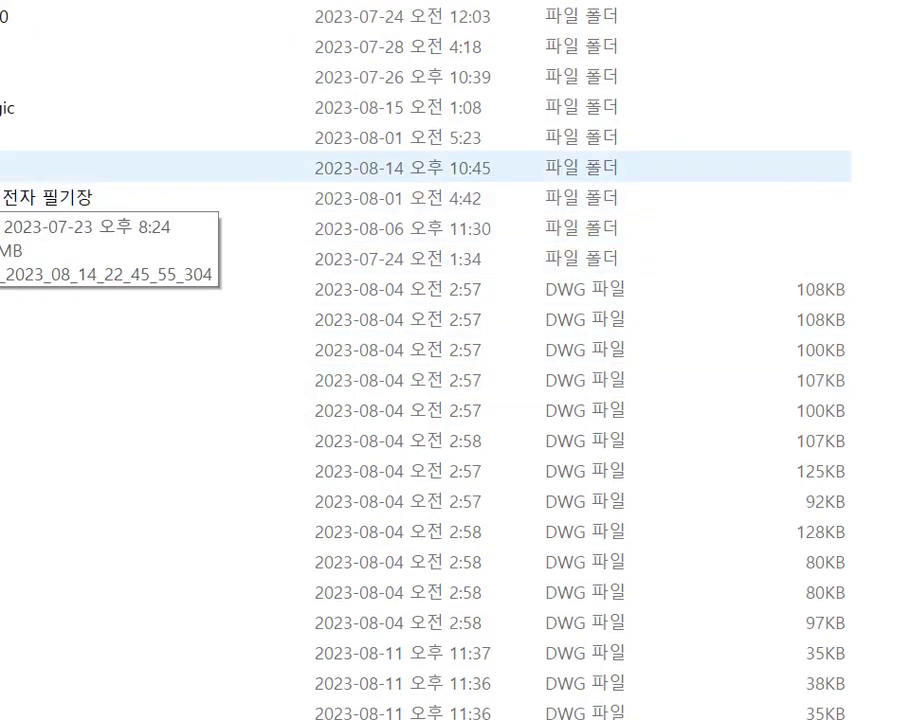
Open the folder dated 2023-07-28 오전 4:18 and inspect its "Center Files" subfolder.
{"action": "double_click", "coordinate": [10, 45]}
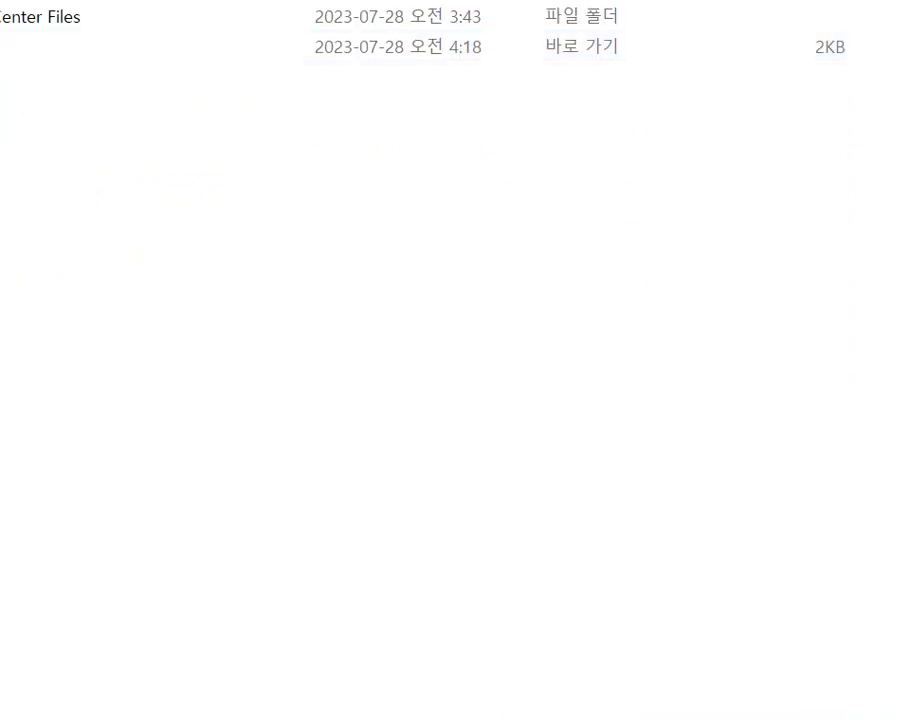
{"action": "left_click", "coordinate": [40, 16]}
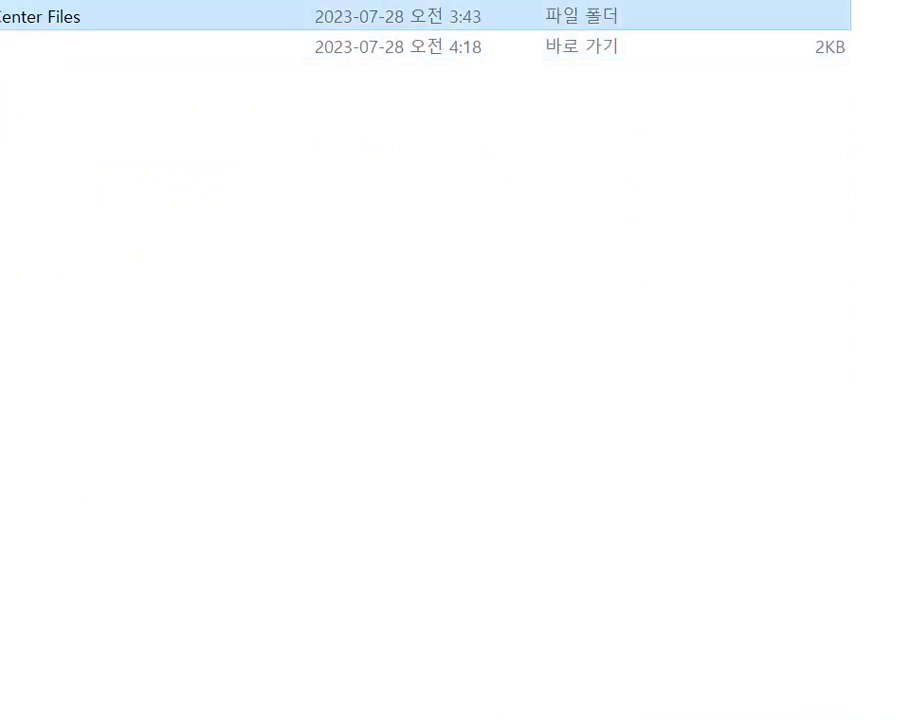
{"action": "left_click", "coordinate": [40, 46]}
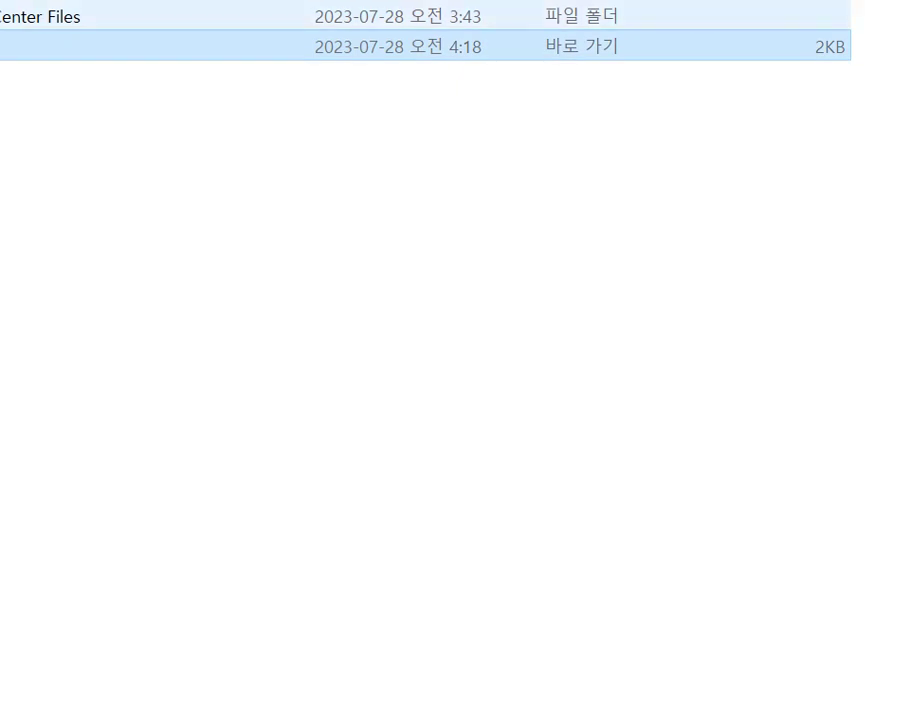
{"action": "double_click", "coordinate": [40, 16]}
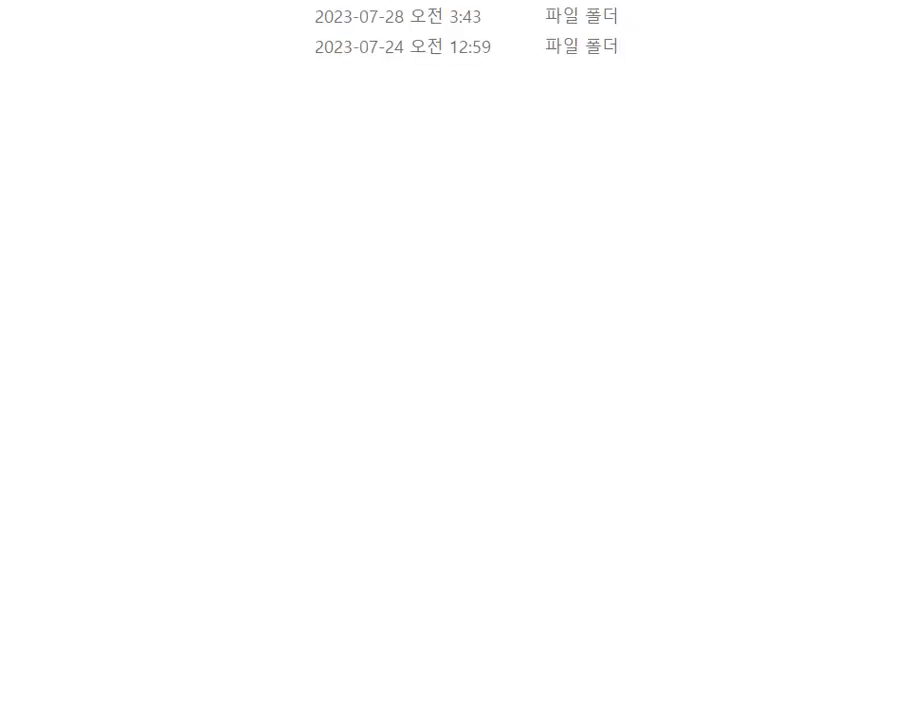
Go back to the overview of personal folders and drives and open the 다운로드 folder.
{"action": "key", "text": "alt+Left"}
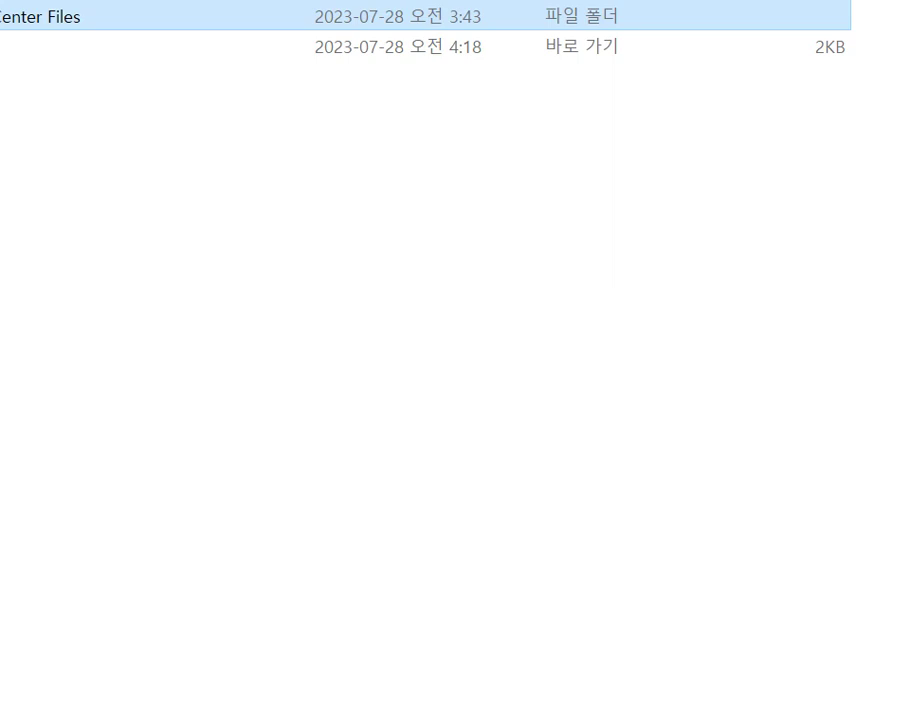
{"action": "key", "text": "alt+Left"}
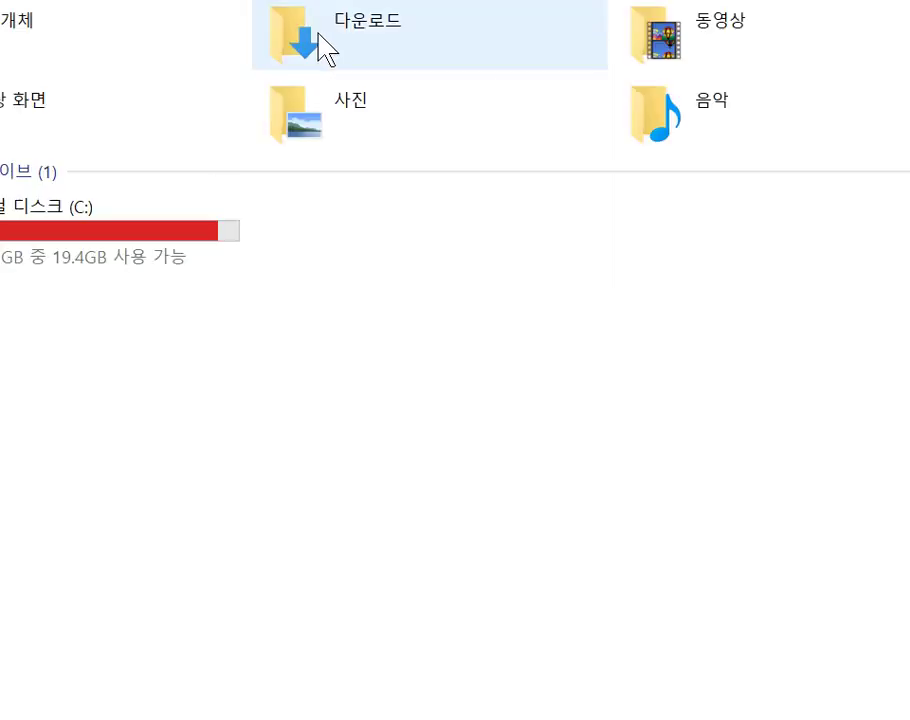
{"action": "double_click", "coordinate": [217, 244]}
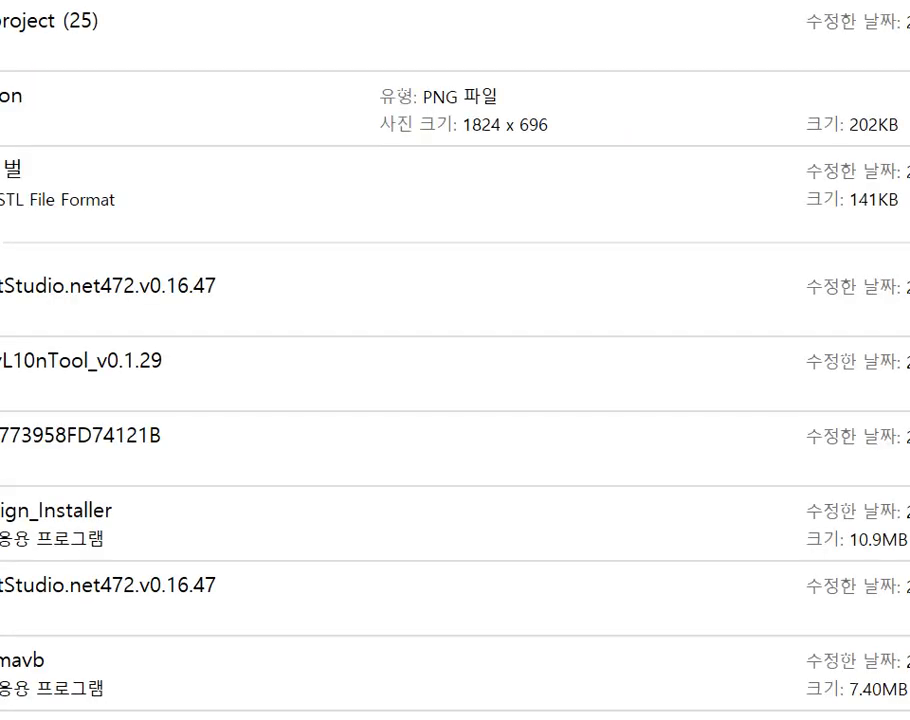
Look through the installers and project files in the 다운로드 folder.
{"action": "scroll", "coordinate": [450, 330], "scroll_direction": "down", "scroll_amount": 15}
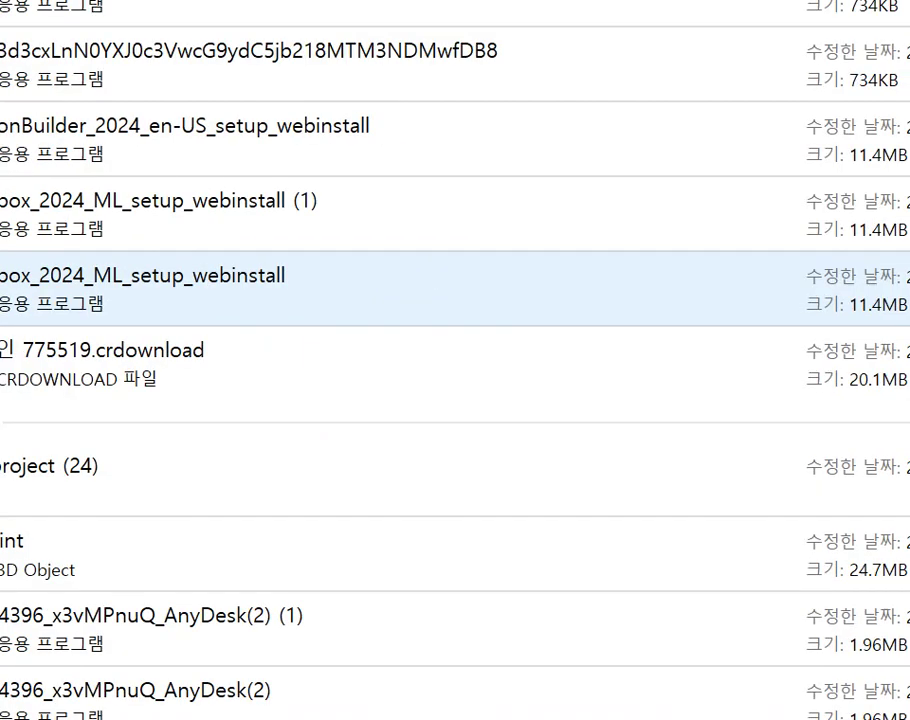
{"action": "scroll", "coordinate": [450, 330], "scroll_direction": "down", "scroll_amount": 4}
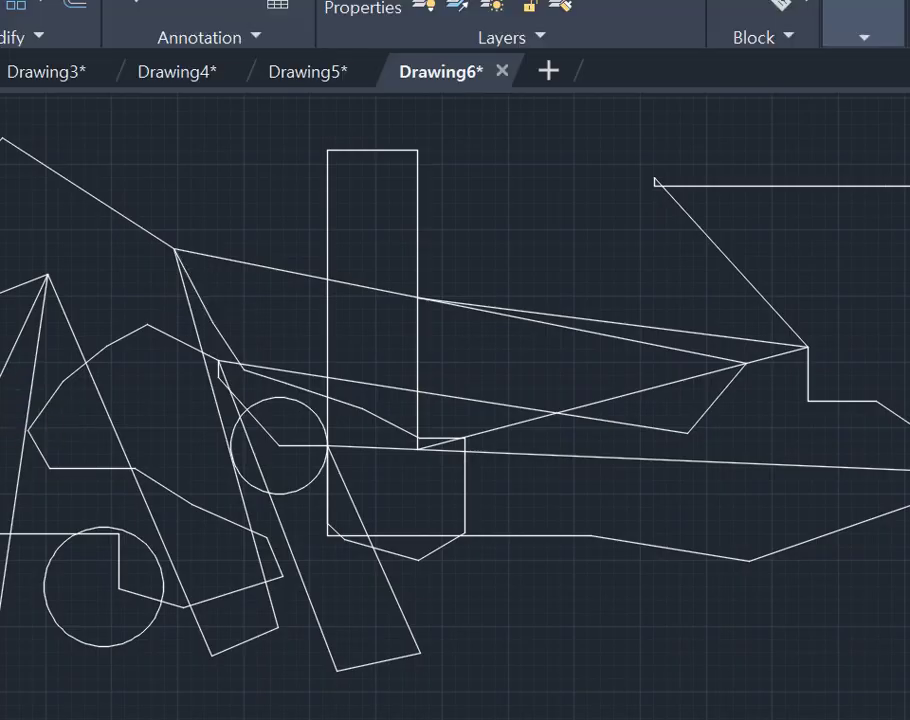
In AutoCAD, draw a chain of connected line segments beside the existing shapes in Drawing6.
{"action": "key", "text": "l"}
{"action": "key", "text": "Return"}
{"action": "left_click", "coordinate": [2, 300]}
{"action": "left_click", "coordinate": [2, 258]}
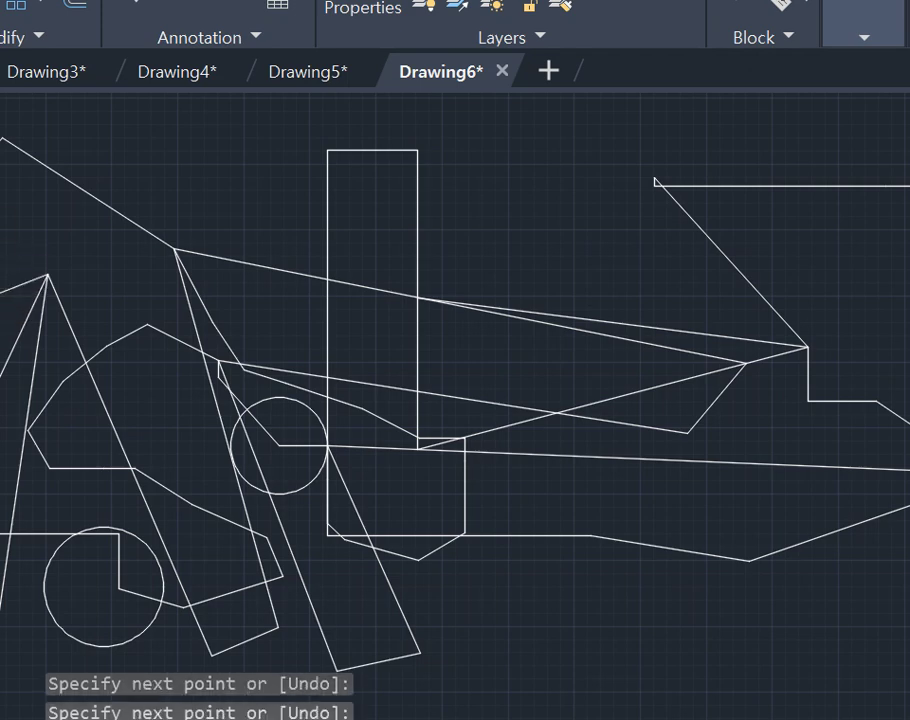
{"action": "left_click", "coordinate": [2, 190]}
{"action": "left_click", "coordinate": [2, 150]}
{"action": "left_click", "coordinate": [2, 150]}
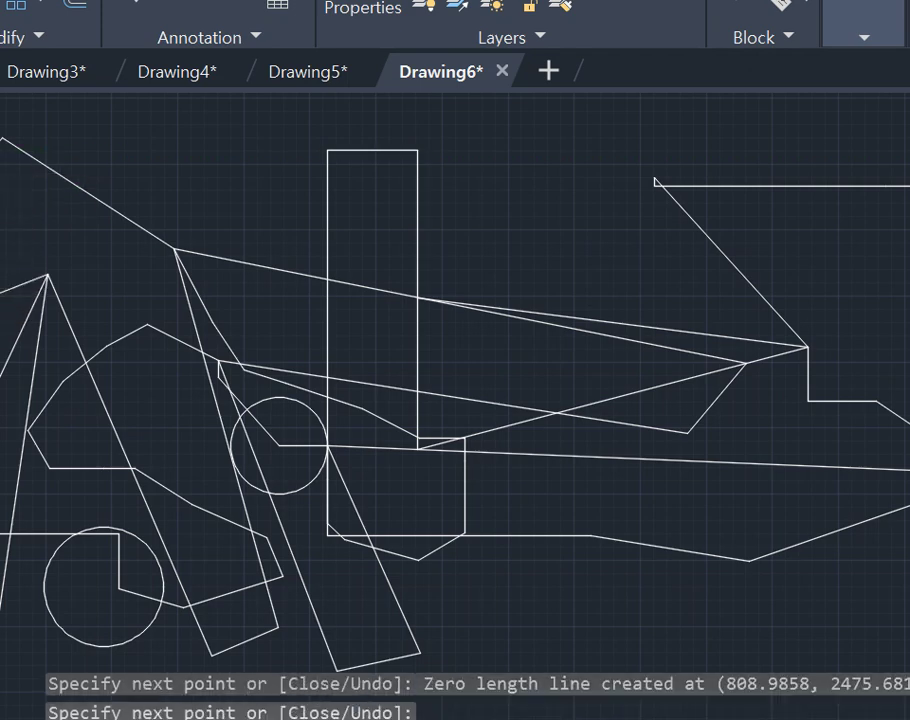
{"action": "left_click", "coordinate": [2, 140]}
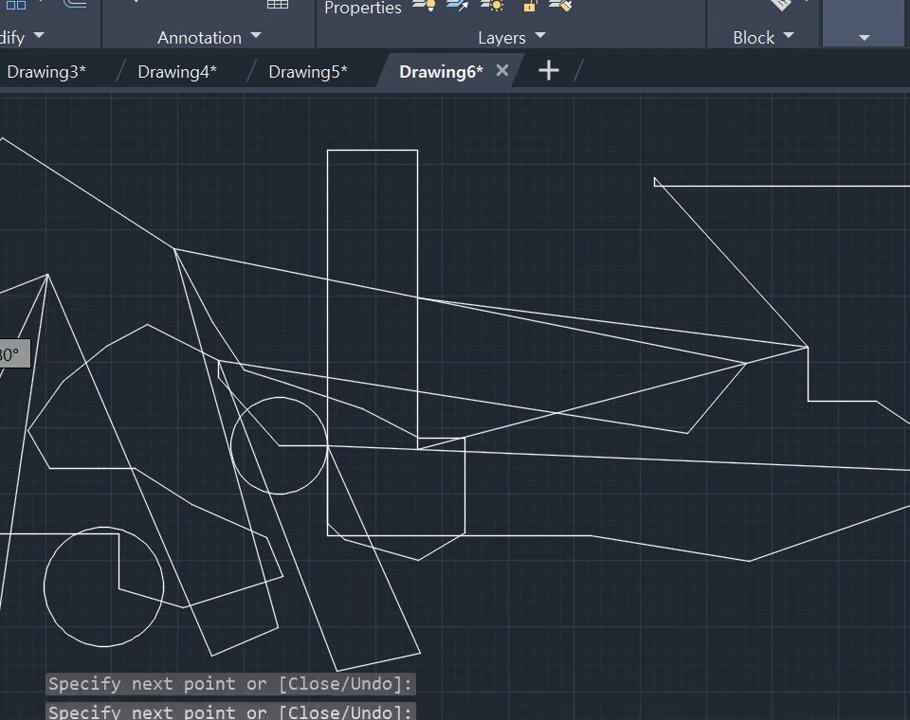
{"action": "right_click", "coordinate": [2, 272]}
{"action": "left_click", "coordinate": [40, 315]}
Draw one long open line outline in Drawing6 that runs beneath the existing shapes, loops around them and returns above them.
{"action": "scroll", "coordinate": [2, 312], "scroll_direction": "down", "scroll_amount": 5}
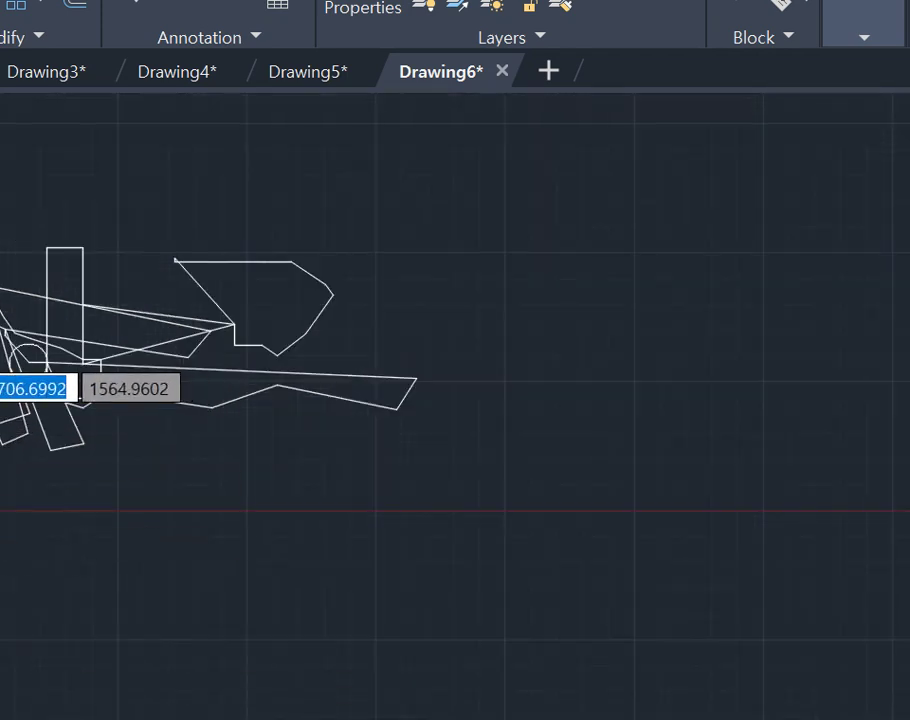
{"action": "left_click", "coordinate": [2, 529]}
{"action": "left_click", "coordinate": [2, 525]}
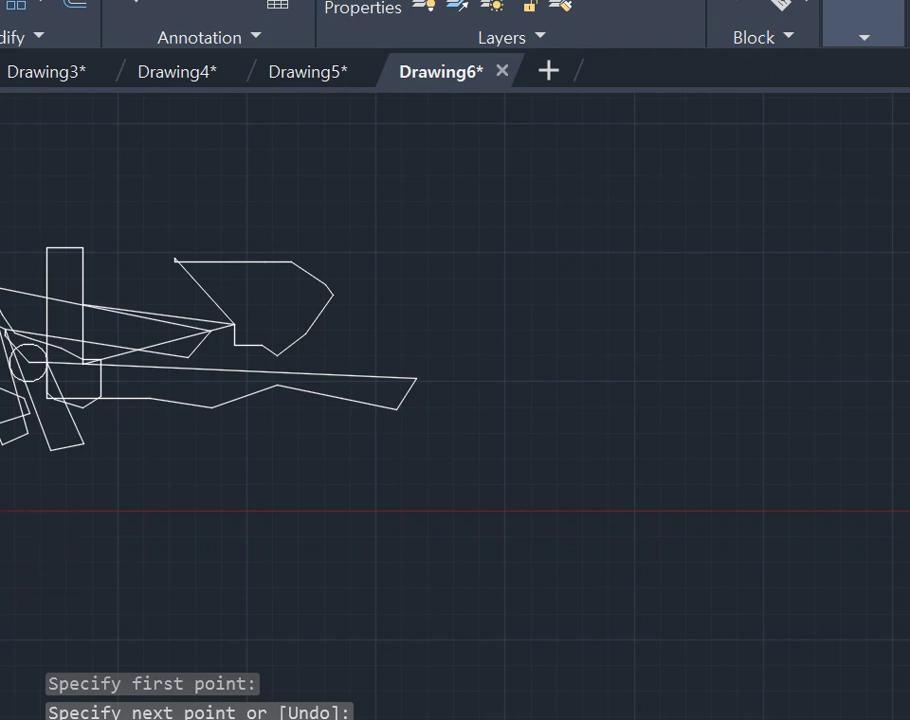
{"action": "left_click", "coordinate": [2, 489]}
{"action": "left_click", "coordinate": [40, 489]}
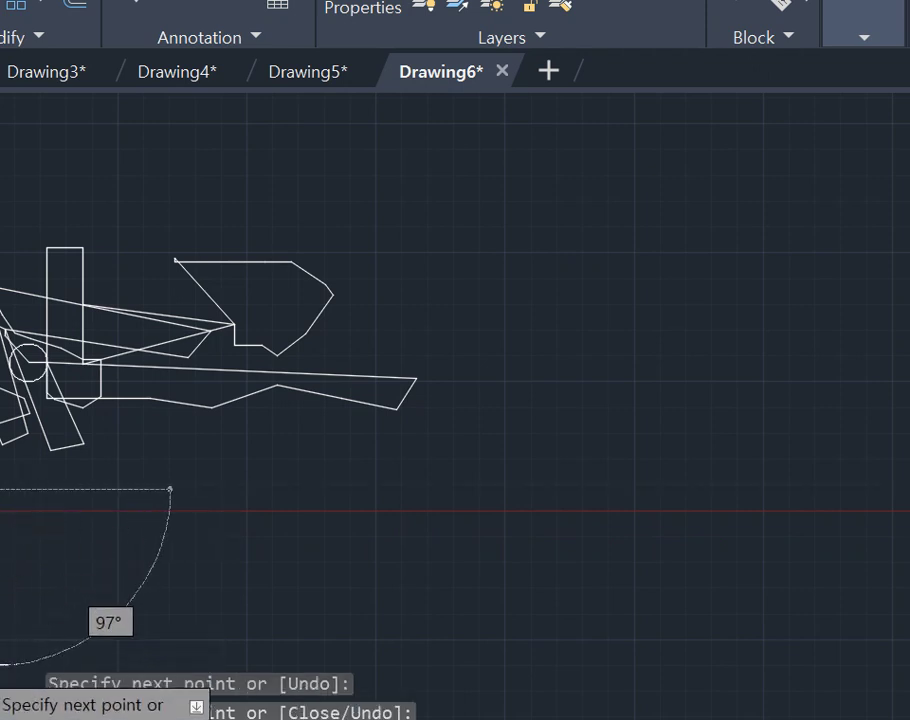
{"action": "left_click", "coordinate": [67, 666]}
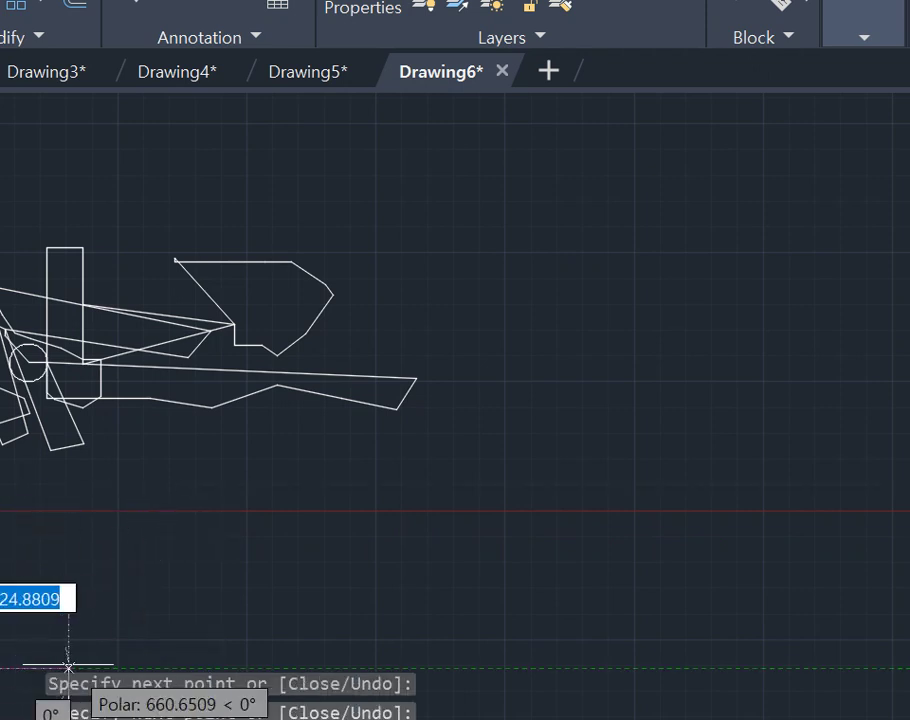
{"action": "left_click", "coordinate": [68, 479]}
{"action": "left_click", "coordinate": [281, 479]}
{"action": "left_click", "coordinate": [320, 463]}
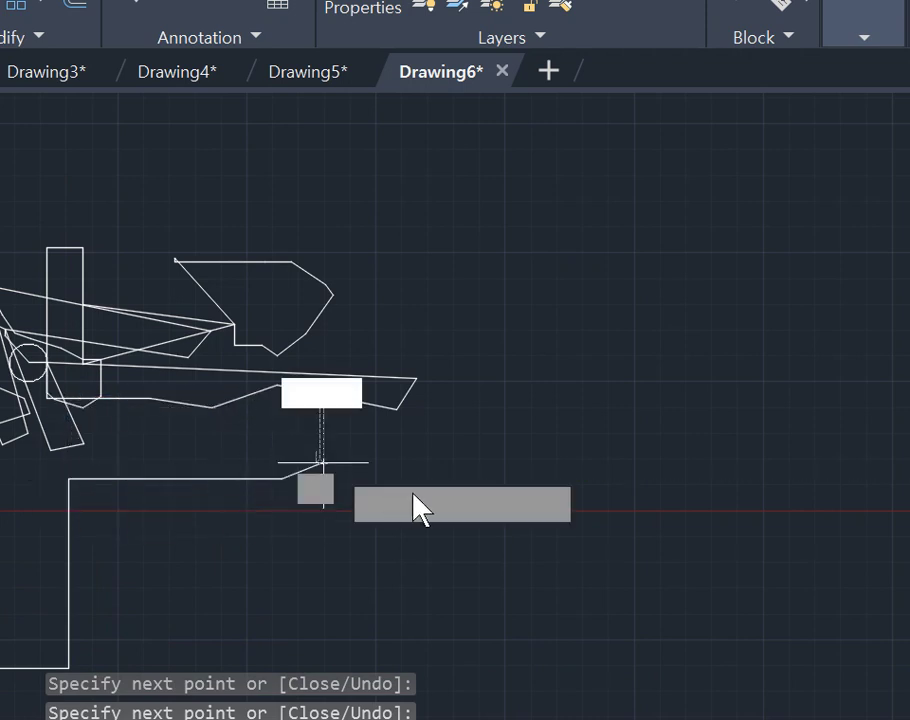
{"action": "left_click", "coordinate": [512, 467]}
{"action": "left_click", "coordinate": [537, 467]}
{"action": "left_click", "coordinate": [638, 408]}
{"action": "left_click", "coordinate": [710, 336]}
{"action": "left_click", "coordinate": [691, 257]}
{"action": "left_click", "coordinate": [608, 202]}
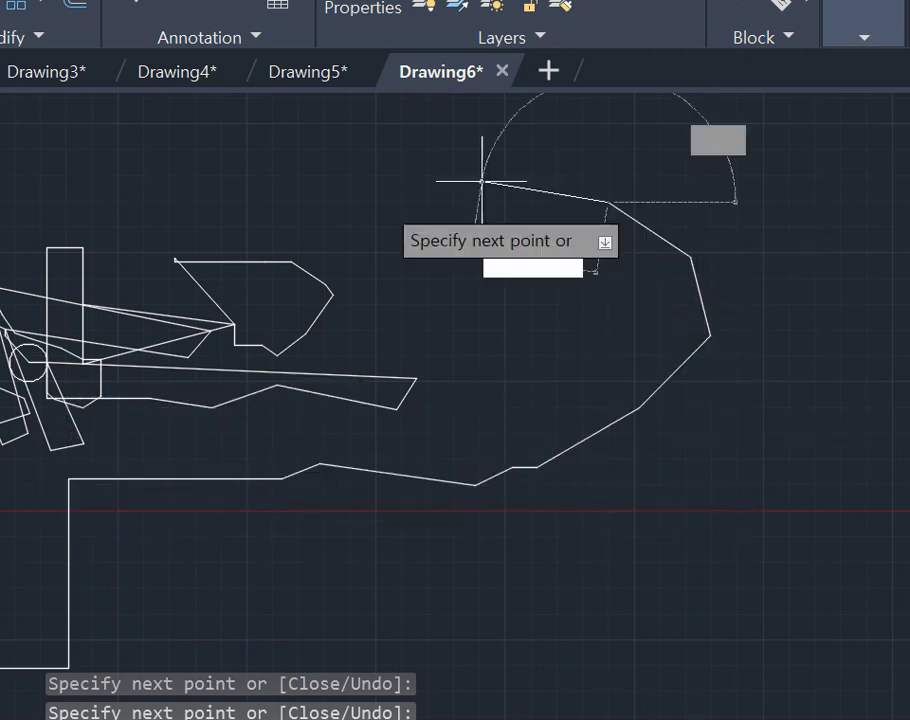
{"action": "left_click", "coordinate": [376, 202]}
{"action": "left_click", "coordinate": [262, 222]}
{"action": "left_click", "coordinate": [146, 272]}
{"action": "right_click", "coordinate": [150, 271]}
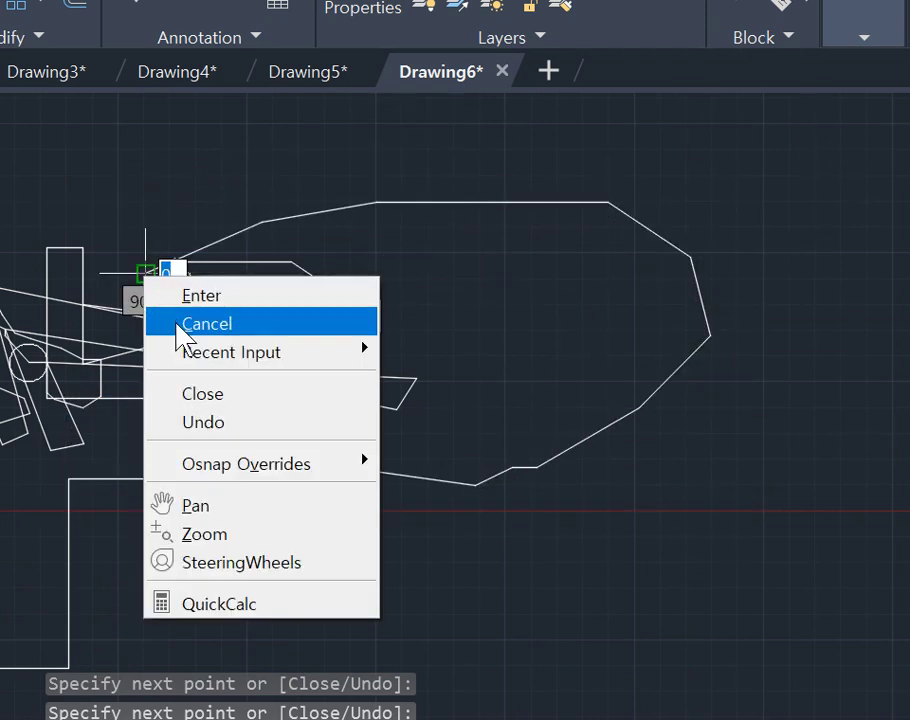
{"action": "left_click", "coordinate": [178, 323]}
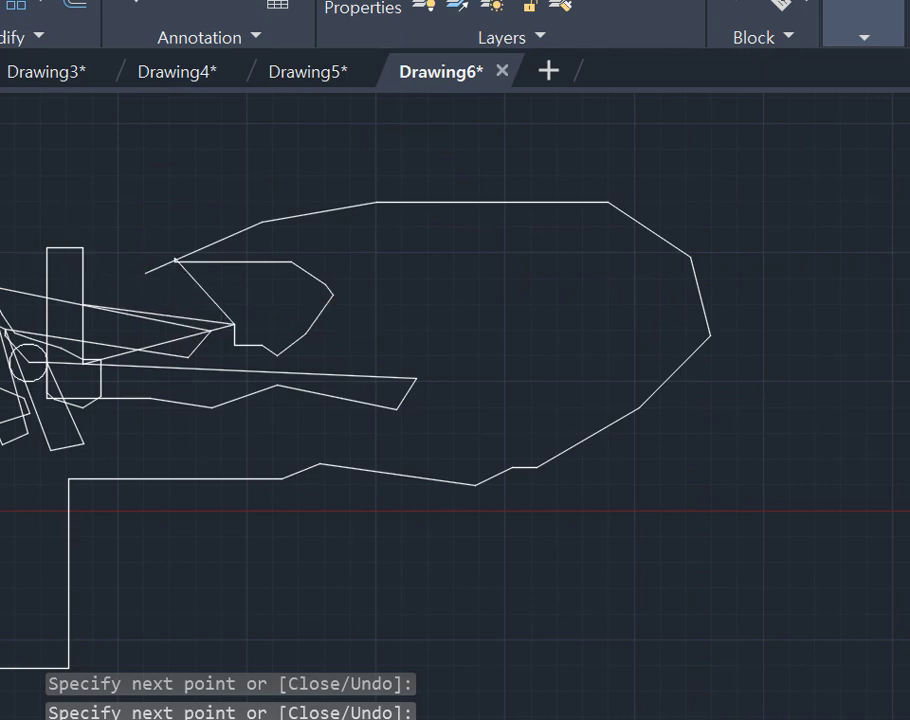
Create a new drawing from the acadiso template.
{"action": "key", "text": "ctrl+n"}
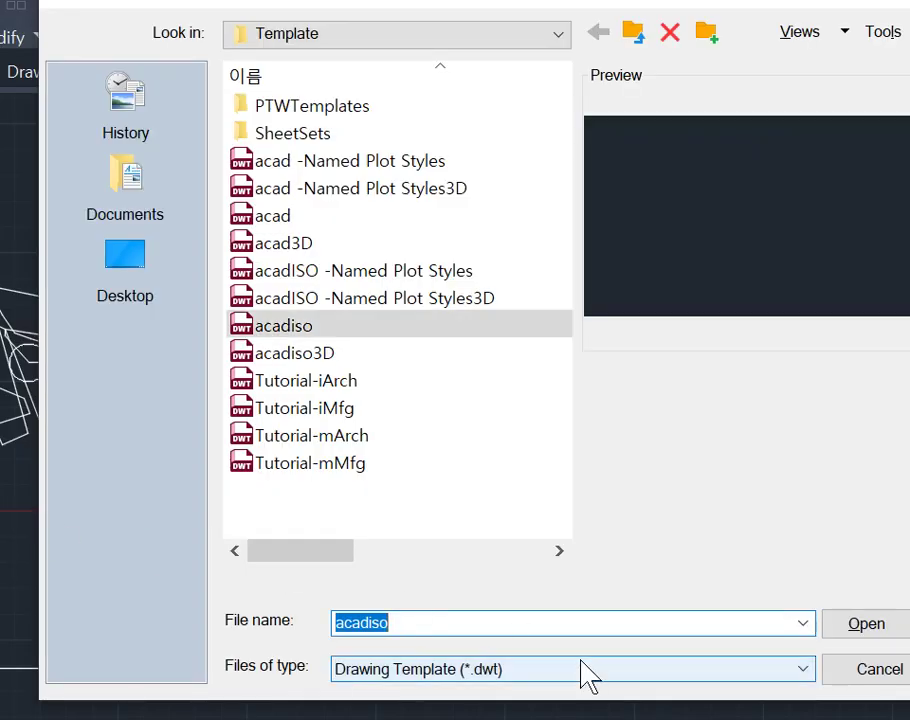
{"action": "left_click", "coordinate": [842, 628]}
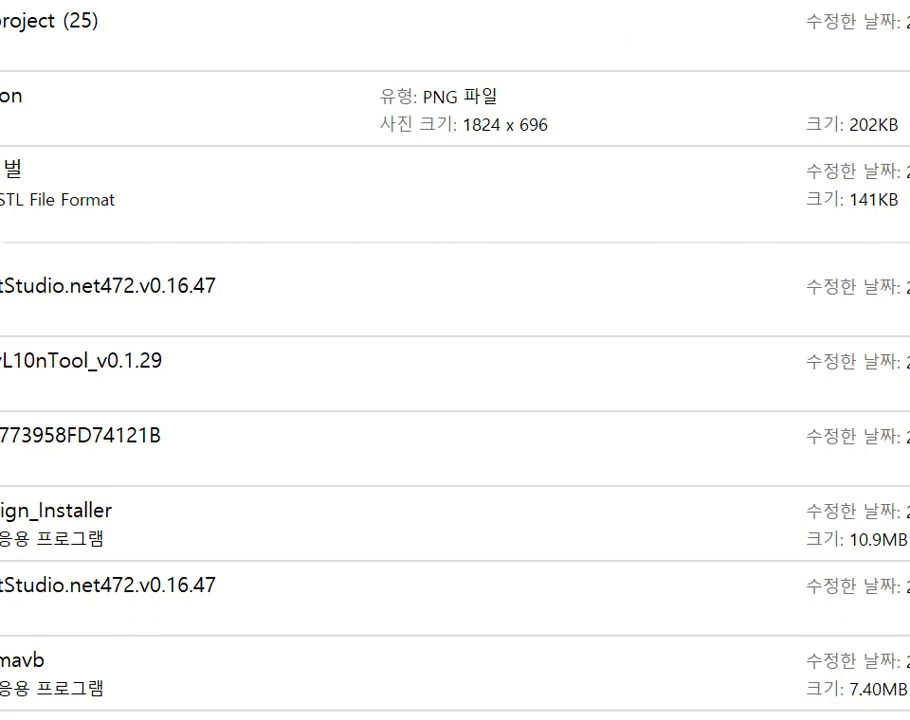
In File Explorer, look through the downloaded installers and the folder containing the DWG files.
{"action": "scroll", "coordinate": [441, 406], "scroll_direction": "down", "scroll_amount": 10}
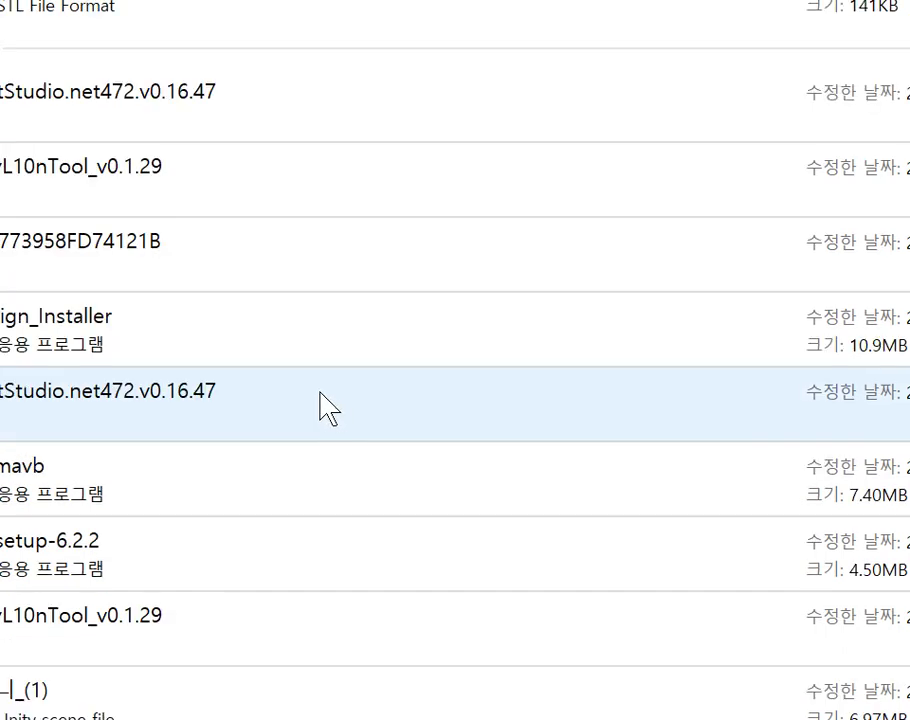
{"action": "scroll", "coordinate": [310, 390], "scroll_direction": "down", "scroll_amount": 6}
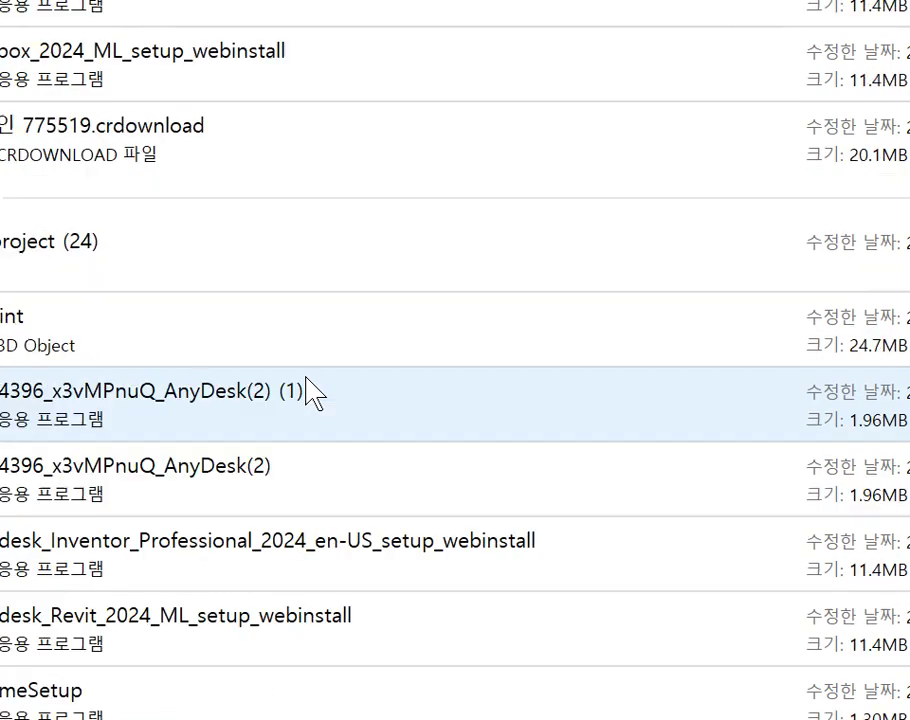
{"action": "scroll", "coordinate": [305, 378], "scroll_direction": "down", "scroll_amount": 4}
{"action": "scroll", "coordinate": [167, 362], "scroll_direction": "up", "scroll_amount": 10}
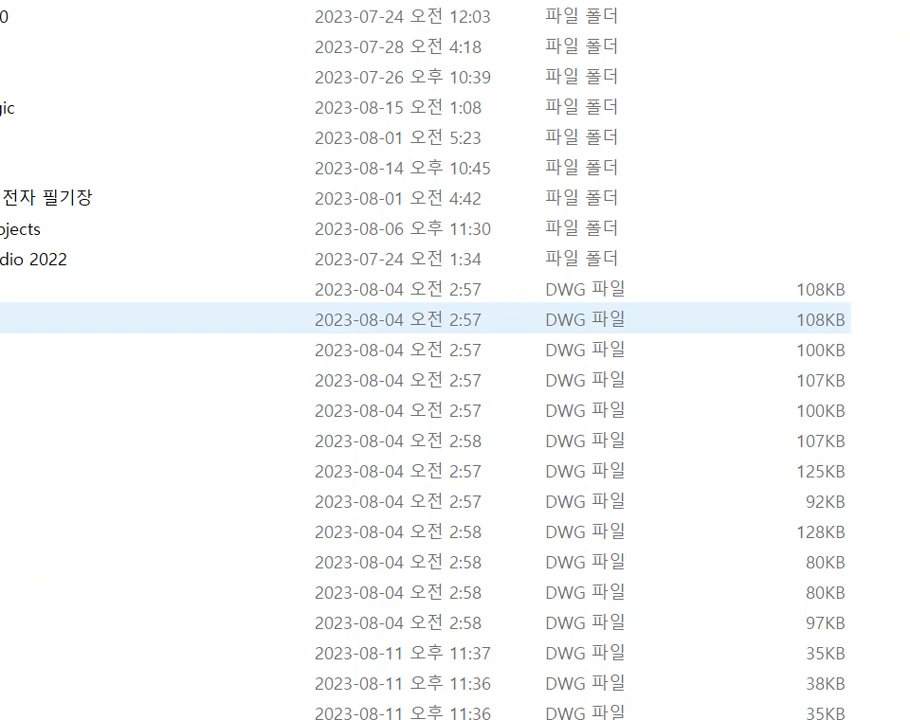
{"action": "scroll", "coordinate": [425, 360], "scroll_direction": "down", "scroll_amount": 3}
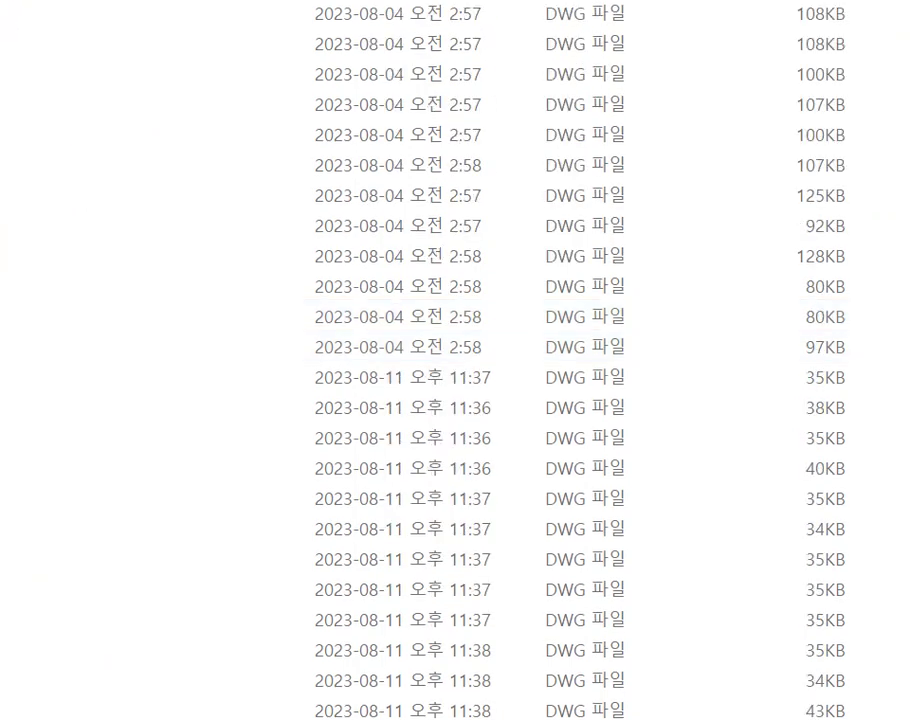
Search Windows for "zpro" and clear the search text.
{"action": "key", "text": "super"}
{"action": "key", "text": "super"}
{"action": "key", "text": "super+s"}
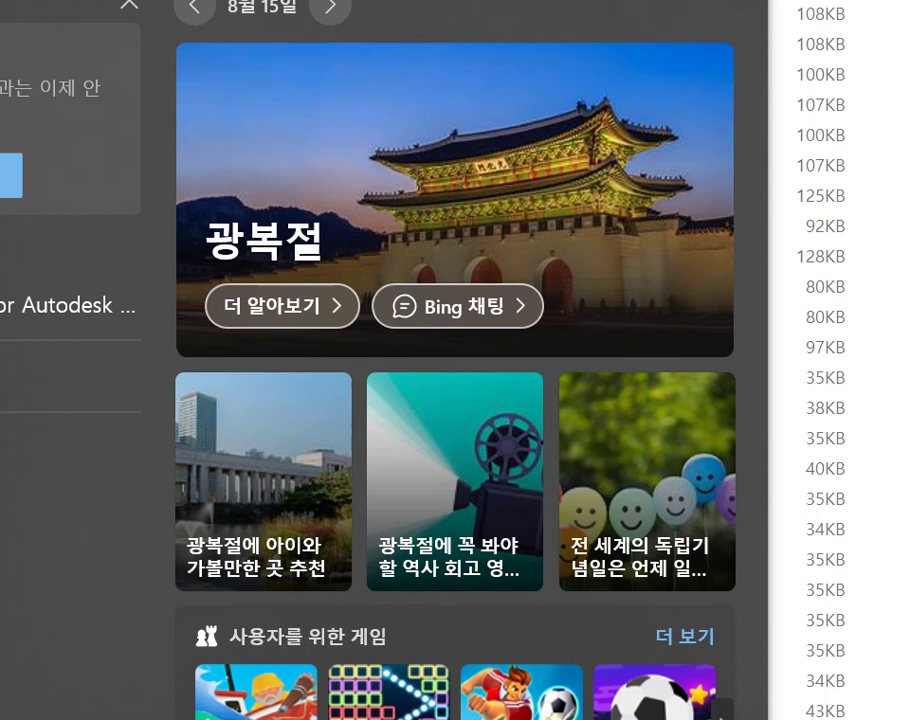
{"action": "type", "text": "zpro"}
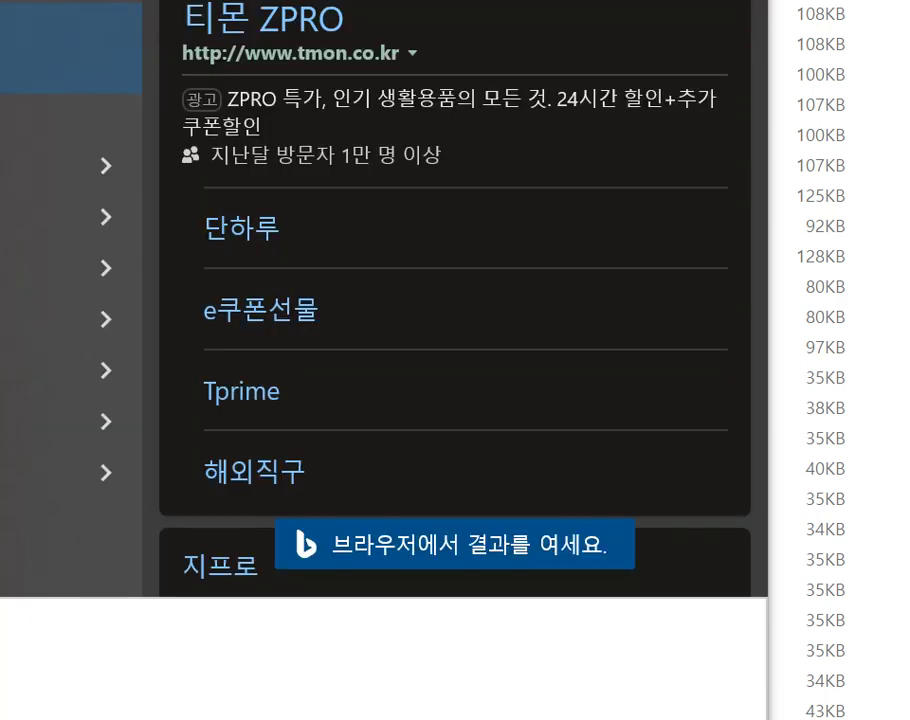
{"action": "key", "text": "BackSpace"}
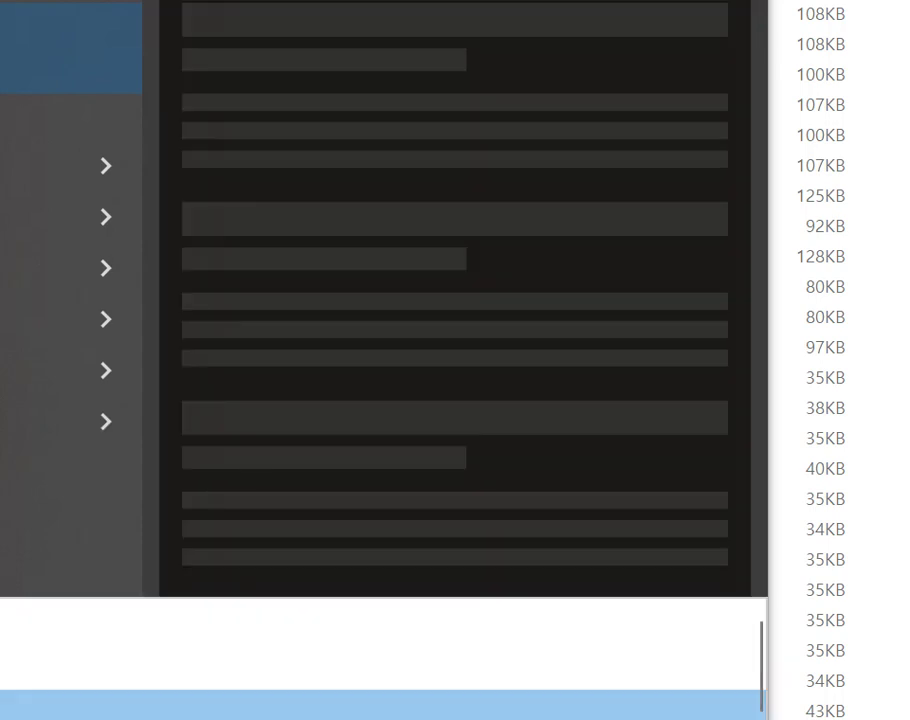
{"action": "key", "text": "BackSpace"}
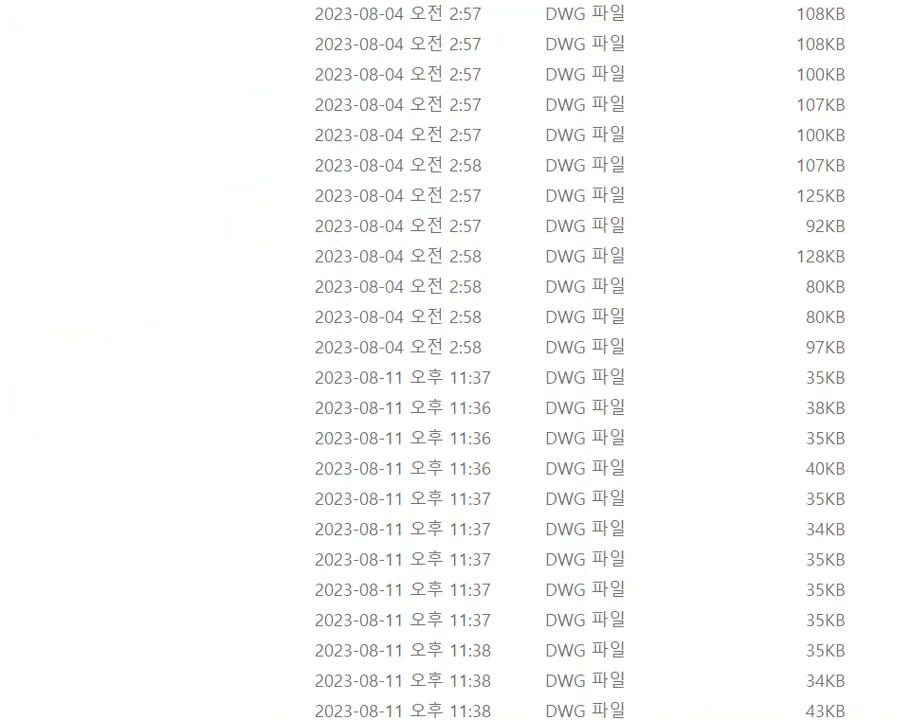
Search Windows for the ZBrush project "신", open its file location and look through the surrounding downloads.
{"action": "key", "text": "super"}
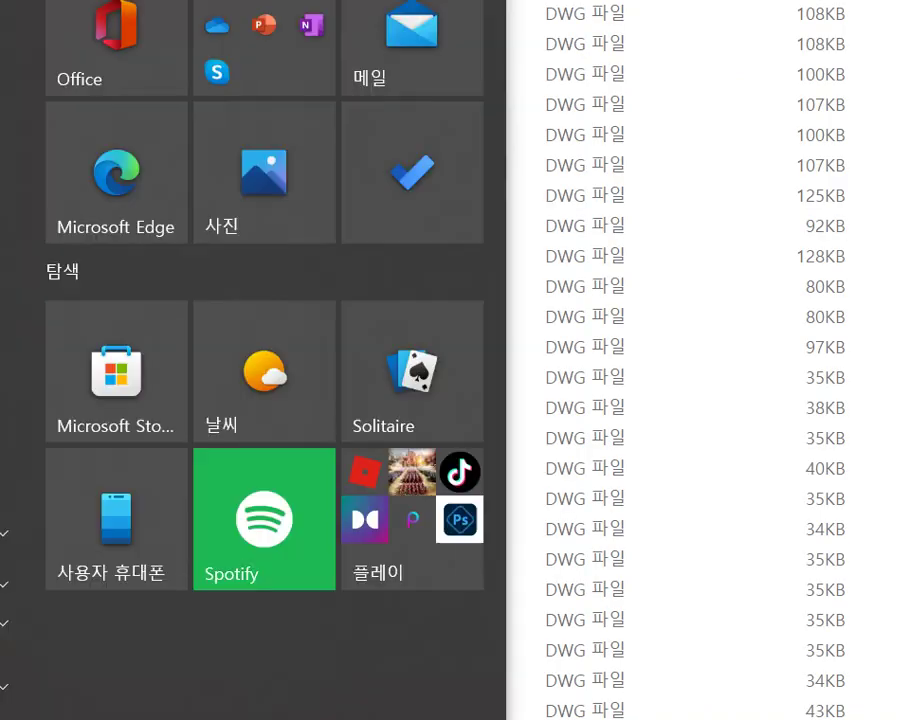
{"action": "type", "text": "a"}
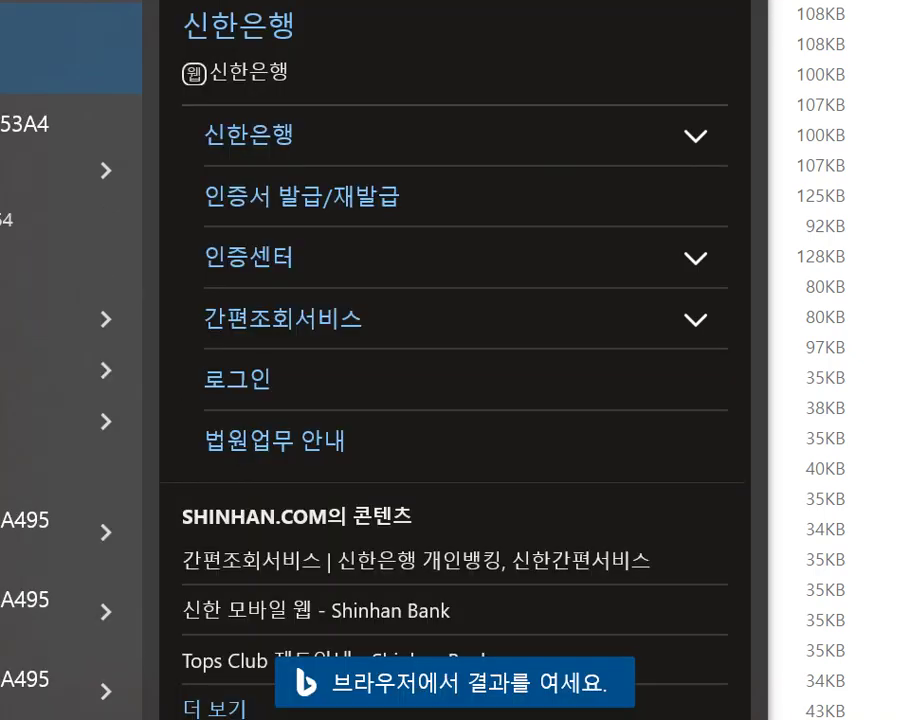
{"action": "key", "text": "BackSpace"}
{"action": "type", "text": "a"}
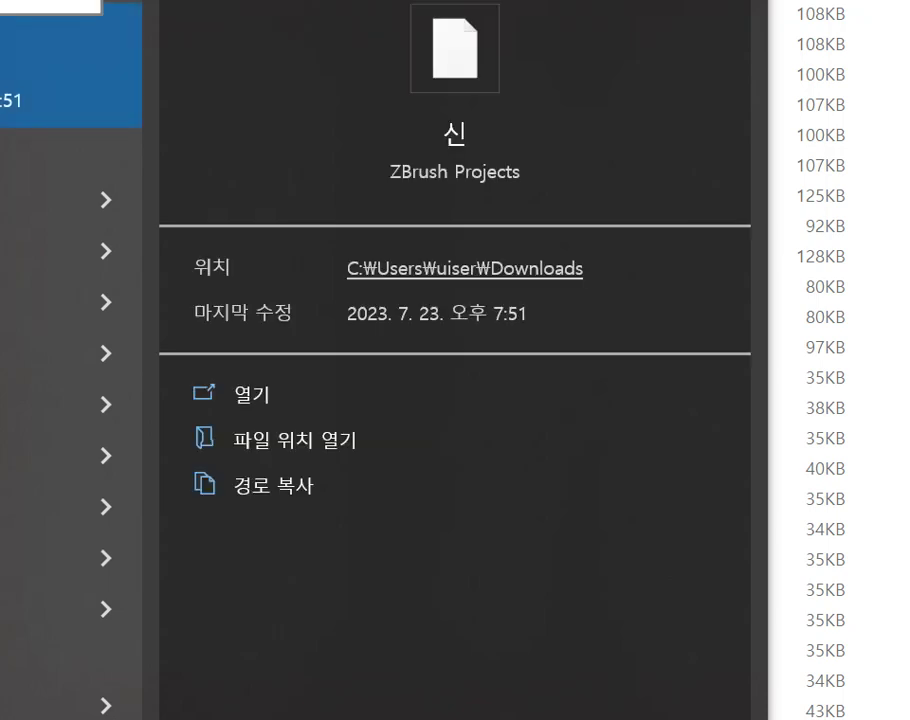
{"action": "left_click", "coordinate": [251, 432]}
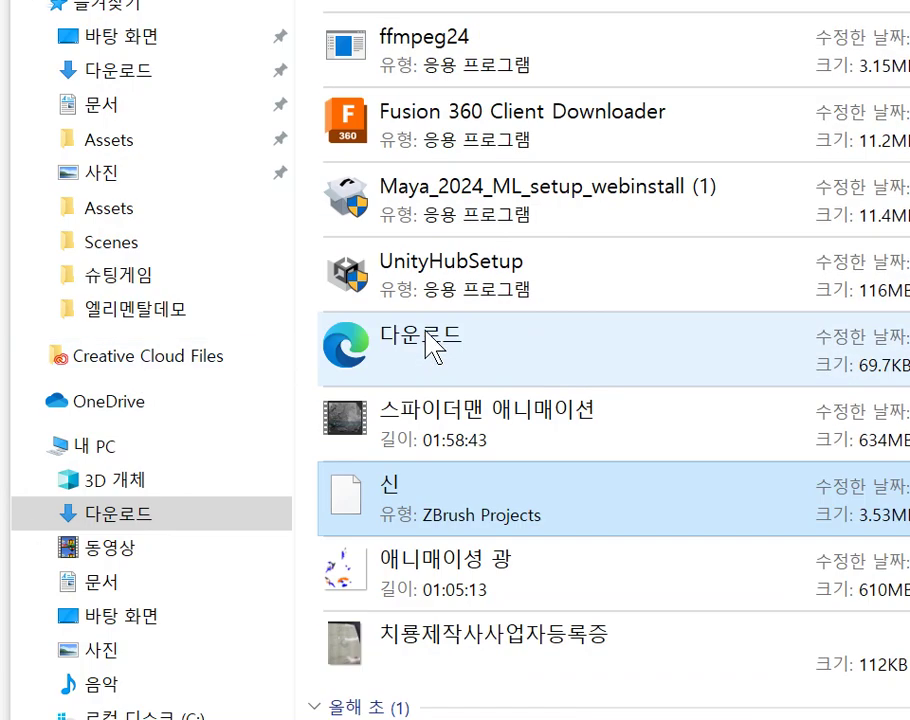
{"action": "scroll", "coordinate": [425, 348], "scroll_direction": "down", "scroll_amount": 15}
{"action": "scroll", "coordinate": [418, 348], "scroll_direction": "up", "scroll_amount": 4}
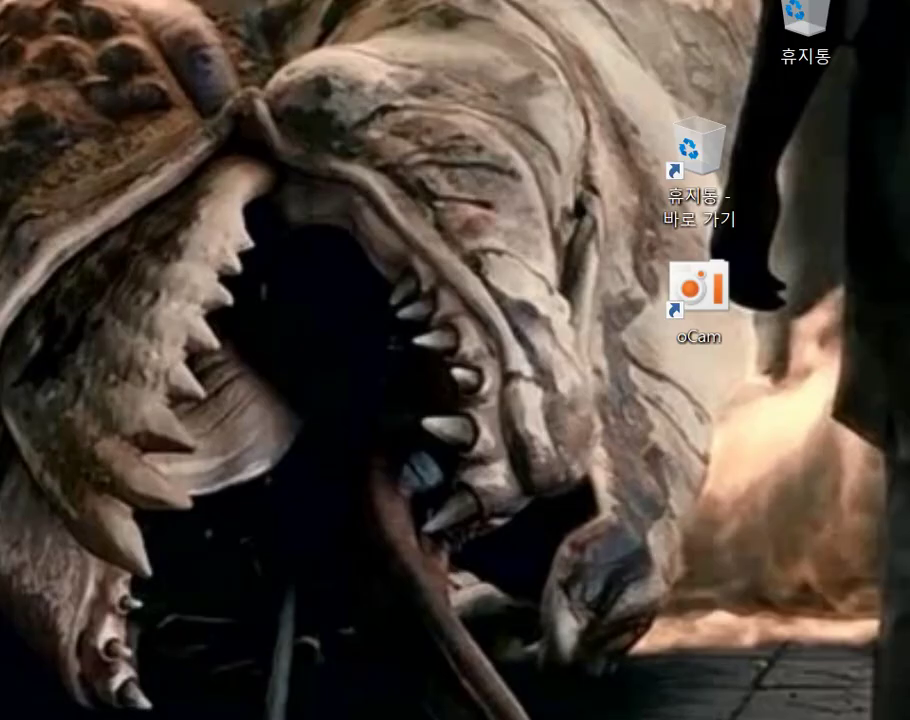
Launch ZBrushCoreMini and accept the download of its new version.
{"action": "key", "text": "super"}
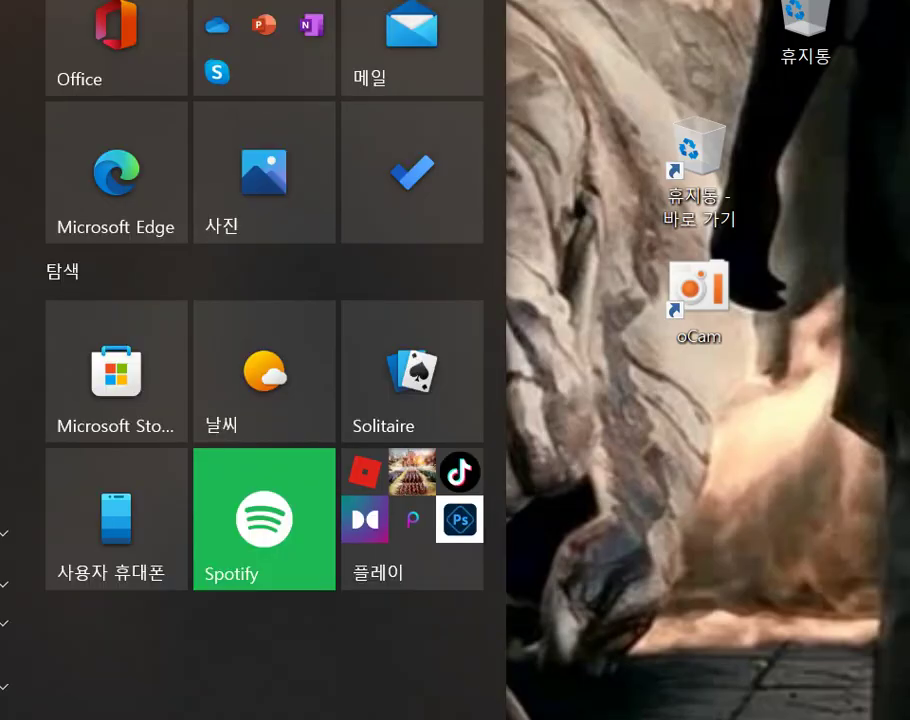
{"action": "key", "text": "super+s"}
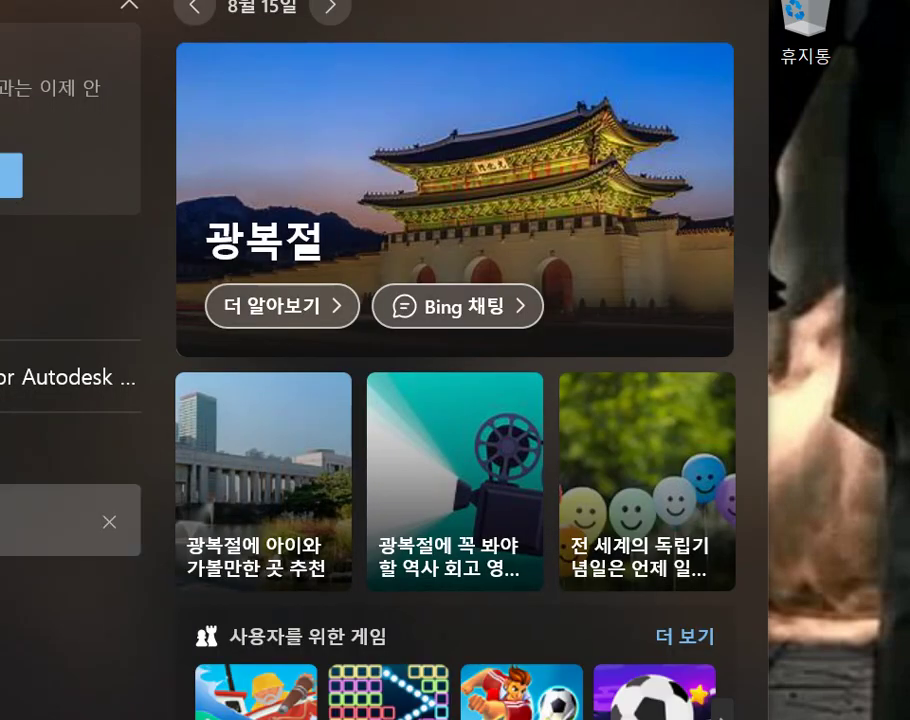
{"action": "key", "text": "Escape"}
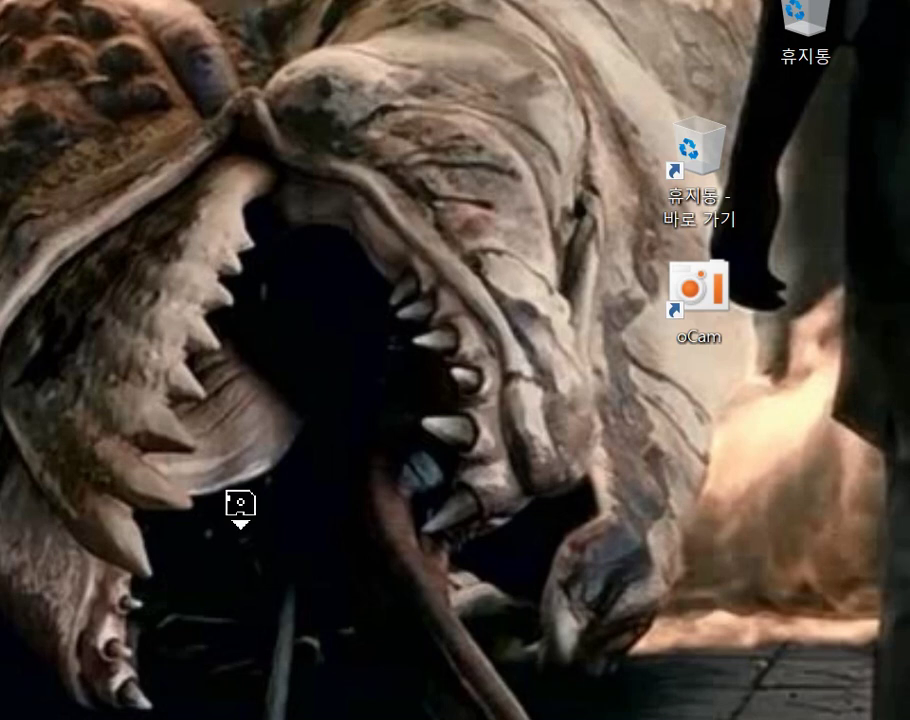
{"action": "left_click", "coordinate": [240, 506]}
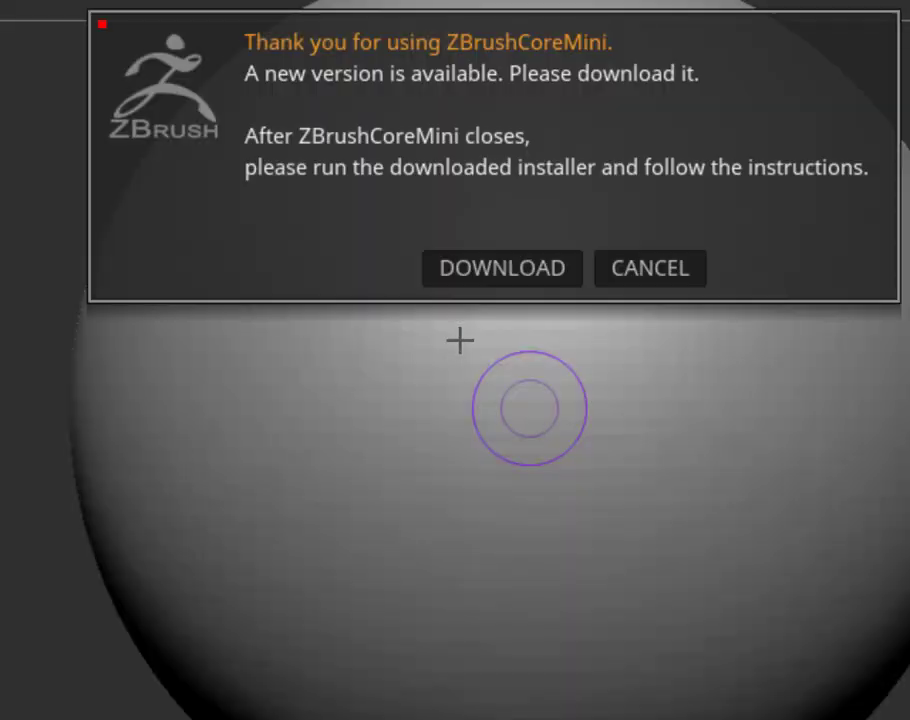
{"action": "left_click", "coordinate": [477, 280]}
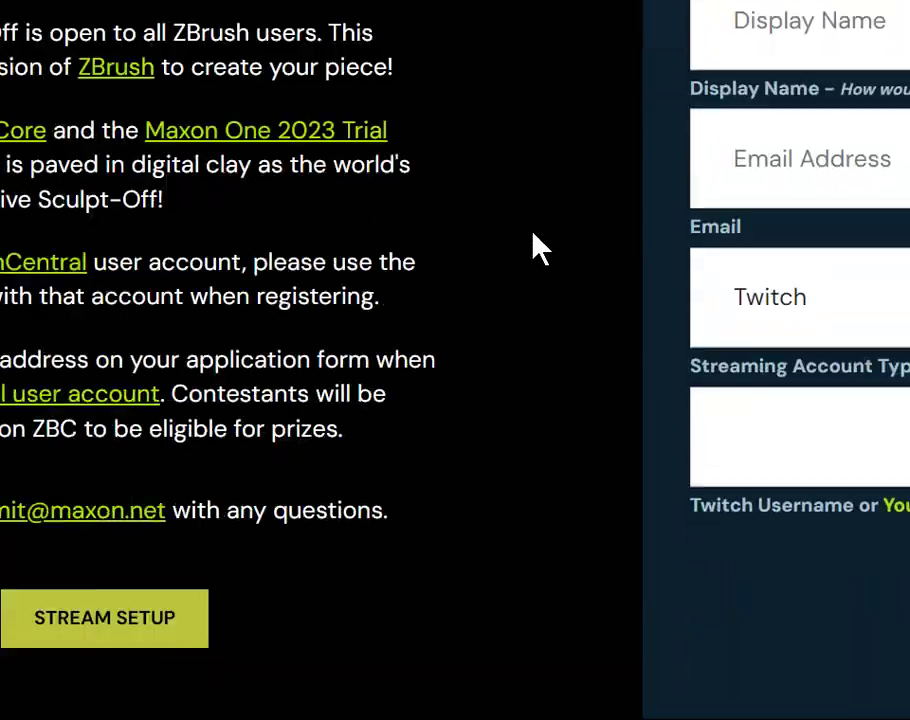
Look through the ZBrush Live Sculpt-Off page in the browser.
{"action": "scroll", "coordinate": [533, 235], "scroll_direction": "down", "scroll_amount": 15}
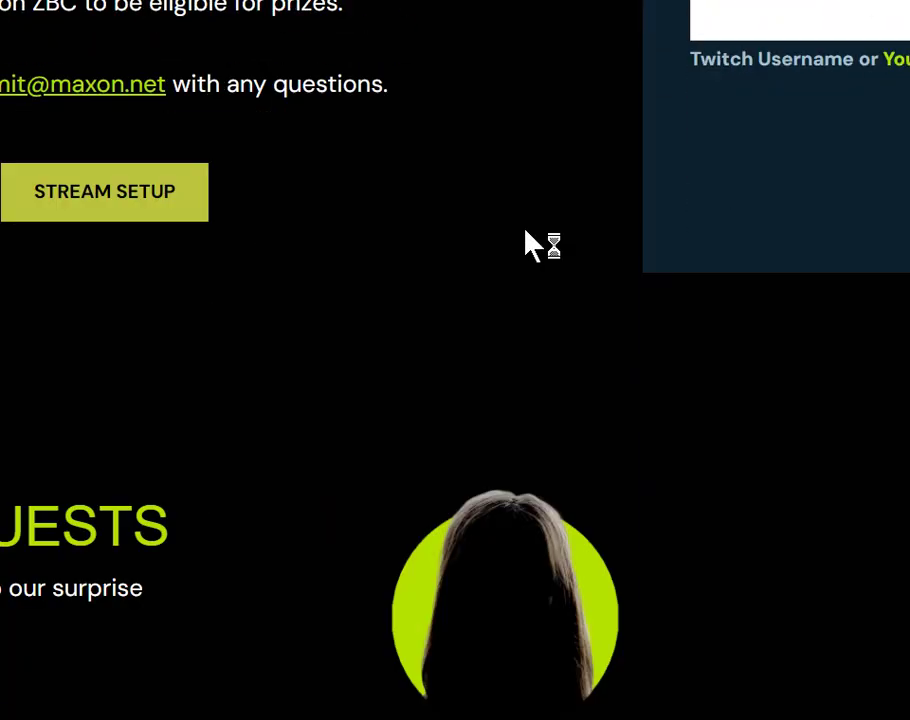
{"action": "scroll", "coordinate": [523, 229], "scroll_direction": "up", "scroll_amount": 4}
{"action": "scroll", "coordinate": [527, 248], "scroll_direction": "up", "scroll_amount": 10}
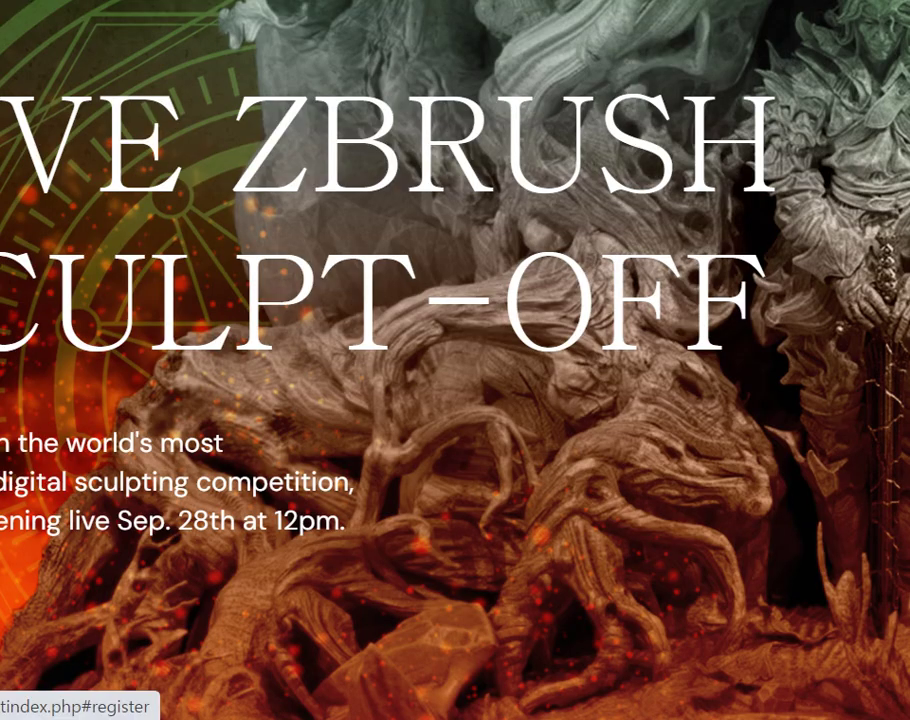
Open the ZBrush My Licenses page and look through it down to the footer.
{"action": "left_click", "coordinate": [558, 2]}
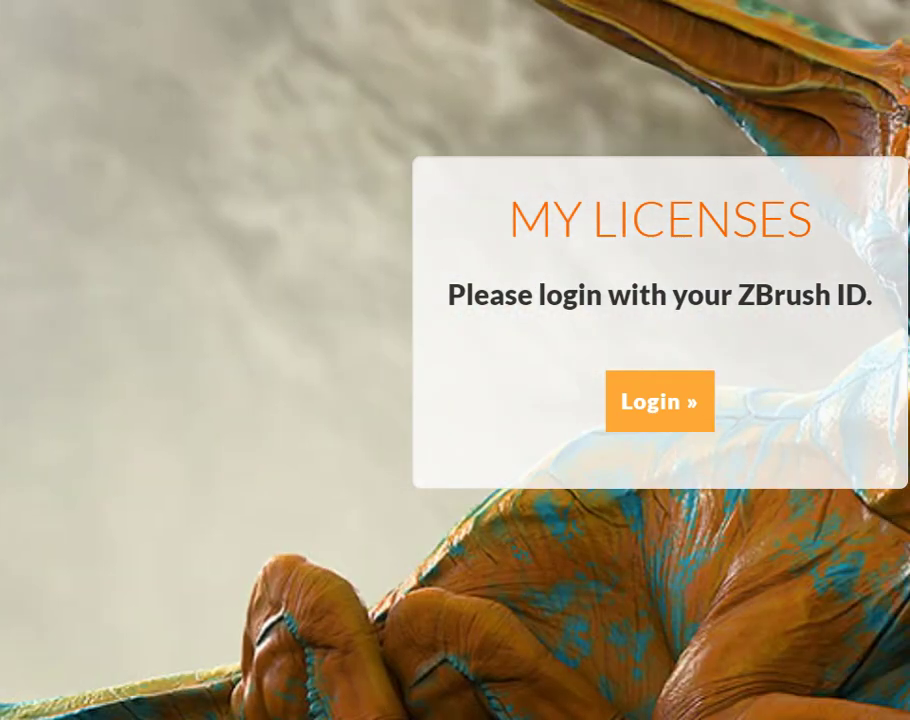
{"action": "scroll", "coordinate": [376, 50], "scroll_direction": "down", "scroll_amount": 4}
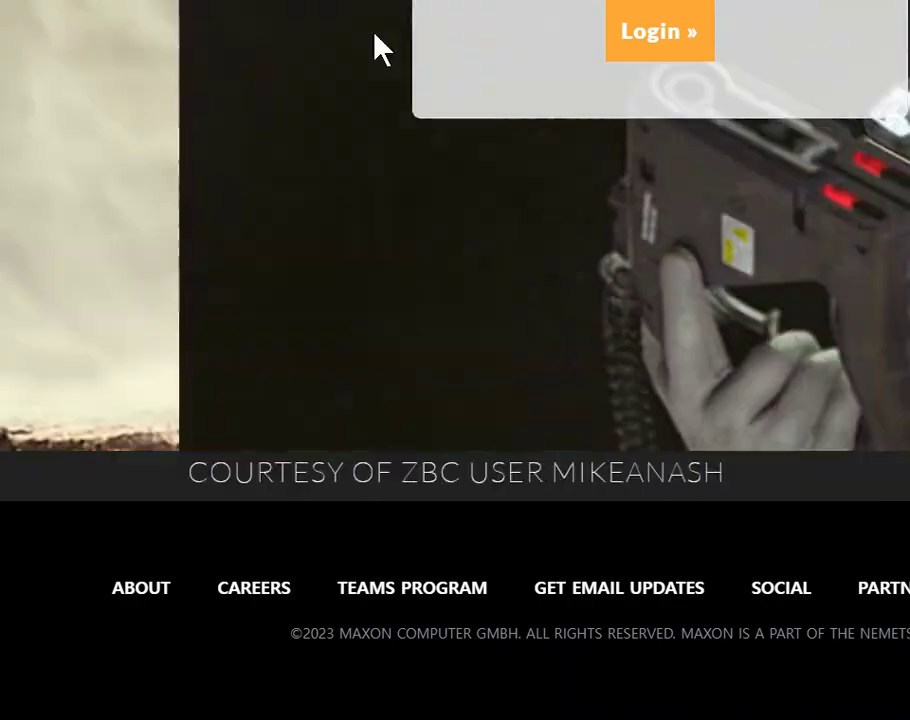
{"action": "scroll", "coordinate": [376, 40], "scroll_direction": "up", "scroll_amount": 4}
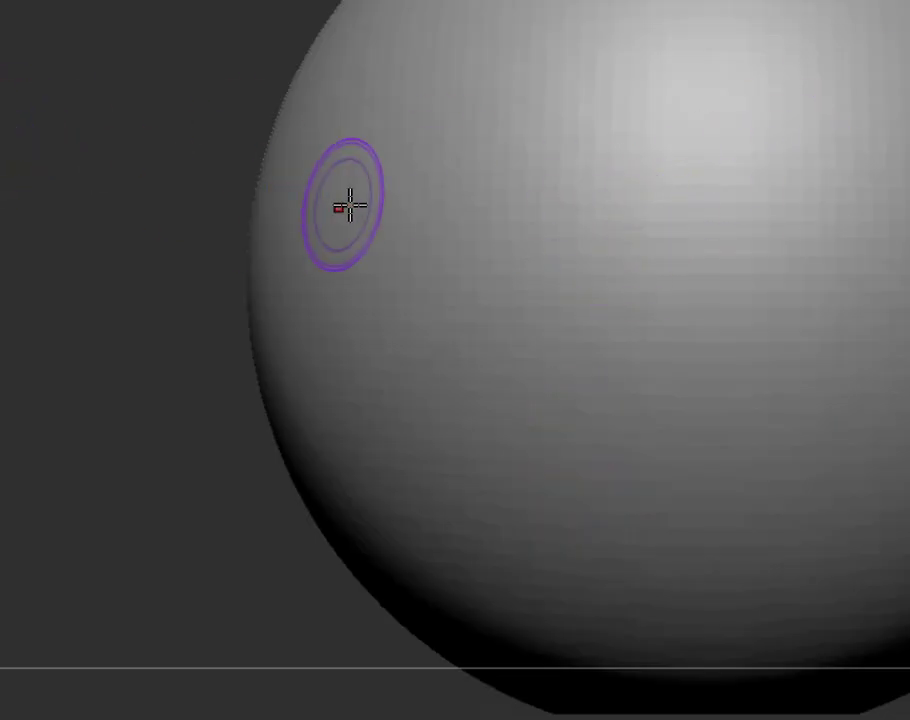
Carve mirrored face-like grooves into the front of the sphere and pull four curved spikes out of its side.
{"action": "left_click_drag", "start_coordinate": [435, 243], "coordinate": [437, 203]}
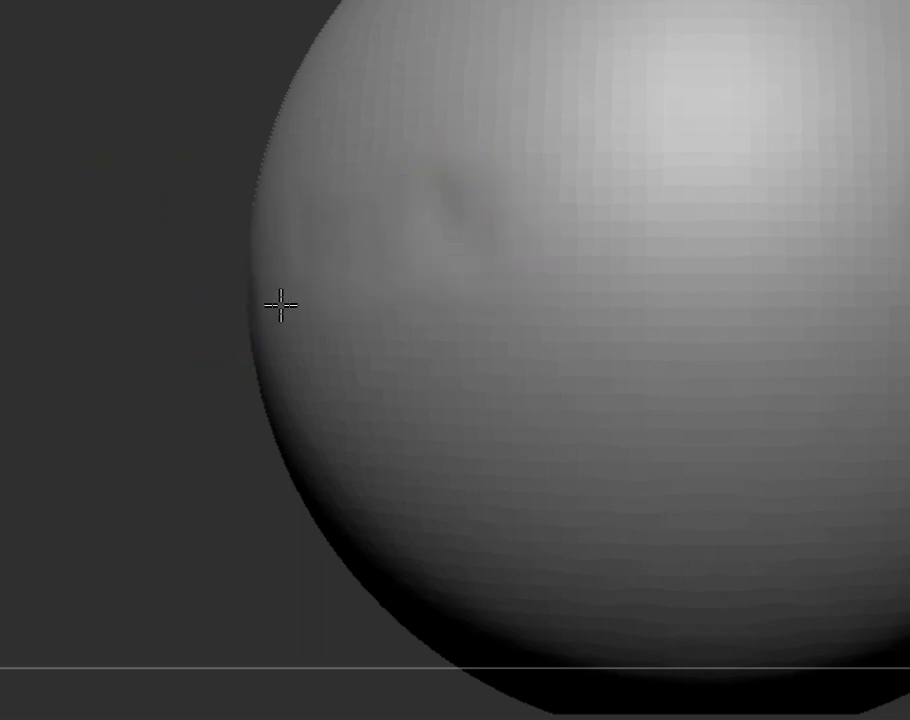
{"action": "mouse_move", "coordinate": [475, 200]}
{"action": "left_mouse_down"}
{"action": "mouse_move", "coordinate": [416, 275]}
{"action": "mouse_move", "coordinate": [492, 171]}
{"action": "mouse_move", "coordinate": [593, 126]}
{"action": "mouse_move", "coordinate": [652, 195]}
{"action": "mouse_move", "coordinate": [592, 379]}
{"action": "mouse_move", "coordinate": [351, 311]}
{"action": "mouse_move", "coordinate": [325, 331]}
{"action": "mouse_move", "coordinate": [321, 372]}
{"action": "mouse_move", "coordinate": [298, 414]}
{"action": "mouse_move", "coordinate": [271, 361]}
{"action": "left_mouse_up"}
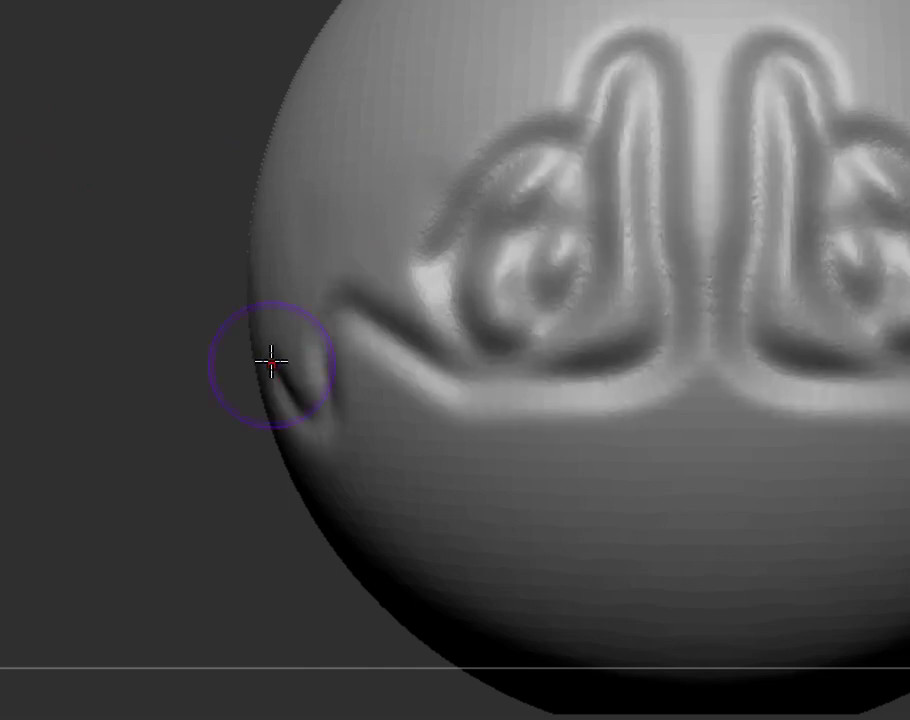
{"action": "mouse_move", "coordinate": [308, 165]}
{"action": "left_mouse_down"}
{"action": "mouse_move", "coordinate": [225, 154]}
{"action": "mouse_move", "coordinate": [170, 232]}
{"action": "left_mouse_up"}
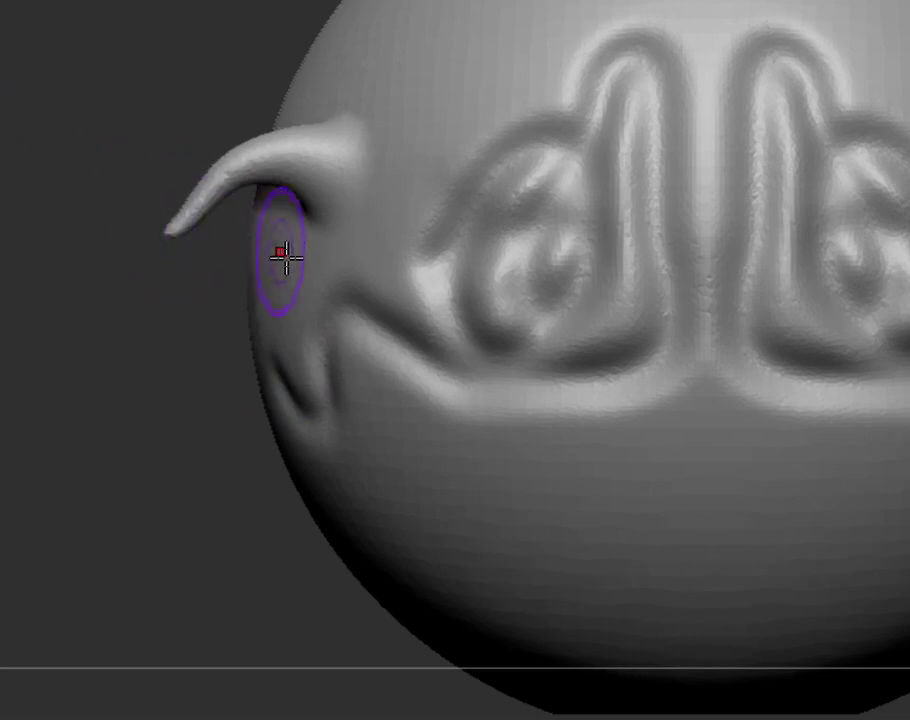
{"action": "left_click_drag", "start_coordinate": [284, 254], "coordinate": [138, 406]}
{"action": "left_click_drag", "start_coordinate": [335, 427], "coordinate": [218, 530]}
{"action": "left_click_drag", "start_coordinate": [360, 490], "coordinate": [258, 638]}
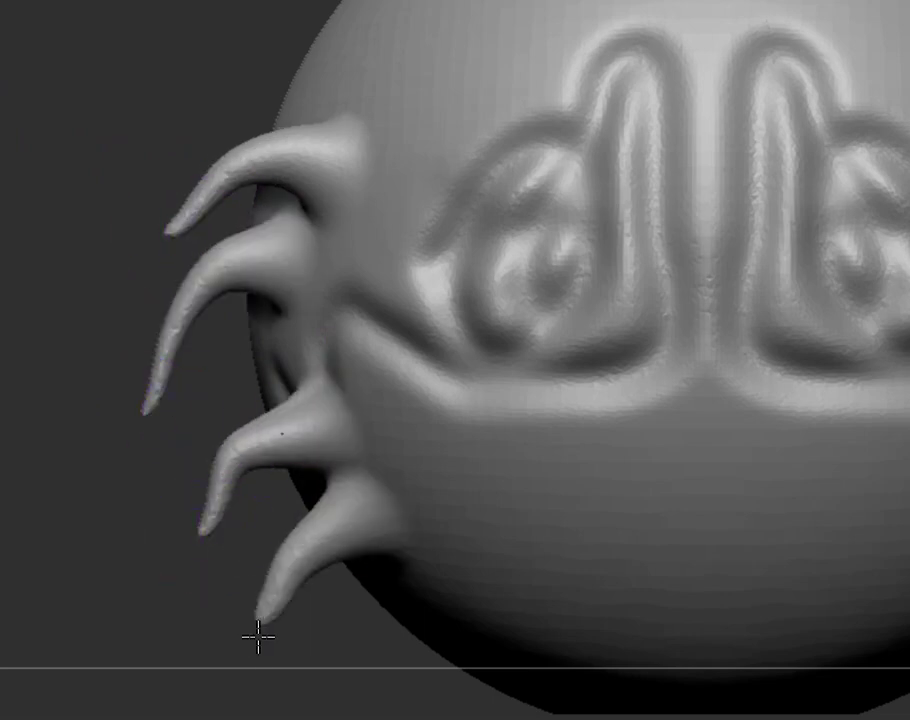
Pull more and longer curved spikes out of the upper and middle side of the sphere, thickening the existing cluster.
{"action": "left_click_drag", "start_coordinate": [311, 270], "coordinate": [193, 372]}
{"action": "left_click_drag", "start_coordinate": [362, 125], "coordinate": [144, 180]}
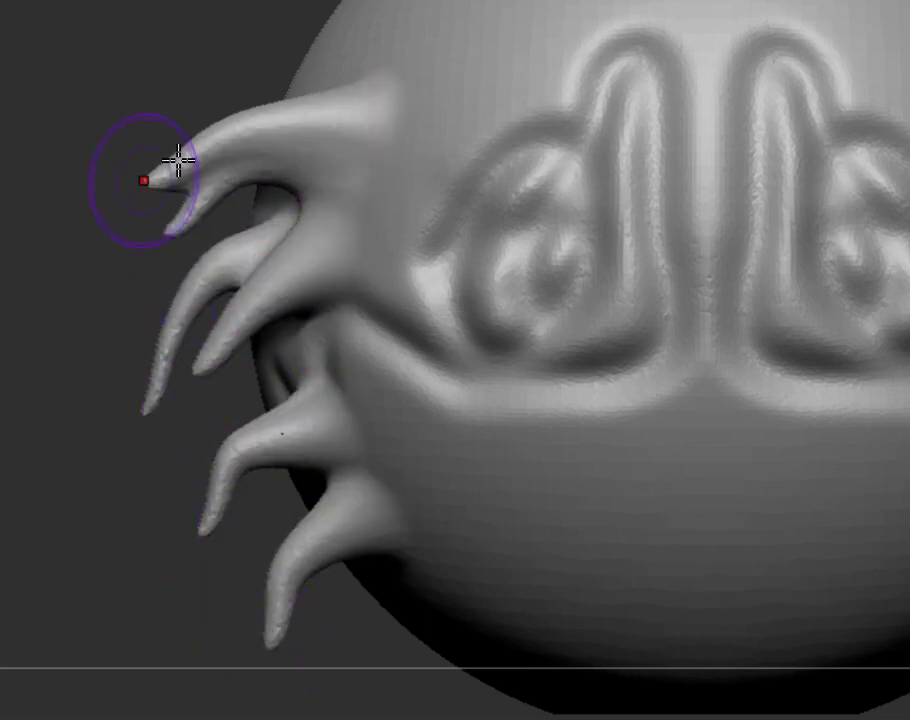
{"action": "mouse_move", "coordinate": [355, 73]}
{"action": "left_mouse_down"}
{"action": "mouse_move", "coordinate": [150, 80]}
{"action": "mouse_move", "coordinate": [55, 176]}
{"action": "left_mouse_up"}
{"action": "mouse_move", "coordinate": [382, 42]}
{"action": "left_mouse_down"}
{"action": "mouse_move", "coordinate": [108, 99]}
{"action": "mouse_move", "coordinate": [44, 186]}
{"action": "left_mouse_up"}
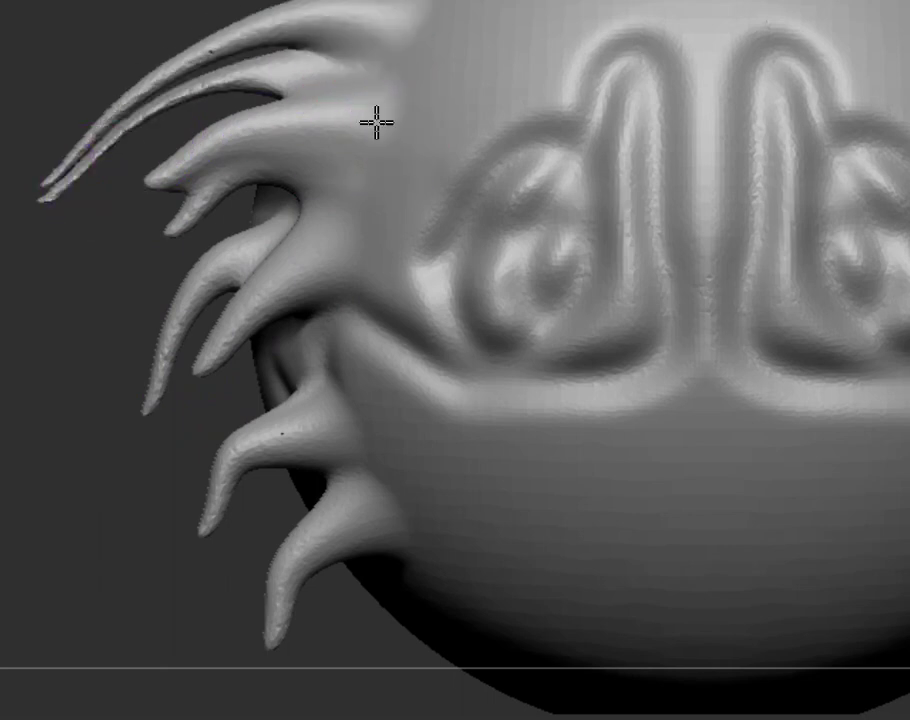
{"action": "left_click_drag", "start_coordinate": [376, 122], "coordinate": [118, 260]}
{"action": "mouse_move", "coordinate": [317, 234]}
{"action": "left_mouse_down"}
{"action": "mouse_move", "coordinate": [75, 402]}
{"action": "mouse_move", "coordinate": [177, 404]}
{"action": "mouse_move", "coordinate": [215, 433]}
{"action": "left_mouse_up"}
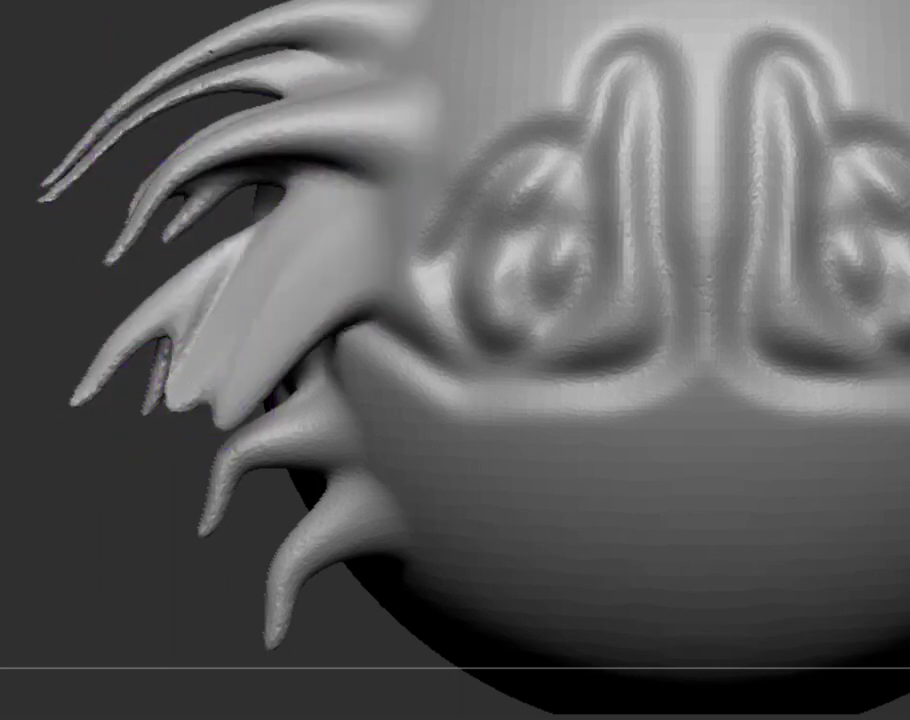
Build raised slab-like bands across the eye areas and down the centre of the sculpted face.
{"action": "mouse_move", "coordinate": [406, 197]}
{"action": "left_mouse_down"}
{"action": "mouse_move", "coordinate": [506, 87]}
{"action": "mouse_move", "coordinate": [514, 37]}
{"action": "mouse_move", "coordinate": [413, 97]}
{"action": "mouse_move", "coordinate": [451, 163]}
{"action": "mouse_move", "coordinate": [587, 146]}
{"action": "mouse_move", "coordinate": [745, 150]}
{"action": "left_mouse_up"}
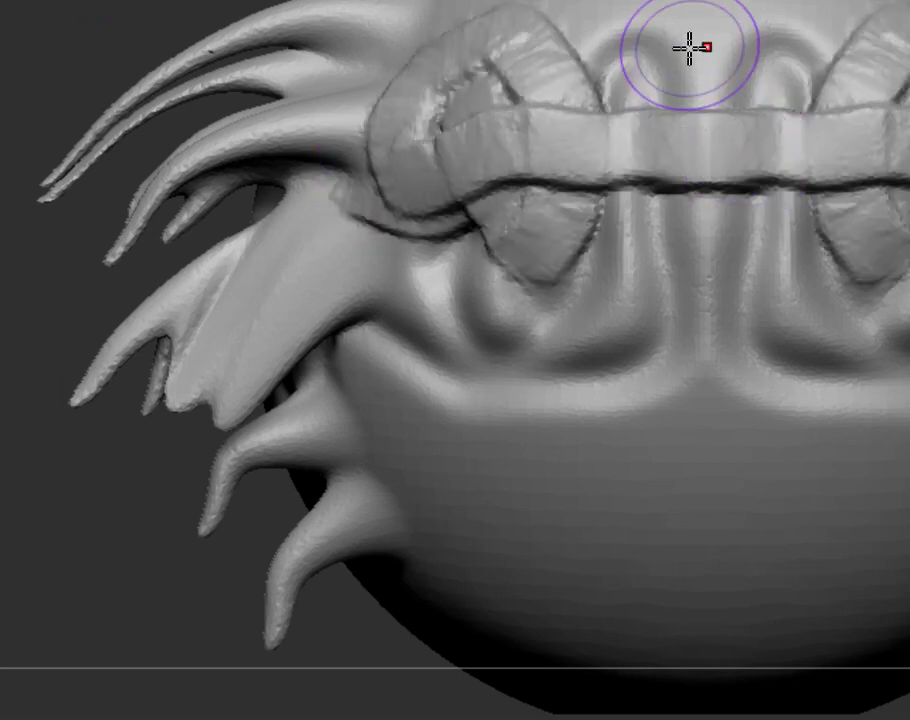
{"action": "left_click_drag", "start_coordinate": [690, 47], "coordinate": [676, 260]}
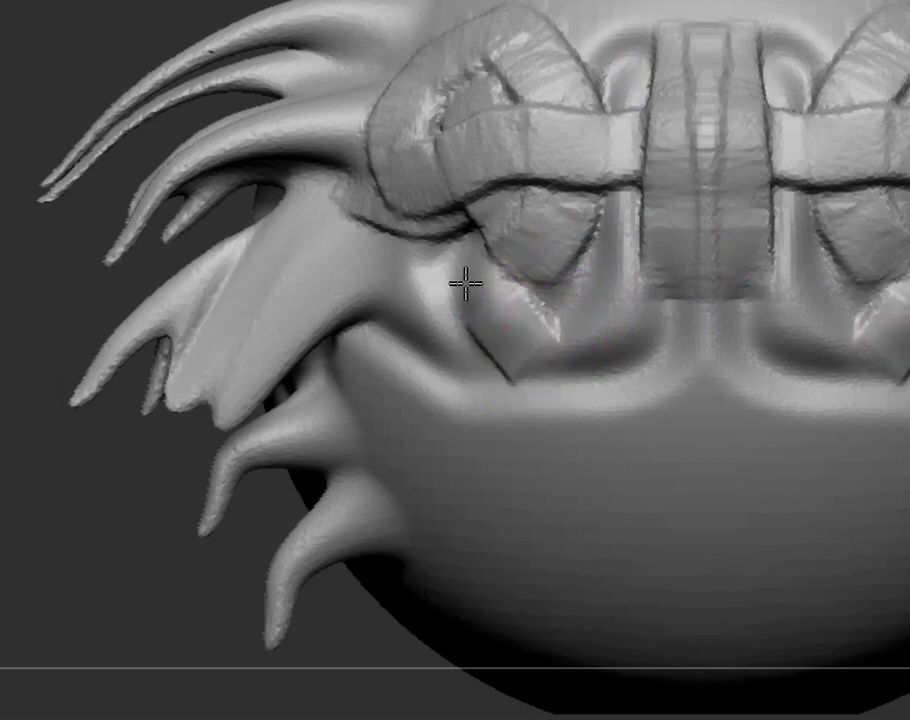
{"action": "mouse_move", "coordinate": [465, 285]}
{"action": "left_mouse_down"}
{"action": "mouse_move", "coordinate": [388, 171]}
{"action": "mouse_move", "coordinate": [524, 122]}
{"action": "mouse_move", "coordinate": [555, 248]}
{"action": "mouse_move", "coordinate": [551, 316]}
{"action": "left_mouse_up"}
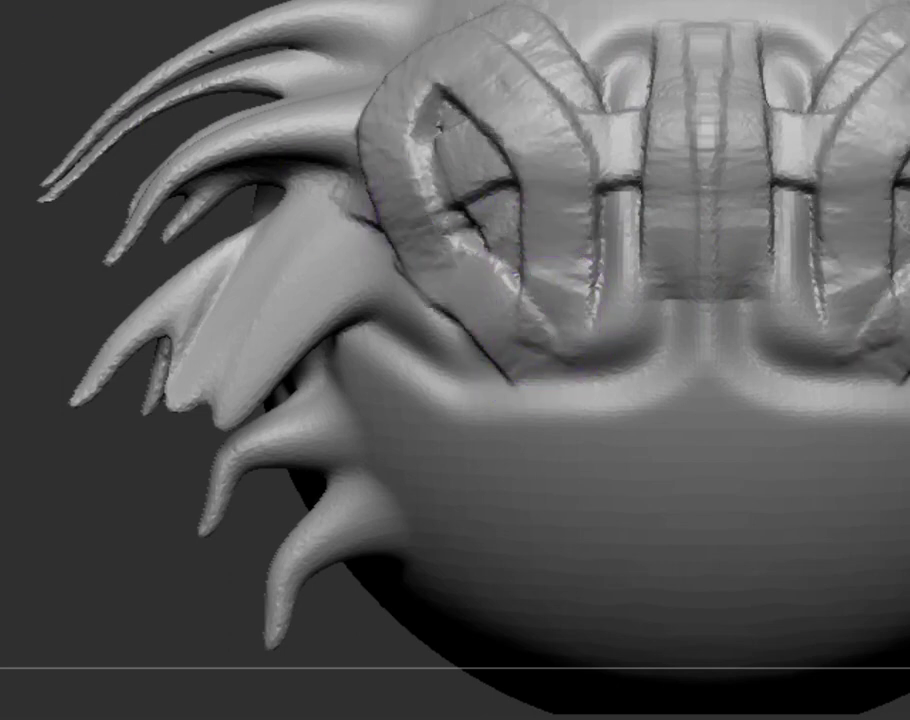
Add short spikes along the lower side of the head and widen the neighbouring and upper spikes.
{"action": "left_click_drag", "start_coordinate": [311, 390], "coordinate": [260, 518]}
{"action": "left_click_drag", "start_coordinate": [445, 502], "coordinate": [362, 590]}
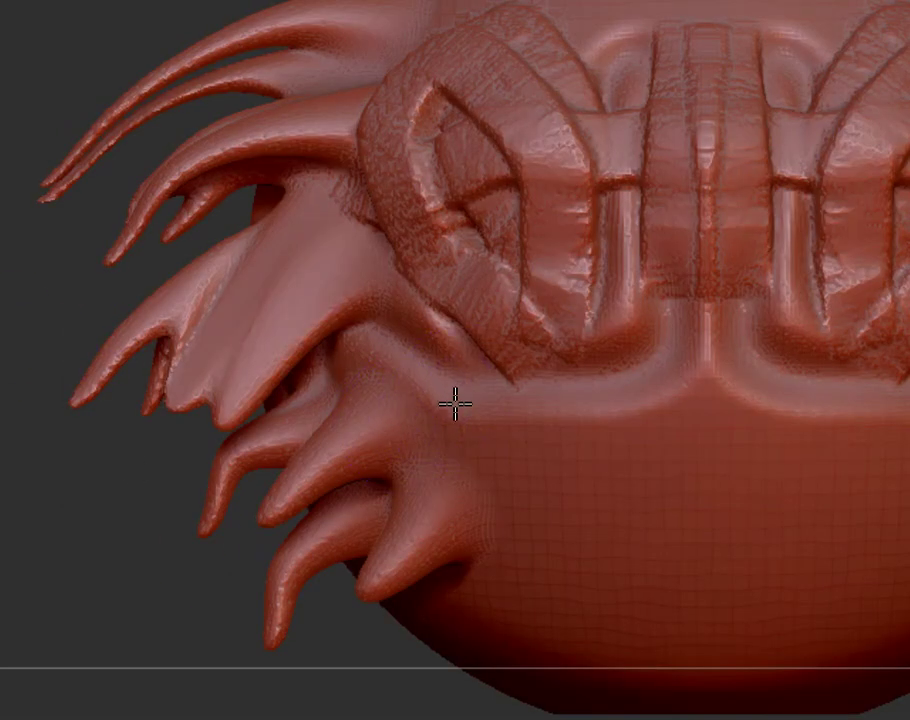
{"action": "left_click_drag", "start_coordinate": [455, 403], "coordinate": [350, 492]}
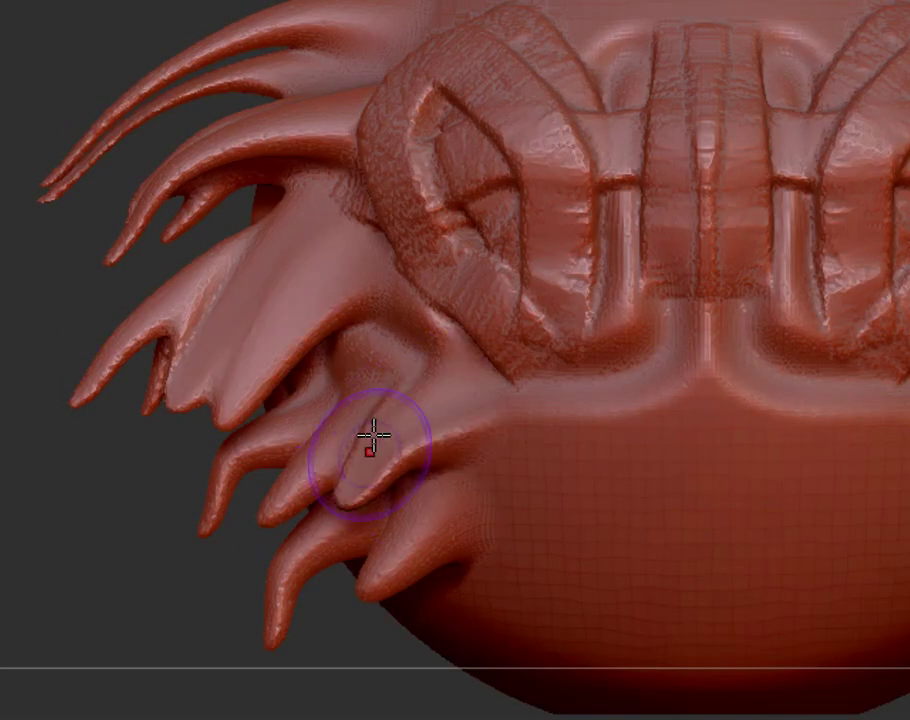
{"action": "mouse_move", "coordinate": [373, 435]}
{"action": "left_mouse_down"}
{"action": "mouse_move", "coordinate": [295, 483]}
{"action": "mouse_move", "coordinate": [260, 431]}
{"action": "left_mouse_up"}
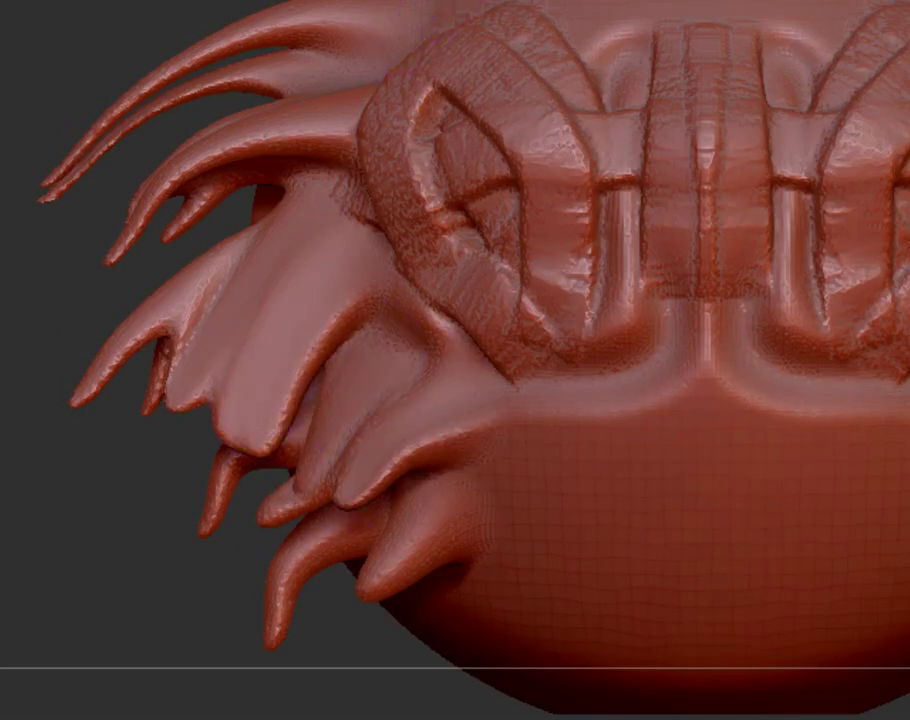
{"action": "left_click_drag", "start_coordinate": [325, 138], "coordinate": [142, 292]}
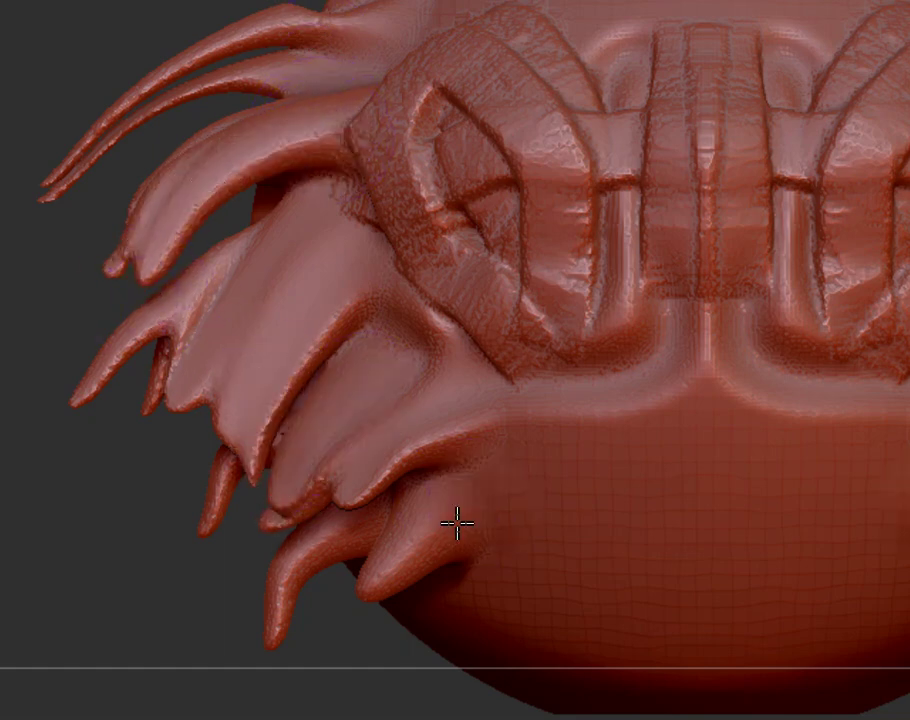
Pull small spikes from the underside of the head and stretch the lower side spikes further outward.
{"action": "left_click_drag", "start_coordinate": [457, 523], "coordinate": [420, 606]}
{"action": "left_click_drag", "start_coordinate": [485, 581], "coordinate": [465, 642]}
{"action": "left_click_drag", "start_coordinate": [581, 567], "coordinate": [479, 628]}
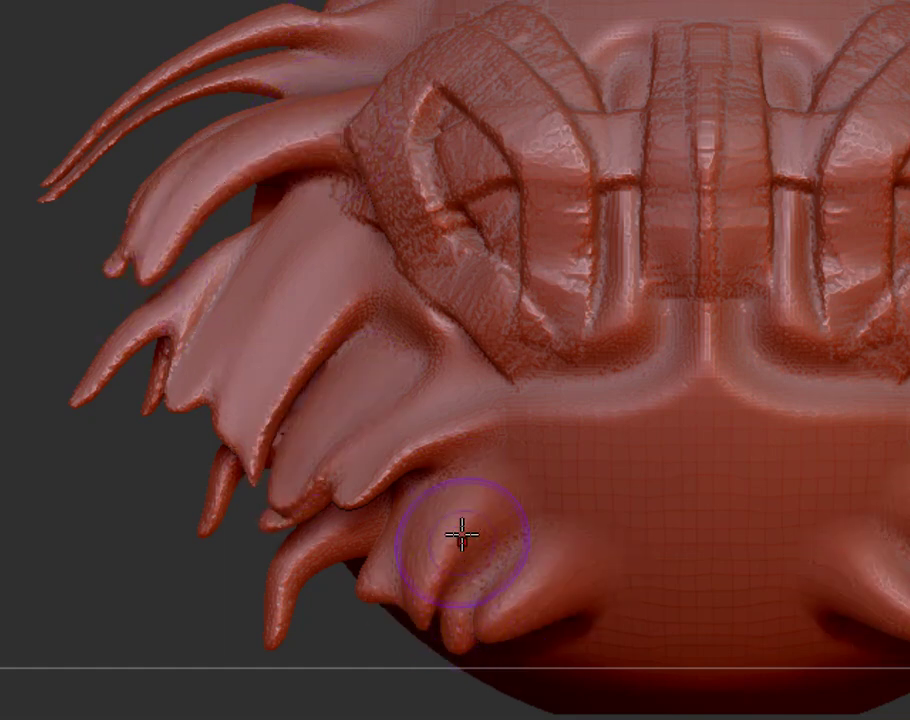
{"action": "mouse_move", "coordinate": [384, 463]}
{"action": "left_mouse_down"}
{"action": "mouse_move", "coordinate": [276, 553]}
{"action": "mouse_move", "coordinate": [252, 530]}
{"action": "mouse_move", "coordinate": [234, 463]}
{"action": "mouse_move", "coordinate": [183, 443]}
{"action": "left_mouse_up"}
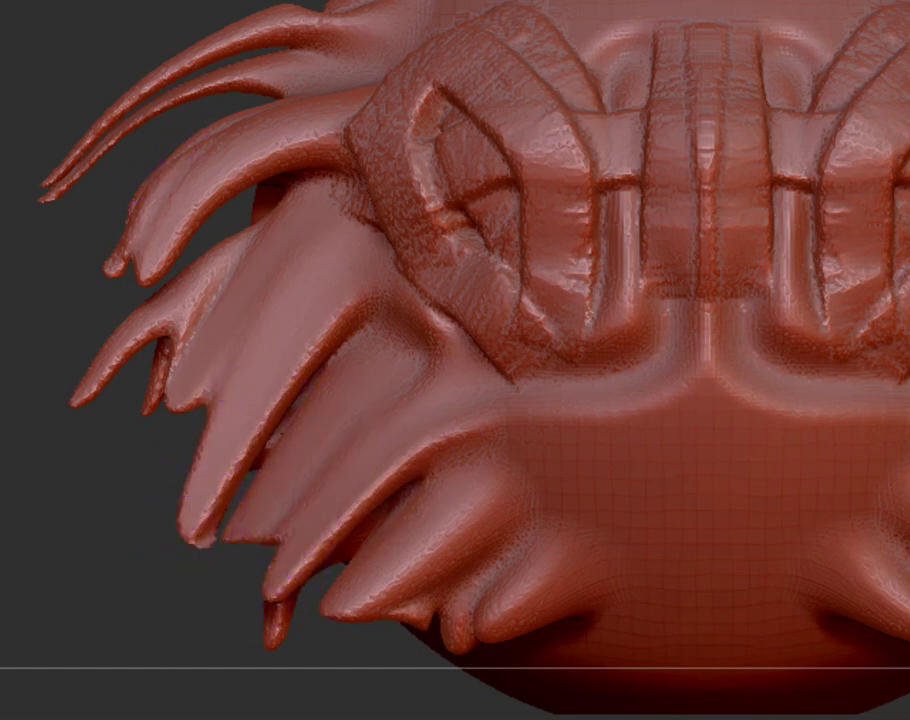
Save the sculpt as a project file named "지".
{"action": "key", "text": "ctrl+s"}
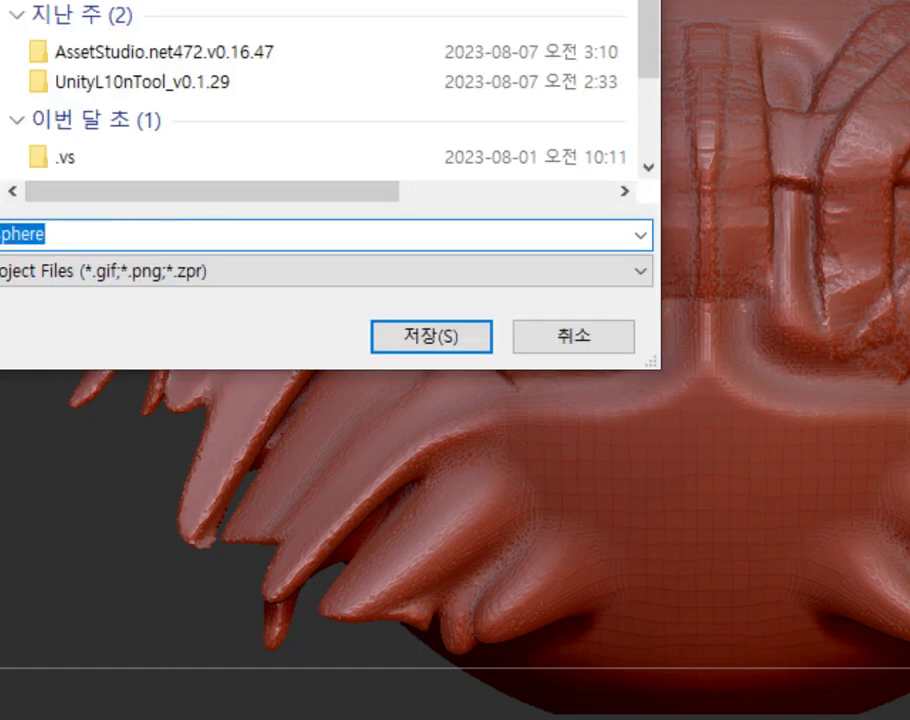
{"action": "key", "text": "BackSpace"}
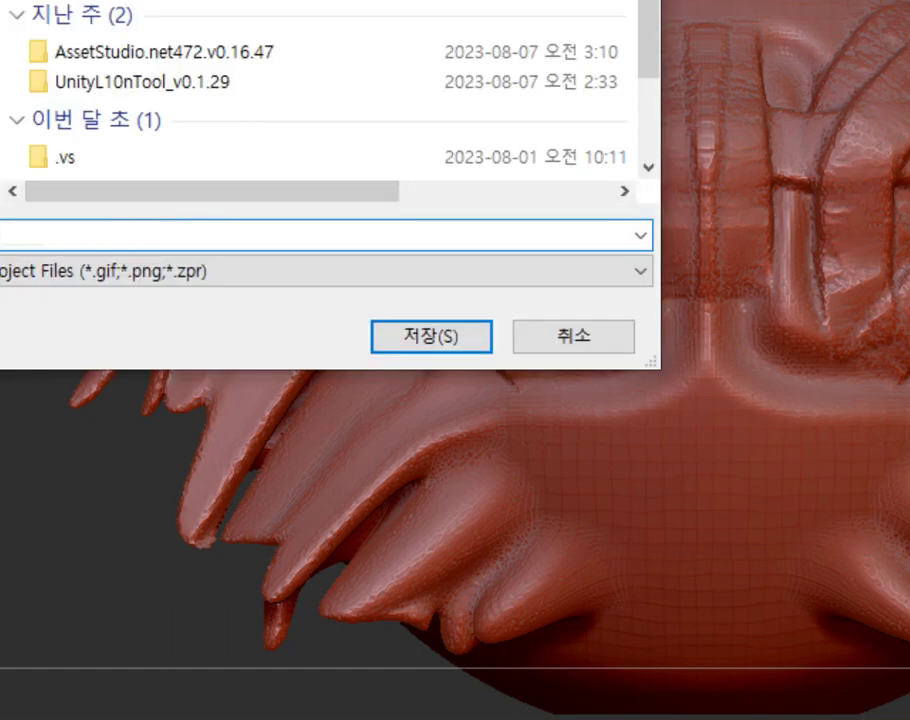
{"action": "type", "text": "지"}
{"action": "left_click", "coordinate": [411, 348]}
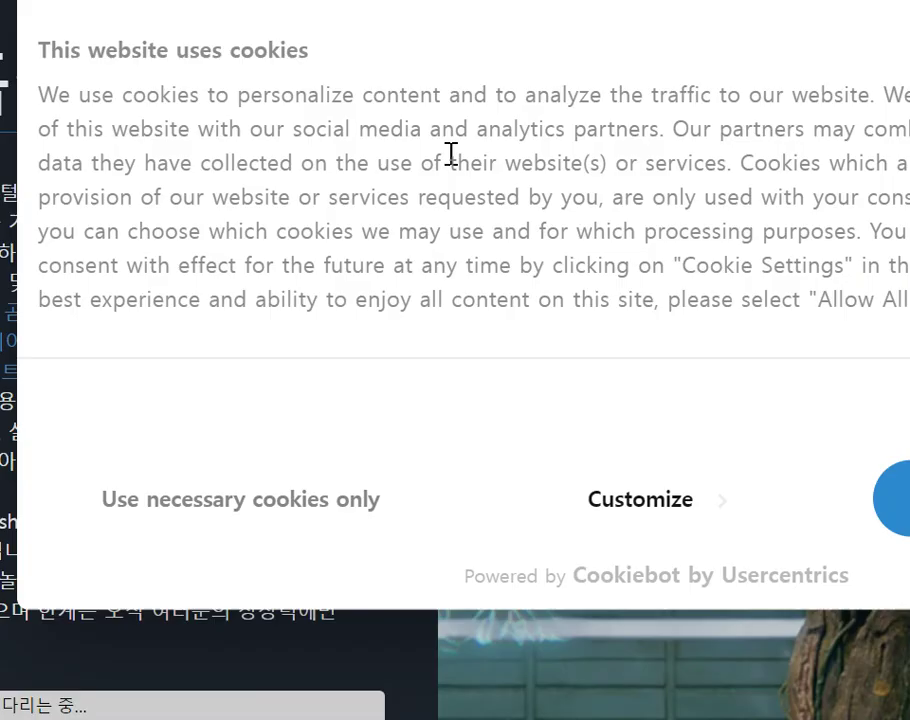
Accept the website's cookies and look through the ZBrush product page from its features to the footer.
{"action": "left_click", "coordinate": [890, 498]}
{"action": "scroll", "coordinate": [800, 435], "scroll_direction": "down", "scroll_amount": 15}
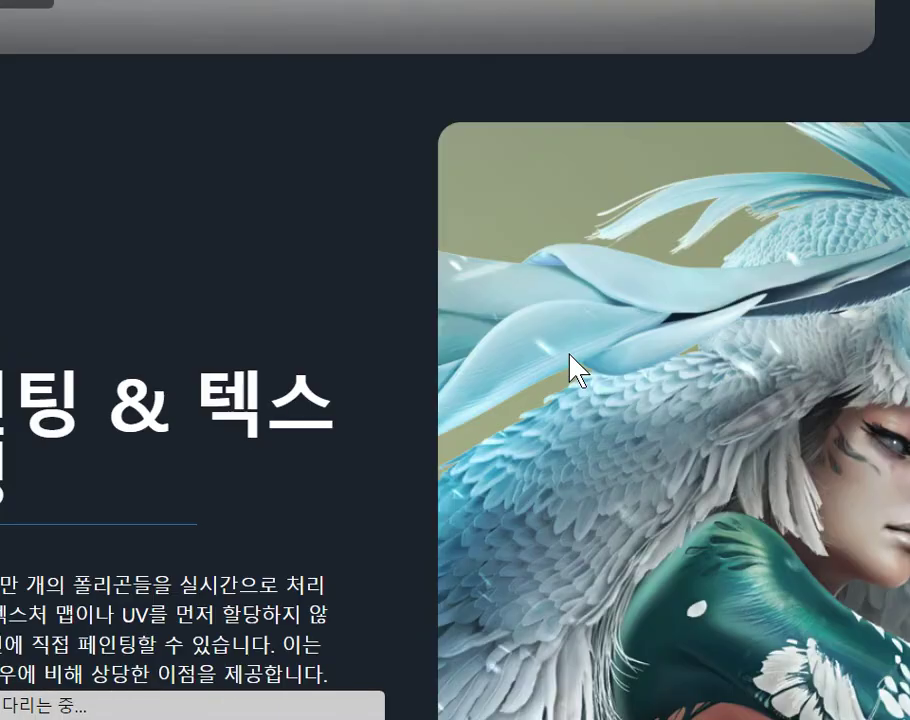
{"action": "scroll", "coordinate": [569, 354], "scroll_direction": "down", "scroll_amount": 20}
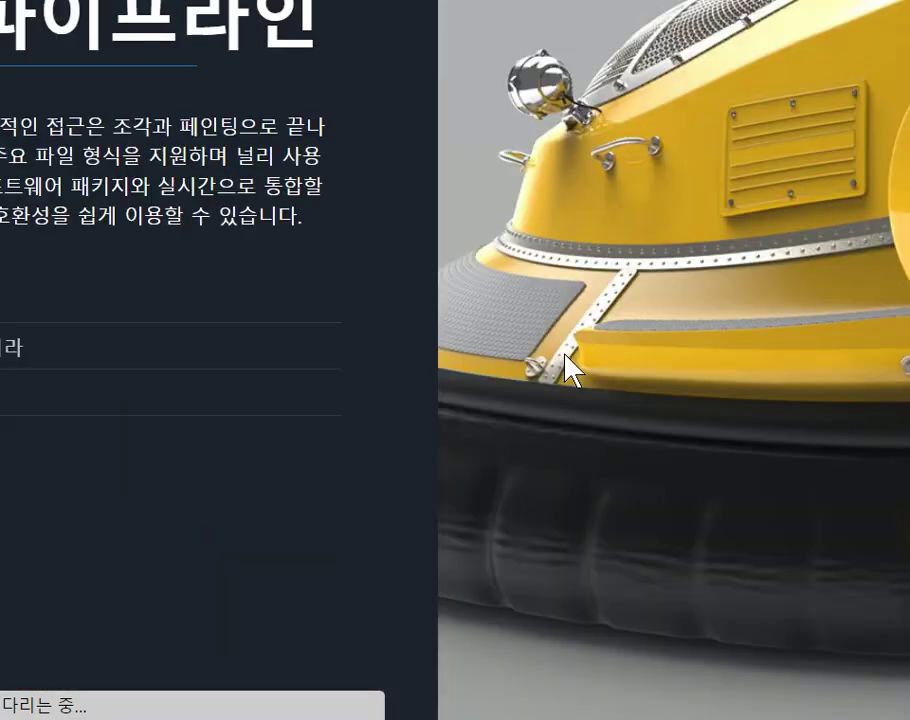
{"action": "scroll", "coordinate": [565, 370], "scroll_direction": "down", "scroll_amount": 20}
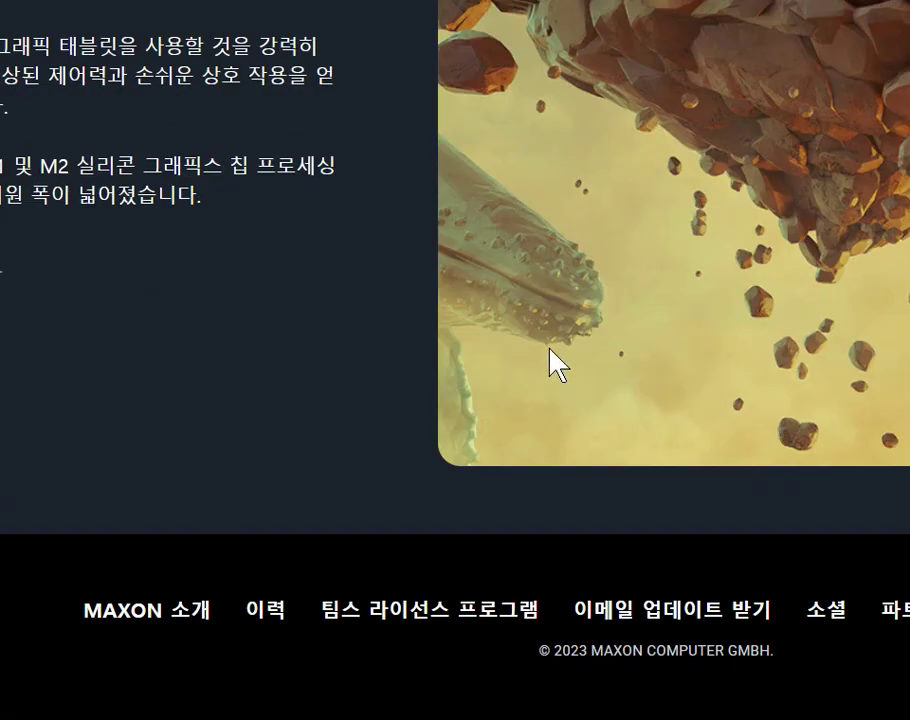
{"action": "scroll", "coordinate": [550, 349], "scroll_direction": "up", "scroll_amount": 20}
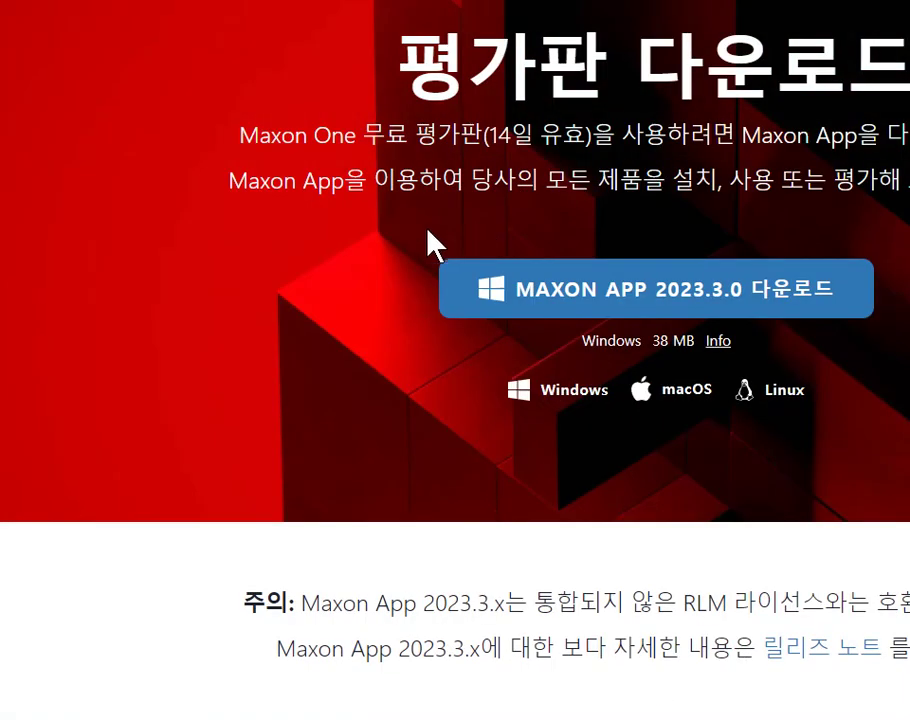
Look through the Maxon trial page's questions and request the Maxon App 2023.3.0 download for Windows.
{"action": "scroll", "coordinate": [455, 288], "scroll_direction": "down", "scroll_amount": 6}
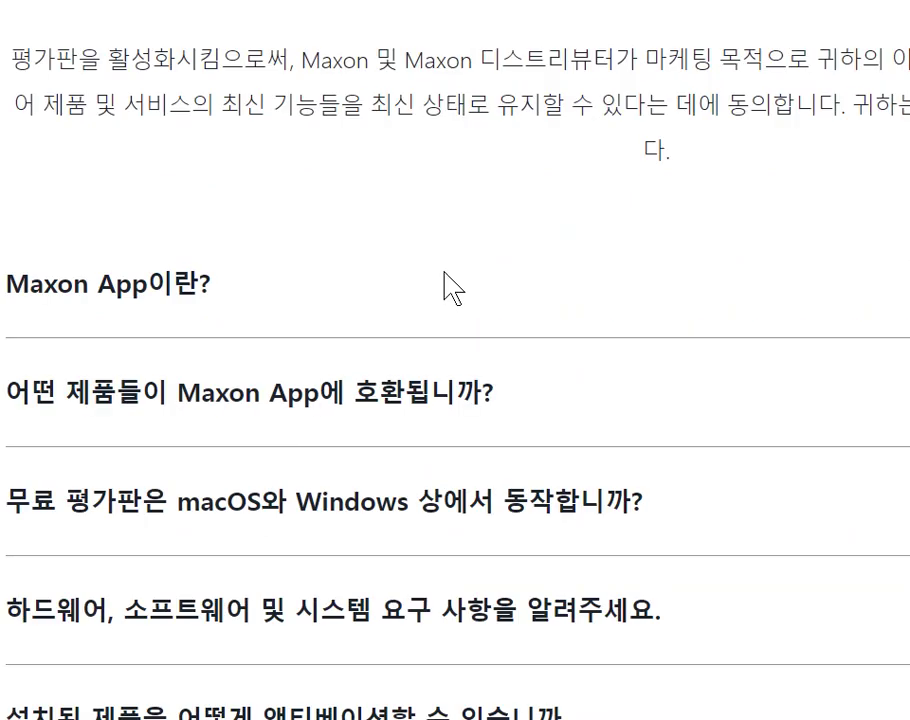
{"action": "scroll", "coordinate": [452, 286], "scroll_direction": "down", "scroll_amount": 8}
{"action": "scroll", "coordinate": [449, 284], "scroll_direction": "up", "scroll_amount": 7}
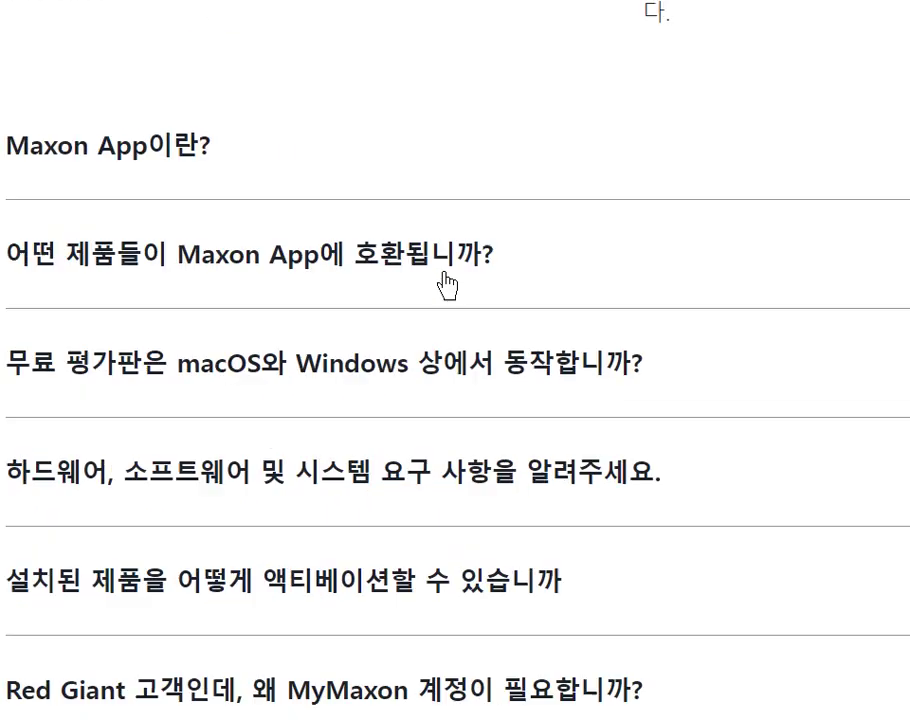
{"action": "scroll", "coordinate": [447, 286], "scroll_direction": "up", "scroll_amount": 7}
{"action": "left_click", "coordinate": [463, 290]}
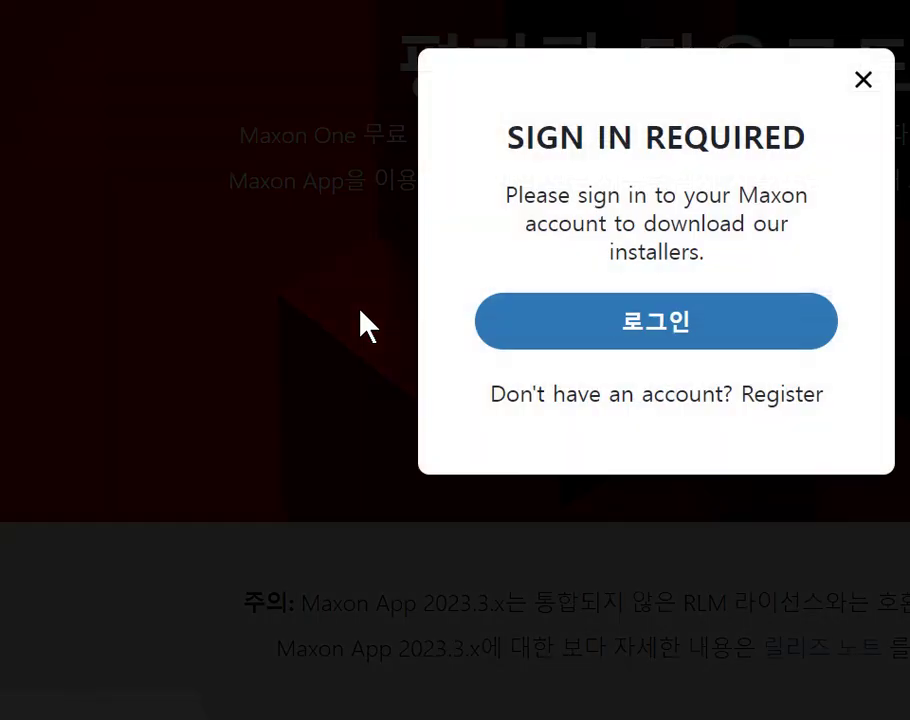
Start the Maxon sign-in with a Google account and dismiss the page translation offer.
{"action": "left_click", "coordinate": [555, 340]}
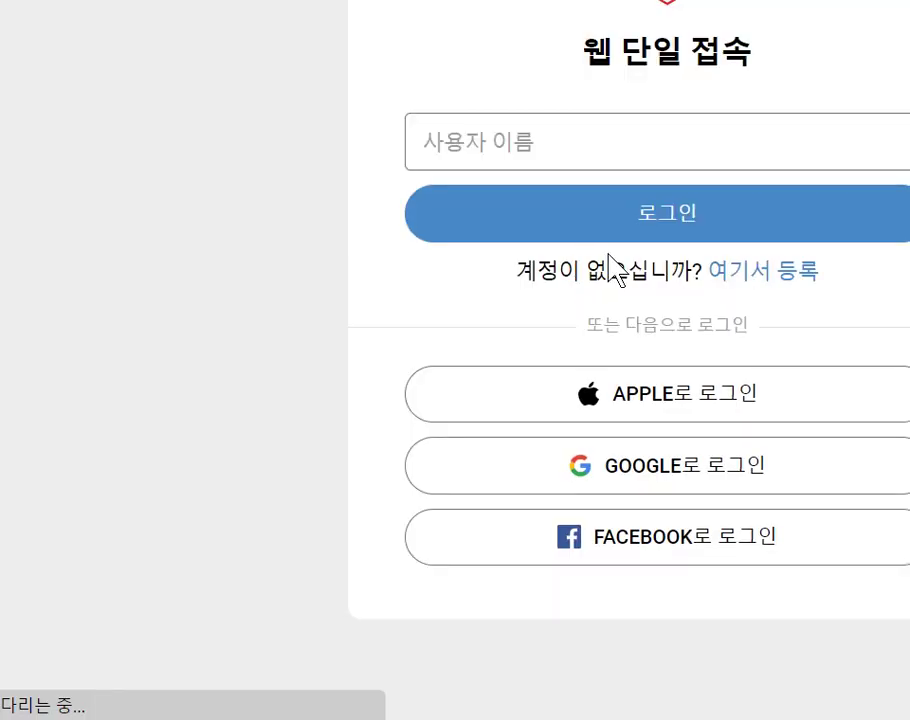
{"action": "left_click", "coordinate": [613, 130]}
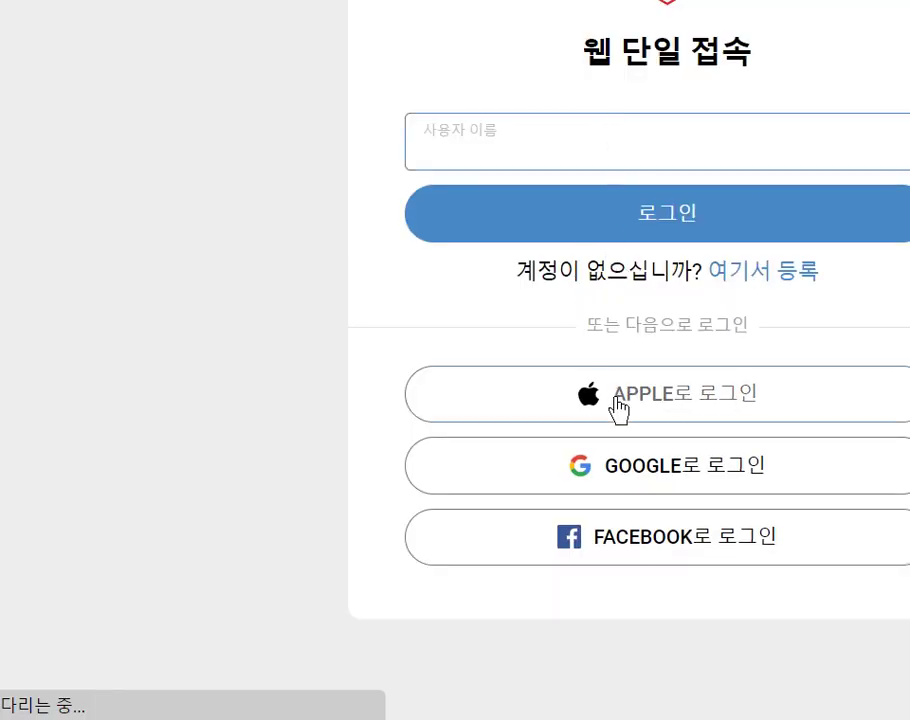
{"action": "left_click", "coordinate": [608, 454]}
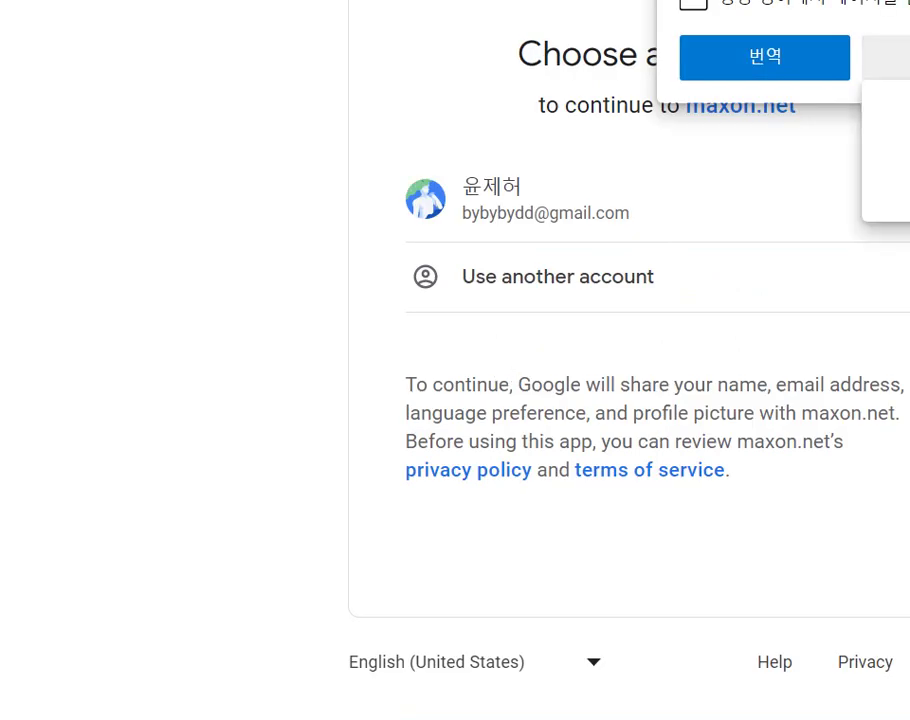
{"action": "left_click", "coordinate": [892, 56]}
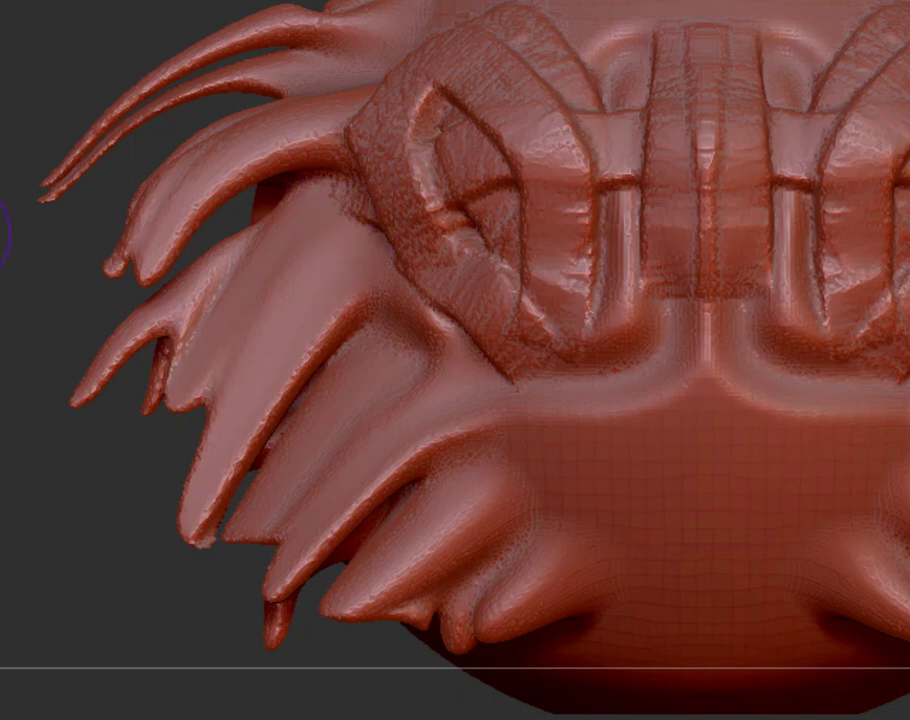
{"action": "key", "text": "super"}
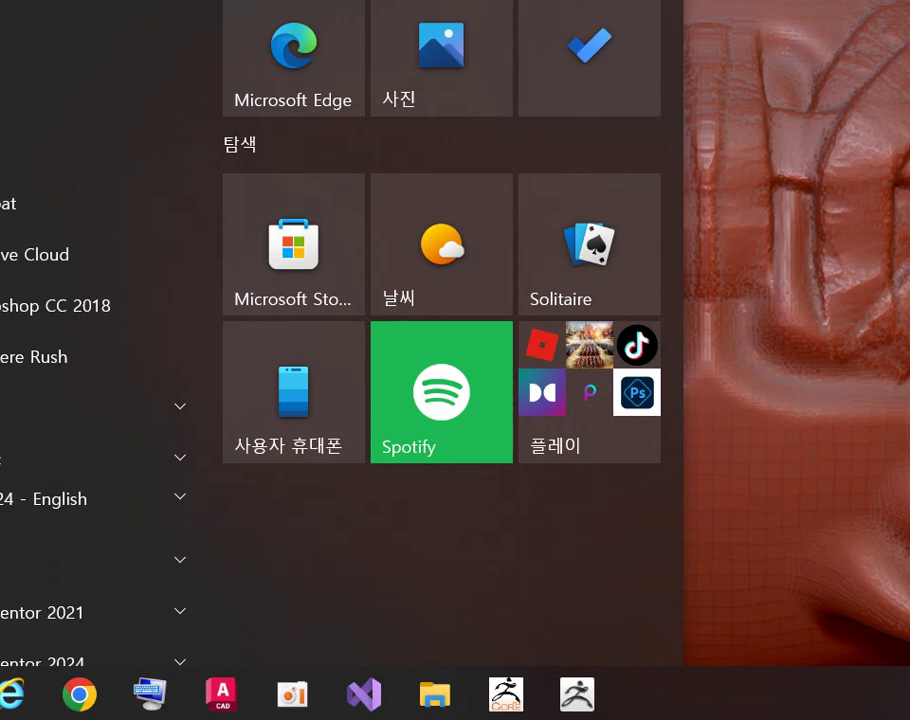
{"action": "key", "text": "super+s"}
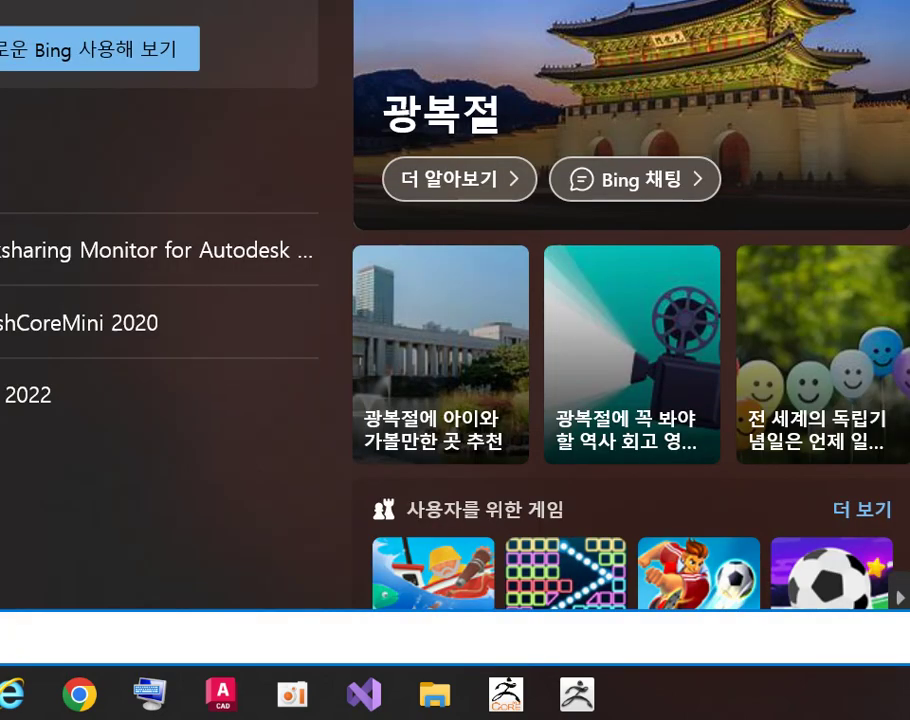
{"action": "type", "text": "zoom"}
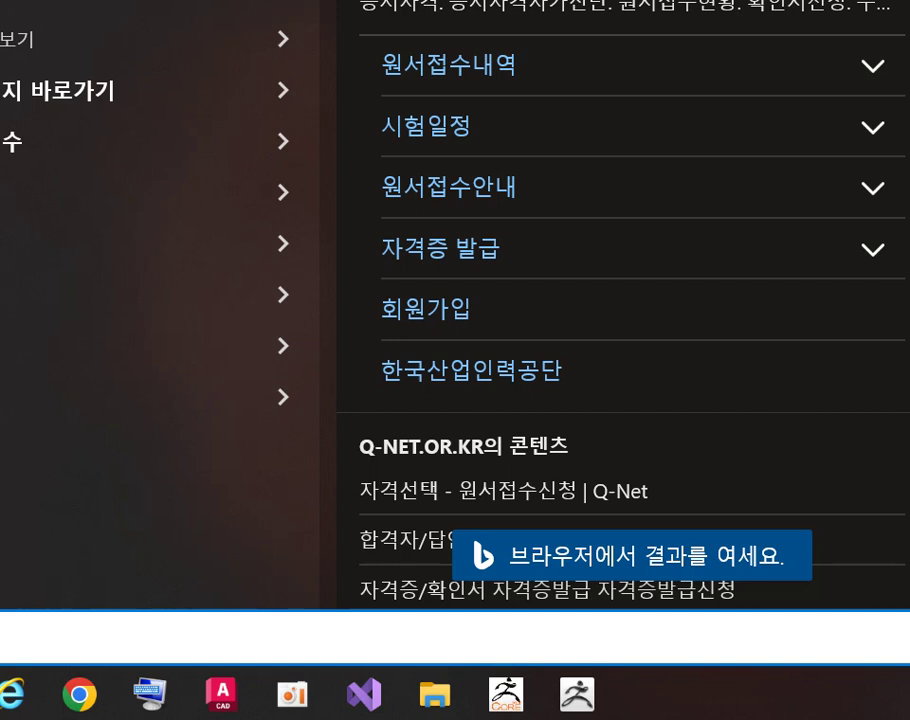
{"action": "key", "text": "Escape"}
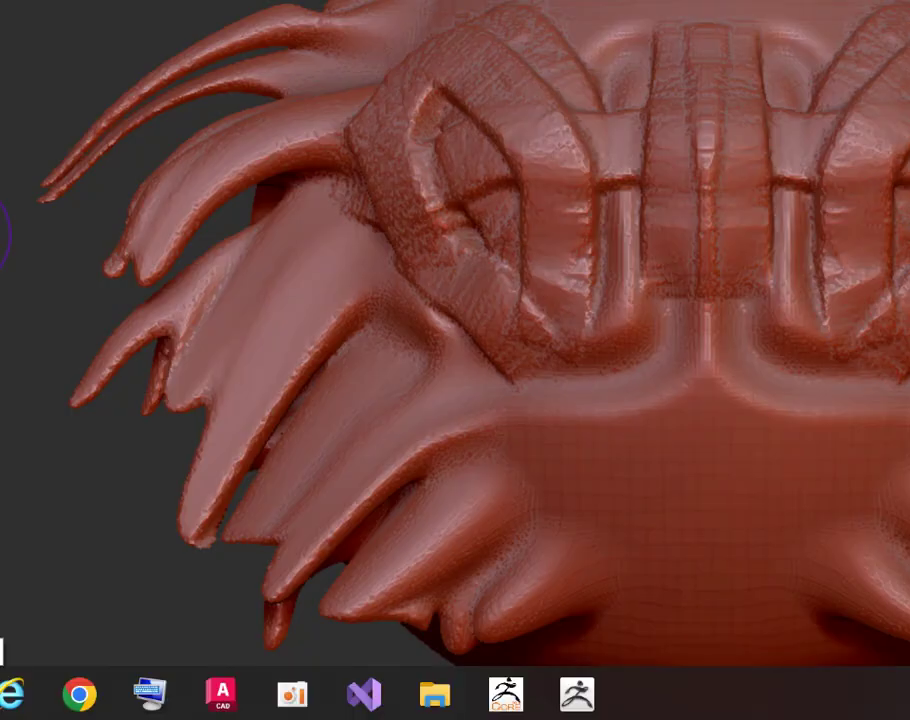
Search Windows for ZBrushCoreMini 2020 and open the file location of its shortcut.
{"action": "key", "text": "super"}
{"action": "key", "text": "super+s"}
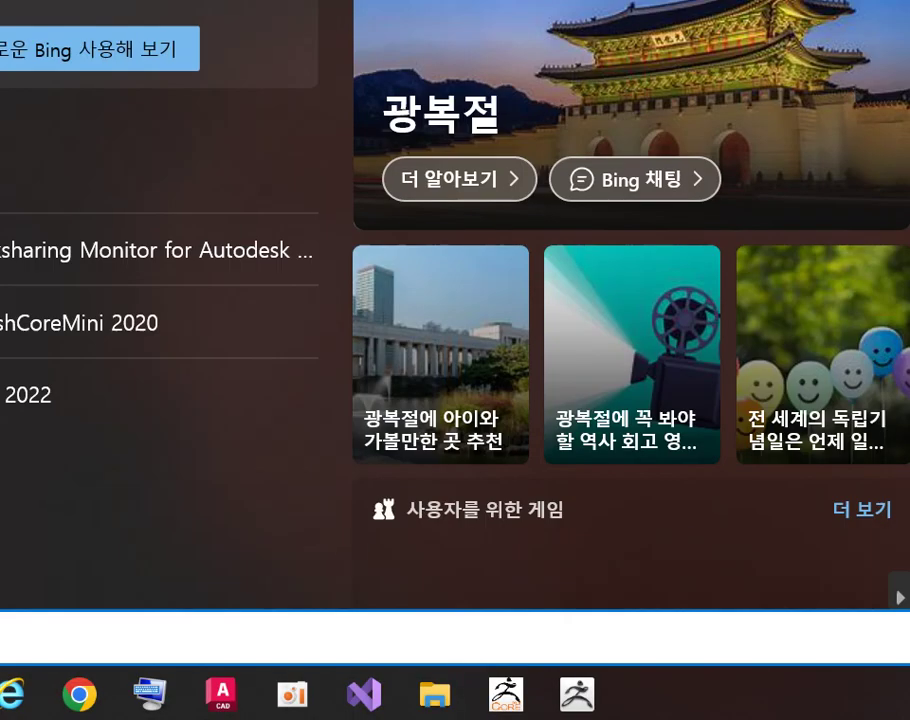
{"action": "type", "text": "z"}
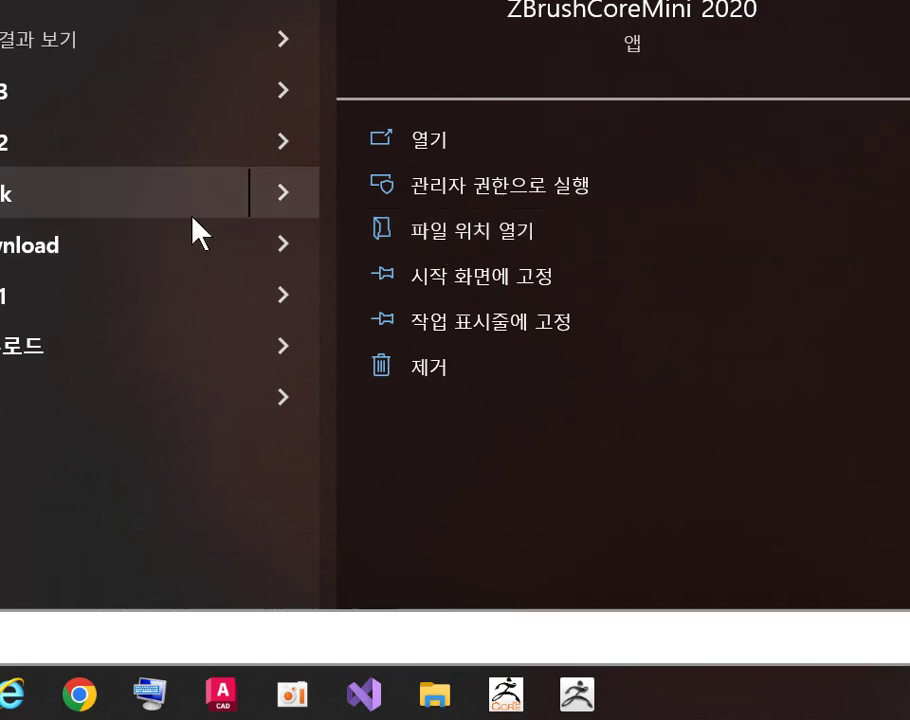
{"action": "left_click", "coordinate": [492, 226]}
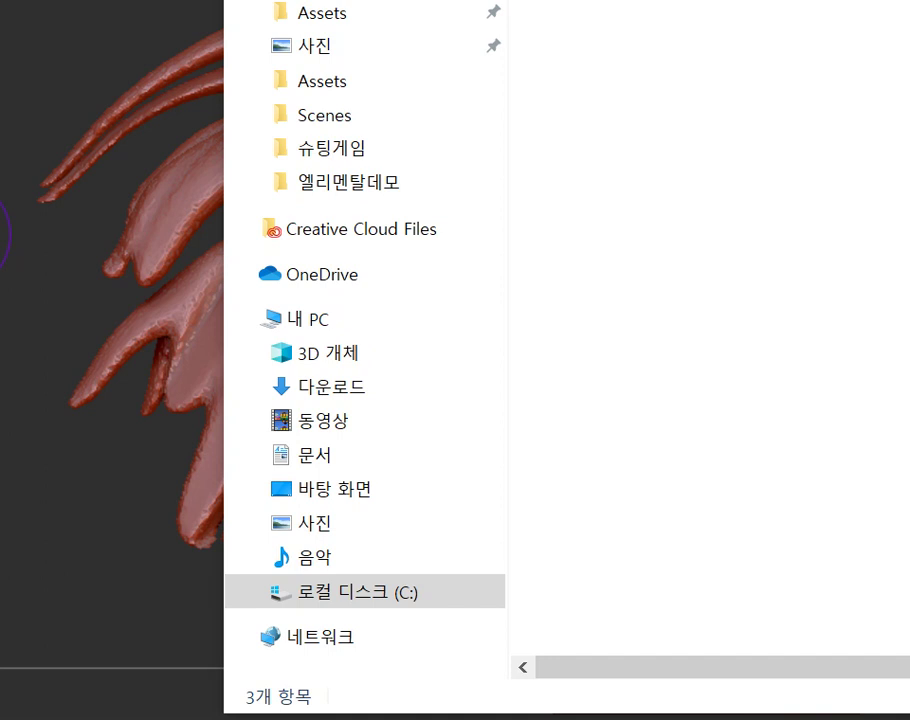
Try the Pixologic Deactivation Manager shortcut, browse for its missing target and choose ZUpgrader from the installation folder.
{"action": "double_click", "coordinate": [659, 3]}
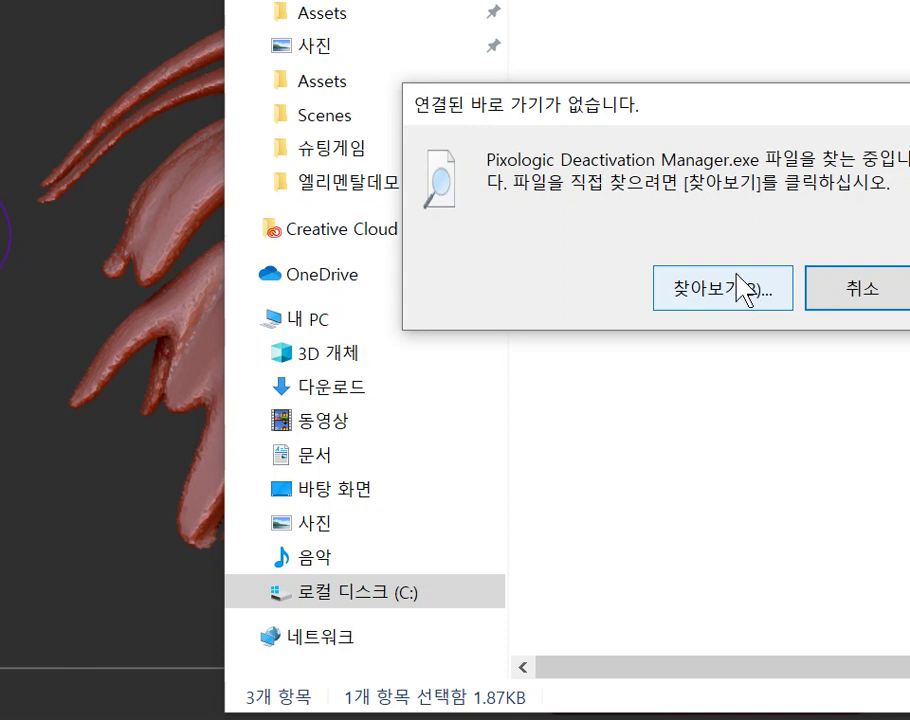
{"action": "left_click", "coordinate": [740, 290]}
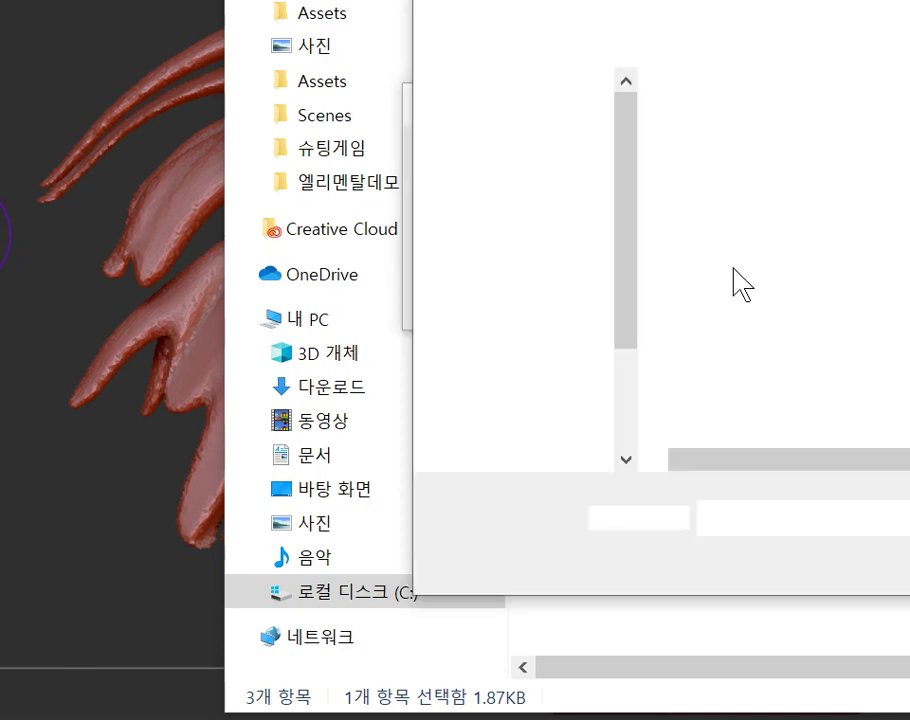
{"action": "scroll", "coordinate": [760, 360], "scroll_direction": "down", "scroll_amount": 3}
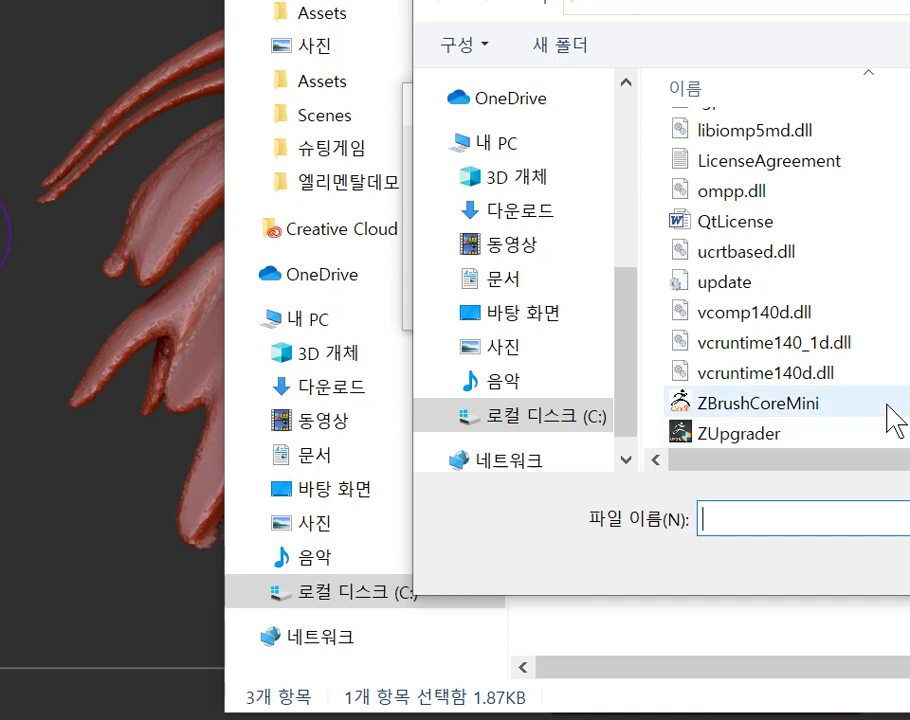
{"action": "double_click", "coordinate": [851, 432]}
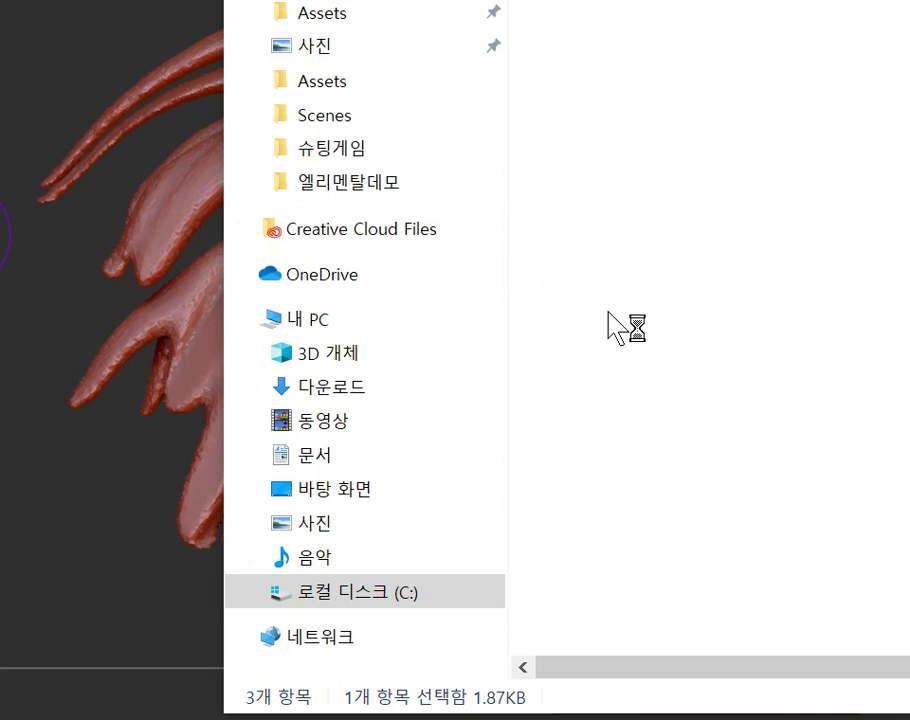
Run the ZBrush update wizard through its online update check without an HTTP proxy.
{"action": "left_click", "coordinate": [602, 250]}
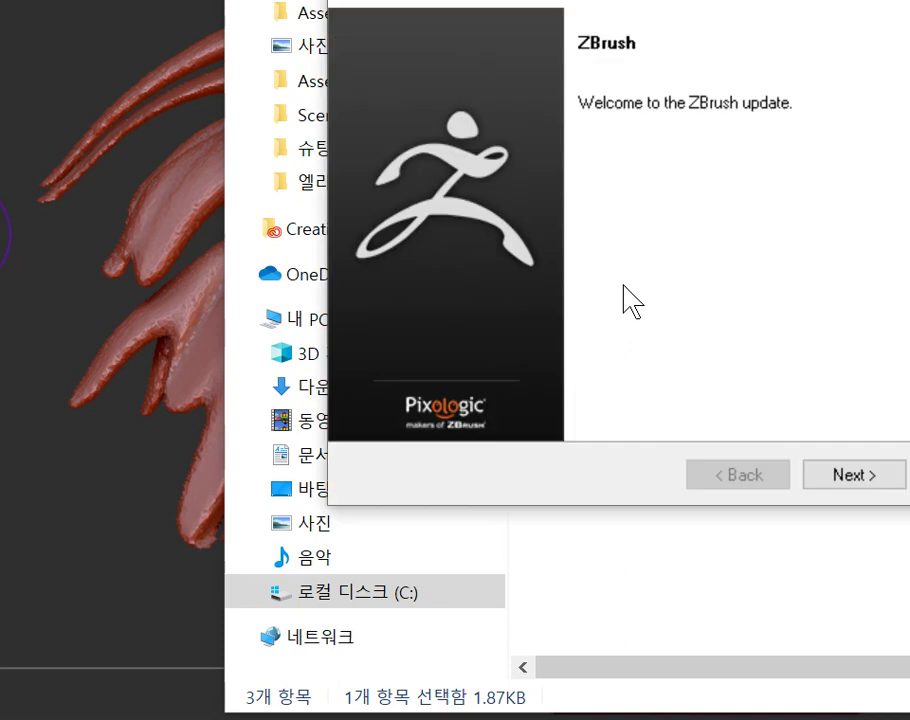
{"action": "left_click", "coordinate": [836, 478]}
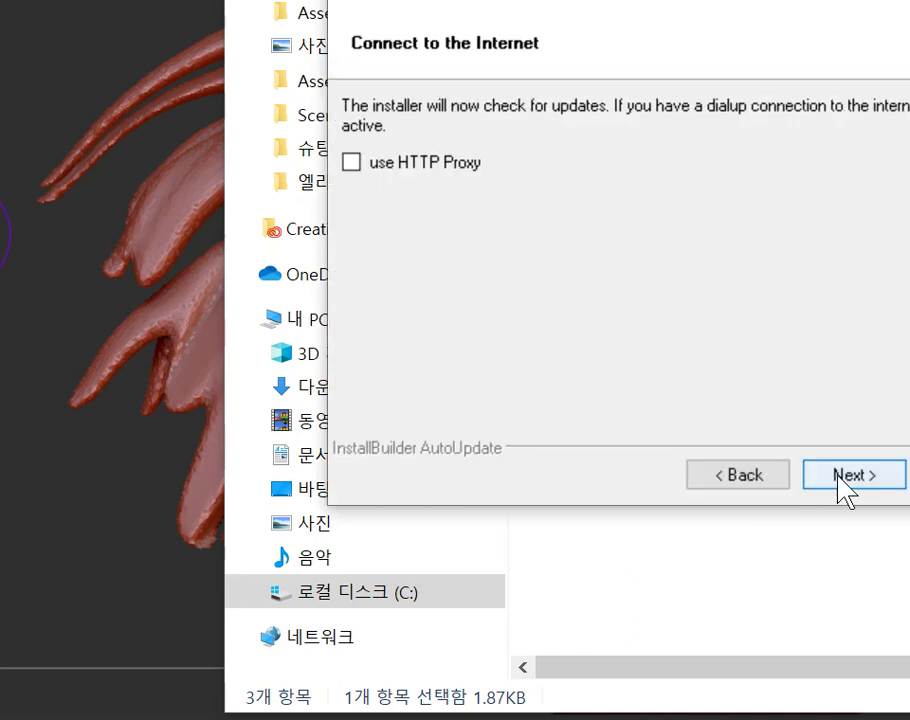
{"action": "left_click", "coordinate": [845, 480]}
{"action": "left_click", "coordinate": [836, 474]}
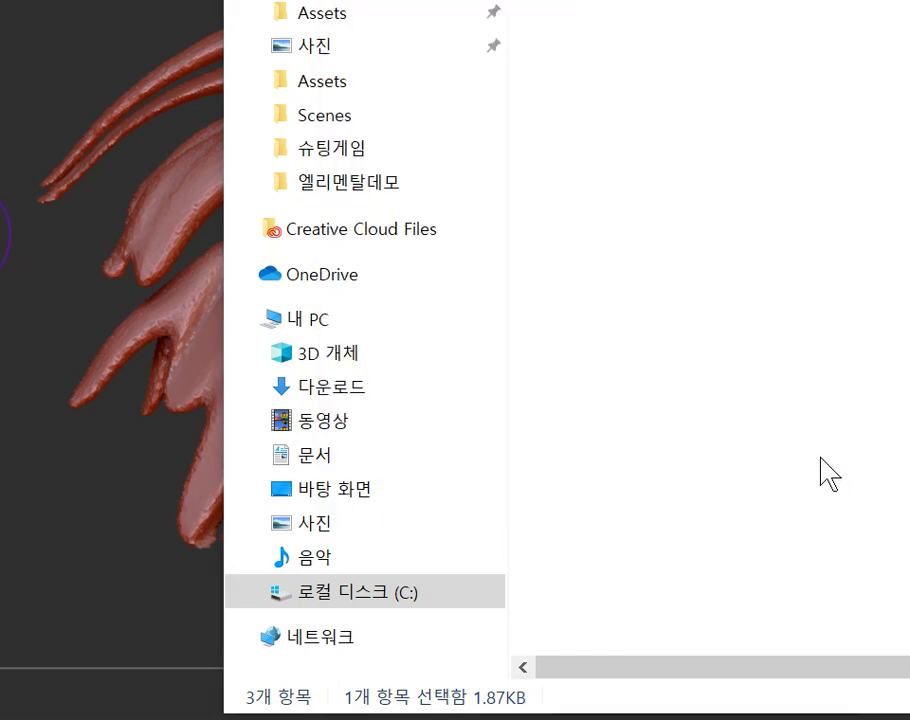
{"action": "left_click", "coordinate": [568, 706]}
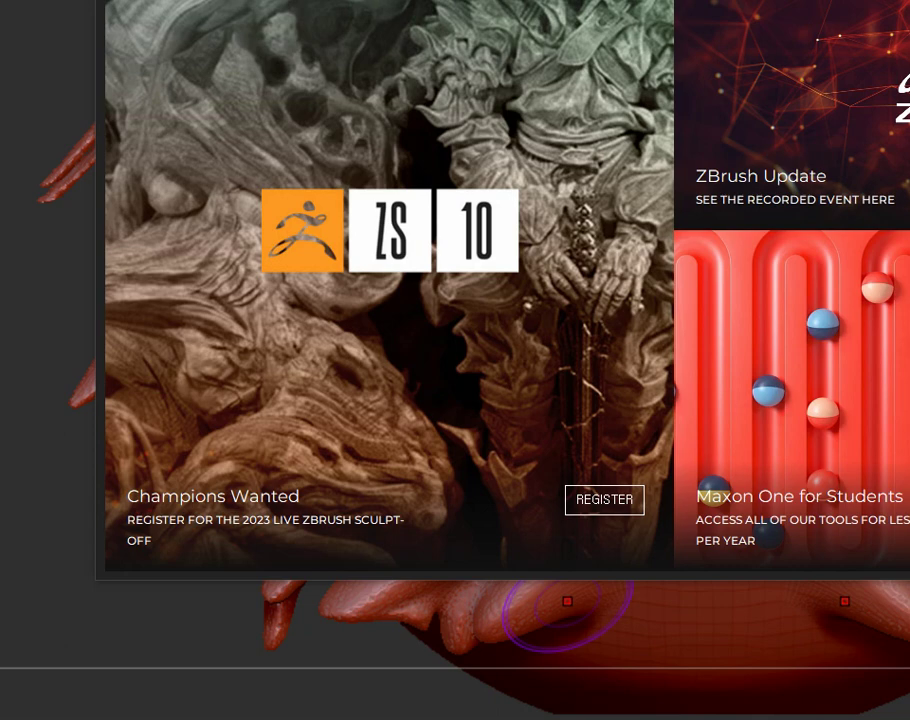
{"action": "key", "text": "alt+Tab"}
{"action": "key", "text": "alt+Tab"}
{"action": "key", "text": "alt+Tab"}
{"action": "key", "text": "alt+Tab"}
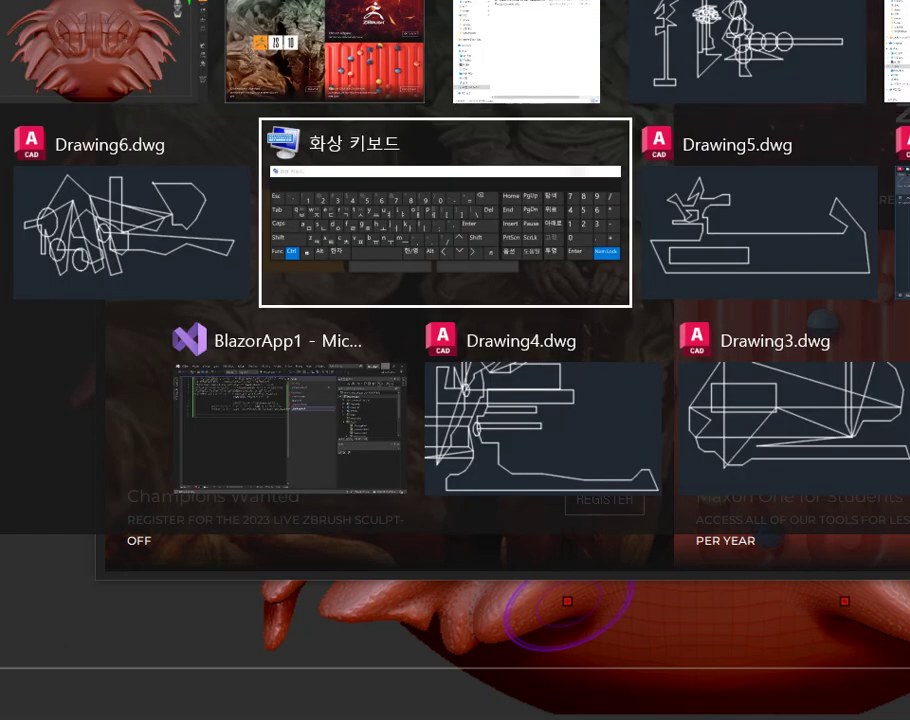
{"action": "key", "text": "alt+Tab"}
{"action": "key", "text": "alt+Tab"}
{"action": "key", "text": "alt+Tab"}
{"action": "key", "text": "alt+Tab"}
{"action": "key", "text": "alt+Tab"}
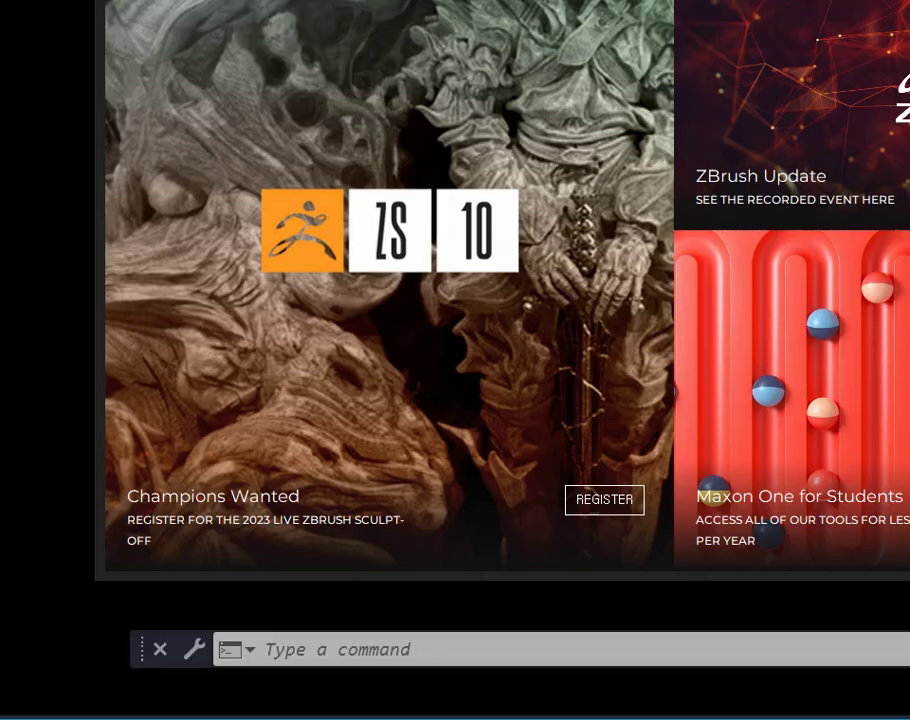
Return to the ZBrush sculpt and dismiss the news window covering it.
{"action": "key", "text": "super"}
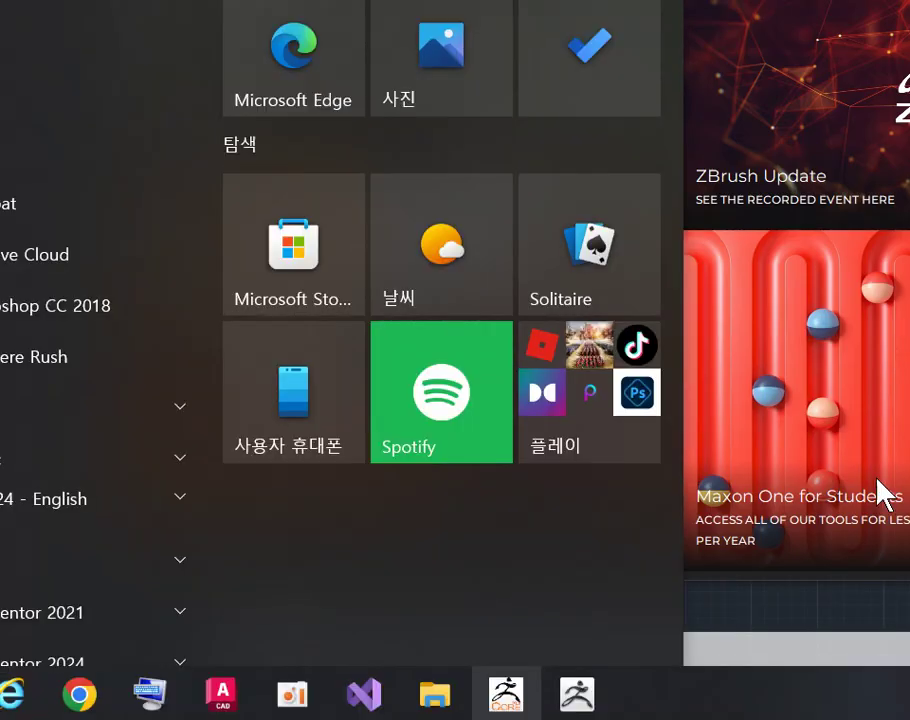
{"action": "left_click", "coordinate": [576, 695]}
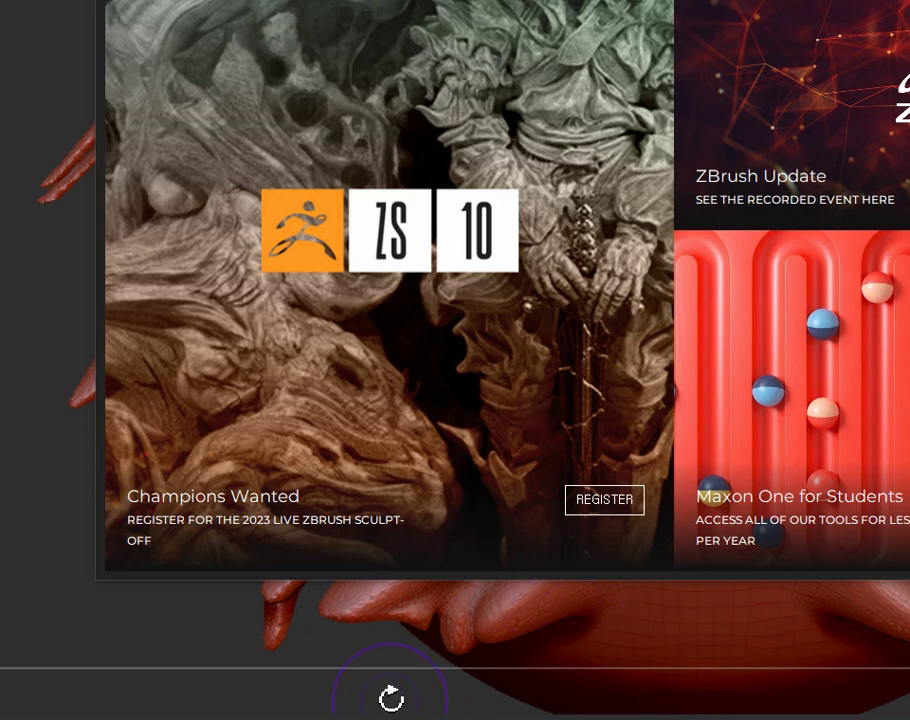
{"action": "left_click", "coordinate": [457, 597]}
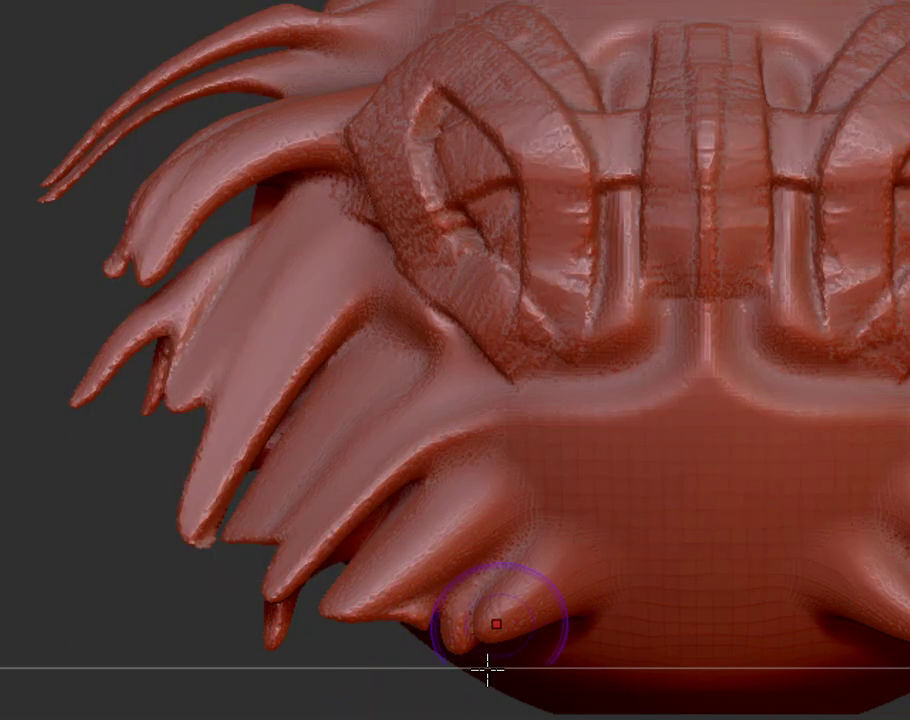
Pull the sculpt's lower front surface and side spikes downward into longer symmetrical ridges and points.
{"action": "key", "text": "super"}
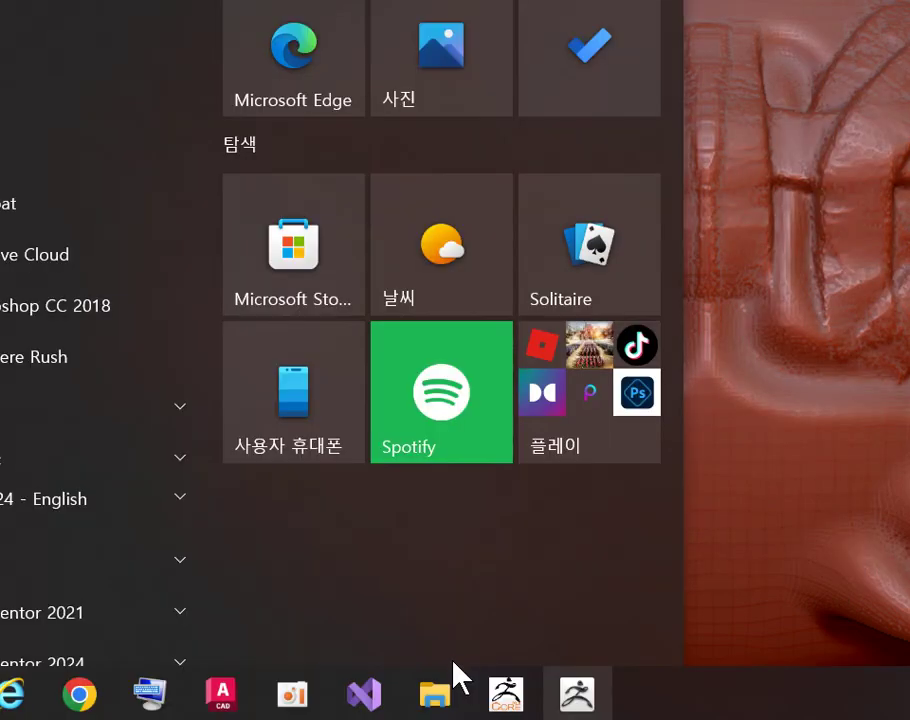
{"action": "mouse_move", "coordinate": [549, 703]}
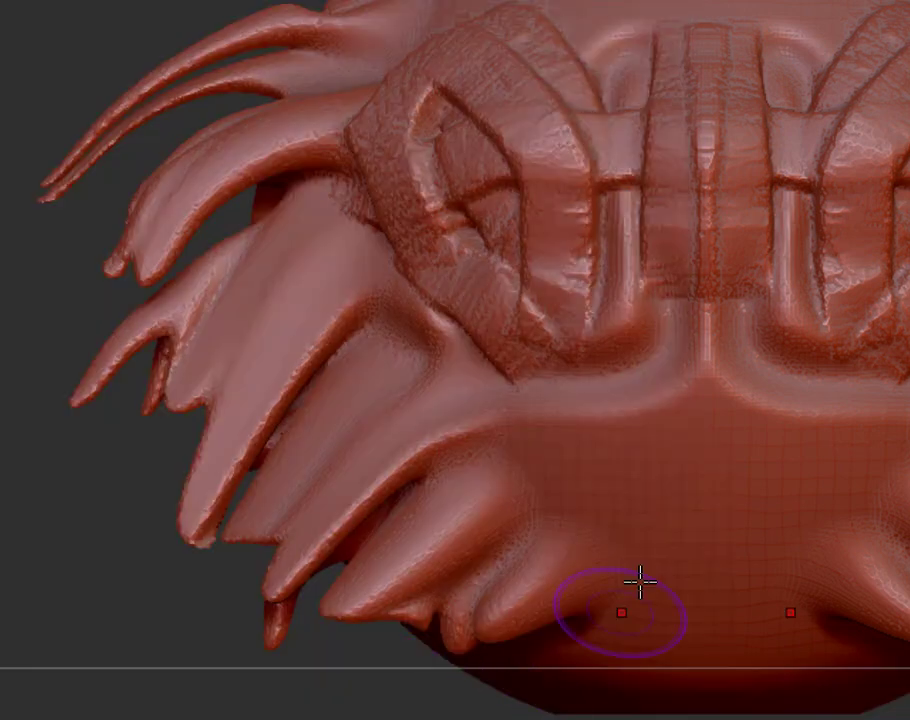
{"action": "mouse_move", "coordinate": [640, 585]}
{"action": "left_mouse_down"}
{"action": "mouse_move", "coordinate": [609, 433]}
{"action": "mouse_move", "coordinate": [585, 463]}
{"action": "mouse_move", "coordinate": [476, 467]}
{"action": "mouse_move", "coordinate": [388, 455]}
{"action": "mouse_move", "coordinate": [301, 512]}
{"action": "mouse_move", "coordinate": [227, 670]}
{"action": "mouse_move", "coordinate": [195, 675]}
{"action": "mouse_move", "coordinate": [171, 550]}
{"action": "left_mouse_up"}
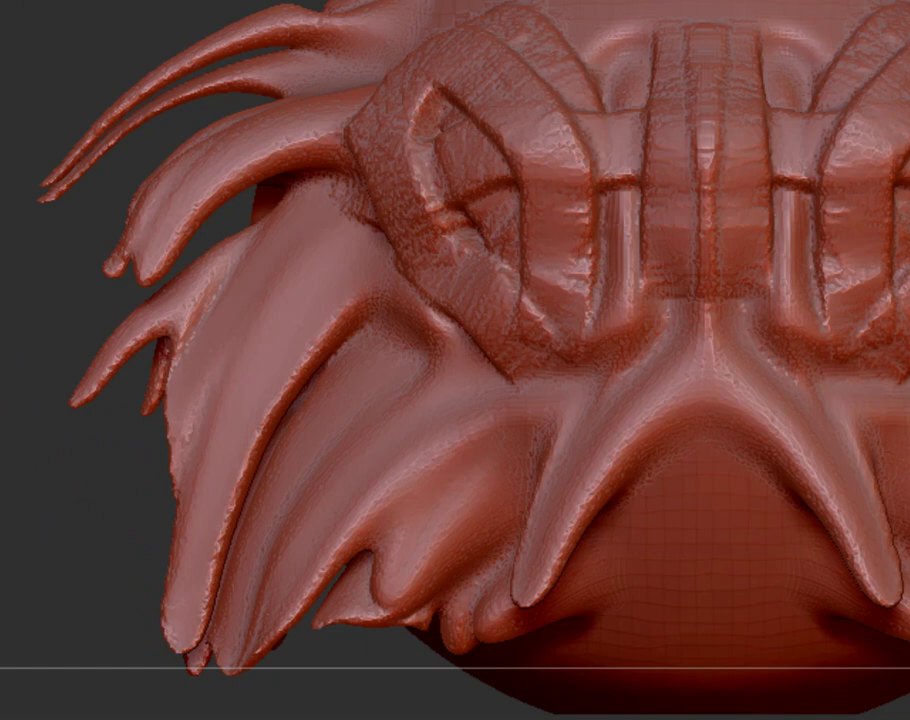
{"action": "key", "text": "ctrl+s"}
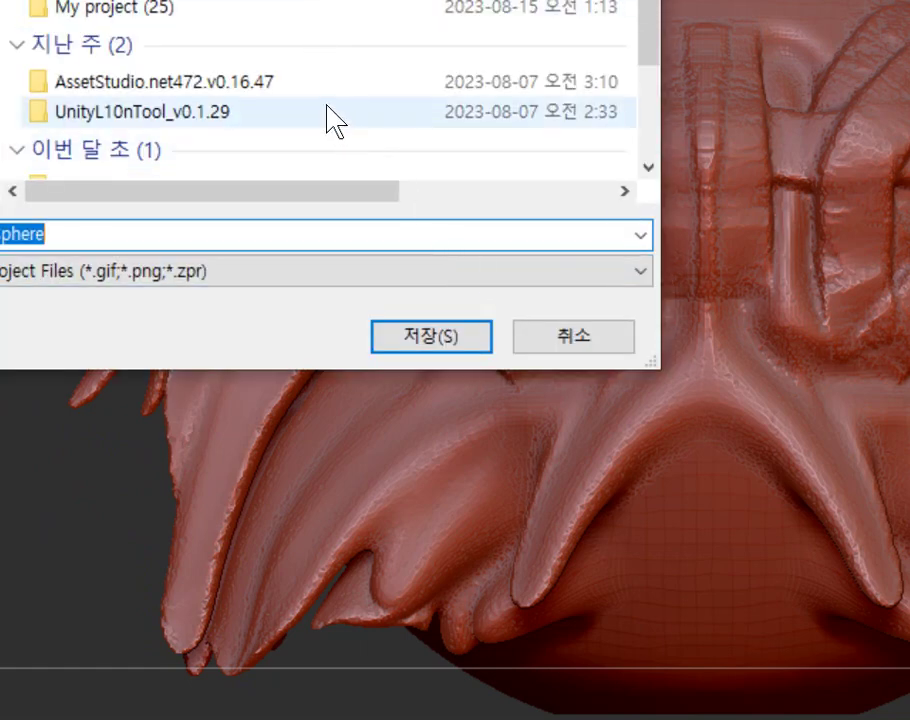
{"action": "scroll", "coordinate": [322, 118], "scroll_direction": "down", "scroll_amount": 2}
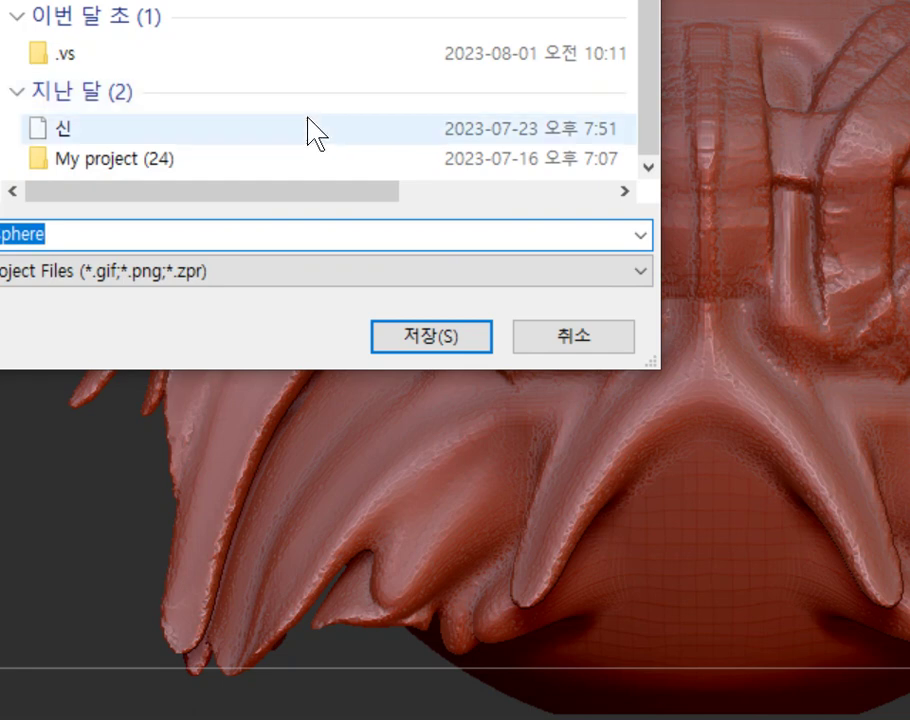
{"action": "left_click", "coordinate": [315, 130]}
{"action": "left_click", "coordinate": [416, 330]}
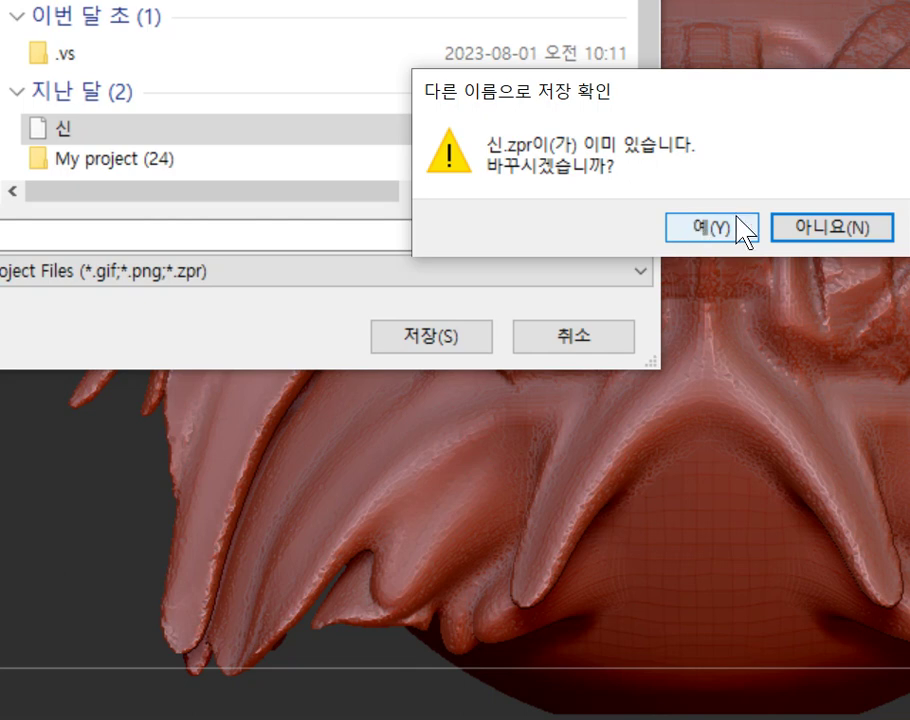
{"action": "left_click", "coordinate": [790, 228]}
{"action": "scroll", "coordinate": [325, 142], "scroll_direction": "up", "scroll_amount": 2}
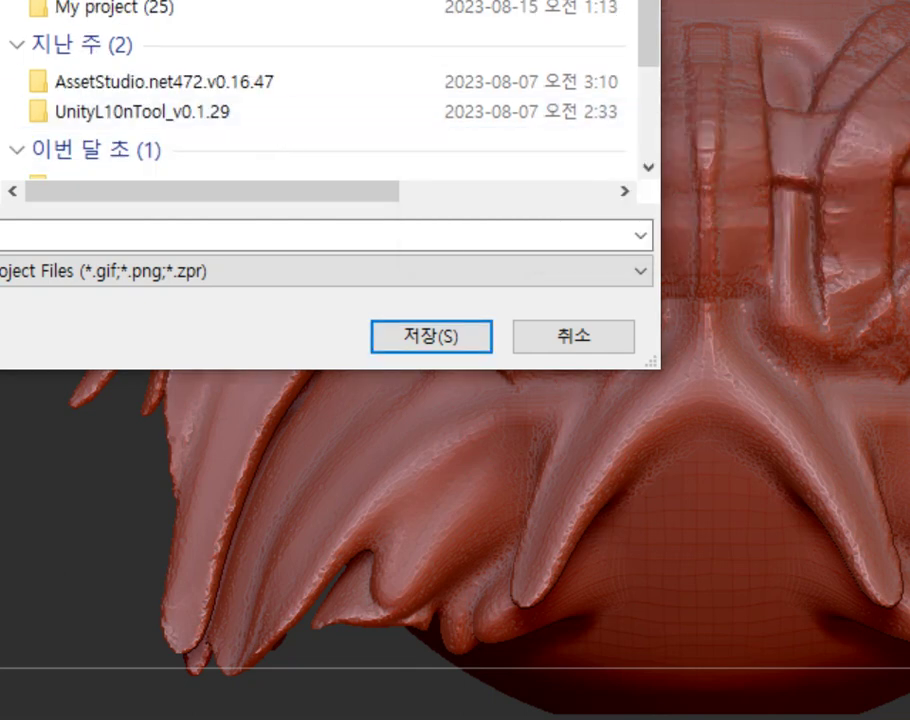
{"action": "key", "text": "Escape"}
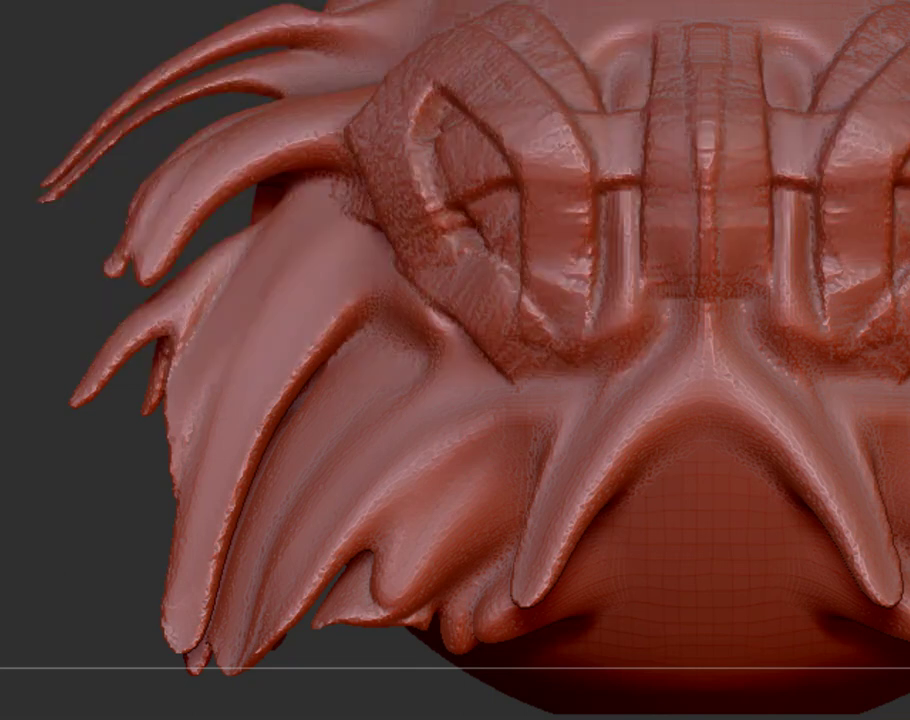
Quit ZBrush, choosing to save the sculpt as a project file named "ㅁ".
{"action": "key", "text": "alt+F4"}
{"action": "left_click", "coordinate": [615, 318]}
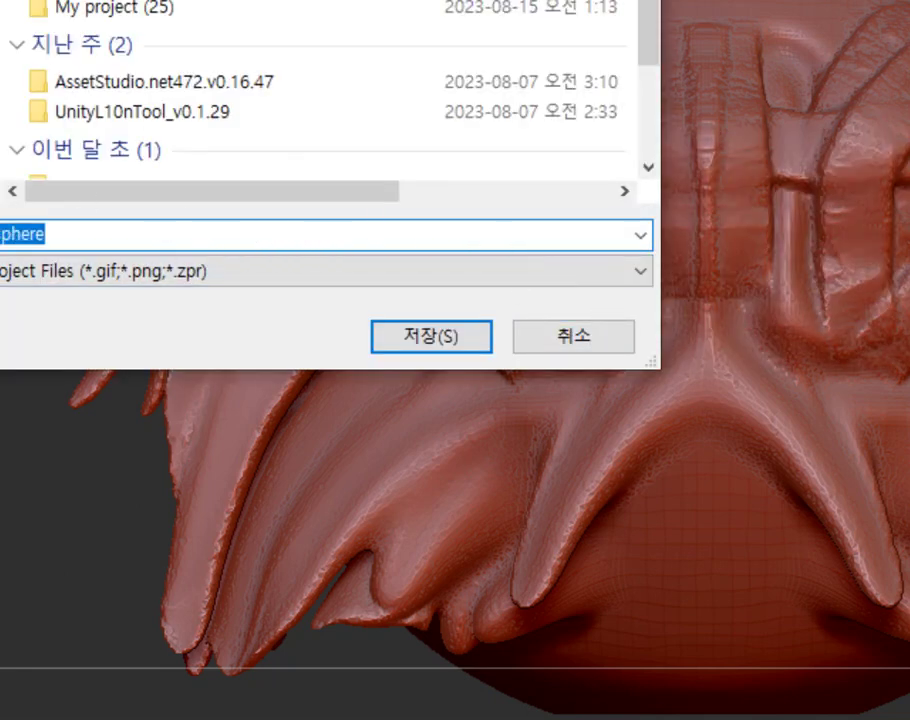
{"action": "key", "text": "BackSpace"}
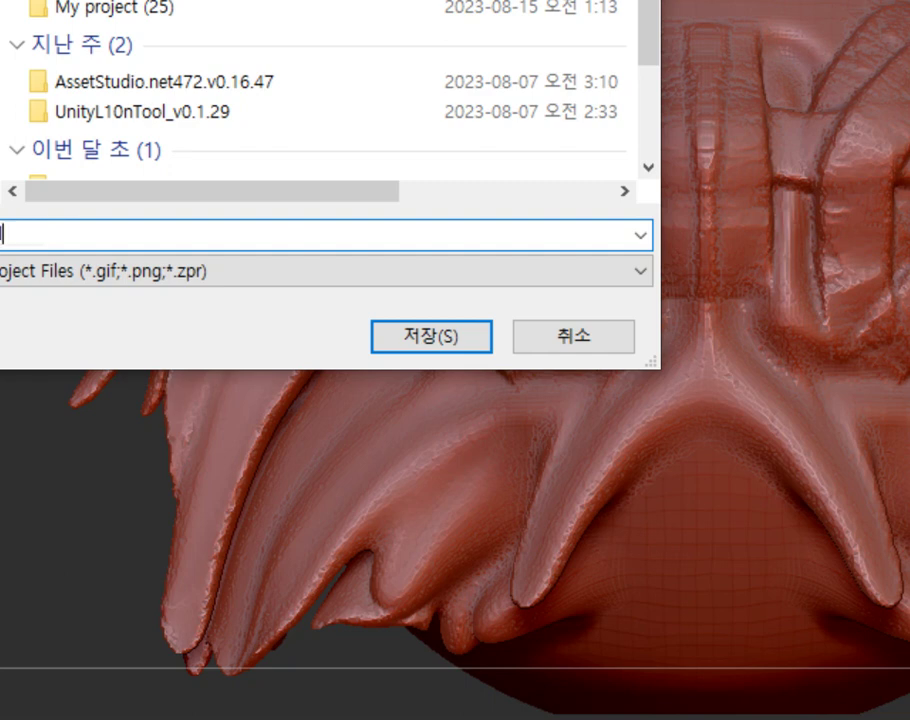
{"action": "left_click_drag", "start_coordinate": [24, 230], "coordinate": [0, 232]}
{"action": "type", "text": "ㅁ"}
{"action": "left_click", "coordinate": [55, 234]}
{"action": "left_click", "coordinate": [428, 344]}
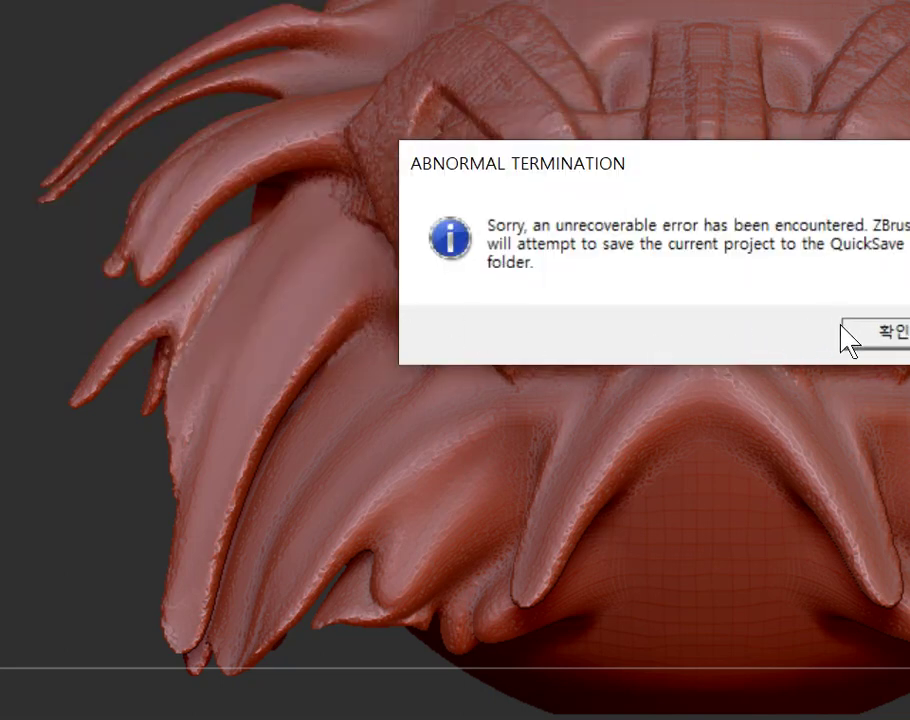
Acknowledge the abnormal termination and file recovery notices and show the desktop.
{"action": "left_click", "coordinate": [867, 337]}
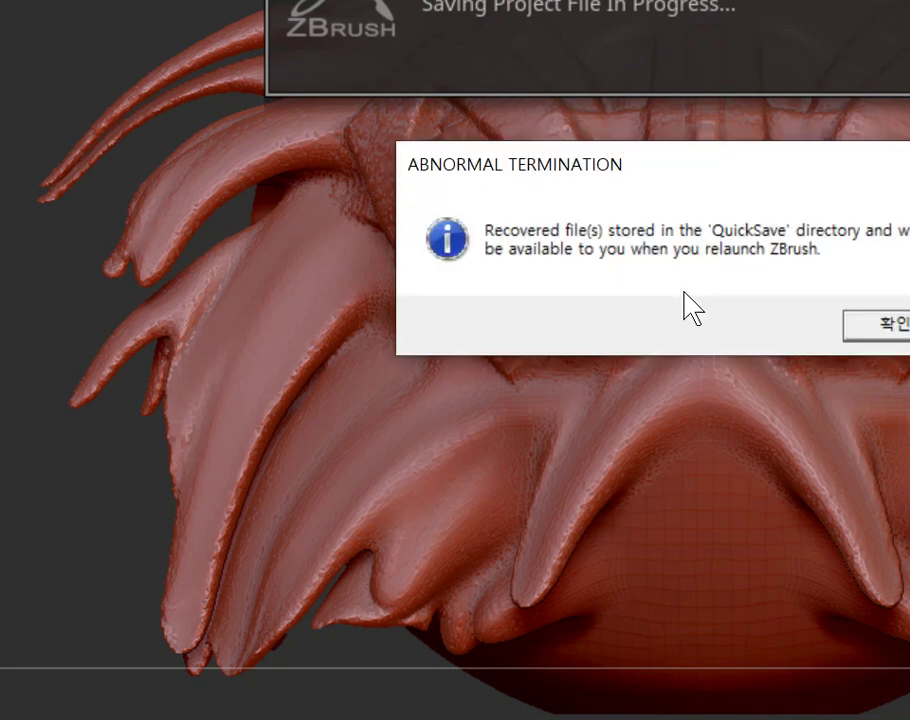
{"action": "left_click", "coordinate": [889, 323]}
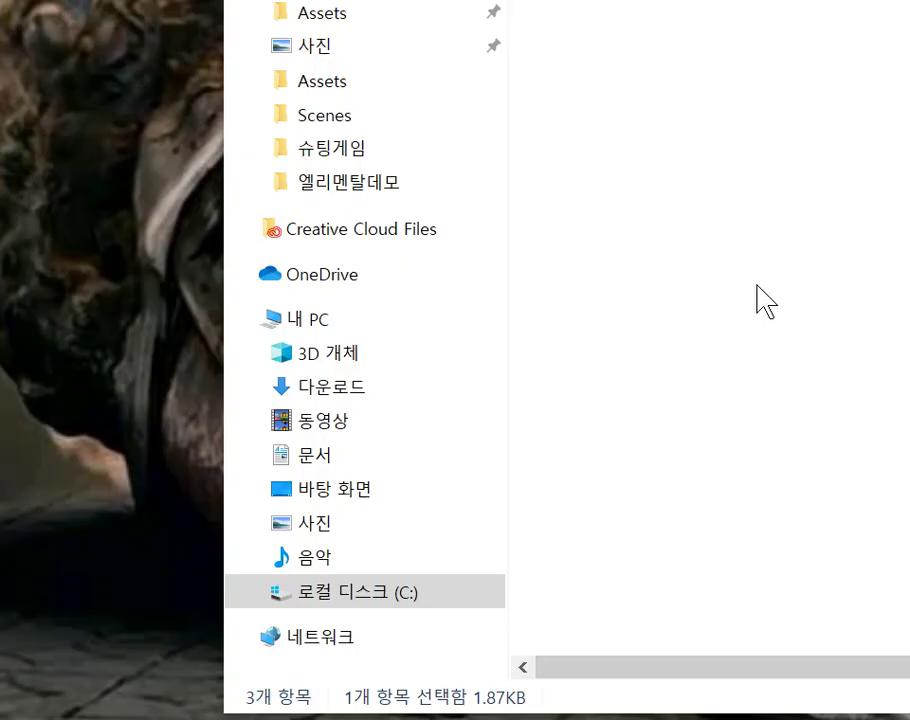
{"action": "left_click", "coordinate": [738, 103]}
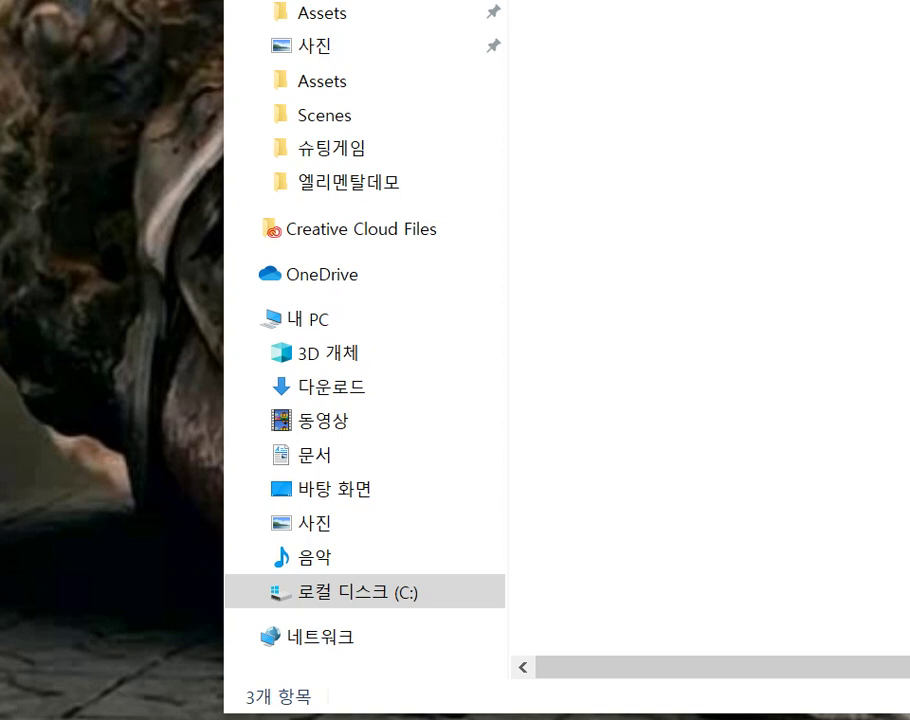
{"action": "key", "text": "super+d"}
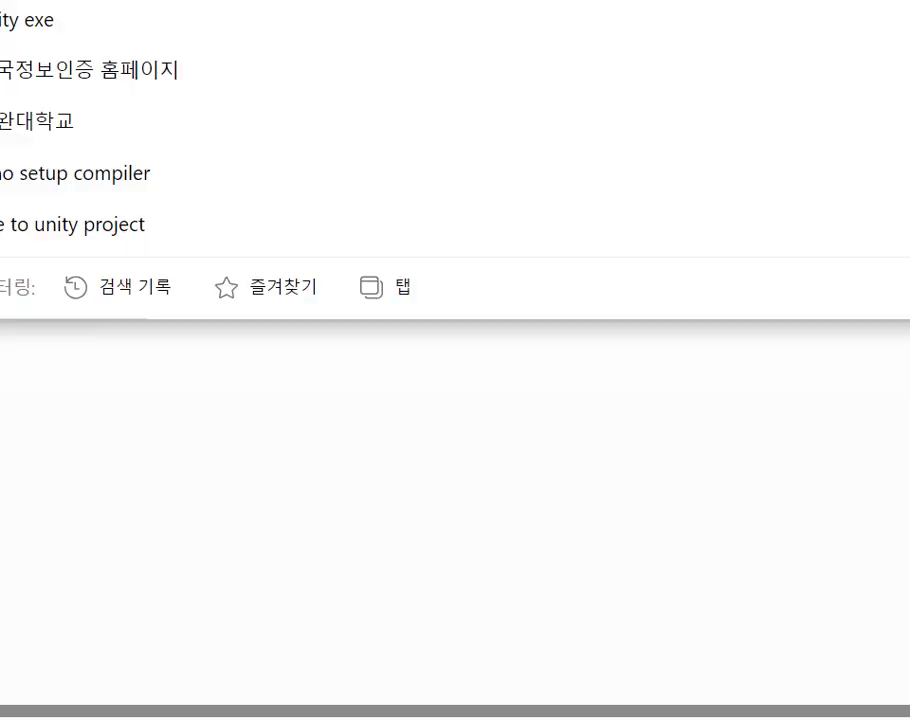
Run a web search for "google" and follow it with a search for "지브러쉬 2023".
{"action": "type", "text": "google"}
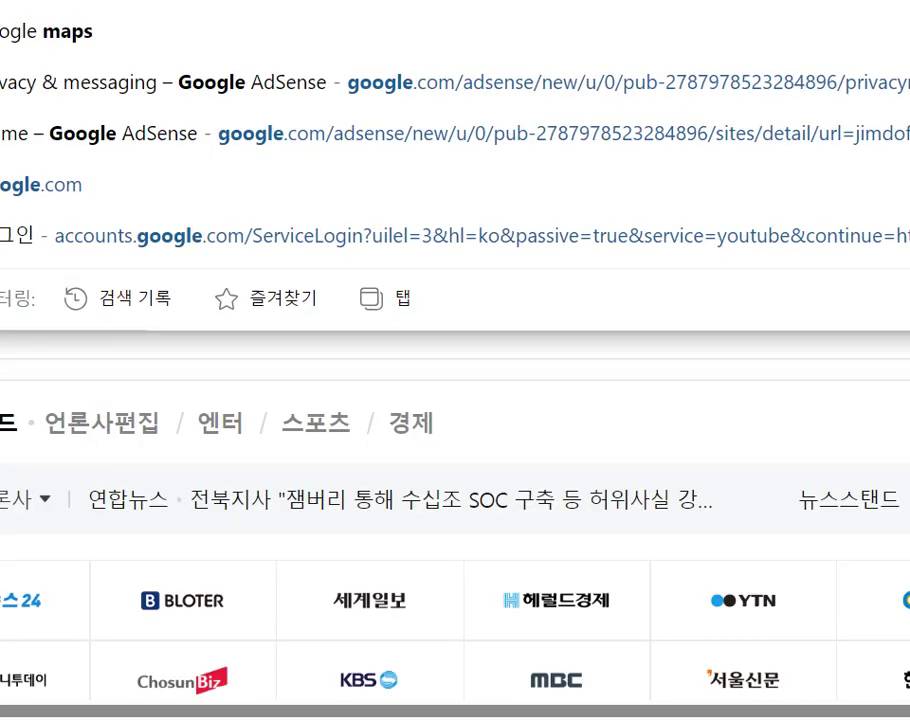
{"action": "key", "text": "Return"}
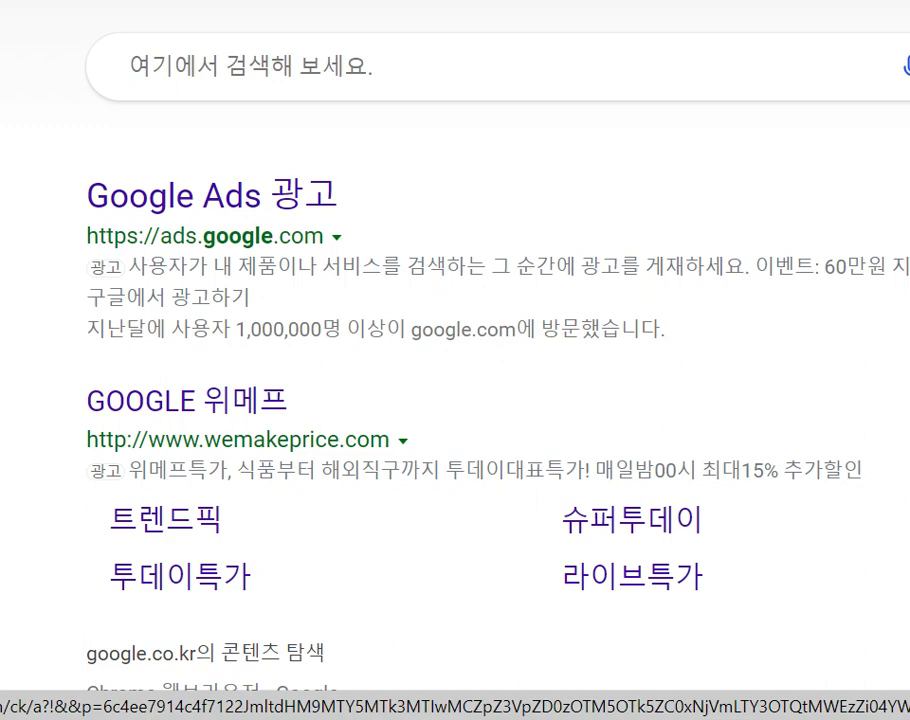
{"action": "type", "text": "비"}
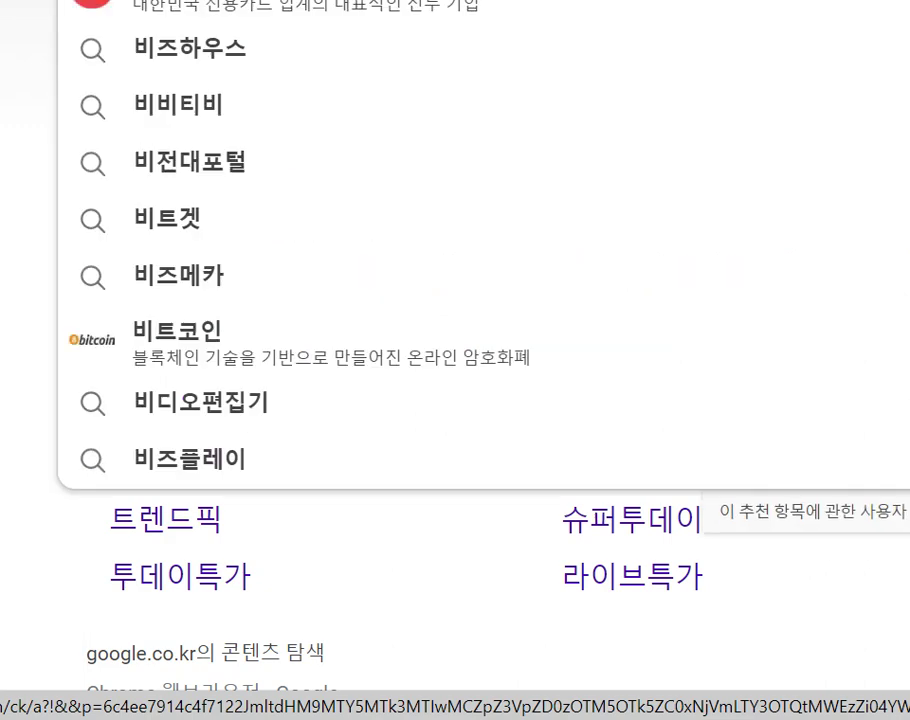
{"action": "key", "text": "BackSpace"}
{"action": "type", "text": "지브러쉬"}
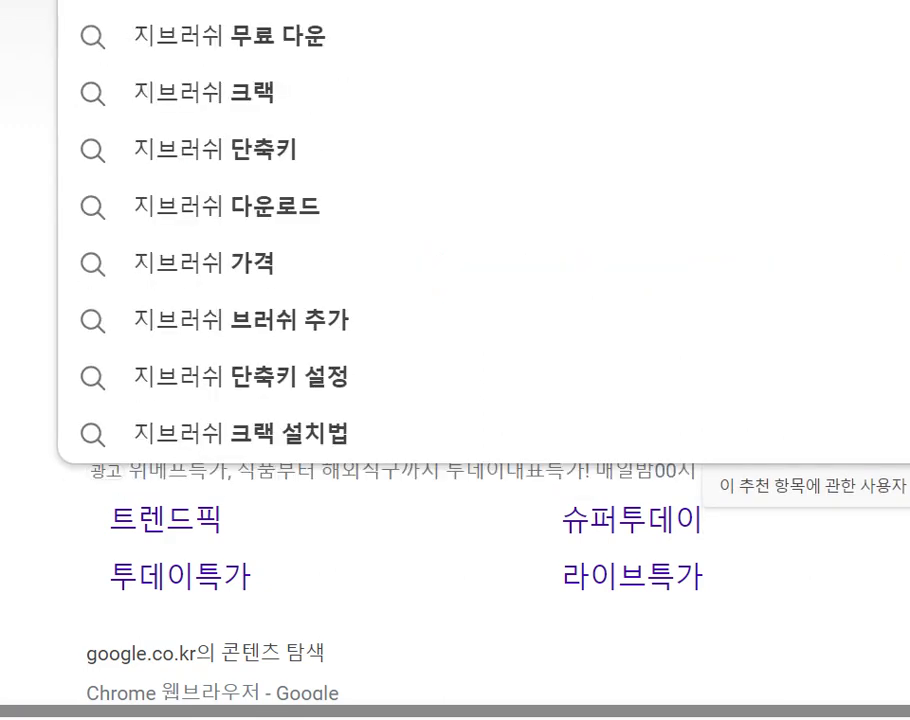
{"action": "type", "text": "2"}
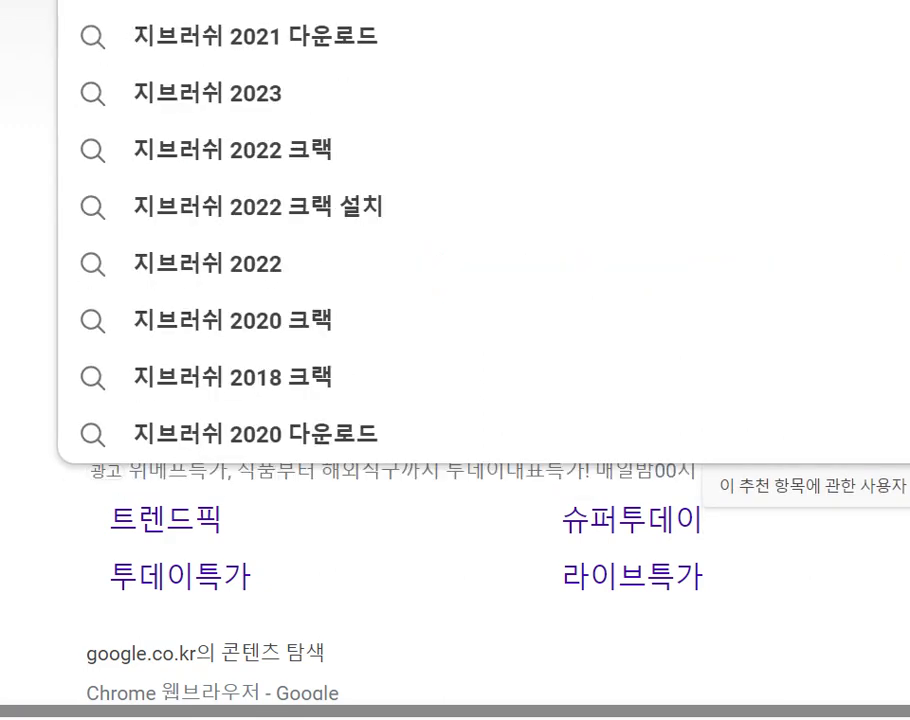
{"action": "type", "text": "022"}
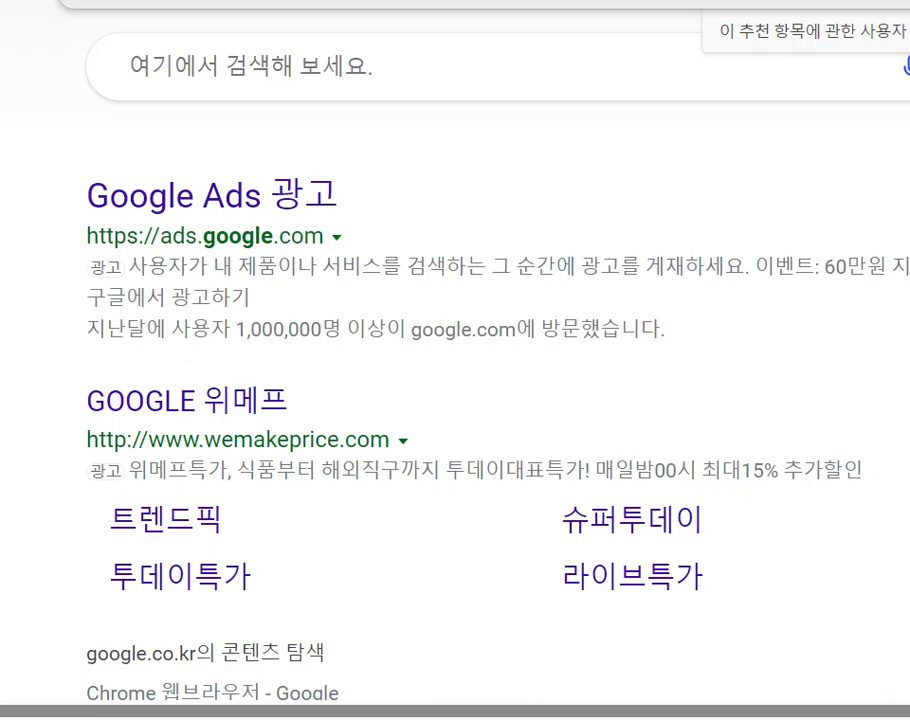
{"action": "key", "text": "Return"}
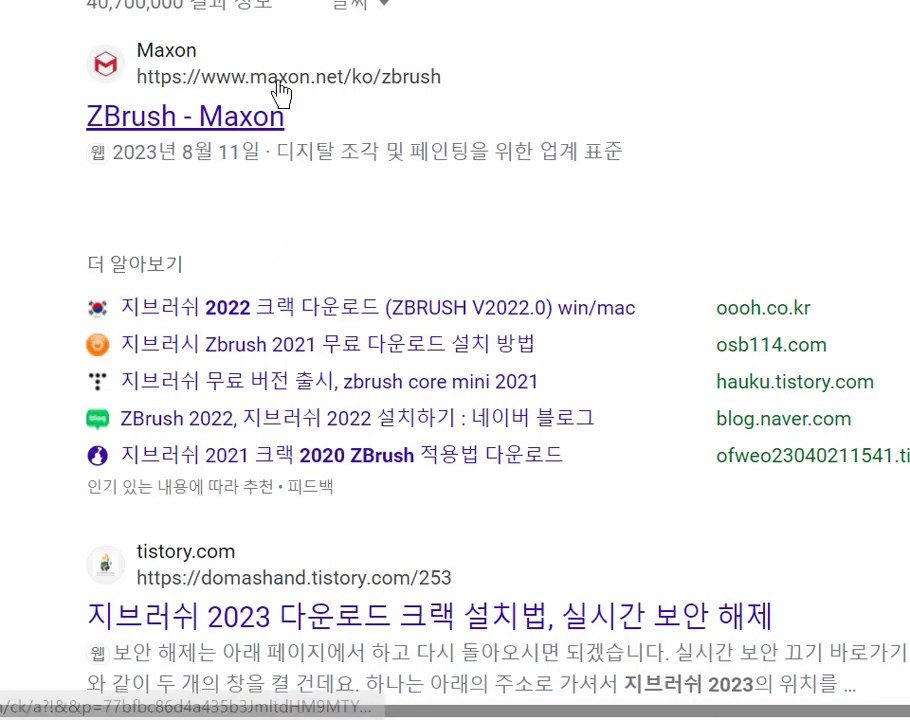
Look through the ZBrush 2023 search results and open Maxon's ZBrush page.
{"action": "scroll", "coordinate": [370, 200], "scroll_direction": "down", "scroll_amount": 4}
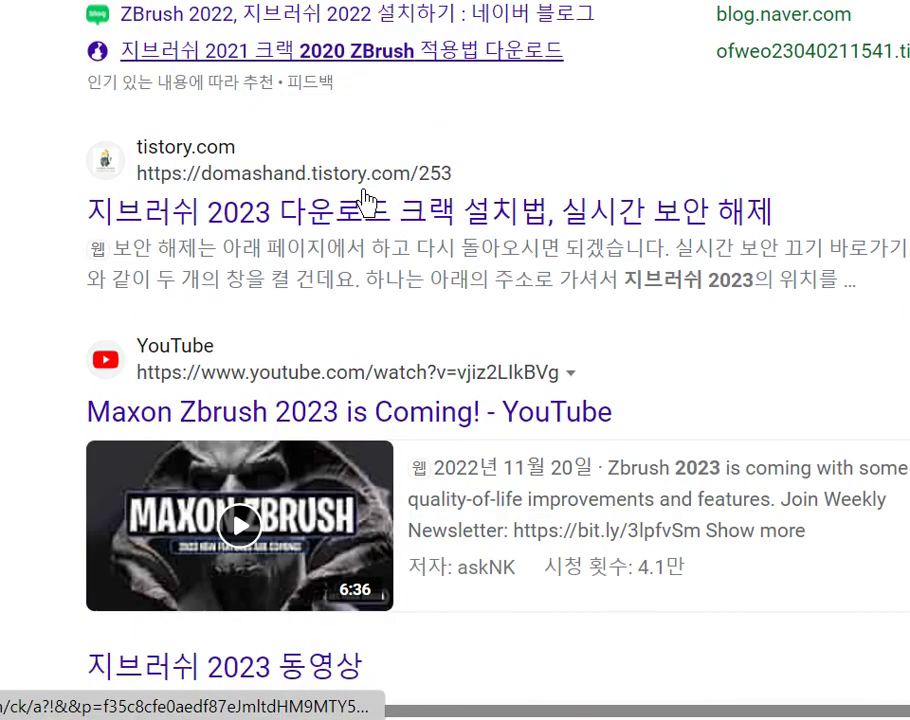
{"action": "scroll", "coordinate": [318, 208], "scroll_direction": "down", "scroll_amount": 10}
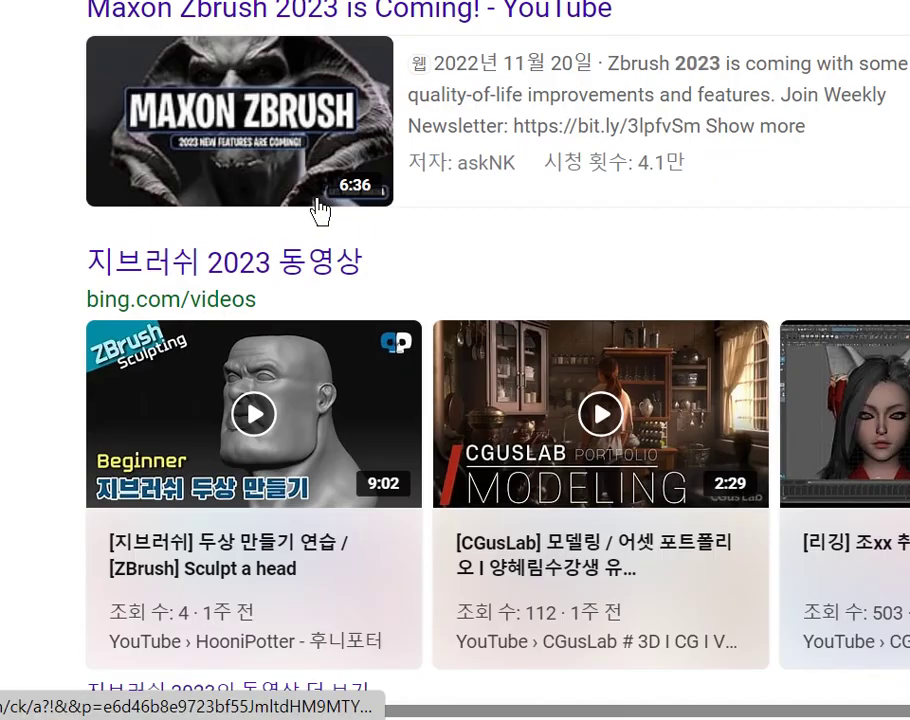
{"action": "scroll", "coordinate": [314, 192], "scroll_direction": "down", "scroll_amount": 3}
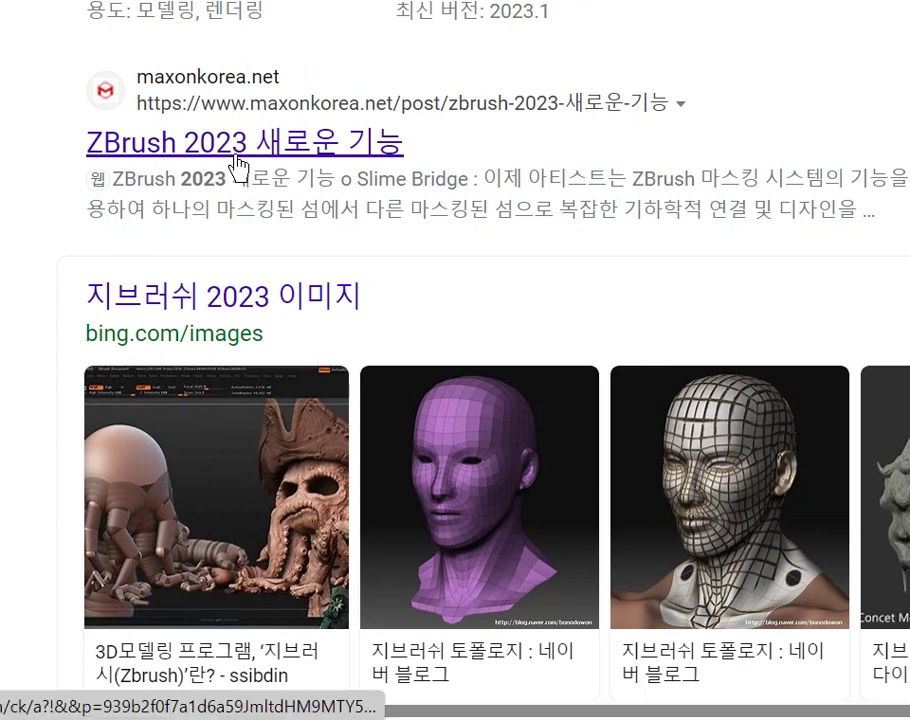
{"action": "scroll", "coordinate": [300, 220], "scroll_direction": "down", "scroll_amount": 7}
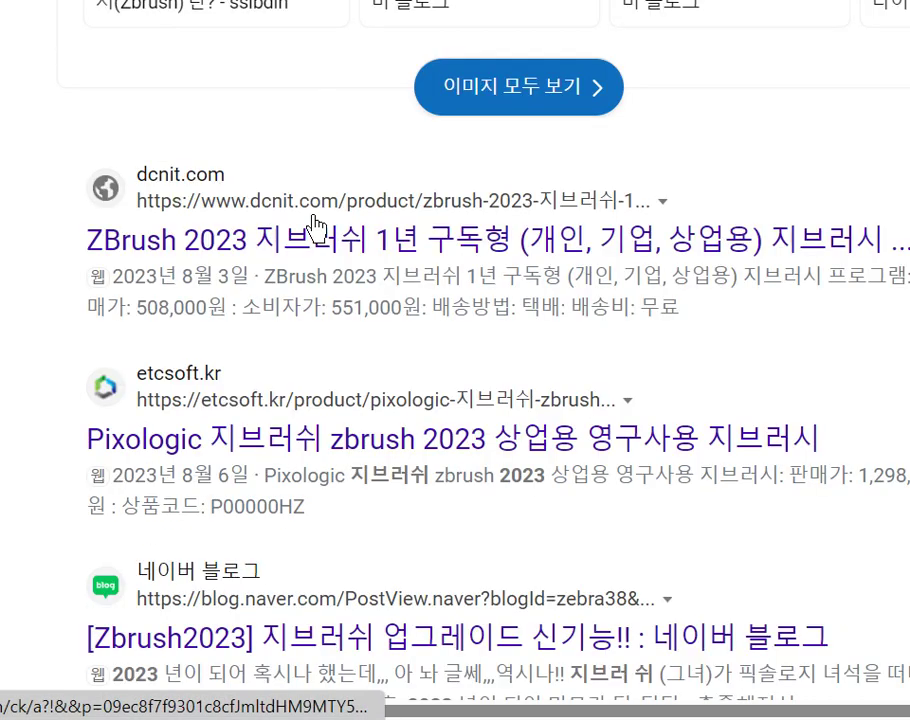
{"action": "scroll", "coordinate": [314, 215], "scroll_direction": "down", "scroll_amount": 3}
{"action": "scroll", "coordinate": [300, 205], "scroll_direction": "down", "scroll_amount": 15}
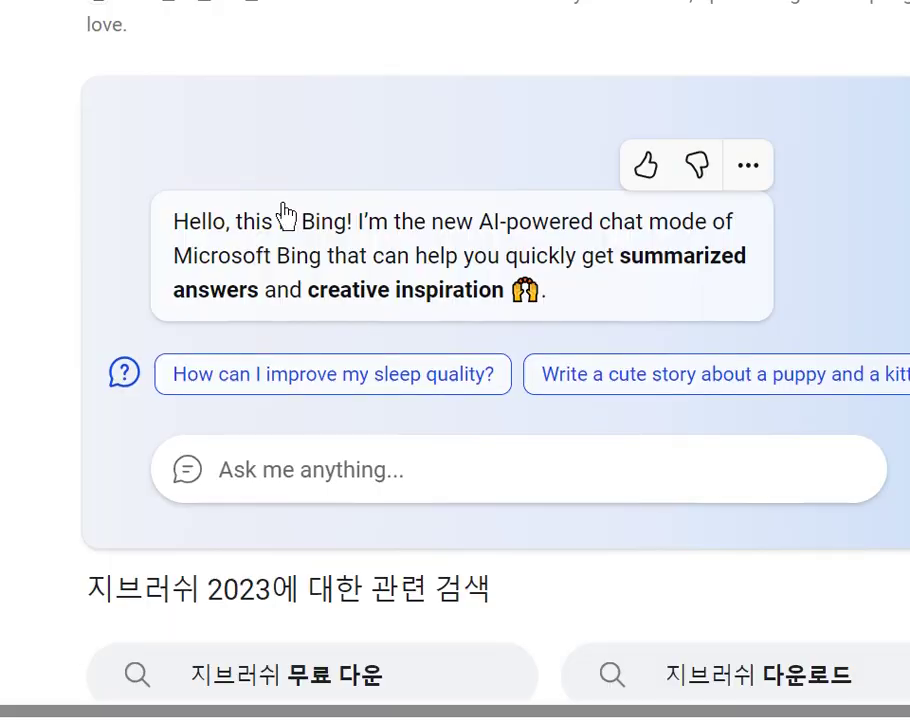
{"action": "scroll", "coordinate": [254, 224], "scroll_direction": "up", "scroll_amount": 20}
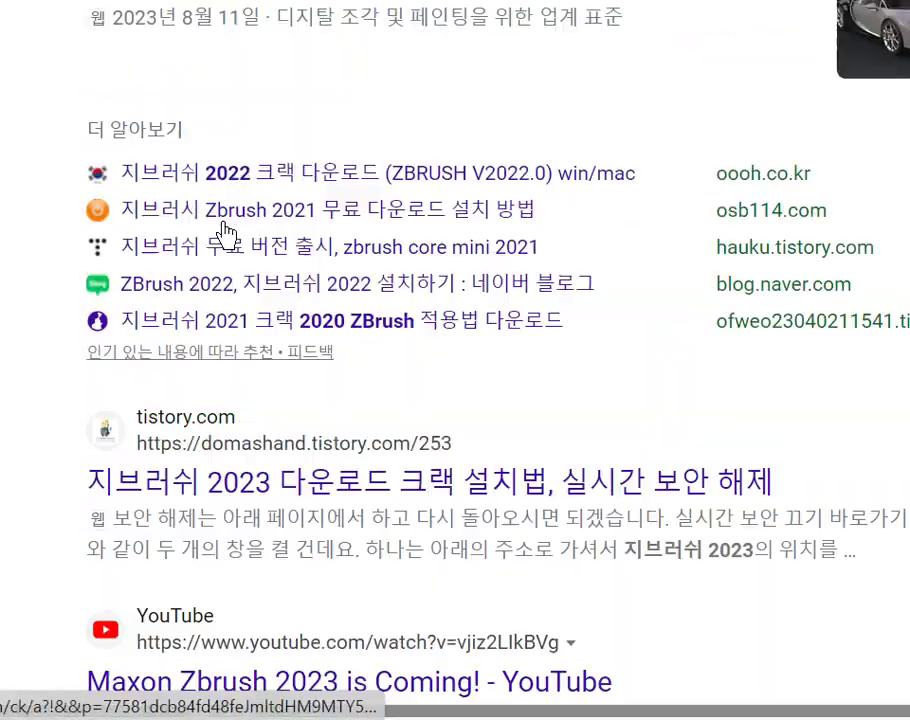
{"action": "left_click", "coordinate": [210, 118]}
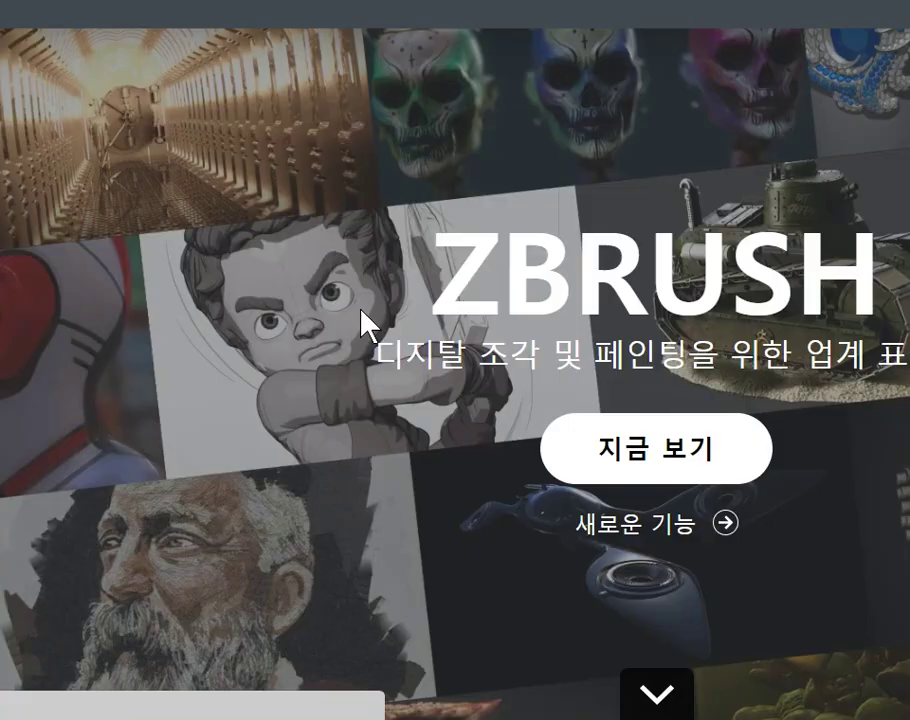
Play and close the ZBrush intro video, and look through the product page down to its footer.
{"action": "left_click", "coordinate": [566, 436]}
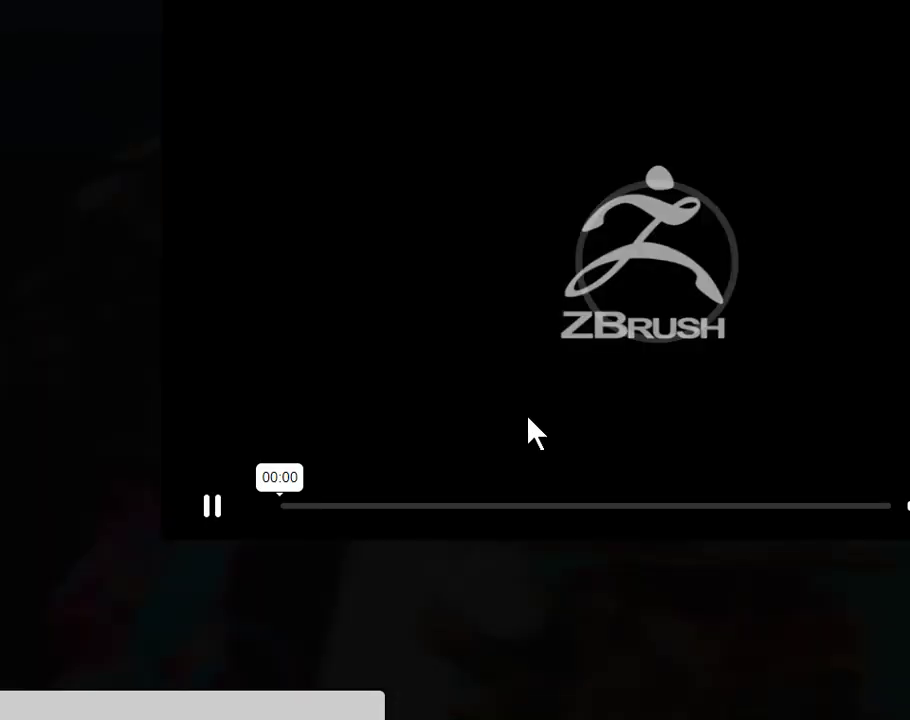
{"action": "left_click", "coordinate": [619, 562]}
{"action": "left_click", "coordinate": [615, 542]}
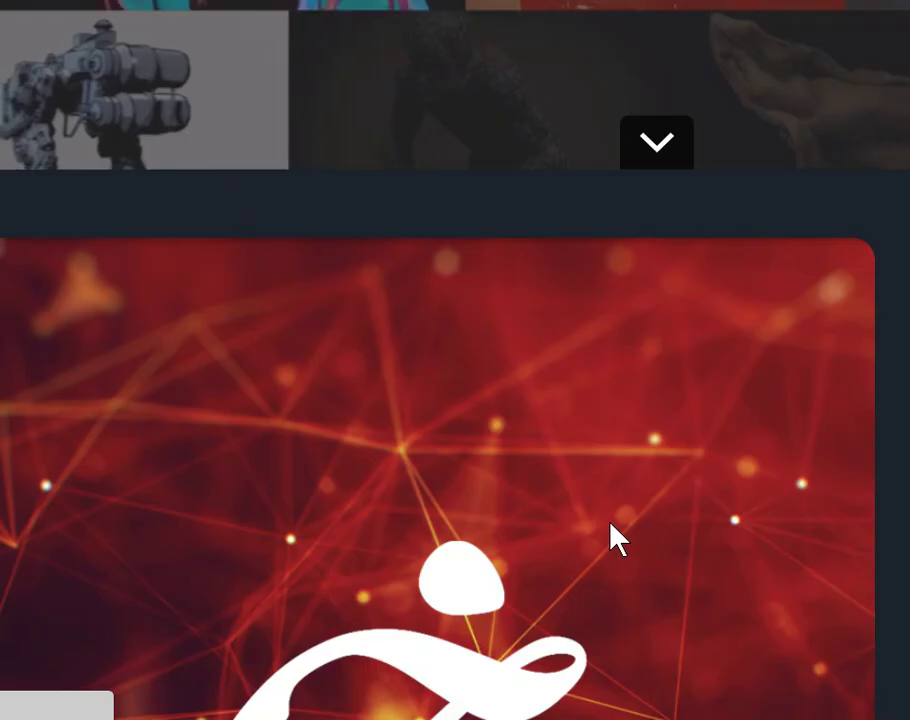
{"action": "scroll", "coordinate": [612, 532], "scroll_direction": "down", "scroll_amount": 15}
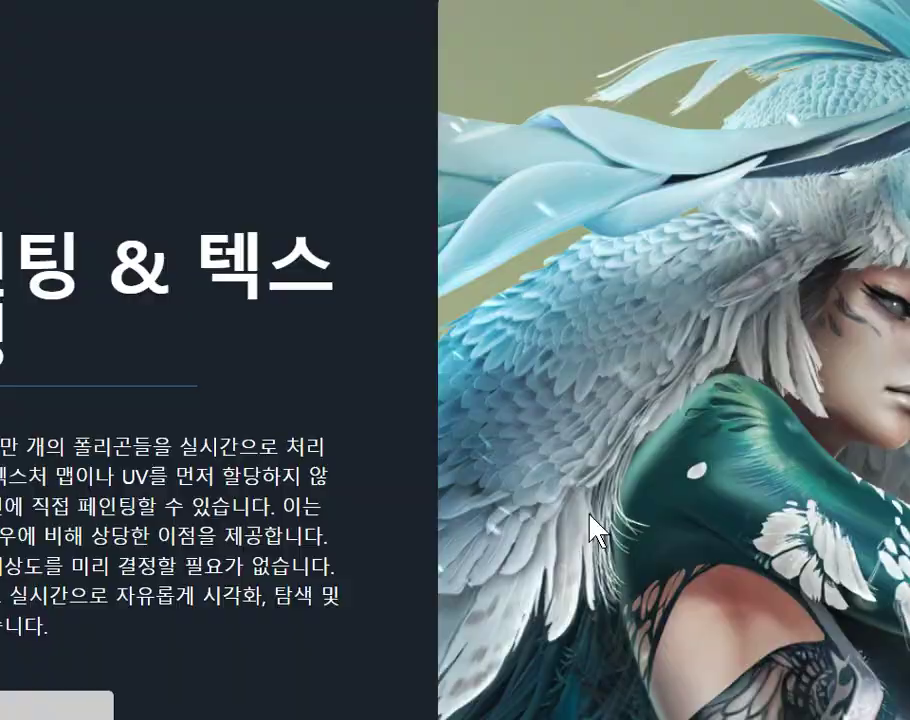
{"action": "scroll", "coordinate": [580, 530], "scroll_direction": "down", "scroll_amount": 15}
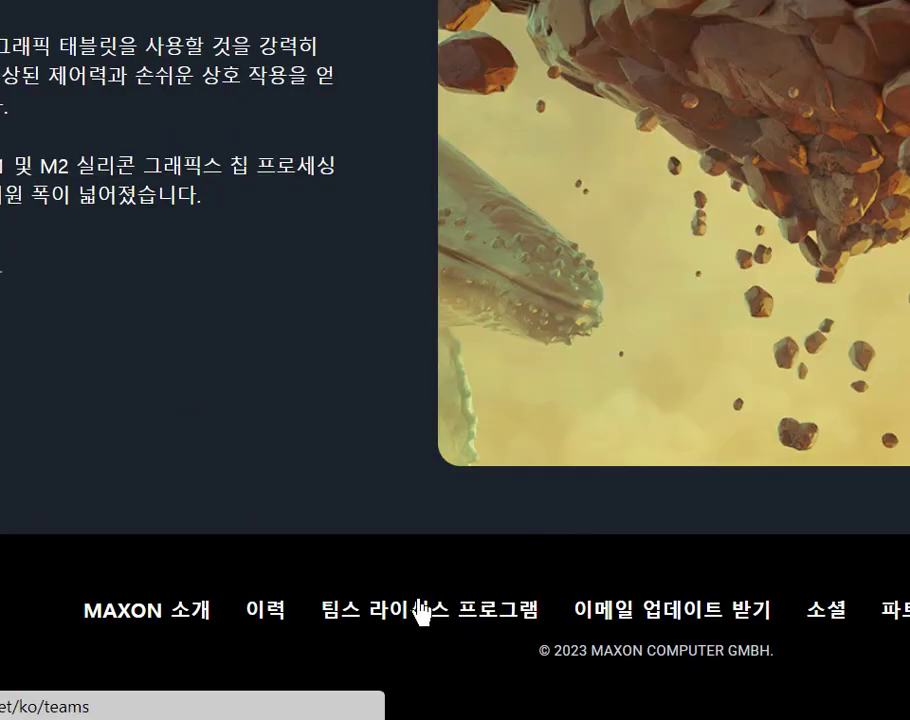
{"action": "scroll", "coordinate": [425, 600], "scroll_direction": "up", "scroll_amount": 5}
{"action": "scroll", "coordinate": [466, 577], "scroll_direction": "up", "scroll_amount": 15}
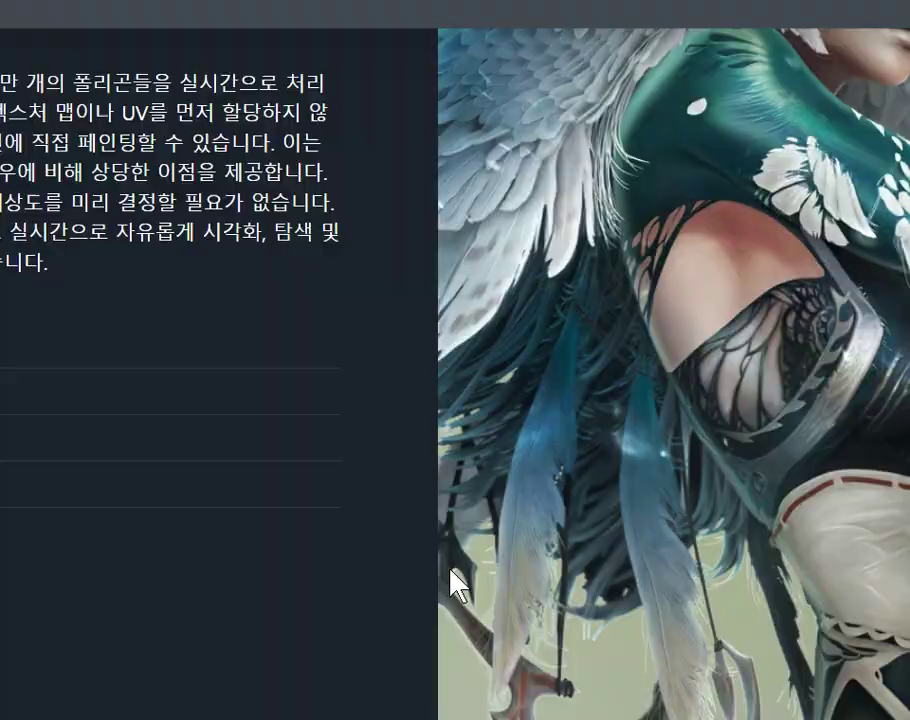
{"action": "scroll", "coordinate": [455, 585], "scroll_direction": "up", "scroll_amount": 10}
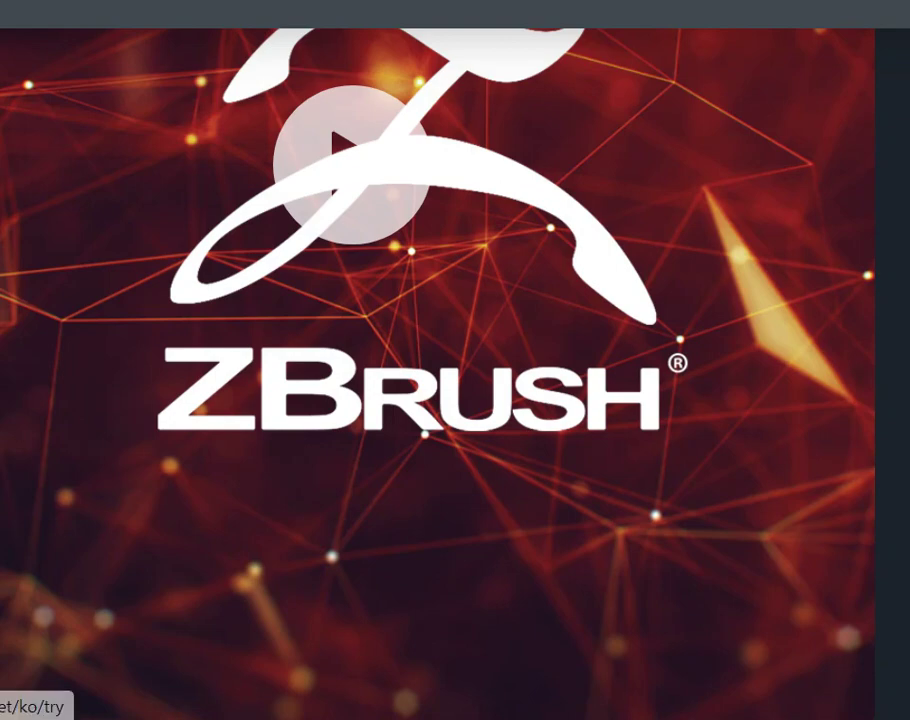
View the Maxon App trial download page, and open the support center to examine its help topics and frequently asked questions.
{"action": "left_click", "coordinate": [636, 14]}
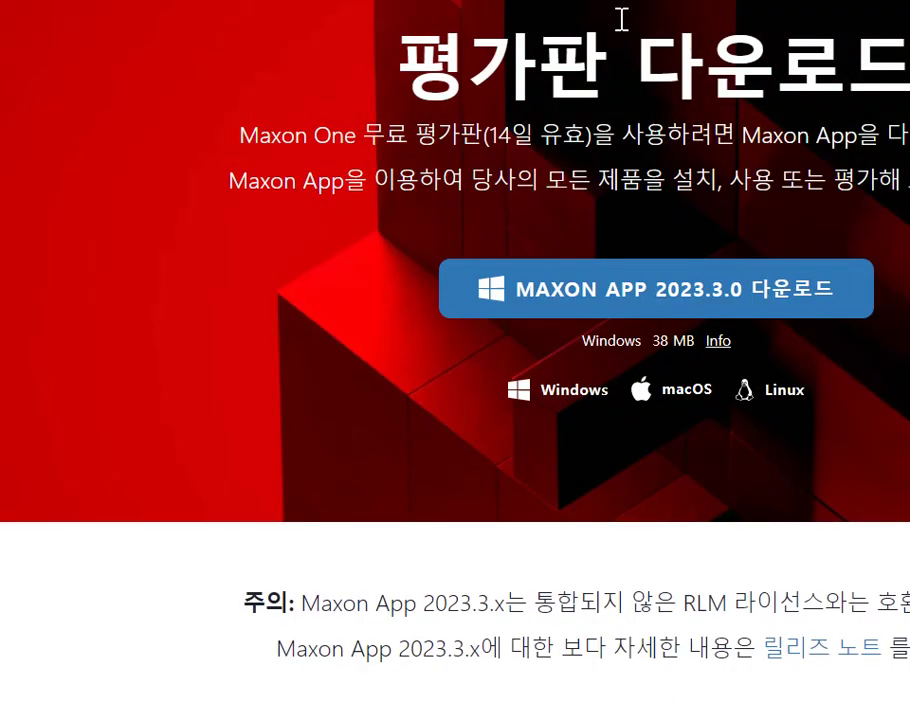
{"action": "scroll", "coordinate": [622, 35], "scroll_direction": "down", "scroll_amount": 5}
{"action": "scroll", "coordinate": [622, 35], "scroll_direction": "up", "scroll_amount": 5}
{"action": "left_click", "coordinate": [623, 35]}
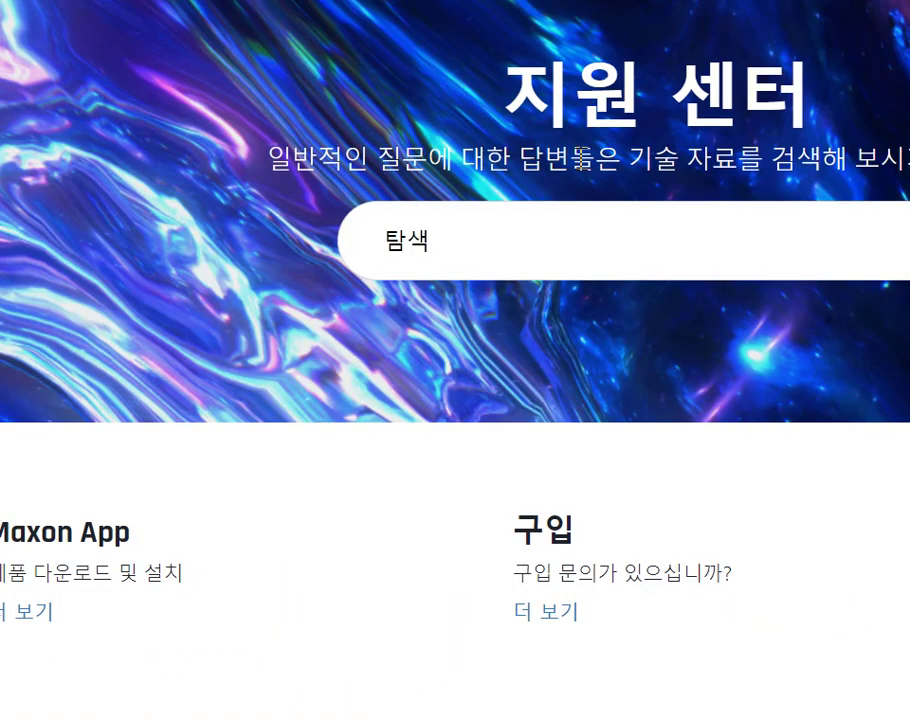
{"action": "scroll", "coordinate": [578, 158], "scroll_direction": "down", "scroll_amount": 3}
{"action": "scroll", "coordinate": [578, 173], "scroll_direction": "down", "scroll_amount": 10}
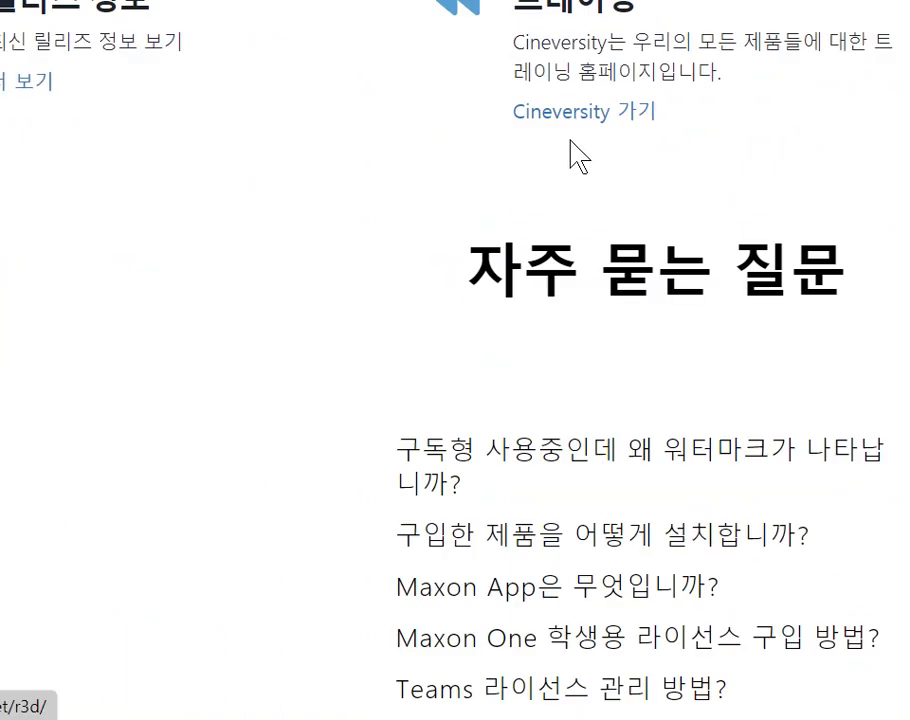
Find the installed Maxon app through Windows search, open its file location, and examine the app's product list around ZBrush.
{"action": "key", "text": "super"}
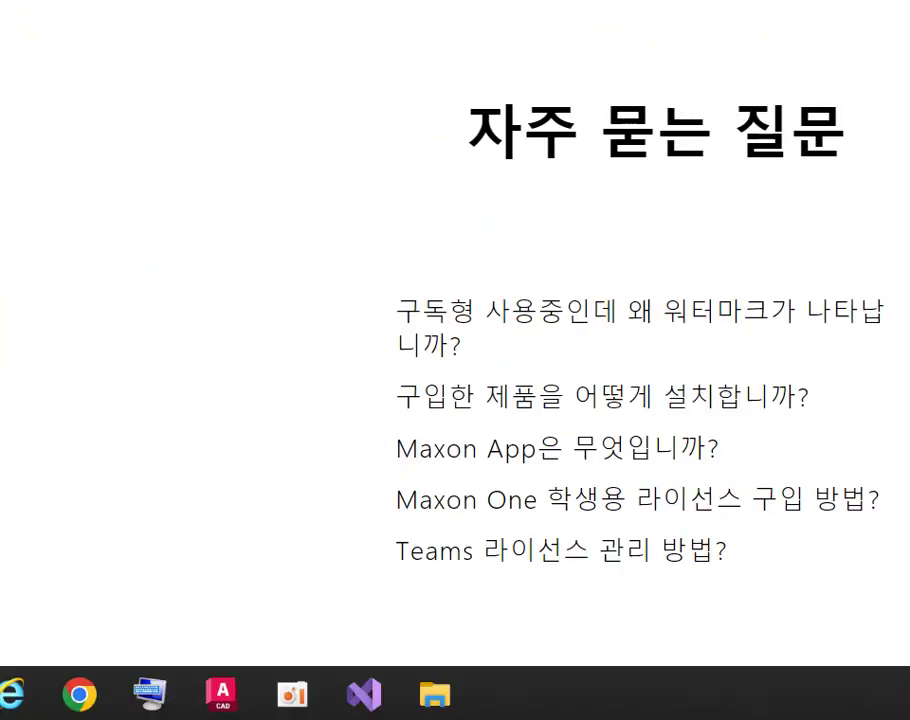
{"action": "key", "text": "Escape"}
{"action": "key", "text": "super+s"}
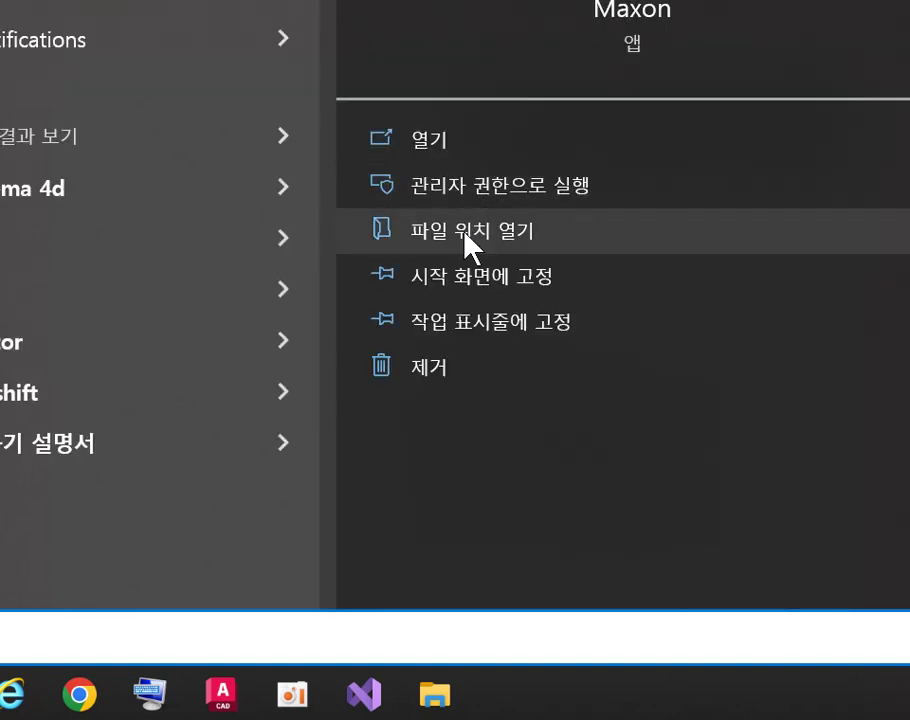
{"action": "left_click", "coordinate": [465, 236]}
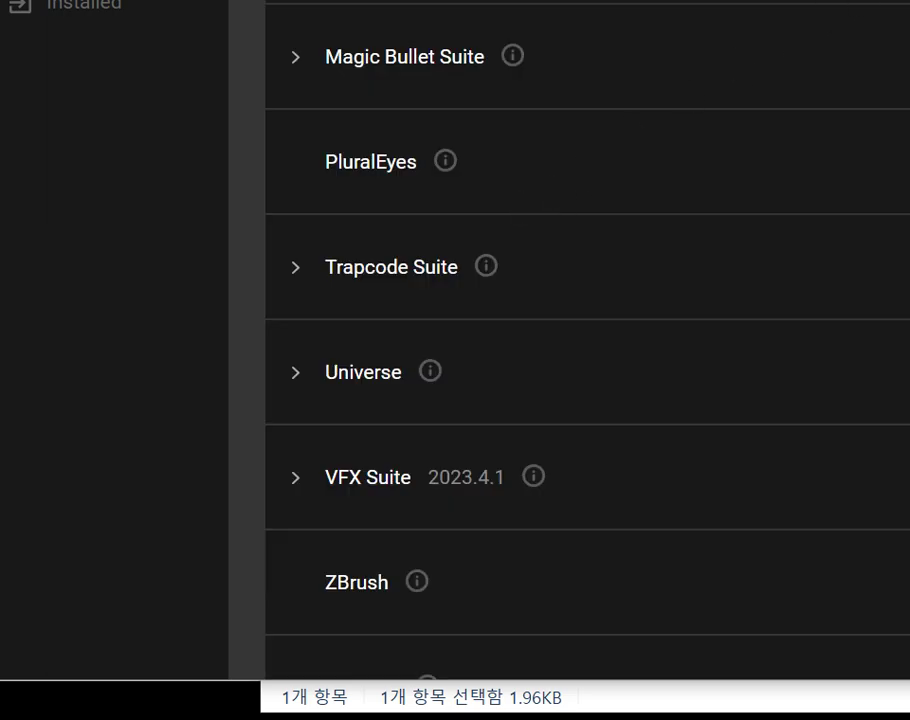
{"action": "scroll", "coordinate": [587, 340], "scroll_direction": "down", "scroll_amount": 3}
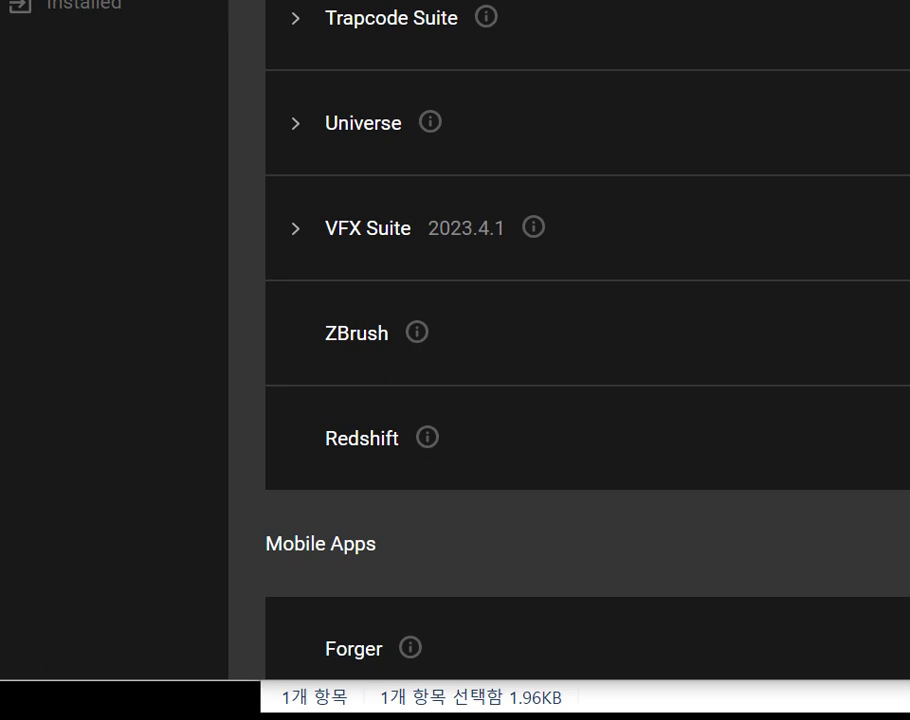
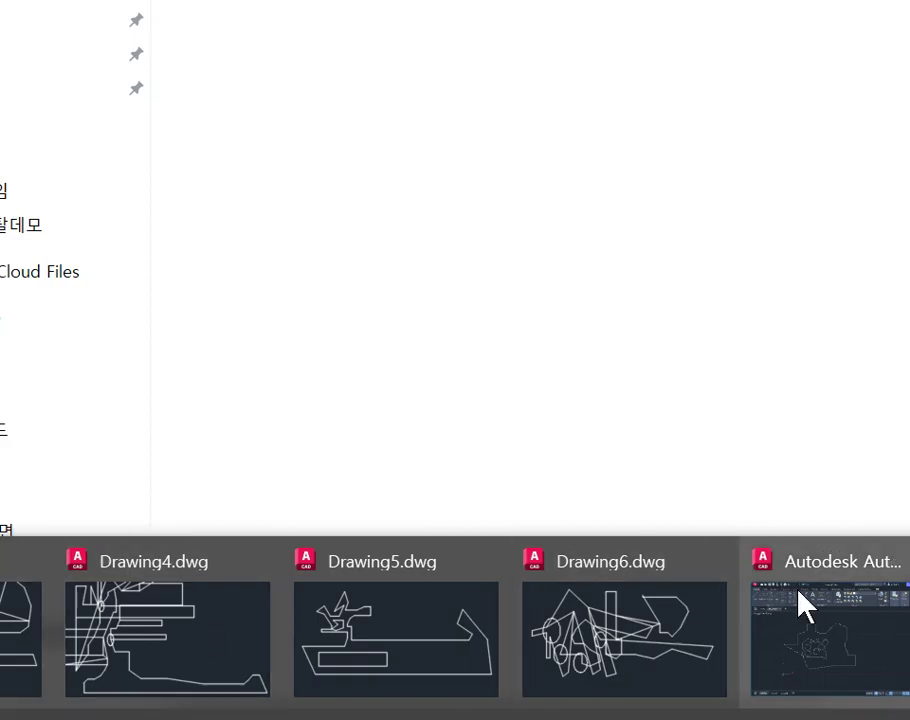
Switch to AutoCAD and draw a chain of connected lines on the left side of the existing outline with the Line command.
{"action": "key", "text": "alt+Tab"}
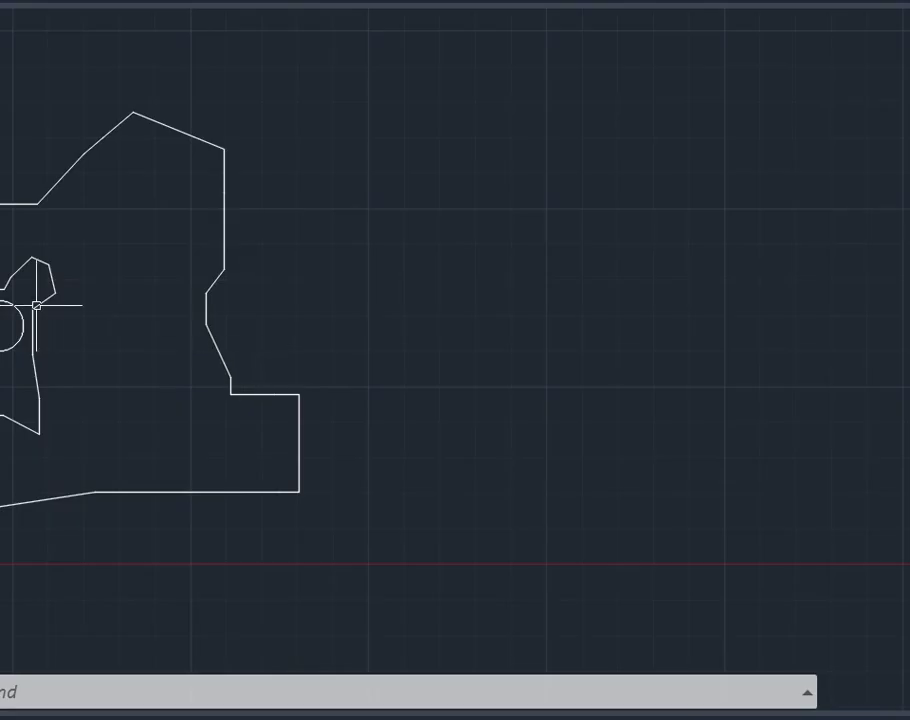
{"action": "type", "text": "l"}
{"action": "key", "text": "Return"}
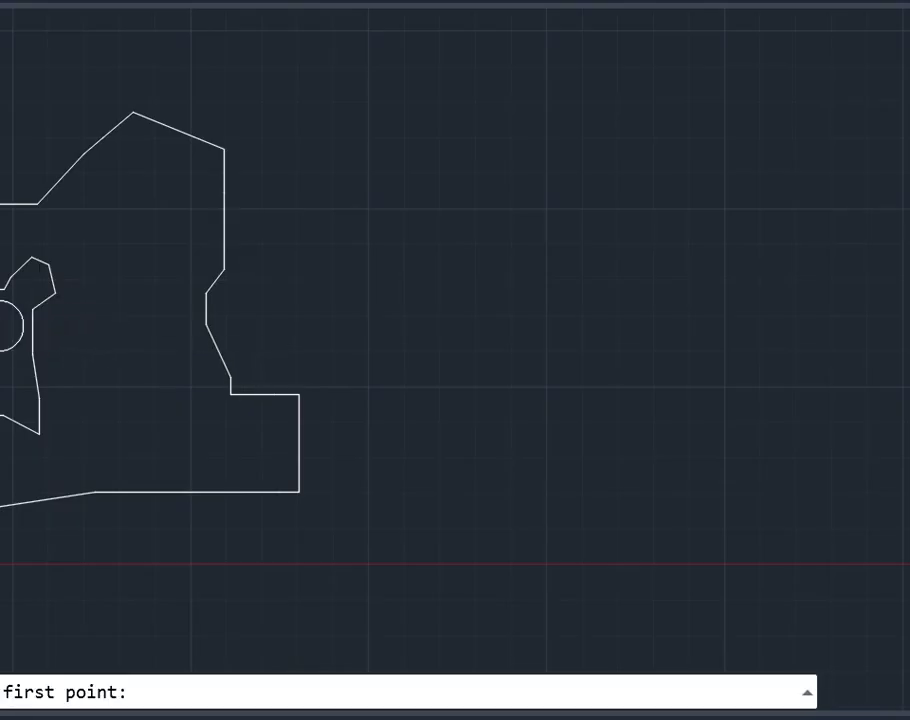
{"action": "key", "text": "Return"}
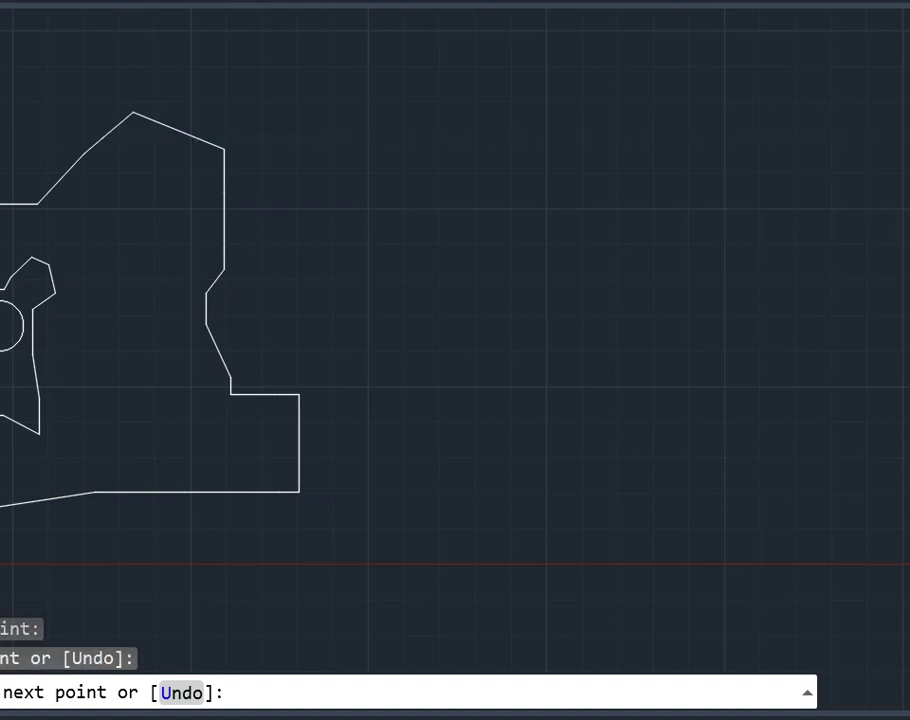
{"action": "key", "text": "Return"}
{"action": "key", "text": "Return"}
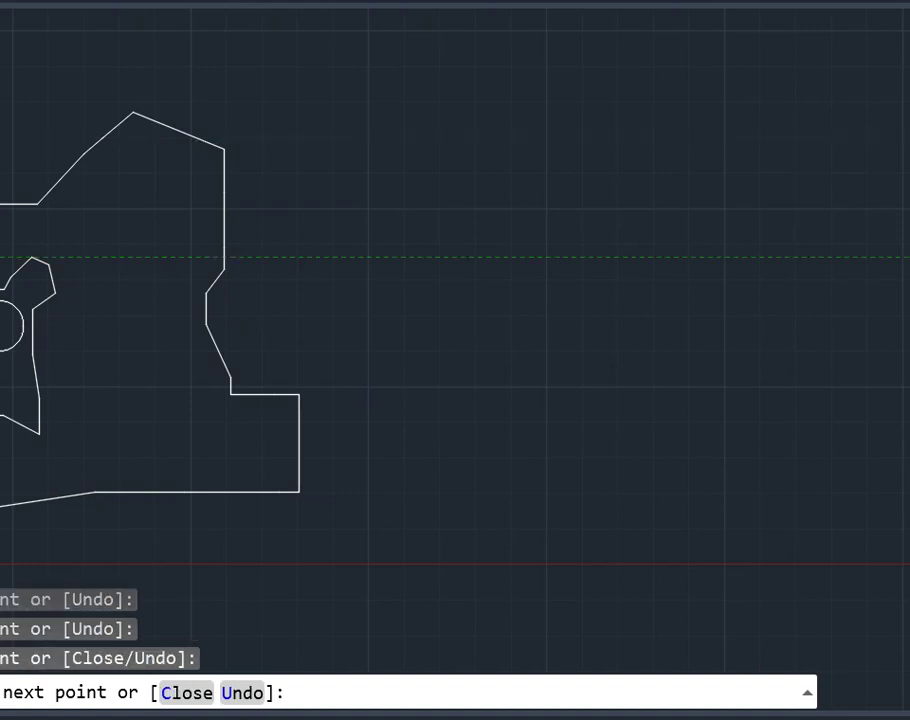
{"action": "key", "text": "Return"}
{"action": "key", "text": "Return"}
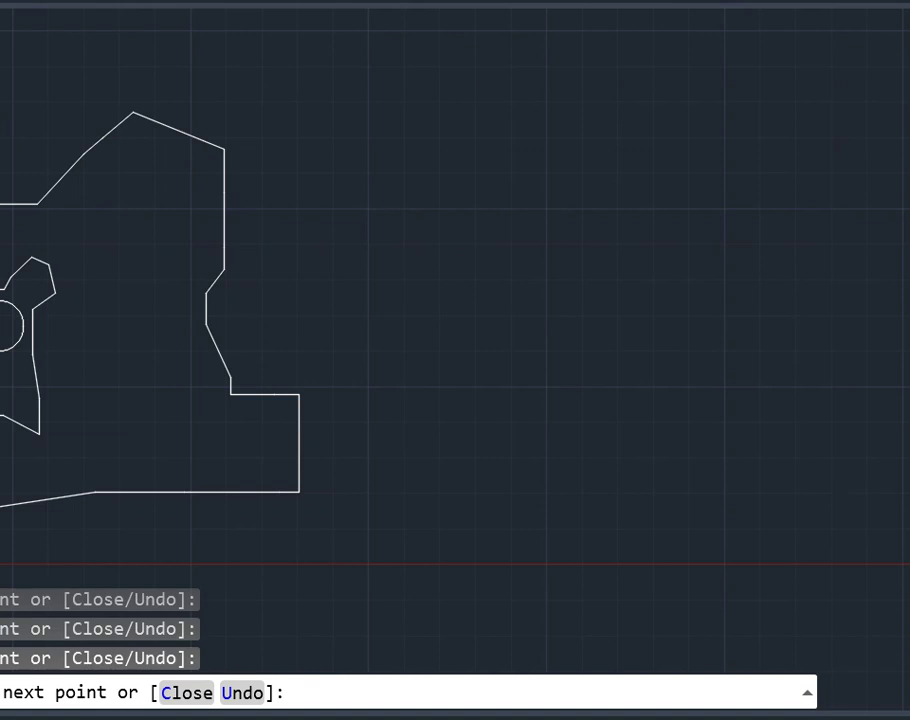
{"action": "right_click", "coordinate": [2, 188]}
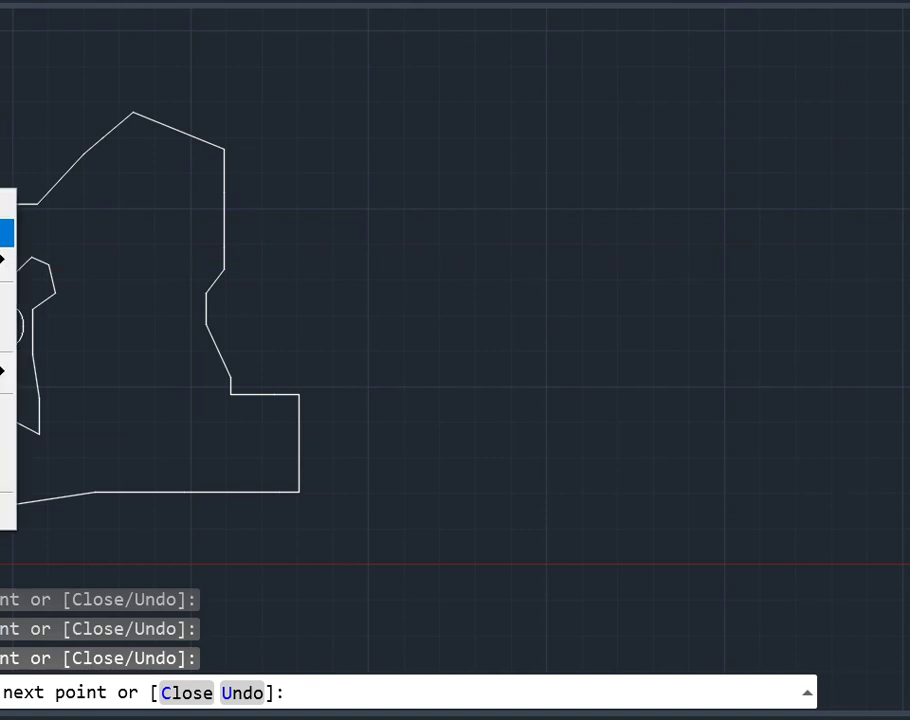
{"action": "left_click", "coordinate": [5, 232]}
Draw a long outline from the left tower's lower-left corner, left and down, across to a raised tail, and back to the body's right-hand notch.
{"action": "key", "text": "Return"}
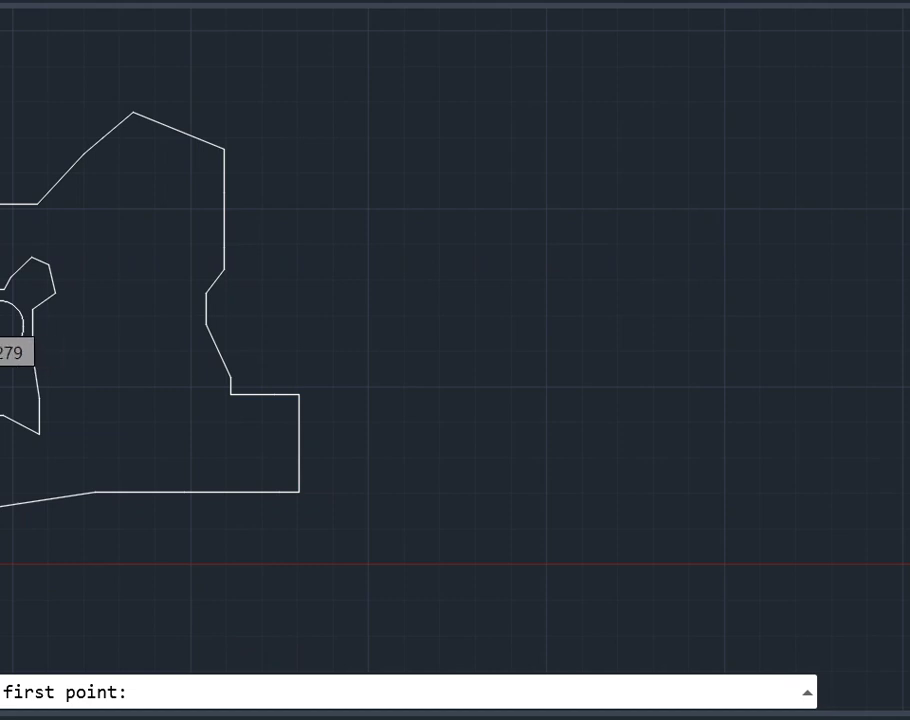
{"action": "scroll", "coordinate": [512, 523], "scroll_direction": "down", "scroll_amount": 4}
{"action": "scroll", "coordinate": [62, 490], "scroll_direction": "up", "scroll_amount": 2}
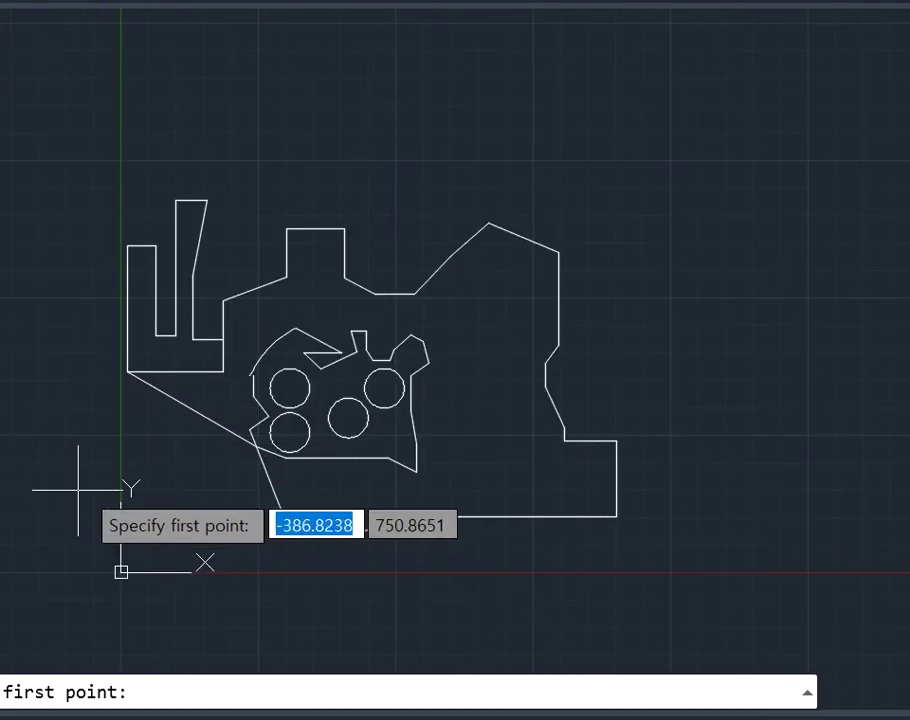
{"action": "left_click", "coordinate": [126, 372]}
{"action": "left_click", "coordinate": [0, 372]}
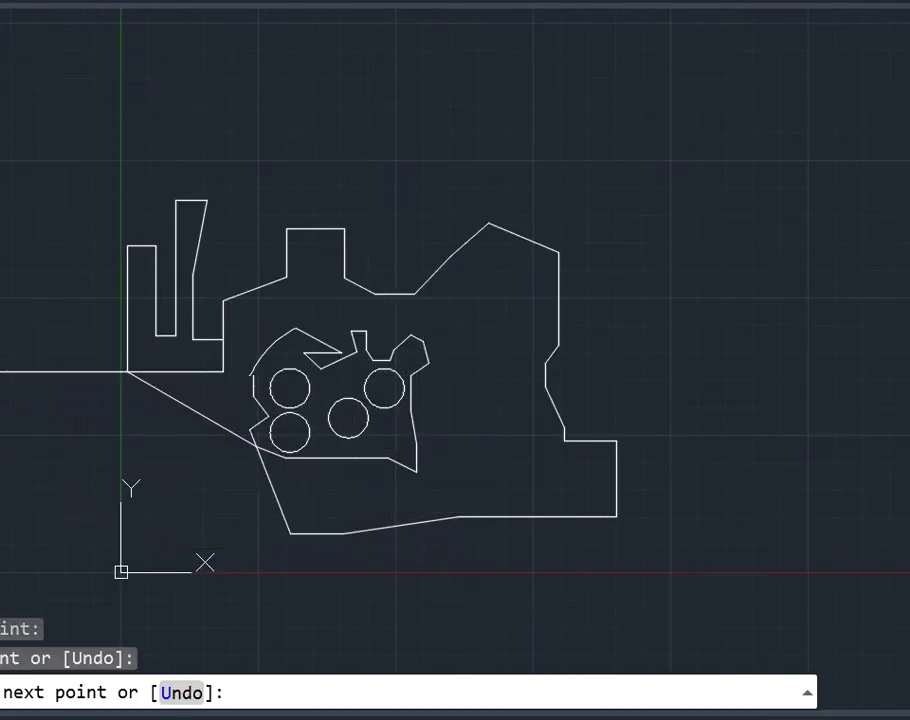
{"action": "left_click", "coordinate": [0, 443]}
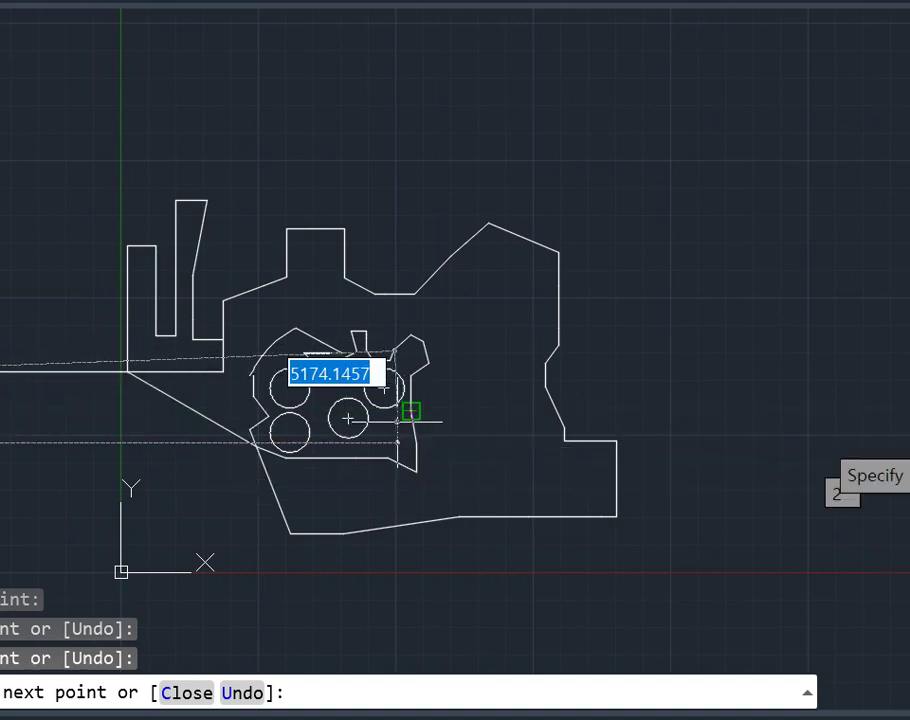
{"action": "left_click", "coordinate": [867, 441]}
{"action": "left_click", "coordinate": [845, 321]}
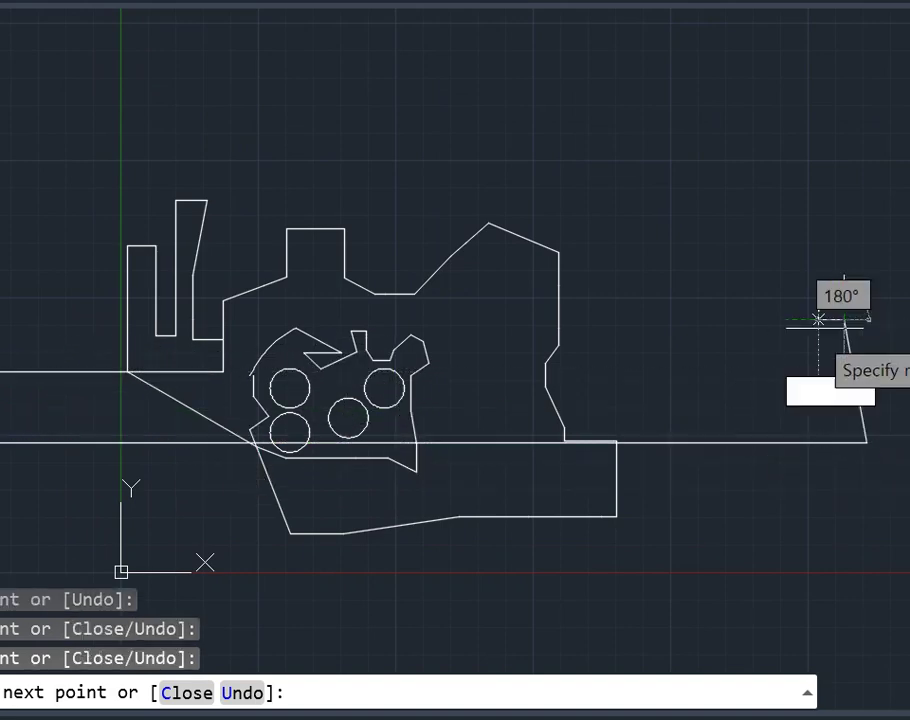
{"action": "left_click", "coordinate": [729, 371]}
{"action": "left_click", "coordinate": [637, 371]}
{"action": "left_click", "coordinate": [545, 363]}
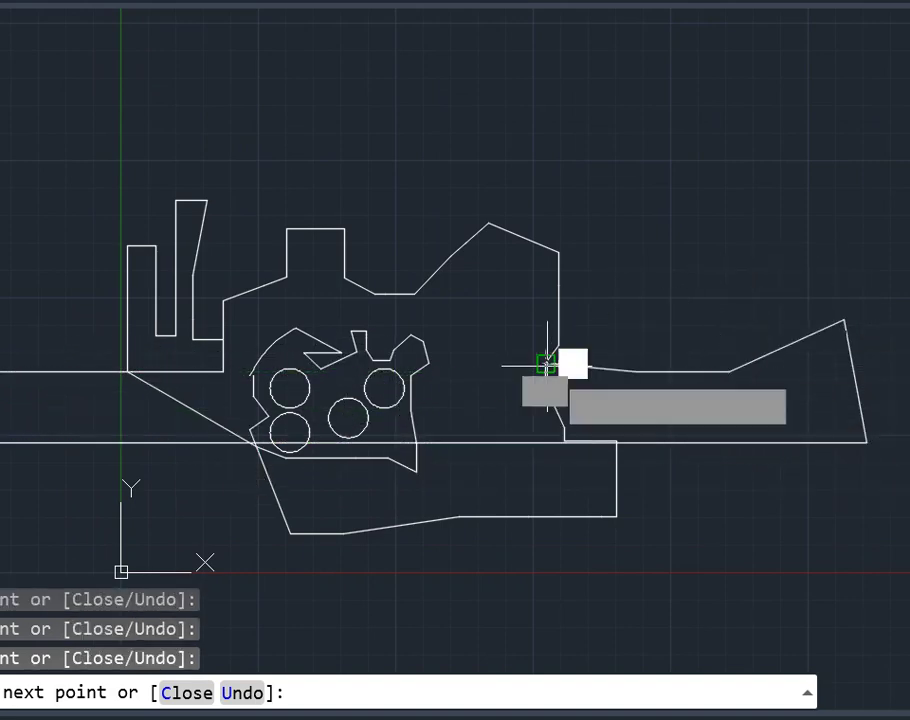
Continue the line from the right-hand notch around an upright, flat-topped projection and back to the peak of the outline.
{"action": "left_click", "coordinate": [673, 241]}
{"action": "left_click", "coordinate": [643, 140]}
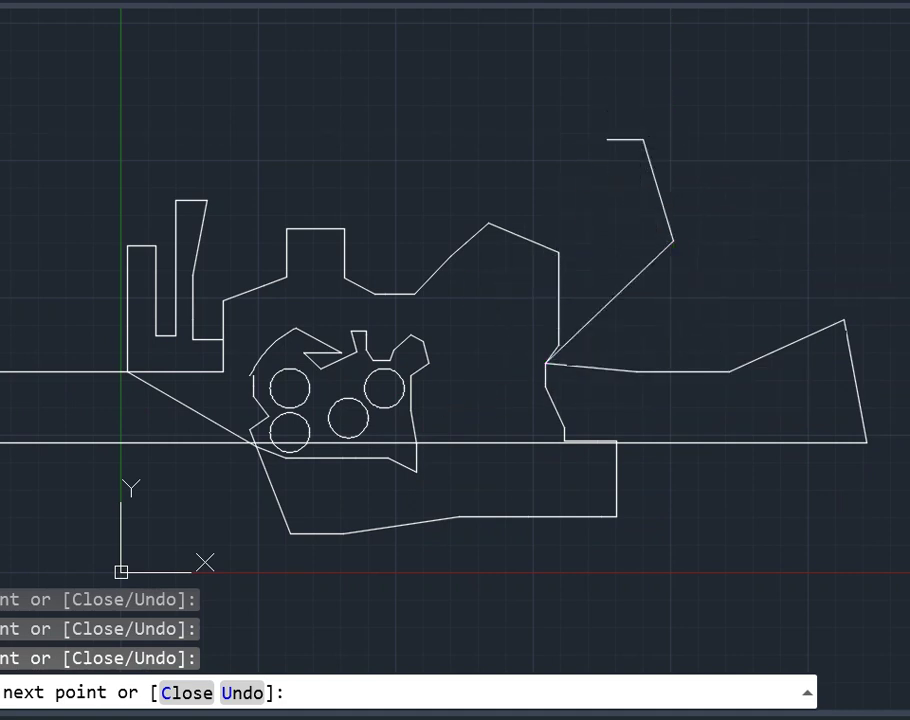
{"action": "left_click", "coordinate": [607, 140]}
{"action": "left_click", "coordinate": [607, 183]}
{"action": "left_click", "coordinate": [488, 224]}
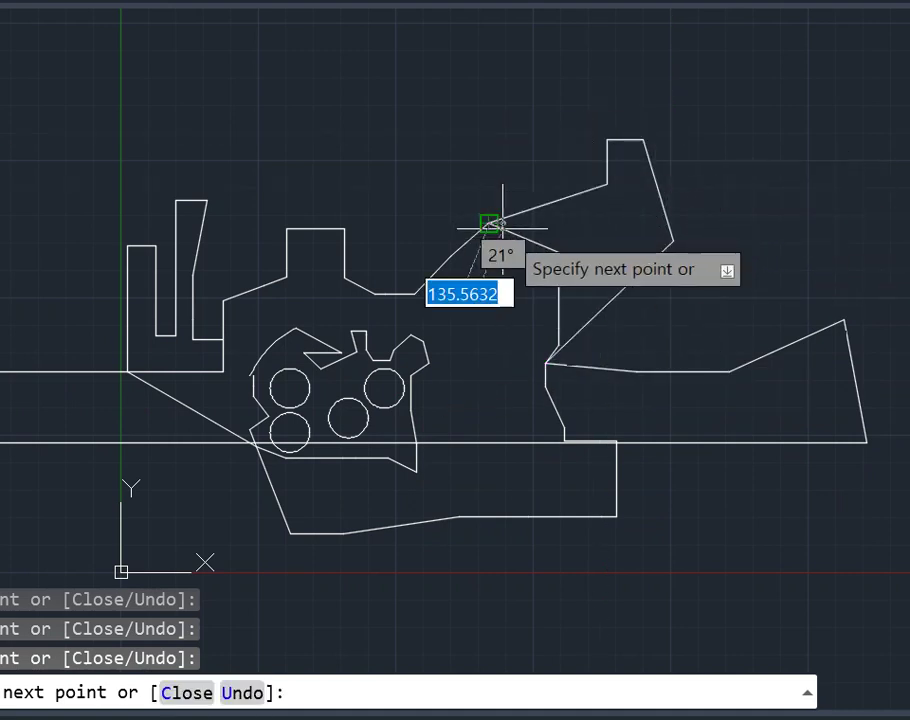
Continue the line from the peak over a large hooked shape and down to the corner beside the left towers.
{"action": "left_click", "coordinate": [365, 108]}
{"action": "left_click", "coordinate": [270, 63]}
{"action": "left_click", "coordinate": [238, 97]}
{"action": "left_click", "coordinate": [238, 130]}
{"action": "left_click", "coordinate": [275, 157]}
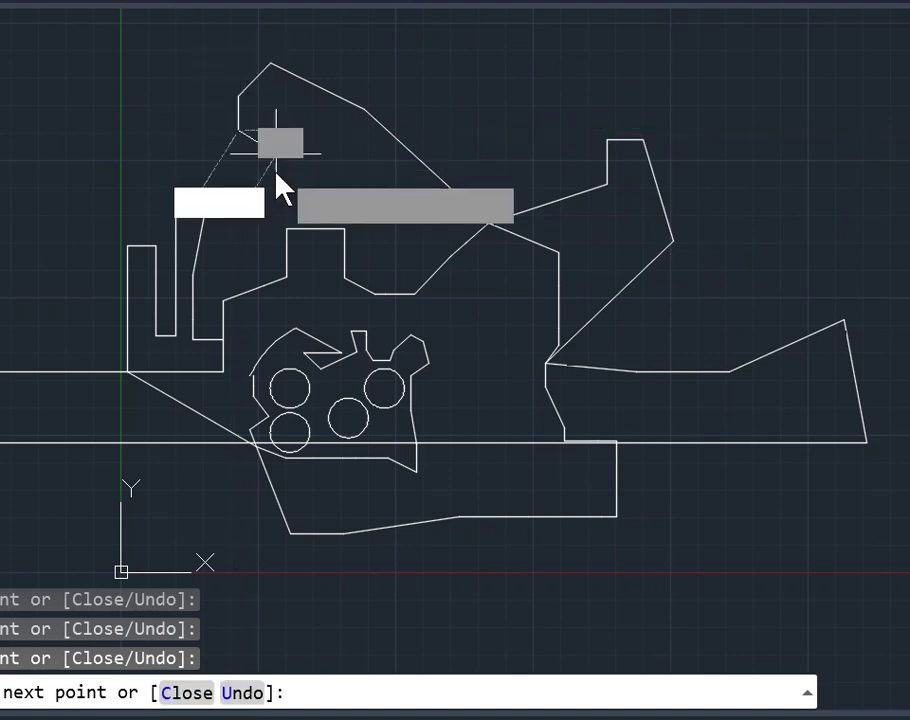
{"action": "left_click", "coordinate": [275, 205]}
{"action": "left_click", "coordinate": [223, 301]}
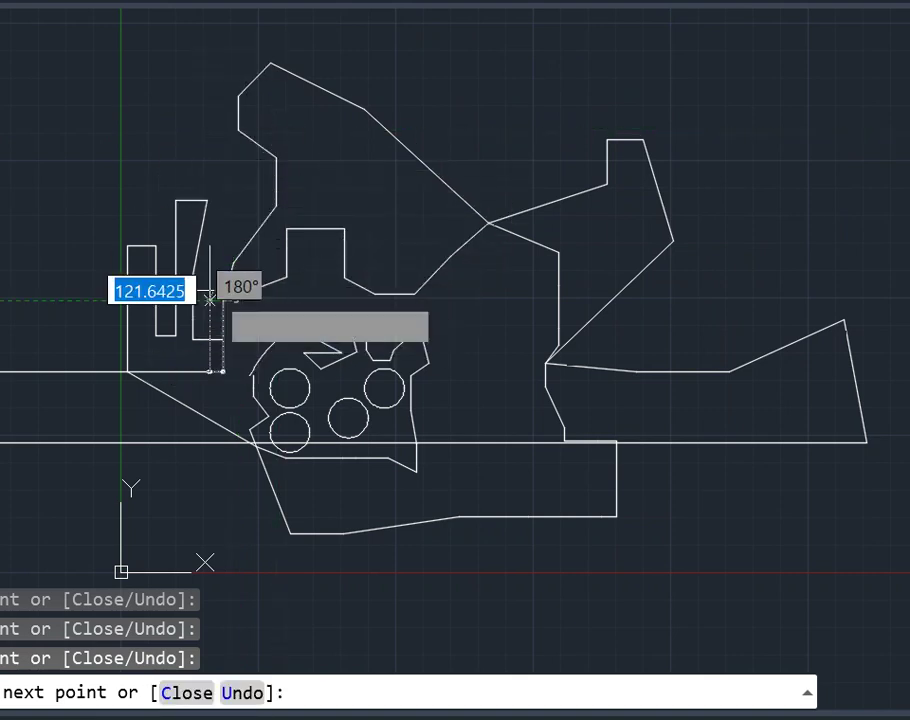
Add an outer contour from the corner via the tall tower's tip, around the hooked shape's top, and down to the outline's peak.
{"action": "left_click", "coordinate": [207, 200]}
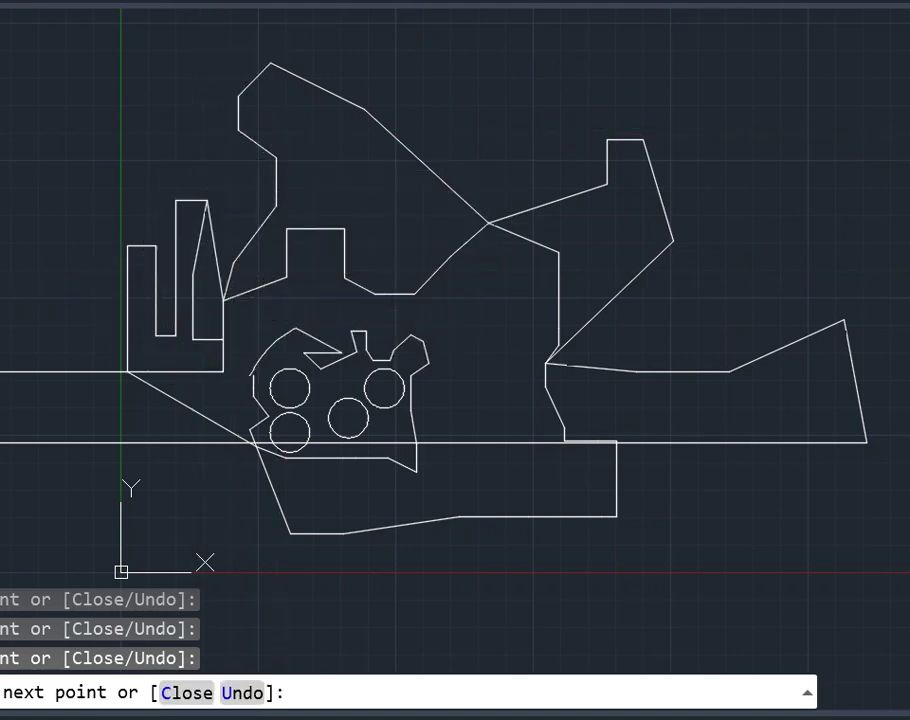
{"action": "left_click", "coordinate": [240, 92]}
{"action": "left_click", "coordinate": [270, 63]}
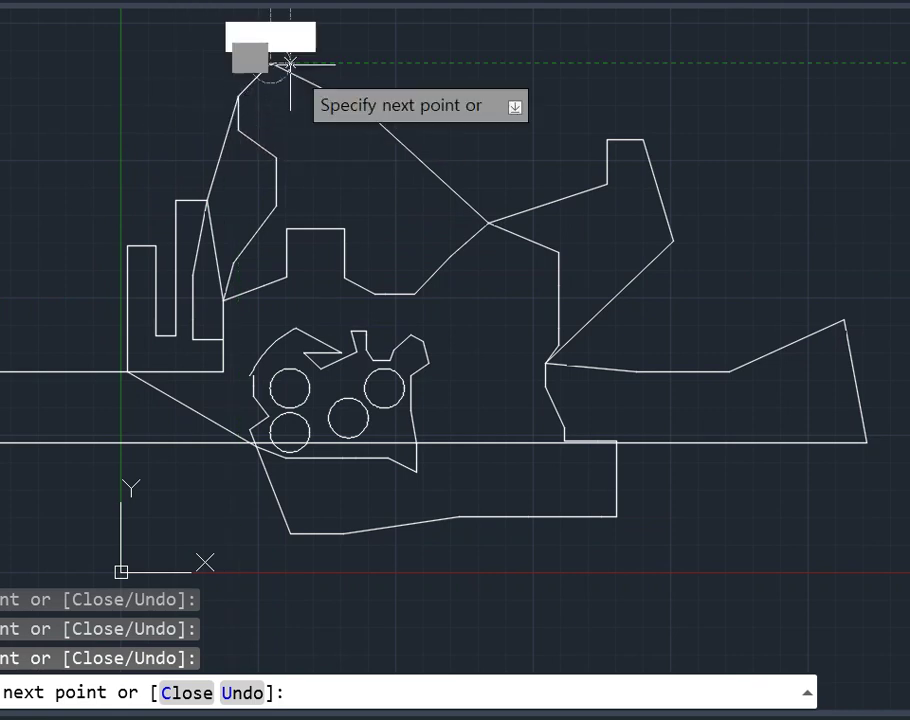
{"action": "left_click", "coordinate": [371, 63]}
{"action": "left_click", "coordinate": [446, 125]}
{"action": "left_click", "coordinate": [493, 155]}
{"action": "left_click", "coordinate": [489, 223]}
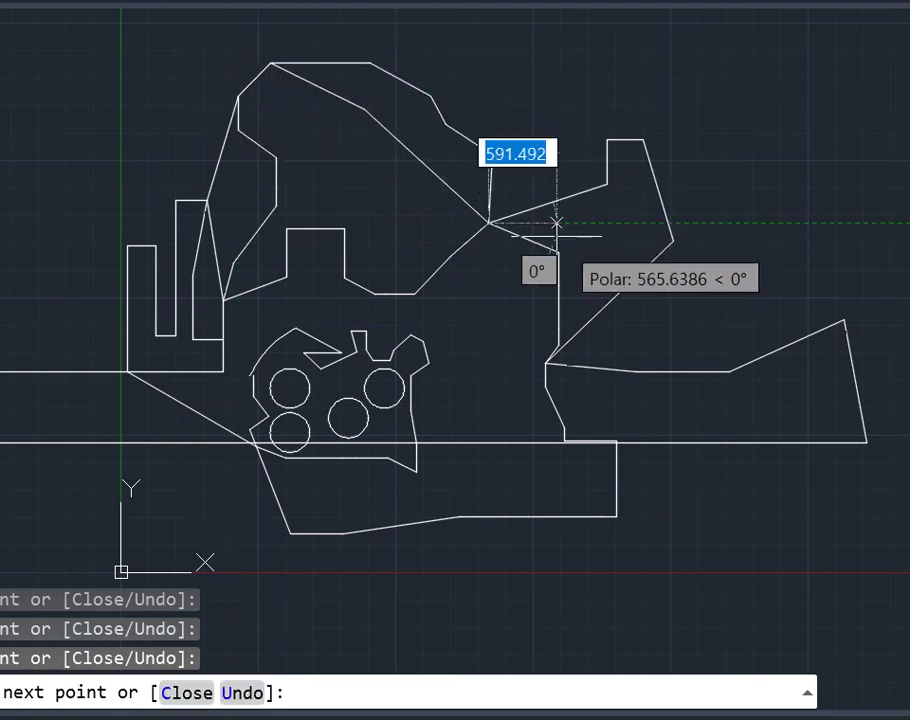
Continue the line from the peak through the body's upper-right corner and diagonally down to the right lobe of the inner shape.
{"action": "left_click", "coordinate": [557, 223]}
{"action": "left_click", "coordinate": [558, 250]}
{"action": "left_click", "coordinate": [557, 251]}
{"action": "left_click", "coordinate": [486, 299]}
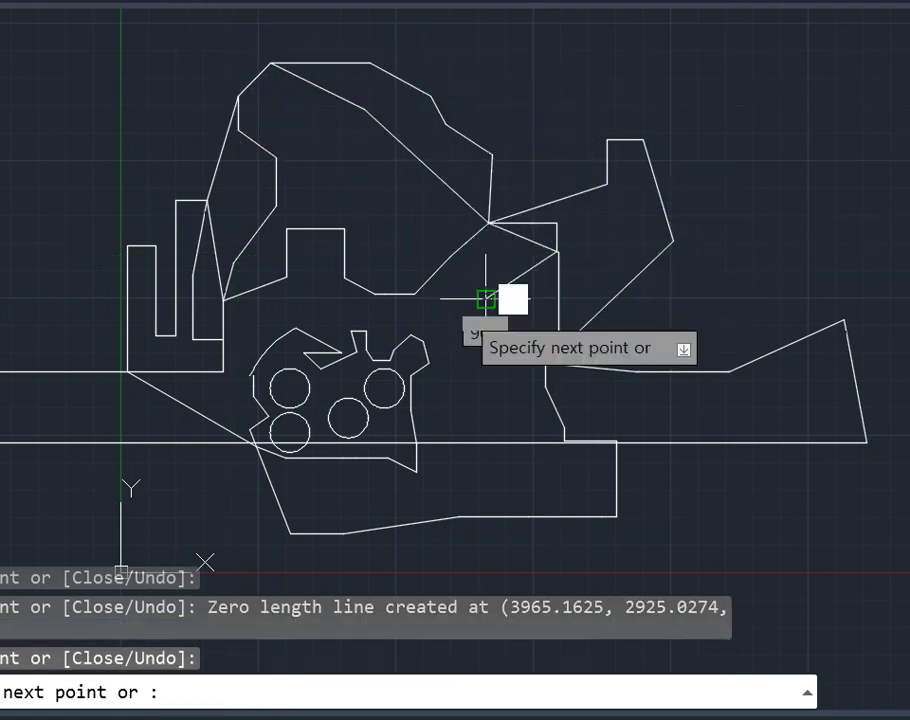
{"action": "left_click", "coordinate": [457, 299]}
{"action": "left_click", "coordinate": [424, 340]}
{"action": "left_click", "coordinate": [429, 363]}
{"action": "left_click", "coordinate": [429, 364]}
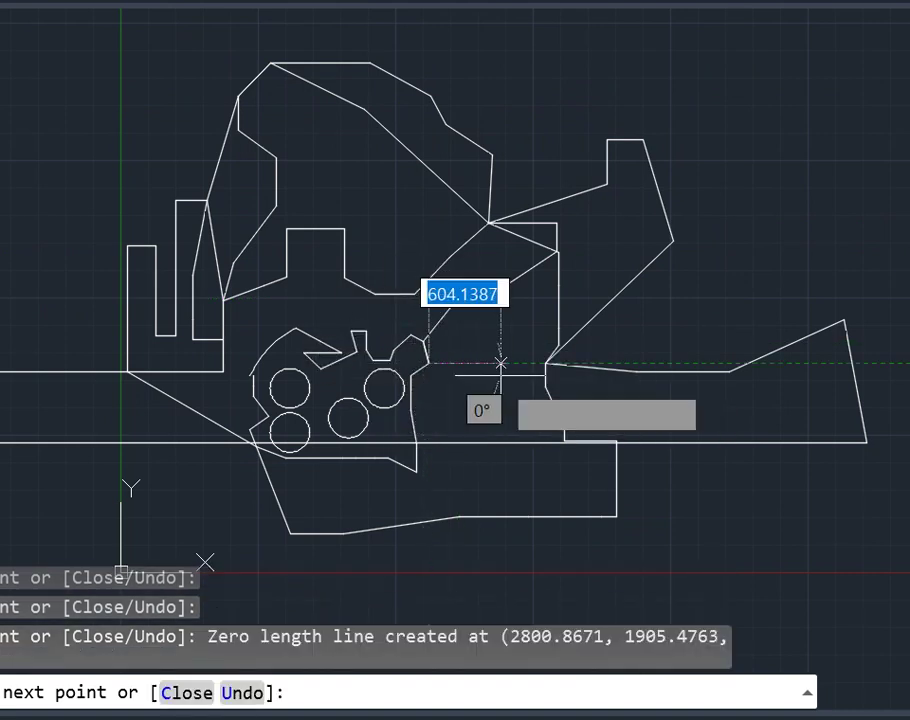
Extend the line from the inner shape to the right-hand notch, the tail's lower tip, and back left through the lower circle.
{"action": "left_click", "coordinate": [527, 363]}
{"action": "left_click", "coordinate": [546, 363]}
{"action": "left_click", "coordinate": [562, 352]}
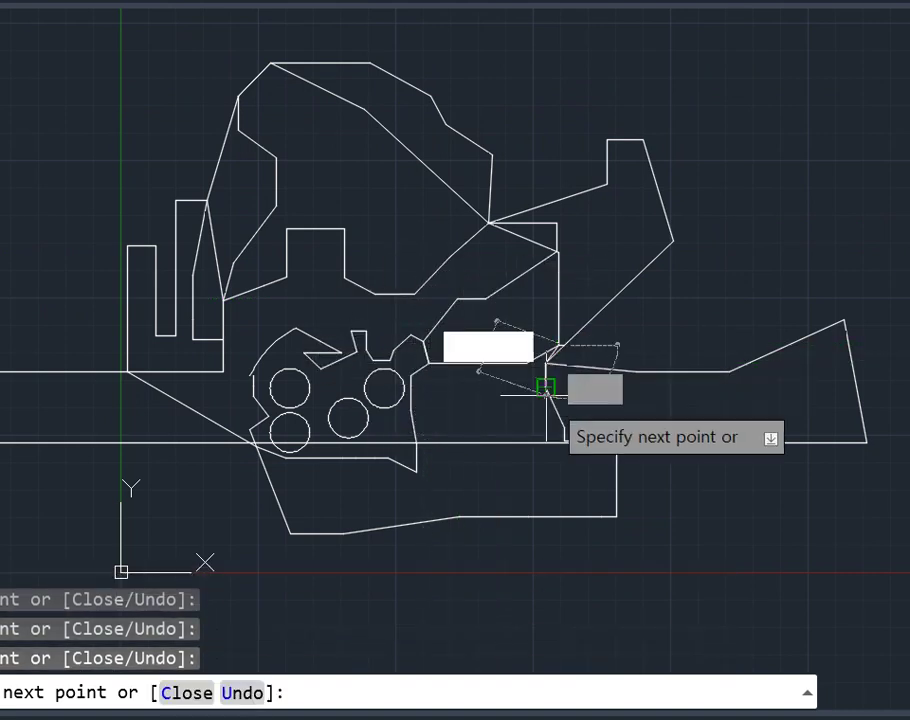
{"action": "left_click", "coordinate": [527, 432]}
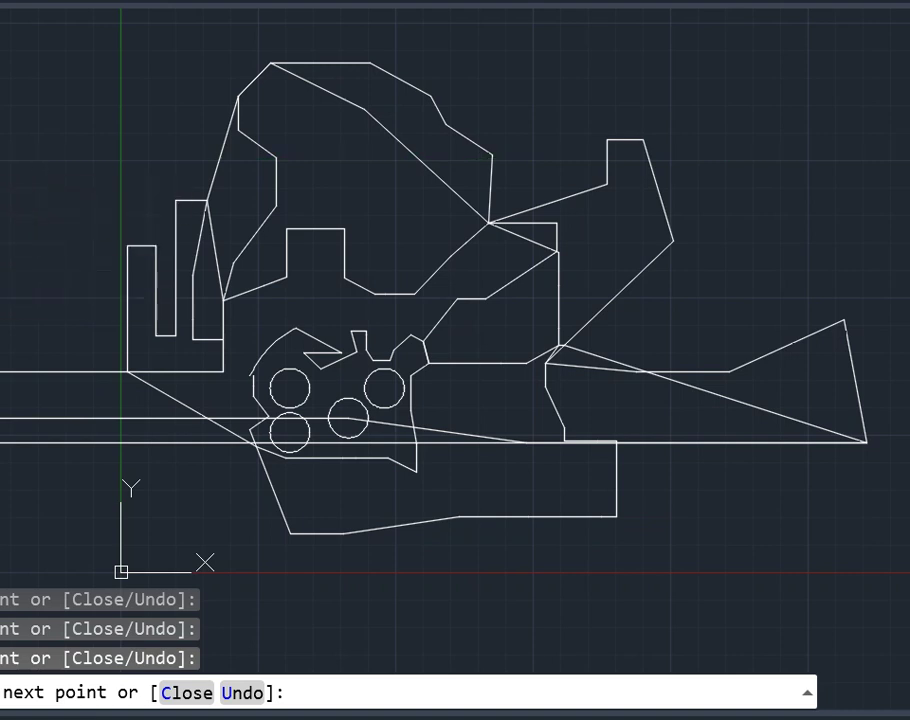
Draw a tall, narrow, flat-topped tower on the left, join it to the existing left tower, and end the line chain.
{"action": "left_click", "coordinate": [28, 316]}
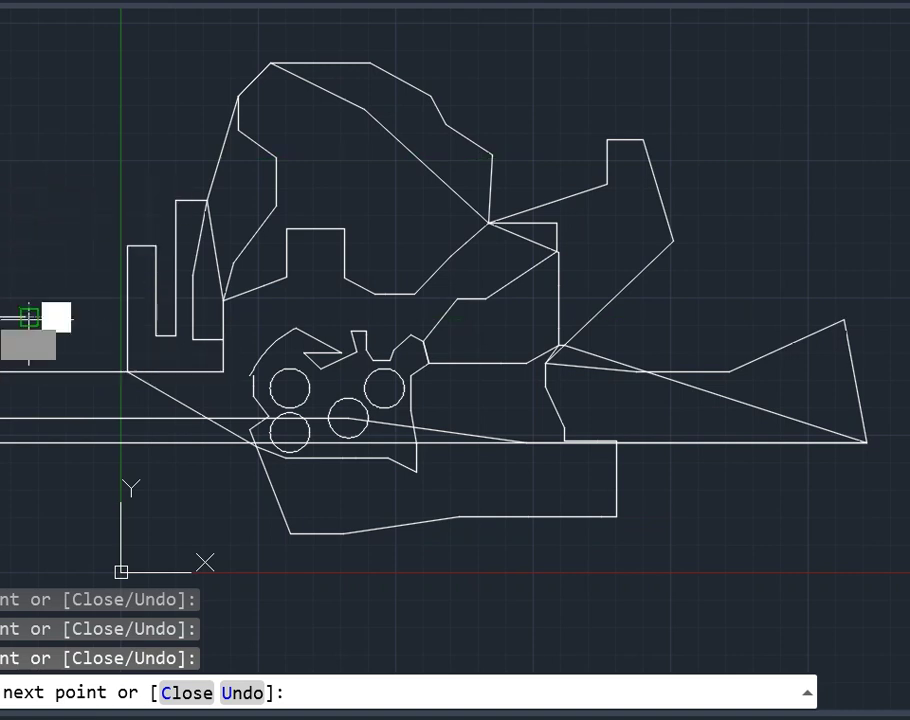
{"action": "left_click", "coordinate": [48, 108]}
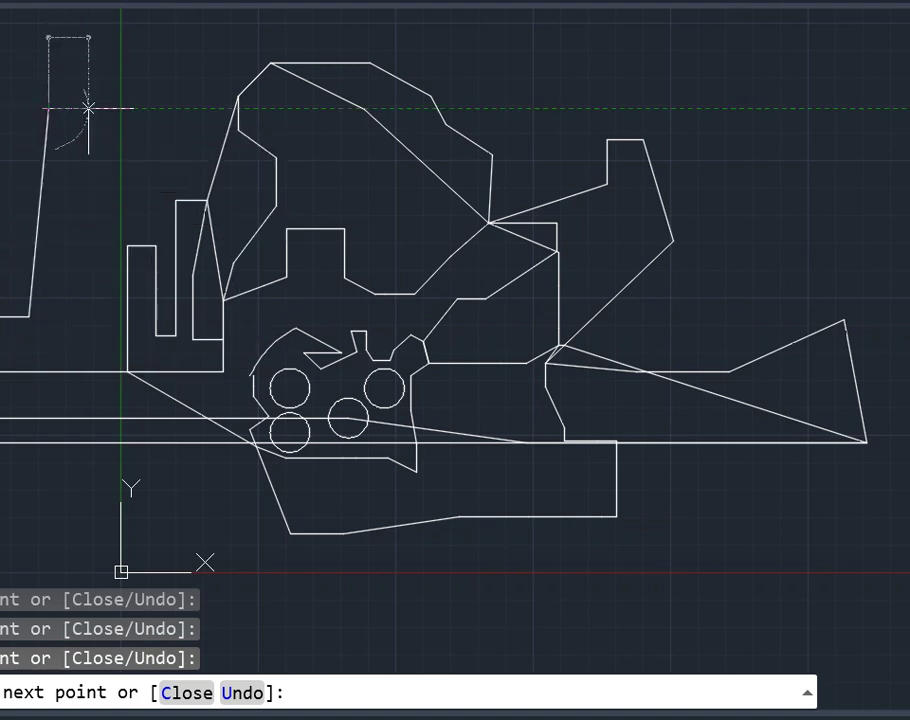
{"action": "left_click", "coordinate": [88, 108]}
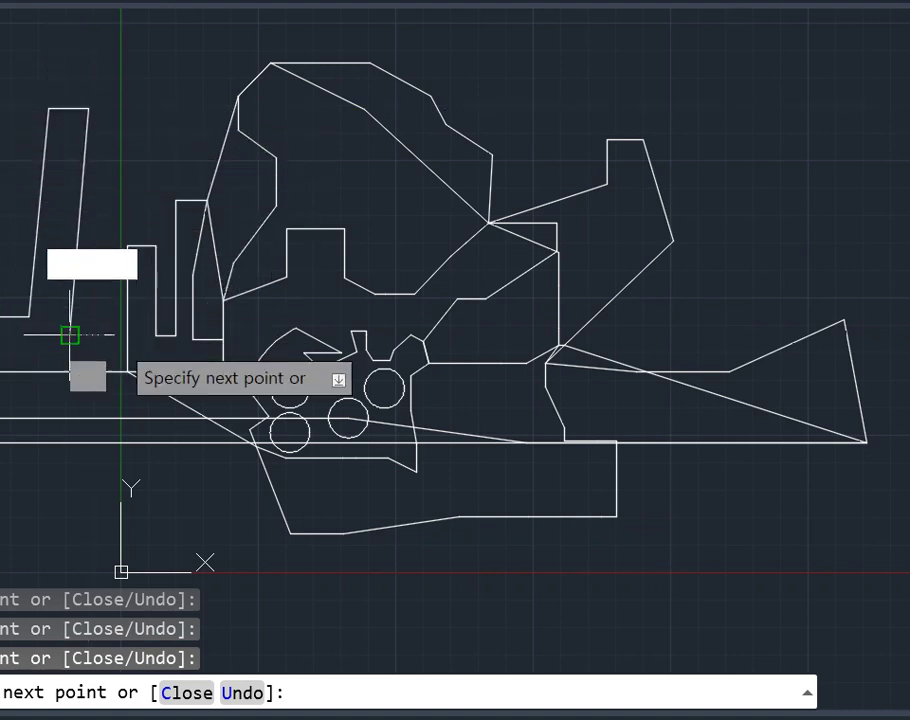
{"action": "left_click", "coordinate": [70, 335]}
{"action": "right_click", "coordinate": [116, 340]}
{"action": "left_click", "coordinate": [165, 386]}
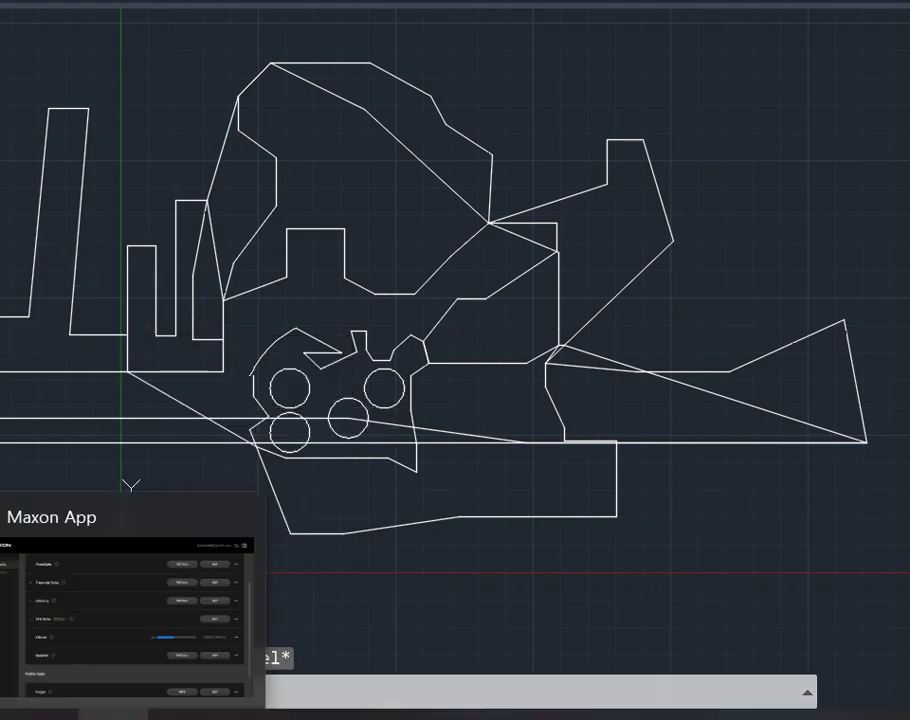
Switch to the Maxon App to check the installation progress, and return to the AutoCAD drawing.
{"action": "left_click", "coordinate": [100, 545]}
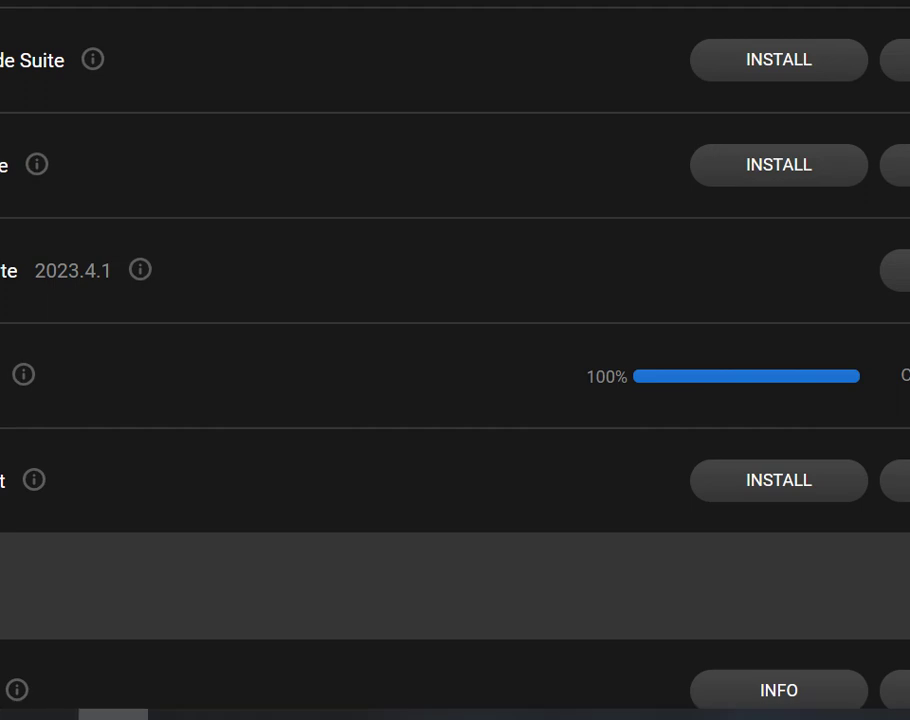
{"action": "mouse_move", "coordinate": [113, 714]}
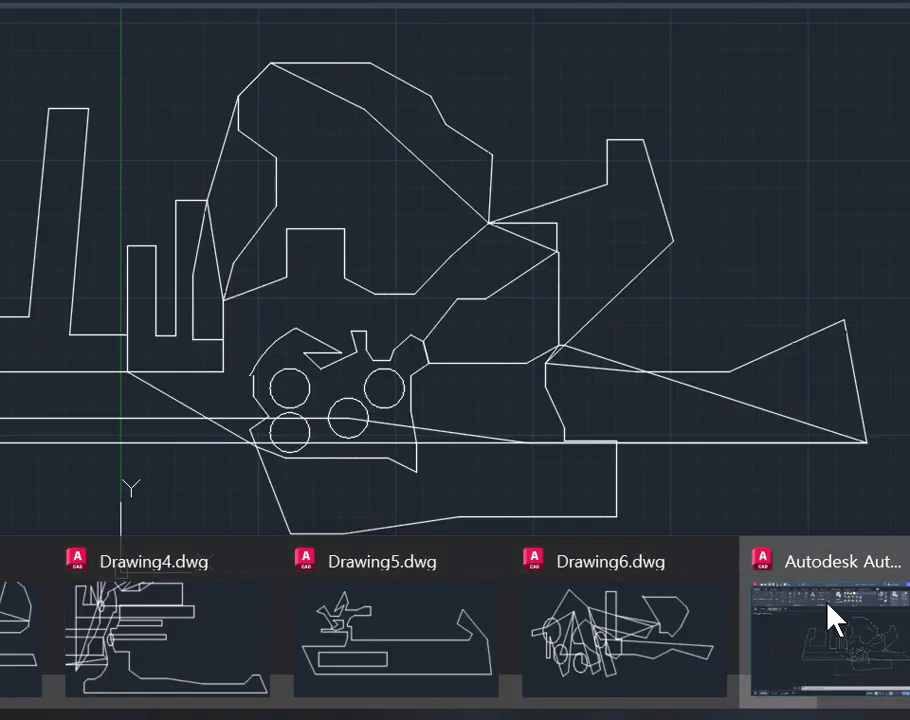
{"action": "left_click", "coordinate": [829, 617]}
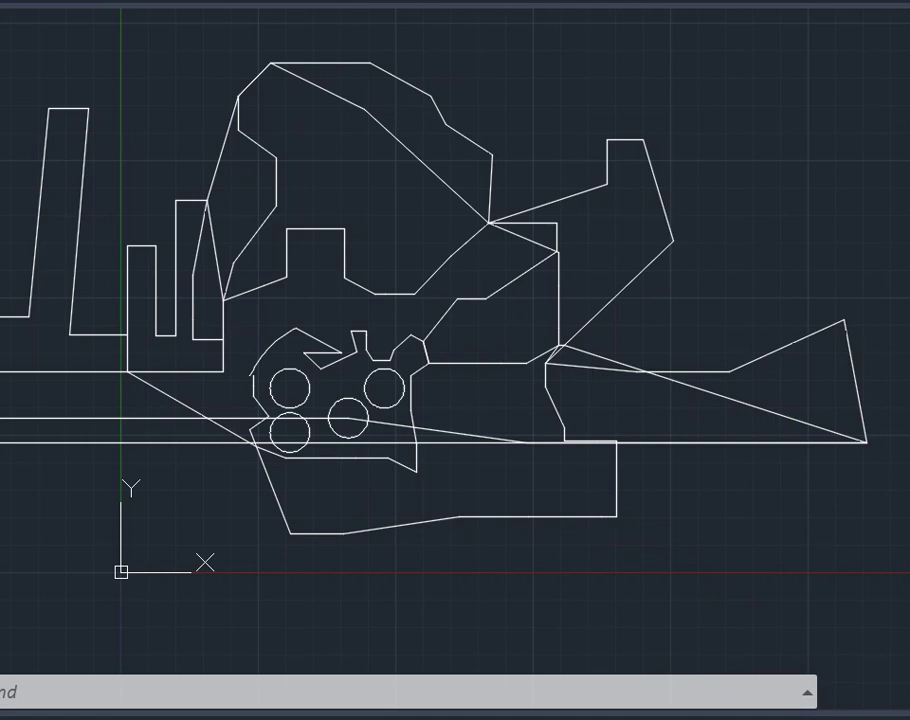
Draw another chain of lines left of the drawing, with a horizontal segment reaching the base's lower-left edge, and end the chain.
{"action": "type", "text": "l"}
{"action": "key", "text": "Return"}
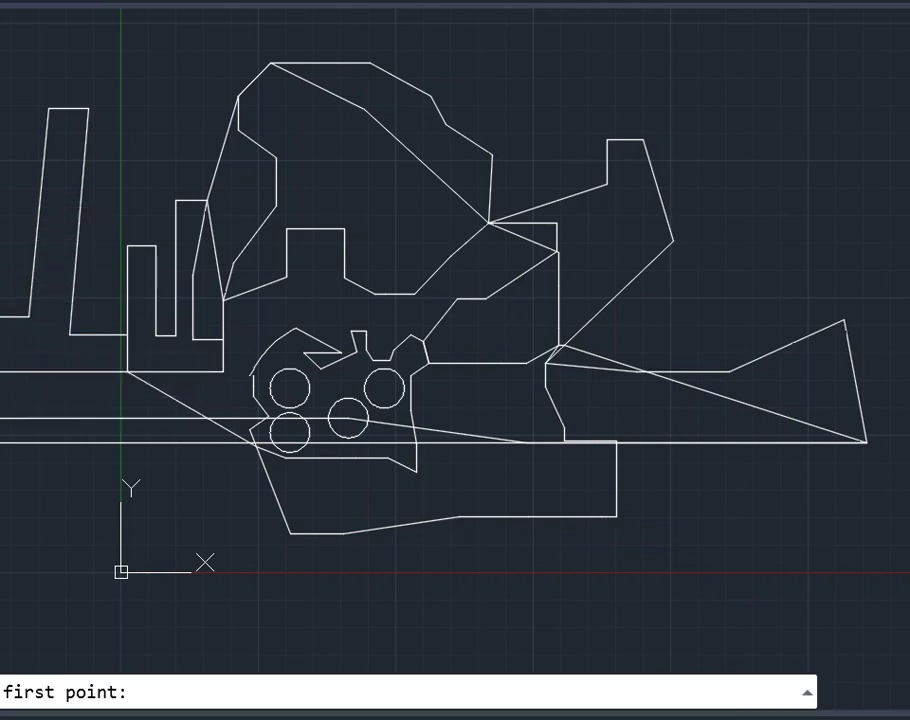
{"action": "key", "text": "Return"}
{"action": "key", "text": "Return"}
{"action": "key", "text": "Return"}
{"action": "key", "text": "Return"}
{"action": "key", "text": "Return"}
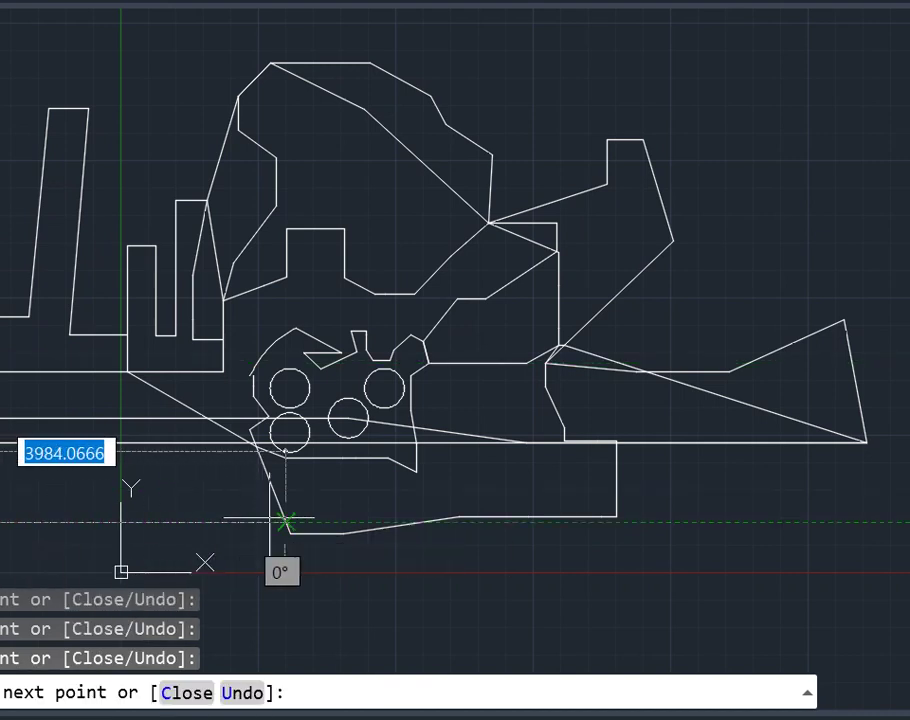
{"action": "right_click", "coordinate": [274, 82]}
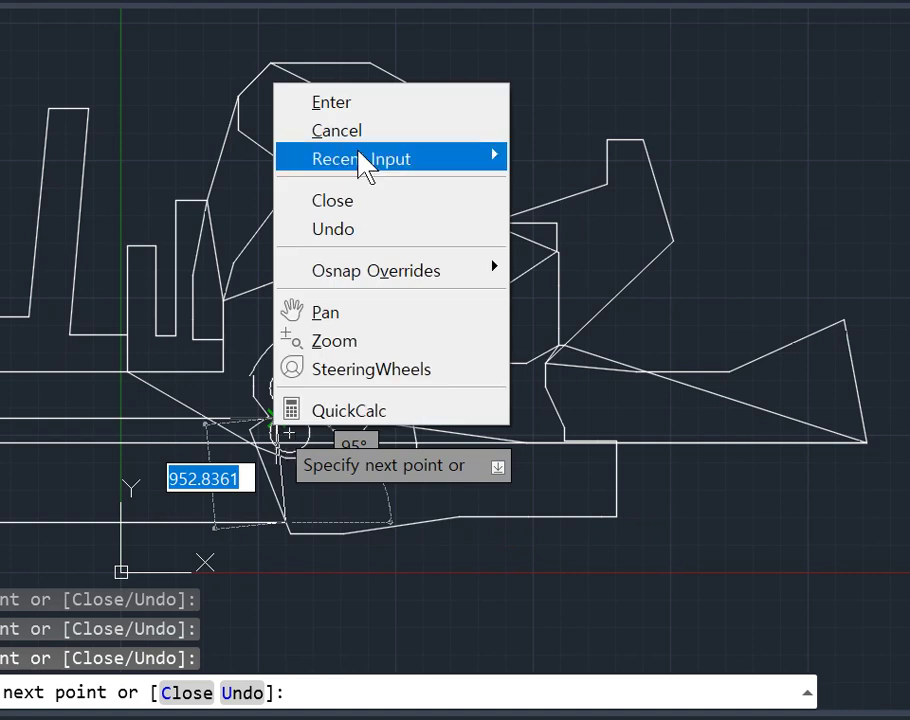
{"action": "left_click", "coordinate": [362, 132]}
Draw another short line beyond the far-left tower of the drawing and end the Line command.
{"action": "key", "text": "Return"}
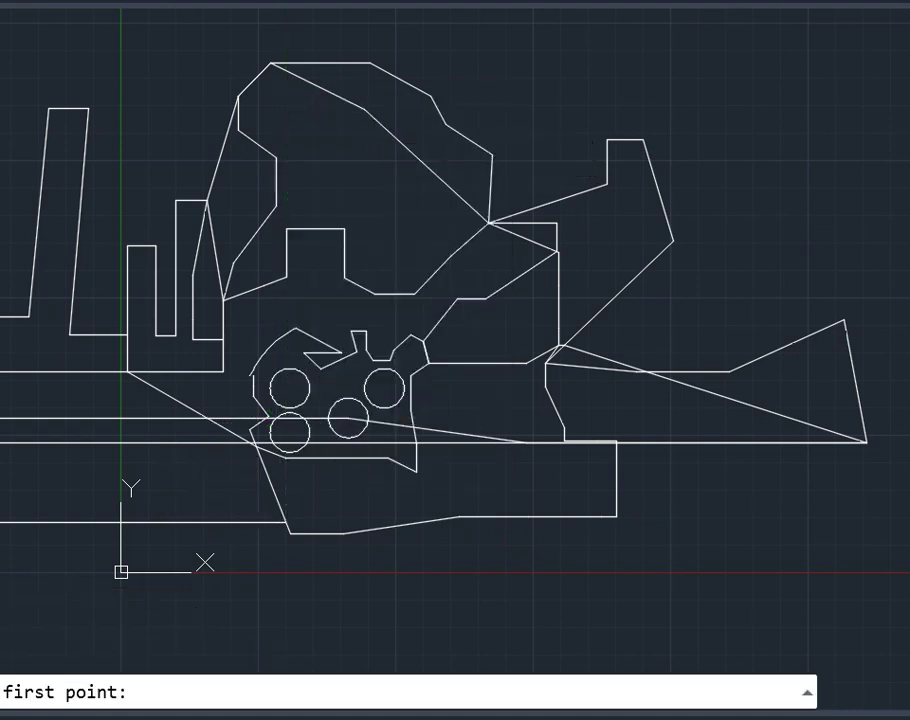
{"action": "left_click", "coordinate": [2, 170]}
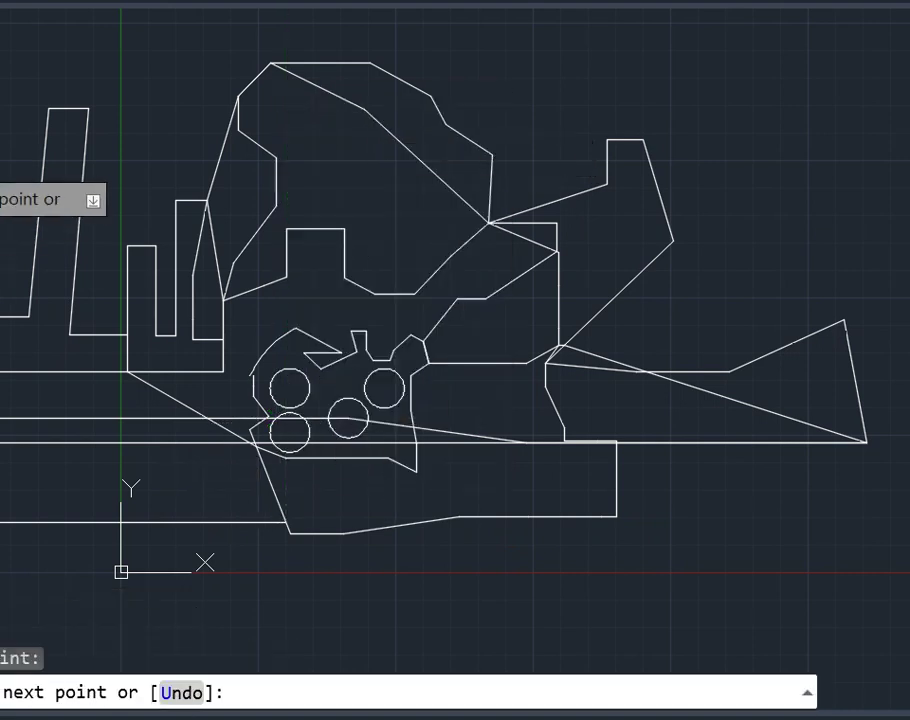
{"action": "left_click", "coordinate": [2, 150]}
{"action": "right_click", "coordinate": [2, 150]}
{"action": "left_click", "coordinate": [5, 193]}
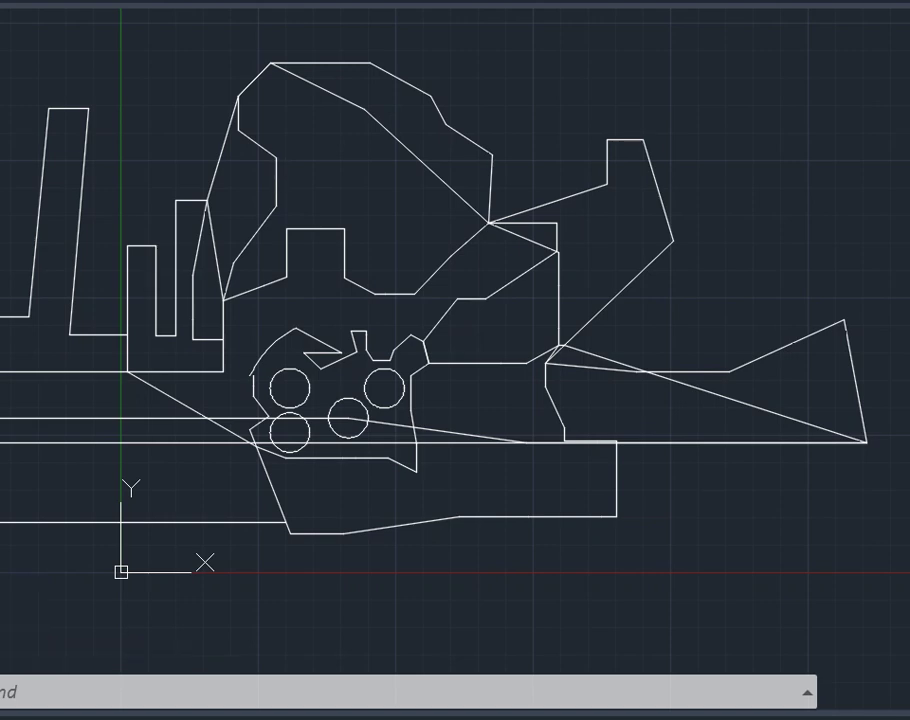
Create a new blank drawing and run the APPLOAD command in it.
{"action": "key", "text": "ctrl+n"}
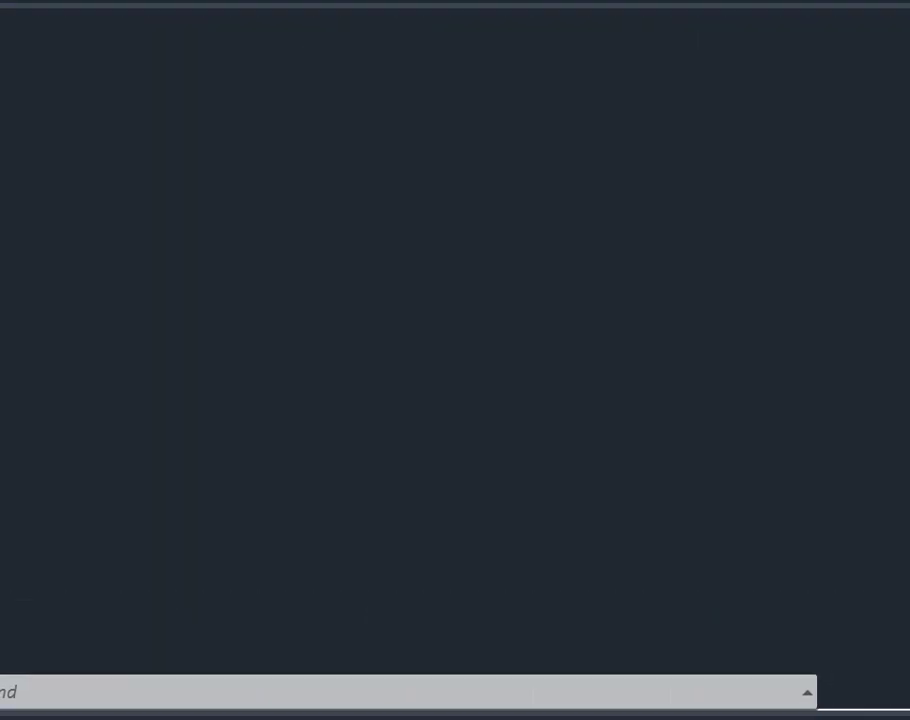
{"action": "type", "text": "appload"}
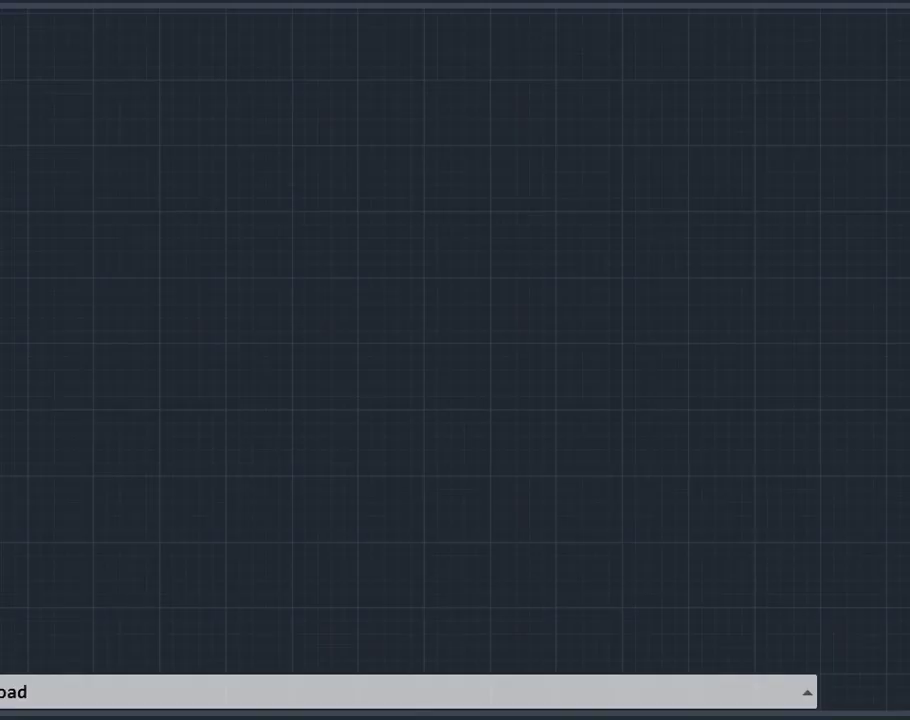
{"action": "key", "text": "Return"}
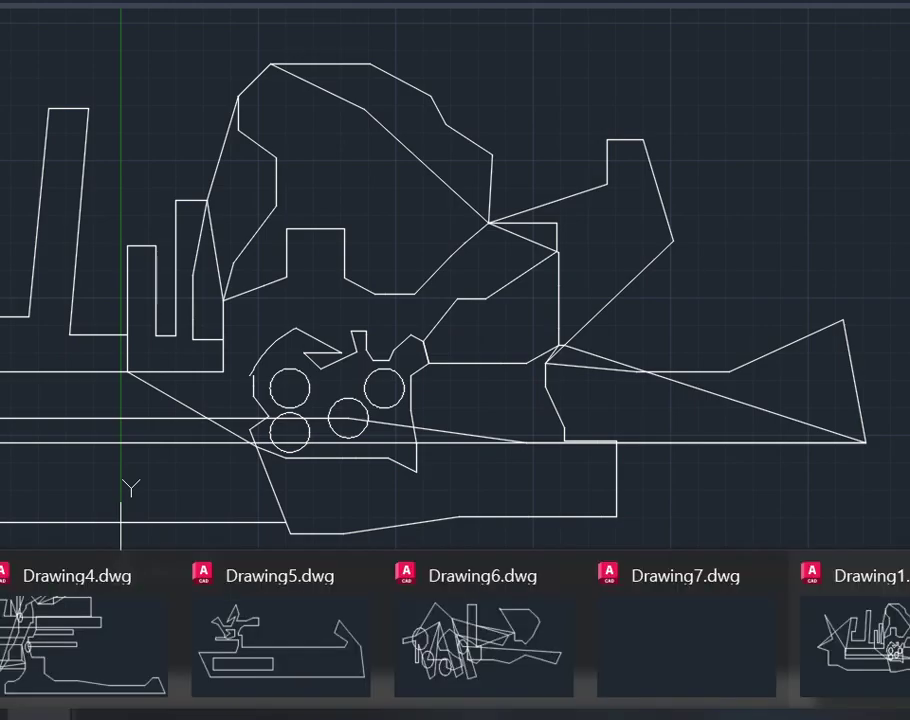
Switch to the Maxon App to check the installation progress, and return to the open AutoCAD drawings.
{"action": "left_click", "coordinate": [113, 714]}
{"action": "mouse_move", "coordinate": [39, 715]}
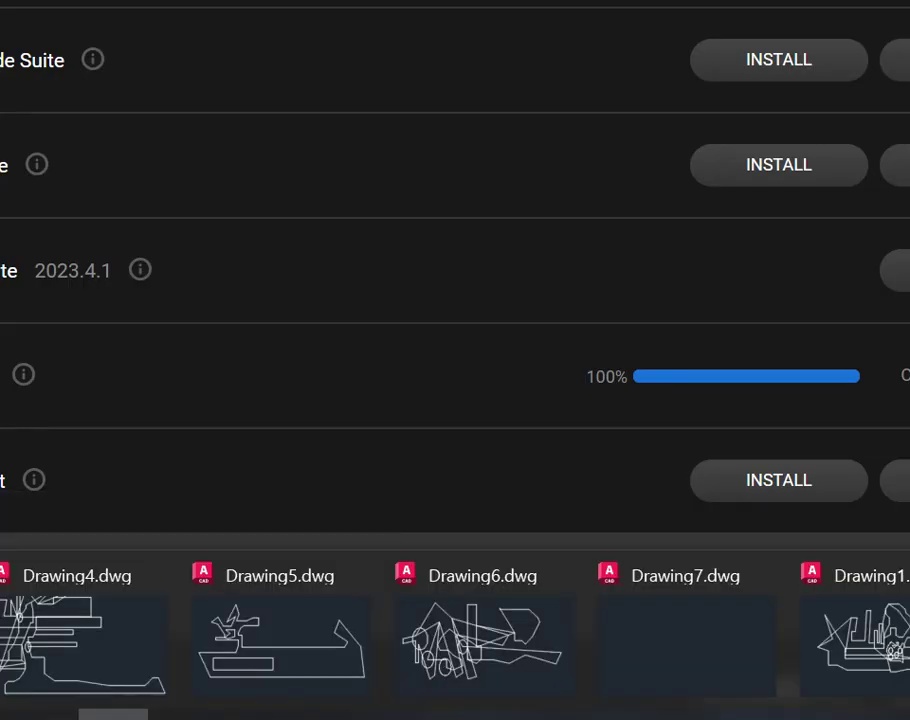
{"action": "left_click", "coordinate": [113, 714]}
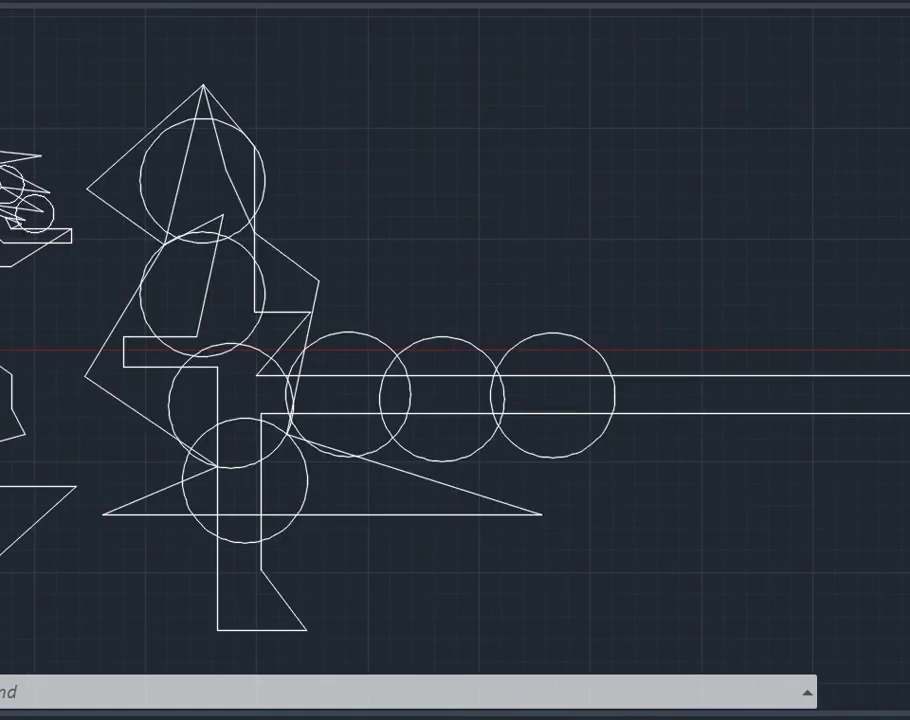
Save the Drawing1 file with the overlapping circles and long horizontal lines as 기계공수1 in AutoCAD 2018 Drawing format.
{"action": "left_click", "coordinate": [400, 692]}
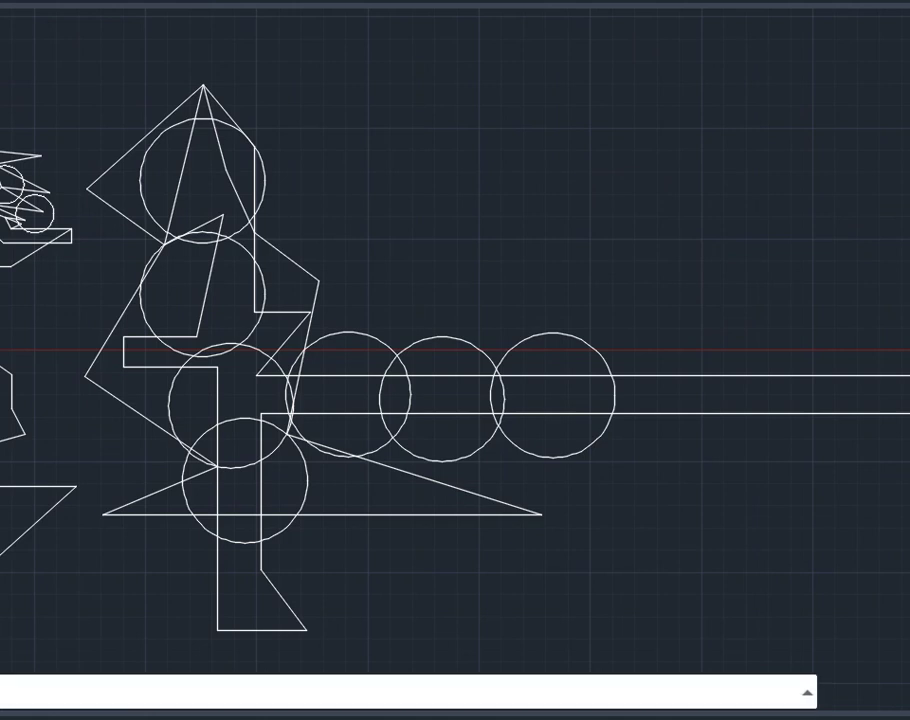
{"action": "key", "text": "ctrl+s"}
{"action": "mouse_move", "coordinate": [208, 542]}
{"action": "left_mouse_down"}
{"action": "mouse_move", "coordinate": [176, 522]}
{"action": "mouse_move", "coordinate": [120, 538]}
{"action": "left_mouse_up"}
{"action": "left_click_drag", "start_coordinate": [230, 536], "coordinate": [60, 536]}
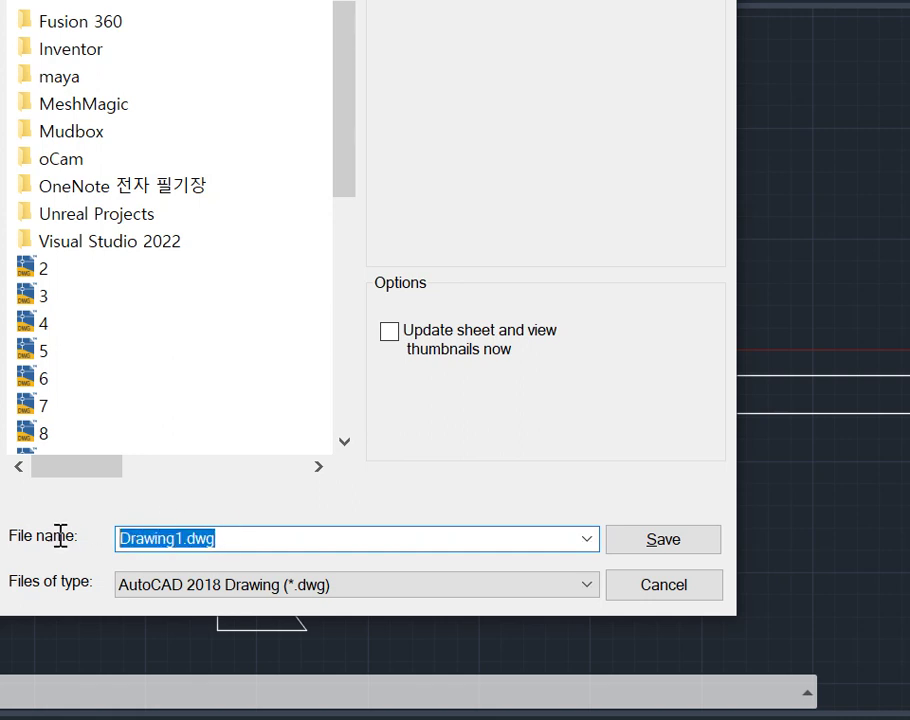
{"action": "type", "text": "rlrP"}
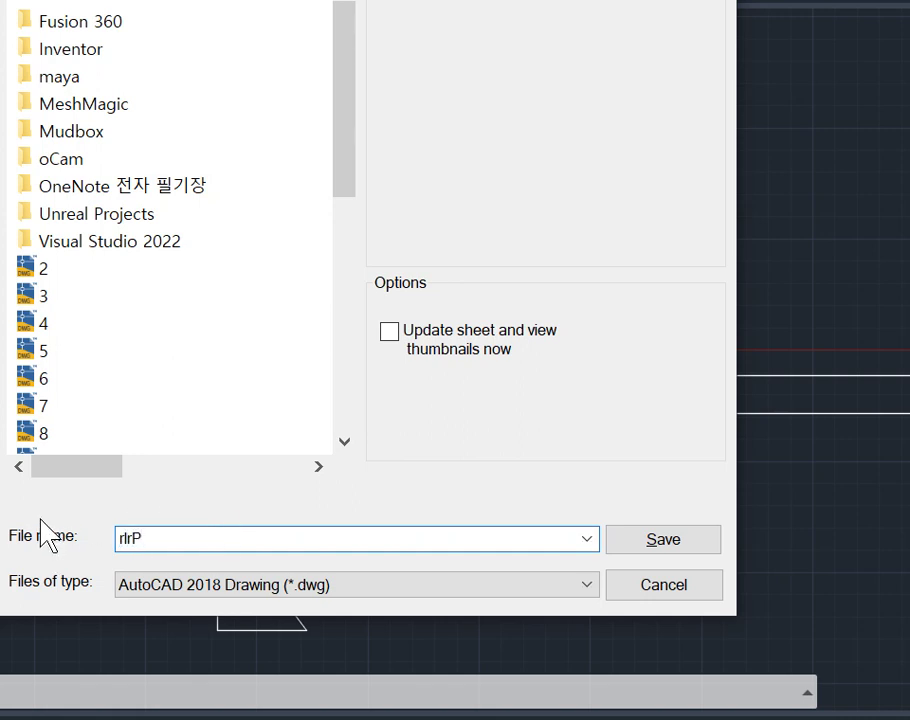
{"action": "double_click", "coordinate": [183, 537]}
{"action": "type", "text": "기계1"}
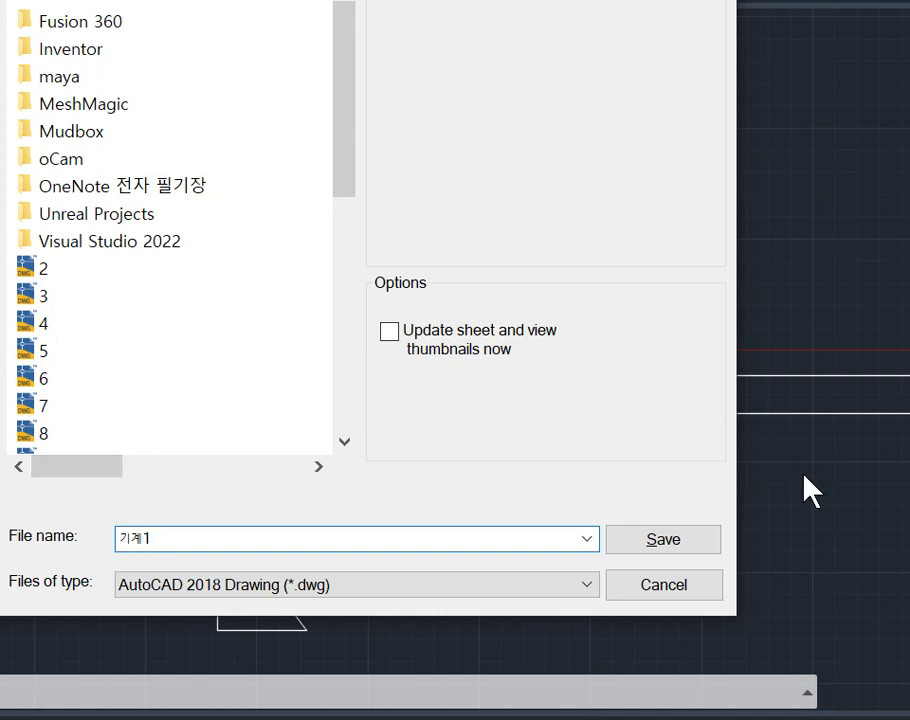
{"action": "left_click_drag", "start_coordinate": [153, 536], "coordinate": [141, 535]}
{"action": "type", "text": "공수1"}
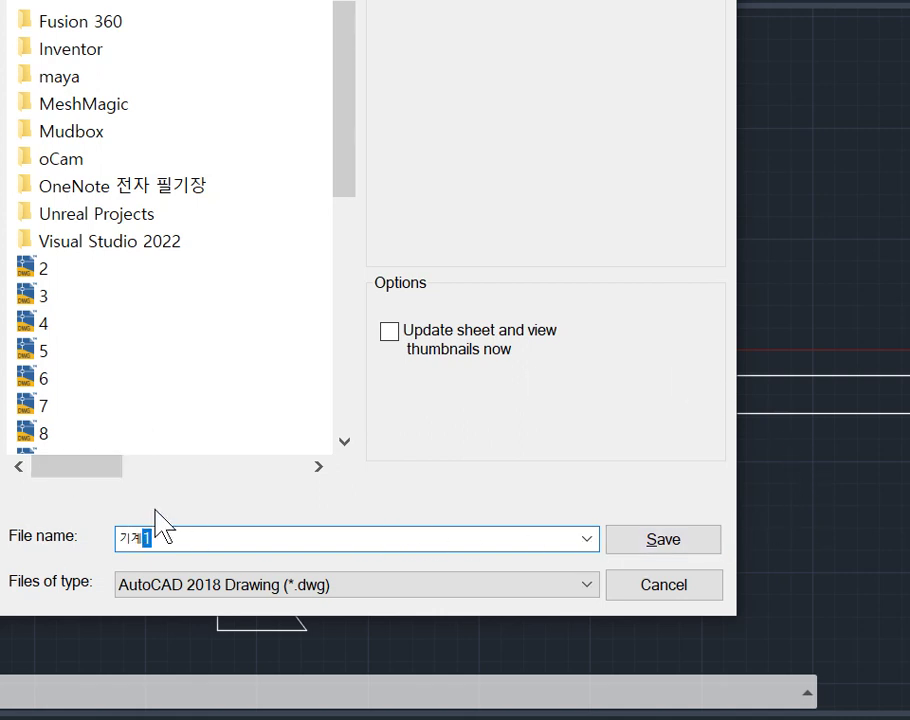
{"action": "left_click", "coordinate": [641, 541]}
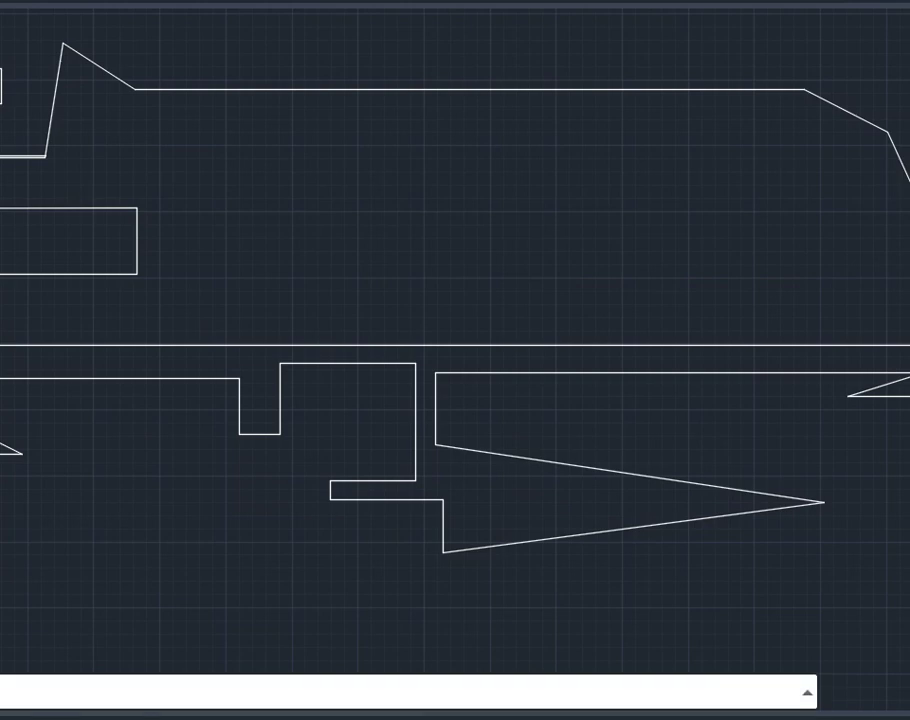
Save the Drawing2 file as 조선소작업1 in AutoCAD 2018 Drawing format.
{"action": "key", "text": "ctrl+s"}
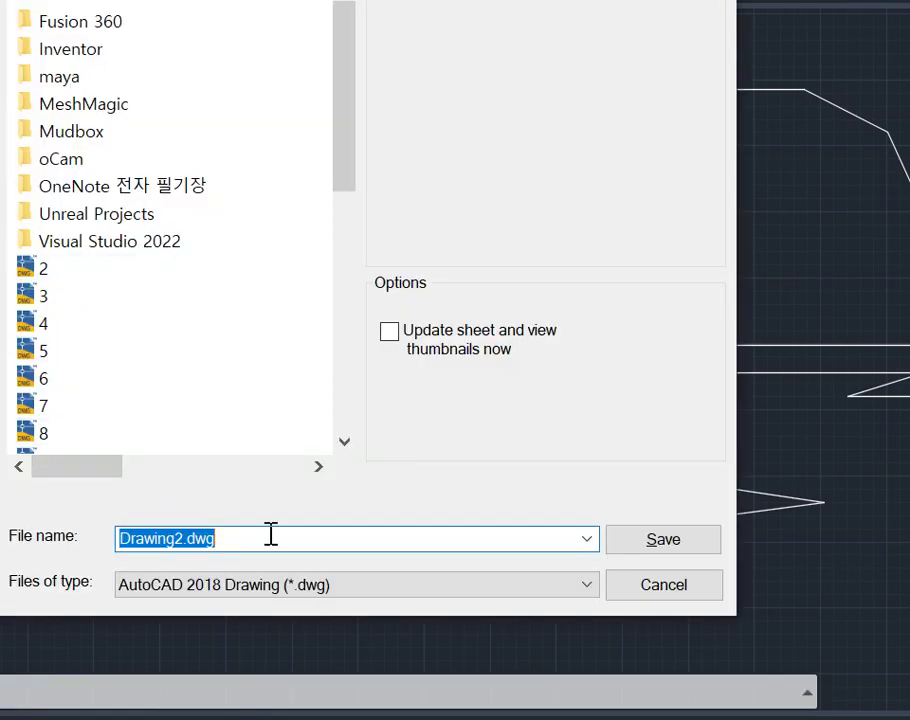
{"action": "type", "text": "ㅈ"}
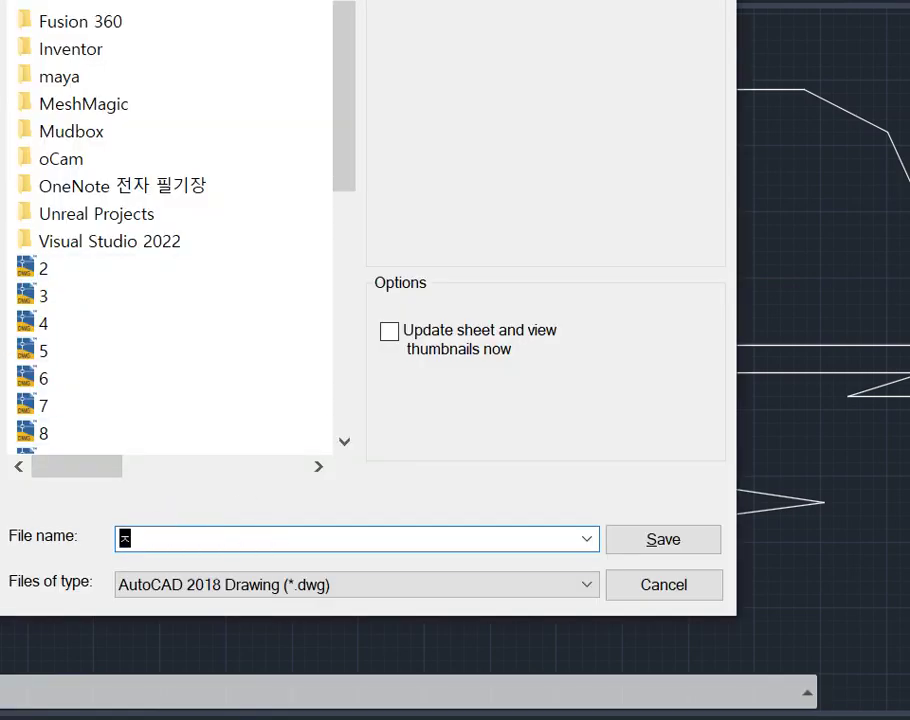
{"action": "type", "text": "조선숙ㄱ"}
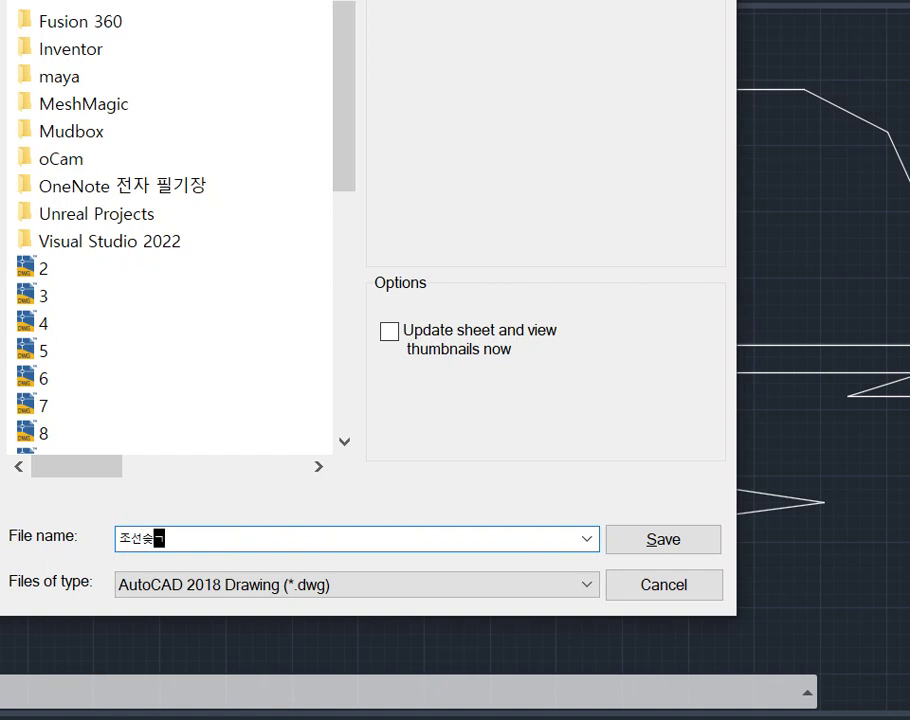
{"action": "type", "text": "업"}
{"action": "left_click_drag", "start_coordinate": [186, 539], "coordinate": [69, 532]}
{"action": "type", "text": "조선소작업"}
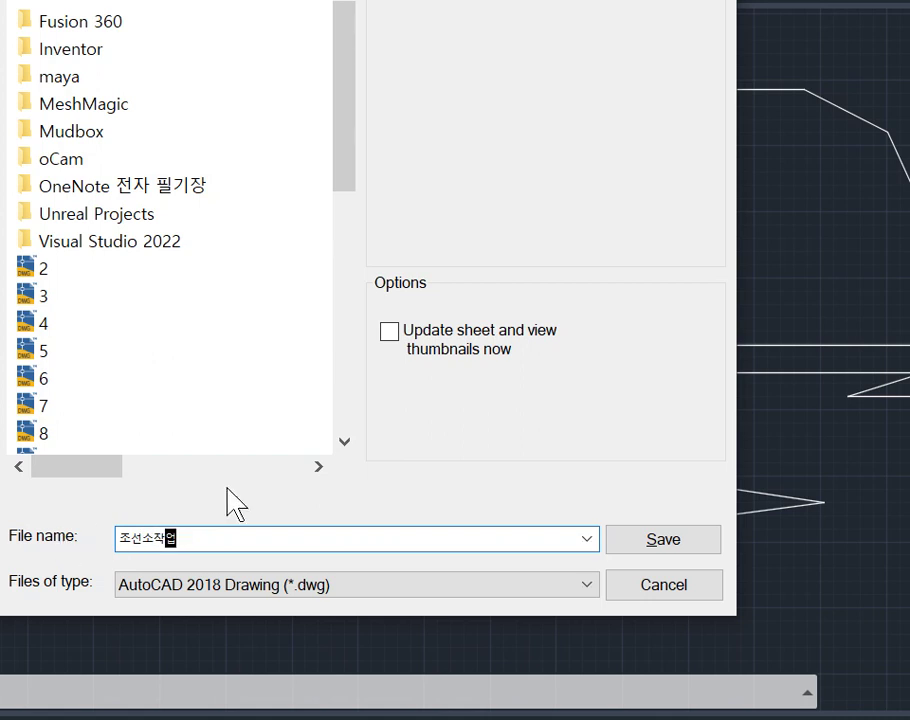
{"action": "type", "text": "1"}
{"action": "left_click", "coordinate": [642, 548]}
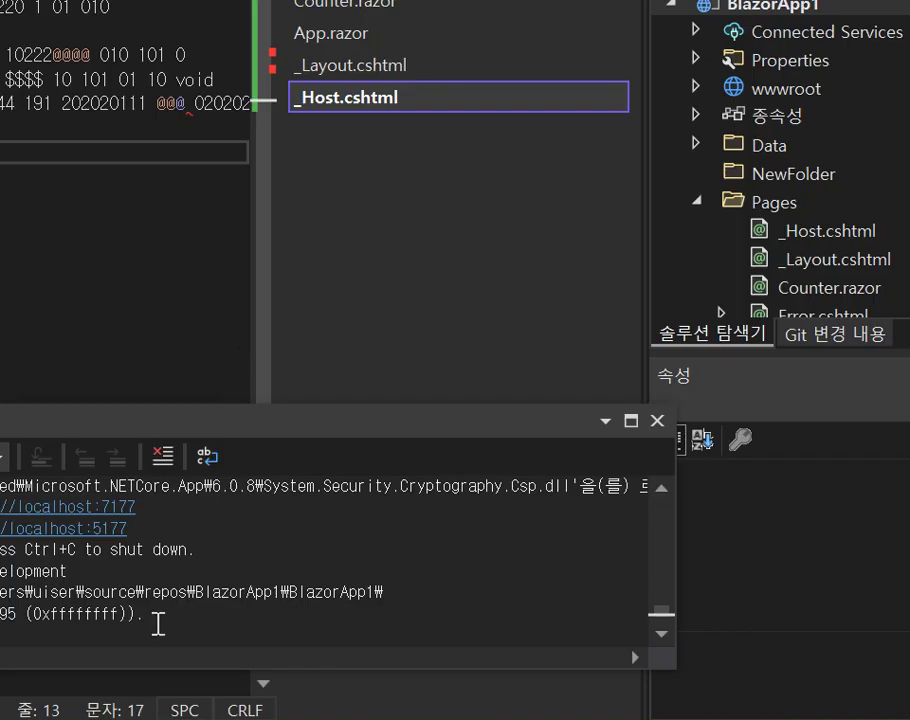
Switch to File Explorer and look through the folder of VFX particle template files on the C: drive.
{"action": "left_click", "coordinate": [223, 613]}
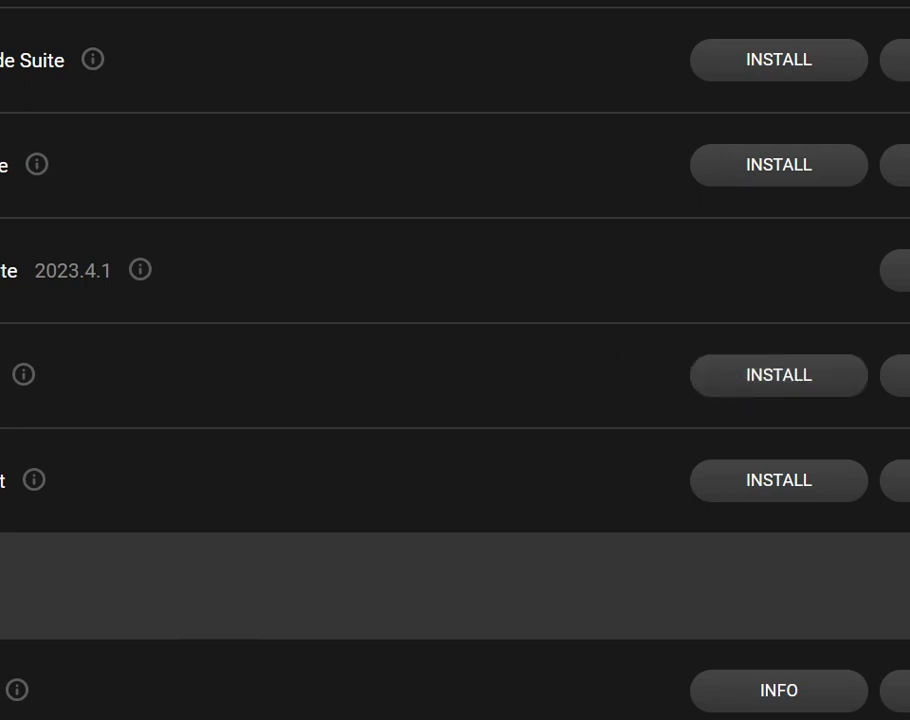
{"action": "key", "text": "super"}
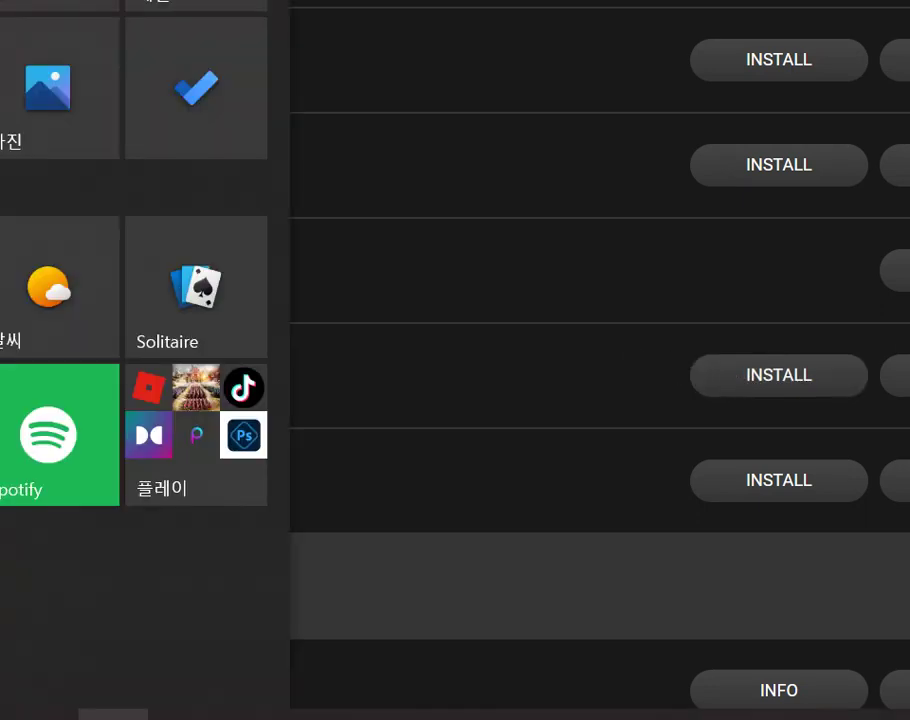
{"action": "key", "text": "super+s"}
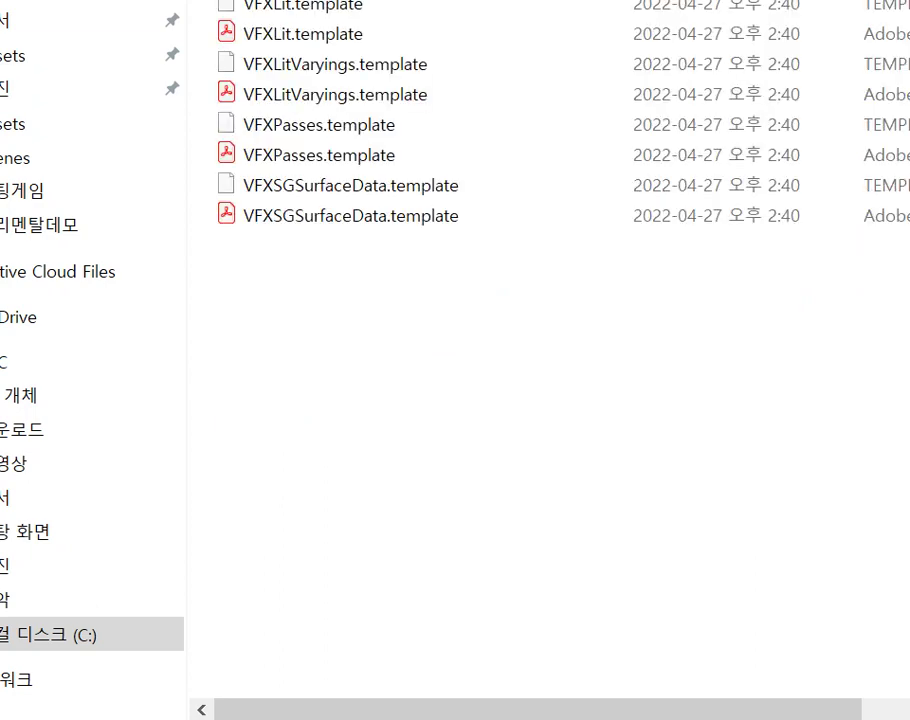
{"action": "scroll", "coordinate": [550, 360], "scroll_direction": "up", "scroll_amount": 10}
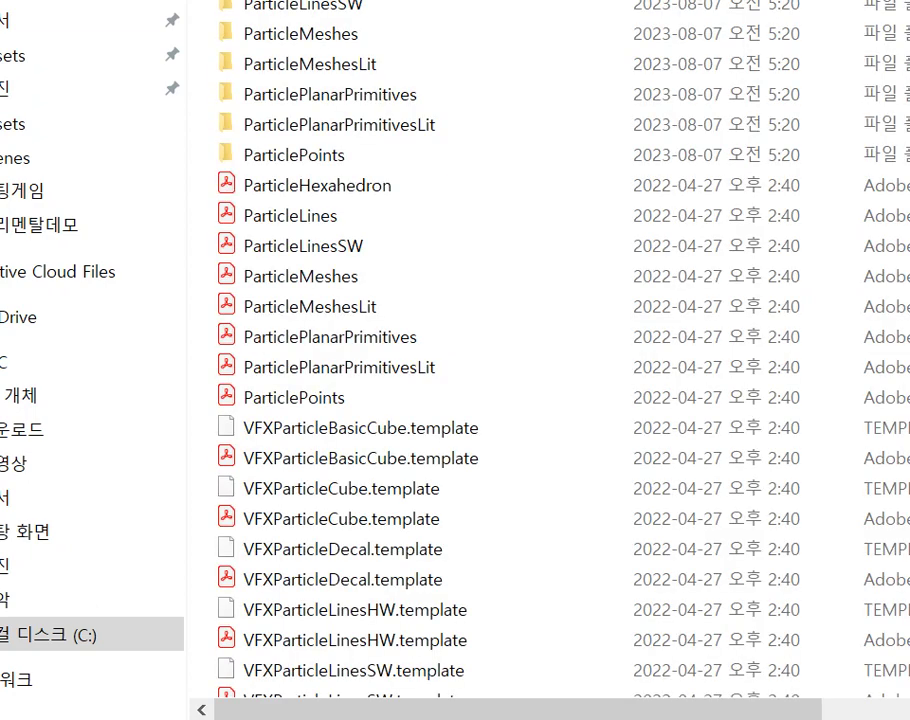
{"action": "scroll", "coordinate": [244, 126], "scroll_direction": "down", "scroll_amount": 4}
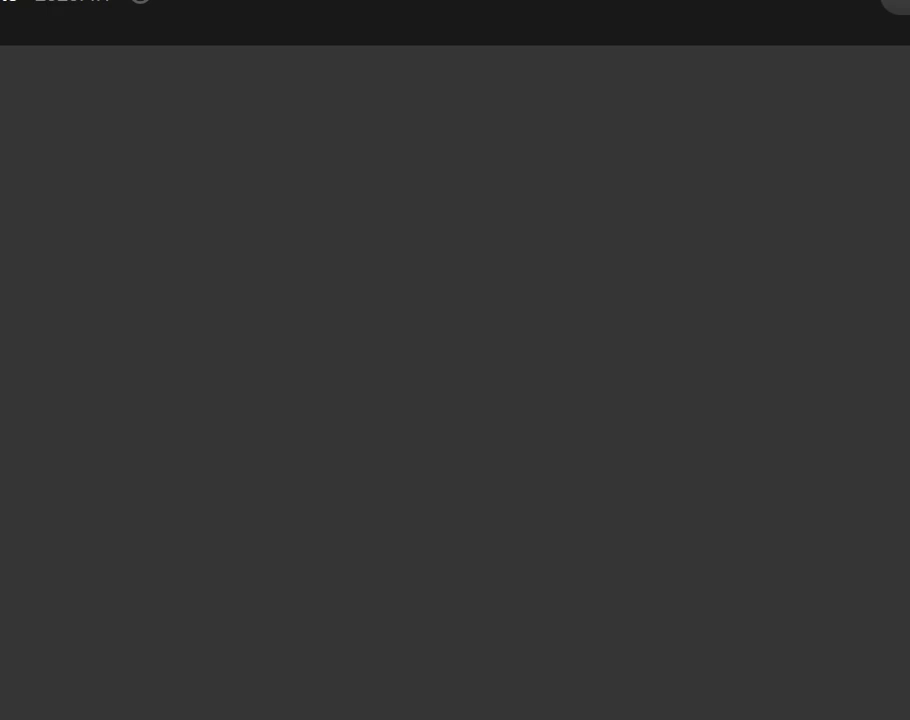
Go from the Maxon App to the Maxon pricing web page and look through the subscription plans.
{"action": "left_click", "coordinate": [896, 5]}
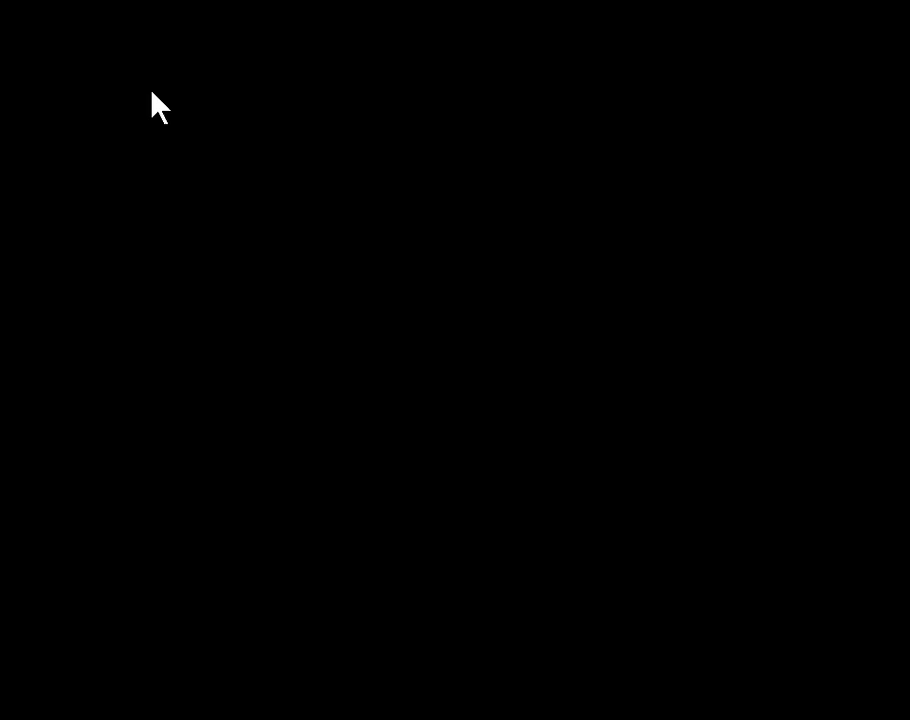
{"action": "scroll", "coordinate": [138, 126], "scroll_direction": "down", "scroll_amount": 3}
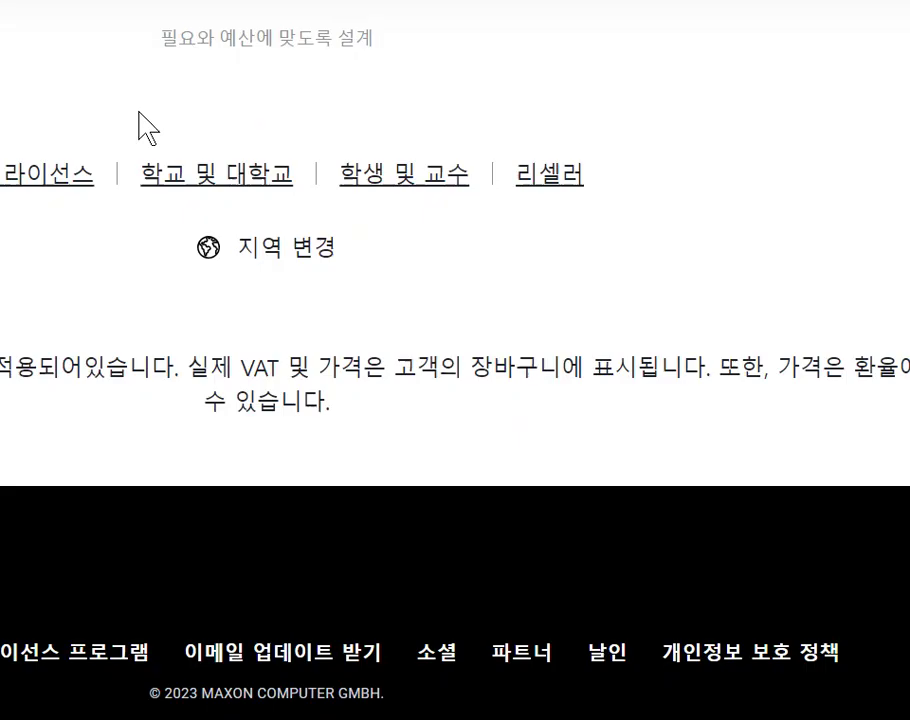
{"action": "scroll", "coordinate": [138, 126], "scroll_direction": "up", "scroll_amount": 3}
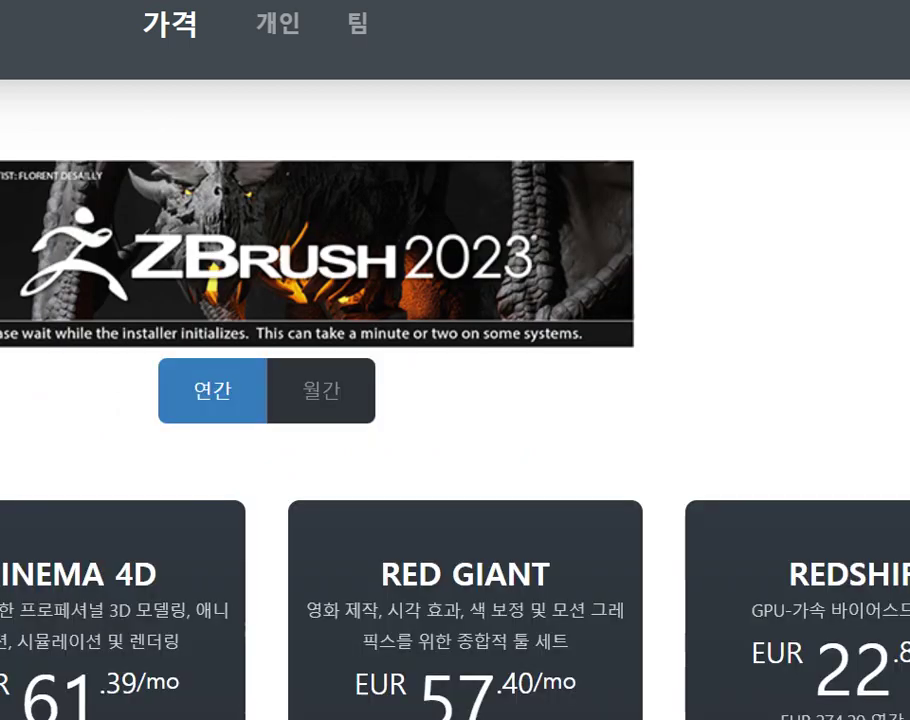
Go to pixologic.com in the browser to load the ZBrush product page.
{"action": "type", "text": "pix"}
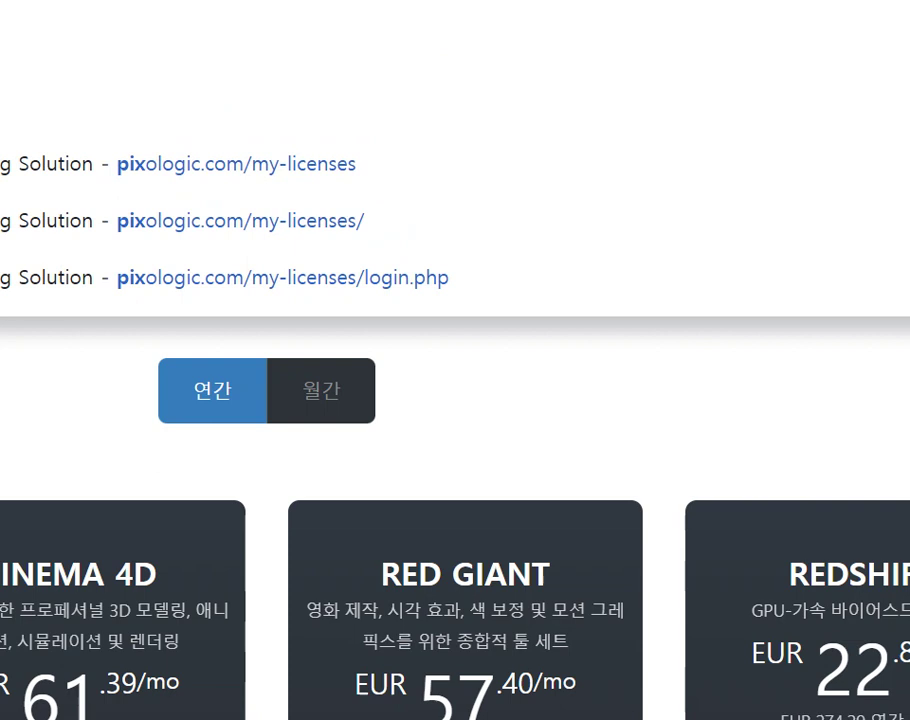
{"action": "key", "text": "Down"}
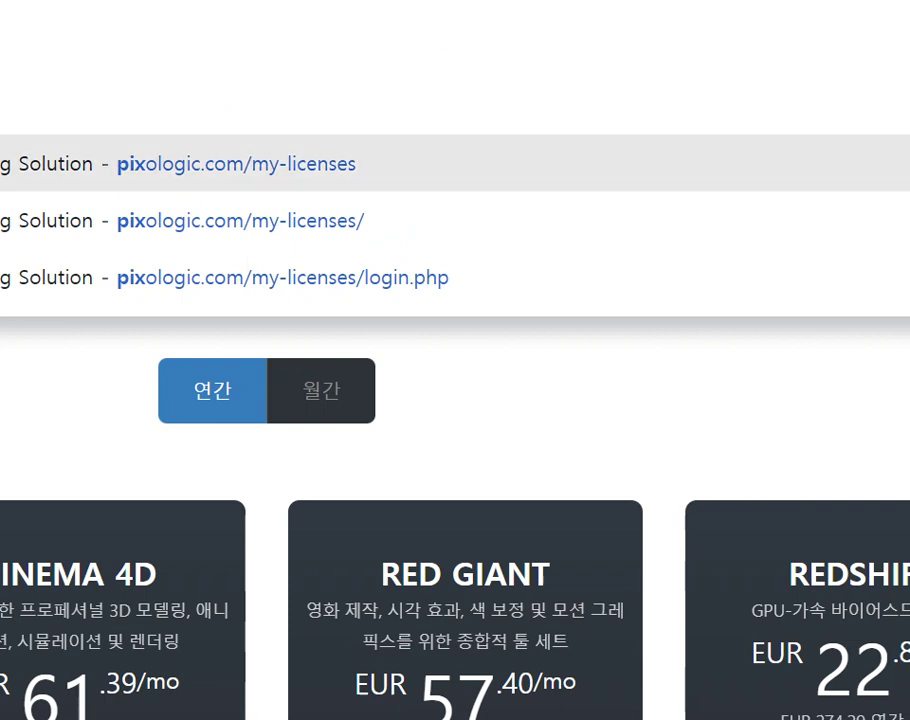
{"action": "key", "text": "Up"}
{"action": "type", "text": "o"}
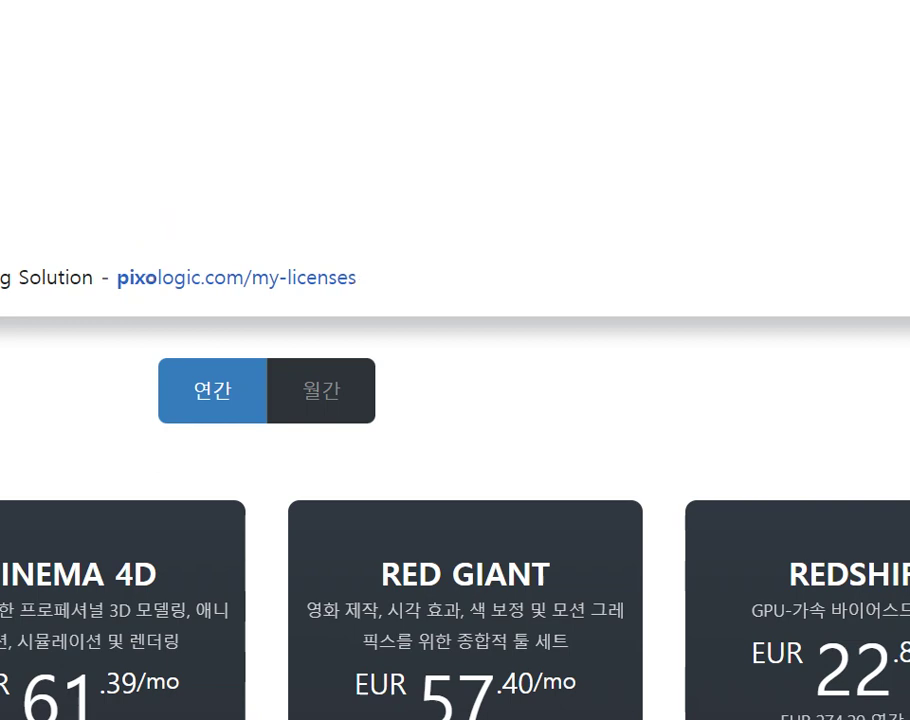
{"action": "type", "text": "lo"}
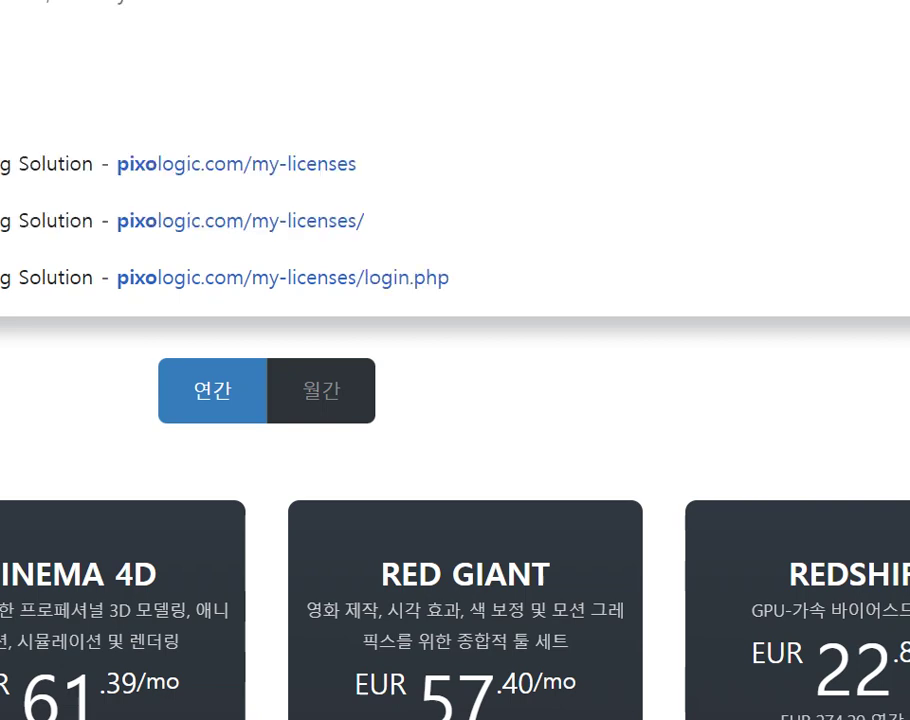
{"action": "type", "text": "gic"}
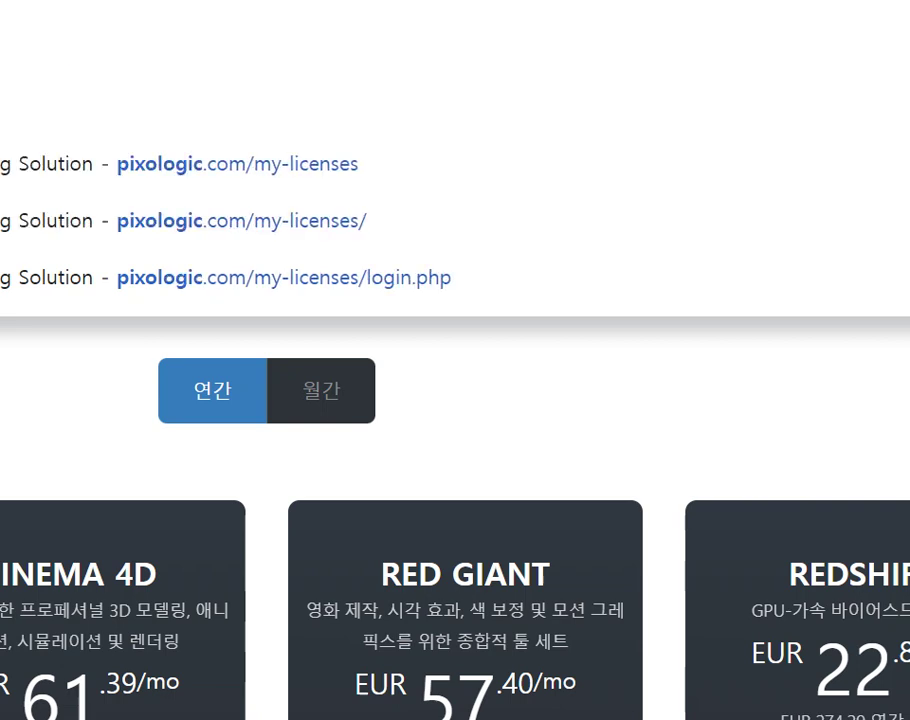
{"action": "type", "text": ".com"}
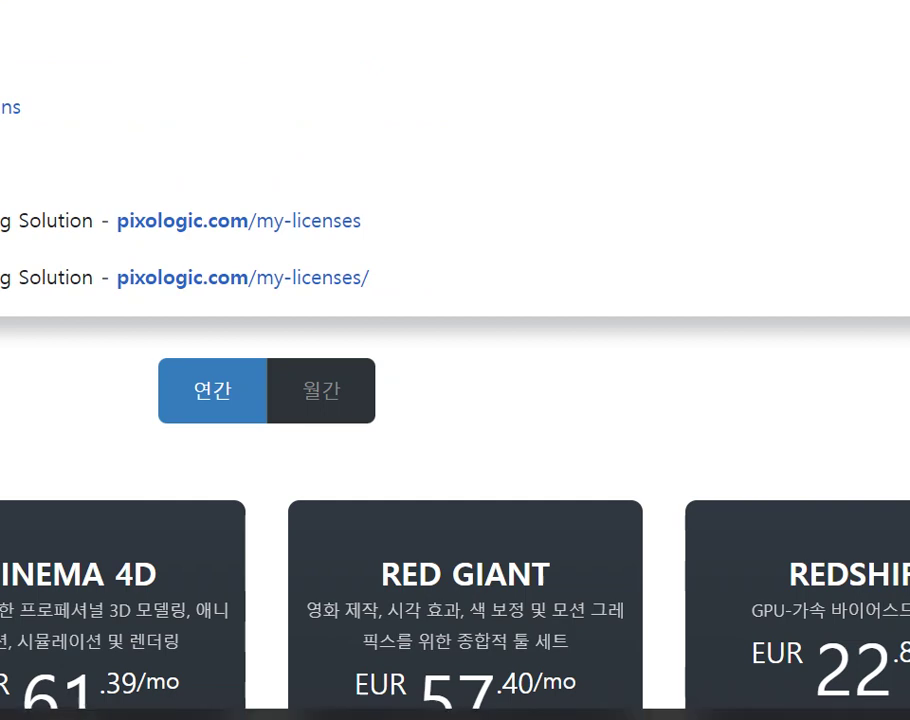
{"action": "key", "text": "ctrl+super+o"}
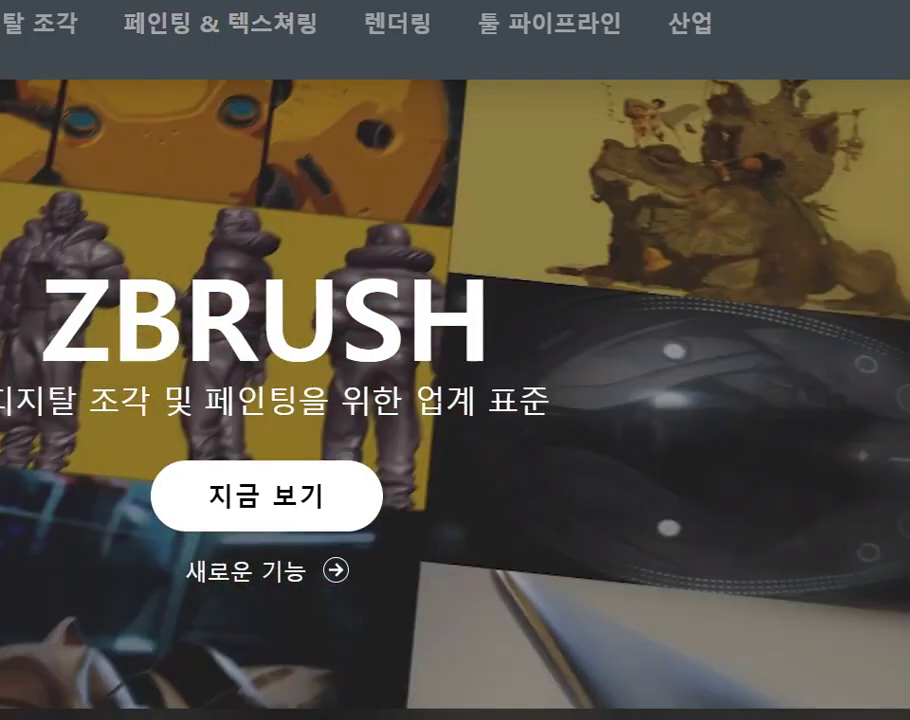
Run the ZBrush 2023.2.2 setup in Korean with all plugins and default components kept, and start the installation.
{"action": "key", "text": "super"}
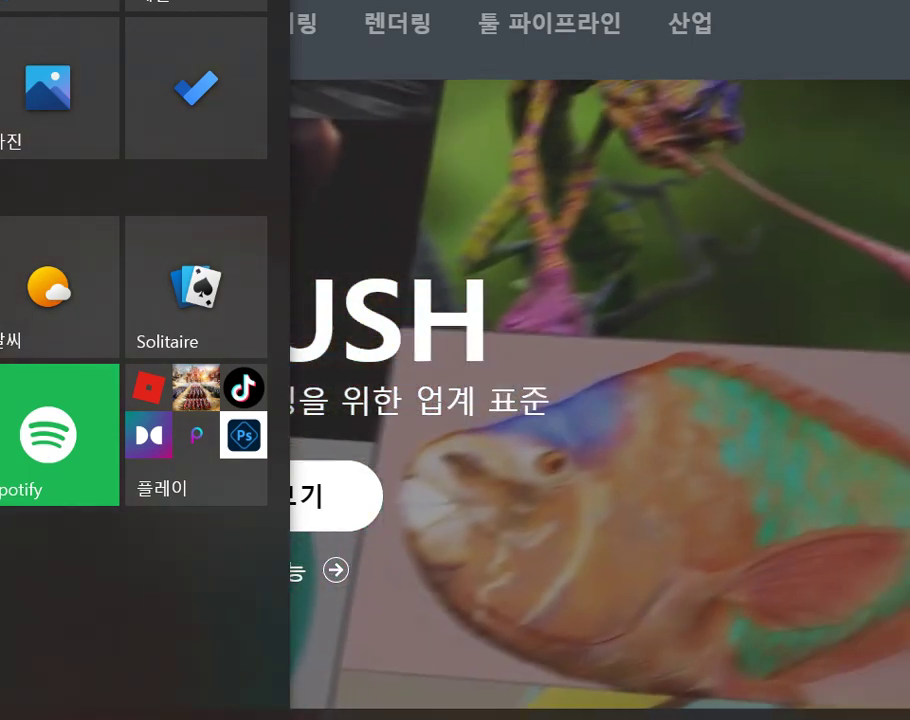
{"action": "key", "text": "super"}
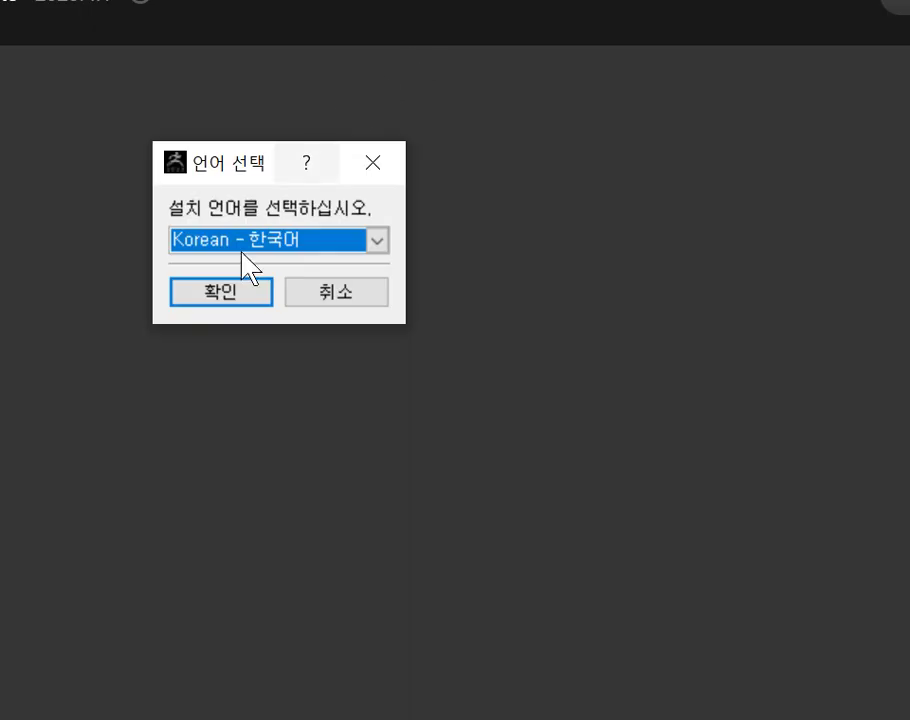
{"action": "left_click", "coordinate": [224, 296]}
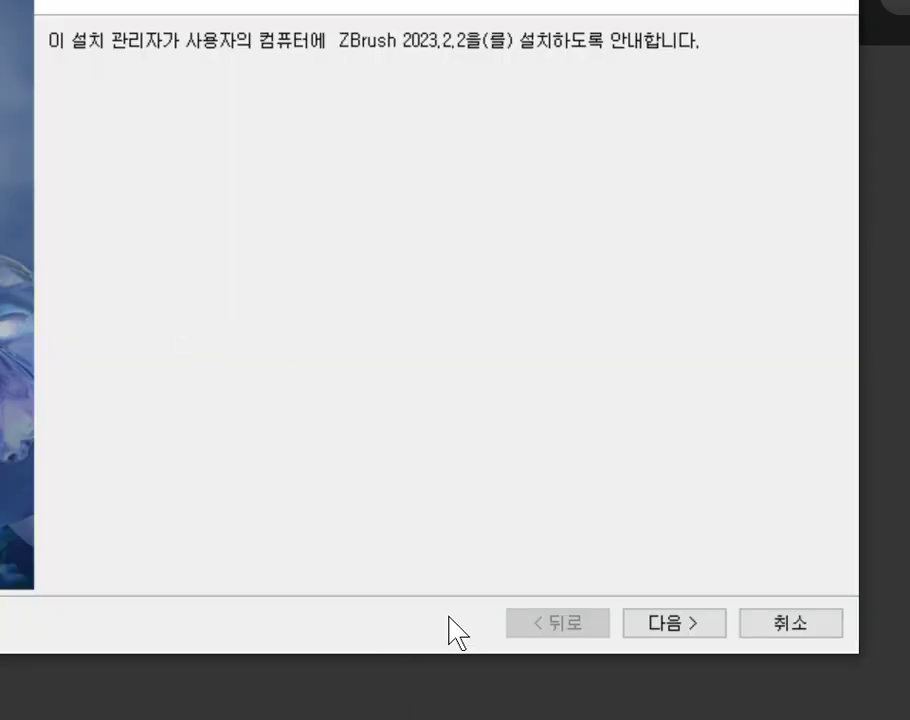
{"action": "left_click", "coordinate": [670, 624]}
{"action": "left_click", "coordinate": [650, 628]}
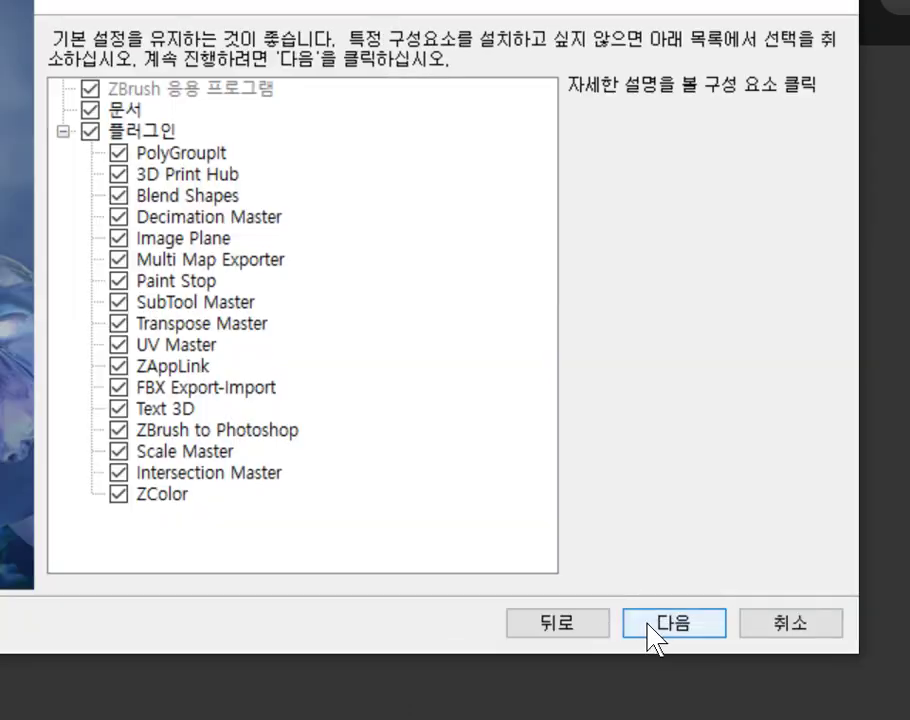
{"action": "left_click", "coordinate": [645, 632]}
{"action": "left_click", "coordinate": [640, 624]}
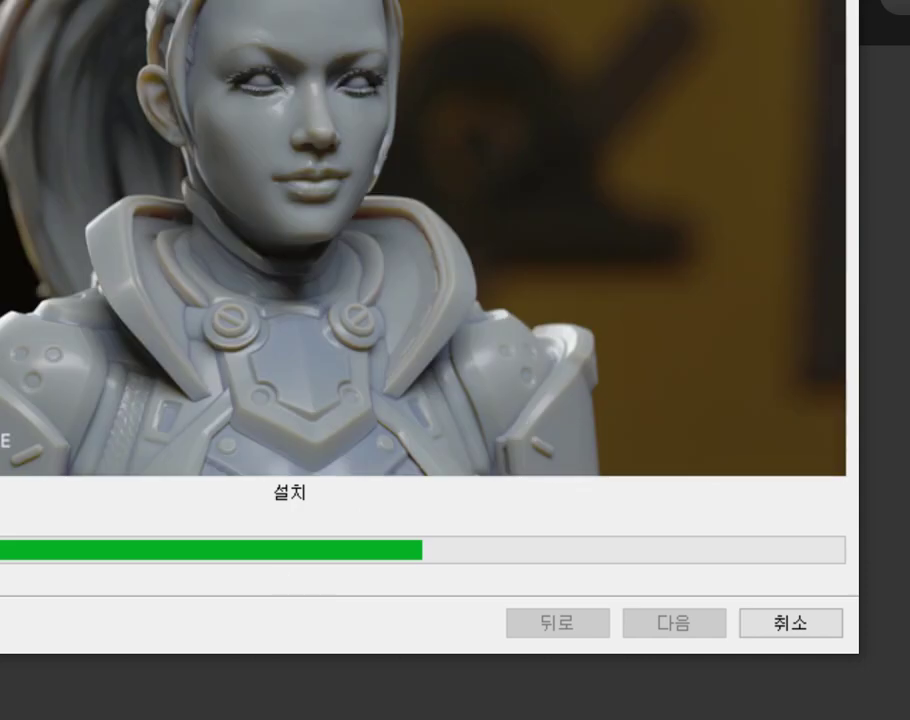
Switch away from the running installer to ZBrushCoreMini and decline the update download.
{"action": "key", "text": "super+Tab"}
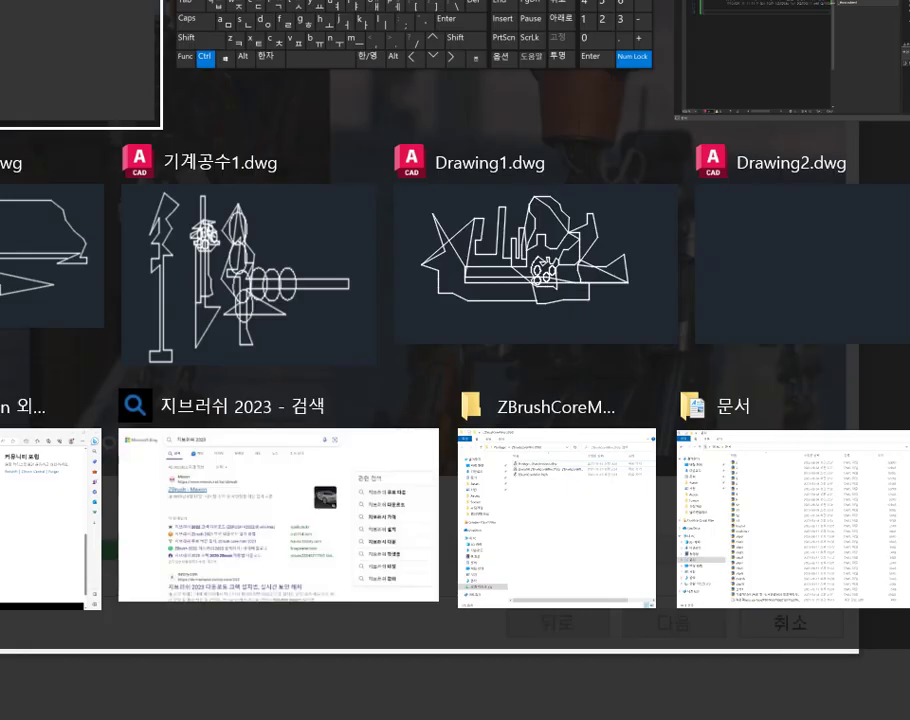
{"action": "key", "text": "alt+Tab"}
{"action": "key", "text": "alt+Tab"}
{"action": "key", "text": "alt+Tab"}
{"action": "key", "text": "alt+Tab"}
{"action": "key", "text": "alt+Tab"}
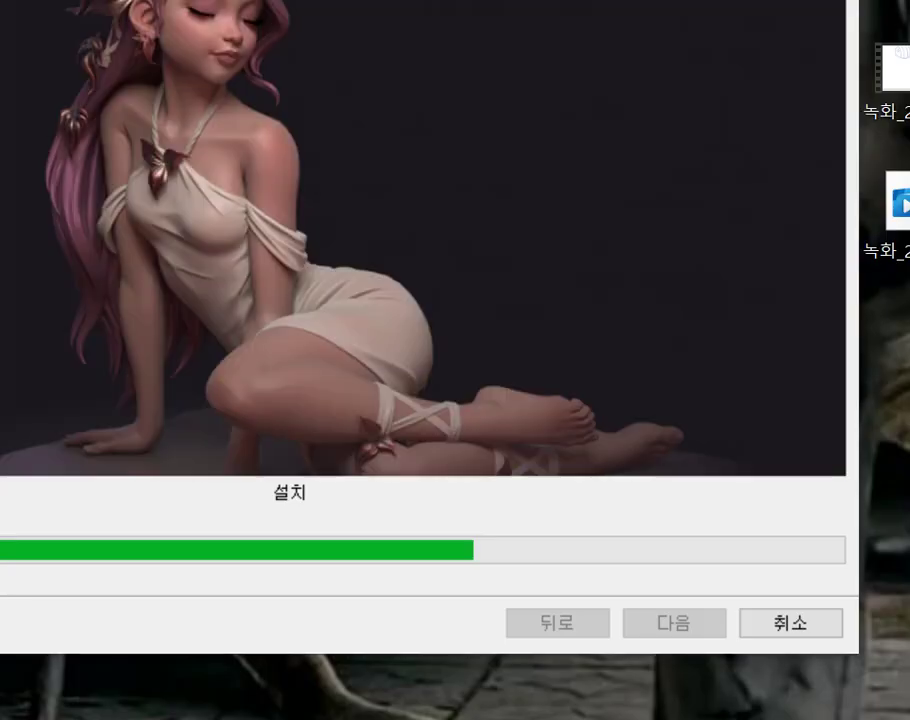
{"action": "key", "text": "super"}
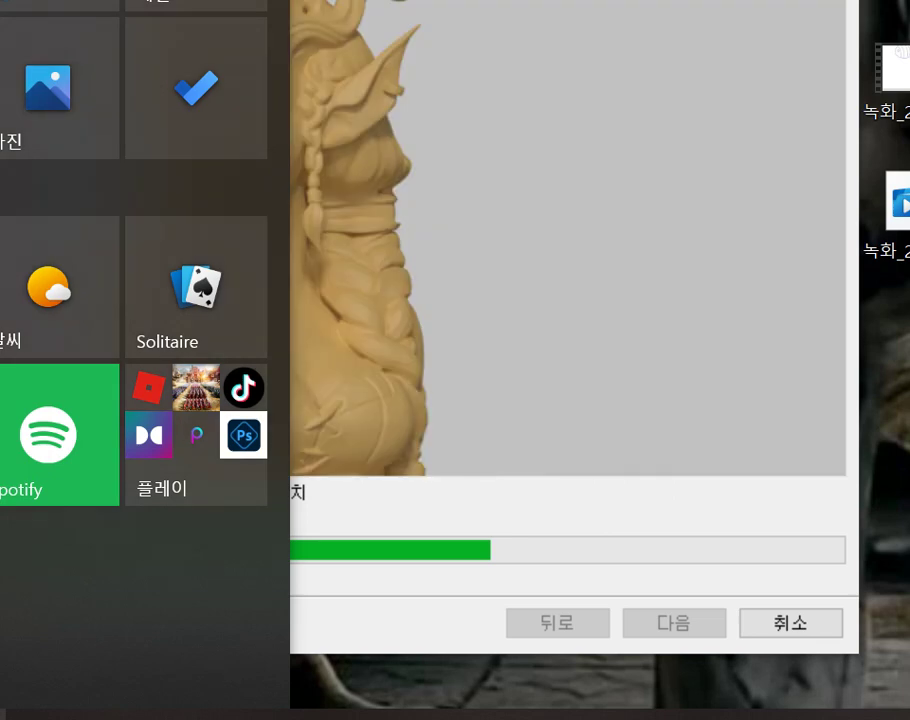
{"action": "key", "text": "Escape"}
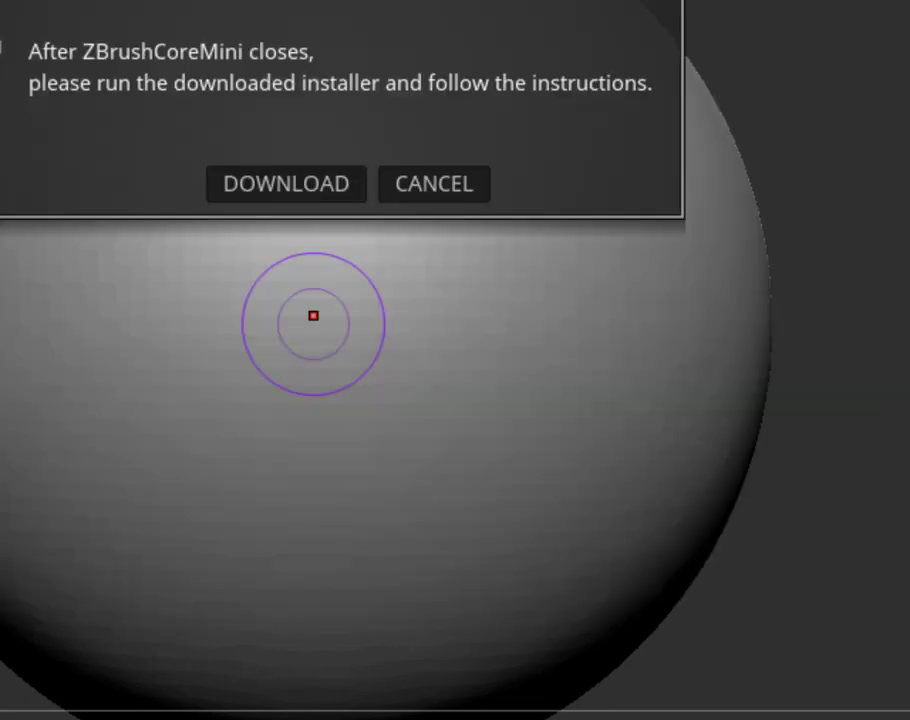
{"action": "left_click", "coordinate": [469, 193]}
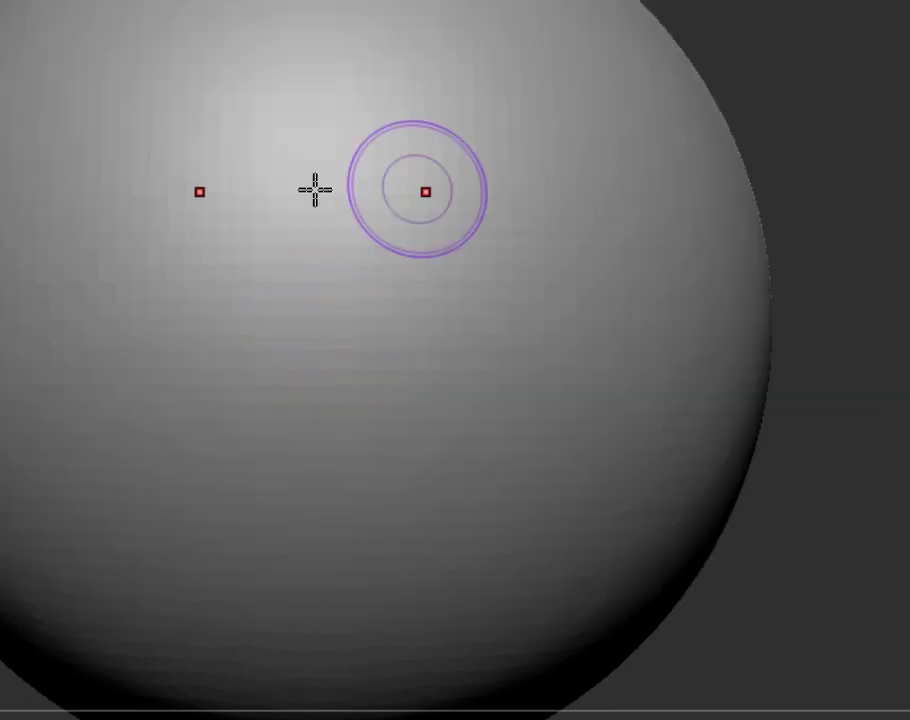
Pull symmetrical horns out of the sphere's sides and long tentacles out of its lower front.
{"action": "left_click_drag", "start_coordinate": [672, 203], "coordinate": [833, 325]}
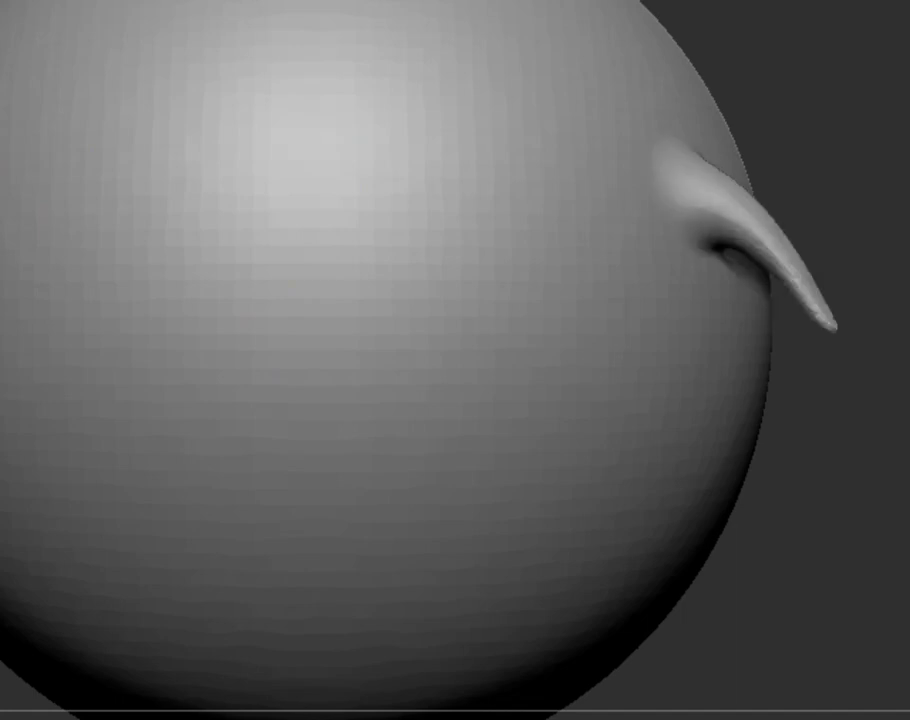
{"action": "left_click_drag", "start_coordinate": [719, 315], "coordinate": [905, 520]}
{"action": "mouse_move", "coordinate": [737, 458]}
{"action": "left_mouse_down"}
{"action": "mouse_move", "coordinate": [802, 522]}
{"action": "mouse_move", "coordinate": [848, 613]}
{"action": "left_mouse_up"}
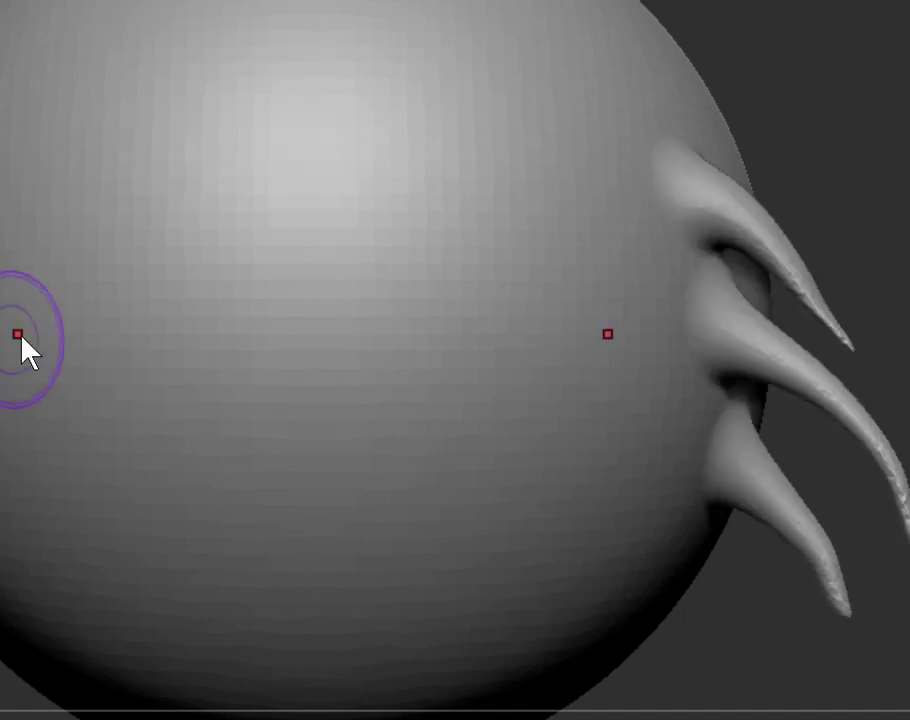
{"action": "left_click_drag", "start_coordinate": [18, 333], "coordinate": [0, 80]}
{"action": "mouse_move", "coordinate": [701, 314]}
{"action": "left_mouse_down"}
{"action": "mouse_move", "coordinate": [834, 585]}
{"action": "mouse_move", "coordinate": [805, 715]}
{"action": "left_mouse_up"}
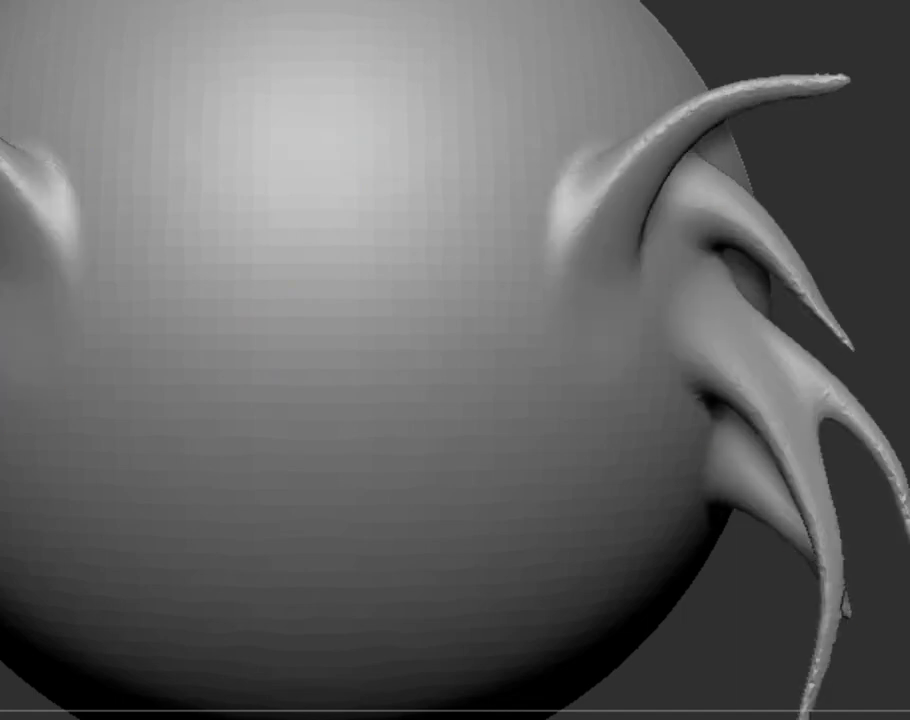
{"action": "left_click_drag", "start_coordinate": [92, 485], "coordinate": [0, 718]}
{"action": "left_click_drag", "start_coordinate": [262, 565], "coordinate": [207, 716]}
{"action": "left_click_drag", "start_coordinate": [213, 497], "coordinate": [115, 719]}
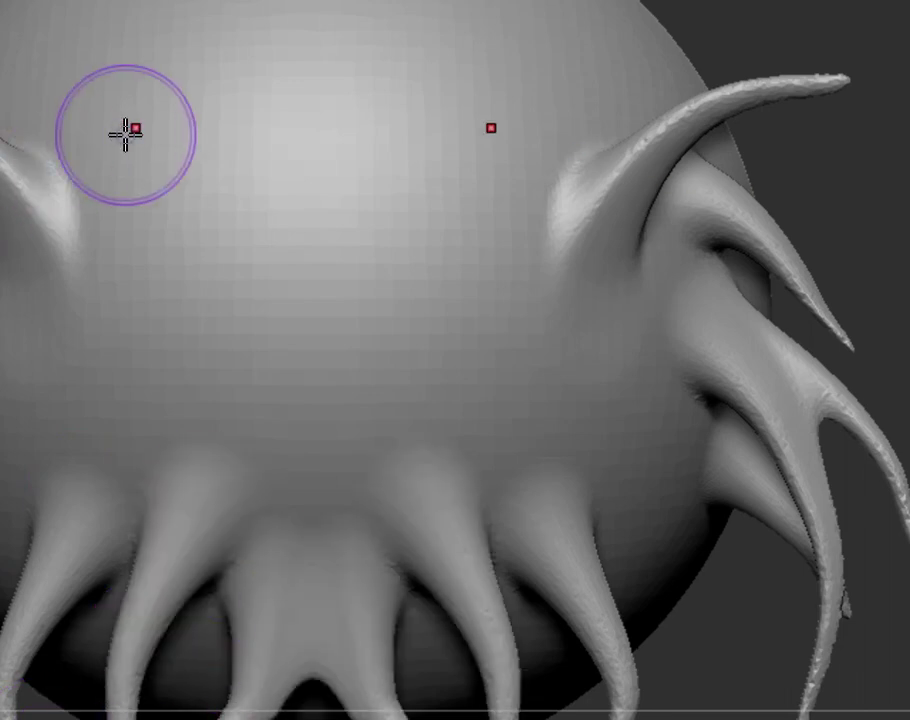
Sculpt horizontal wrinkles across the front of the sphere and pull a bundle of tentacles out of its side.
{"action": "mouse_move", "coordinate": [126, 130]}
{"action": "left_mouse_down"}
{"action": "mouse_move", "coordinate": [449, 177]}
{"action": "mouse_move", "coordinate": [376, 299]}
{"action": "mouse_move", "coordinate": [349, 404]}
{"action": "mouse_move", "coordinate": [138, 152]}
{"action": "mouse_move", "coordinate": [89, 39]}
{"action": "mouse_move", "coordinate": [20, 4]}
{"action": "left_mouse_up"}
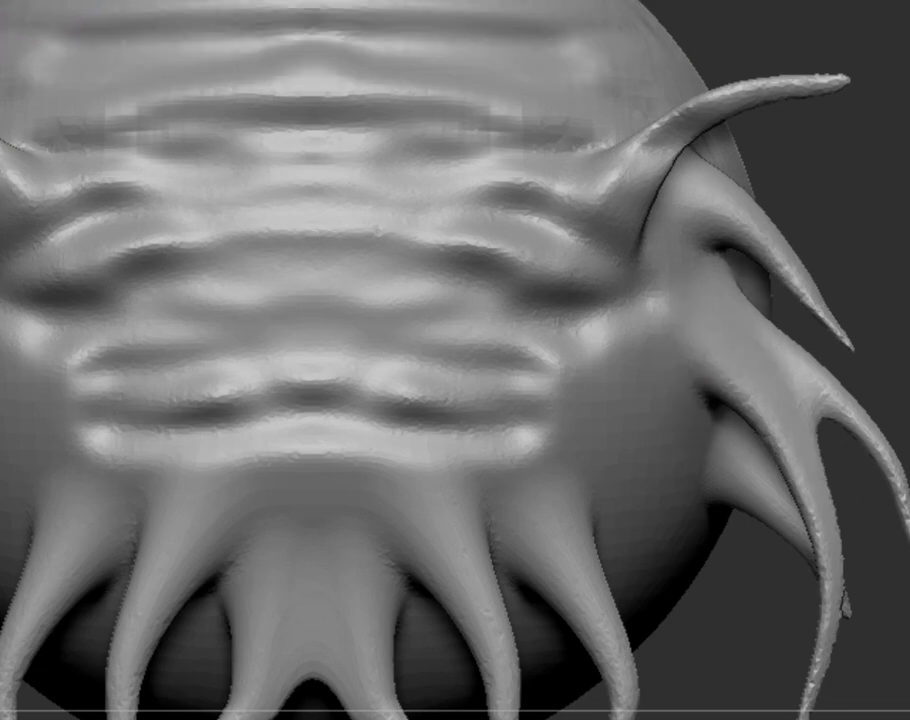
{"action": "mouse_move", "coordinate": [704, 407]}
{"action": "left_mouse_down"}
{"action": "mouse_move", "coordinate": [782, 374]}
{"action": "mouse_move", "coordinate": [905, 425]}
{"action": "left_mouse_up"}
{"action": "left_click_drag", "start_coordinate": [715, 470], "coordinate": [862, 700]}
{"action": "mouse_move", "coordinate": [691, 501]}
{"action": "left_mouse_down"}
{"action": "mouse_move", "coordinate": [830, 680]}
{"action": "mouse_move", "coordinate": [838, 710]}
{"action": "left_mouse_up"}
{"action": "left_click_drag", "start_coordinate": [700, 460], "coordinate": [862, 650]}
{"action": "left_click_drag", "start_coordinate": [756, 427], "coordinate": [895, 625]}
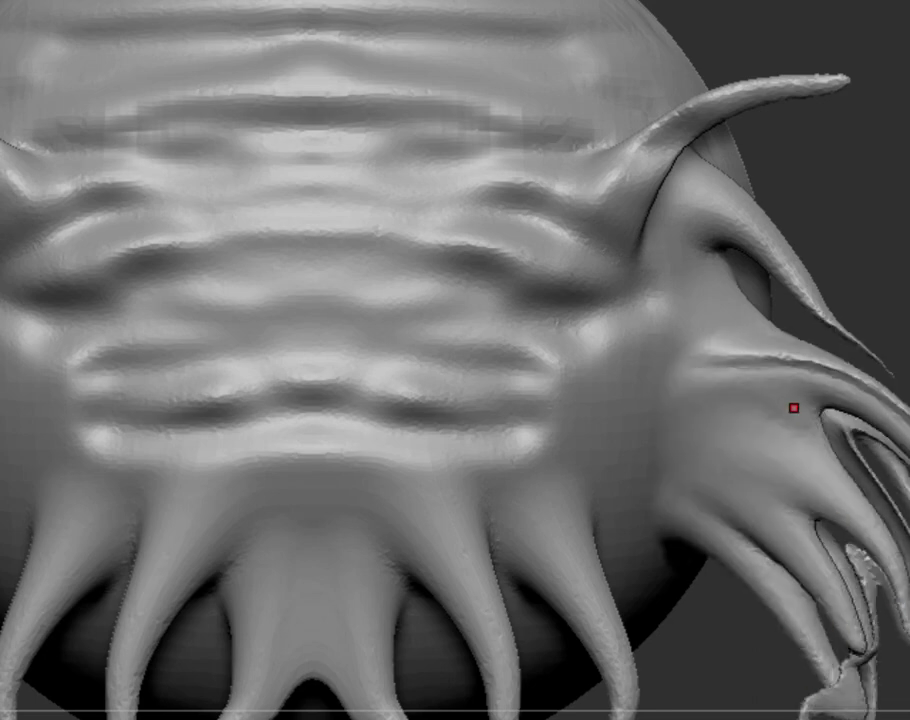
{"action": "left_click_drag", "start_coordinate": [794, 406], "coordinate": [853, 488]}
{"action": "left_click_drag", "start_coordinate": [824, 364], "coordinate": [900, 450]}
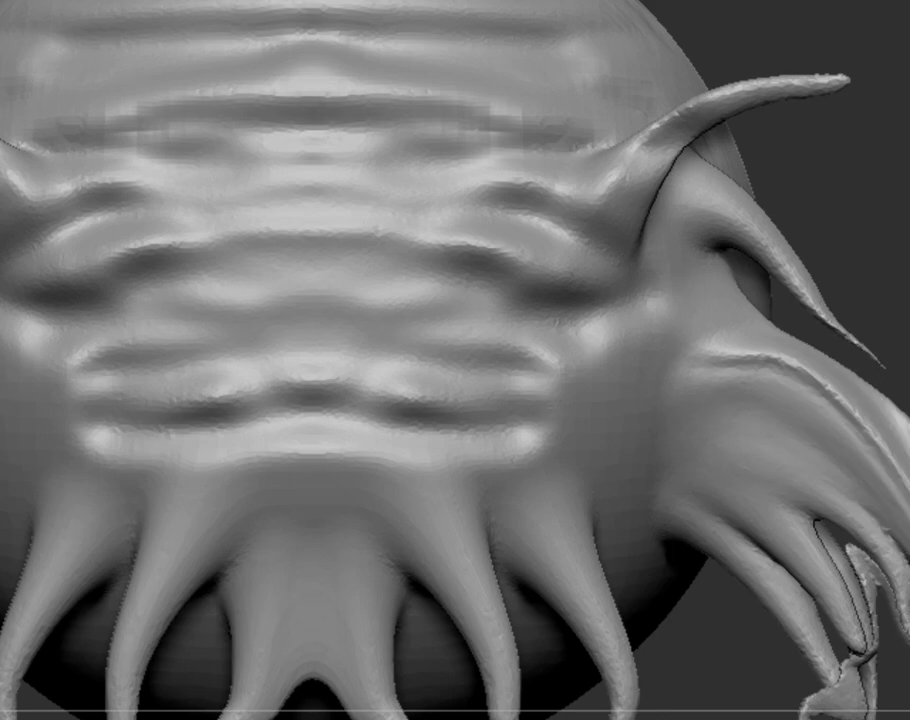
{"action": "left_click_drag", "start_coordinate": [716, 262], "coordinate": [768, 307]}
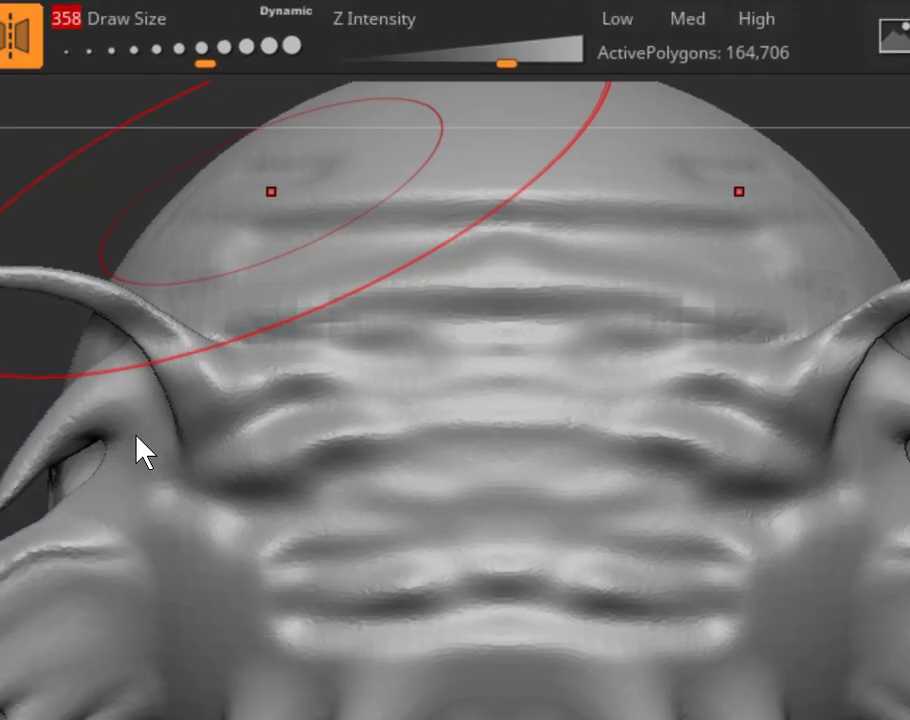
Stretch the wrinkled face's sides outward and raise the areas beside the lower tentacles using a draw size of 358.
{"action": "mouse_move", "coordinate": [103, 444]}
{"action": "left_mouse_down"}
{"action": "mouse_move", "coordinate": [20, 455]}
{"action": "mouse_move", "coordinate": [0, 470]}
{"action": "left_mouse_up"}
{"action": "left_click_drag", "start_coordinate": [119, 661], "coordinate": [126, 630]}
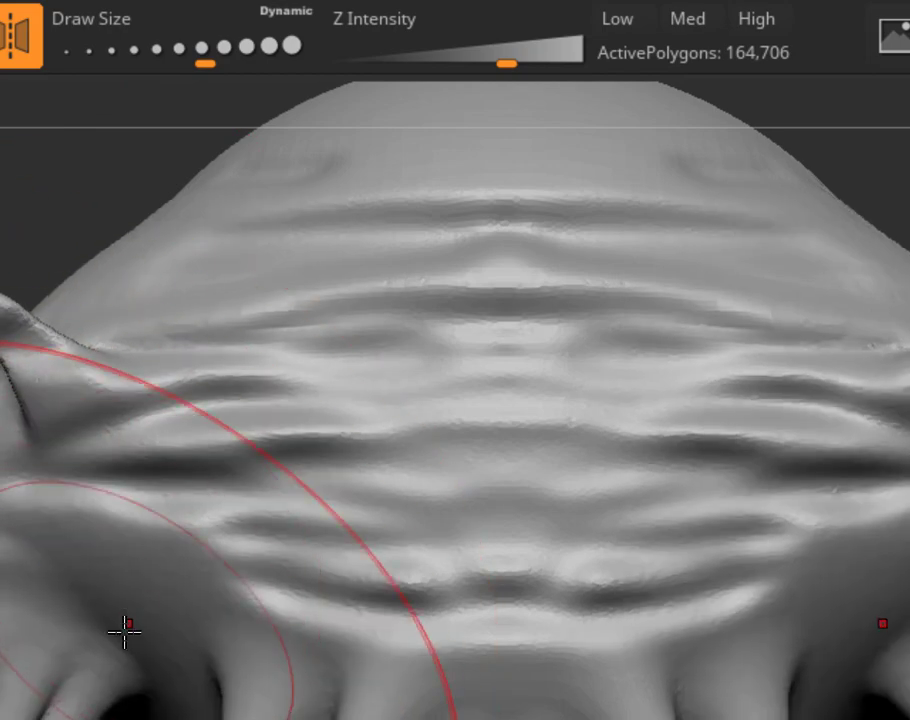
{"action": "left_click_drag", "start_coordinate": [124, 679], "coordinate": [175, 508]}
{"action": "left_click_drag", "start_coordinate": [142, 645], "coordinate": [160, 566]}
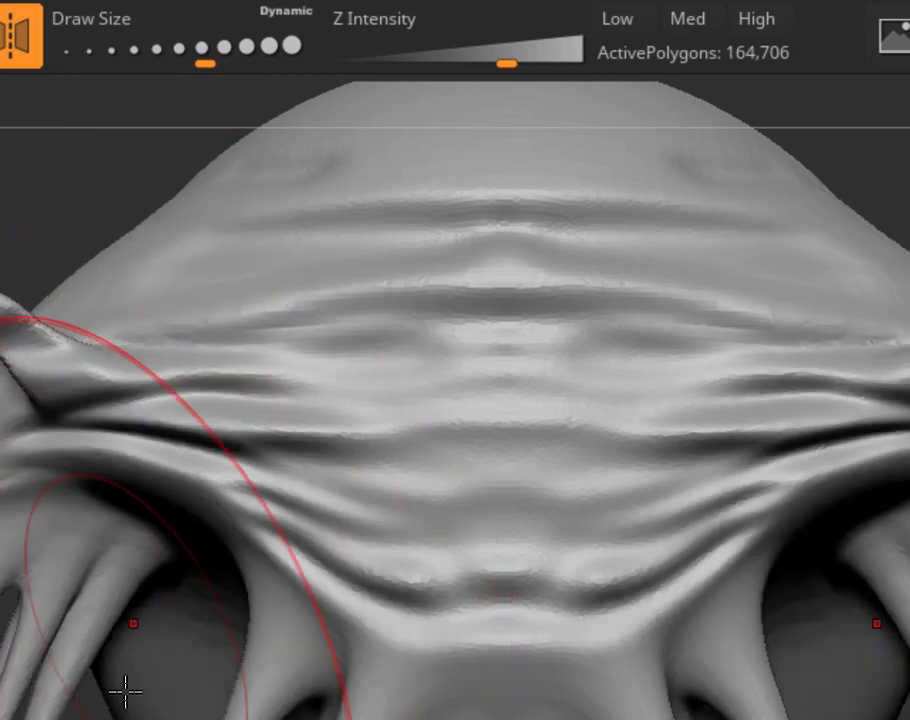
{"action": "left_click_drag", "start_coordinate": [124, 691], "coordinate": [144, 614]}
{"action": "left_click_drag", "start_coordinate": [144, 673], "coordinate": [150, 658]}
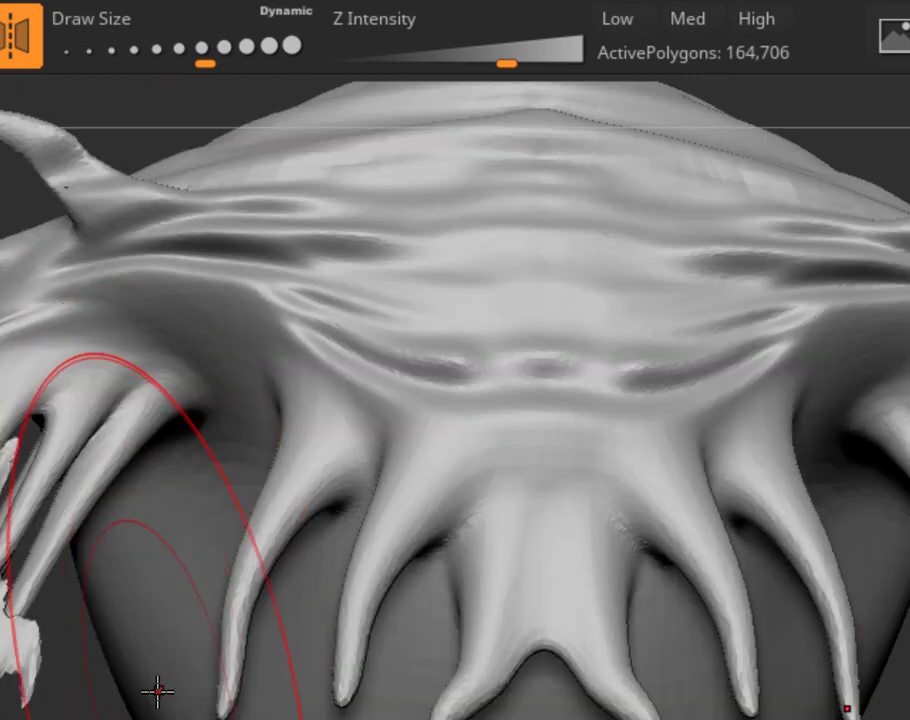
{"action": "mouse_move", "coordinate": [156, 693]}
{"action": "left_mouse_down"}
{"action": "mouse_move", "coordinate": [160, 647]}
{"action": "mouse_move", "coordinate": [164, 666]}
{"action": "mouse_move", "coordinate": [219, 707]}
{"action": "mouse_move", "coordinate": [268, 640]}
{"action": "left_mouse_up"}
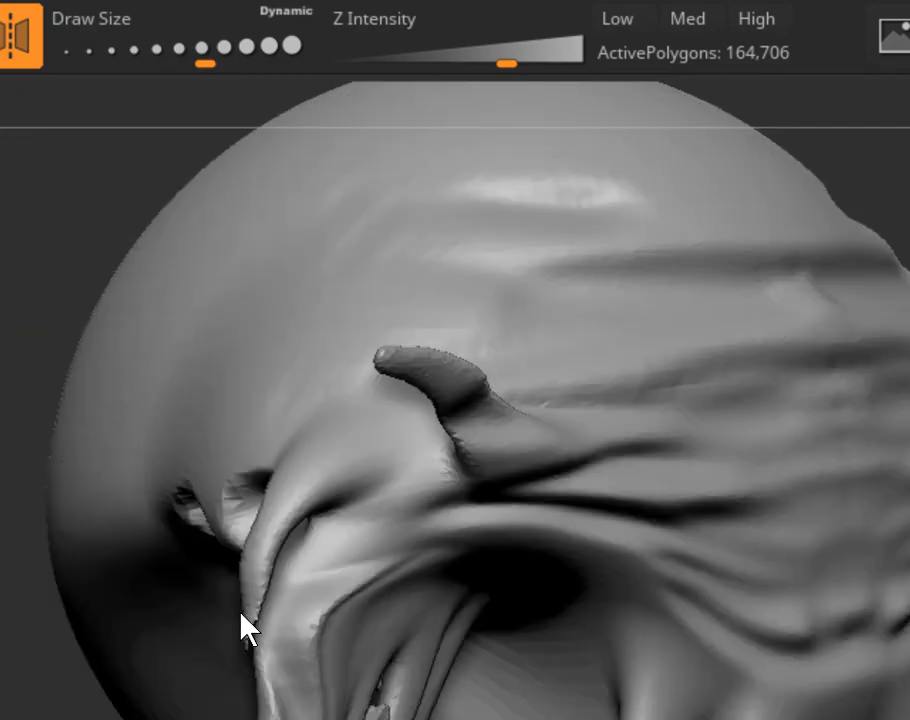
Select the SnakeHook brush and pull the rear side of the head outward and down into a flared rim.
{"action": "key", "text": "b"}
{"action": "key", "text": "s"}
{"action": "key", "text": "h"}
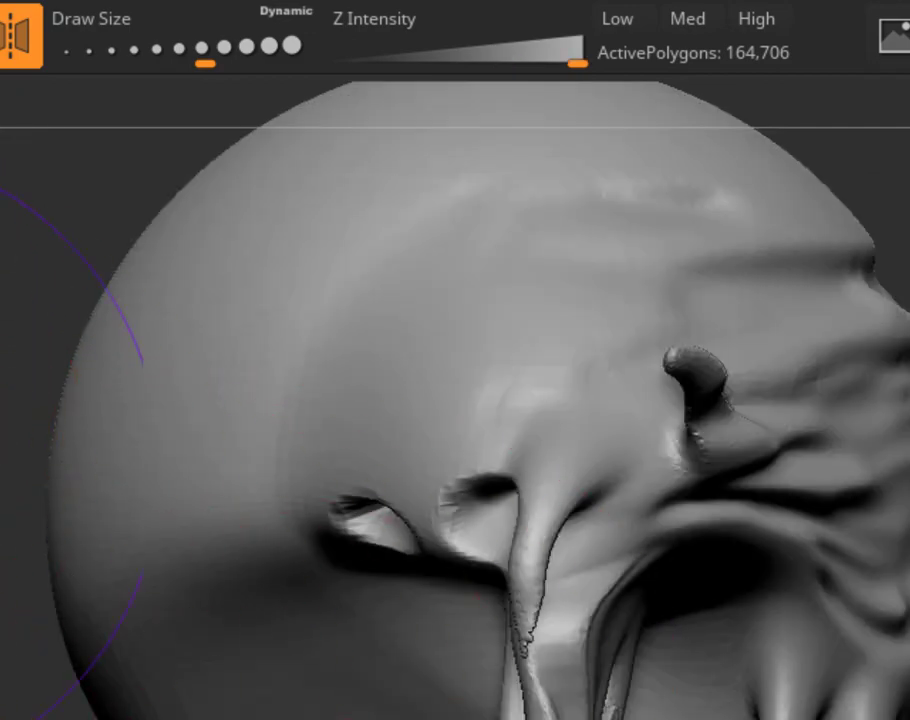
{"action": "left_click_drag", "start_coordinate": [84, 561], "coordinate": [2, 700]}
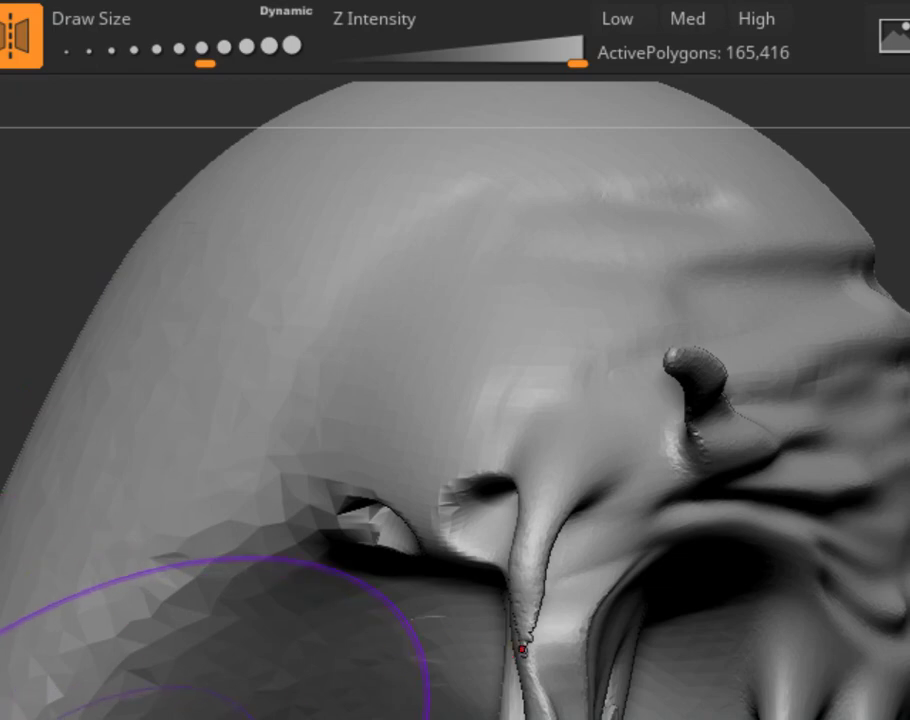
{"action": "mouse_move", "coordinate": [125, 708]}
{"action": "left_mouse_down"}
{"action": "mouse_move", "coordinate": [79, 648]}
{"action": "mouse_move", "coordinate": [72, 620]}
{"action": "left_mouse_up"}
{"action": "mouse_move", "coordinate": [85, 708]}
{"action": "left_mouse_down"}
{"action": "mouse_move", "coordinate": [80, 692]}
{"action": "mouse_move", "coordinate": [16, 655]}
{"action": "mouse_move", "coordinate": [148, 687]}
{"action": "left_mouse_up"}
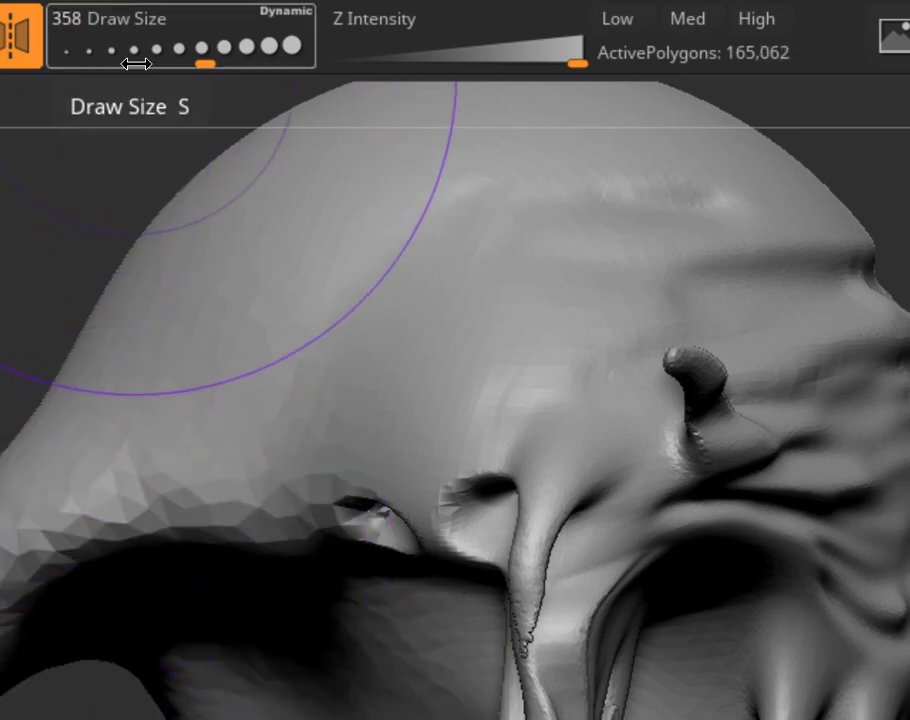
Reduce the brush draw size and pull three drooping spikes down from the rear rim of the head.
{"action": "left_click_drag", "start_coordinate": [136, 63], "coordinate": [124, 63]}
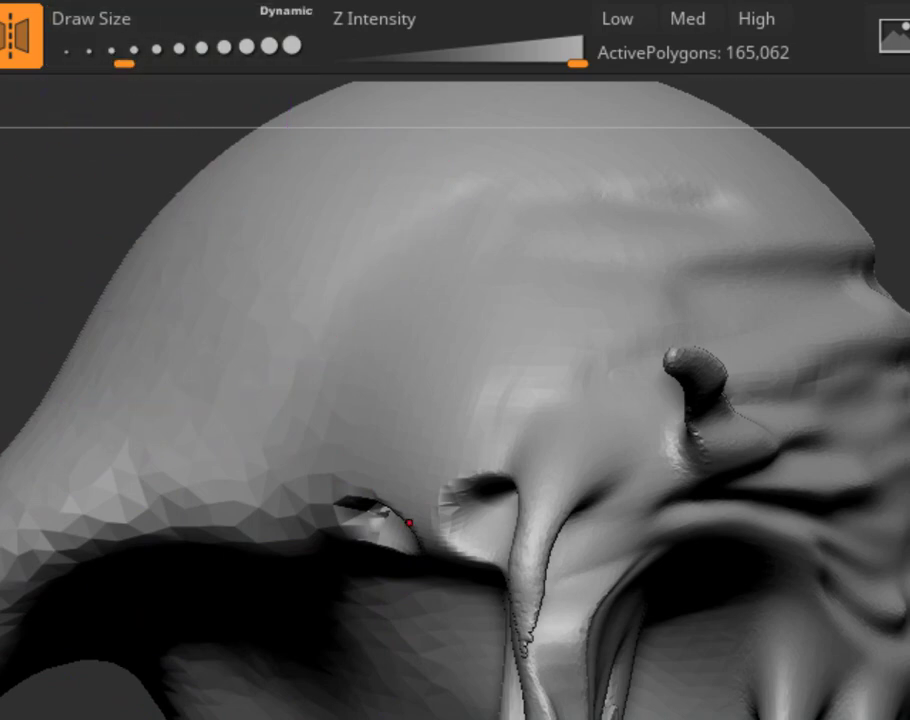
{"action": "left_click_drag", "start_coordinate": [22, 578], "coordinate": [22, 715]}
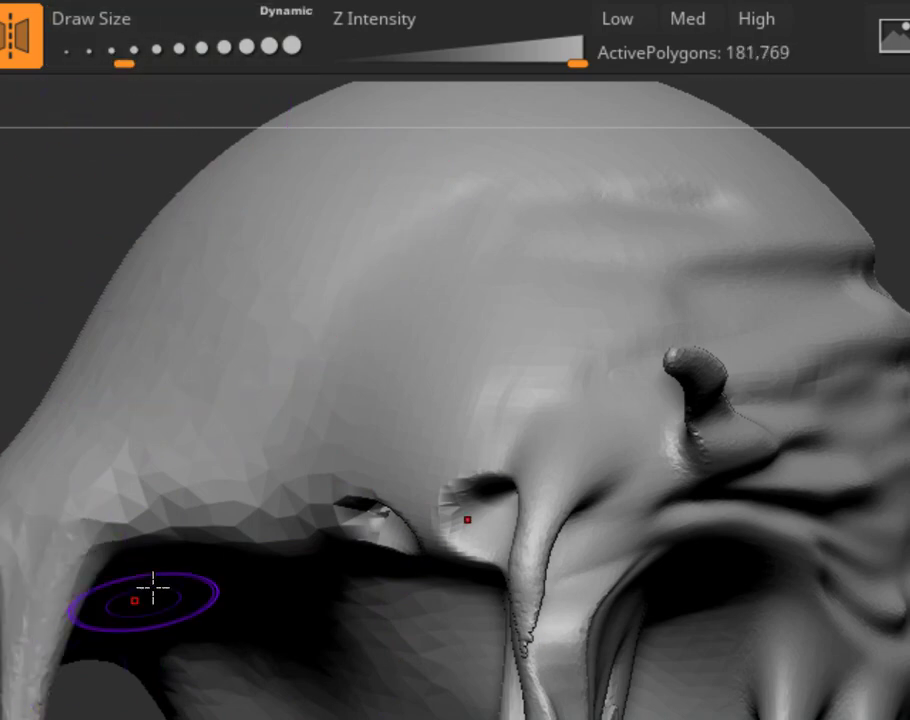
{"action": "left_click_drag", "start_coordinate": [173, 544], "coordinate": [160, 712]}
{"action": "mouse_move", "coordinate": [272, 522]}
{"action": "left_mouse_down"}
{"action": "mouse_move", "coordinate": [286, 645]}
{"action": "mouse_move", "coordinate": [282, 712]}
{"action": "left_mouse_up"}
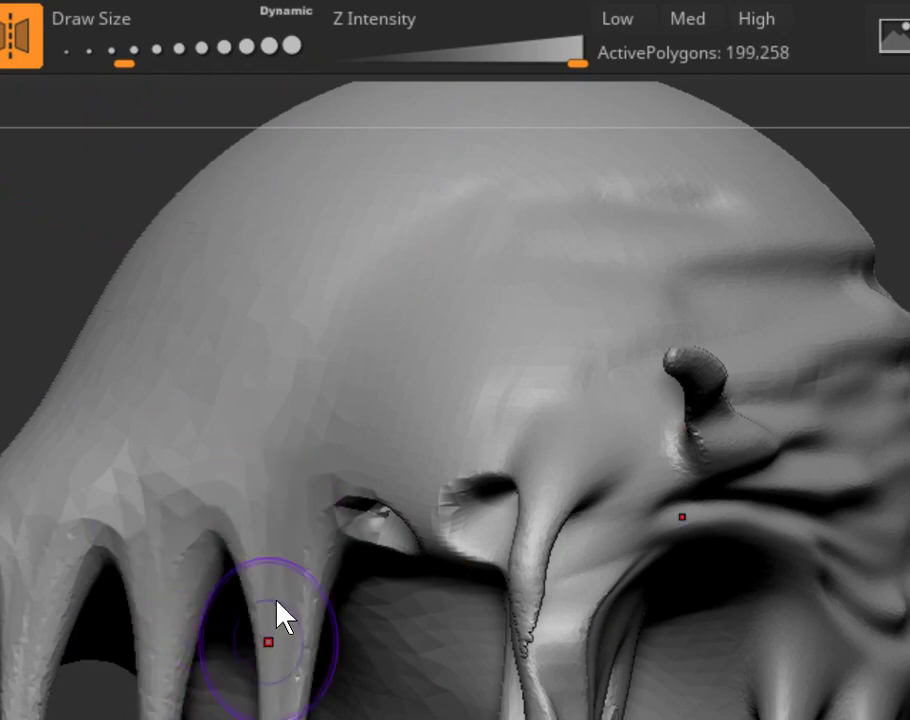
Pull additional tentacles down from the underside, behind the front tentacles.
{"action": "mouse_move", "coordinate": [276, 600]}
{"action": "right_mouse_down"}
{"action": "mouse_move", "coordinate": [236, 572]}
{"action": "mouse_move", "coordinate": [182, 578]}
{"action": "mouse_move", "coordinate": [71, 565]}
{"action": "mouse_move", "coordinate": [175, 531]}
{"action": "right_mouse_up"}
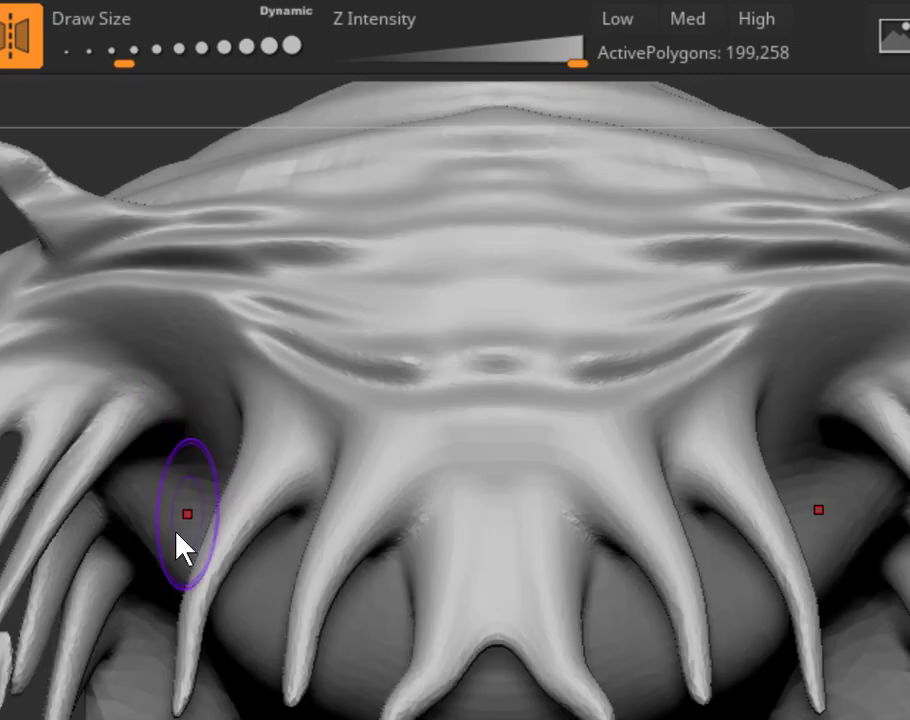
{"action": "left_click_drag", "start_coordinate": [219, 593], "coordinate": [180, 712]}
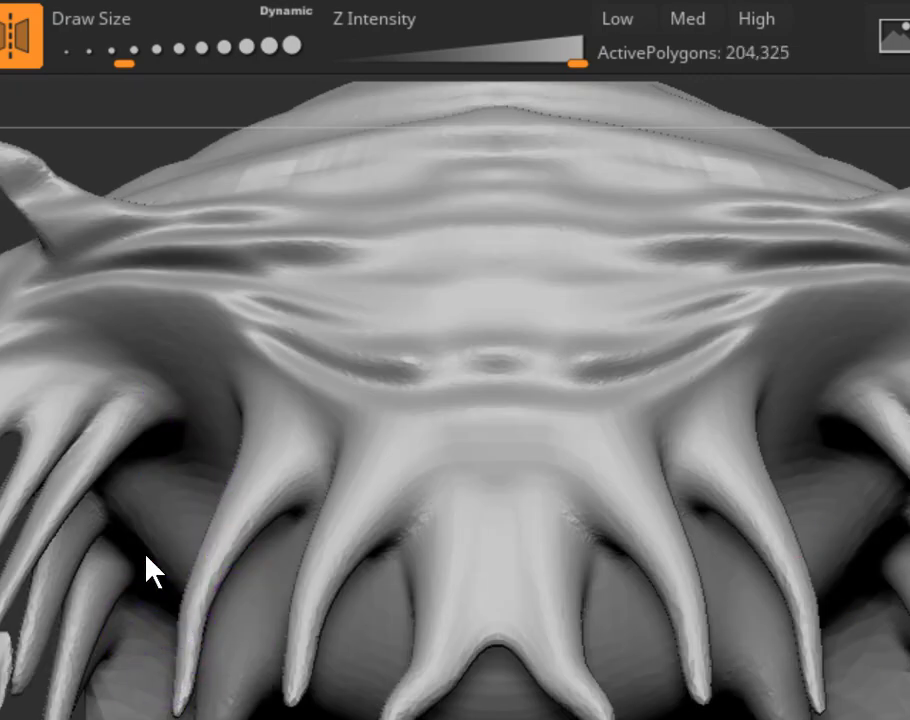
{"action": "left_click_drag", "start_coordinate": [146, 555], "coordinate": [162, 541]}
{"action": "left_click_drag", "start_coordinate": [166, 484], "coordinate": [168, 603]}
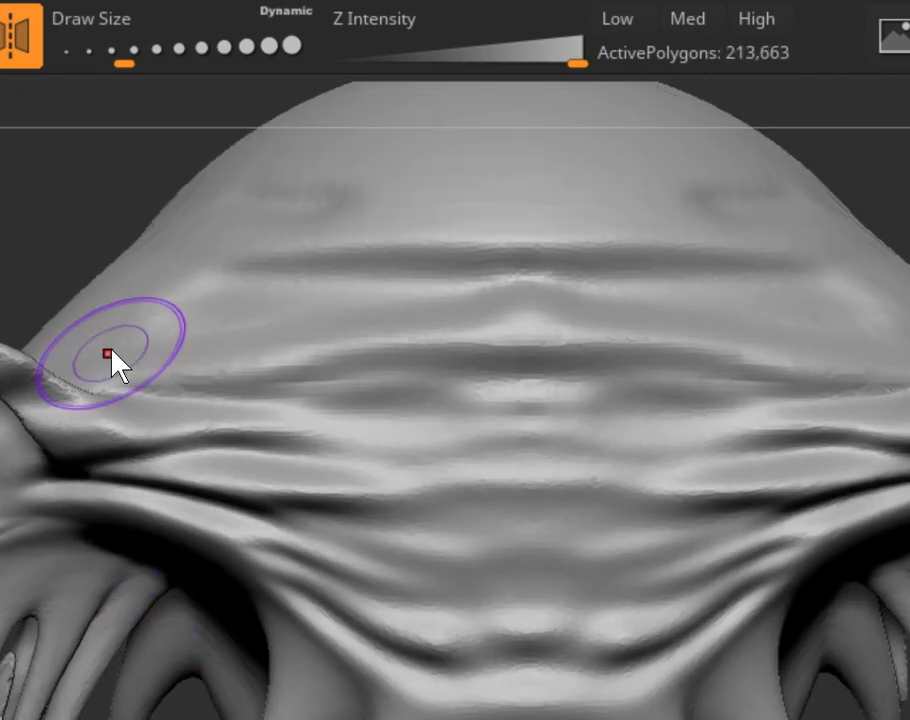
Pull several pointed horns outward from the upper sides of the head above the existing side horns.
{"action": "left_click_drag", "start_coordinate": [128, 282], "coordinate": [2, 246]}
{"action": "left_click_drag", "start_coordinate": [136, 238], "coordinate": [2, 197]}
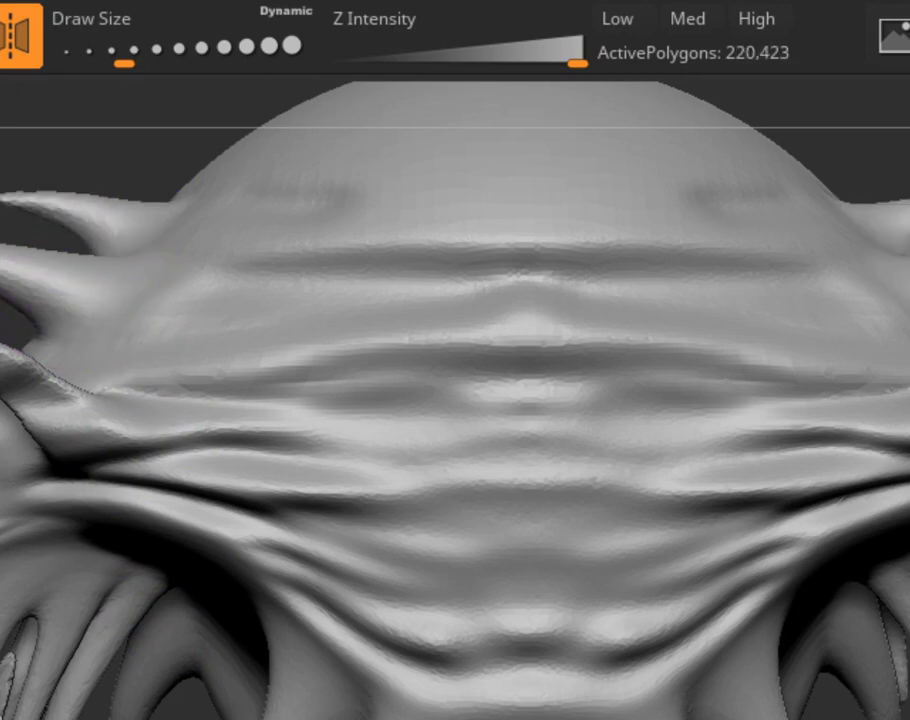
{"action": "left_click_drag", "start_coordinate": [142, 262], "coordinate": [2, 232]}
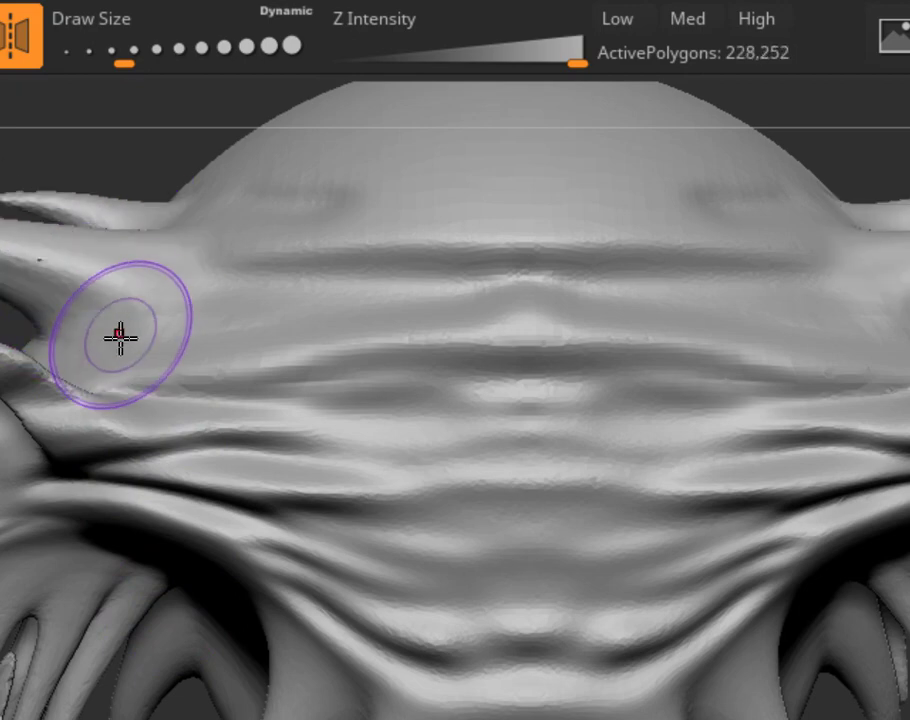
{"action": "left_click_drag", "start_coordinate": [118, 335], "coordinate": [70, 255]}
{"action": "mouse_move", "coordinate": [128, 398]}
{"action": "left_mouse_down"}
{"action": "mouse_move", "coordinate": [156, 333]}
{"action": "mouse_move", "coordinate": [30, 265]}
{"action": "left_mouse_up"}
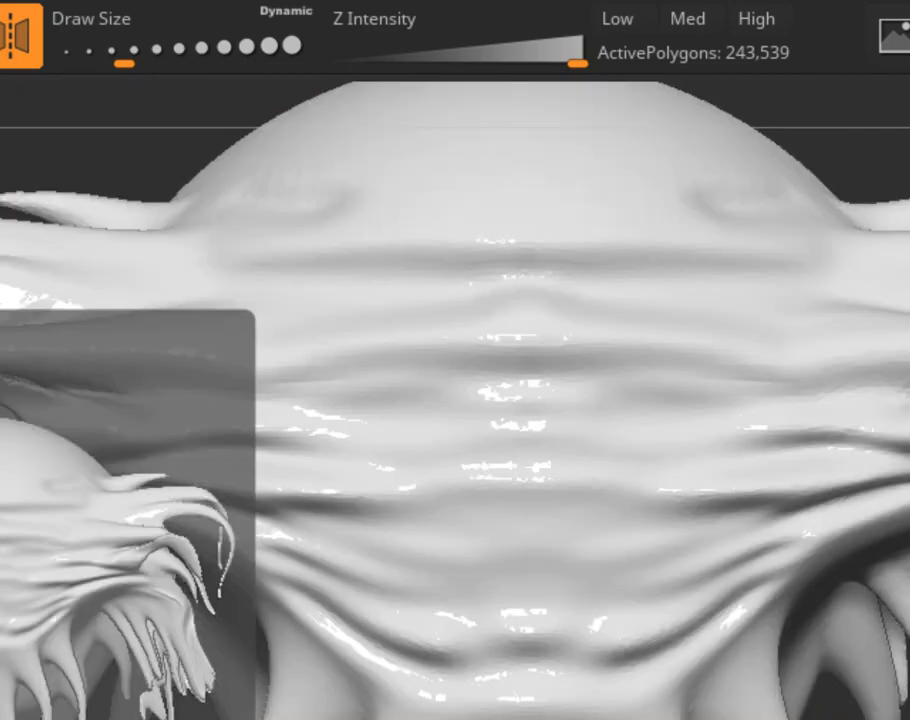
Try to save the sculpt project in the Downloads folder and dismiss the termination dialogs.
{"action": "key", "text": "ctrl+s"}
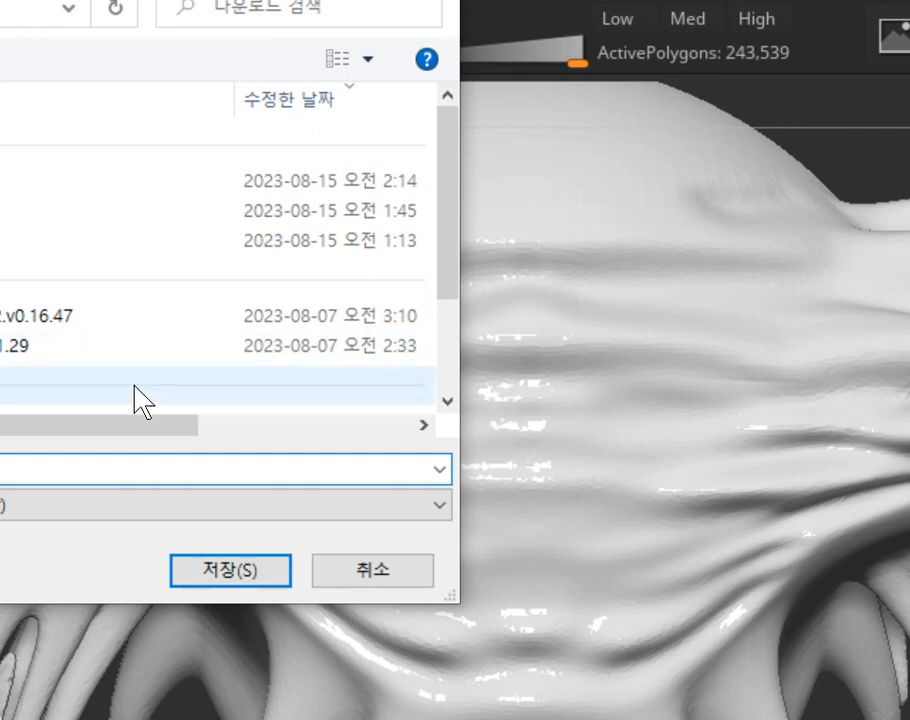
{"action": "left_click", "coordinate": [205, 575]}
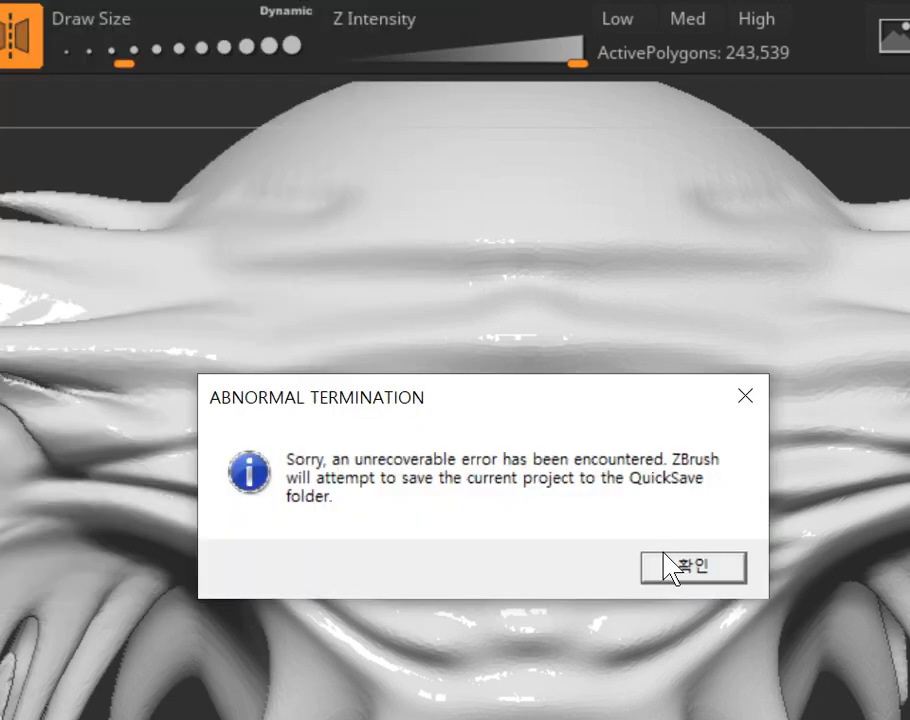
{"action": "left_click", "coordinate": [672, 562]}
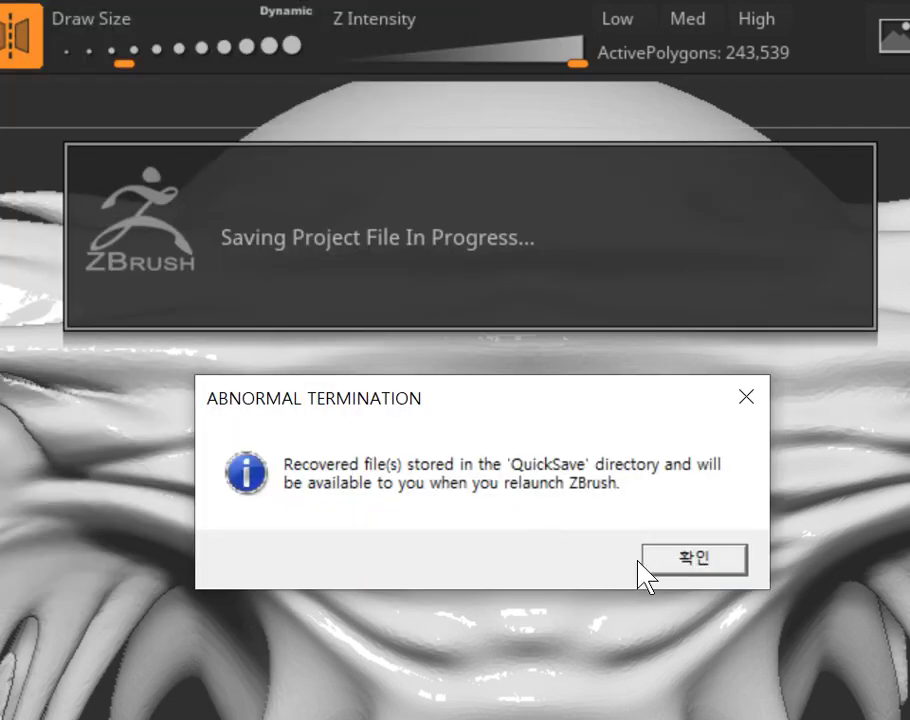
{"action": "left_click", "coordinate": [654, 559]}
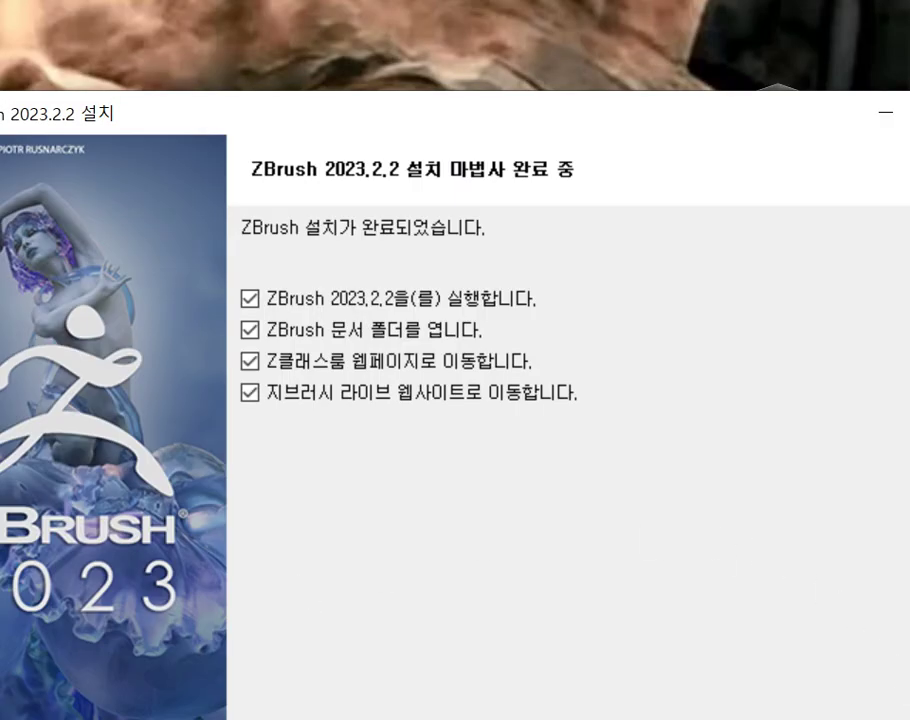
Finish the ZBrush 2023.2.2 setup wizard with its four follow-up options kept checked.
{"action": "left_click", "coordinate": [905, 700]}
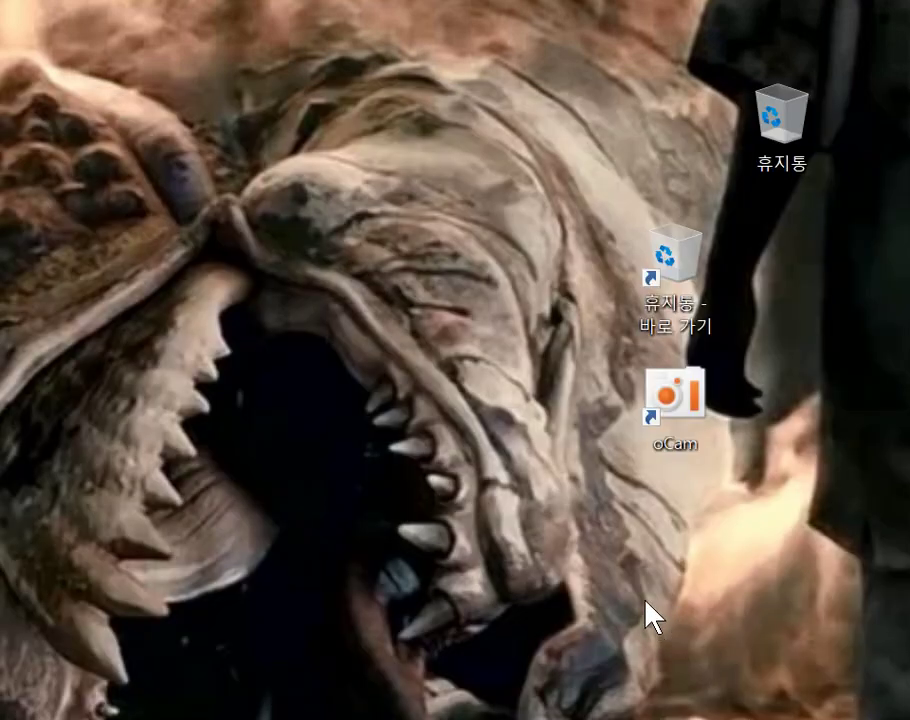